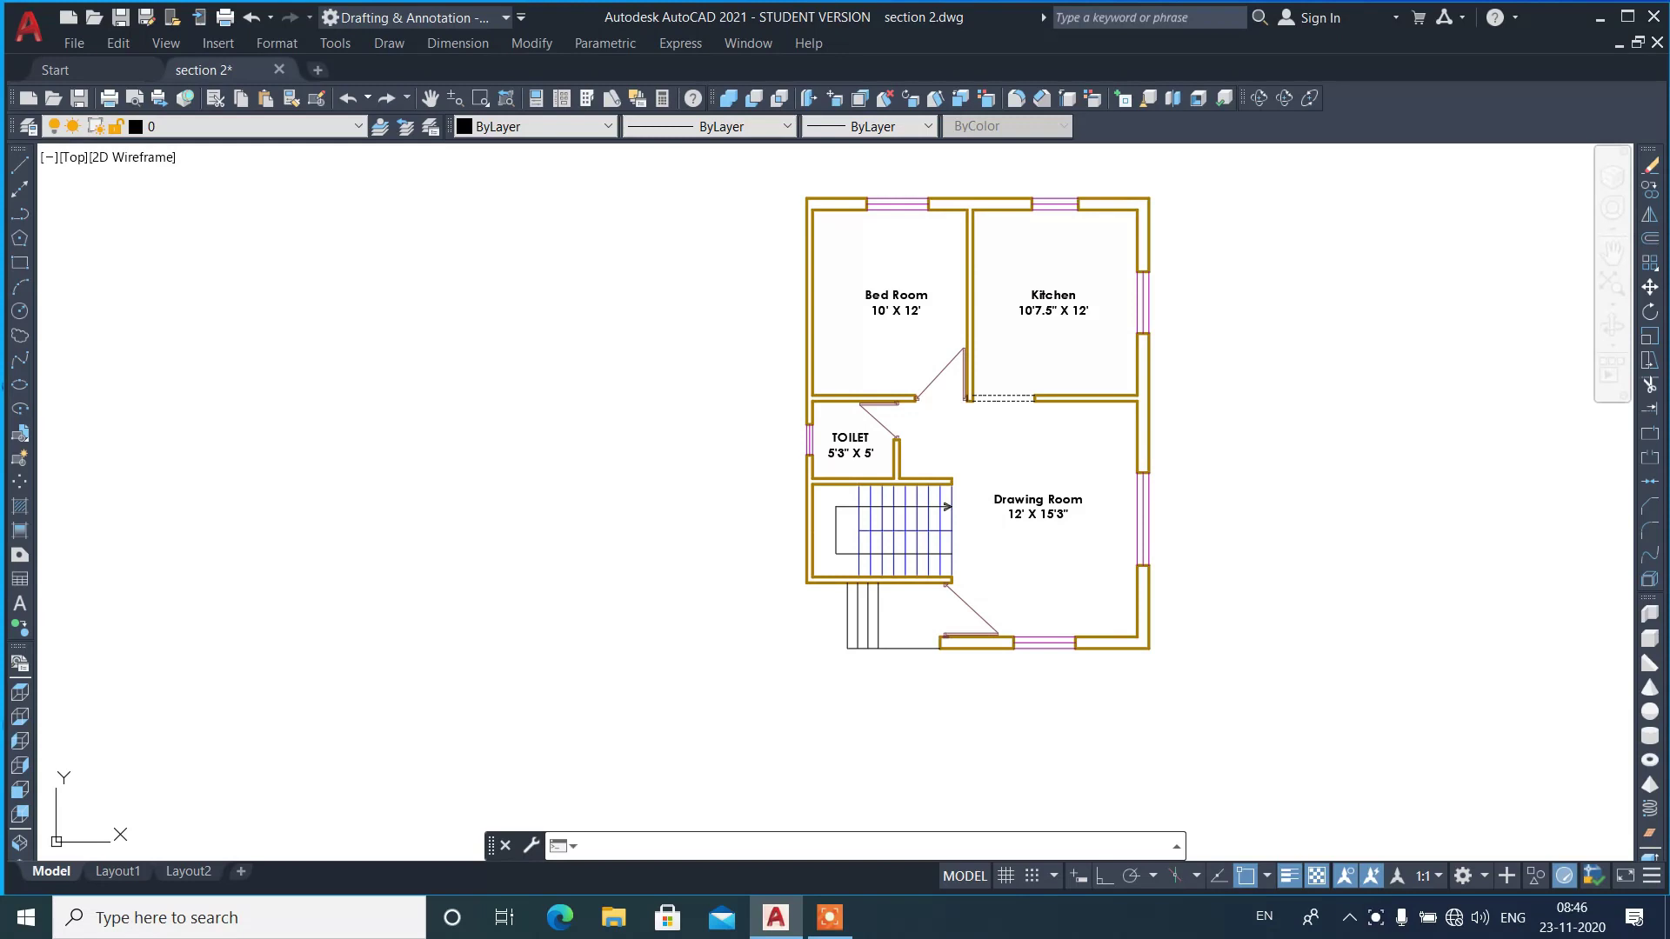
# - Draw a vertical section line with Ortho on, from above the Kitchen to below the plan
pyautogui.moveTo(1007, 320); pyautogui.dragTo(832, 320, button='middle')
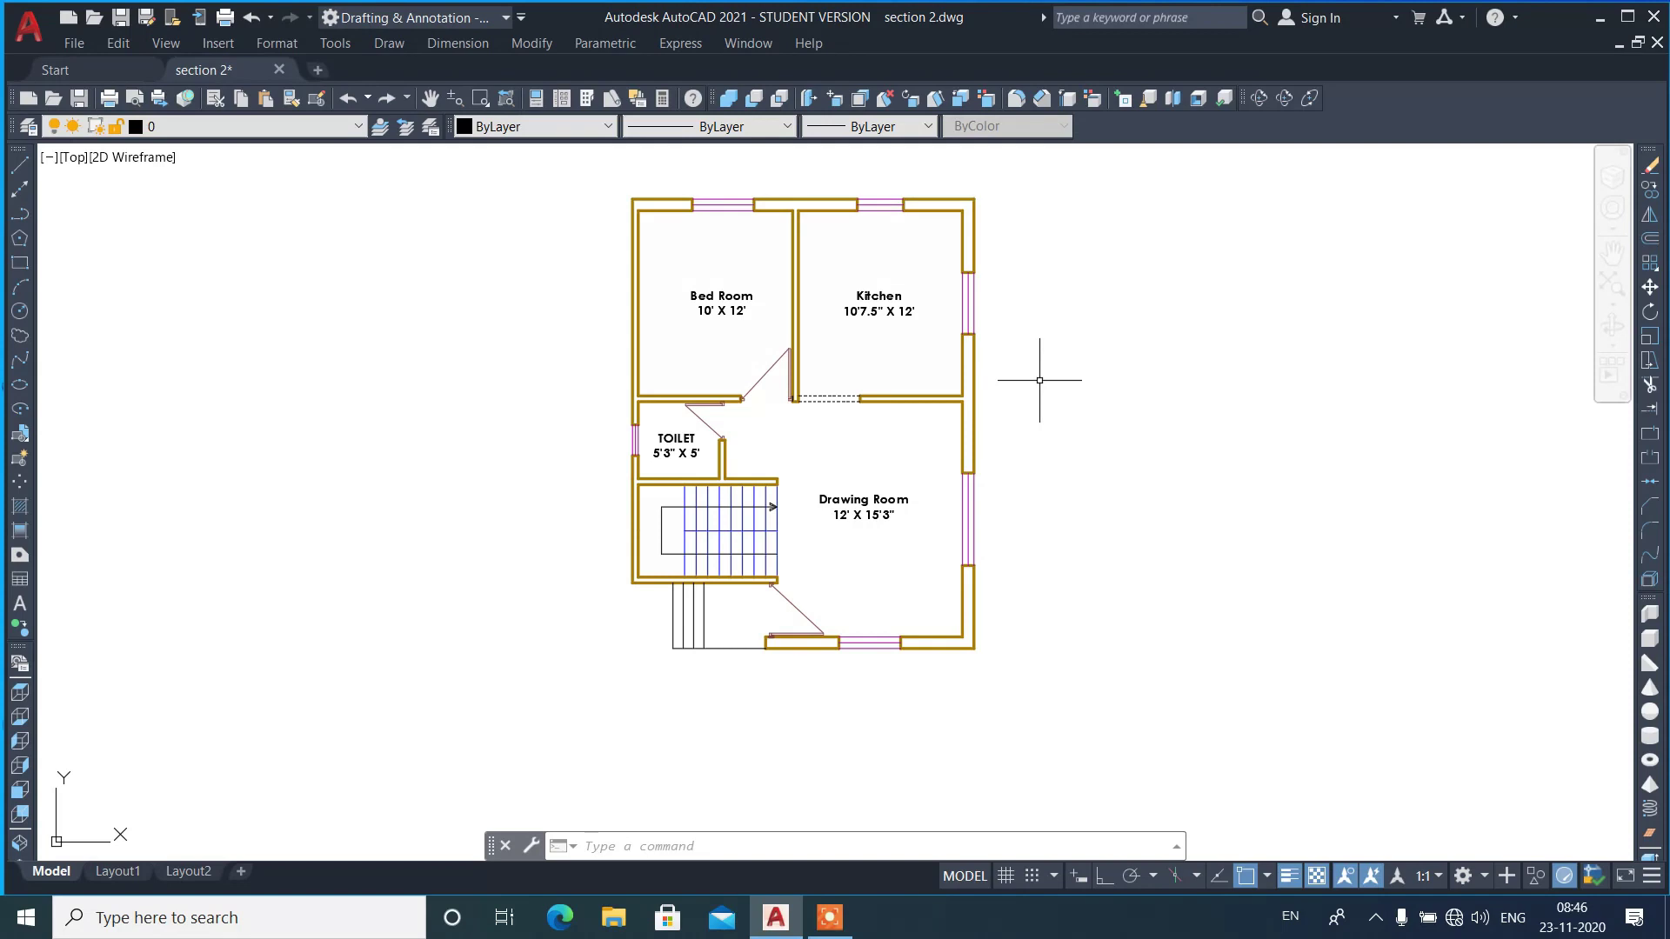
pyautogui.moveTo(786, 390); pyautogui.dragTo(779, 442, button='middle')
pyautogui.write('l')
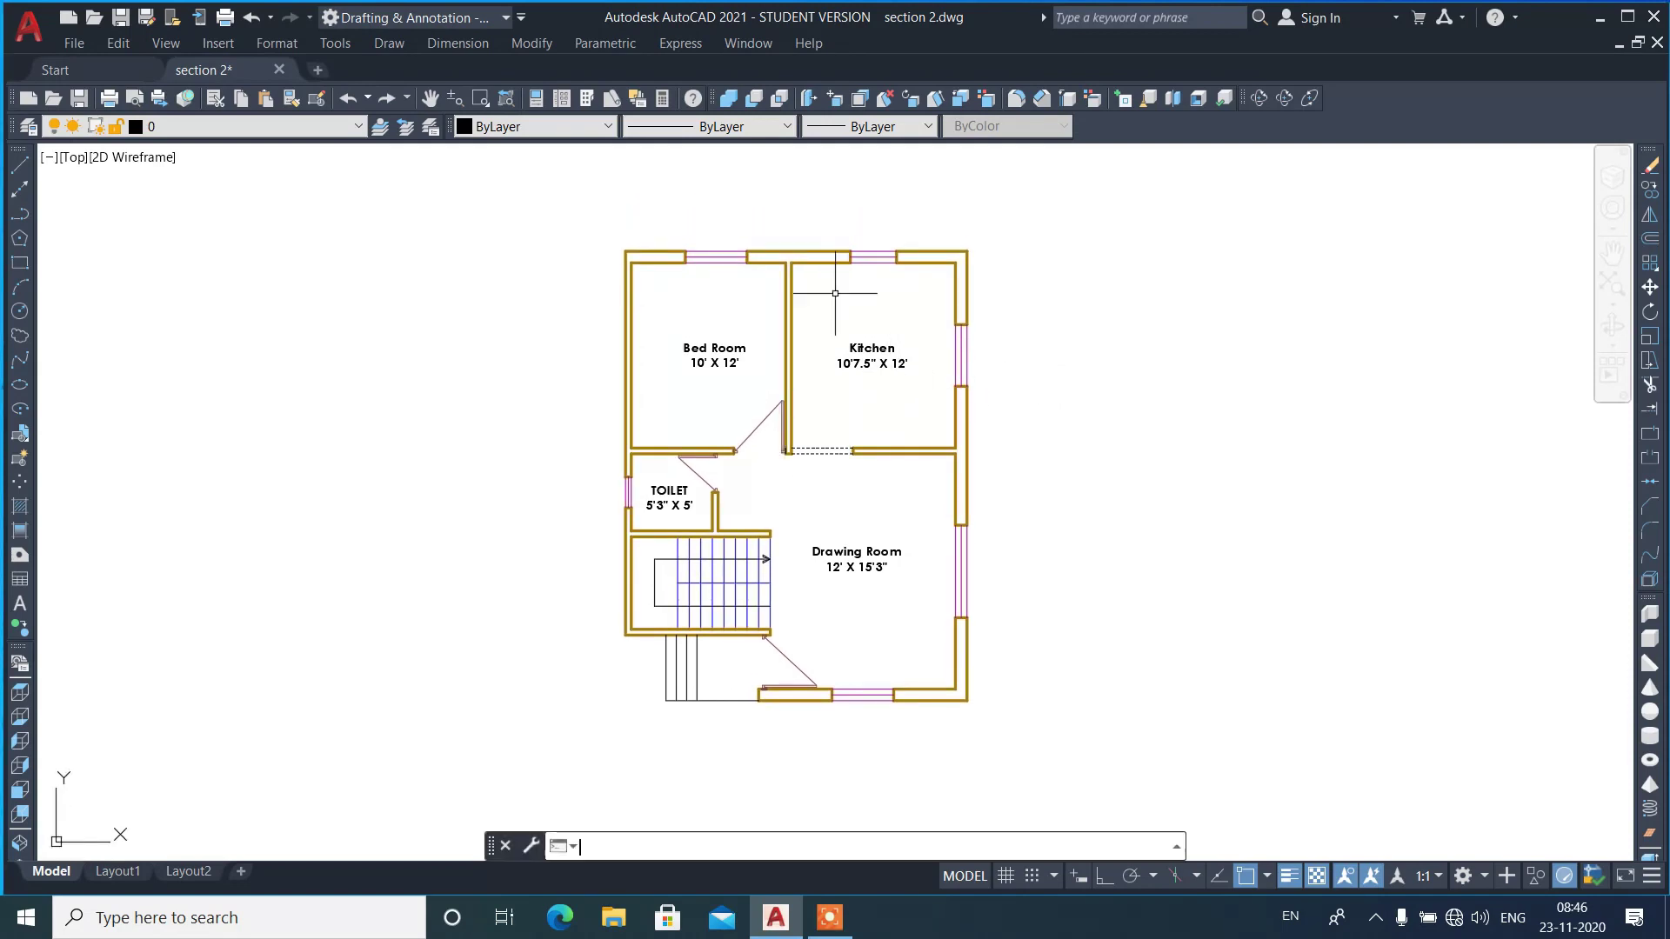
pyautogui.press('Return')
pyautogui.click(869, 205)
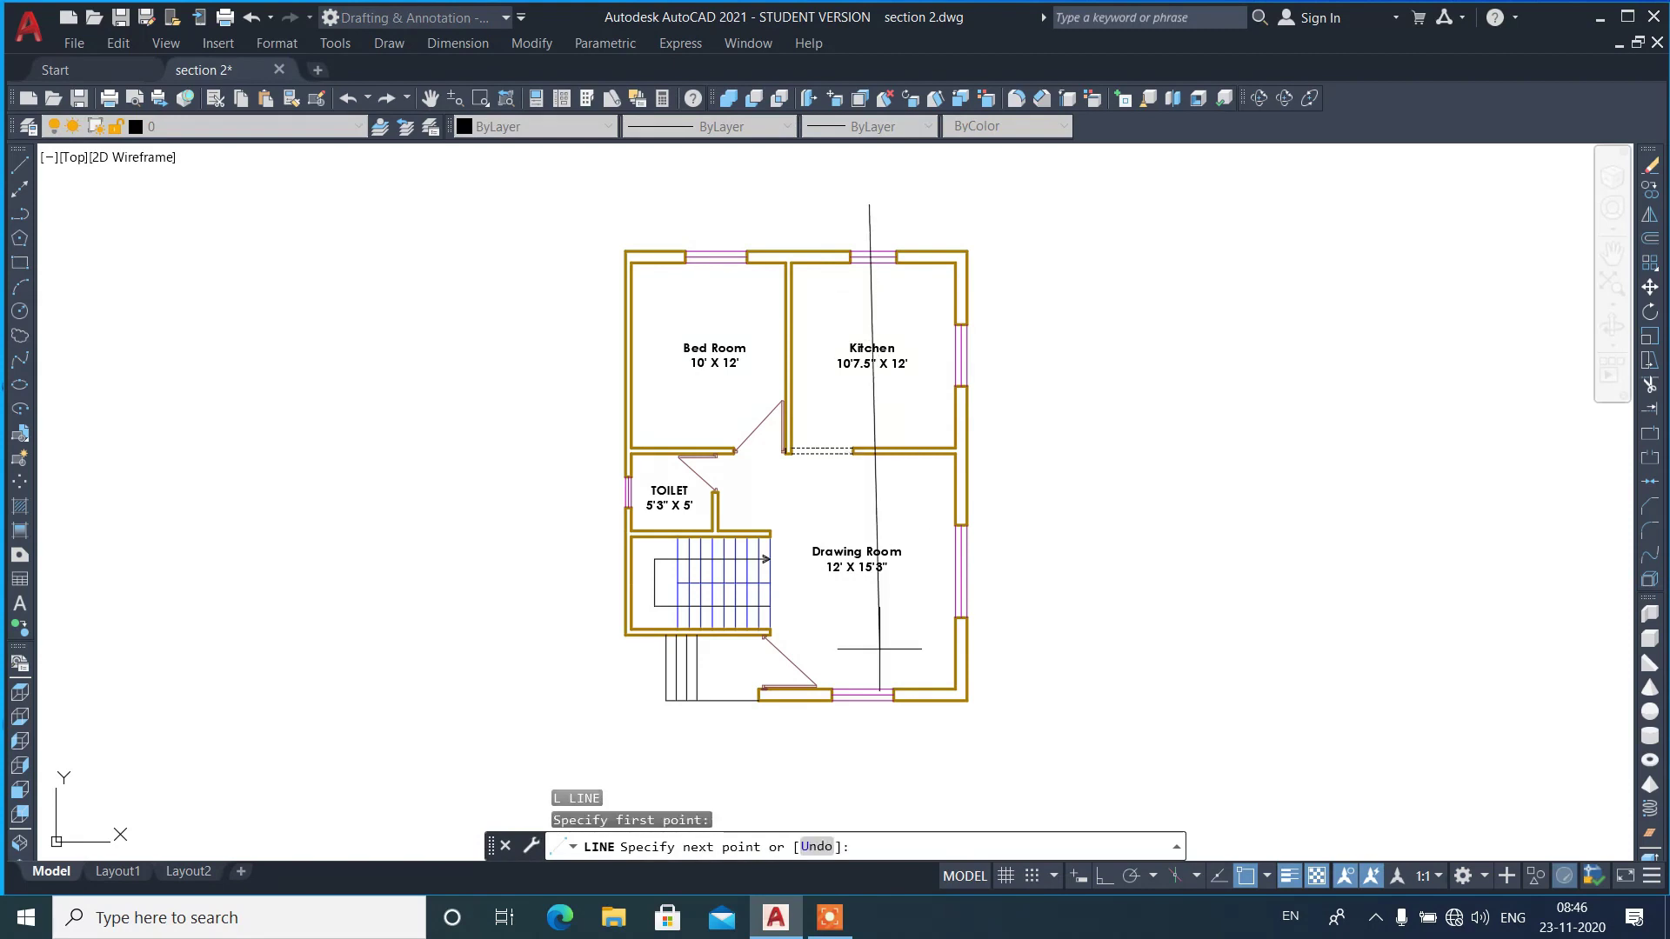
pyautogui.click(1106, 878)
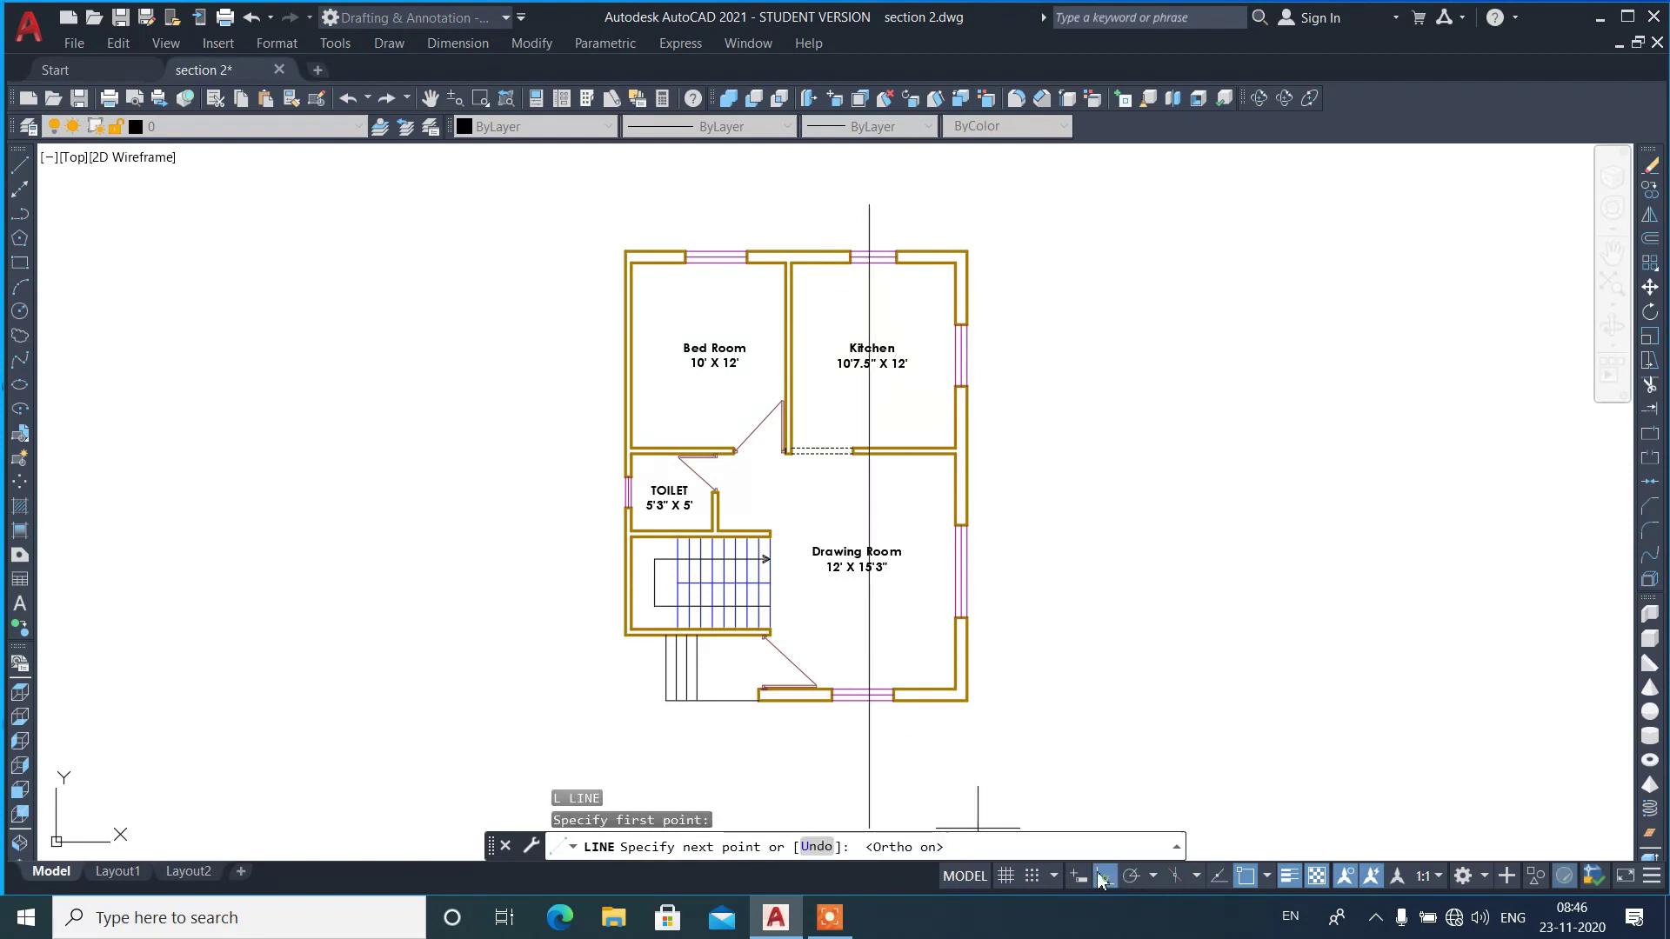
pyautogui.click(869, 763)
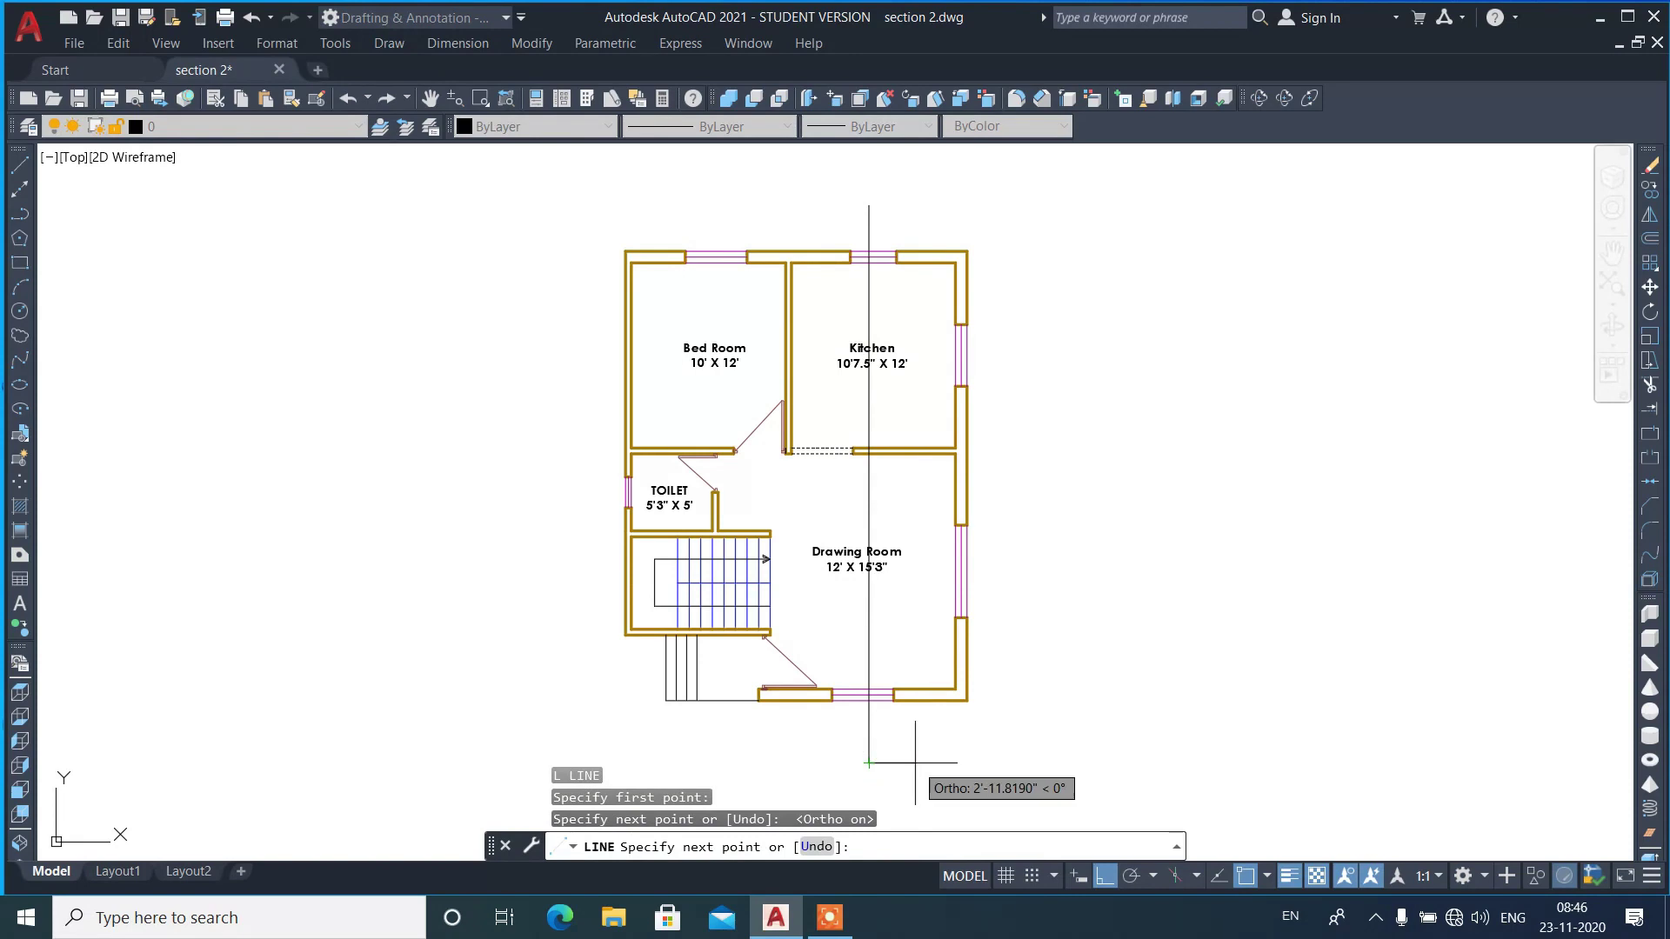
# - Draw a triangular arrow marker with a short tick at the section line's foot
pyautogui.scroll(2, 894, 769)
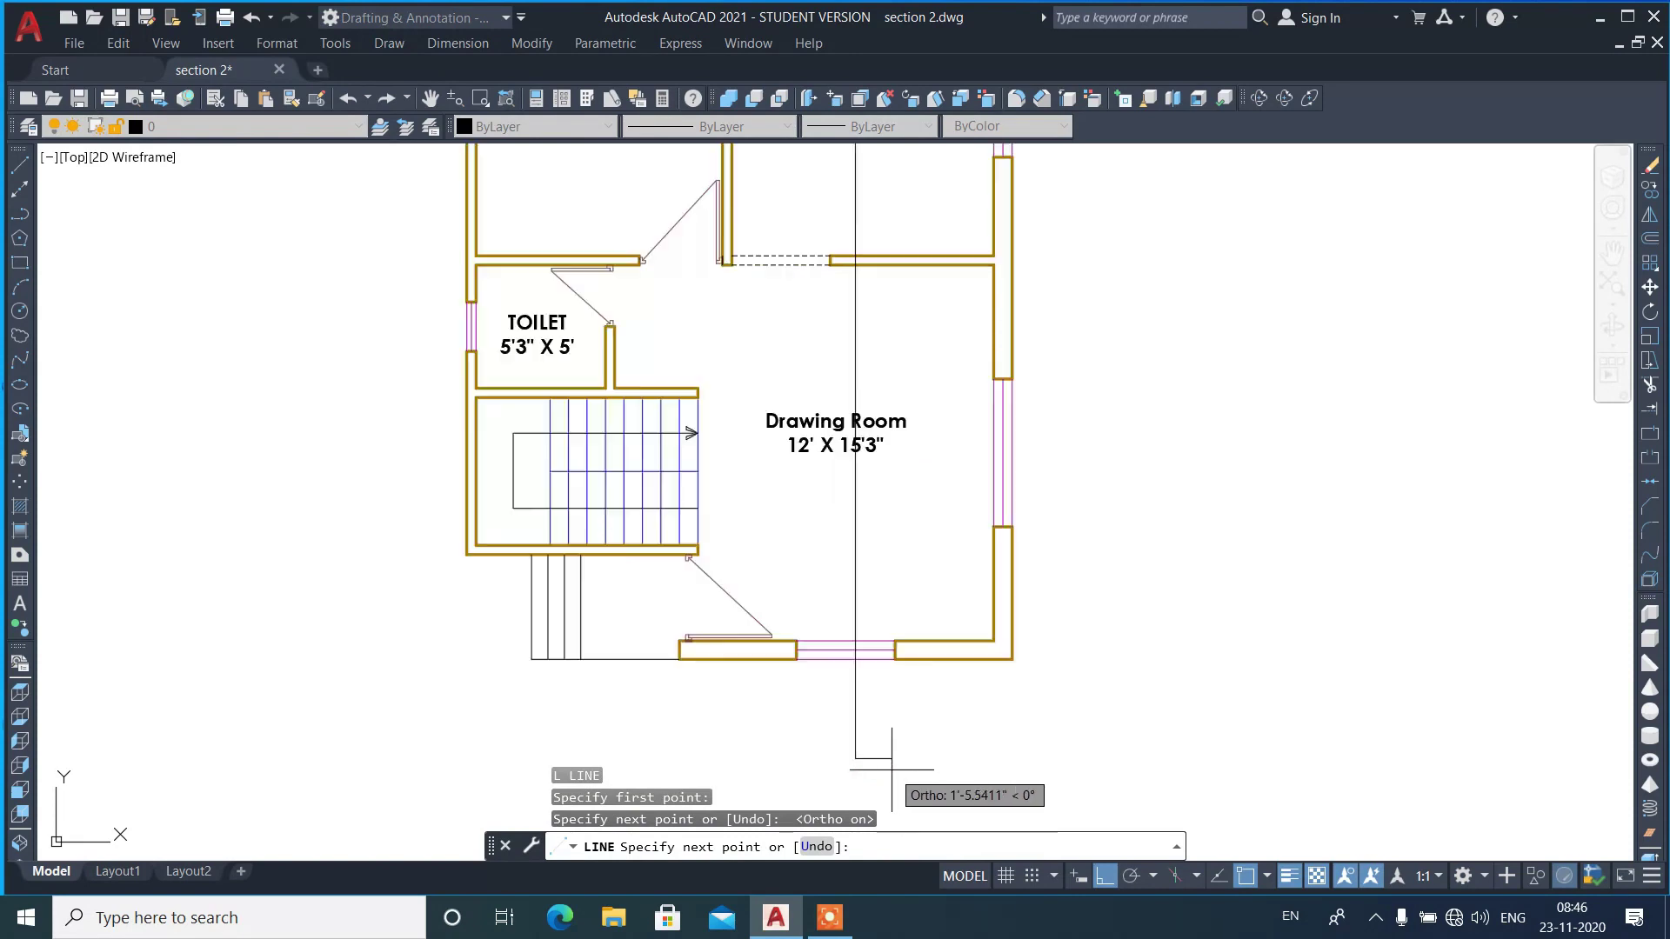
pyautogui.scroll(2, 894, 769)
pyautogui.click(943, 769)
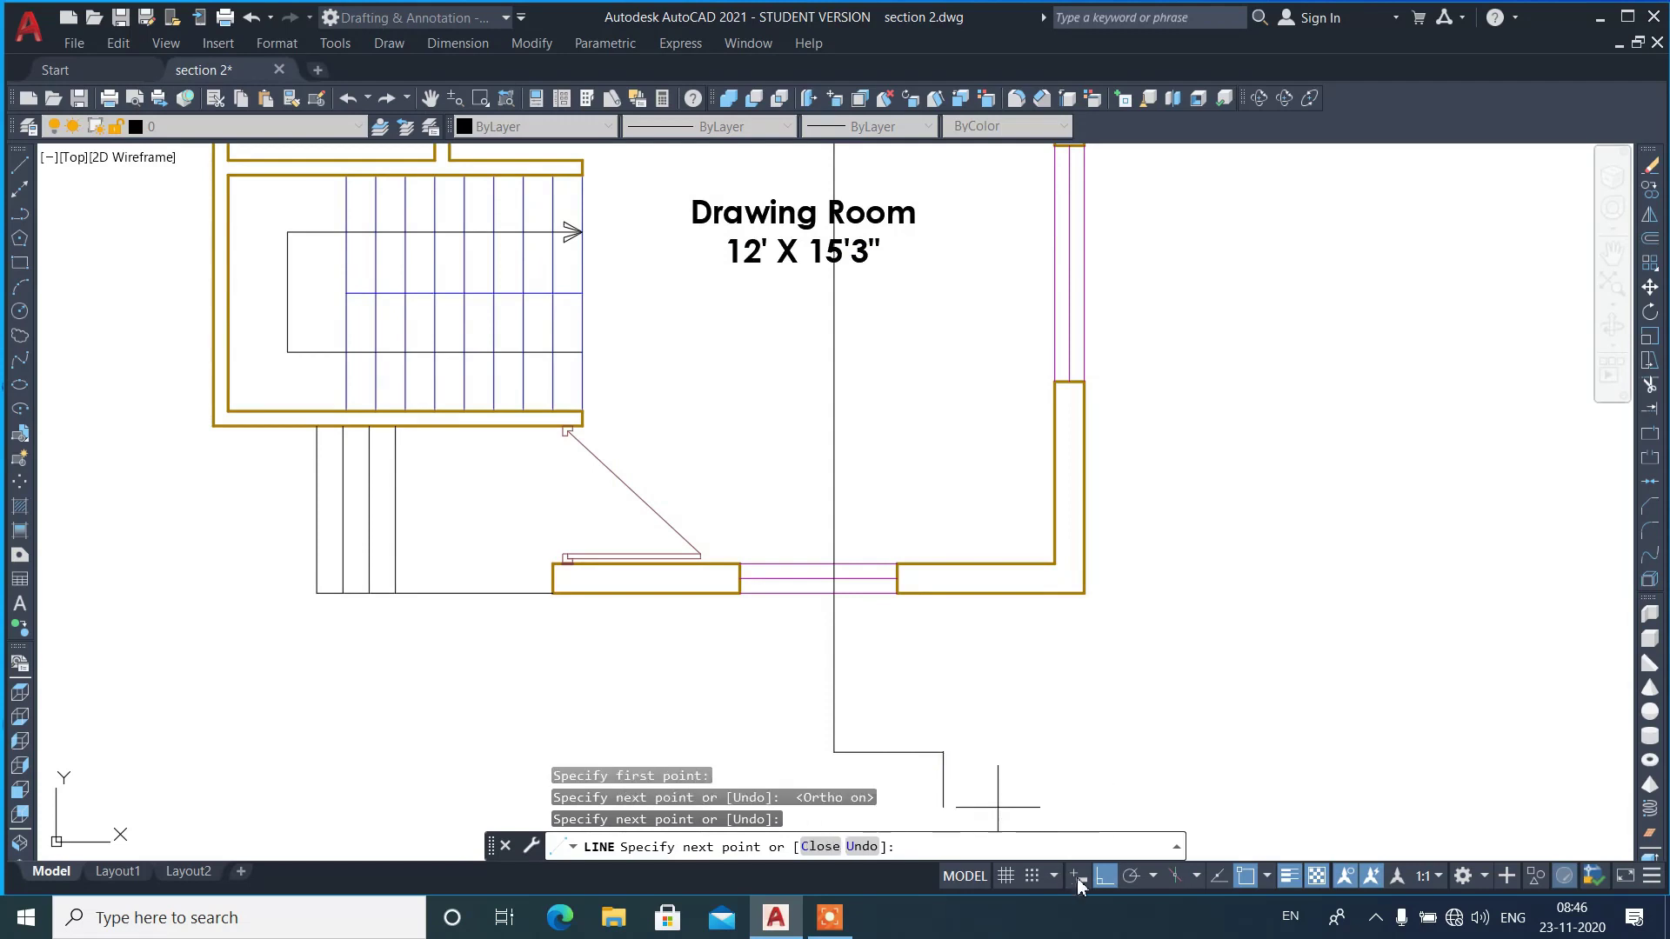
pyautogui.click(1104, 893)
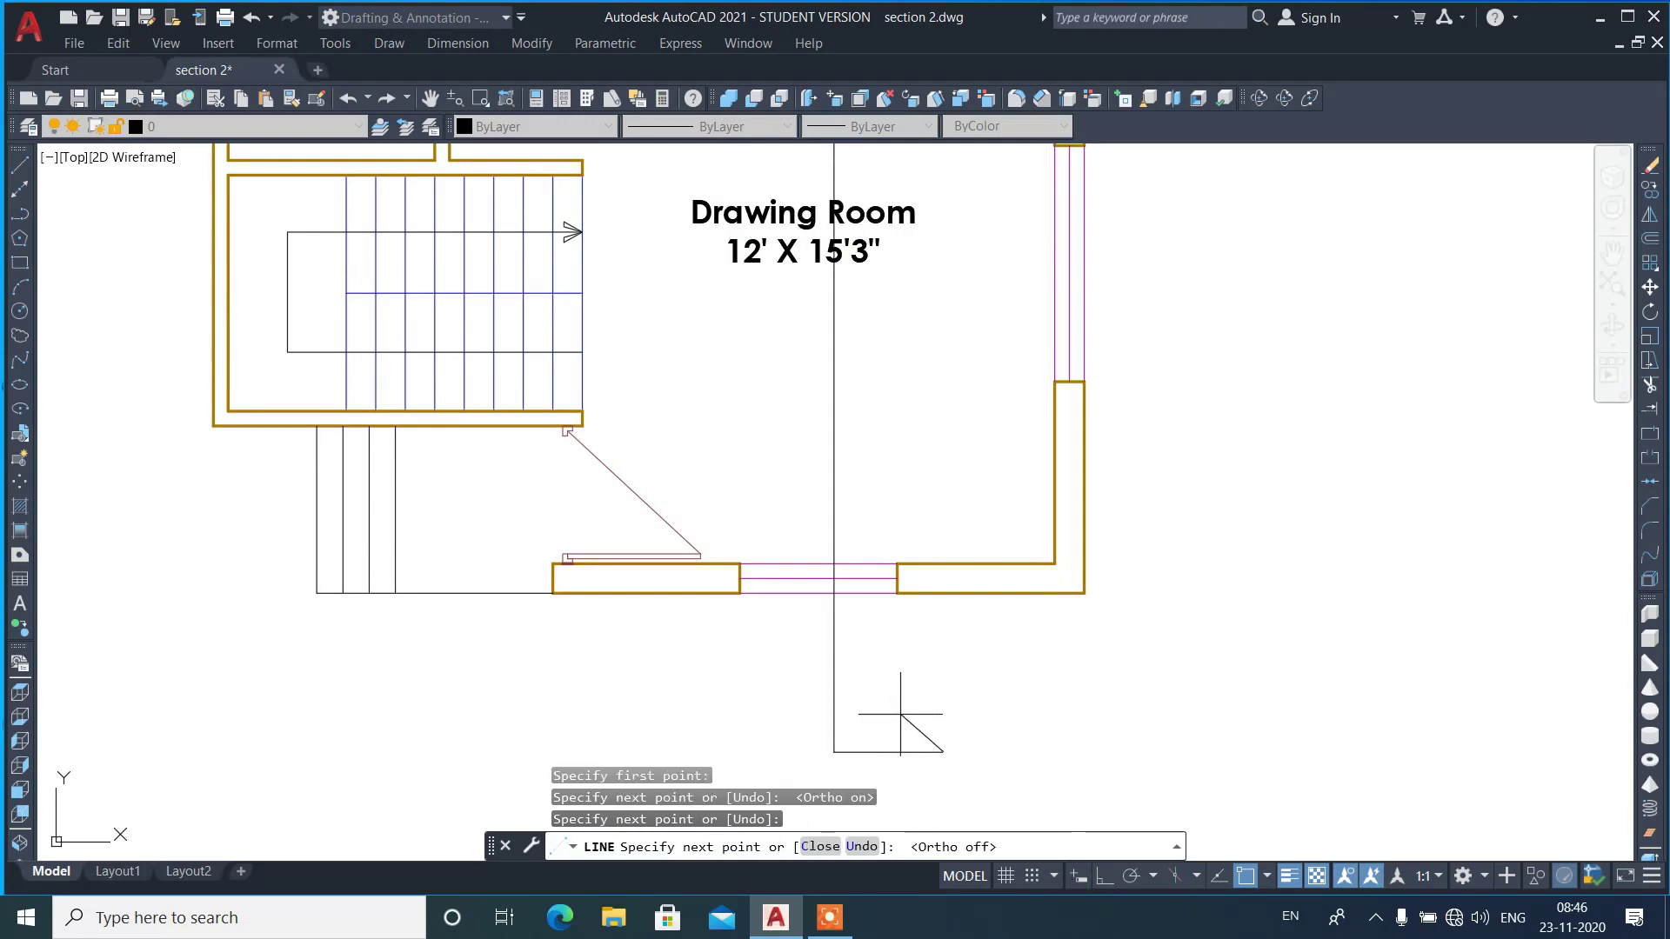
pyautogui.click(900, 720)
pyautogui.click(900, 752)
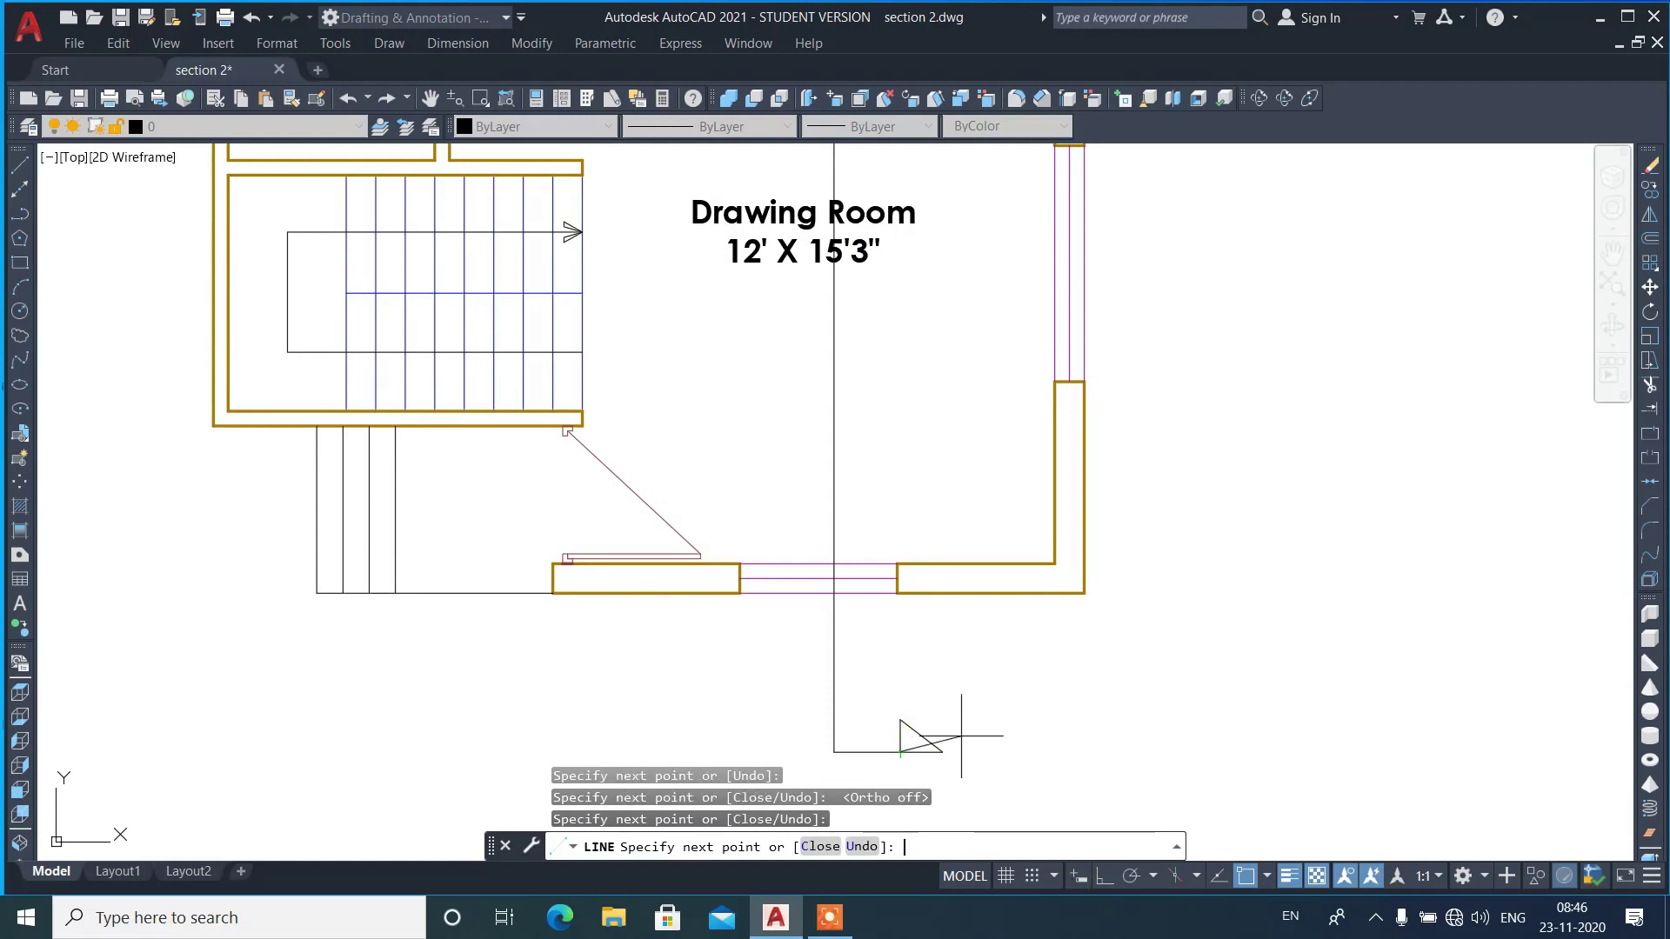
pyautogui.press('Return')
# - Mirror the foot arrow marker across a horizontal axis, keeping the original
pyautogui.click(754, 659)
pyautogui.click(978, 764)
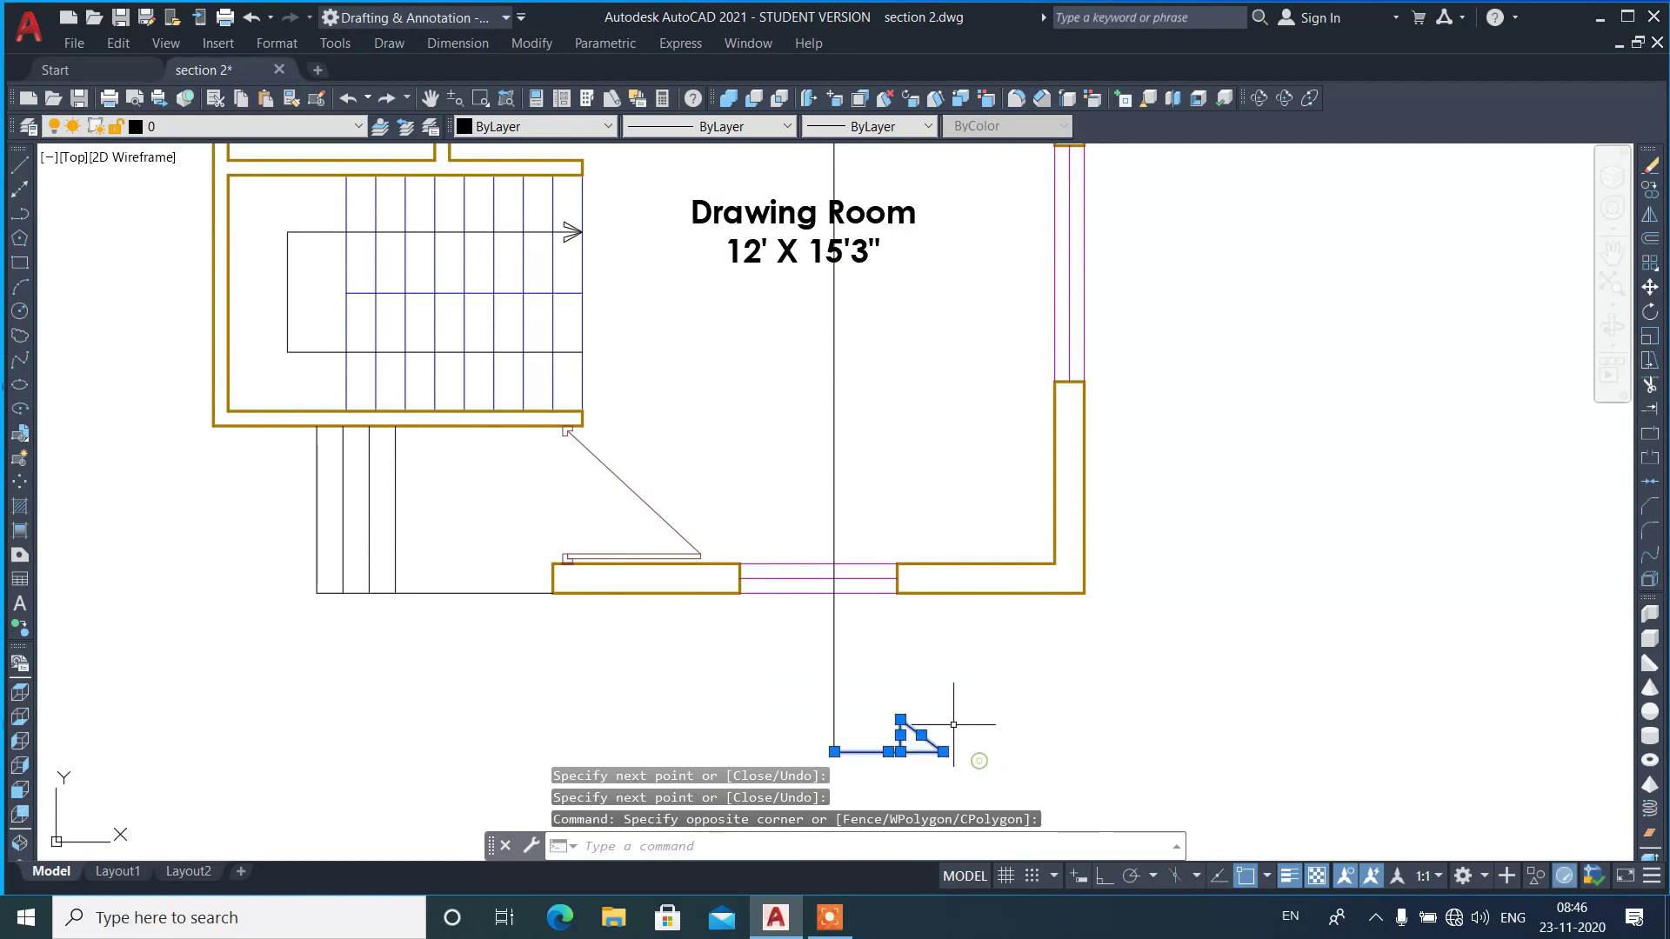
pyautogui.scroll(-2, 745, 510)
pyautogui.write('M')
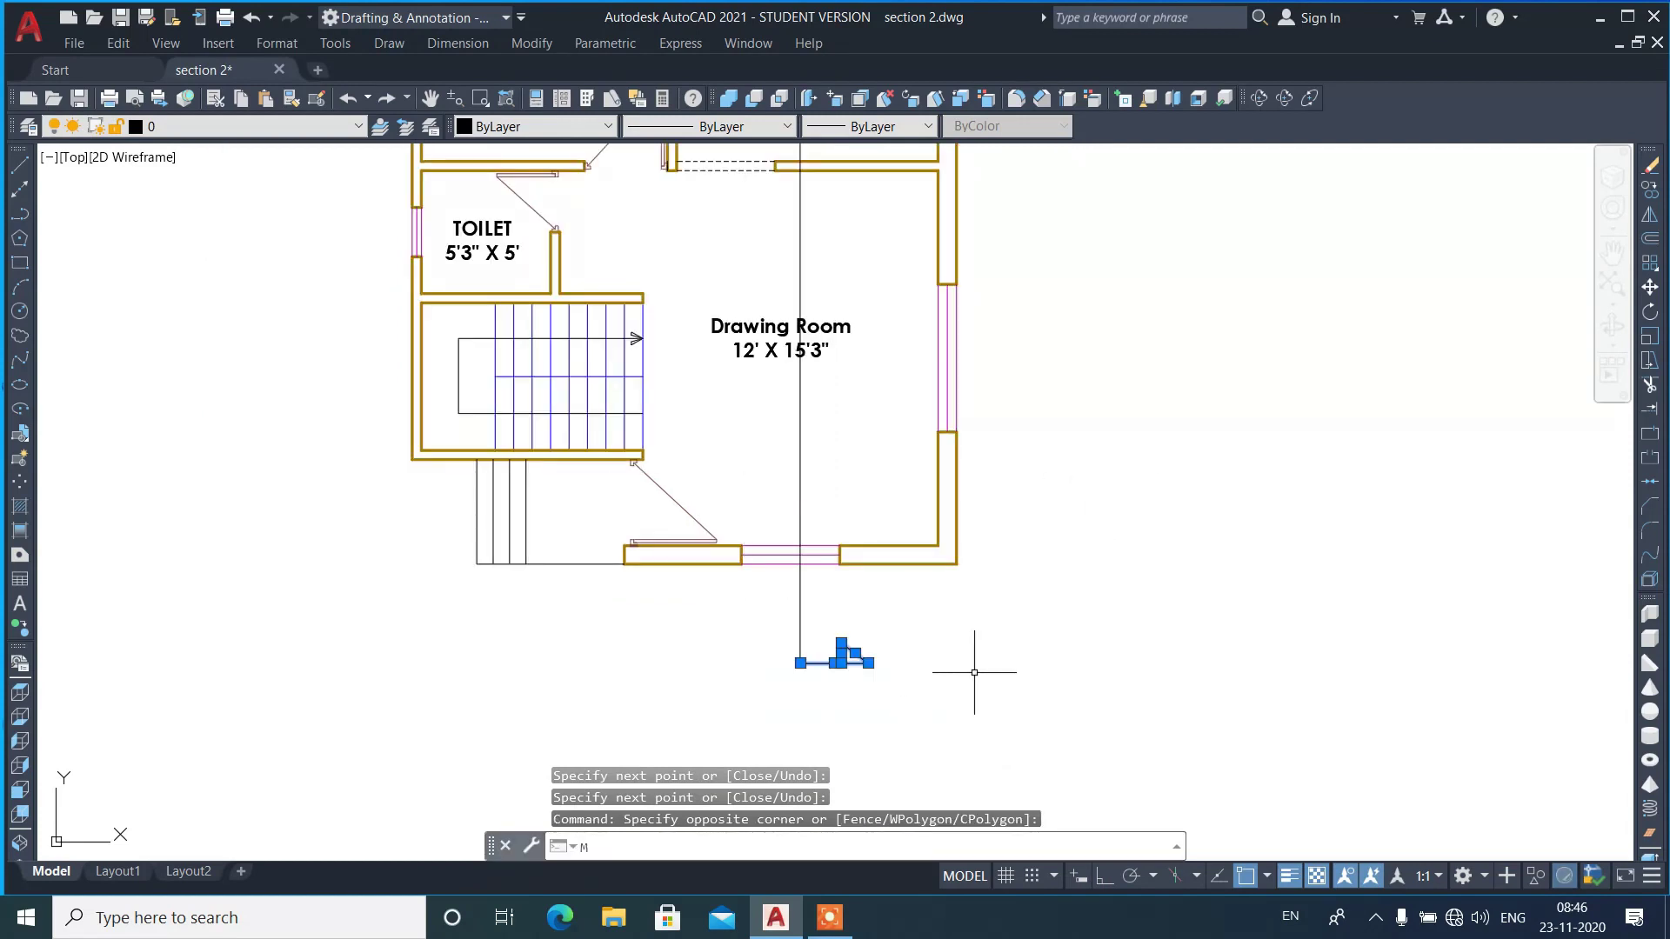
pyautogui.write('I')
pyautogui.press('Return')
pyautogui.click(752, 698)
pyautogui.click(1107, 877)
pyautogui.click(1082, 700)
pyautogui.press('Return')
pyautogui.click(939, 772)
# - Move the mirrored arrow marker up to the top end of the section line
pyautogui.click(754, 697)
pyautogui.write('M')
pyautogui.press('Return')
pyautogui.click(800, 735)
pyautogui.scroll(-2, 796, 683)
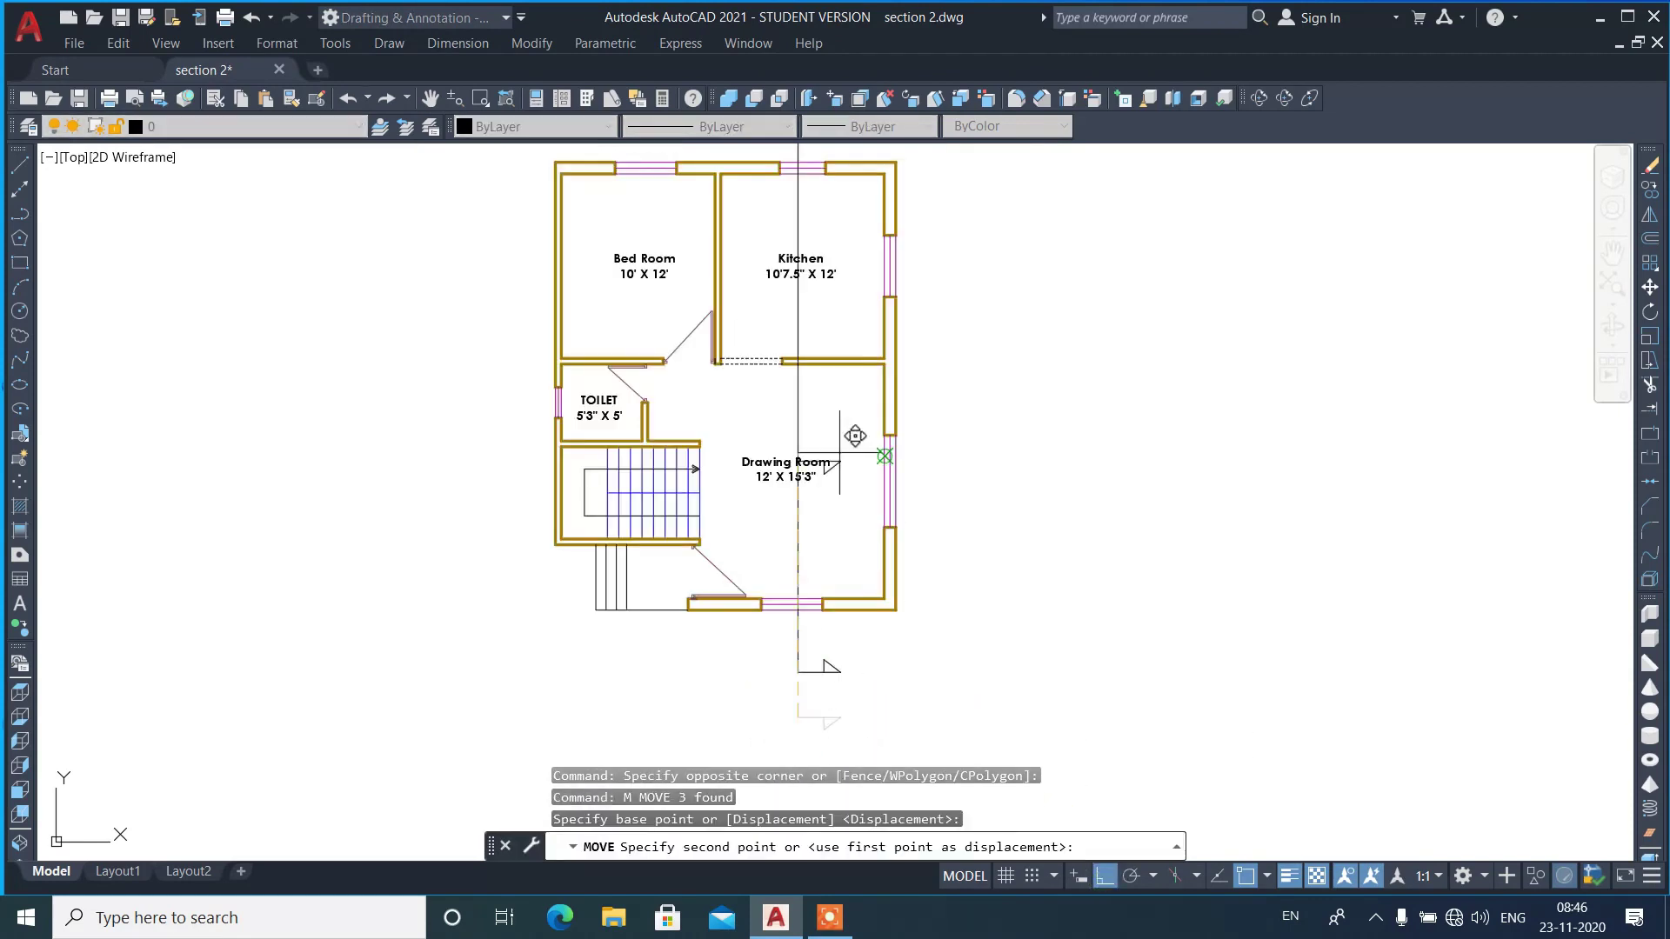
pyautogui.scroll(-2, 826, 435)
pyautogui.scroll(2, 794, 256)
pyautogui.click(794, 250)
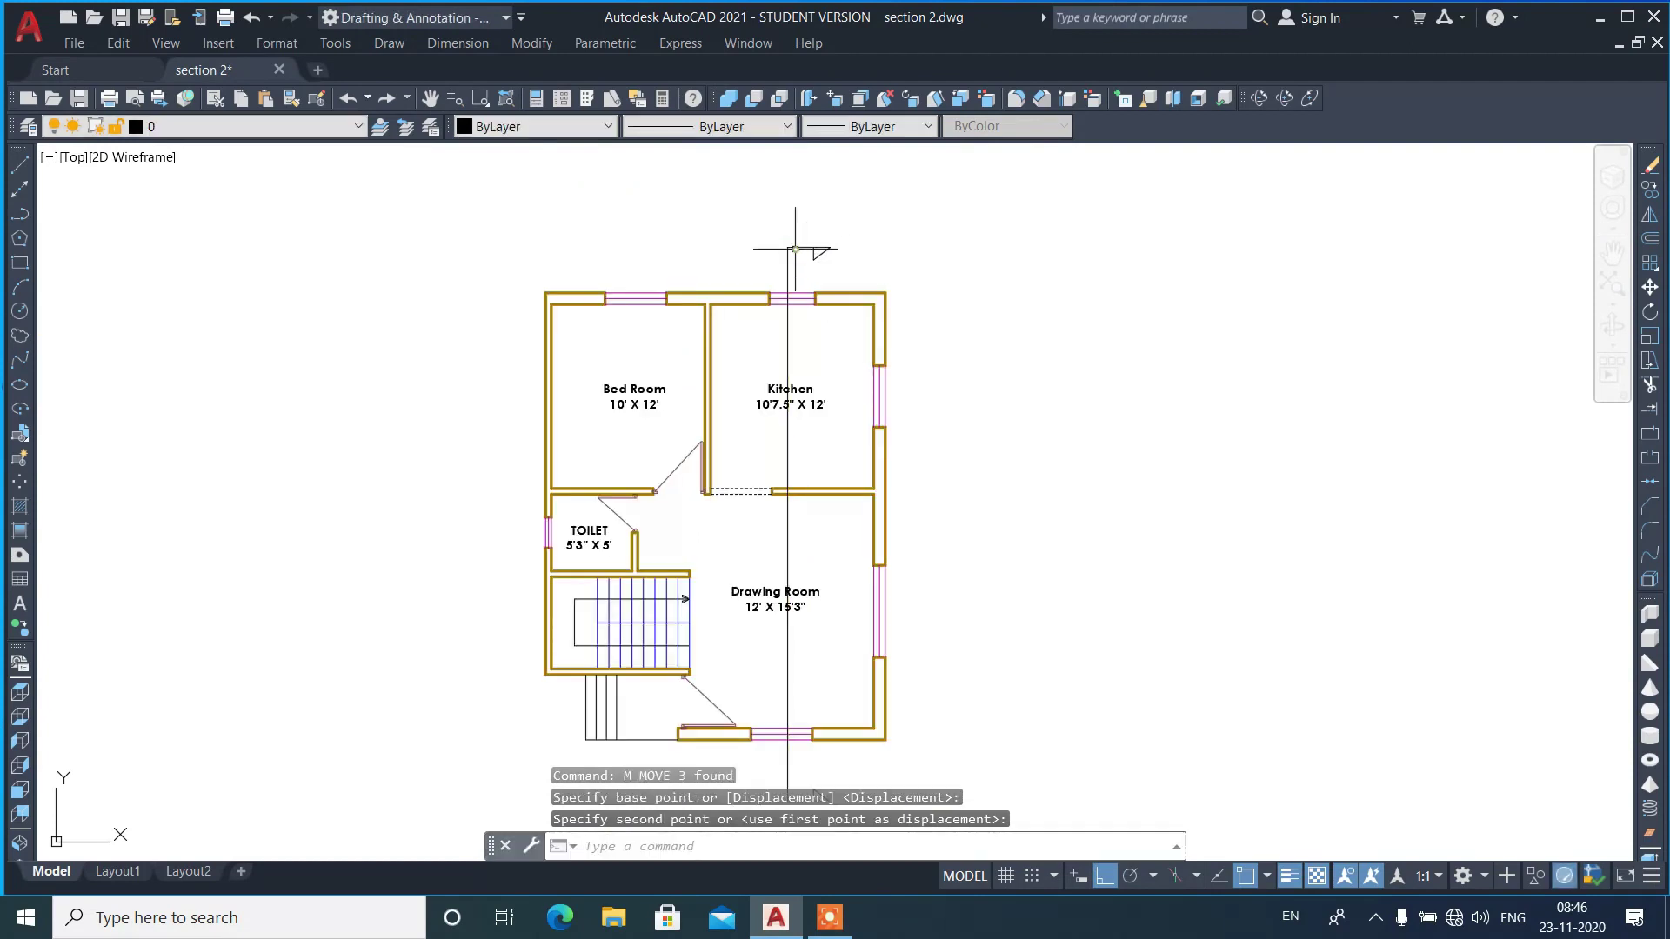
# - Give the section line the CENTER linetype
pyautogui.press('Escape')
pyautogui.click(854, 263)
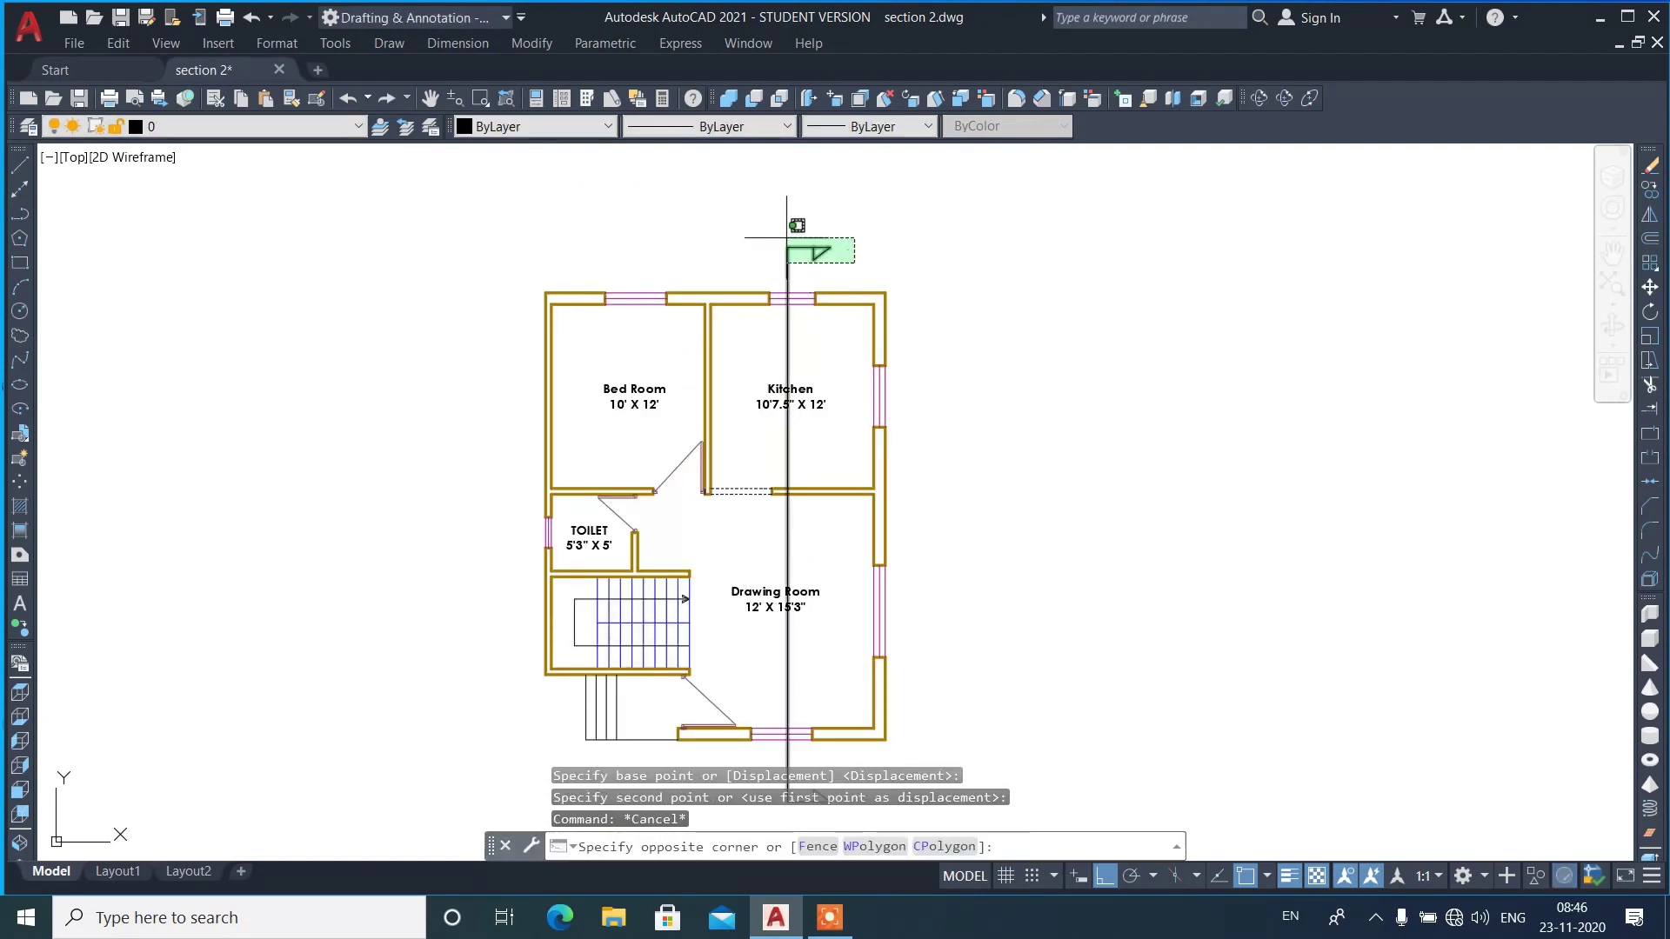
pyautogui.click(786, 276)
pyautogui.click(748, 126)
pyautogui.click(722, 495)
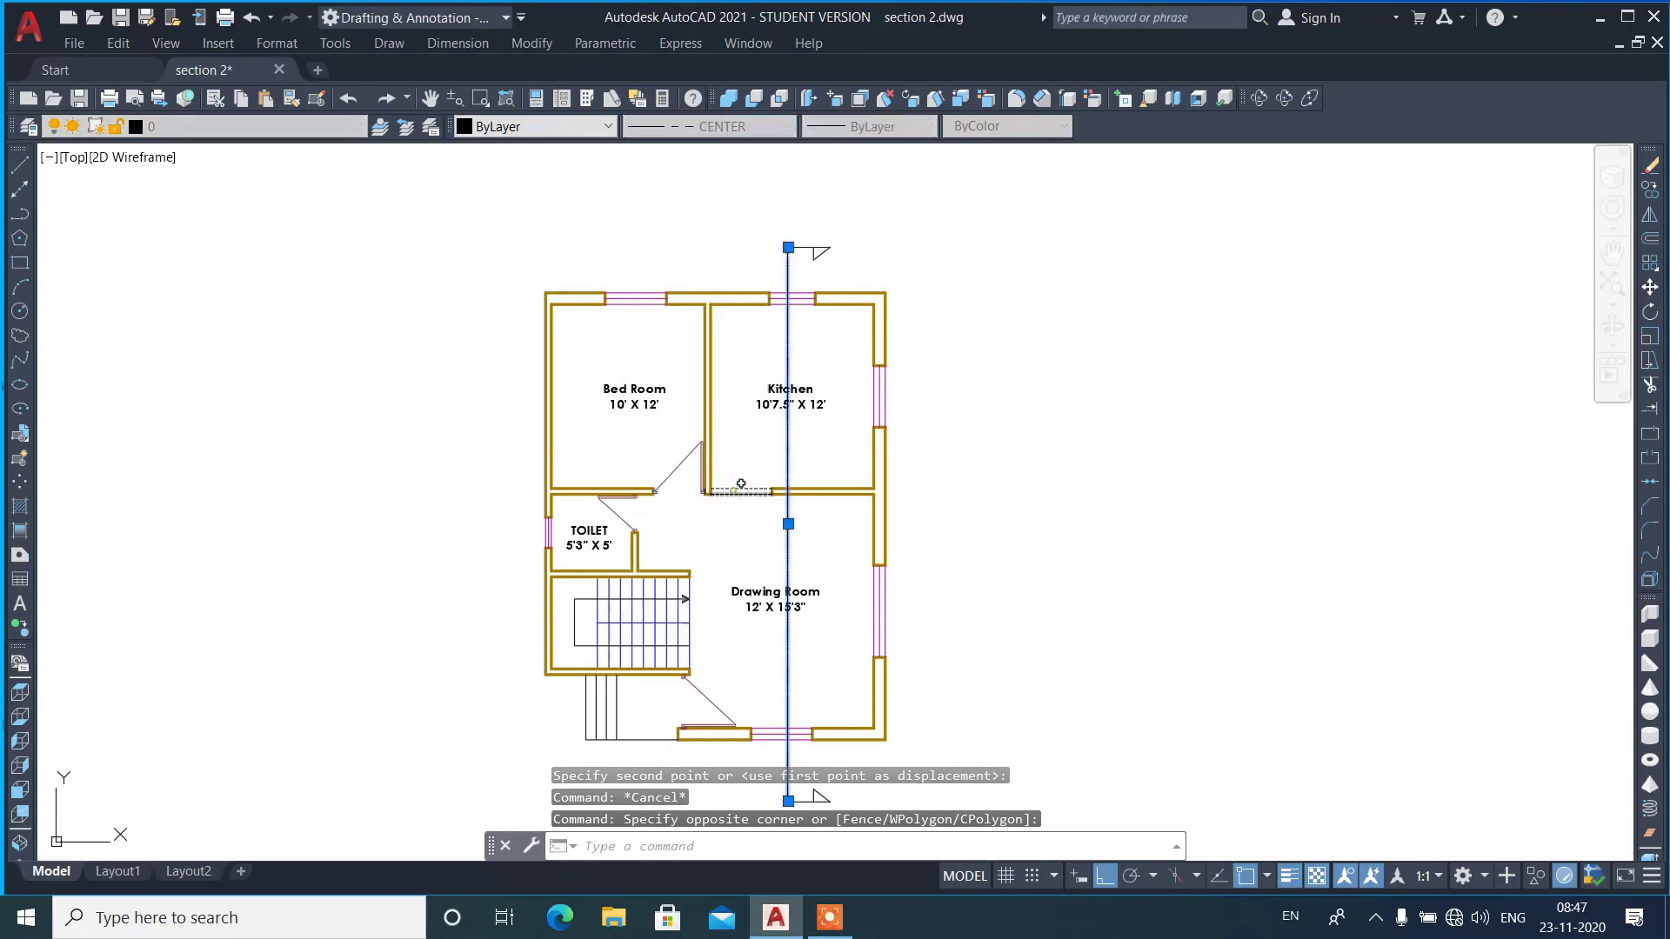
pyautogui.scroll(5, 802, 338)
pyautogui.scroll(2, 849, 361)
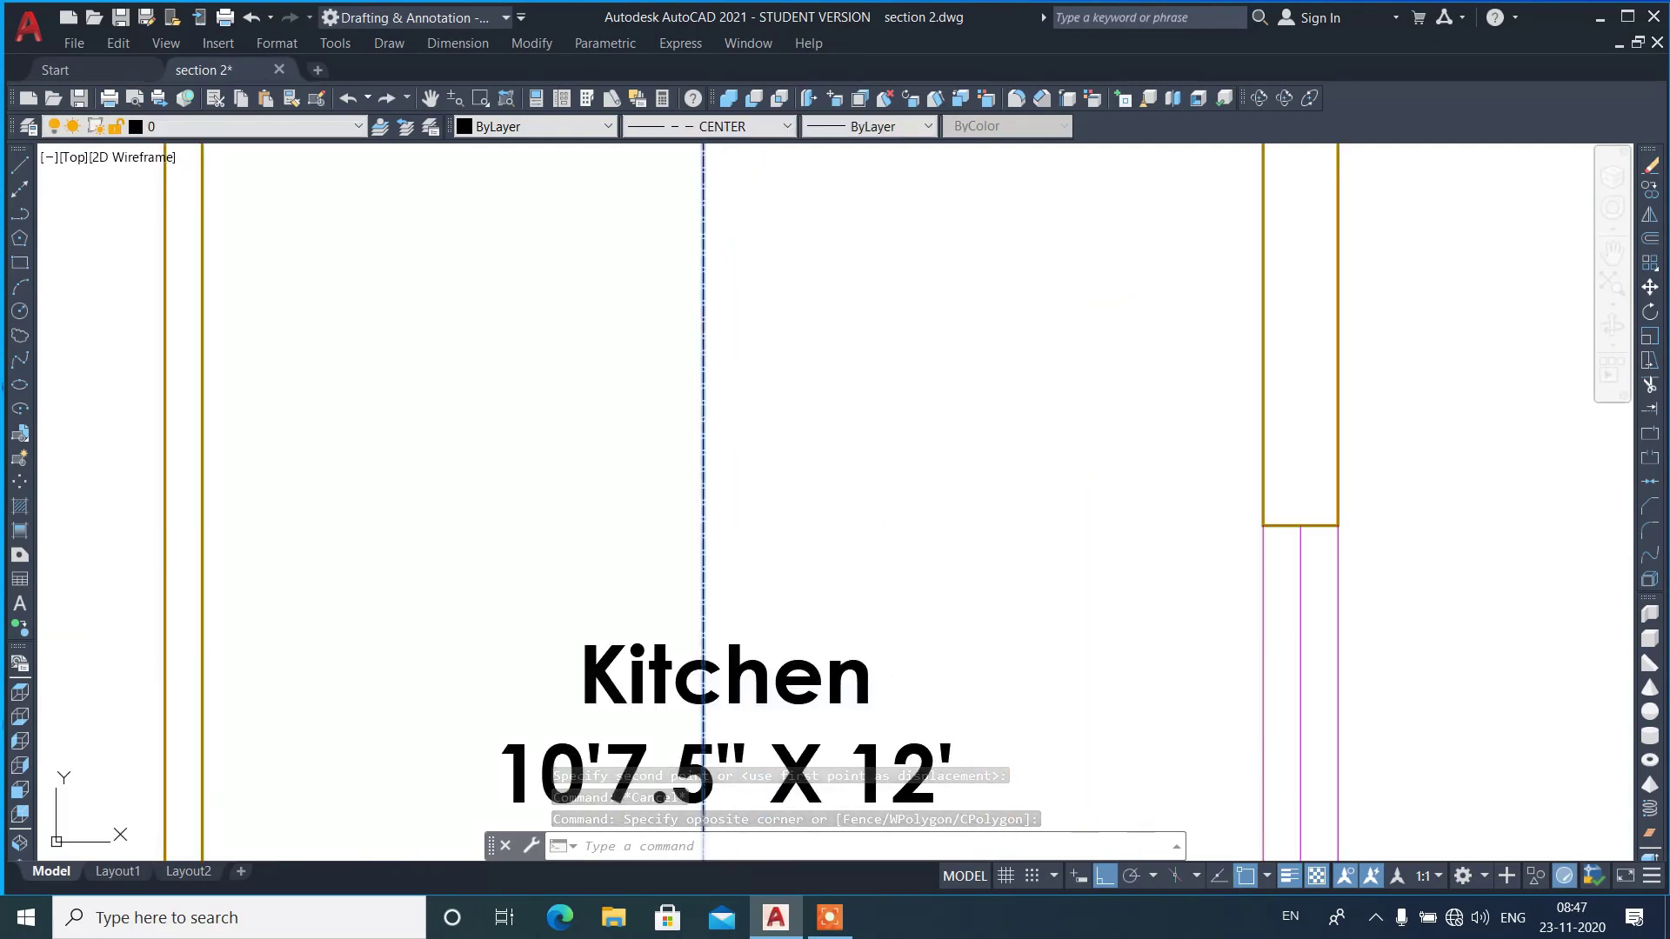
# - Set the section line's linetype scale to 40, then settle on 30
pyautogui.hotkey('ctrl', '1')
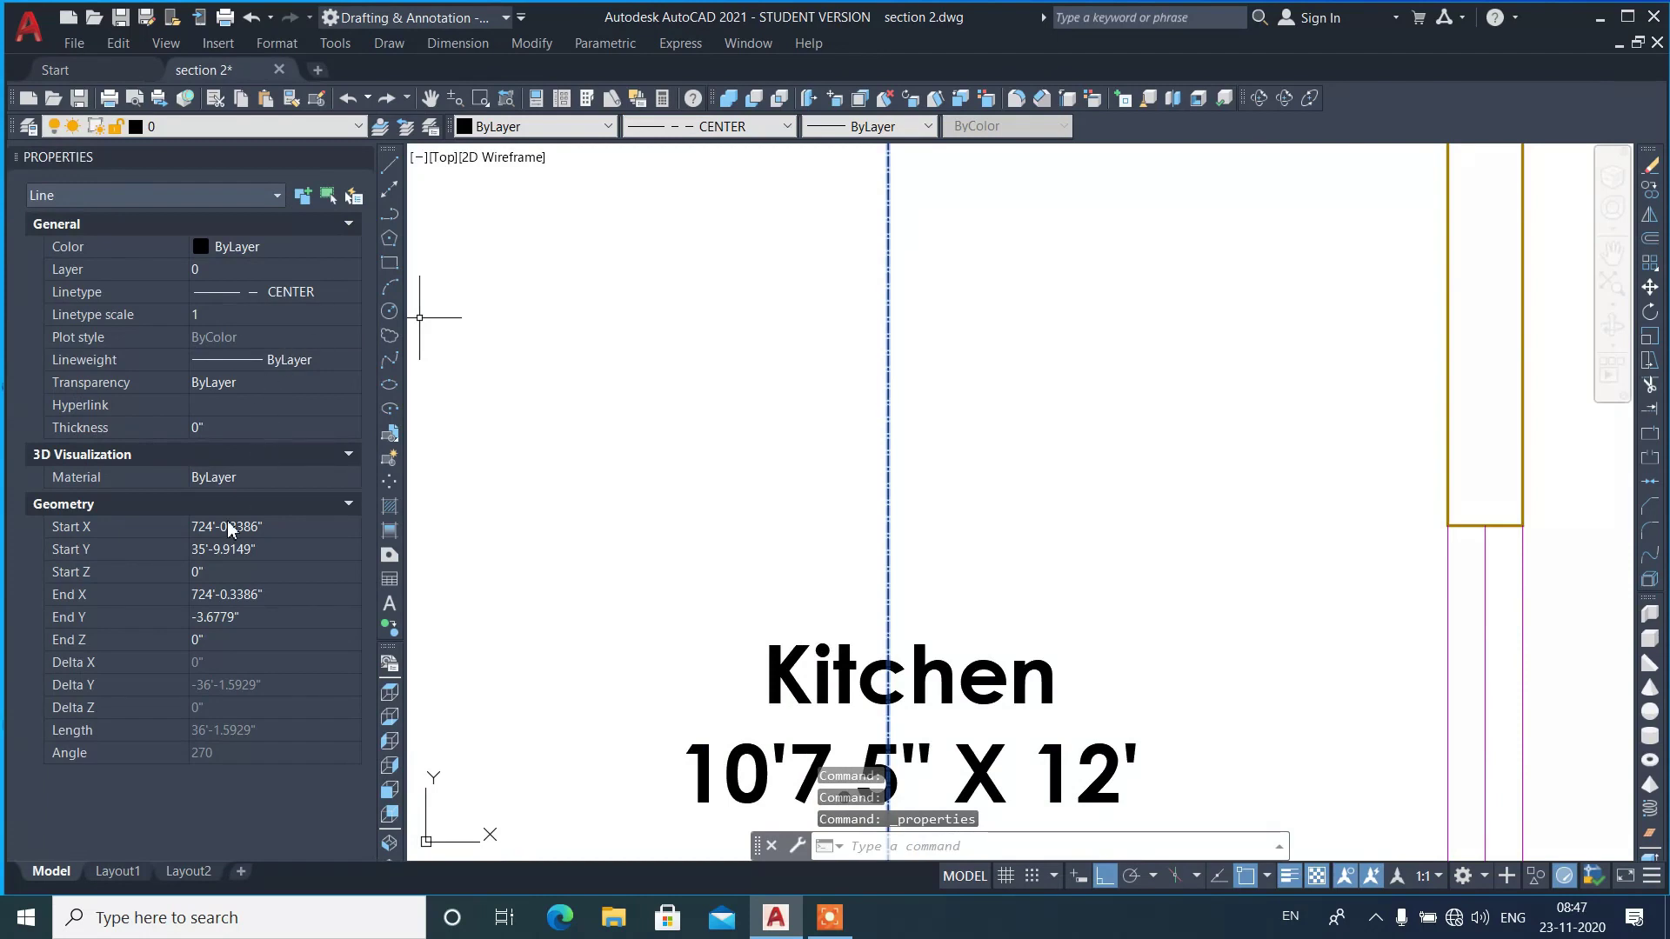
pyautogui.click(247, 314)
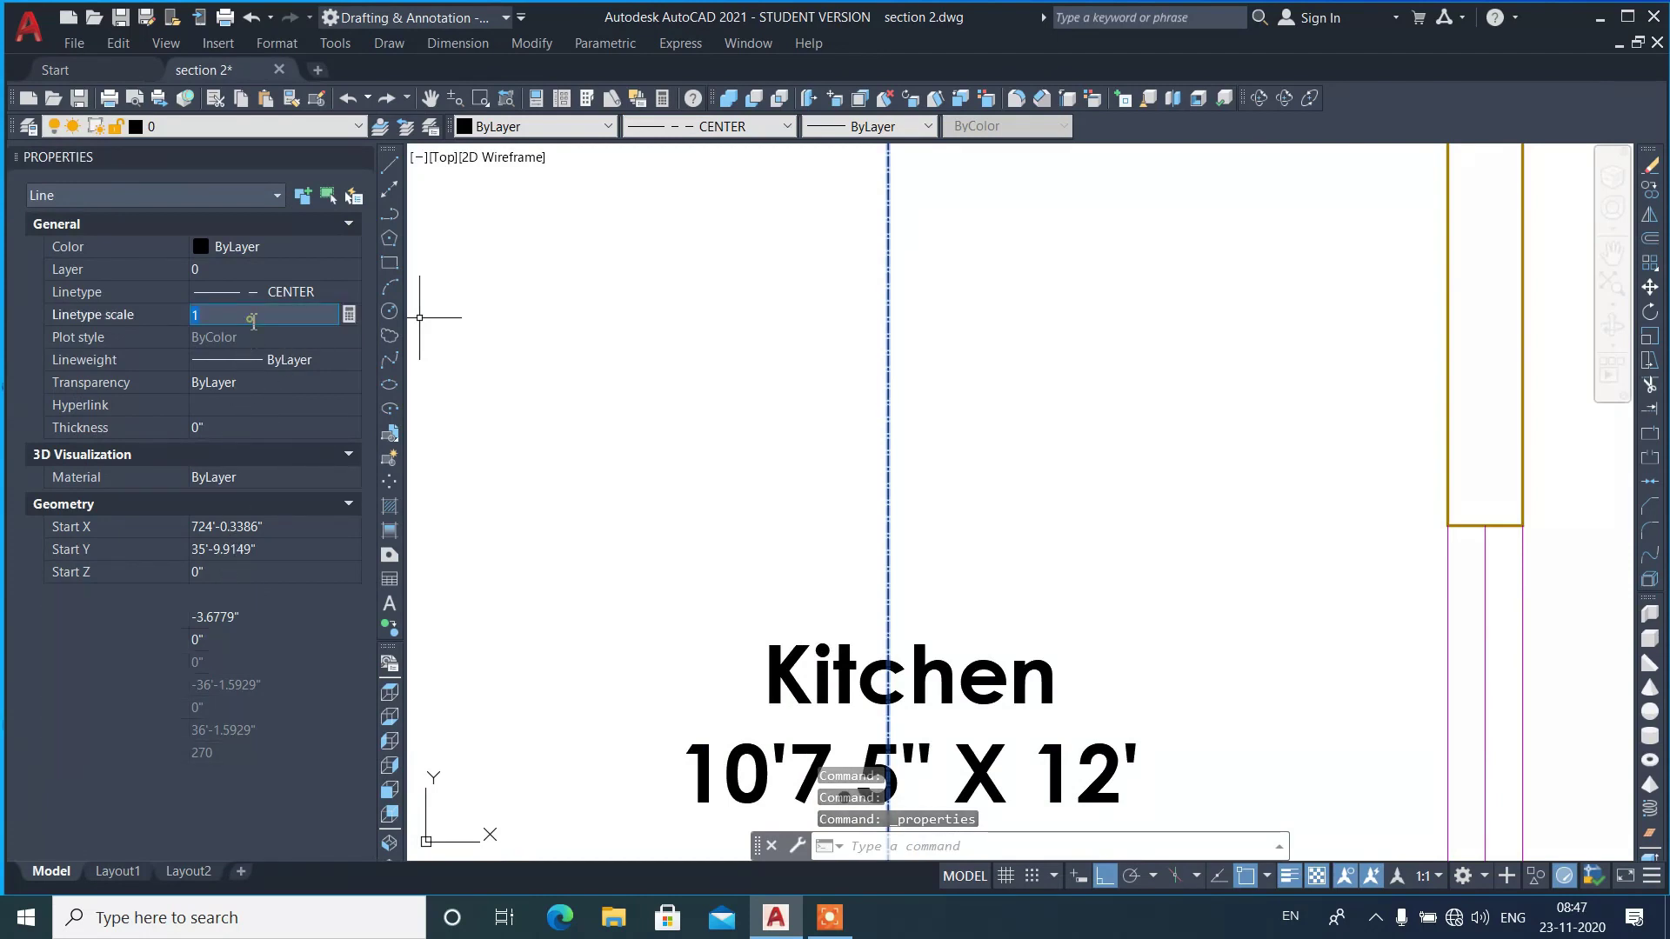
pyautogui.write('40')
pyautogui.press('Return')
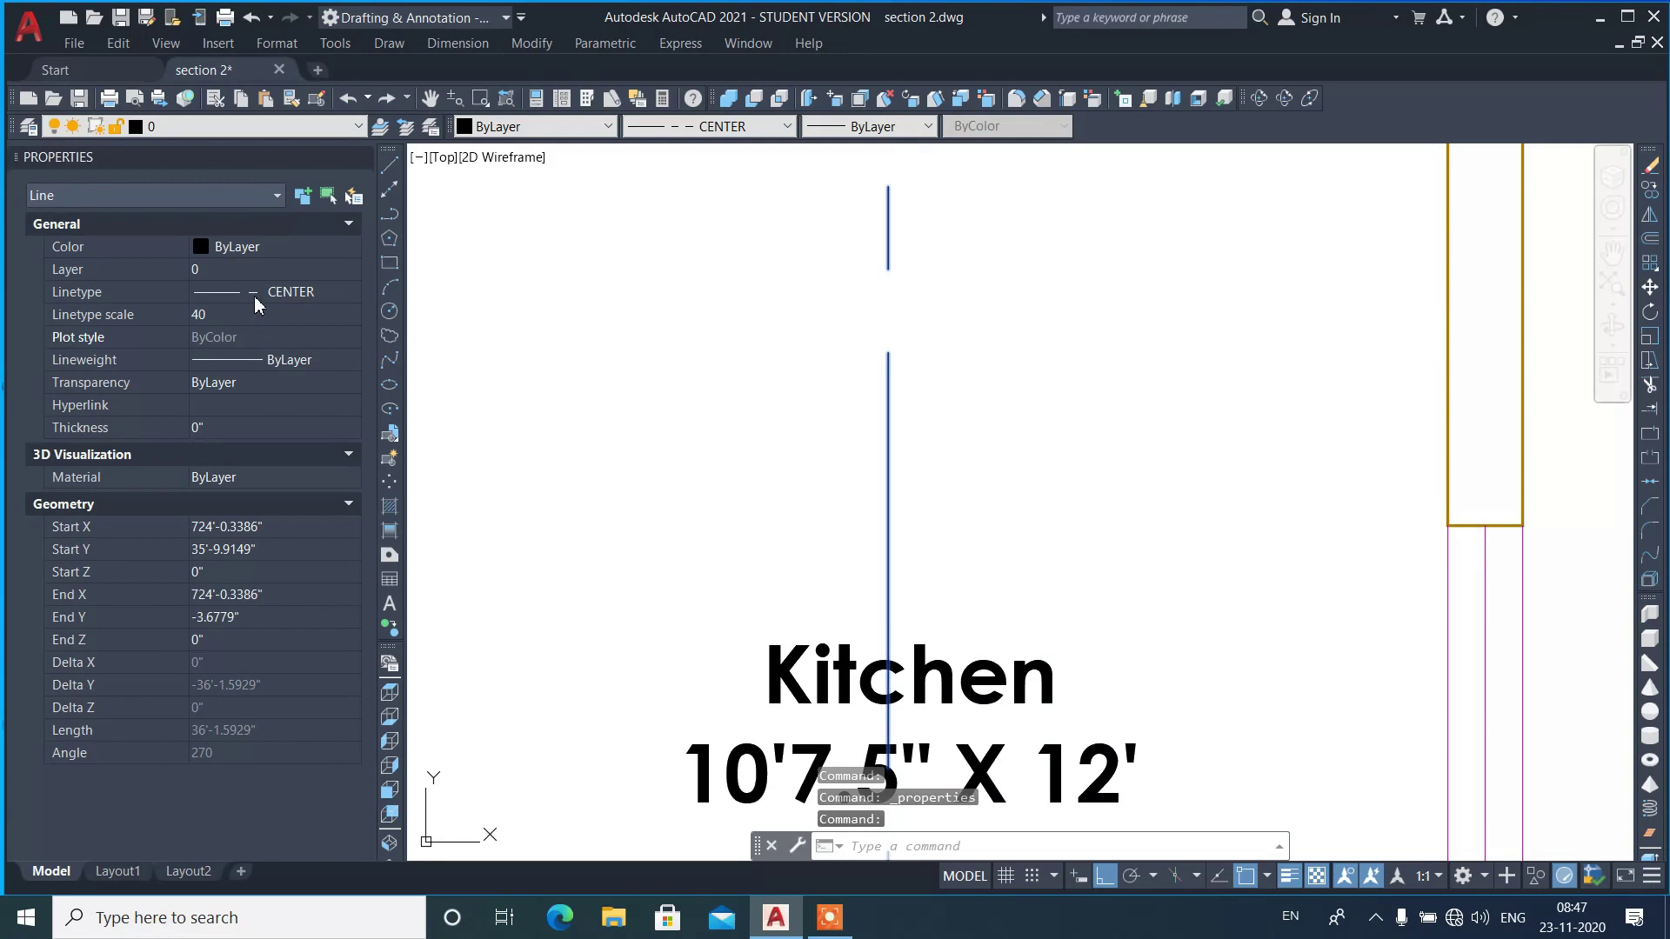
pyautogui.scroll(-5, 957, 361)
pyautogui.scroll(-3, 957, 361)
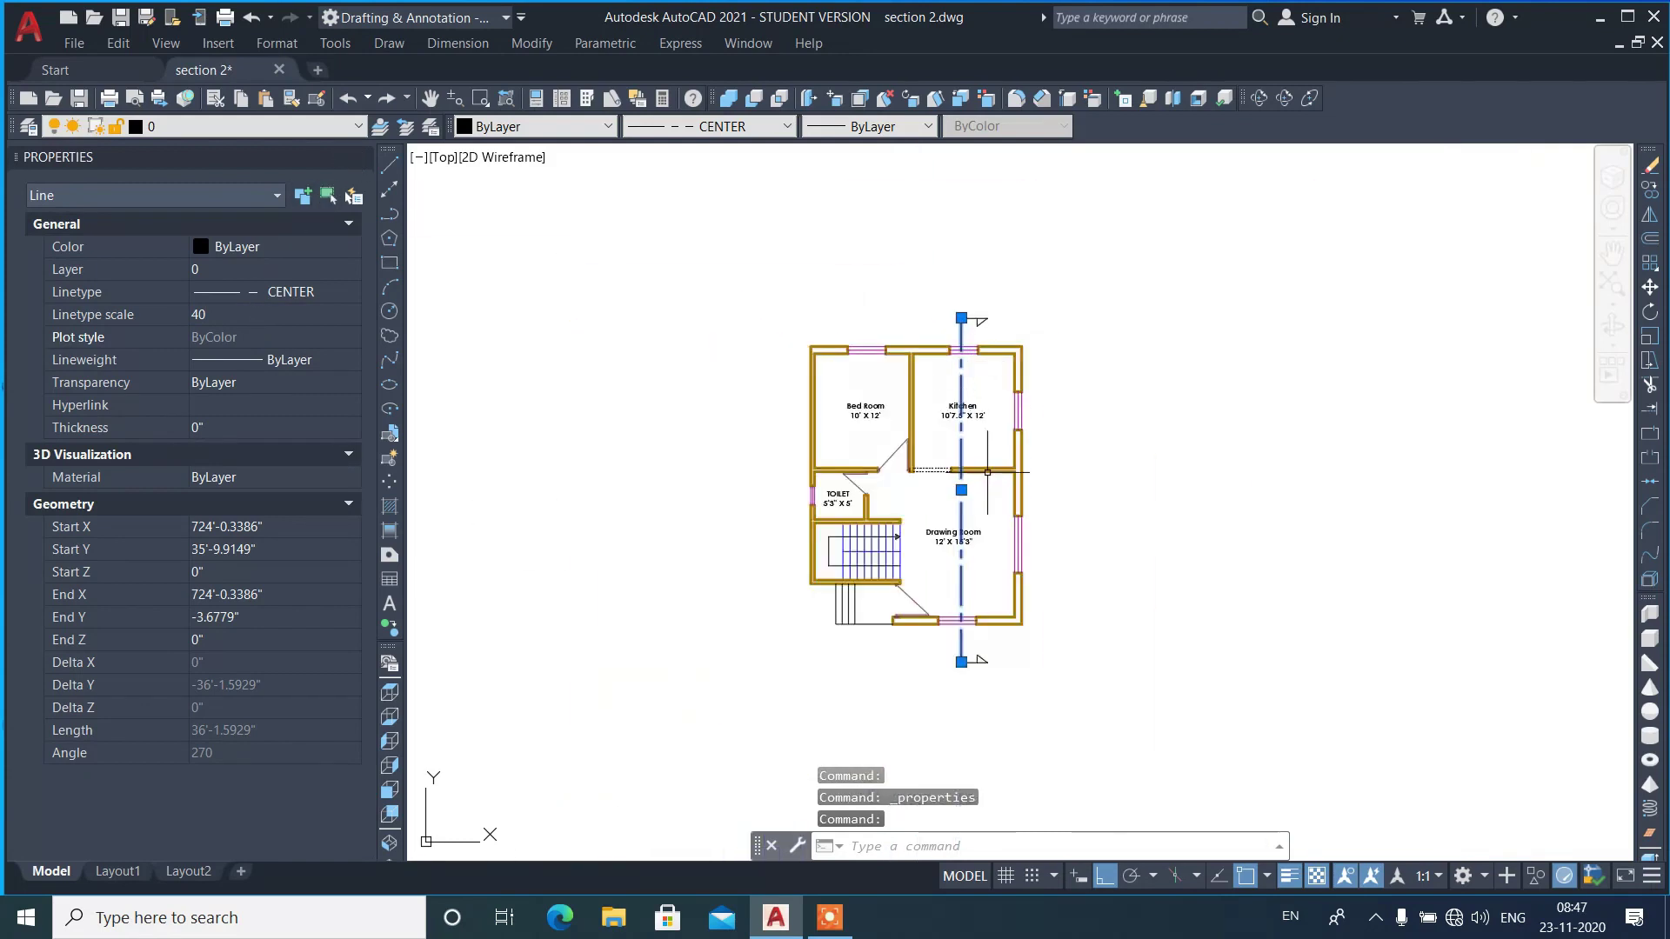
pyautogui.scroll(1, 956, 361)
pyautogui.click(335, 316)
pyautogui.write('30')
pyautogui.press('Return')
# - Colour the section line and both arrow markers red, then close Properties
pyautogui.press('Escape')
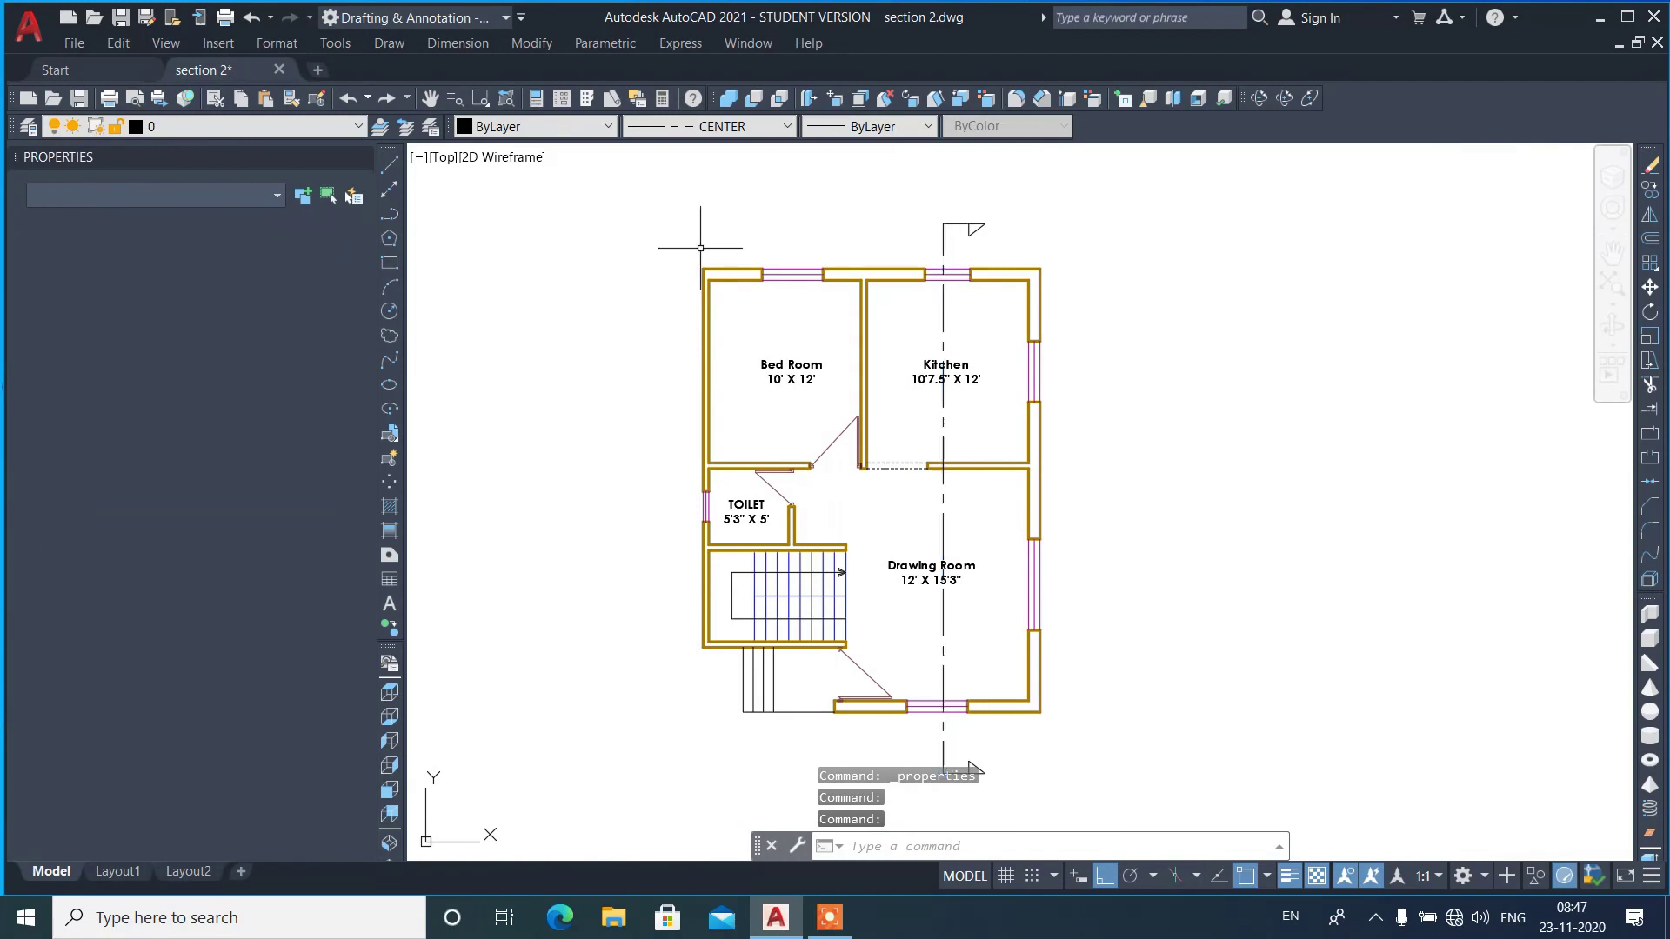
pyautogui.click(1013, 227)
pyautogui.click(928, 268)
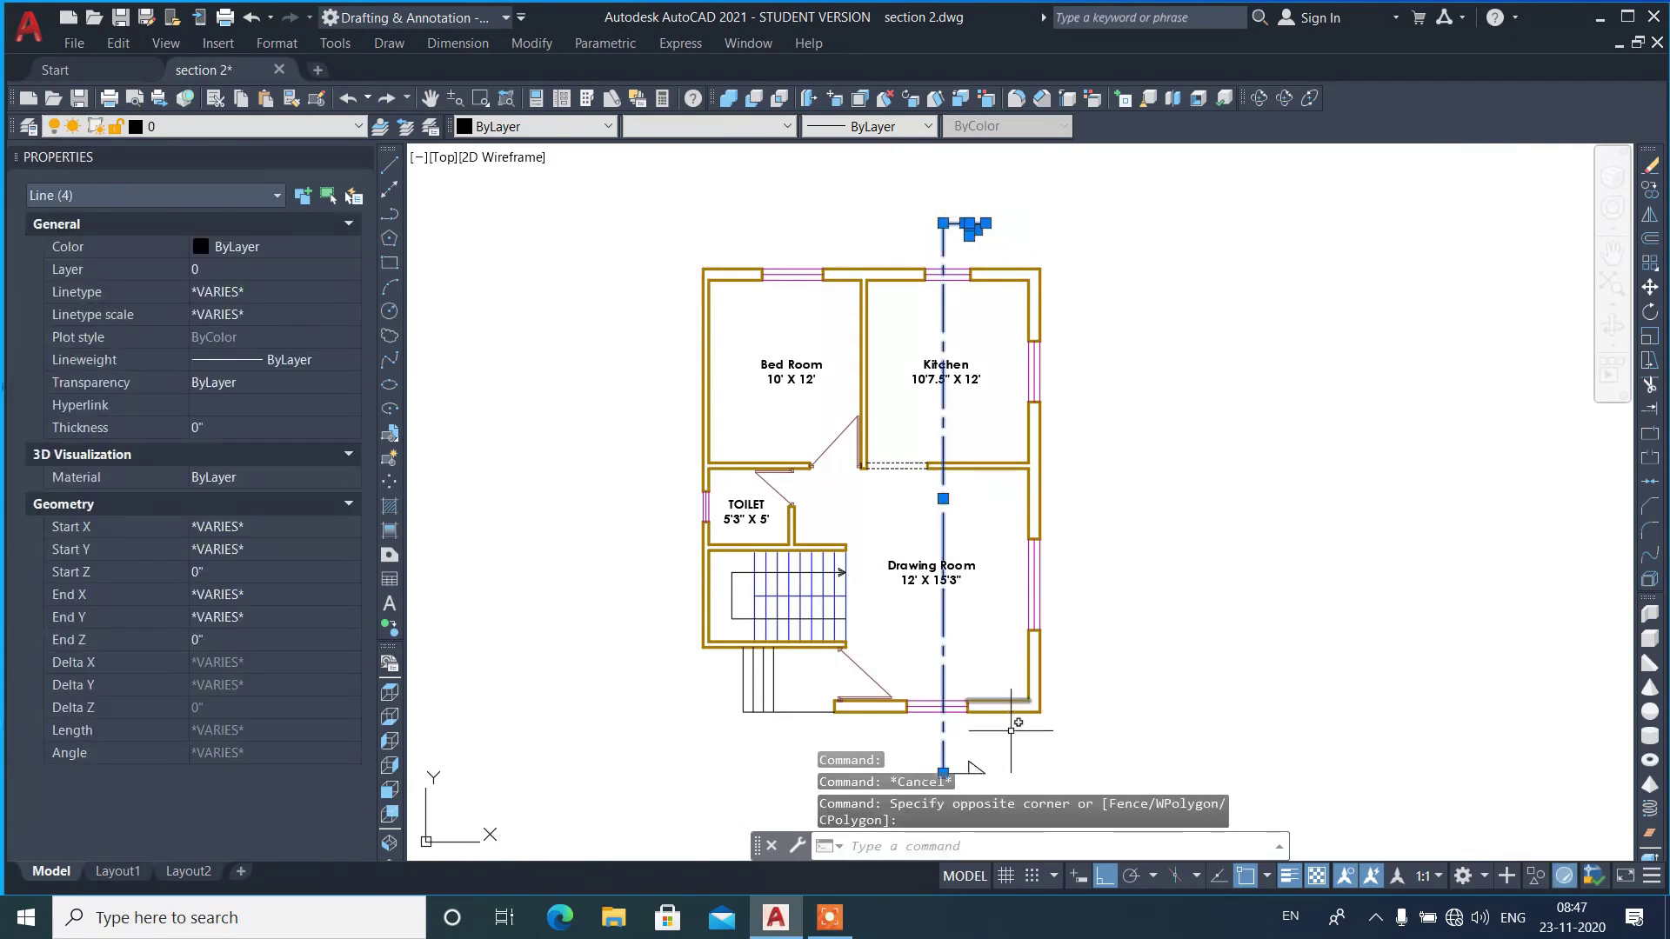
pyautogui.scroll(-4, 967, 497)
pyautogui.scroll(3, 967, 497)
pyautogui.click(1005, 480)
pyautogui.click(908, 557)
pyautogui.click(539, 127)
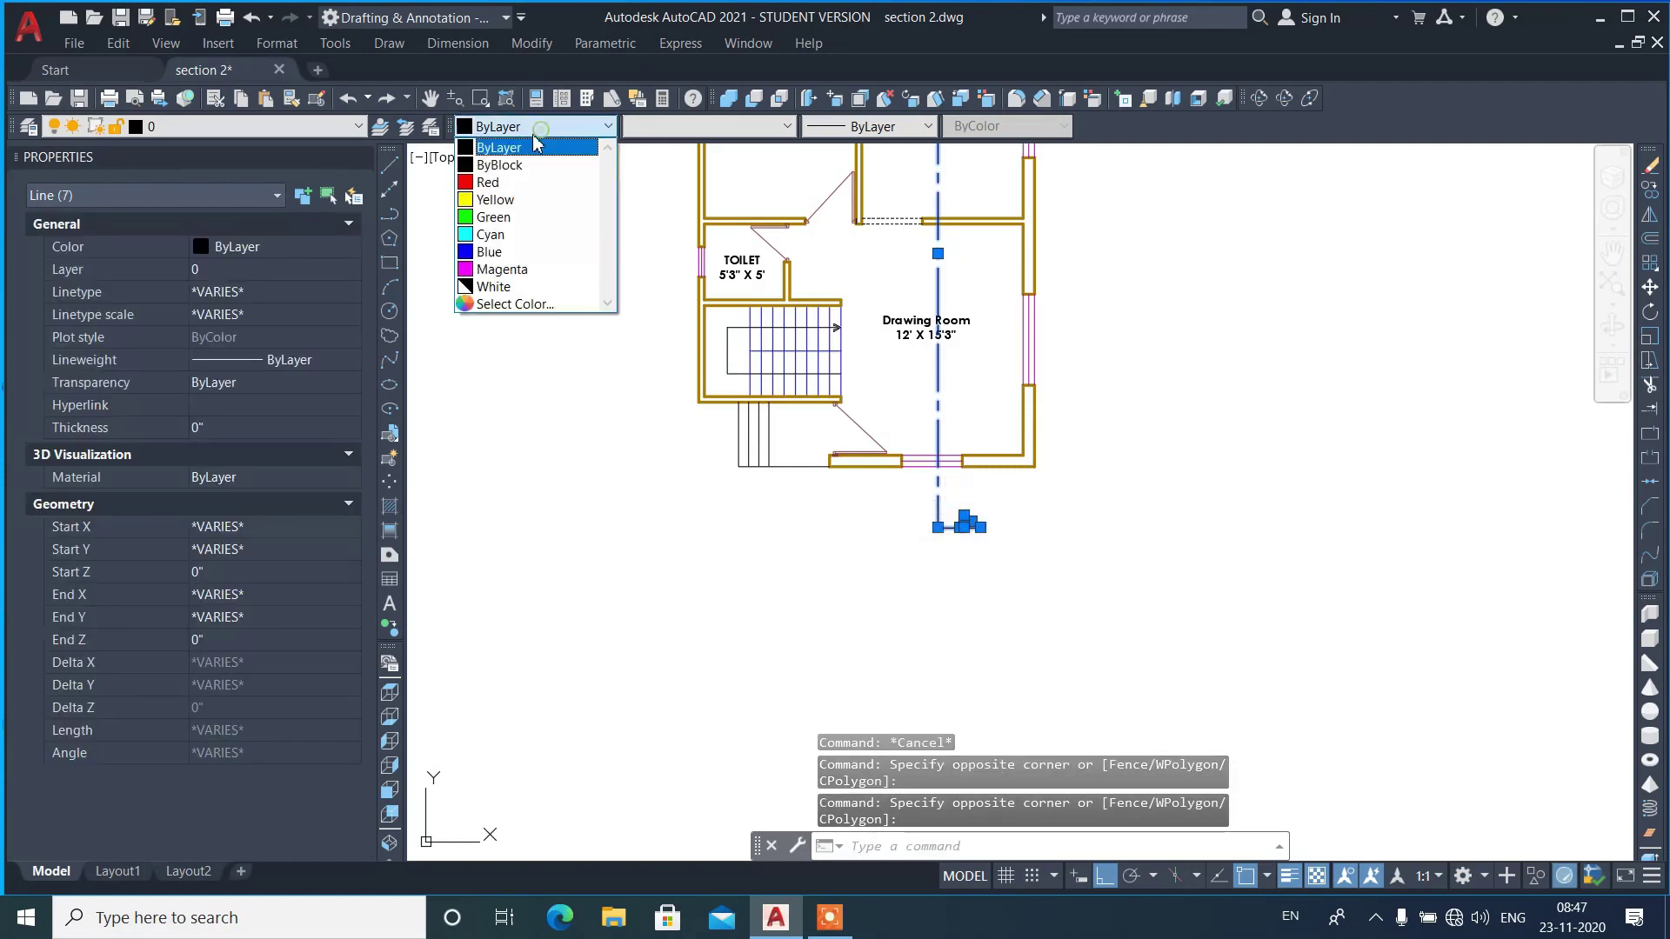
pyautogui.click(505, 171)
pyautogui.press('Escape')
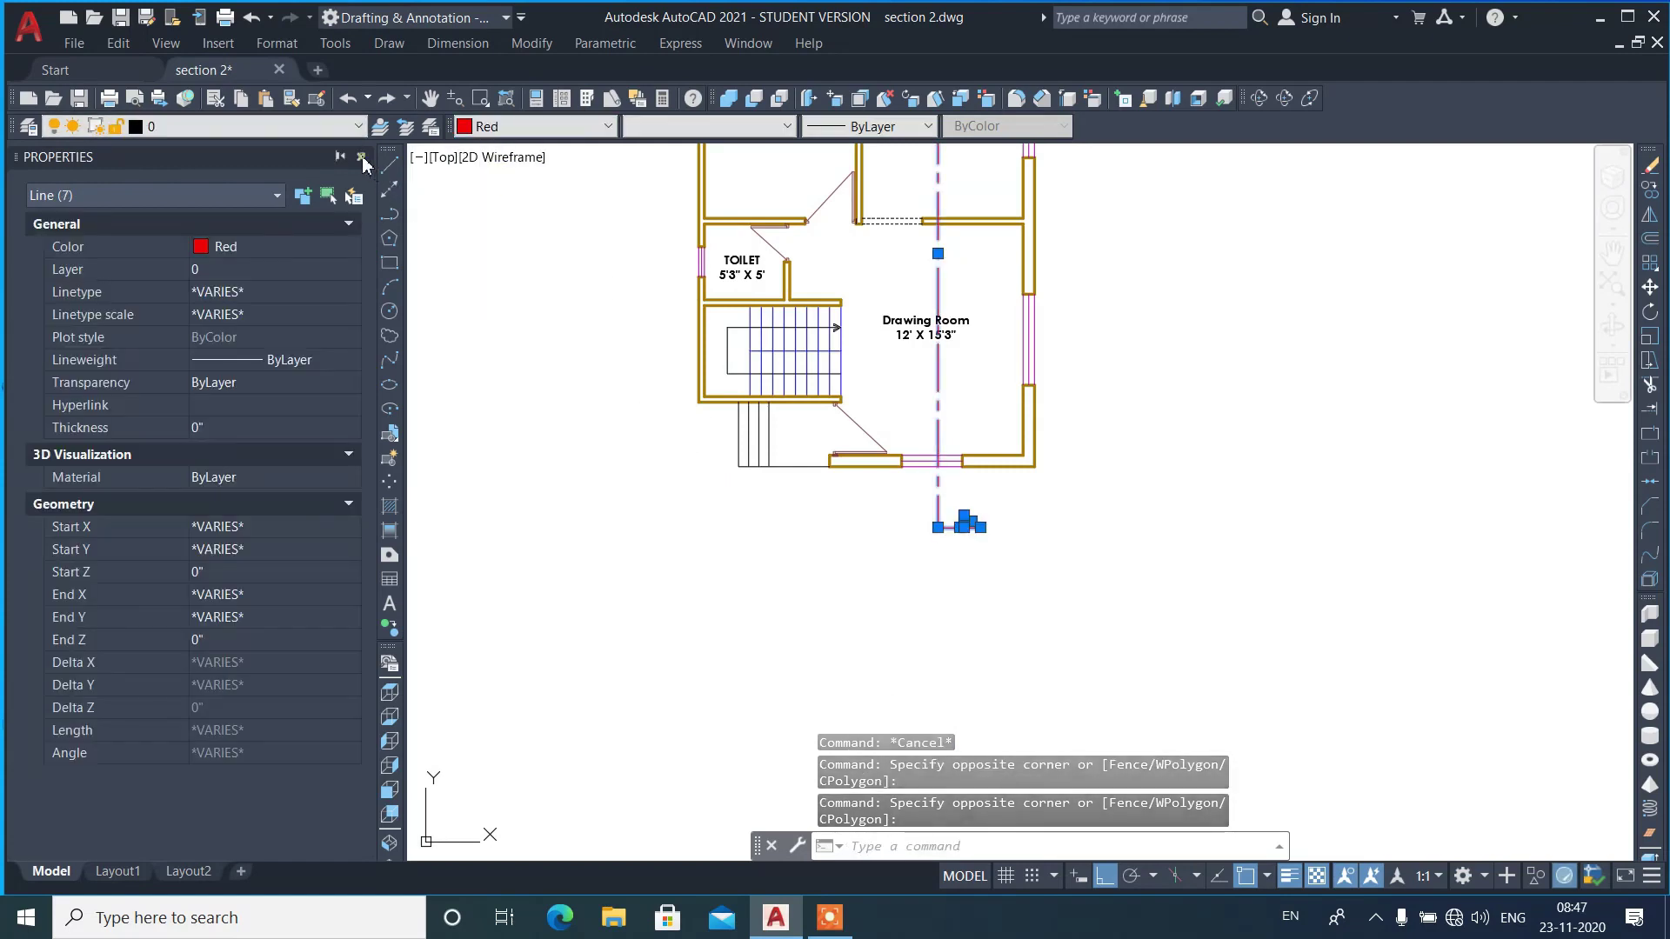
pyautogui.click(360, 157)
pyautogui.moveTo(981, 299); pyautogui.dragTo(984, 496, button='middle')
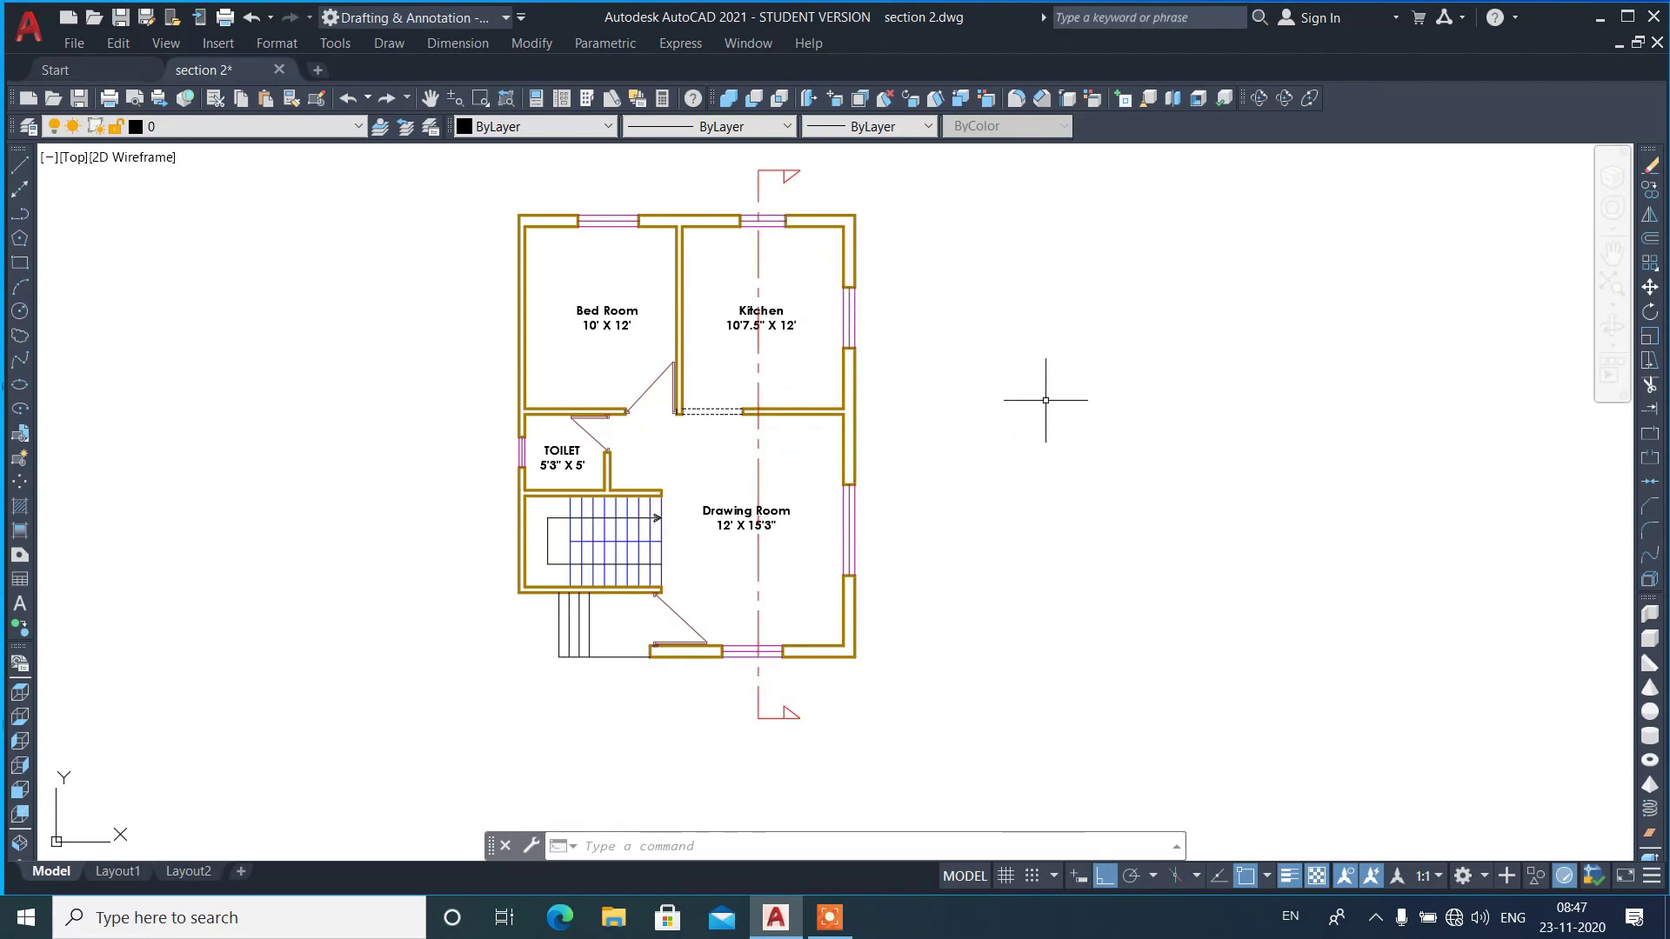
# - Zoom out and pan onto the rotated floor plan with its horizontal red section line
pyautogui.scroll(-2, 1047, 385)
pyautogui.scroll(-2, 1024, 454)
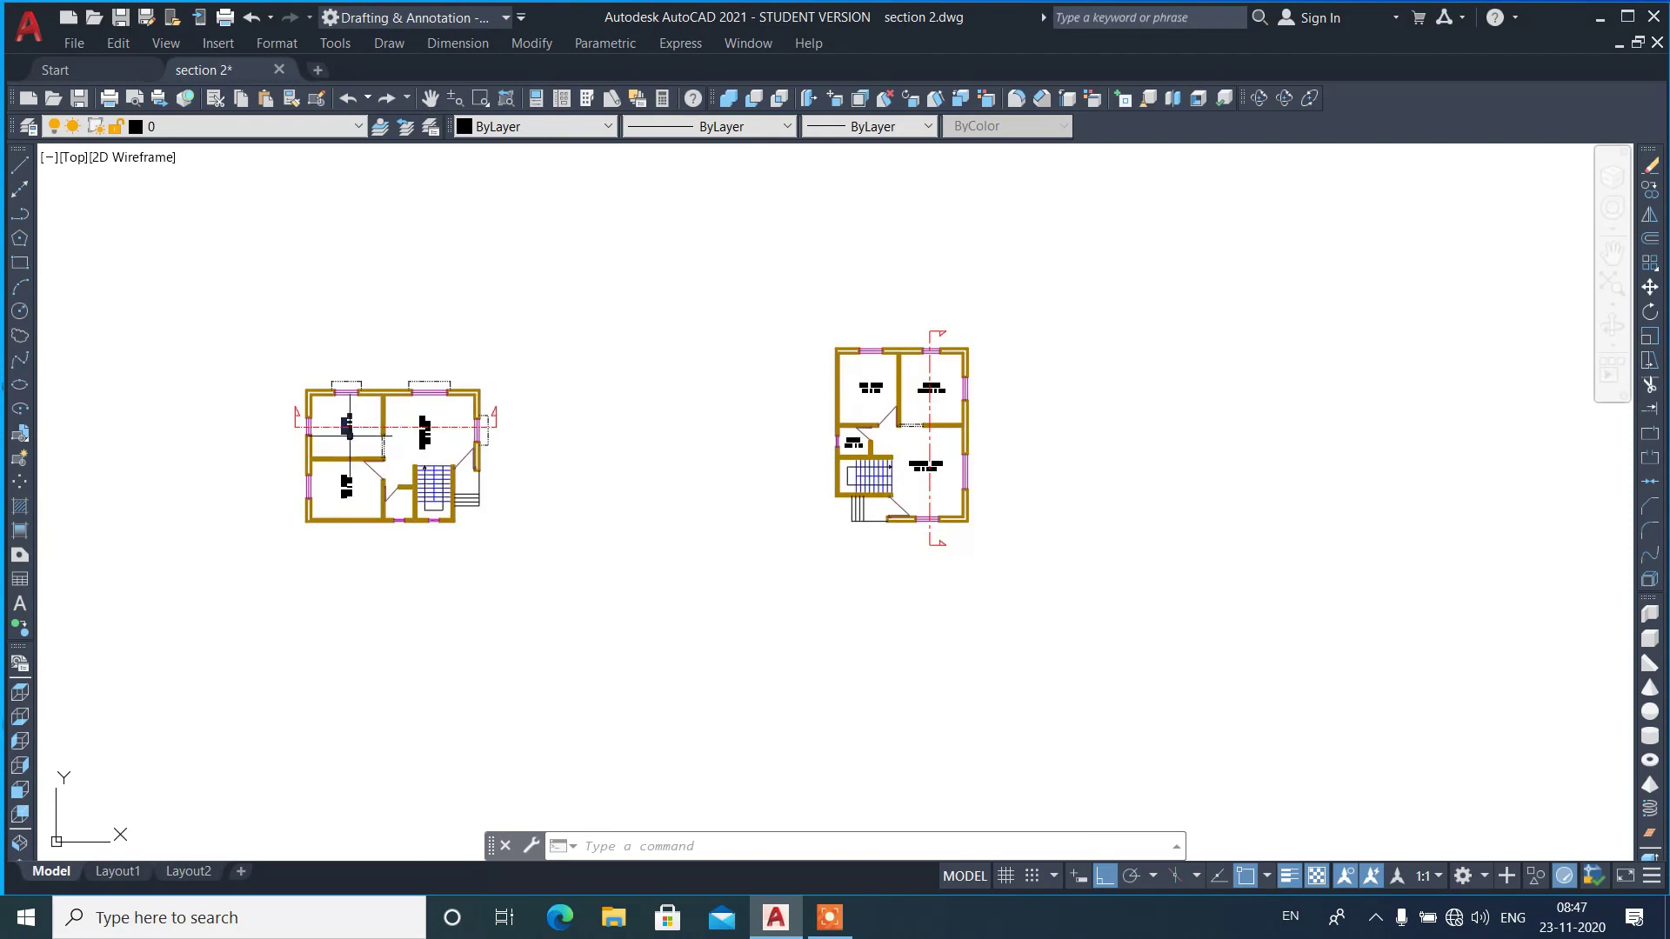
pyautogui.scroll(2, 306, 437)
pyautogui.scroll(2, 306, 437)
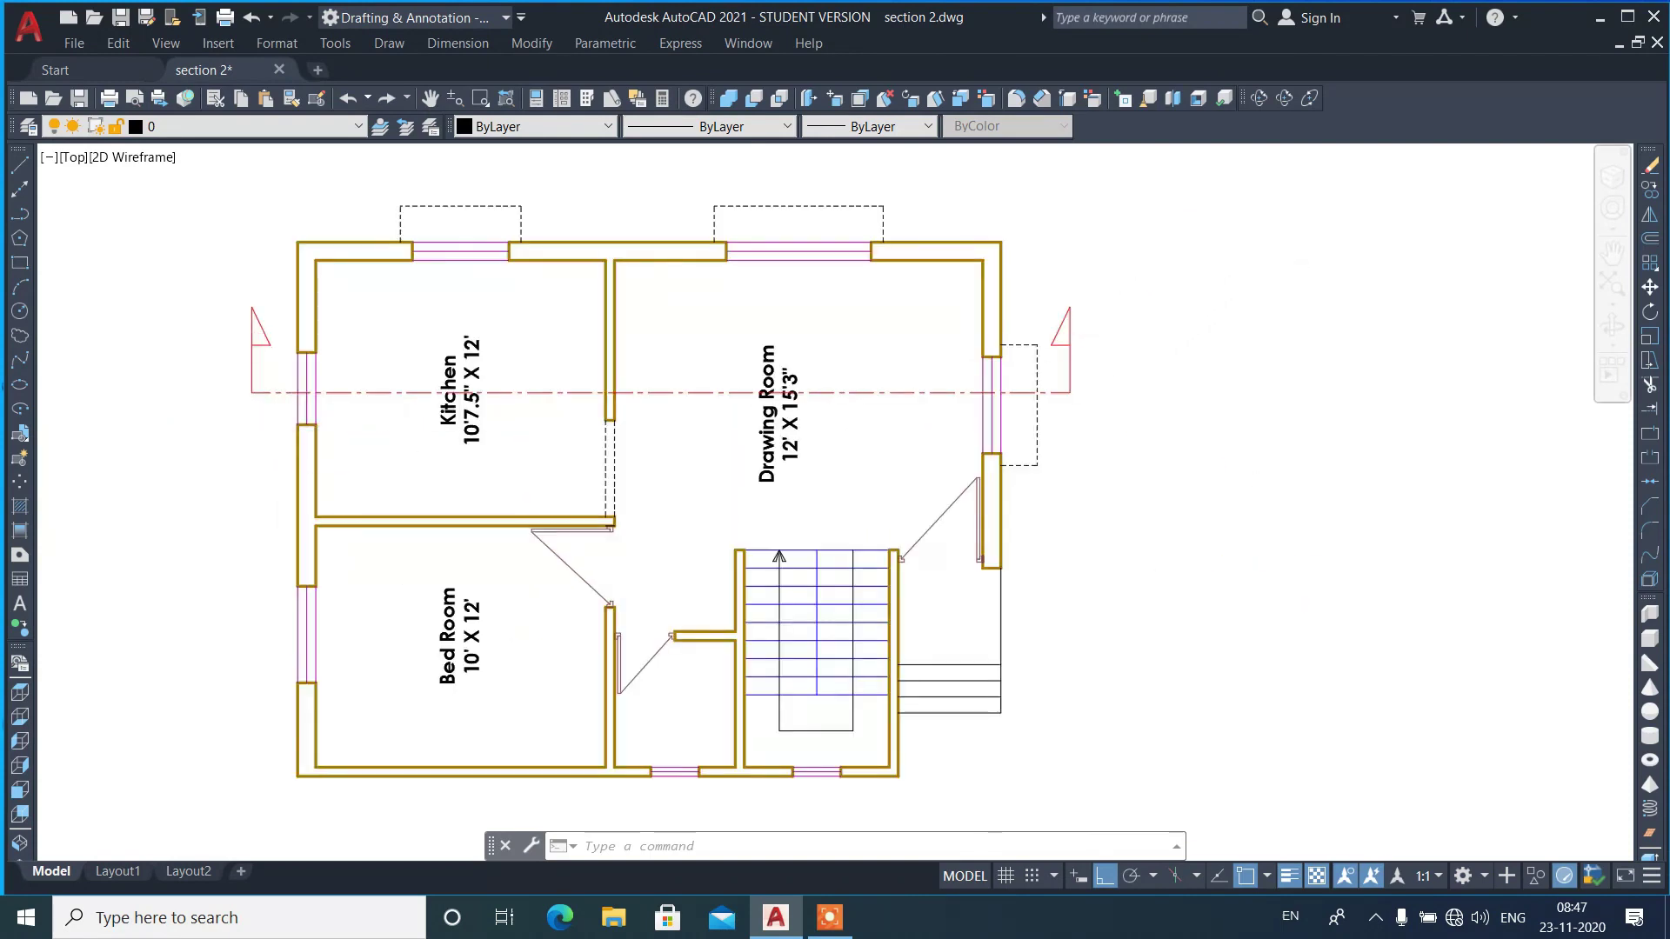
pyautogui.scroll(-1, 1226, 205)
pyautogui.scroll(-1, 474, 191)
pyautogui.scroll(1, 581, 275)
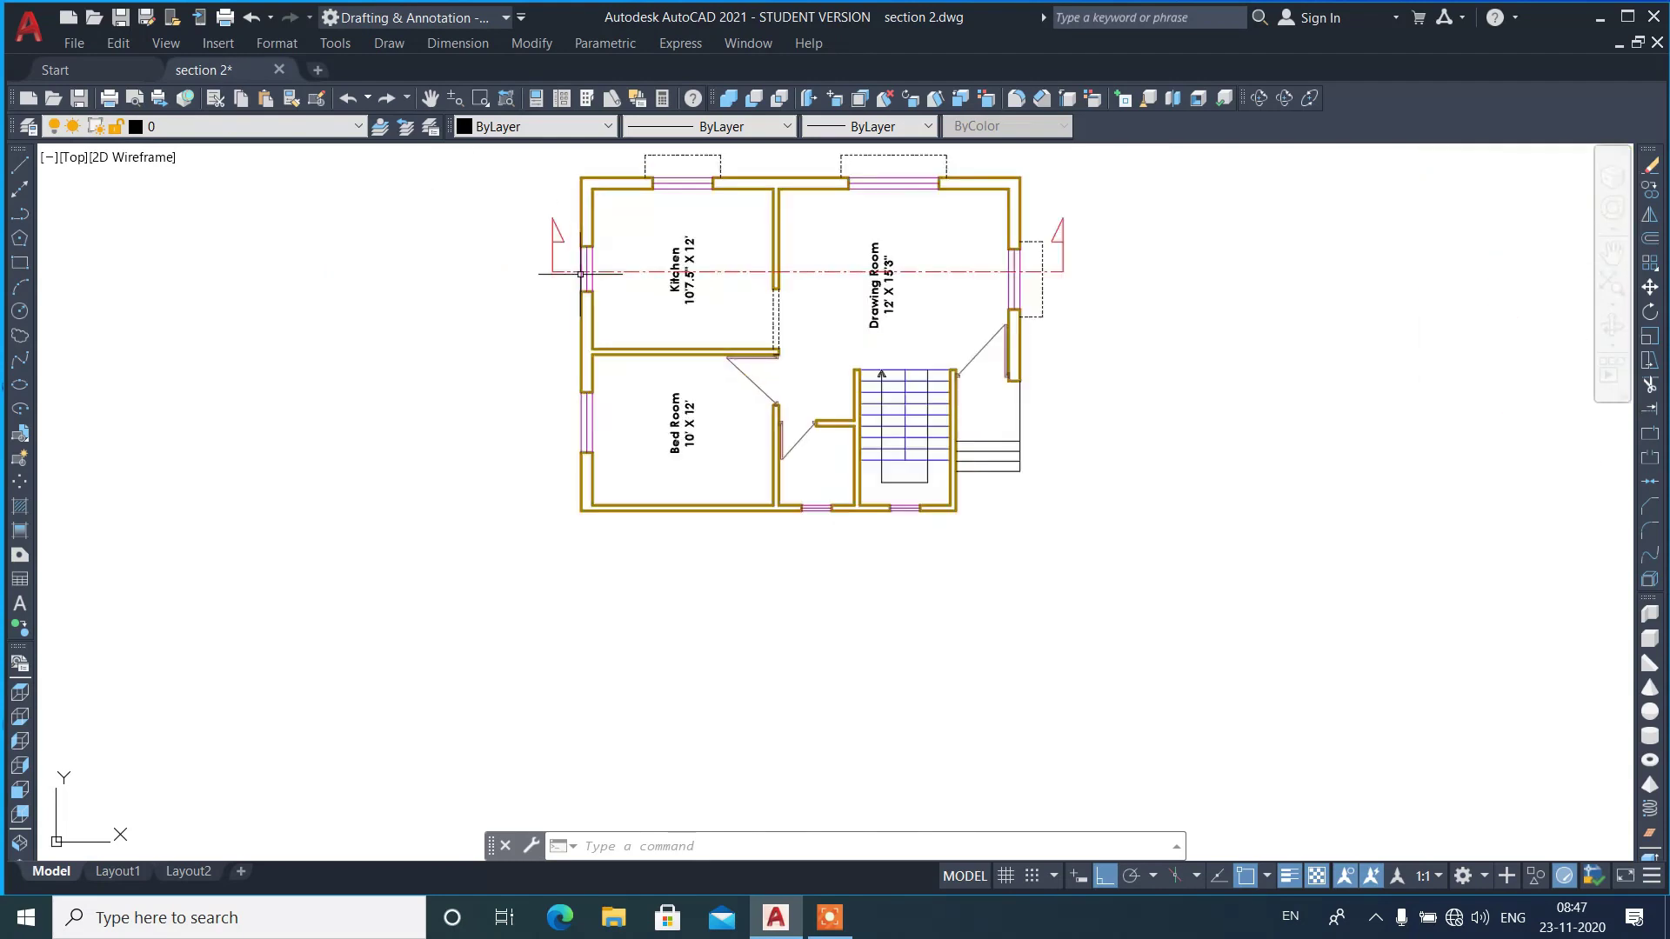
pyautogui.moveTo(1113, 553); pyautogui.dragTo(1112, 507, button='middle')
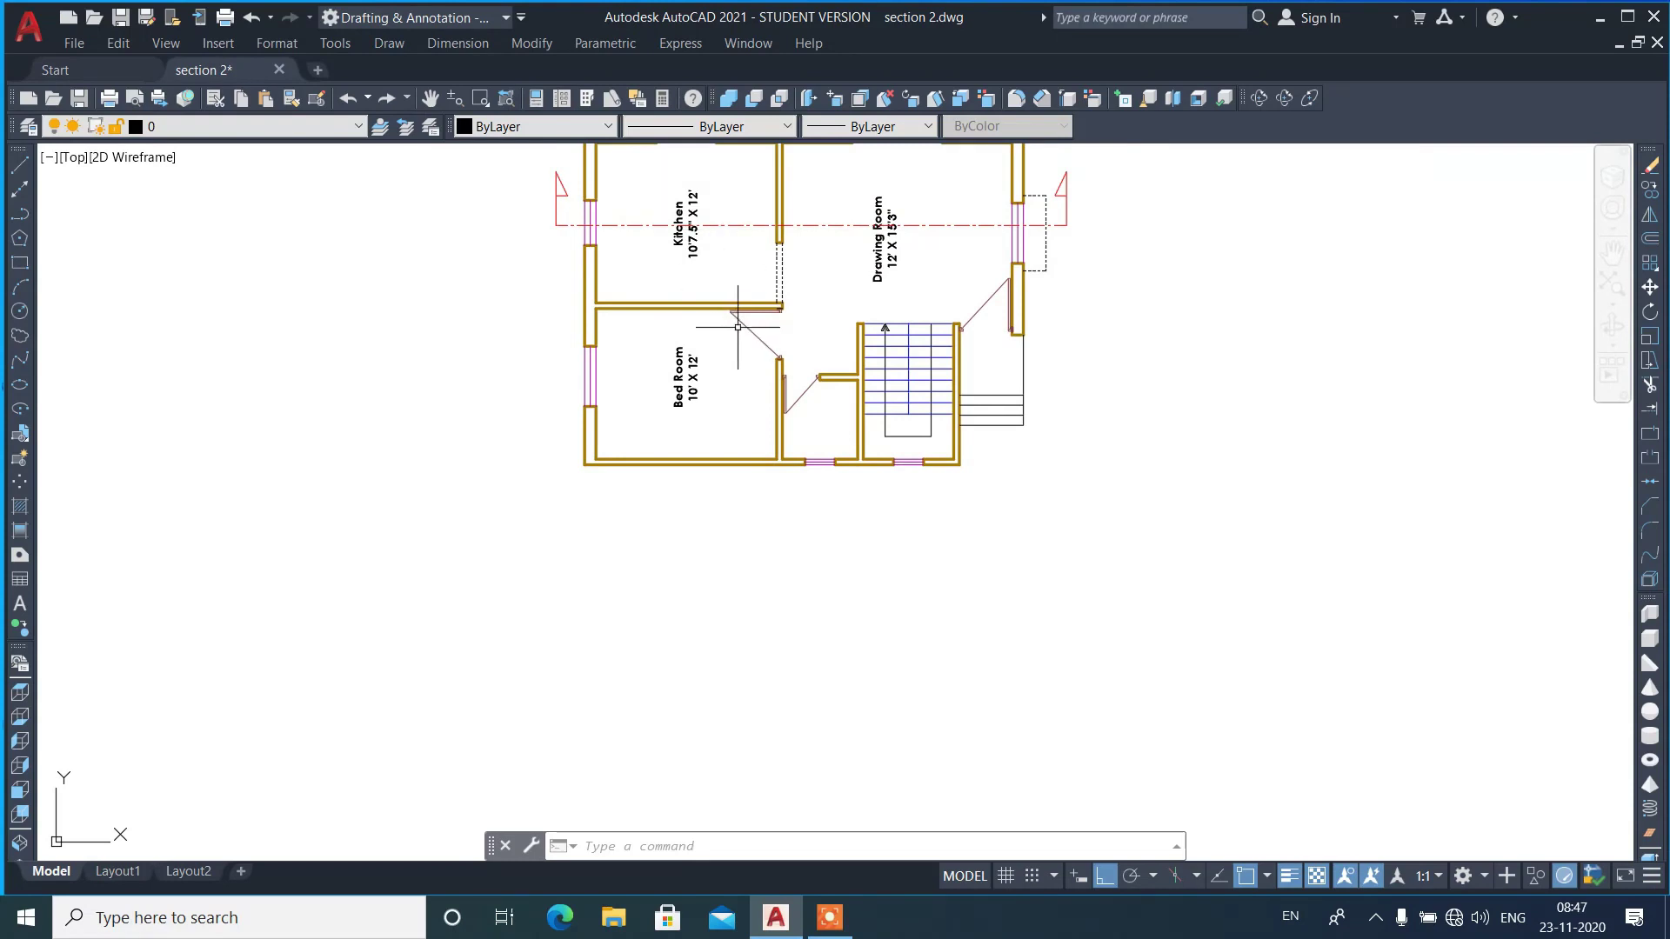
# - Draw a long horizontal ground line below the rotated plan, ready to offset it
pyautogui.write('l')
pyautogui.press('Return')
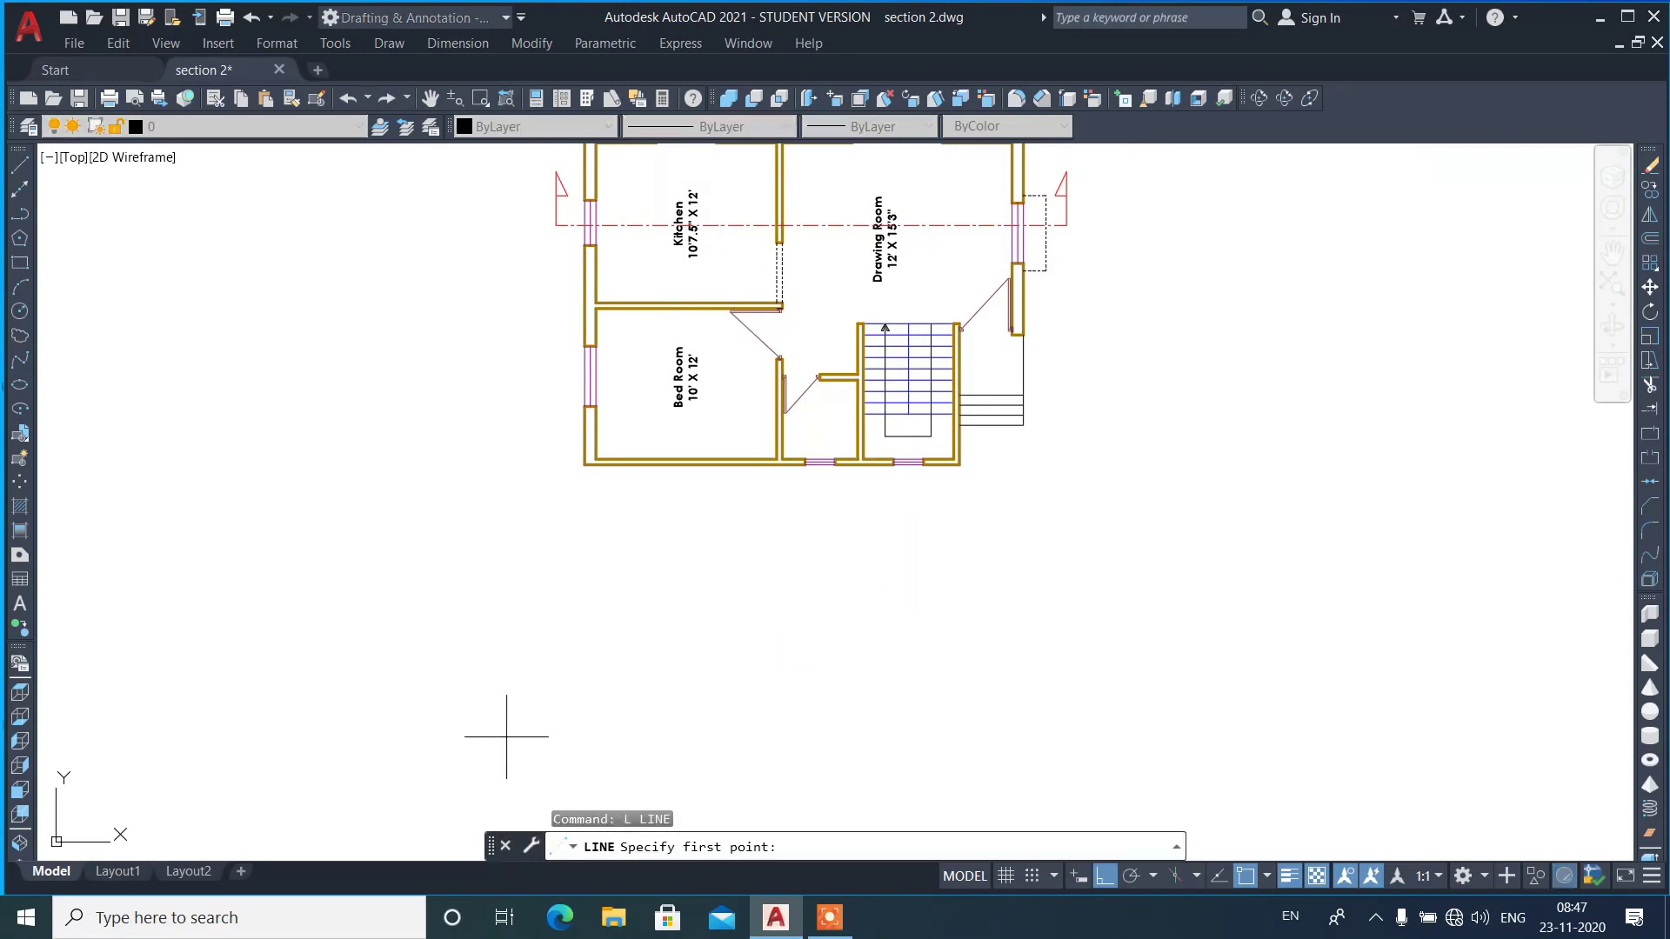
pyautogui.click(493, 741)
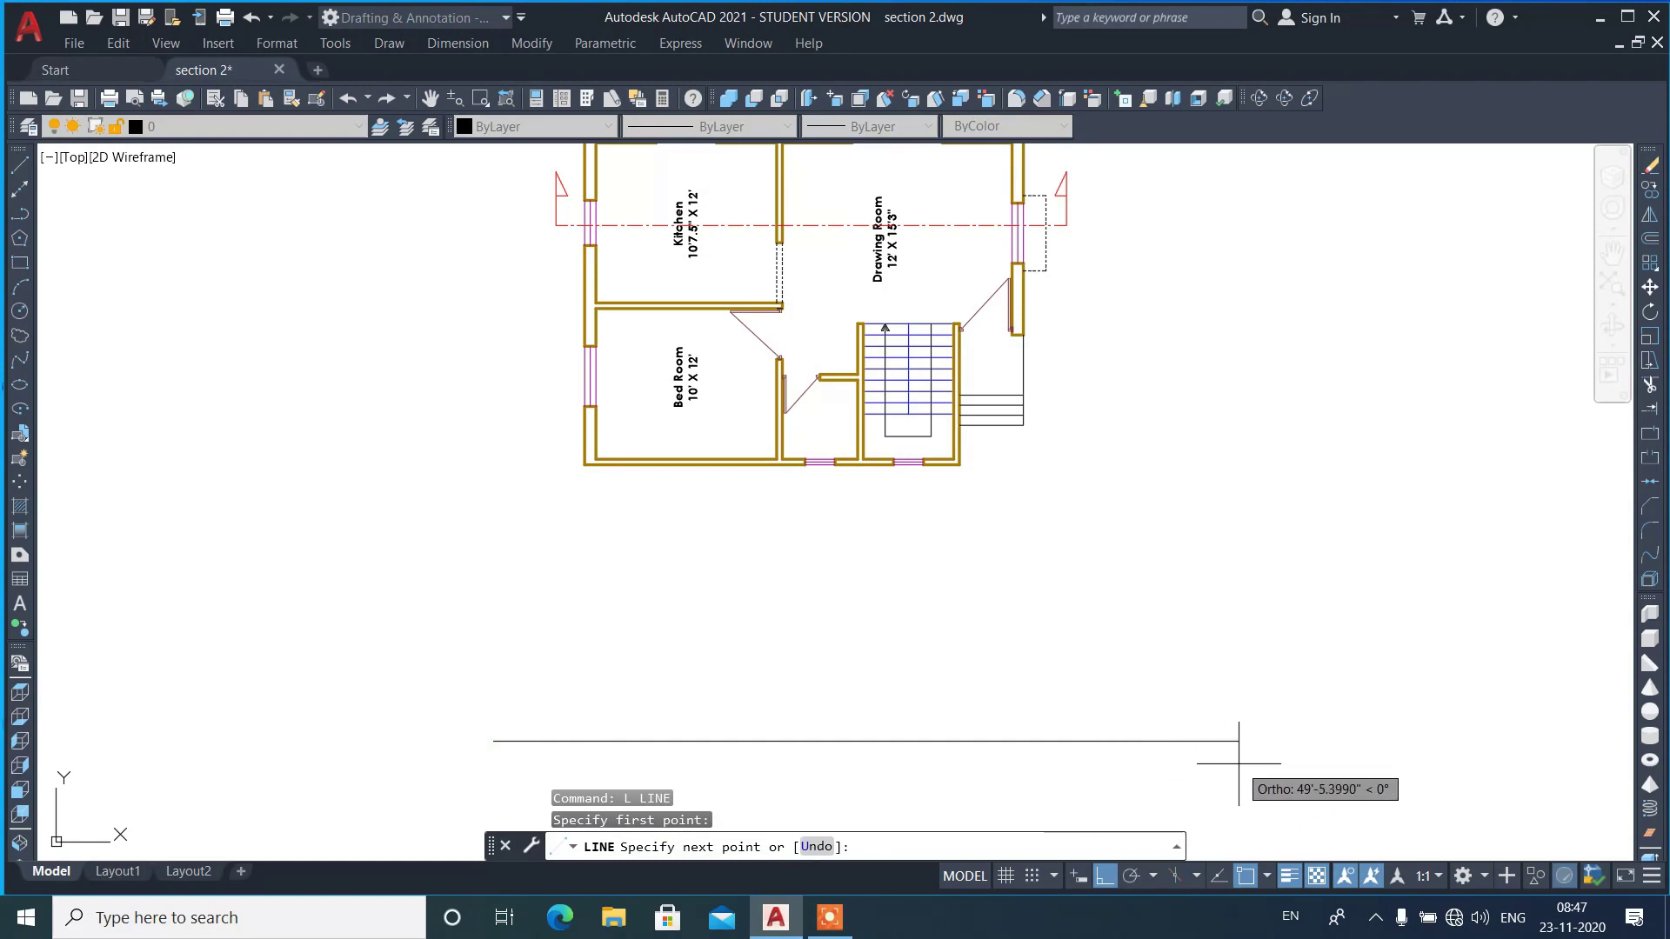
pyautogui.click(1157, 741)
pyautogui.press('Return')
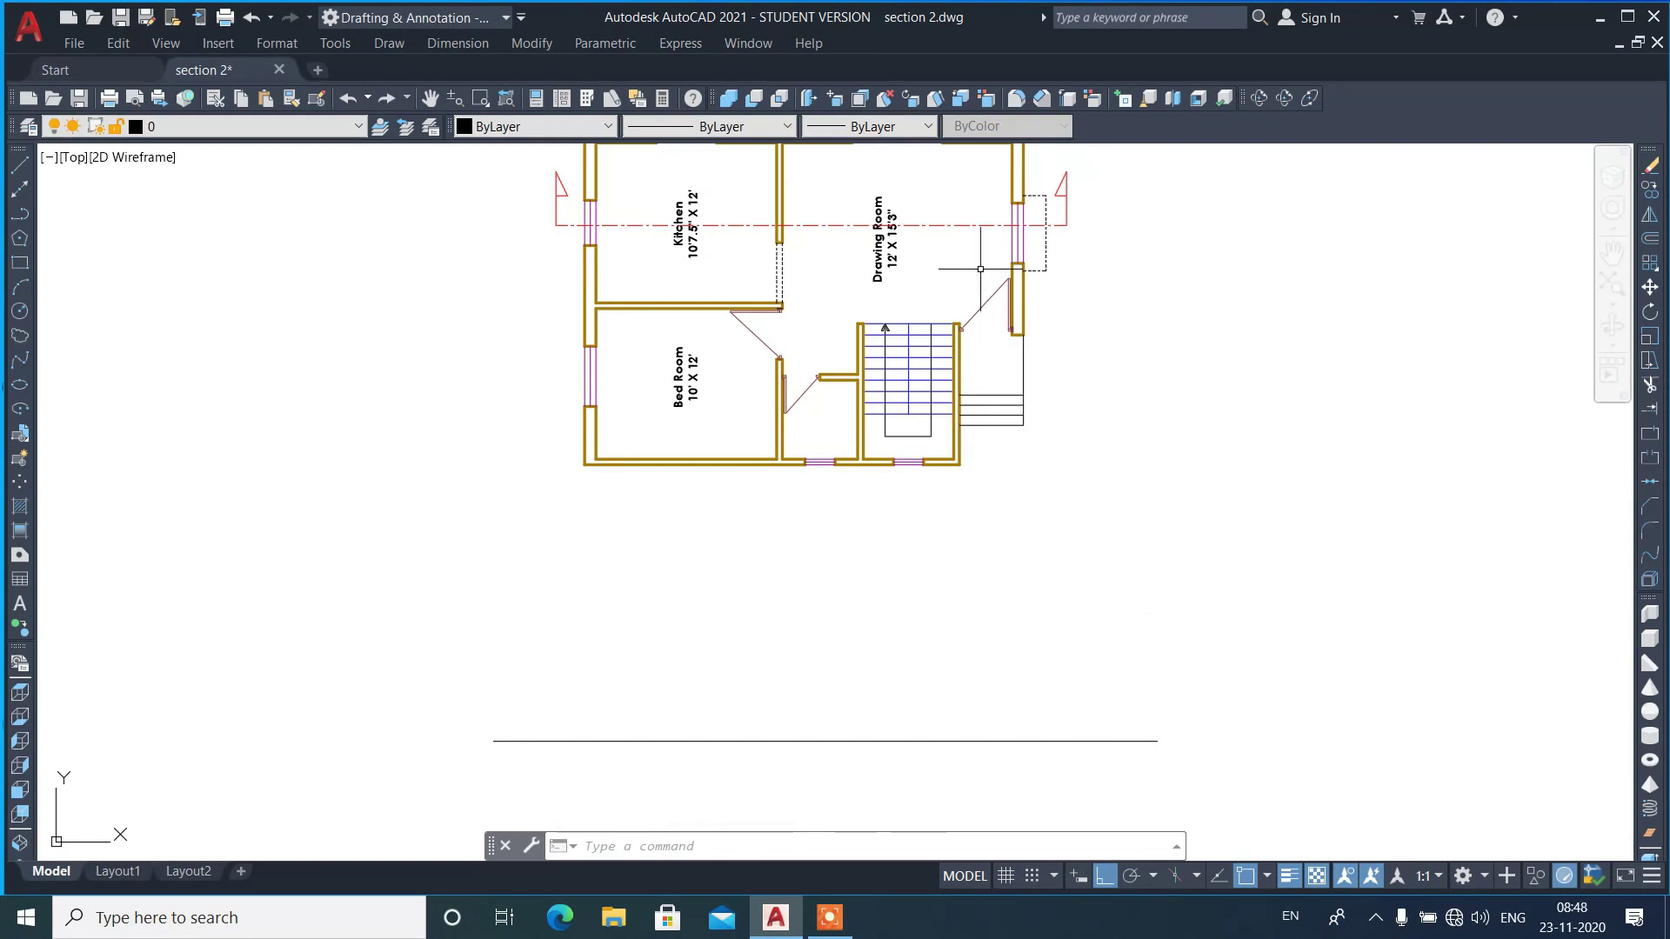
pyautogui.write('o')
pyautogui.press('Return')
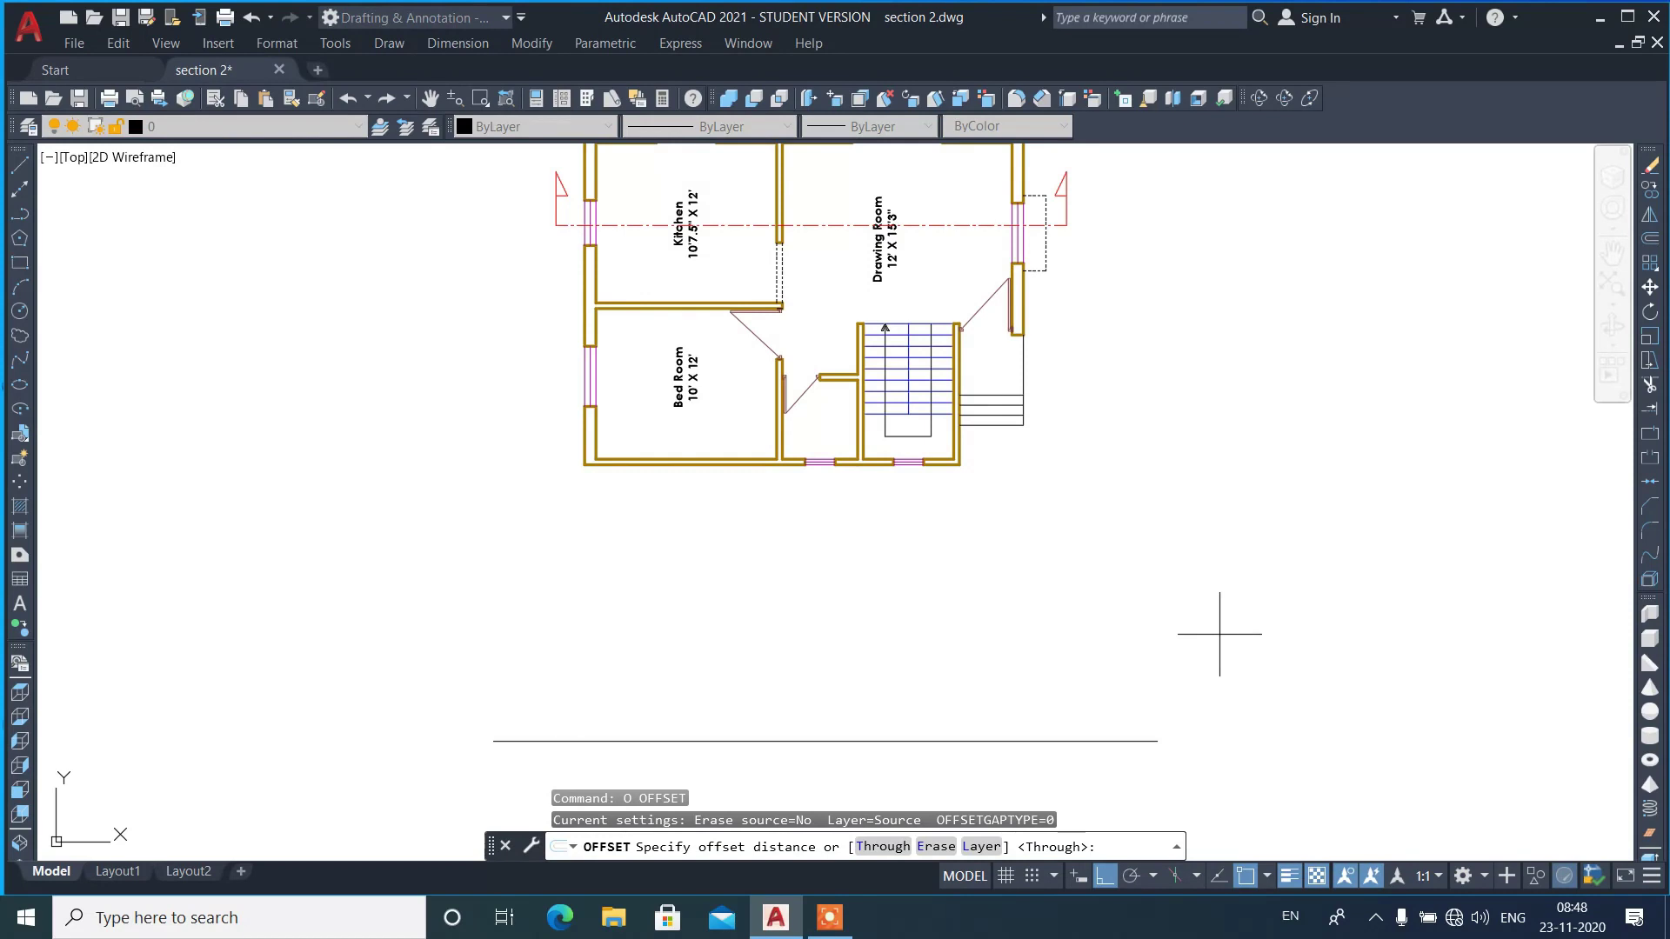
pyautogui.write("2'")
# - Offset the ground line 2' upward
pyautogui.press('Return')
pyautogui.click(1054, 739)
pyautogui.click(1045, 686)
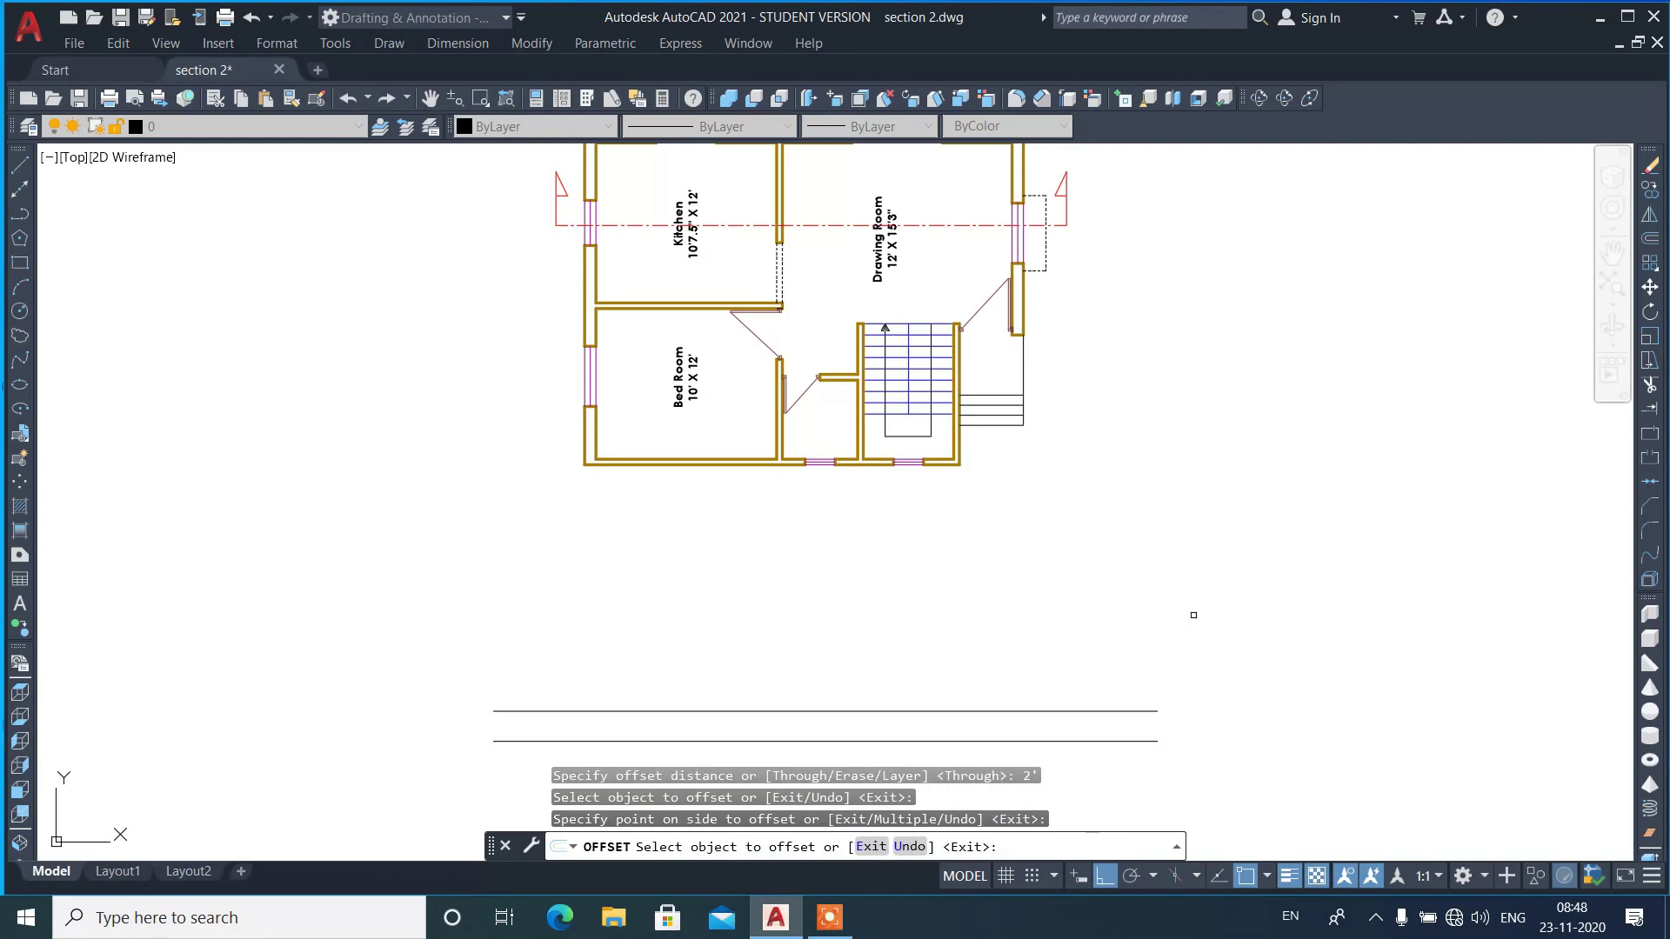
pyautogui.press('Return')
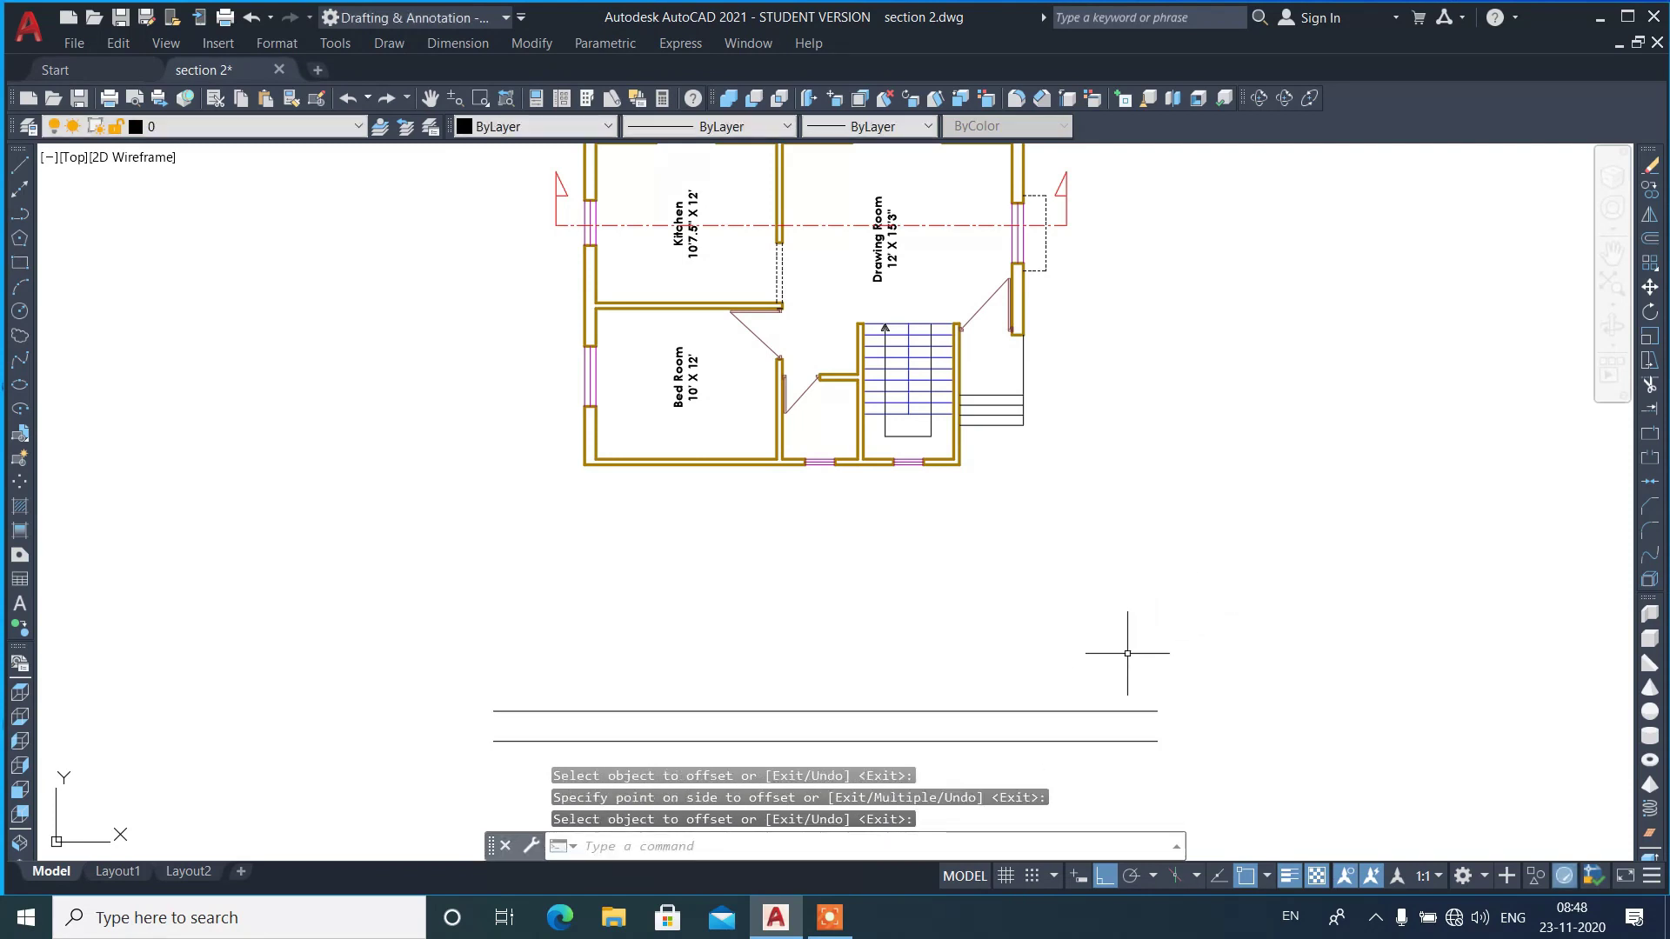
# - Offset the 2' line another 10' upward
pyautogui.write('o')
pyautogui.press('Return')
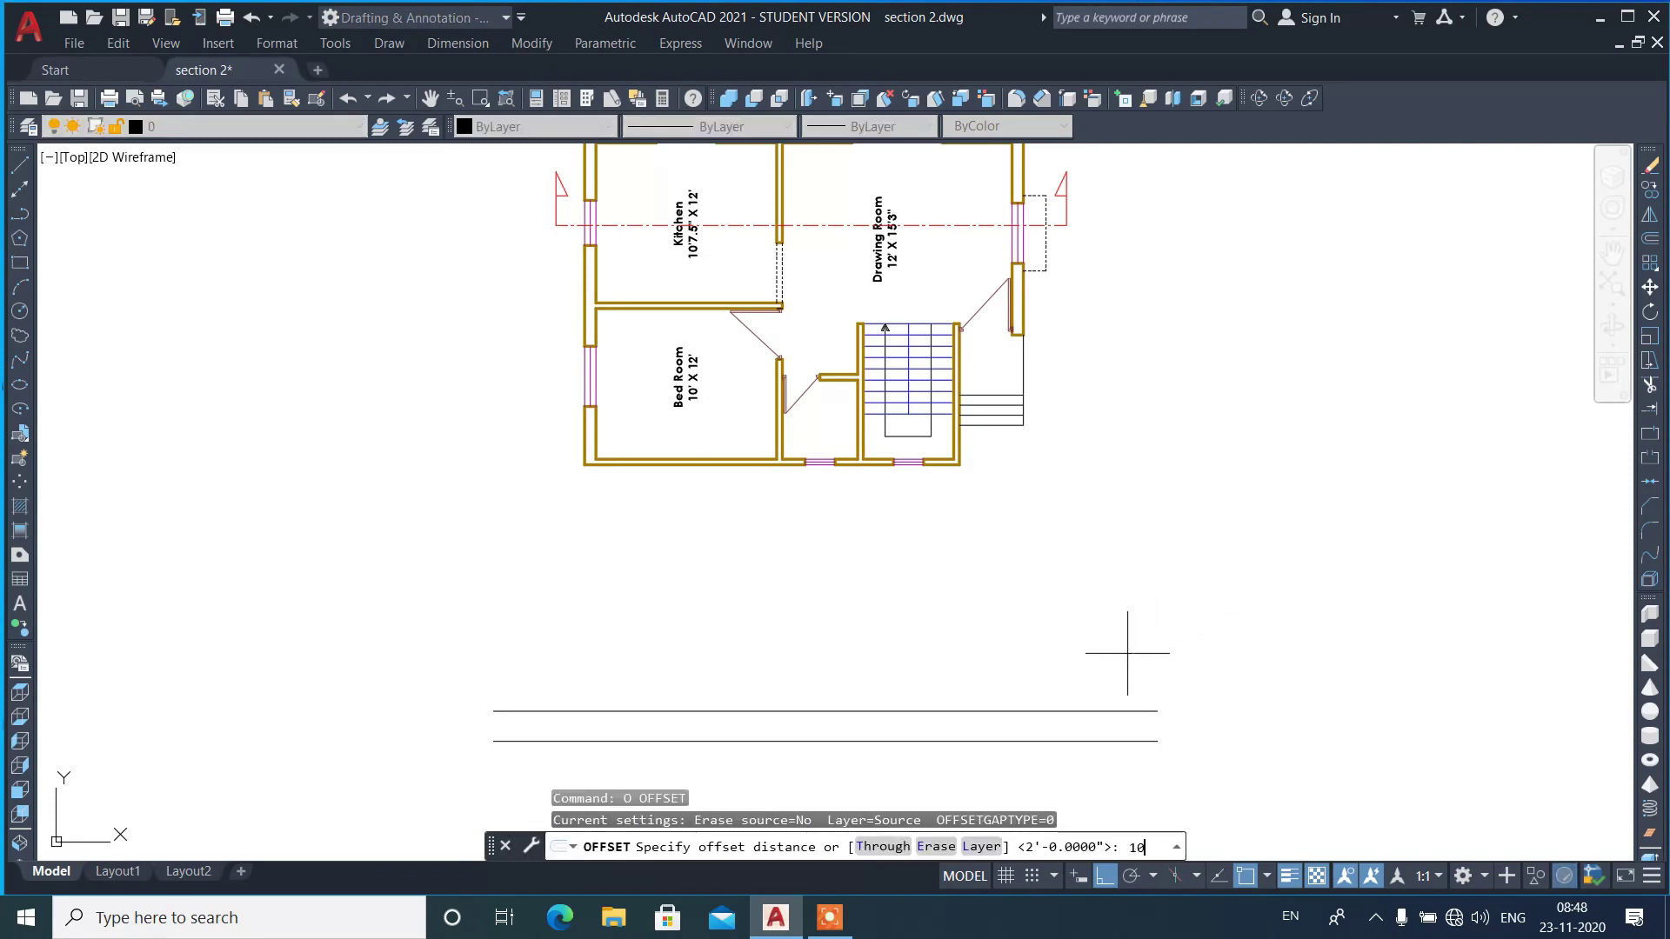
pyautogui.write("'")
pyautogui.press('Return')
pyautogui.click(1014, 711)
pyautogui.click(1009, 661)
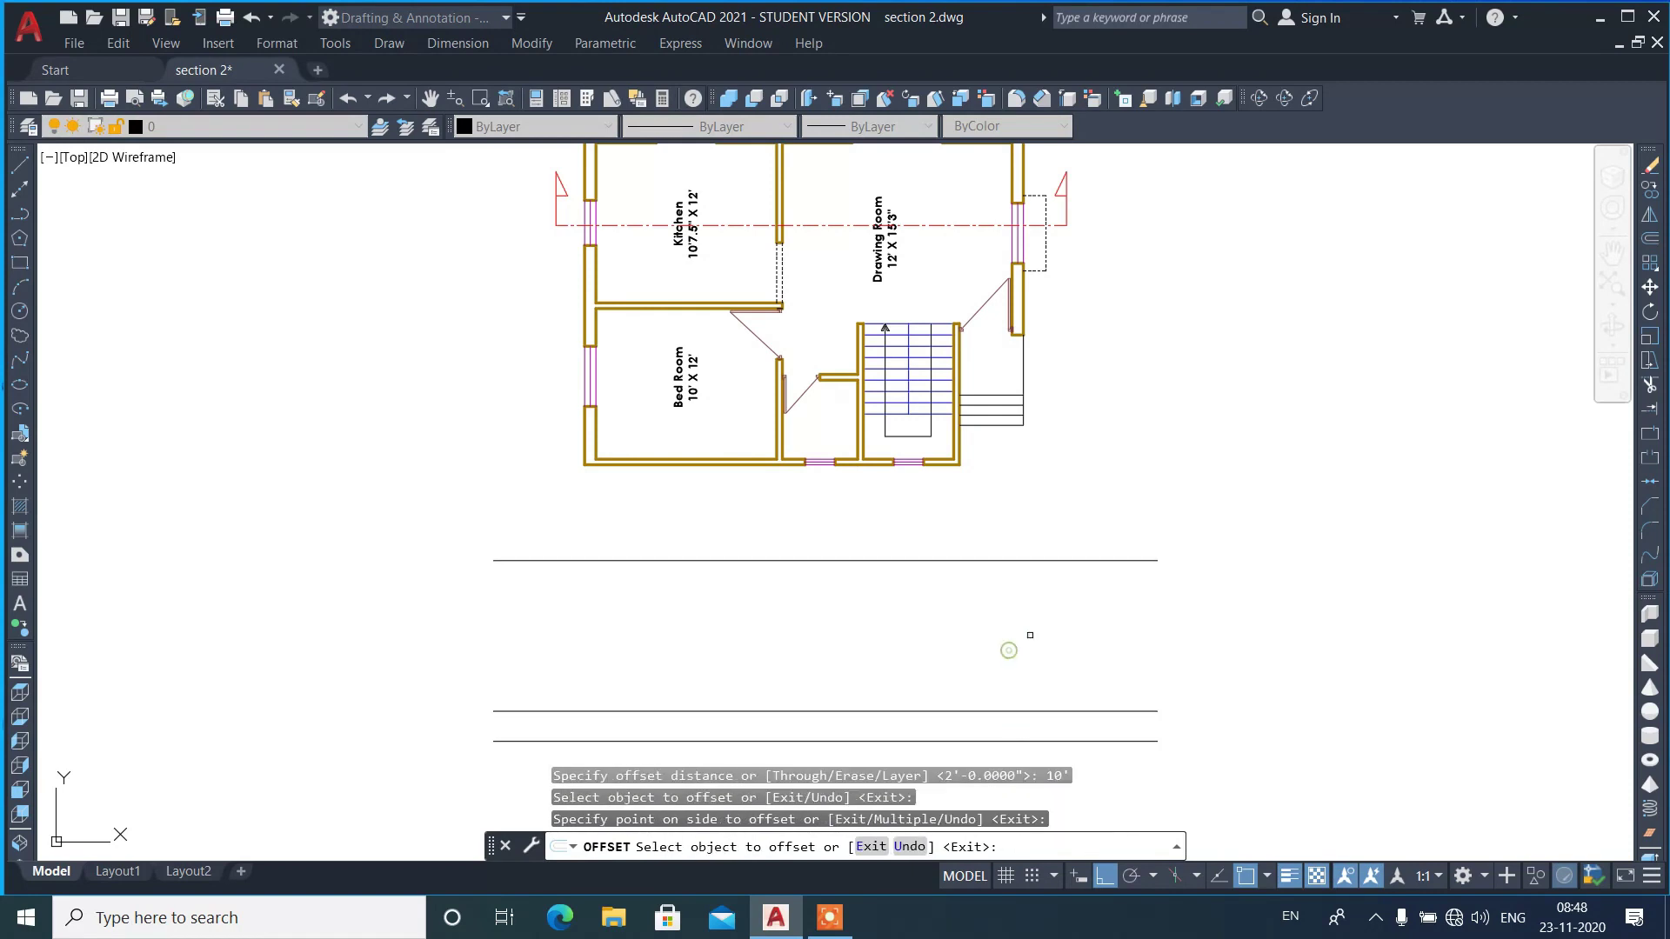
pyautogui.scroll(-2, 1029, 635)
pyautogui.scroll(2, 937, 592)
pyautogui.moveTo(932, 569); pyautogui.dragTo(924, 384, button='middle')
# - Move the three stacked horizontal lines lower on the sheet
pyautogui.click(1064, 293)
pyautogui.click(1007, 493)
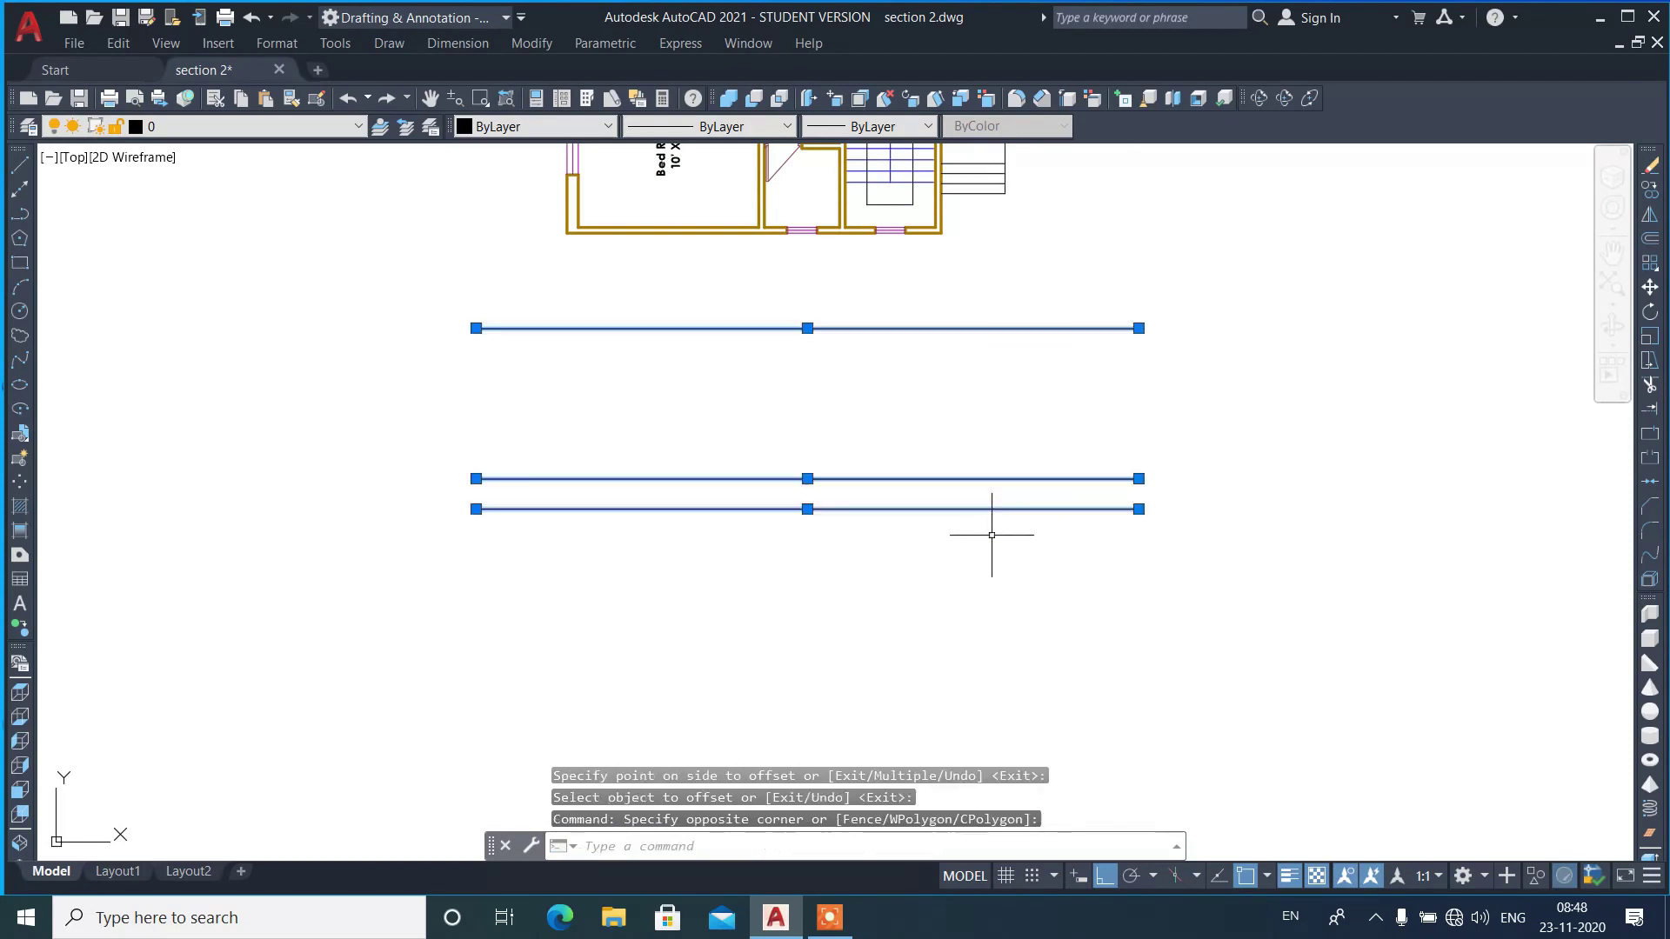
pyautogui.write('m')
pyautogui.press('Return')
pyautogui.click(1254, 416)
pyautogui.click(1239, 550)
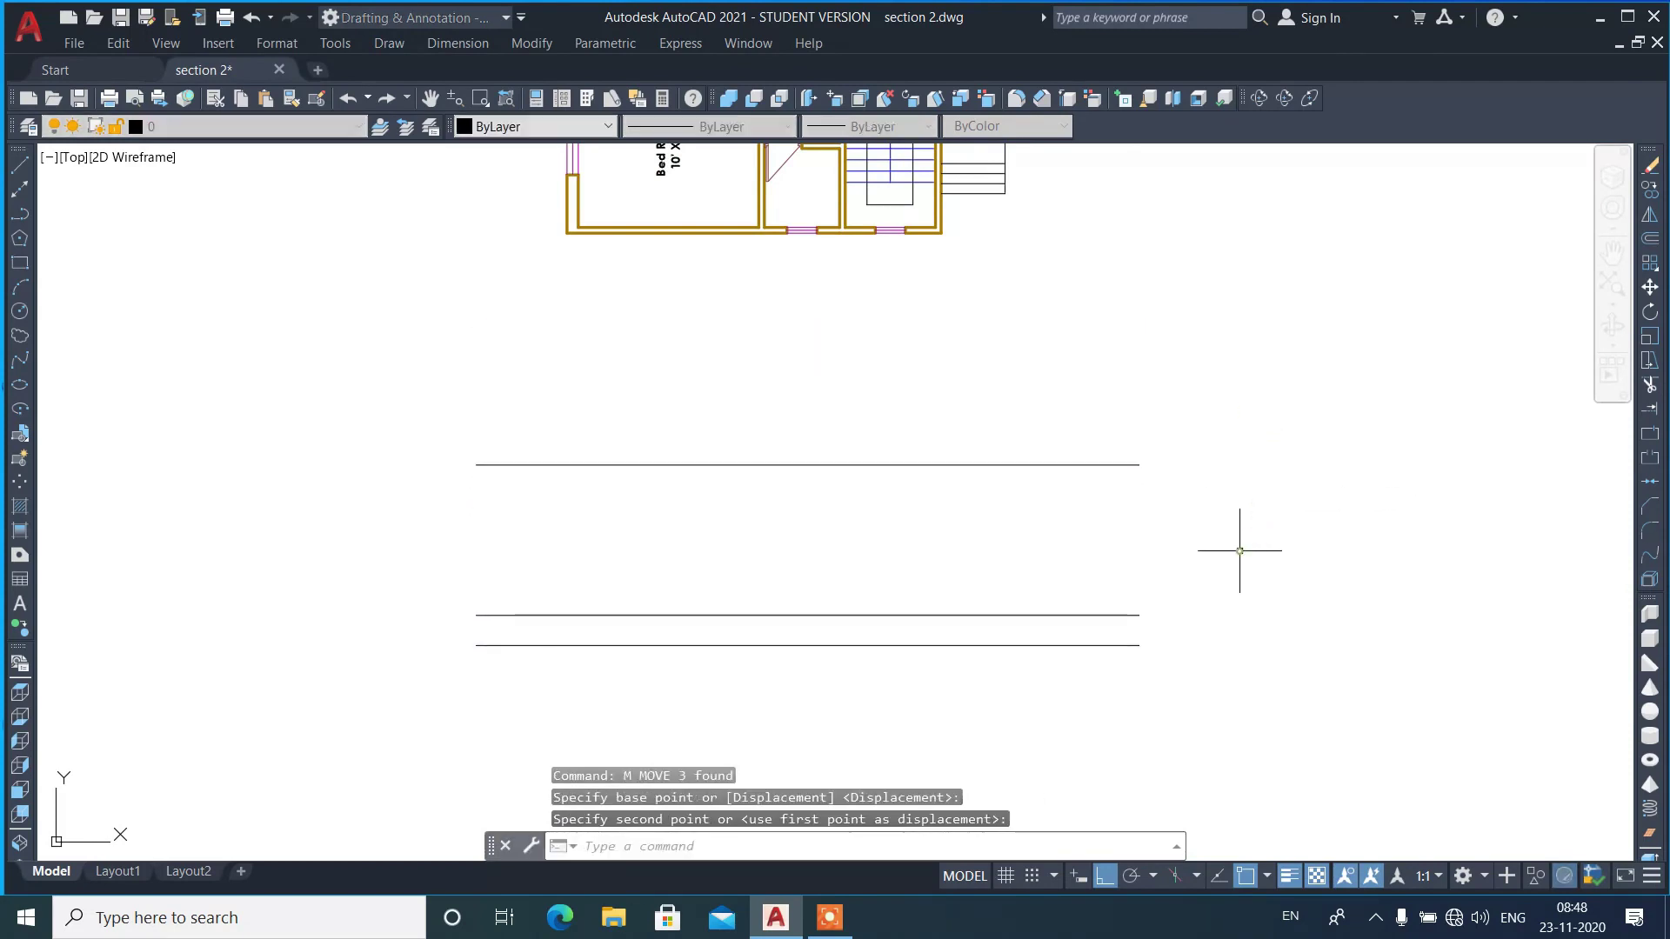
# - Offset the top line 5 inches upward to form the slab pair
pyautogui.write('o')
pyautogui.press('Return')
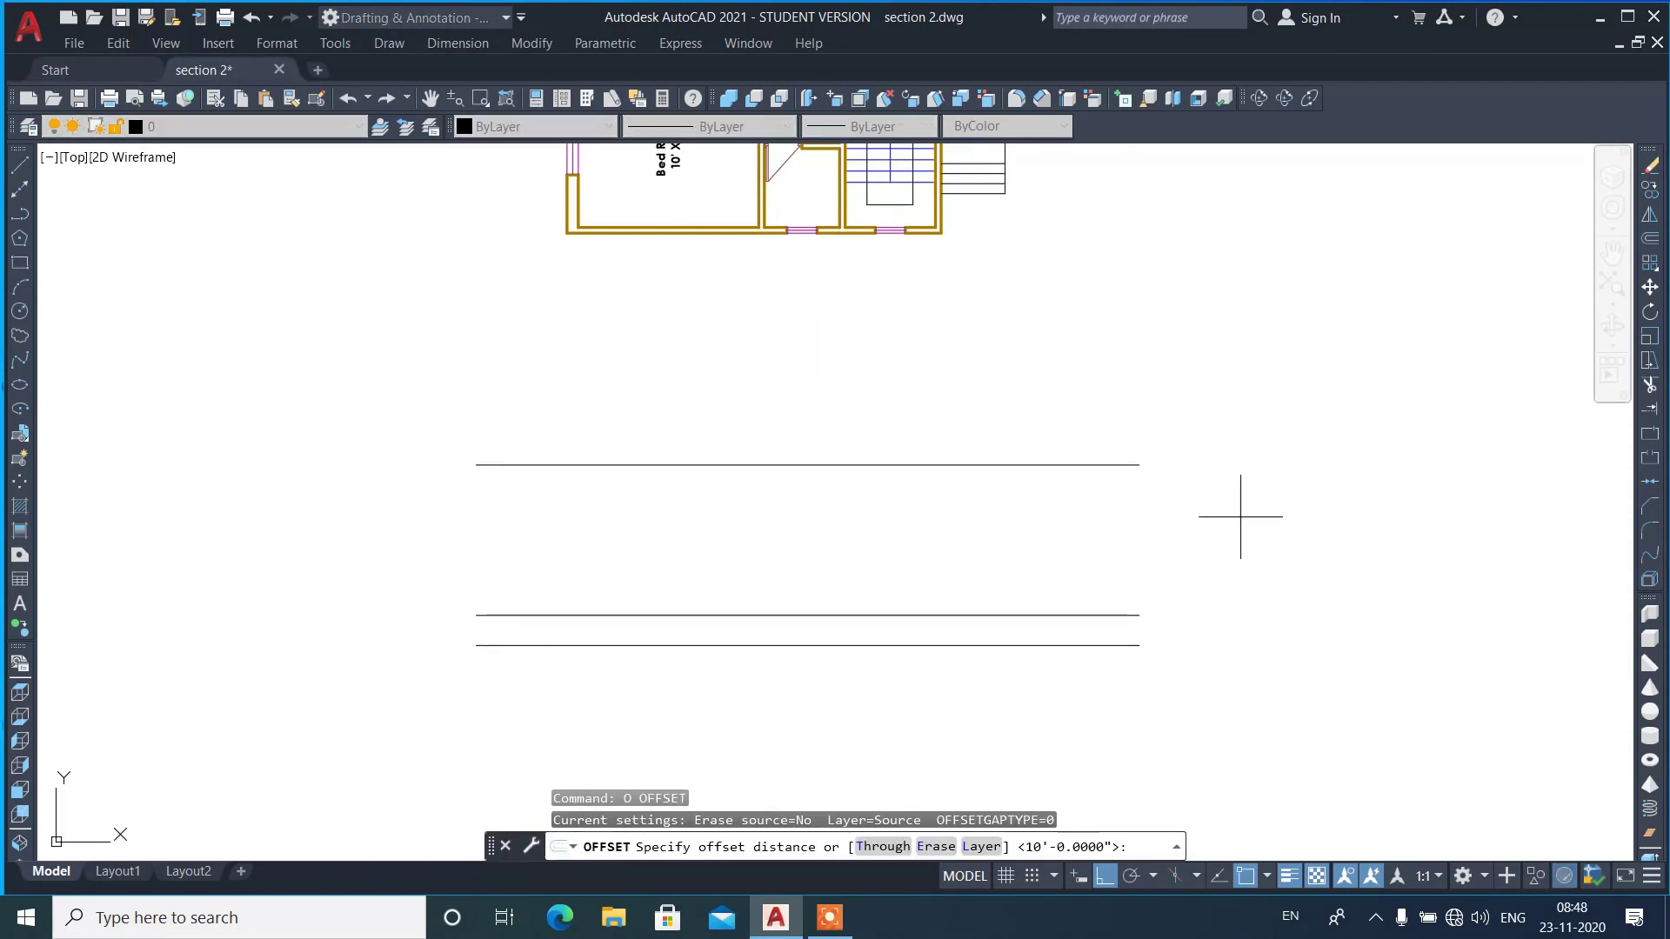
pyautogui.write('5')
pyautogui.press('Return')
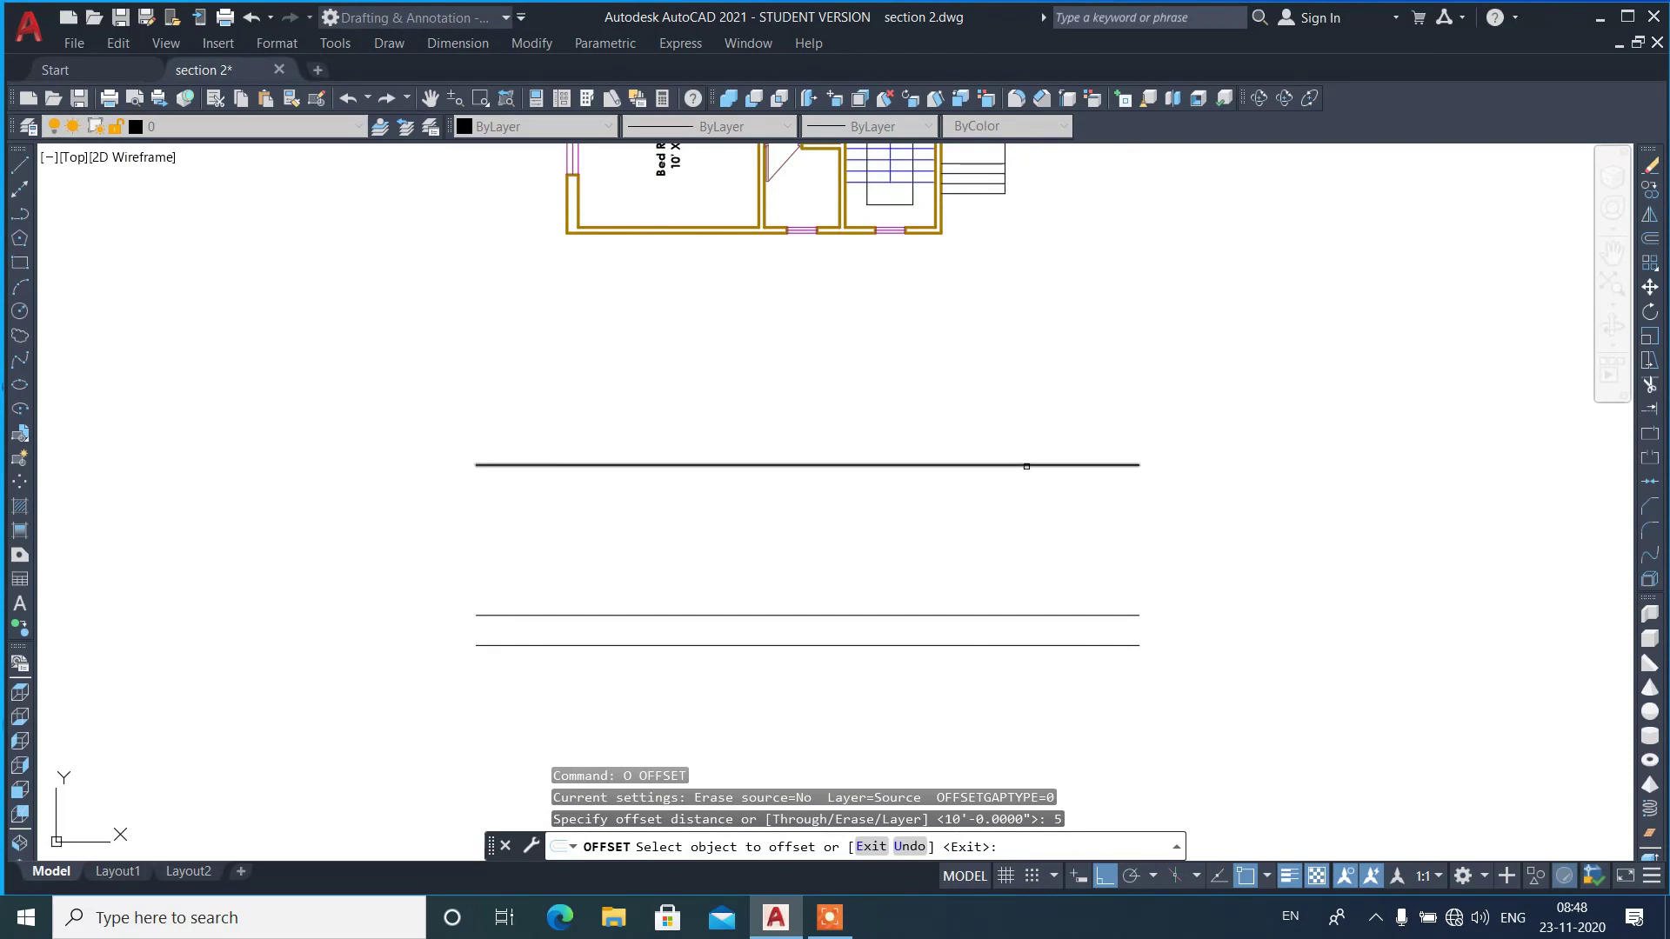
pyautogui.click(1028, 466)
pyautogui.click(1027, 411)
pyautogui.press('Escape')
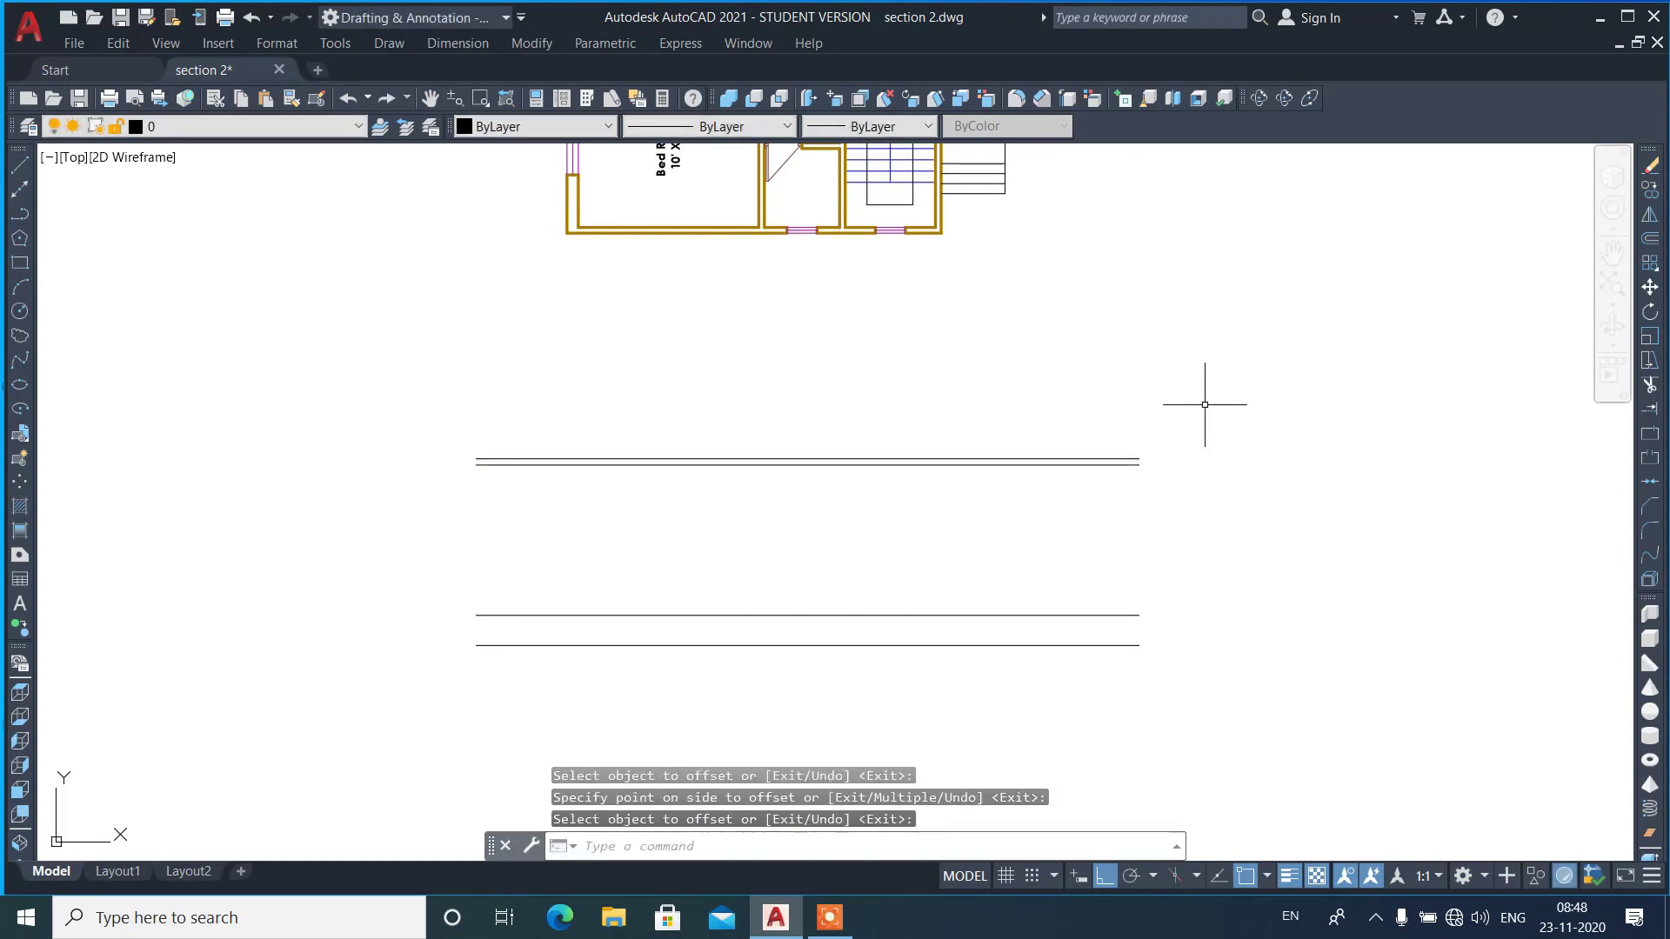
# - Offset the upper slab line 3' upward
pyautogui.write('o')
pyautogui.press('Return')
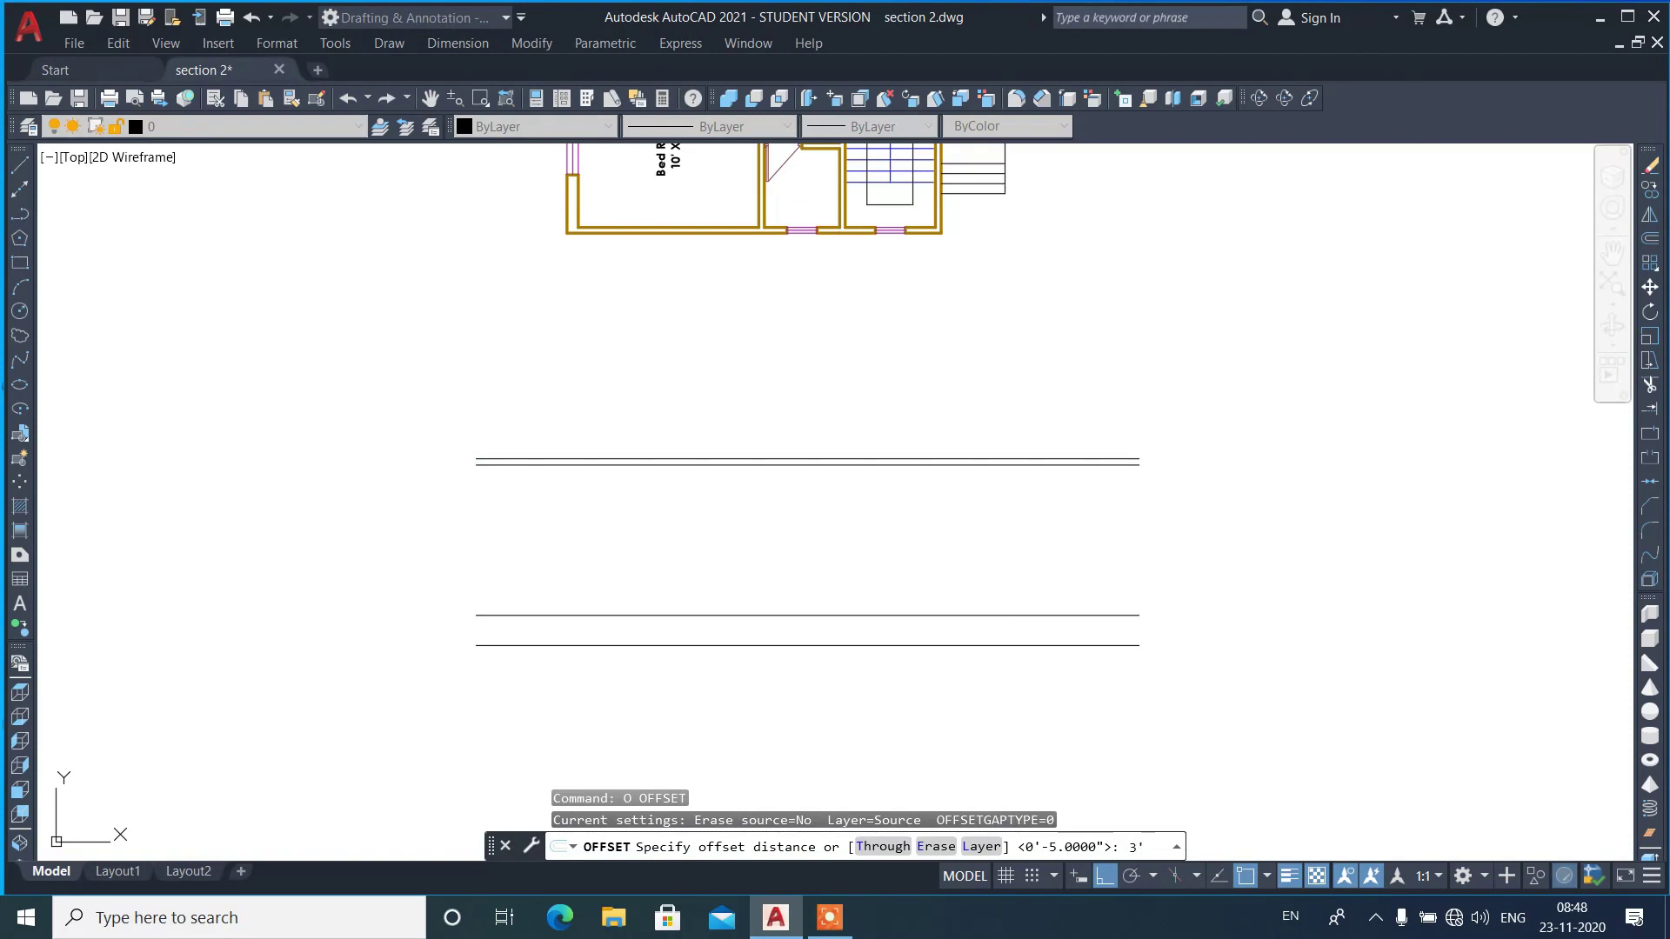
pyautogui.press('Return')
pyautogui.click(1016, 456)
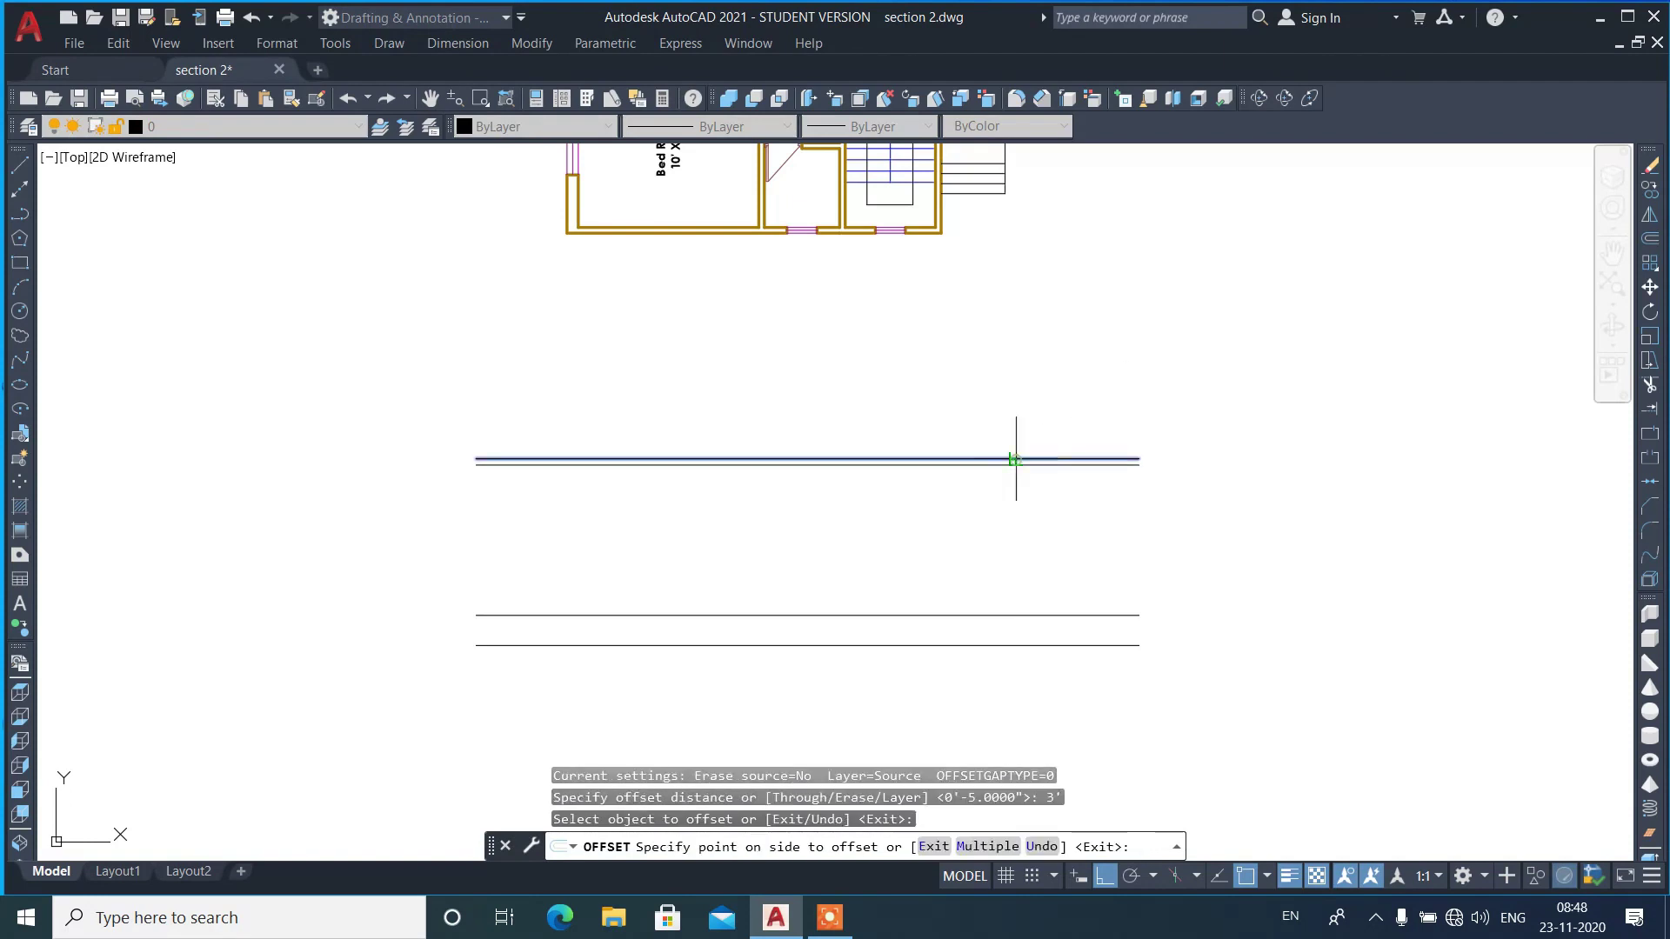
pyautogui.click(1020, 379)
pyautogui.press('Return')
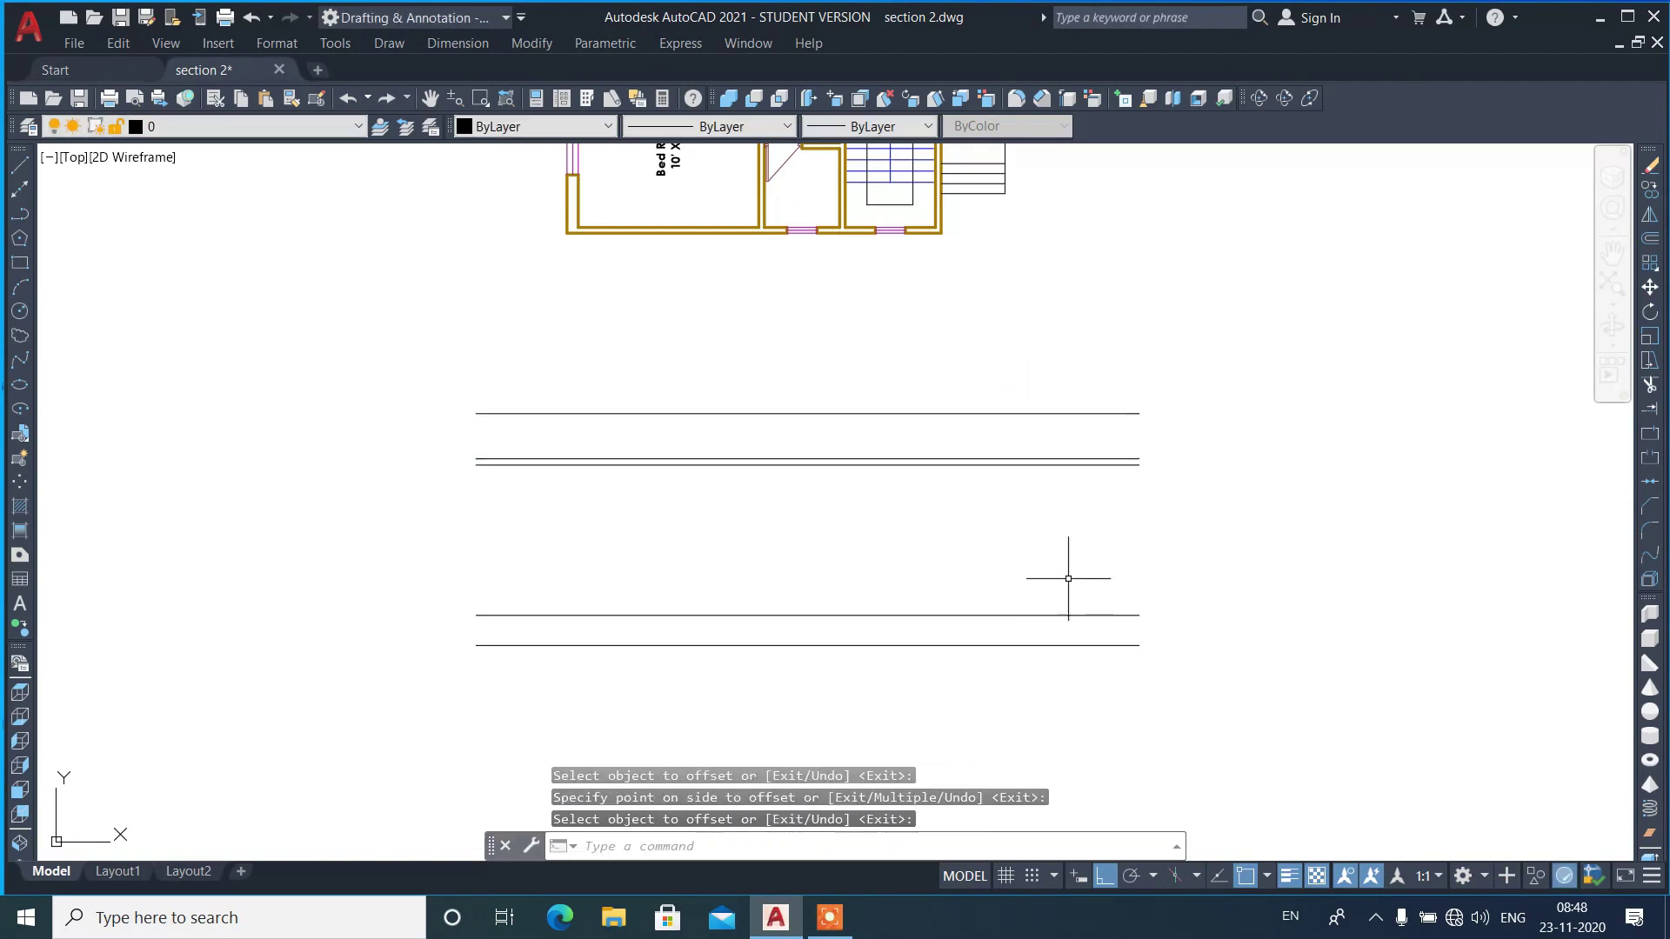
pyautogui.scroll(-2, 992, 594)
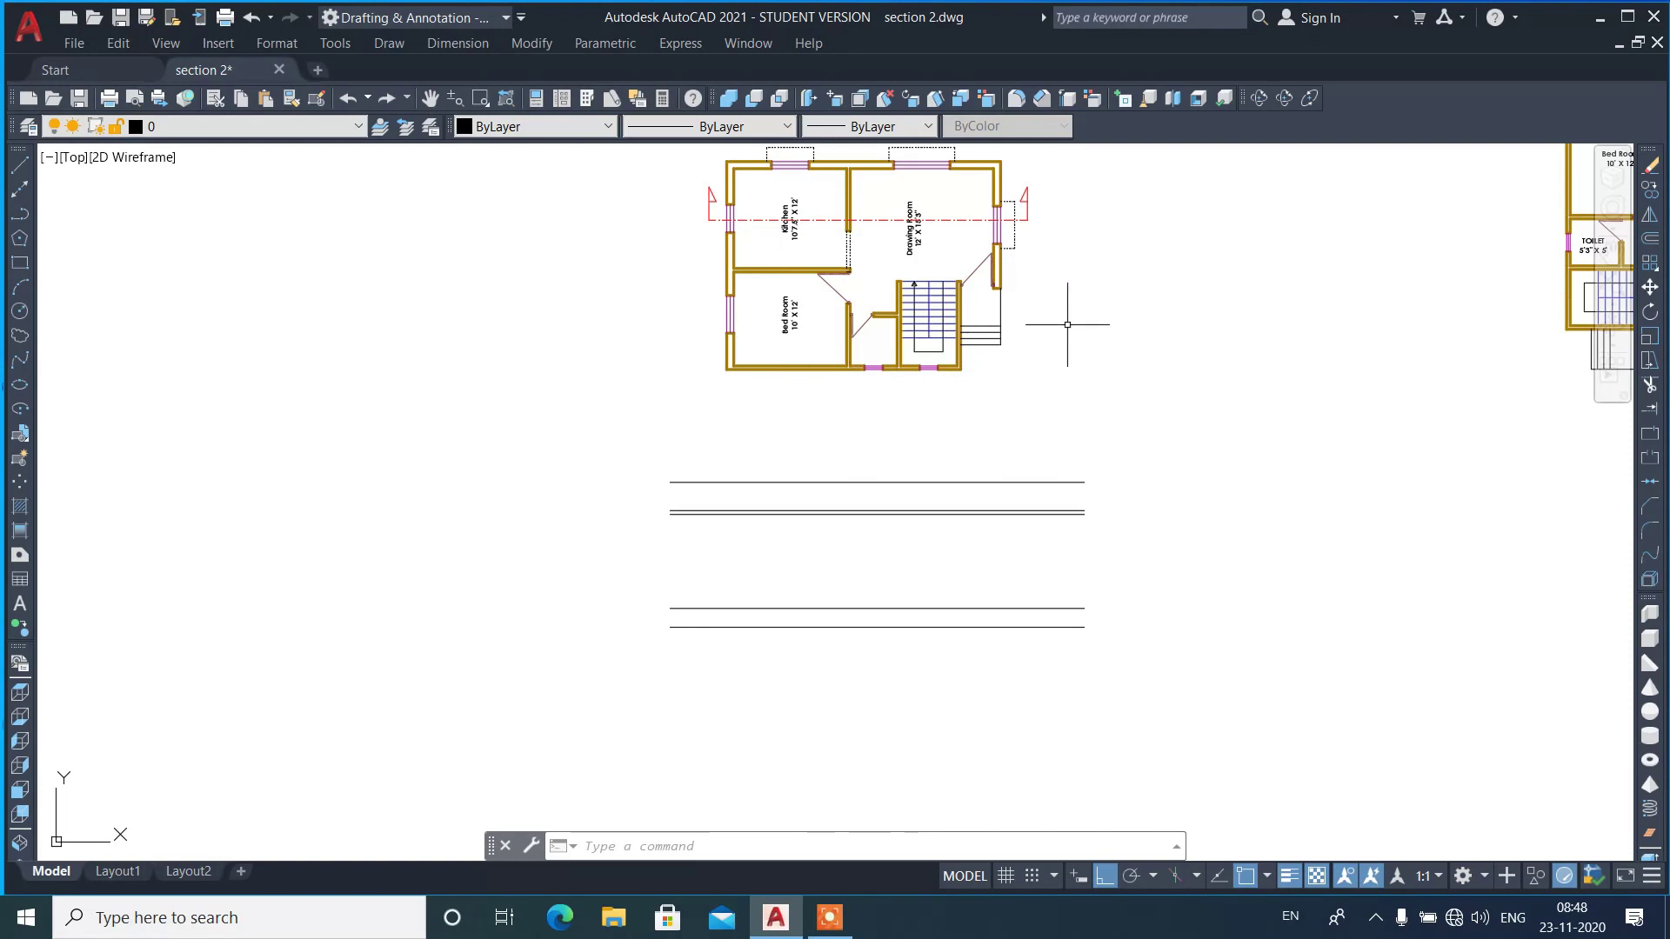
# - Draw two vertical construction lines through both faces of the drawing room's right wall
pyautogui.write('xl')
pyautogui.press('Return')
pyautogui.write('v')
pyautogui.press('Return')
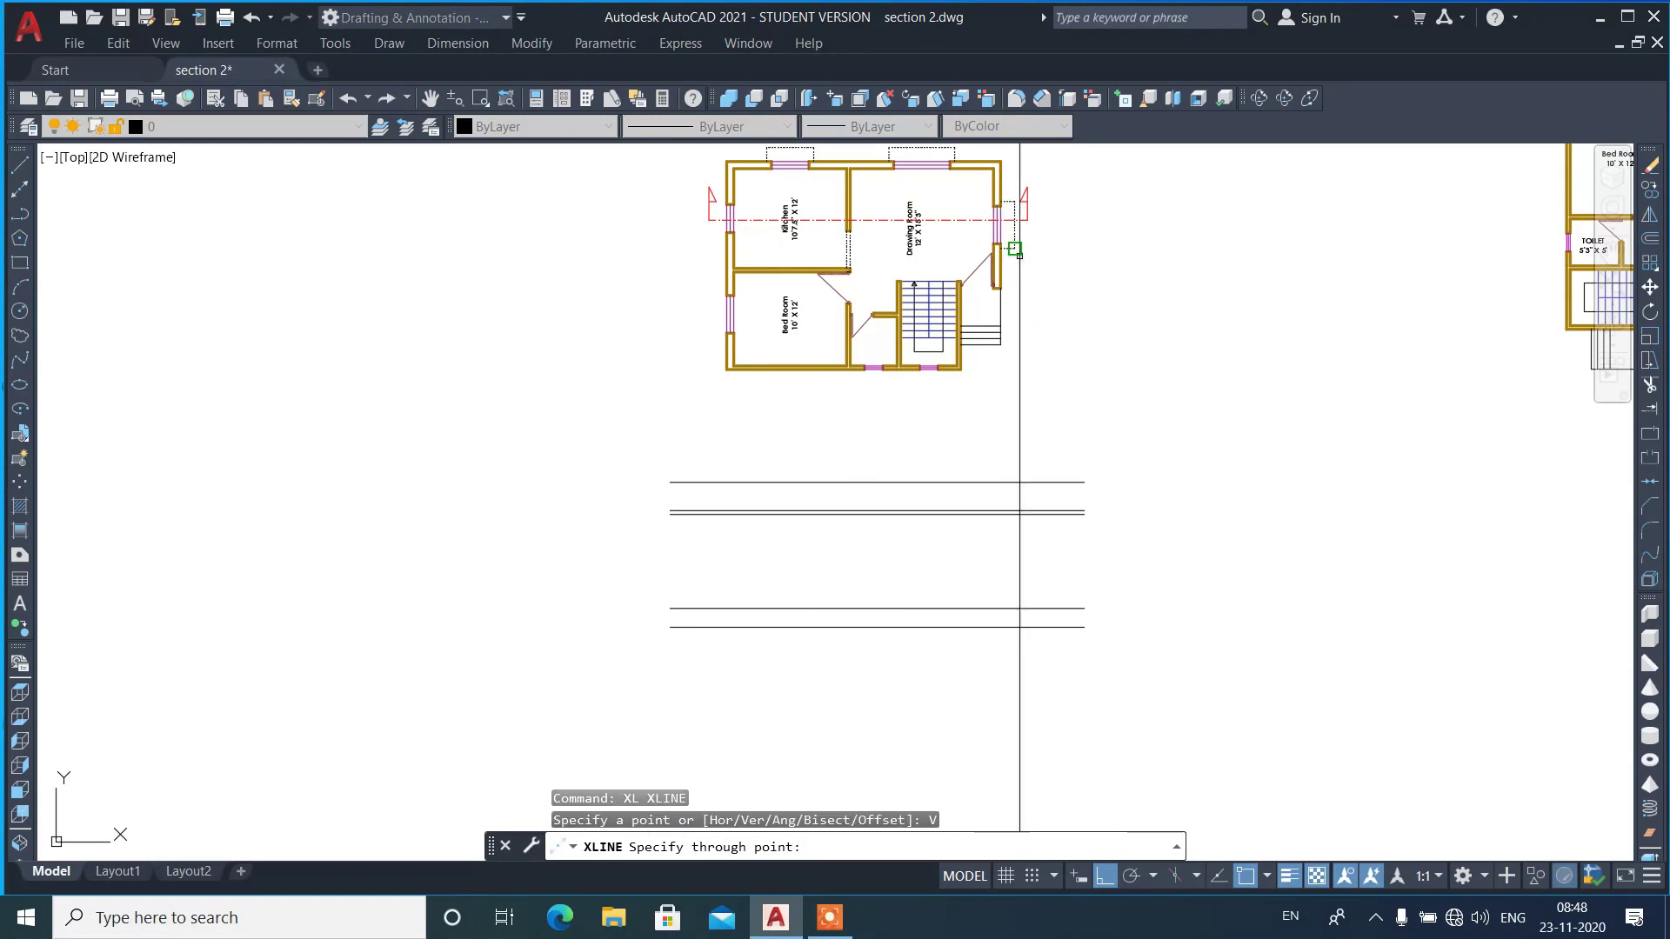
pyautogui.scroll(8, 1019, 217)
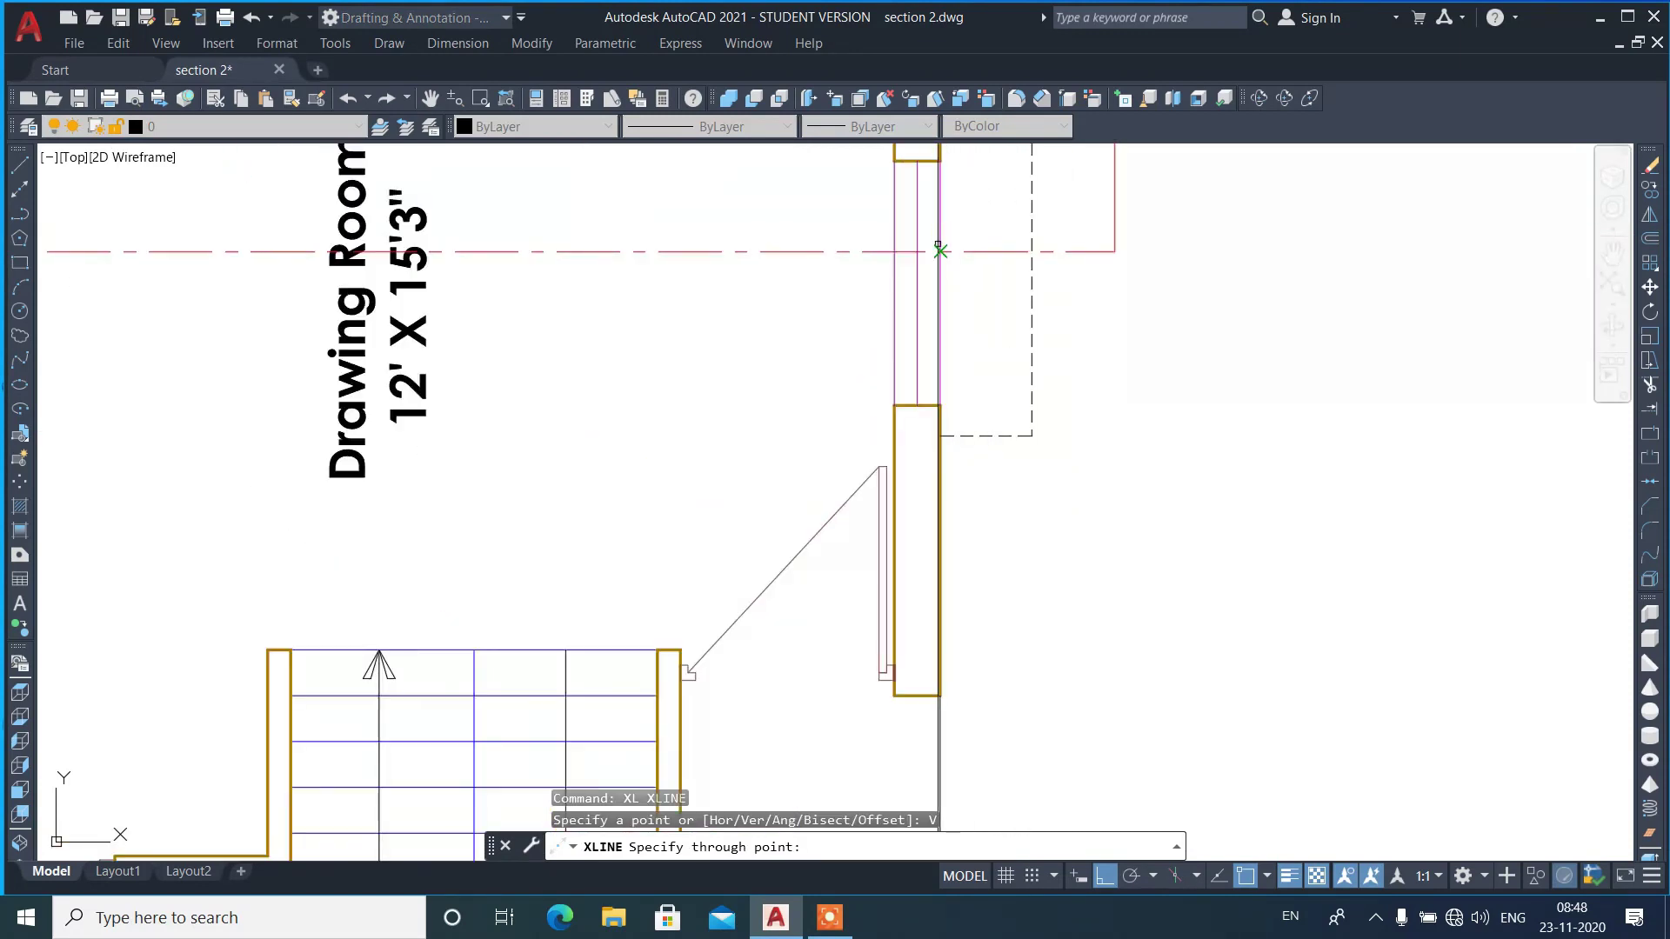
pyautogui.click(940, 251)
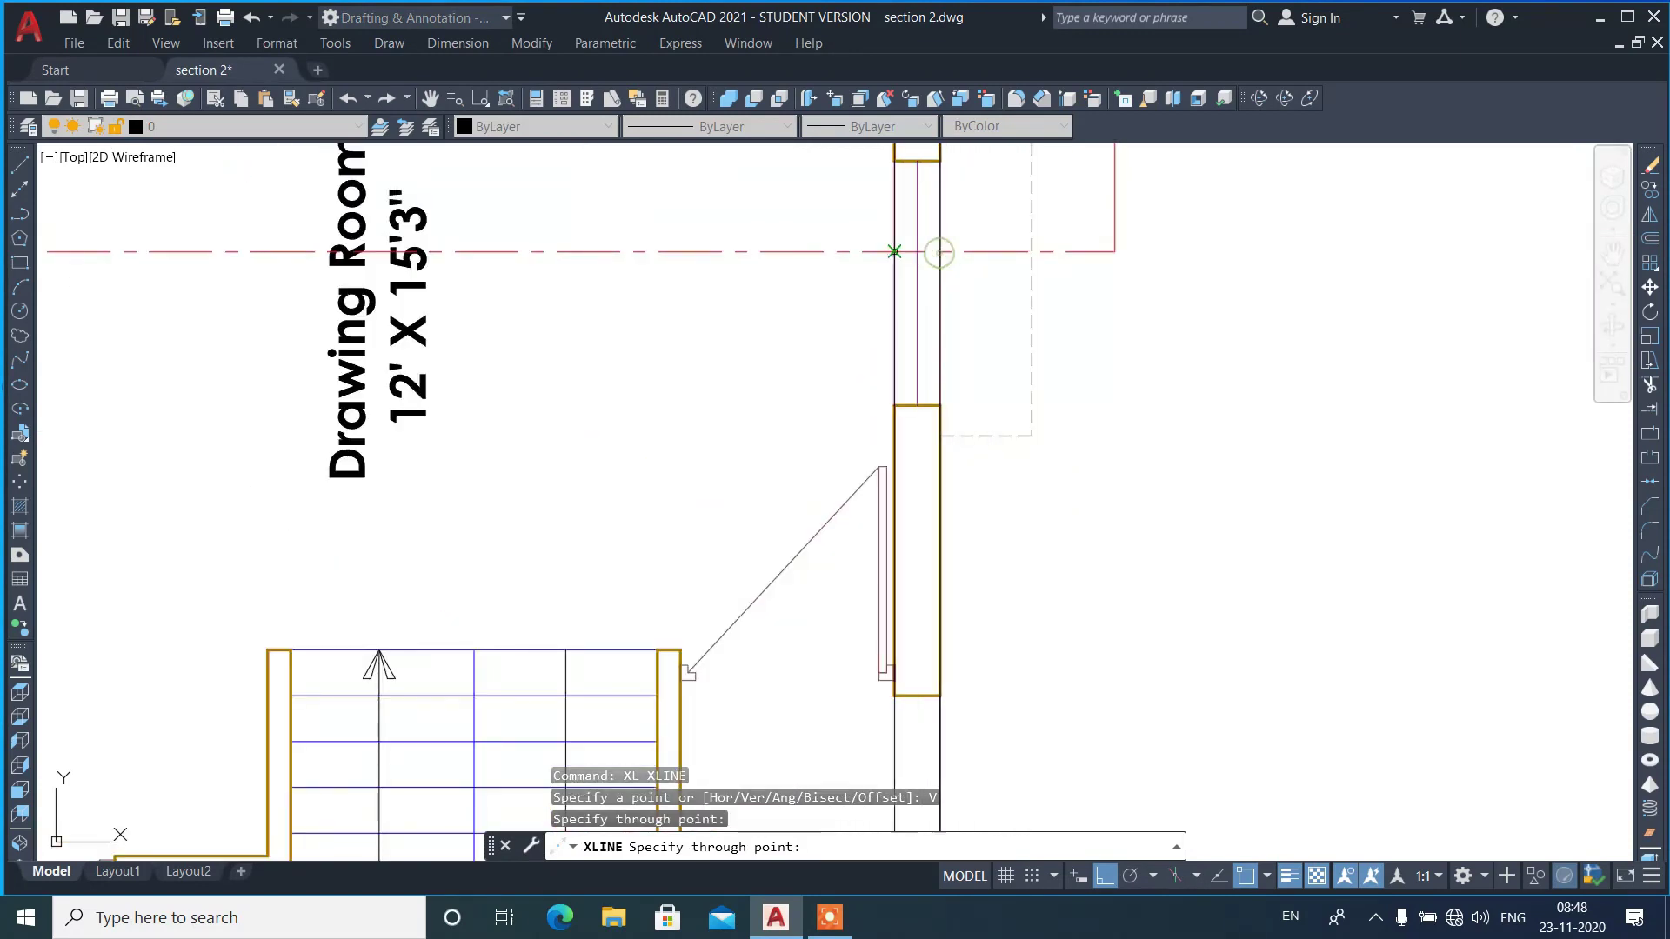
pyautogui.click(894, 252)
pyautogui.scroll(-6, 937, 231)
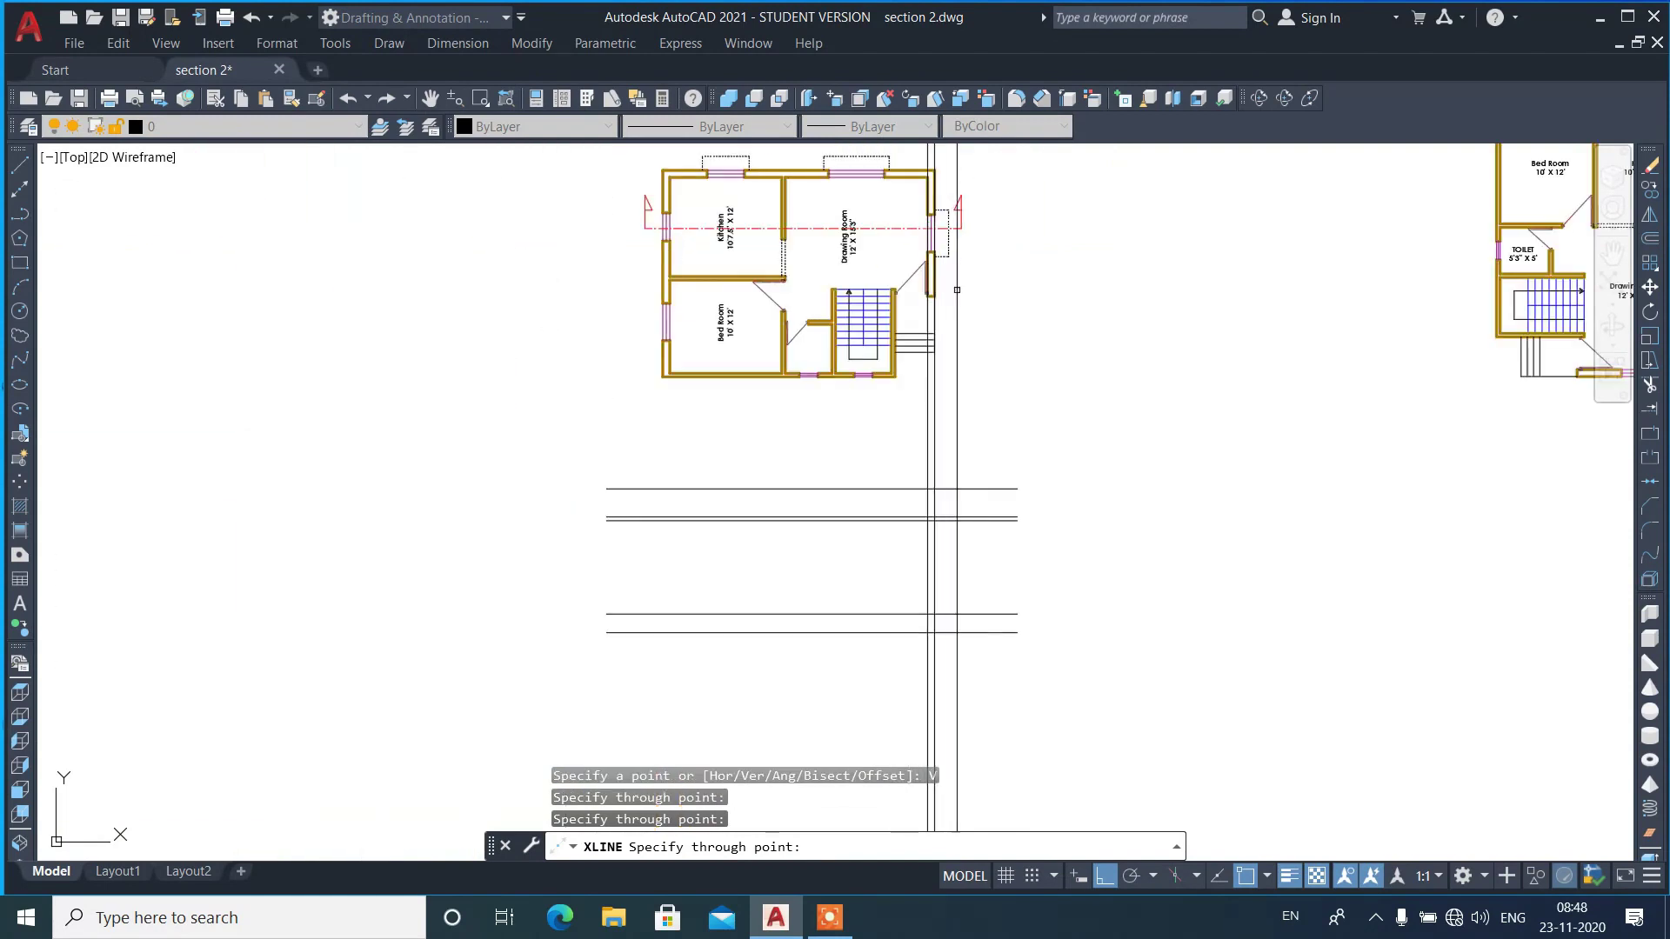
pyautogui.press('Return')
pyautogui.scroll(2, 939, 600)
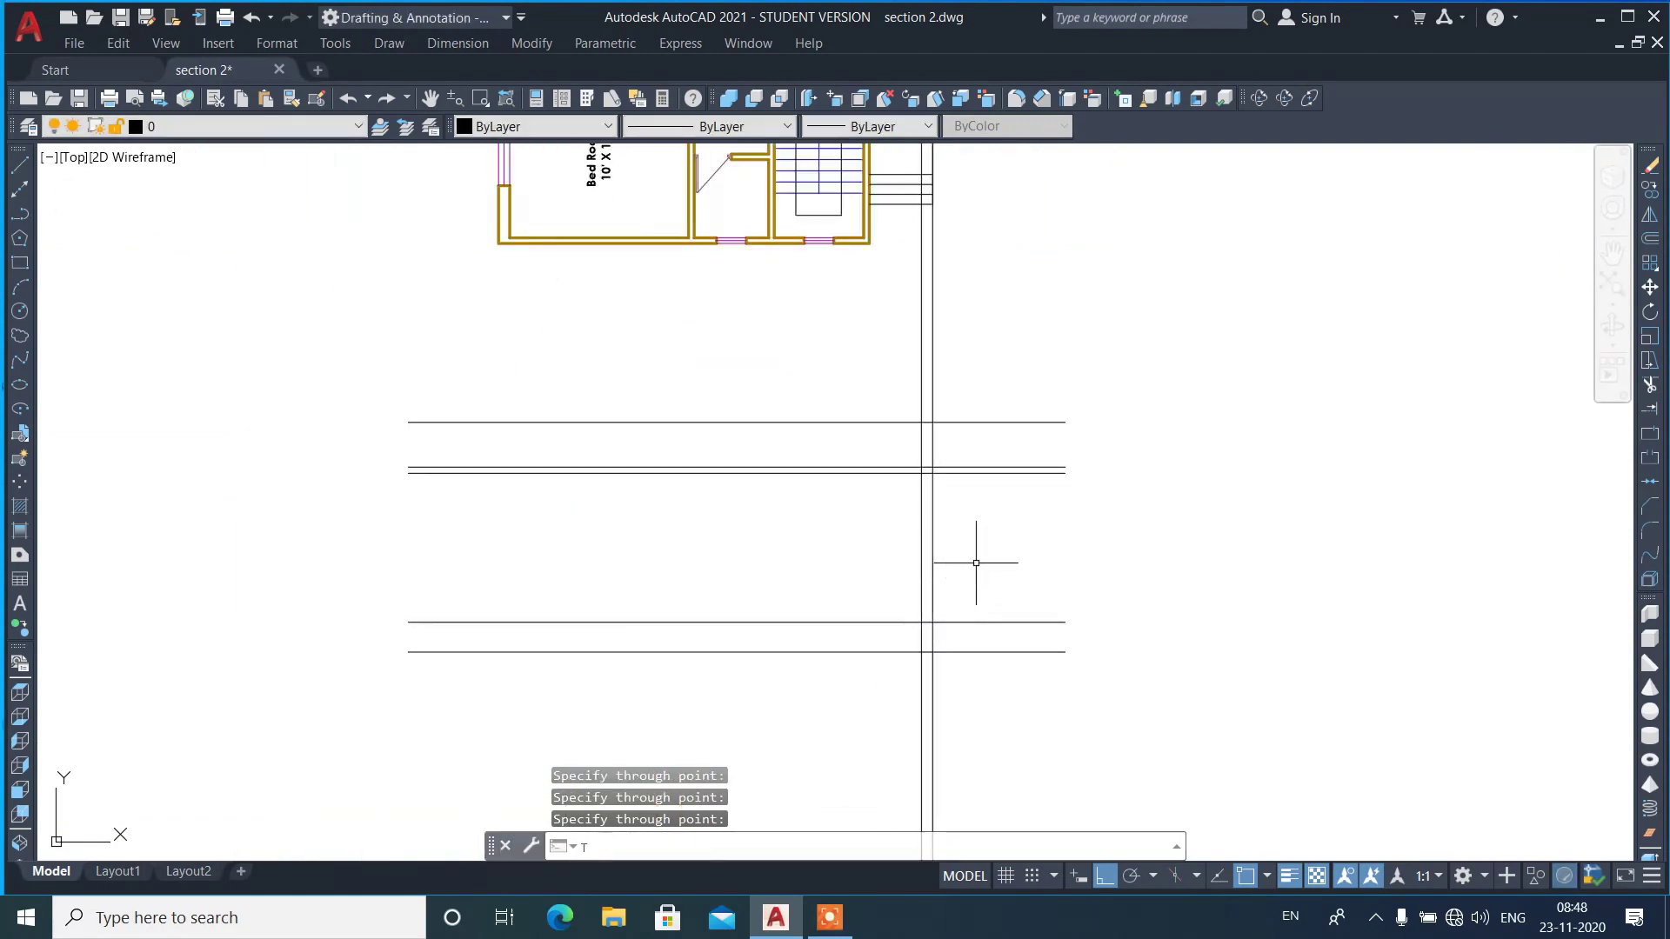
# - Trim the horizontal level lines off to the right of the wall construction line
pyautogui.write('r')
pyautogui.press('Return')
pyautogui.click(932, 548)
pyautogui.press('Return')
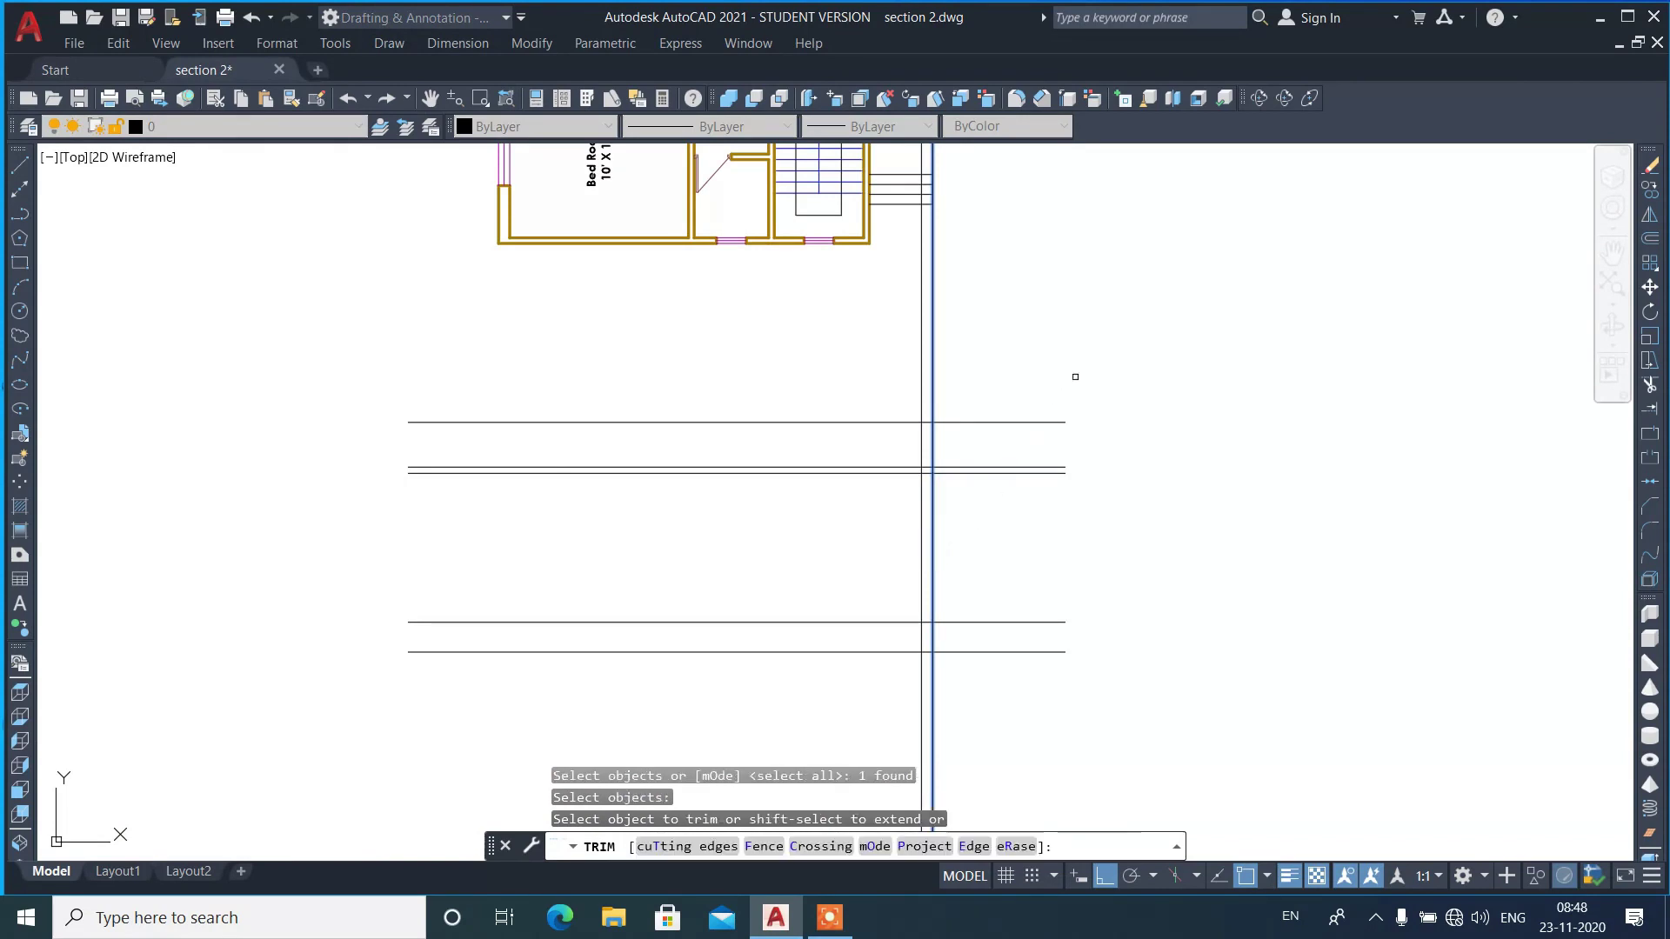
pyautogui.click(1075, 377)
pyautogui.click(965, 683)
pyautogui.scroll(2, 924, 469)
pyautogui.scroll(1, 924, 470)
pyautogui.press('Return')
pyautogui.write('tr')
pyautogui.press('Return')
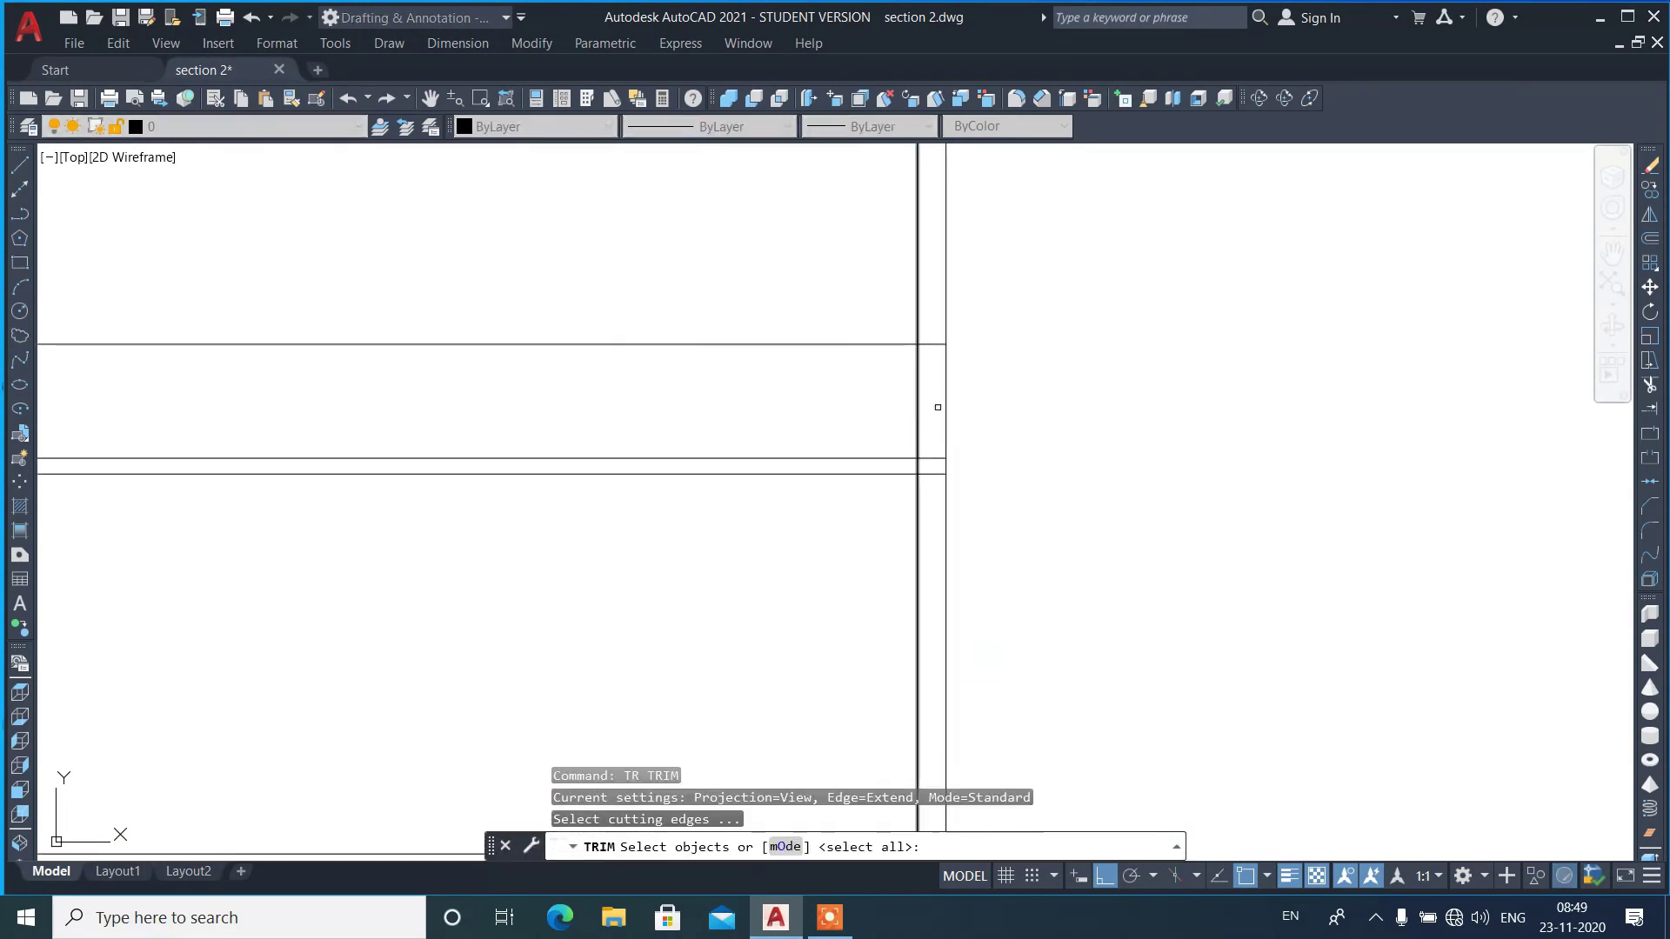
pyautogui.press('Escape')
pyautogui.scroll(-2, 931, 361)
pyautogui.scroll(-2, 959, 478)
pyautogui.scroll(2, 925, 374)
pyautogui.scroll(1, 924, 374)
pyautogui.scroll(-1, 924, 374)
# - Trim the vertical wall lines back so they stop at the top and bottom level lines
pyautogui.write('T')
pyautogui.press('Return')
pyautogui.click(933, 374)
pyautogui.click(933, 608)
pyautogui.press('Return')
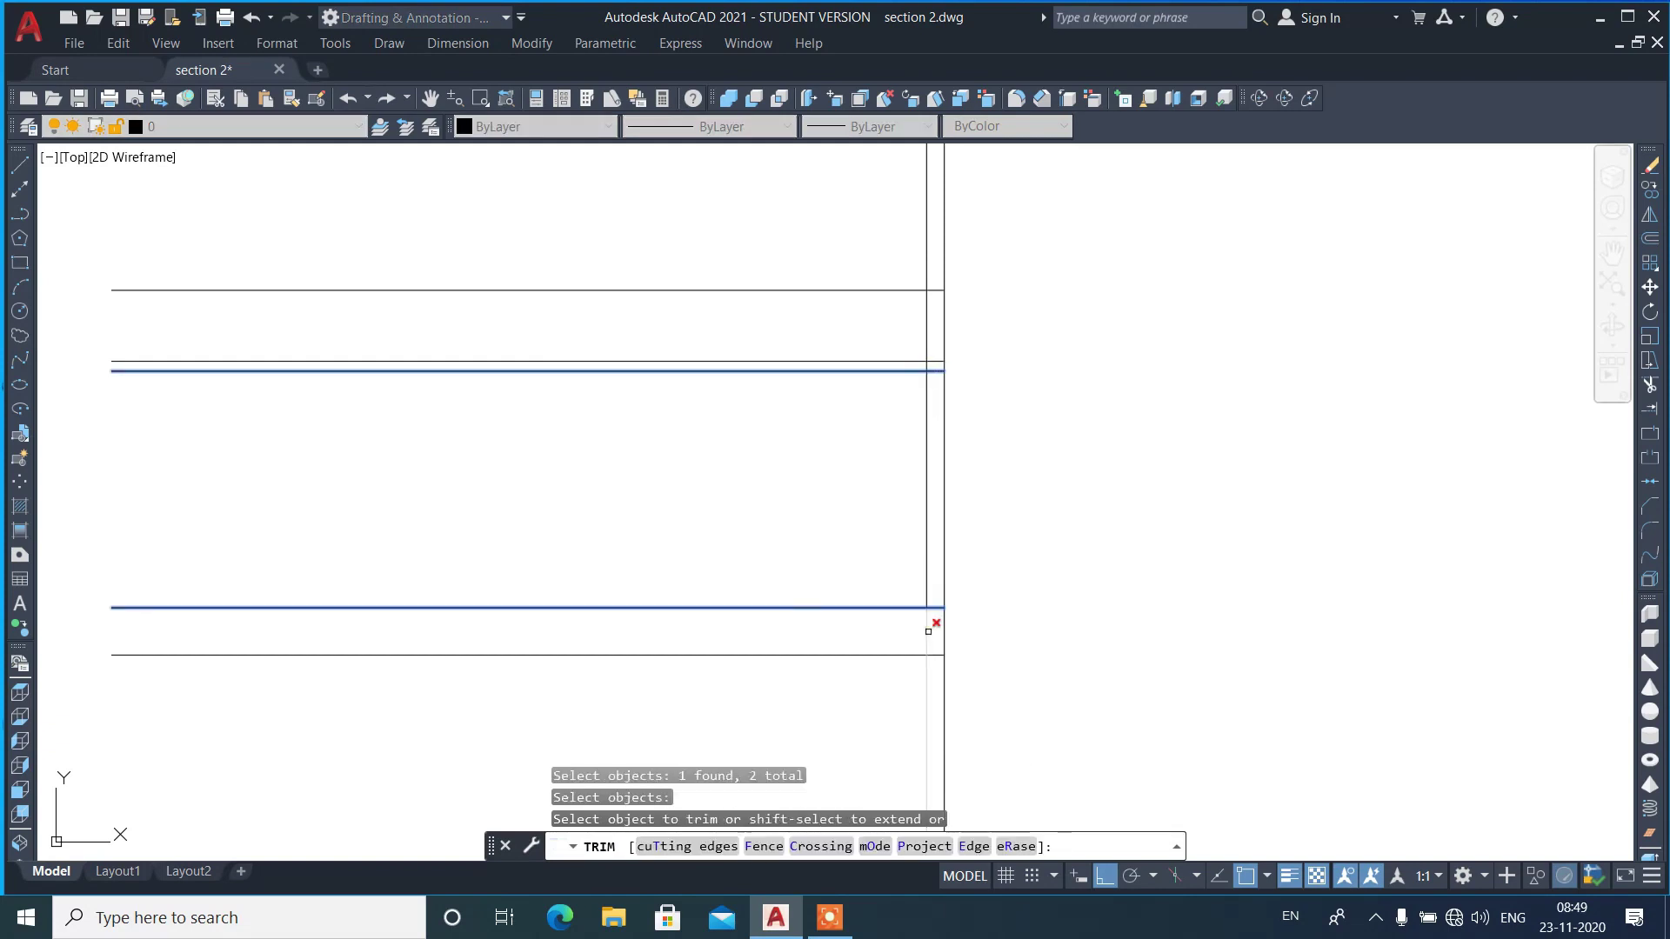
pyautogui.click(926, 634)
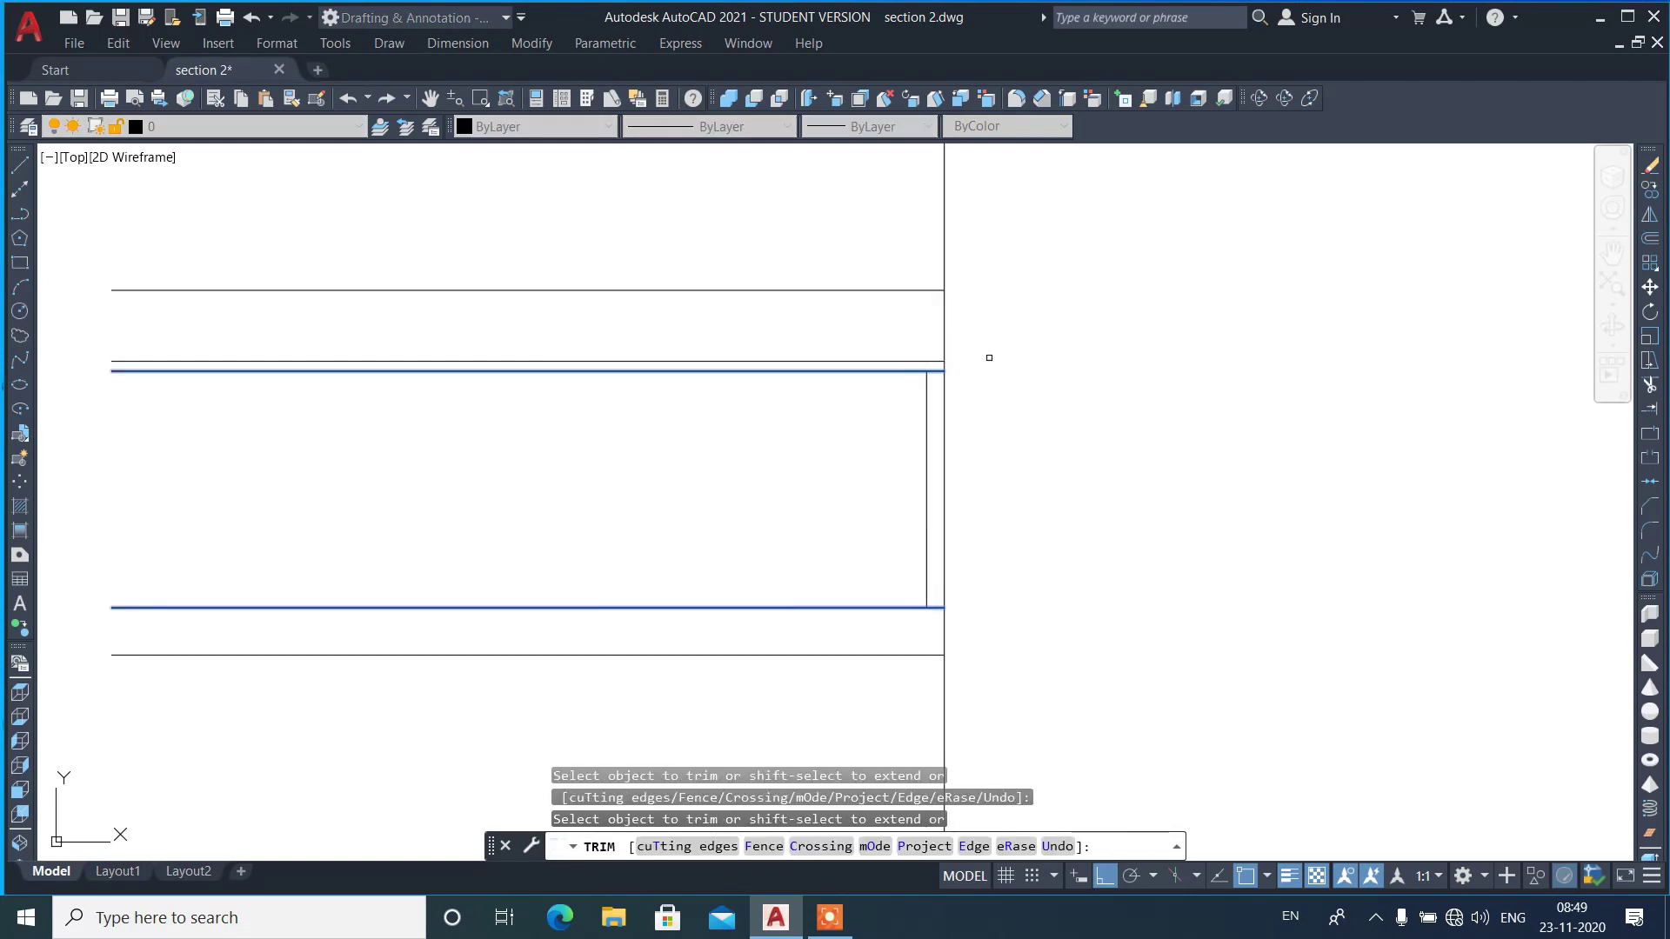
pyautogui.press('Return')
pyautogui.press('Return')
pyautogui.click(924, 290)
pyautogui.click(913, 654)
pyautogui.press('Return')
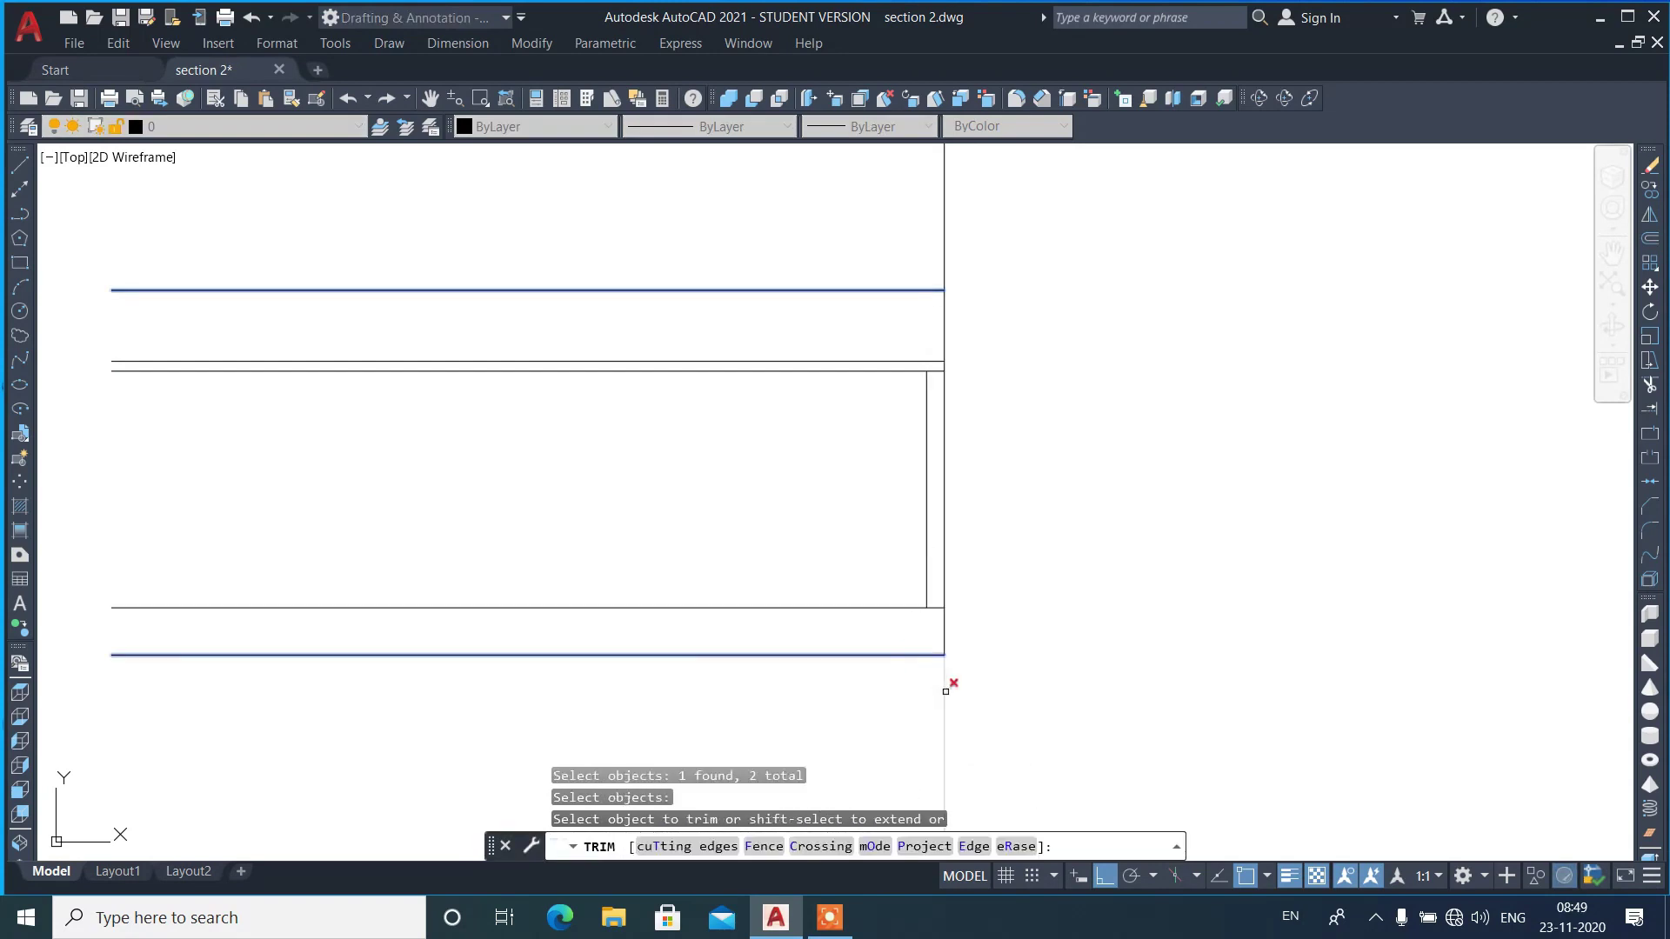
pyautogui.click(945, 692)
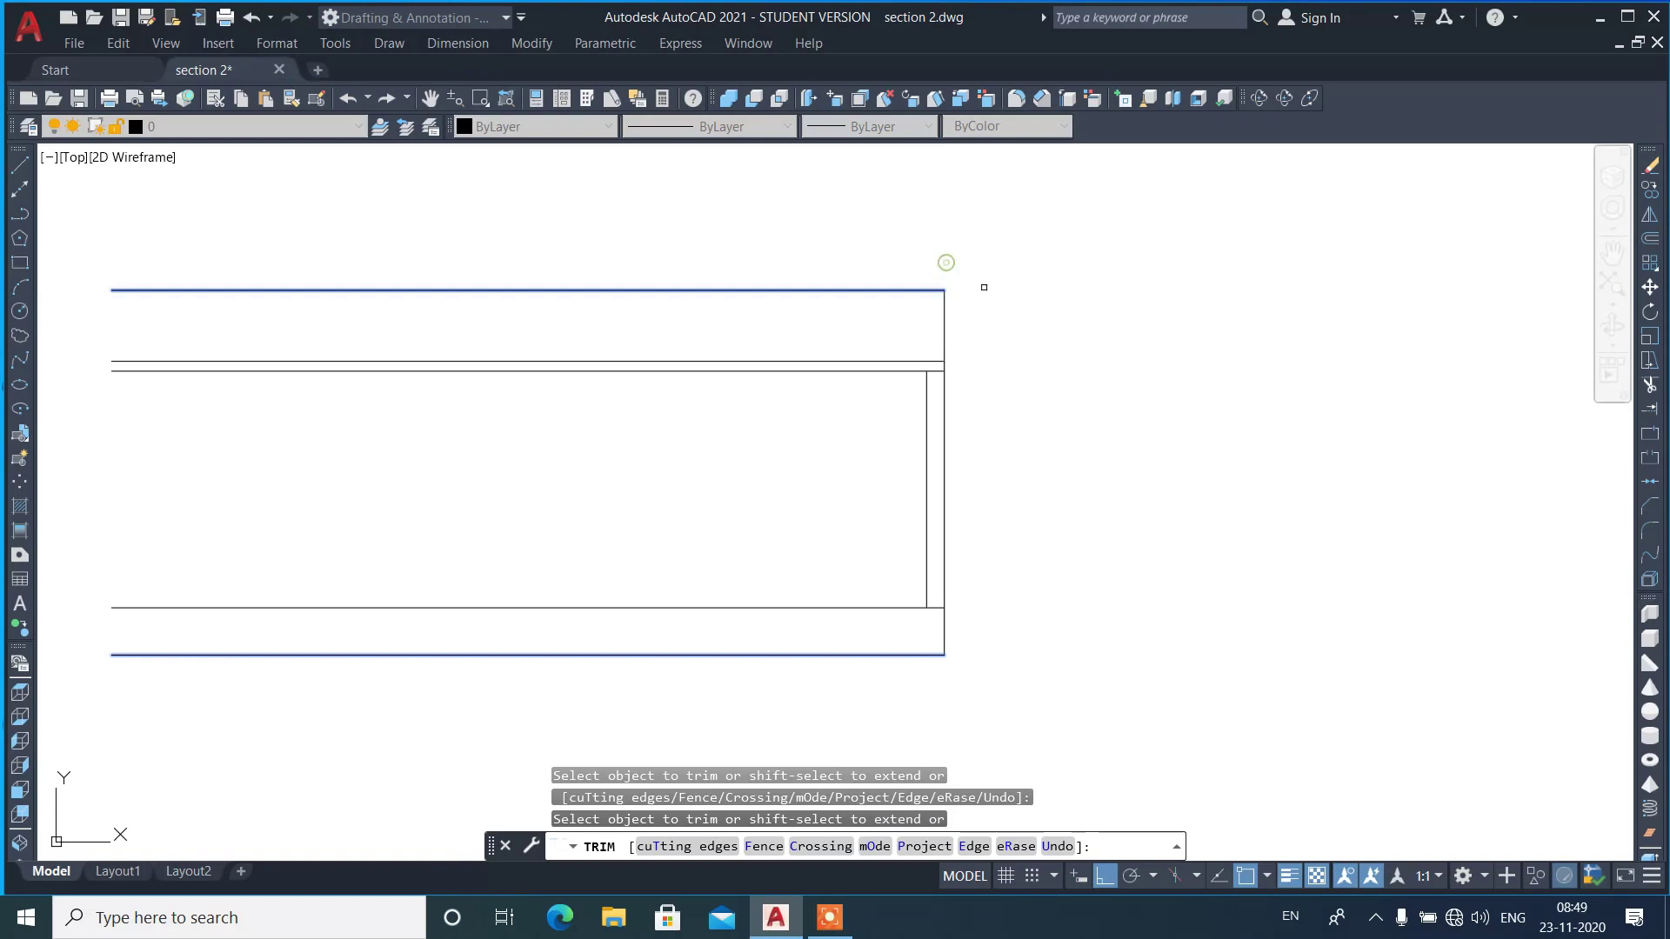
pyautogui.press('Return')
pyautogui.scroll(-2, 1182, 491)
pyautogui.scroll(-2, 1189, 503)
pyautogui.scroll(-1, 1157, 502)
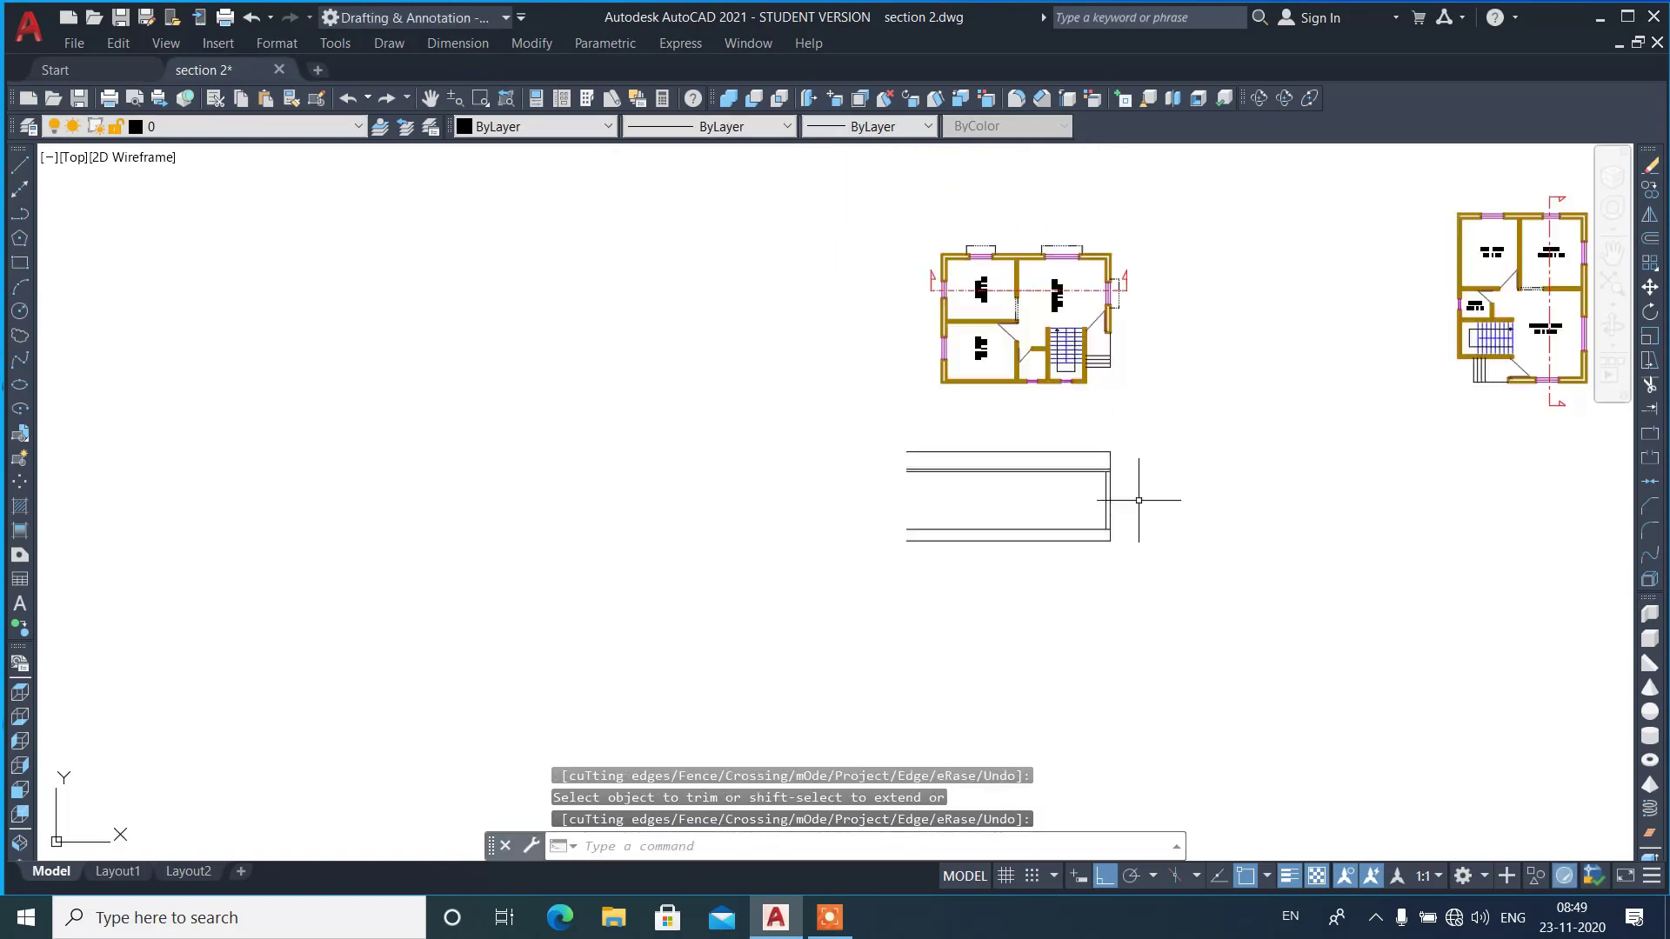
pyautogui.scroll(2, 1086, 282)
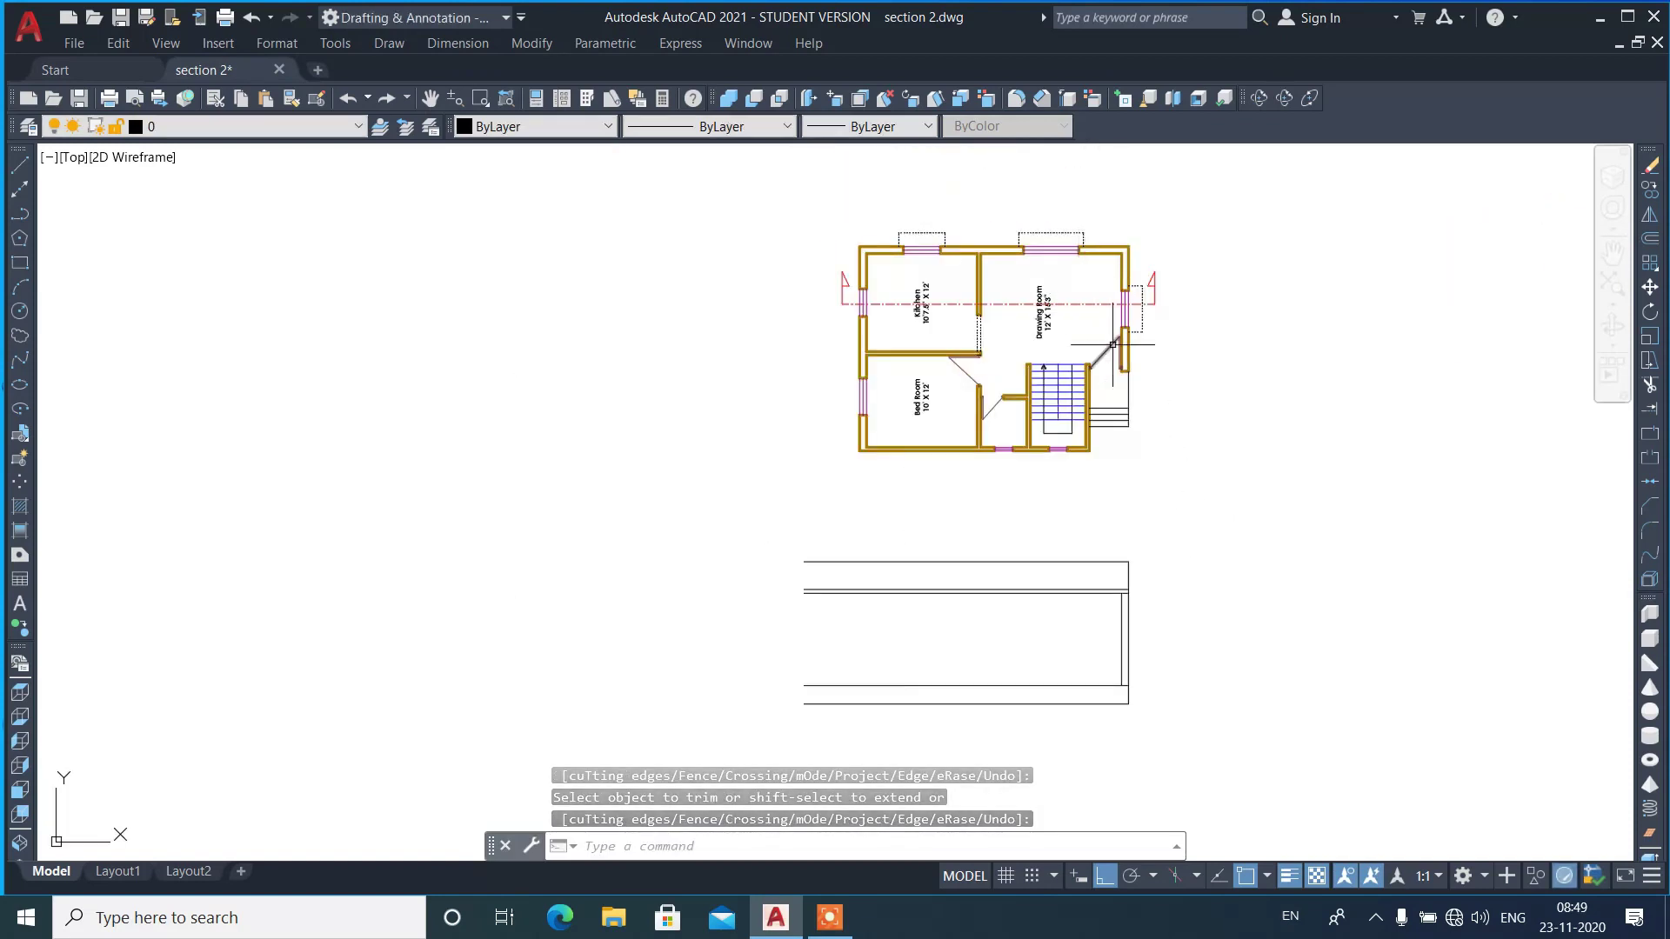
# - Drop a vertical construction line through the drawing room wall end in the plan
pyautogui.write('xl')
pyautogui.press('Return')
pyautogui.write('v')
pyautogui.press('Return')
pyautogui.scroll(3, 1120, 277)
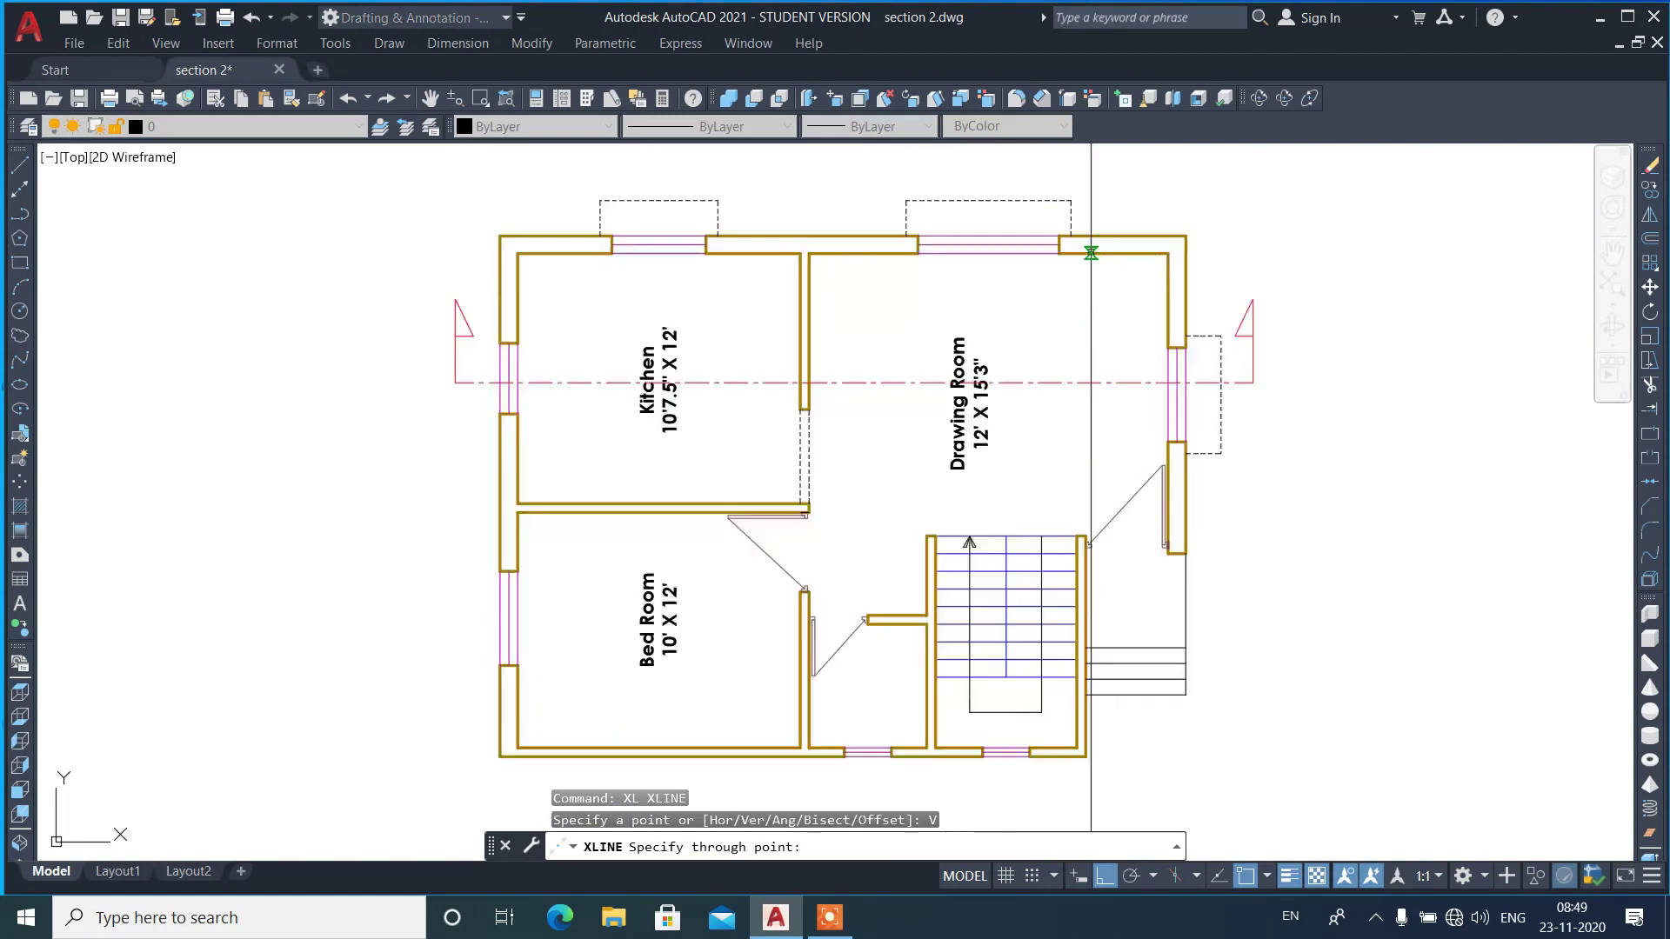
pyautogui.scroll(5, 1085, 253)
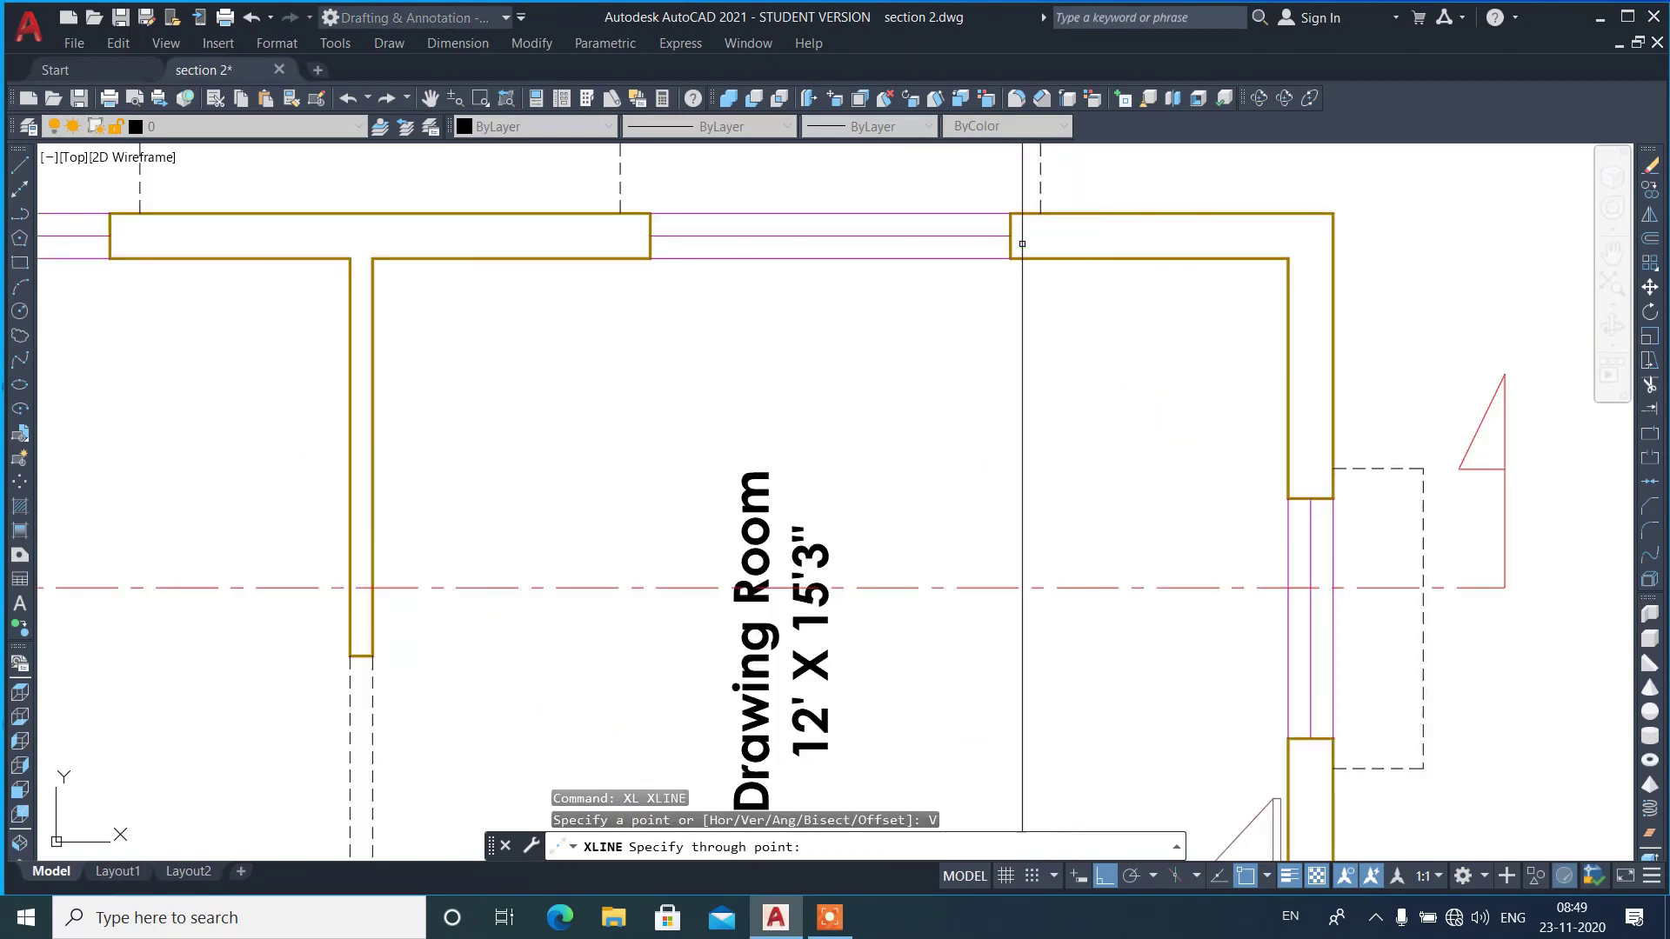
pyautogui.click(652, 259)
pyautogui.press('Return')
pyautogui.scroll(-6, 871, 259)
pyautogui.scroll(-3, 871, 259)
pyautogui.scroll(2, 865, 492)
pyautogui.scroll(1, 894, 522)
pyautogui.scroll(-3, 903, 476)
pyautogui.scroll(4, 861, 304)
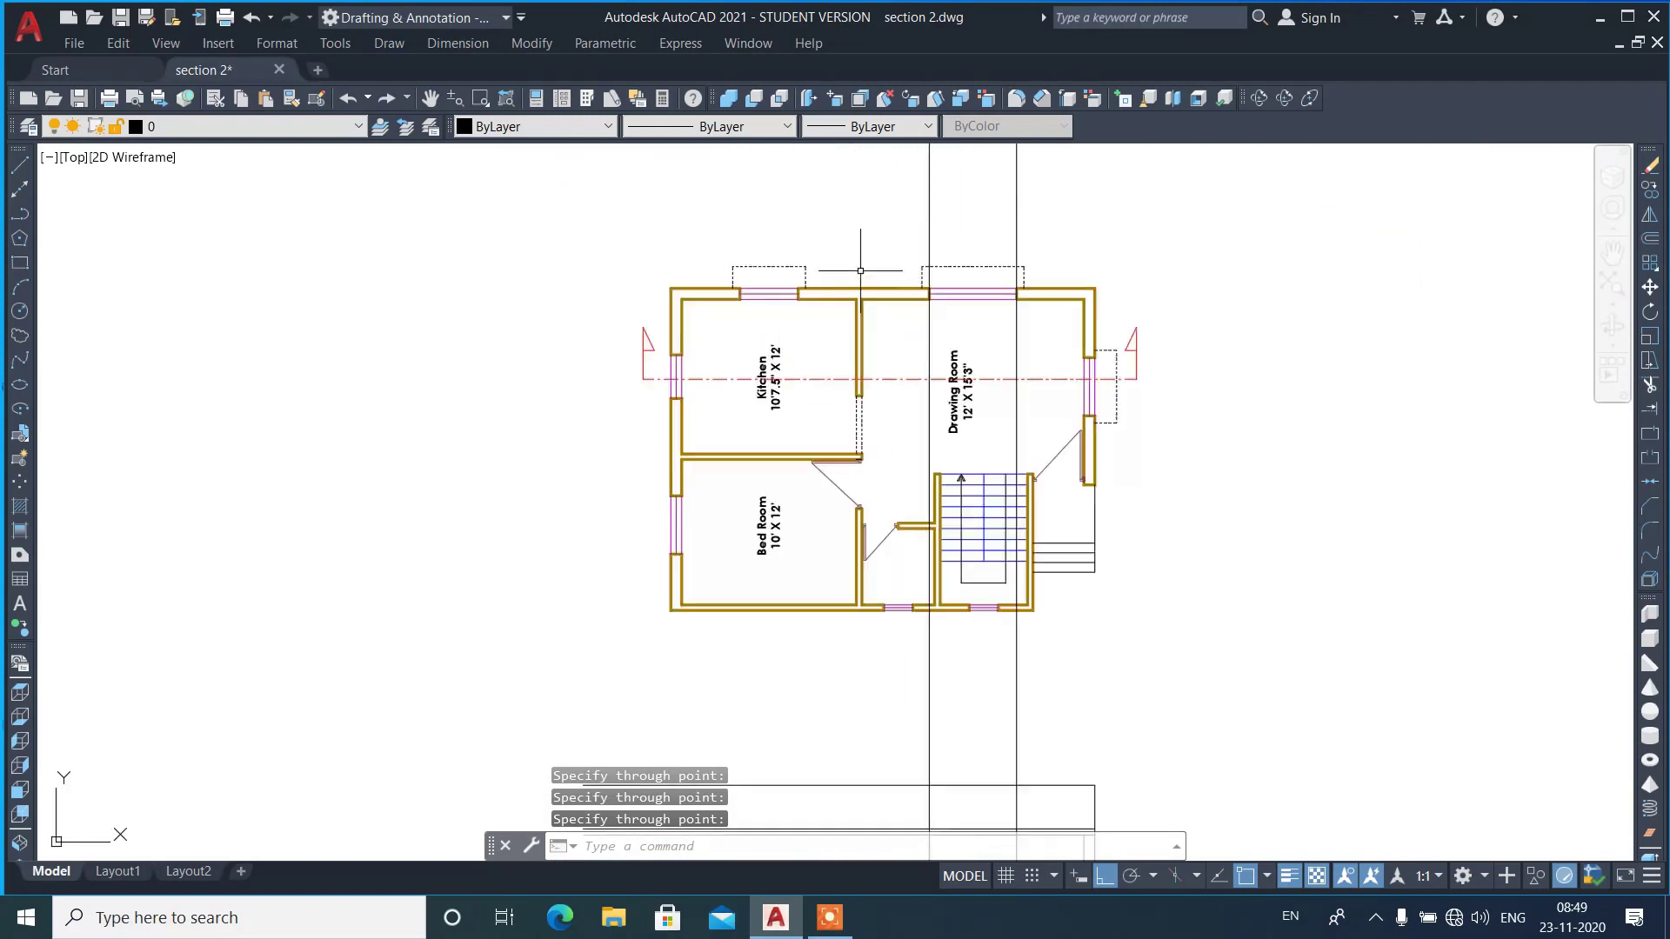
pyautogui.scroll(2, 843, 344)
# - Drop vertical construction lines through two plan wall corners and the kitchen wall corner
pyautogui.write('xl')
pyautogui.press('Return')
pyautogui.write('v')
pyautogui.press('Return')
pyautogui.scroll(2, 788, 307)
pyautogui.click(830, 267)
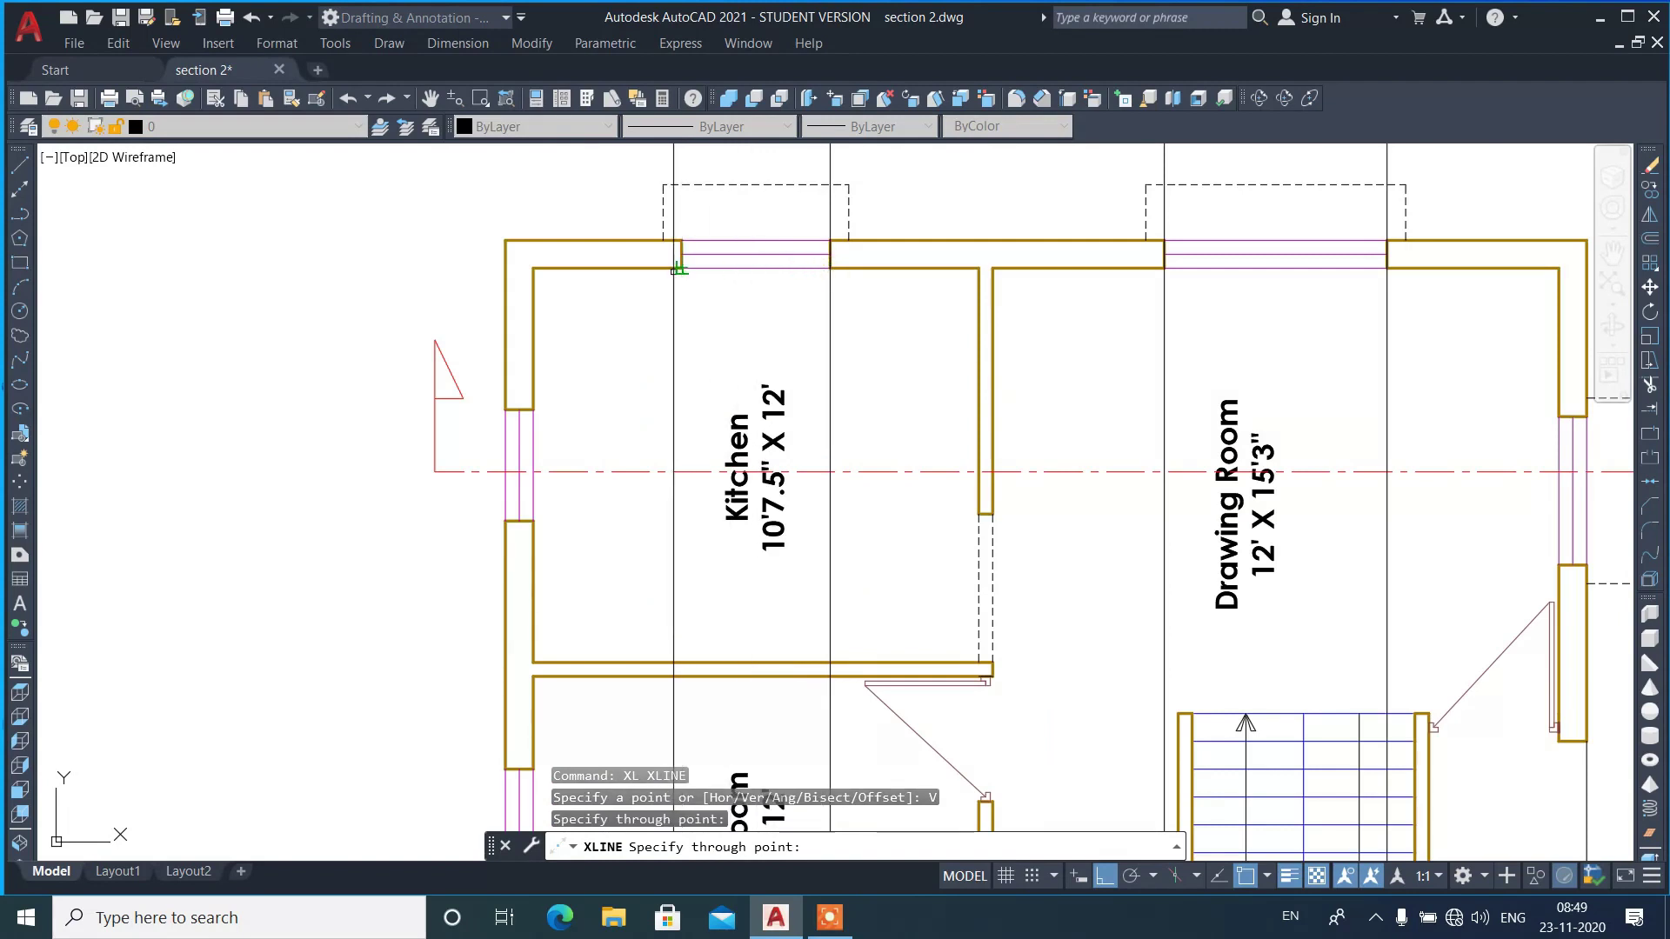
pyautogui.click(677, 268)
pyautogui.scroll(-6, 679, 269)
pyautogui.scroll(4, 707, 271)
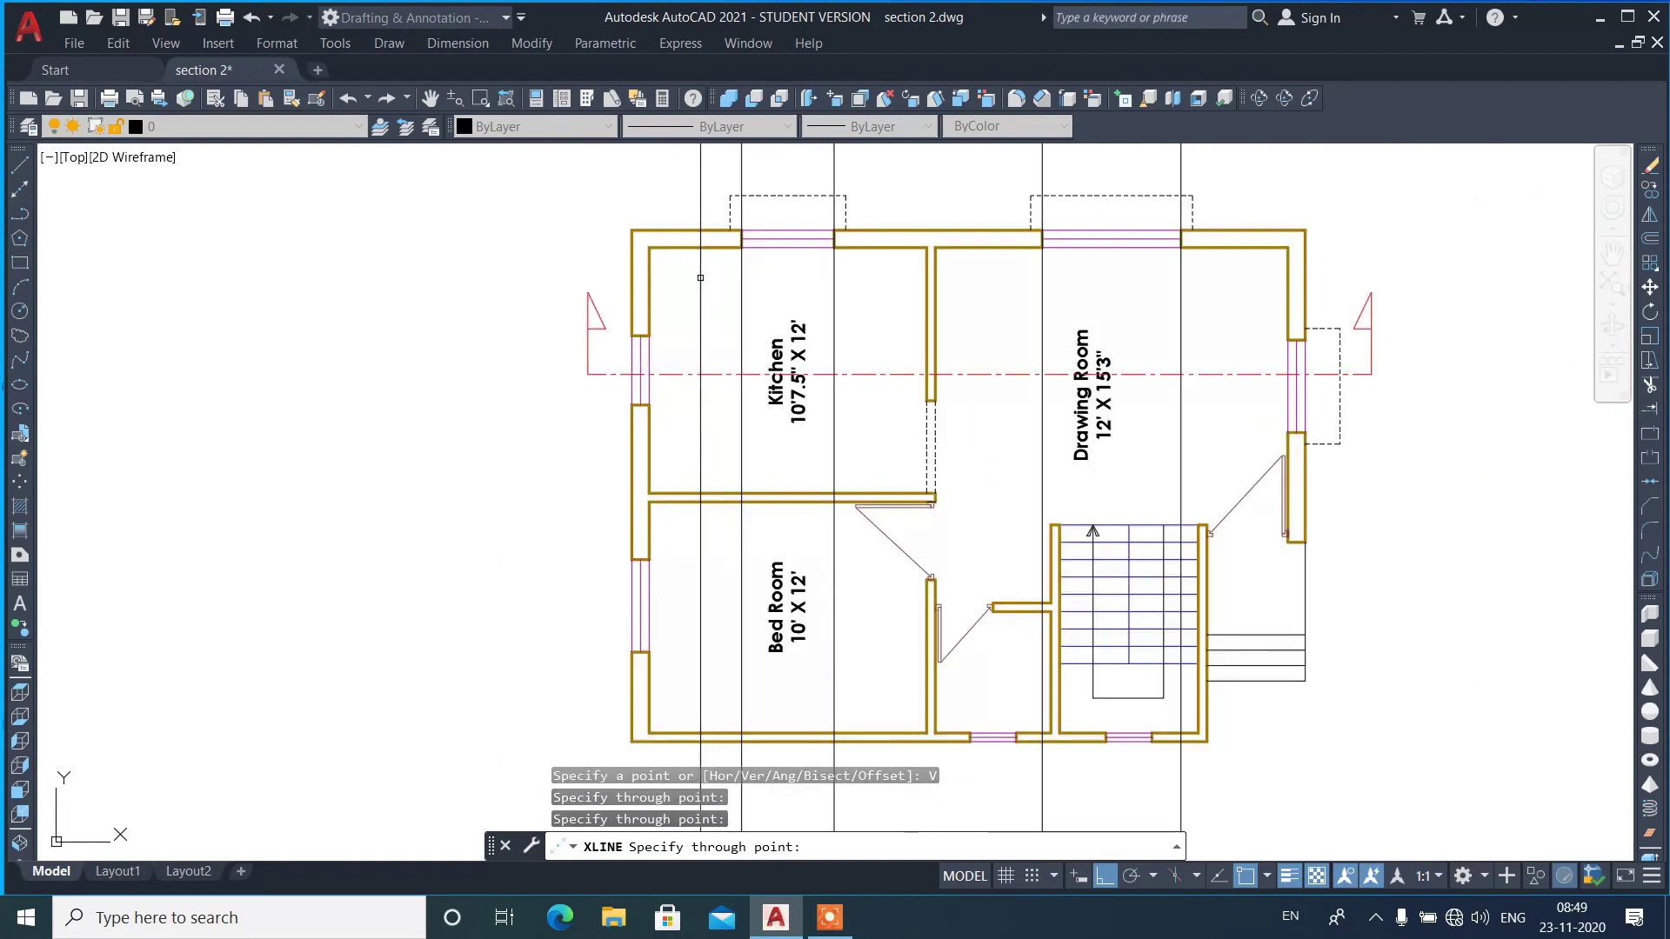
pyautogui.scroll(4, 654, 335)
pyautogui.click(655, 339)
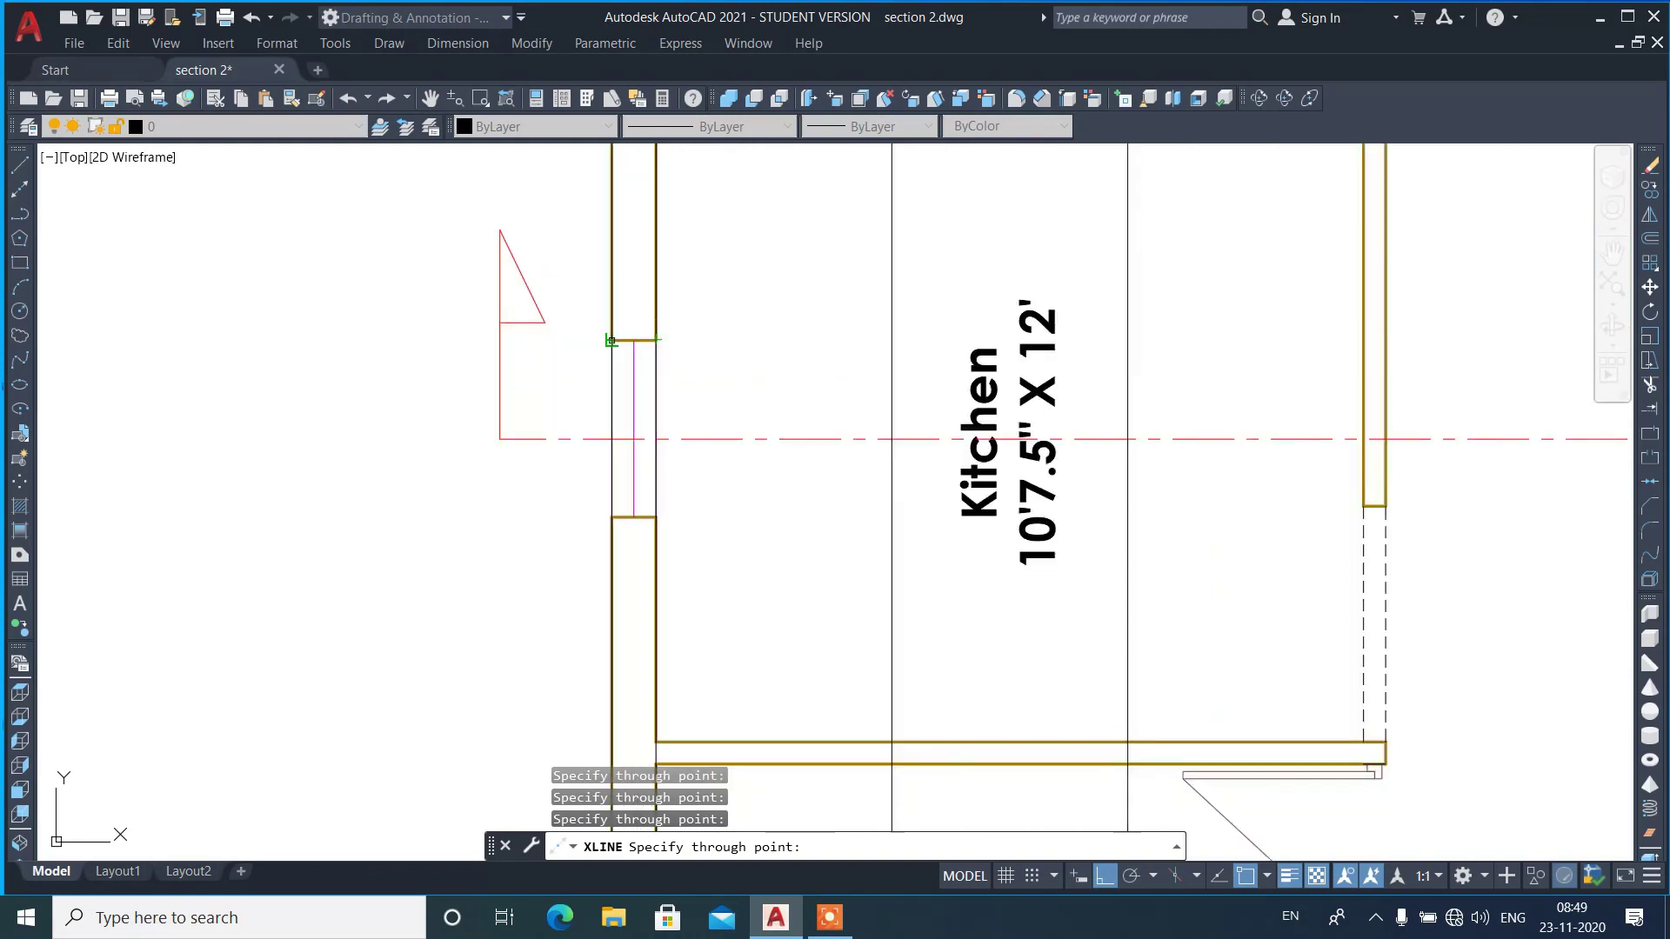
pyautogui.scroll(-5, 612, 339)
pyautogui.scroll(-3, 711, 310)
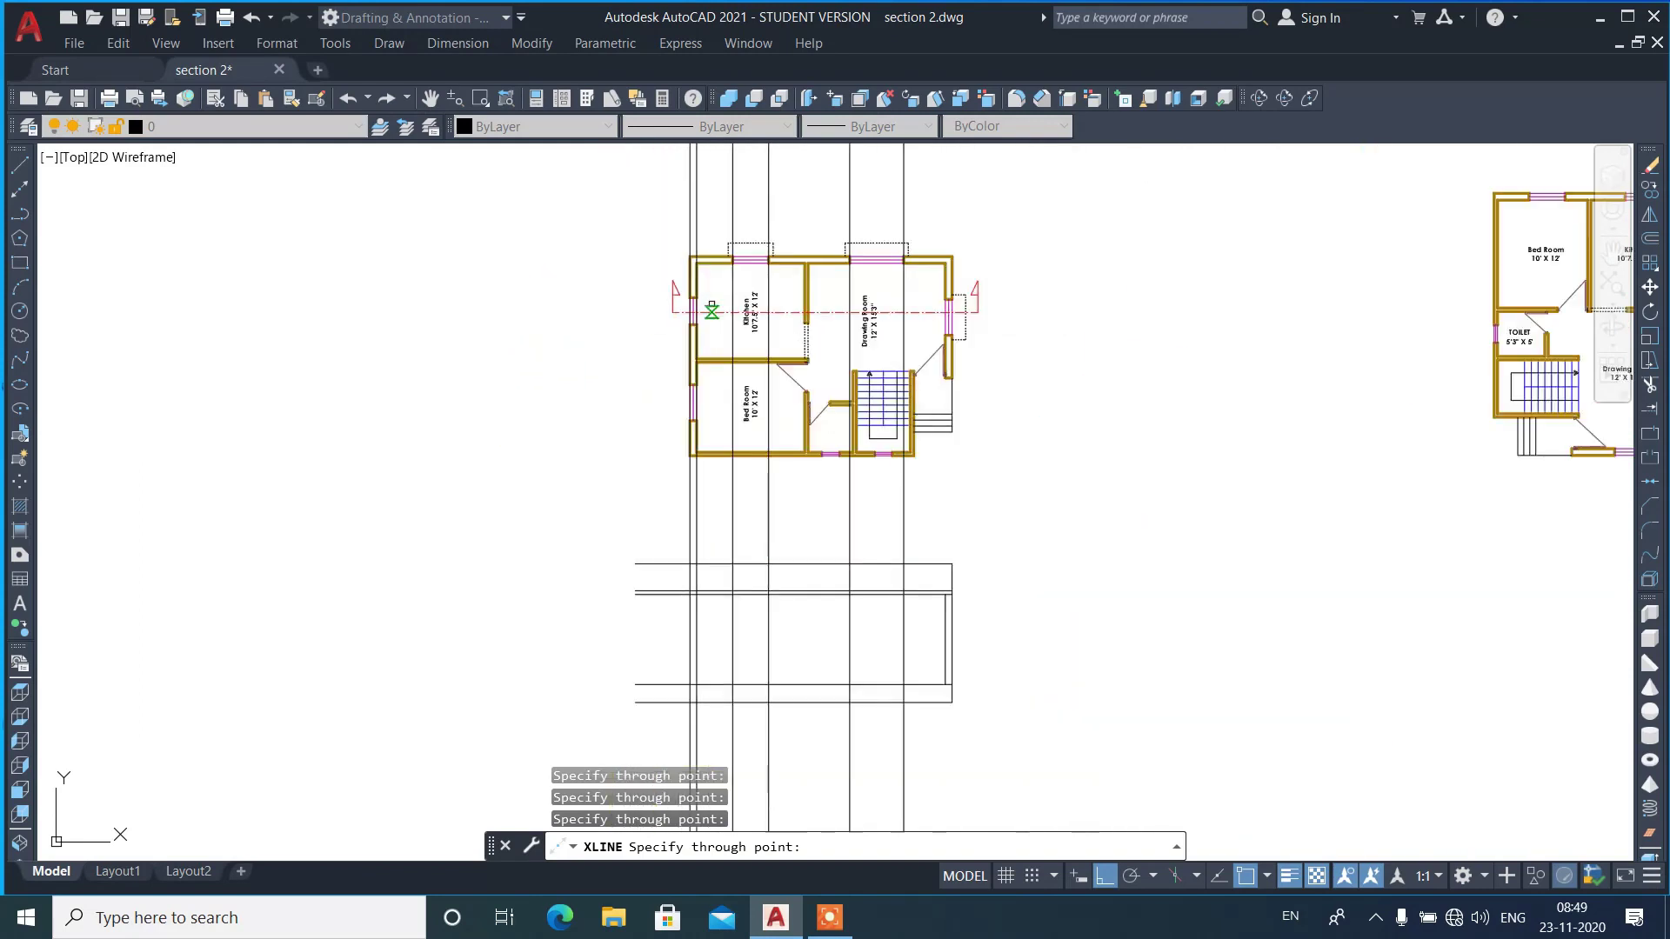
pyautogui.write('T')
pyautogui.scroll(2, 731, 626)
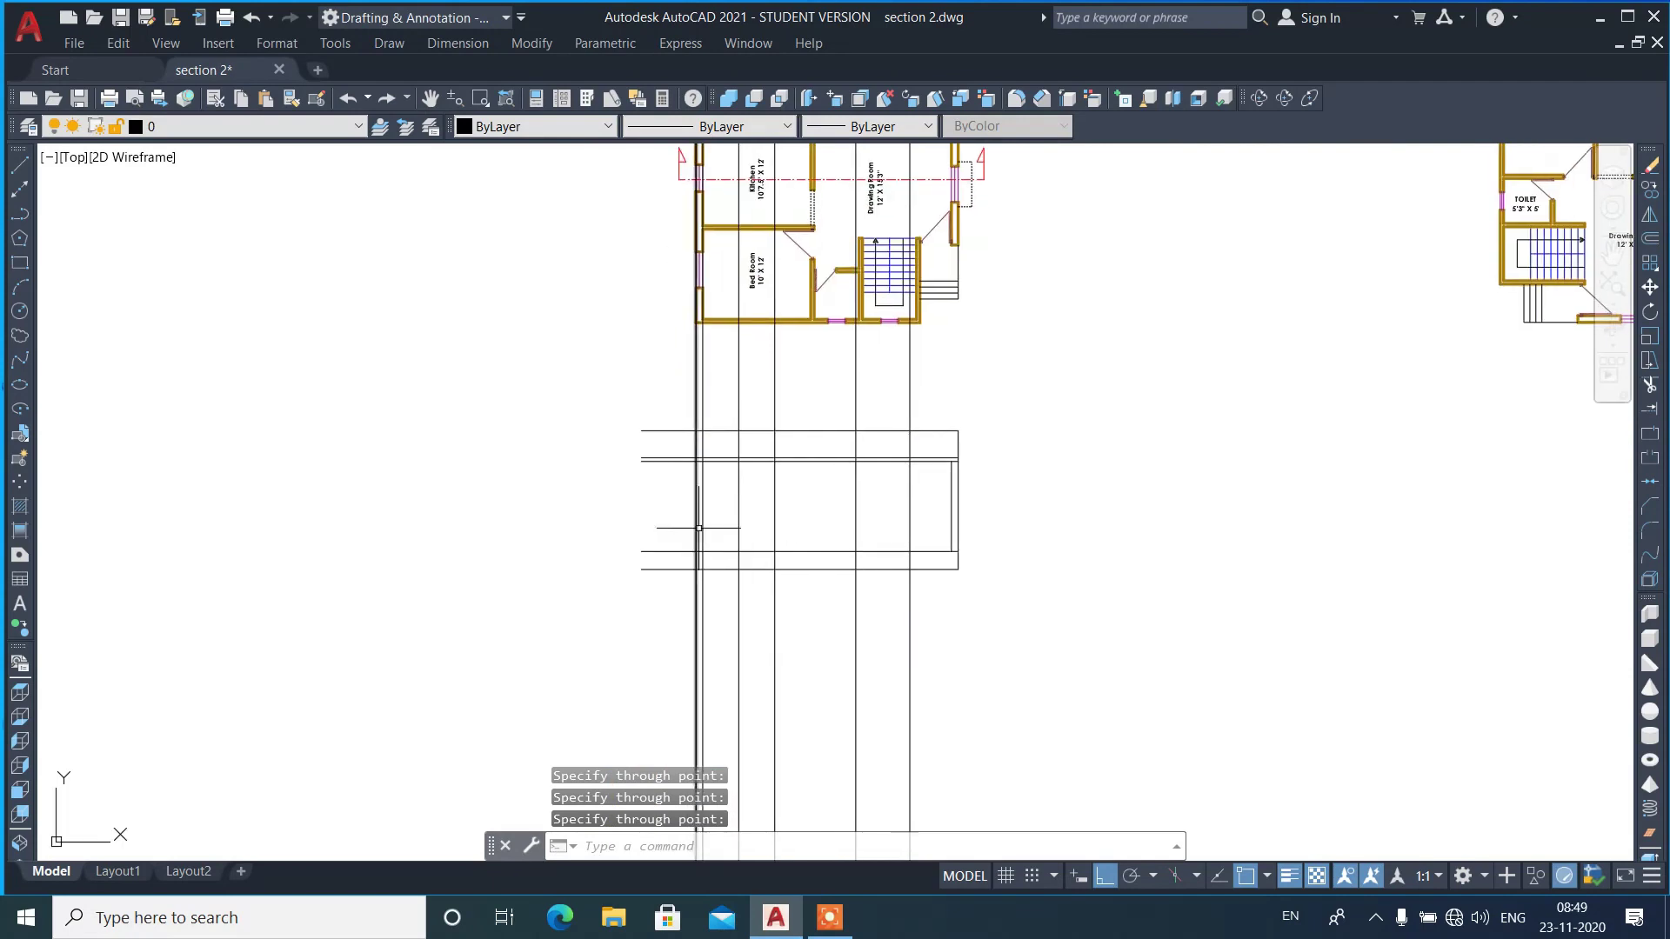
pyautogui.scroll(1, 697, 507)
# - Trim the construction lines left of the vertical cutting edge
pyautogui.press('Return')
pyautogui.click(694, 484)
pyautogui.press('Return')
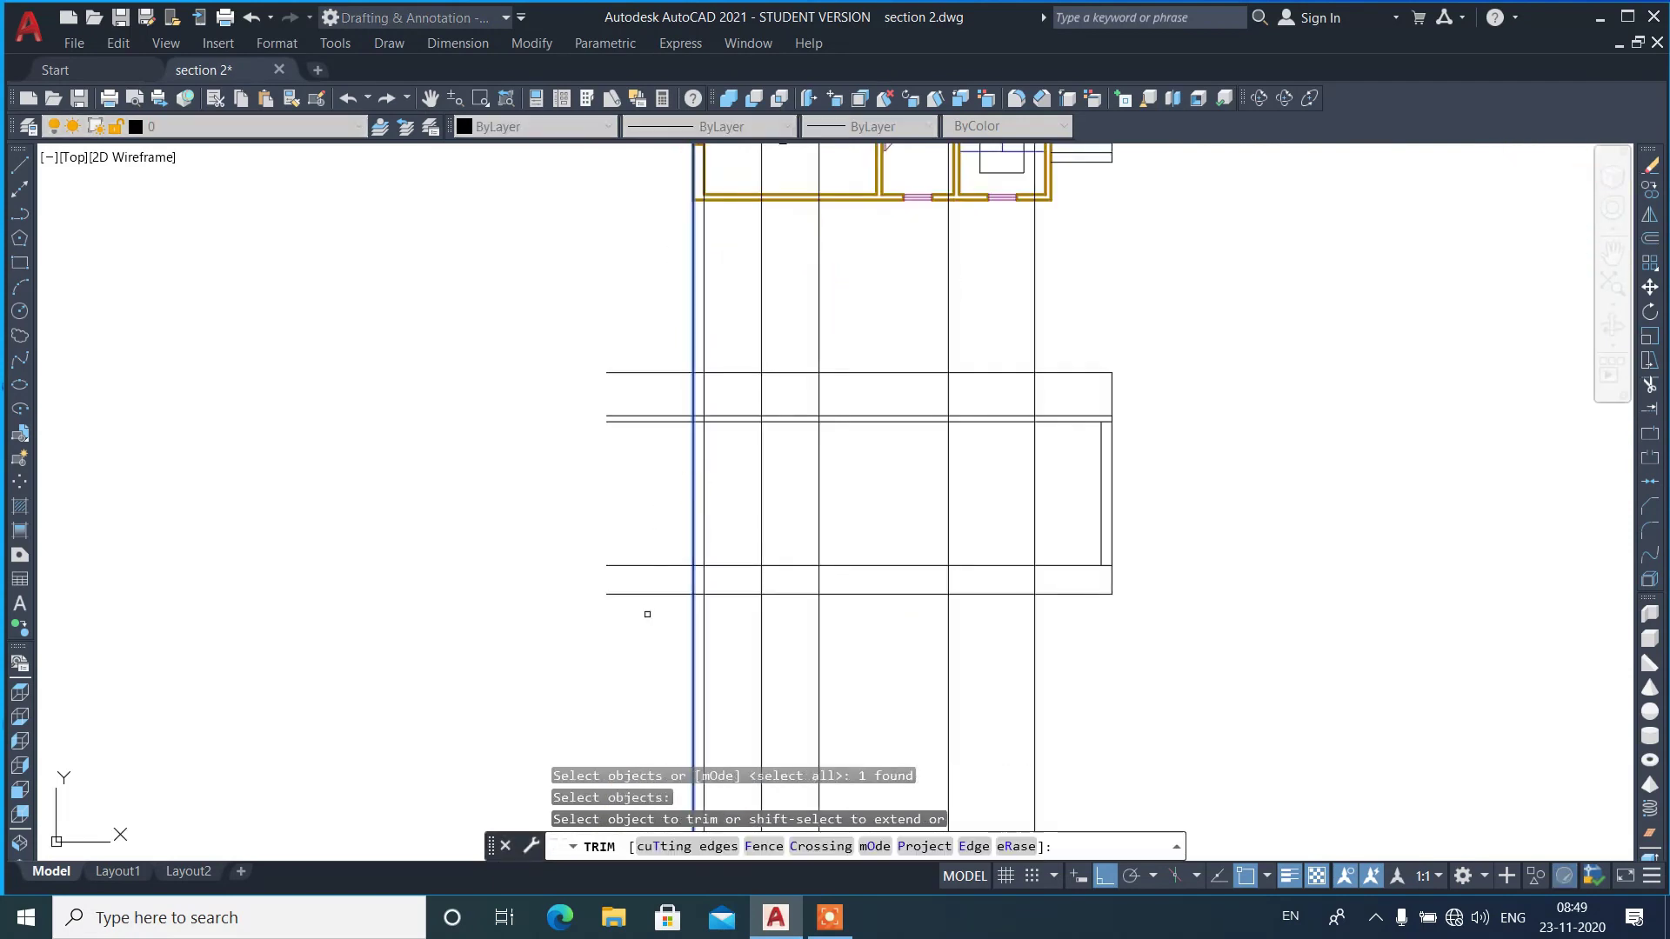
pyautogui.click(603, 417)
pyautogui.click(595, 339)
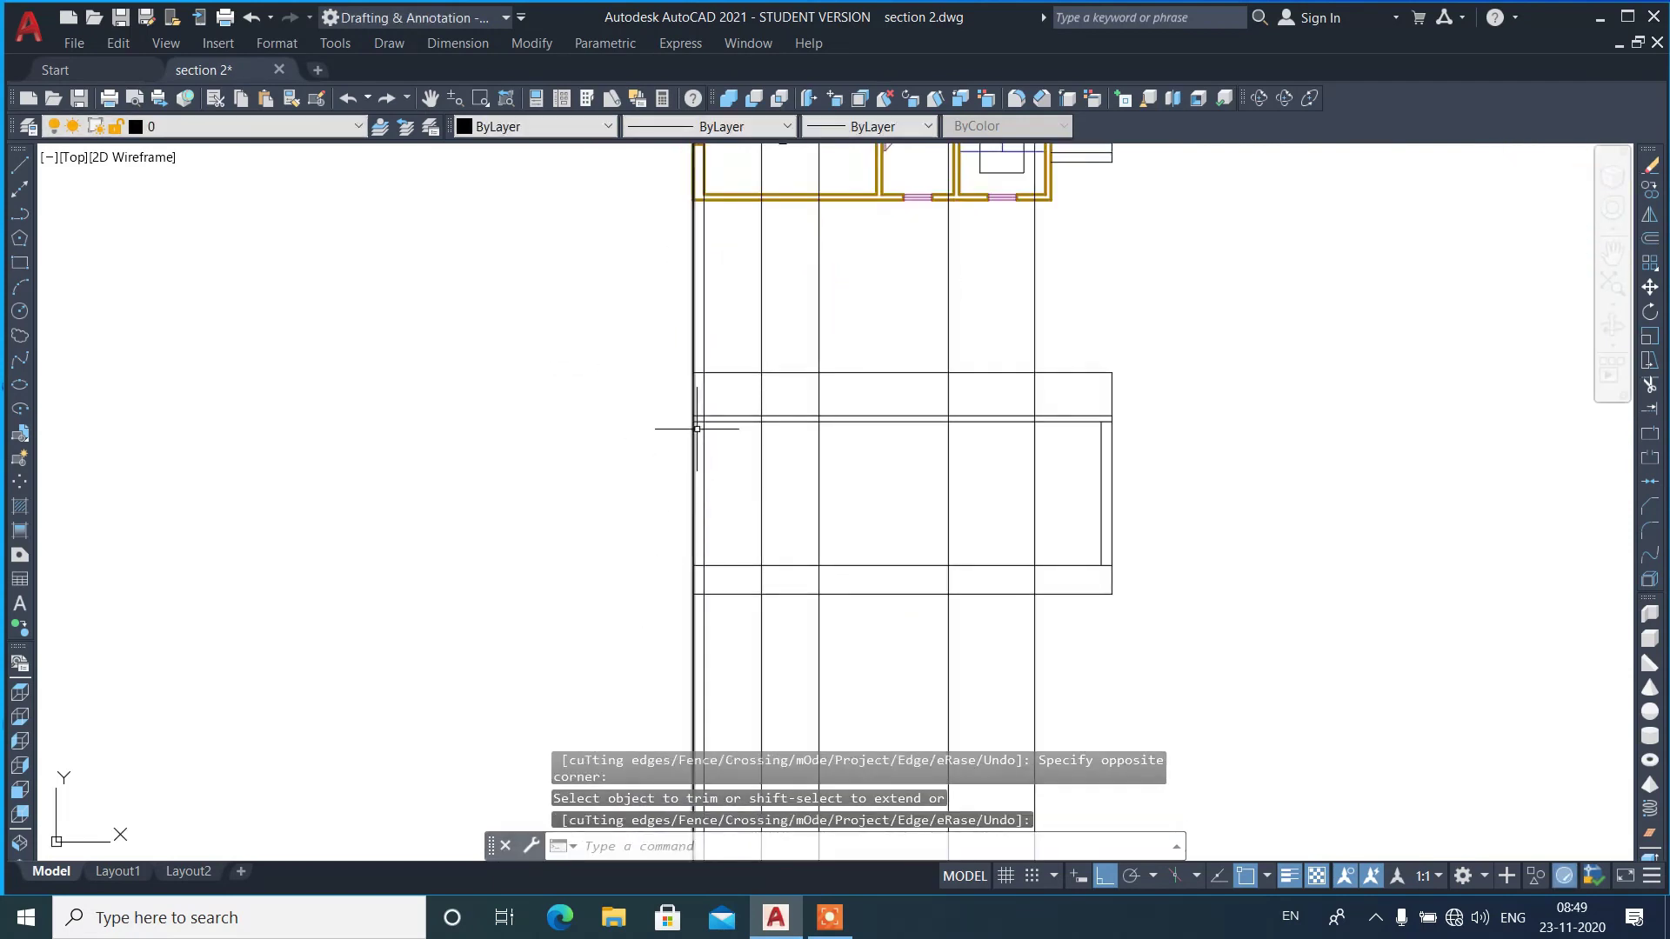
pyautogui.scroll(3, 710, 425)
pyautogui.press('Return')
pyautogui.click(723, 407)
pyautogui.press('Return')
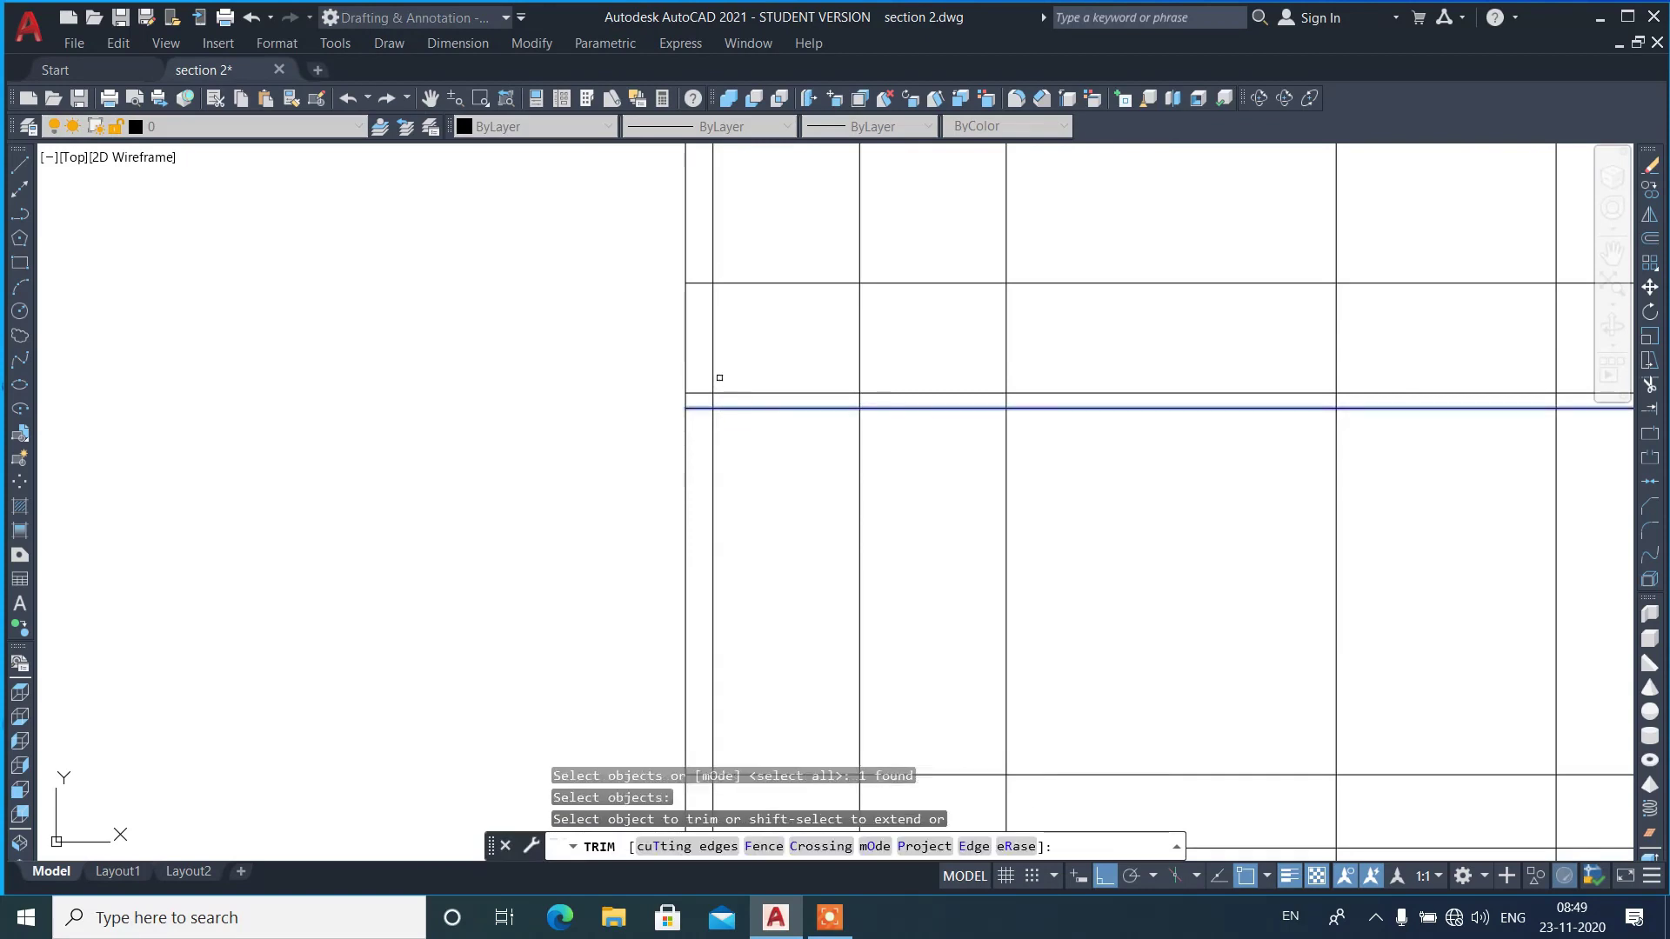
pyautogui.scroll(-3, 713, 371)
pyautogui.press('Escape')
pyautogui.scroll(2, 719, 461)
pyautogui.scroll(1, 719, 455)
# - Cut off the vertical segment below the lower horizontal line
pyautogui.write('tr')
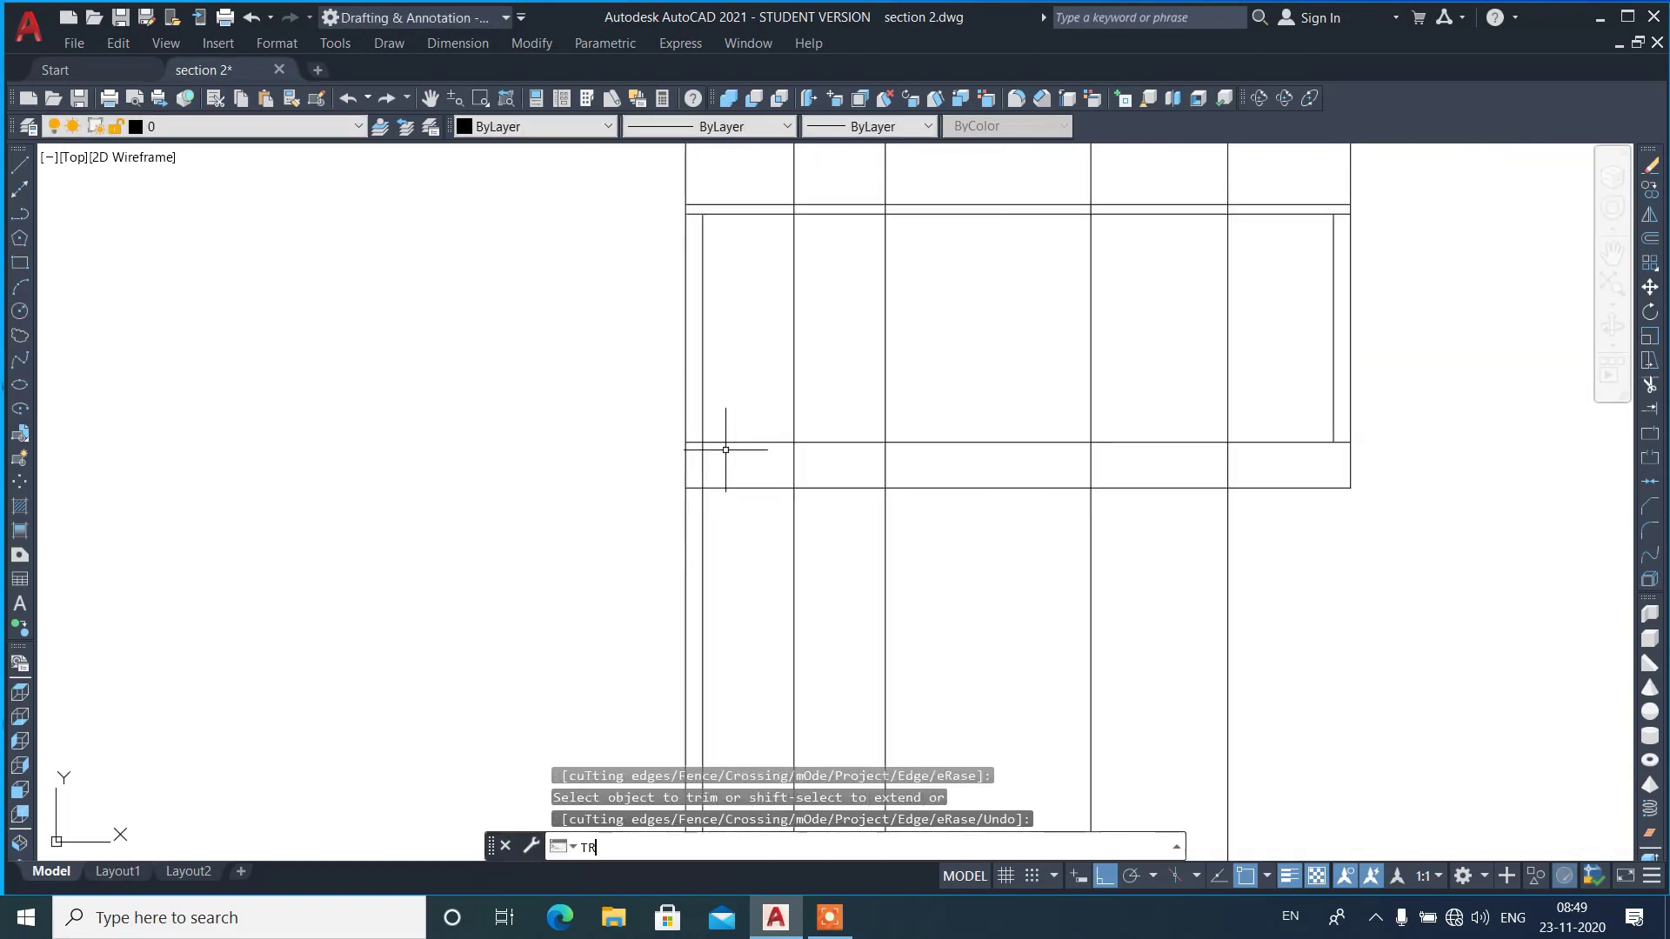
pyautogui.press('Return')
pyautogui.click(717, 442)
pyautogui.press('Return')
pyautogui.click(703, 459)
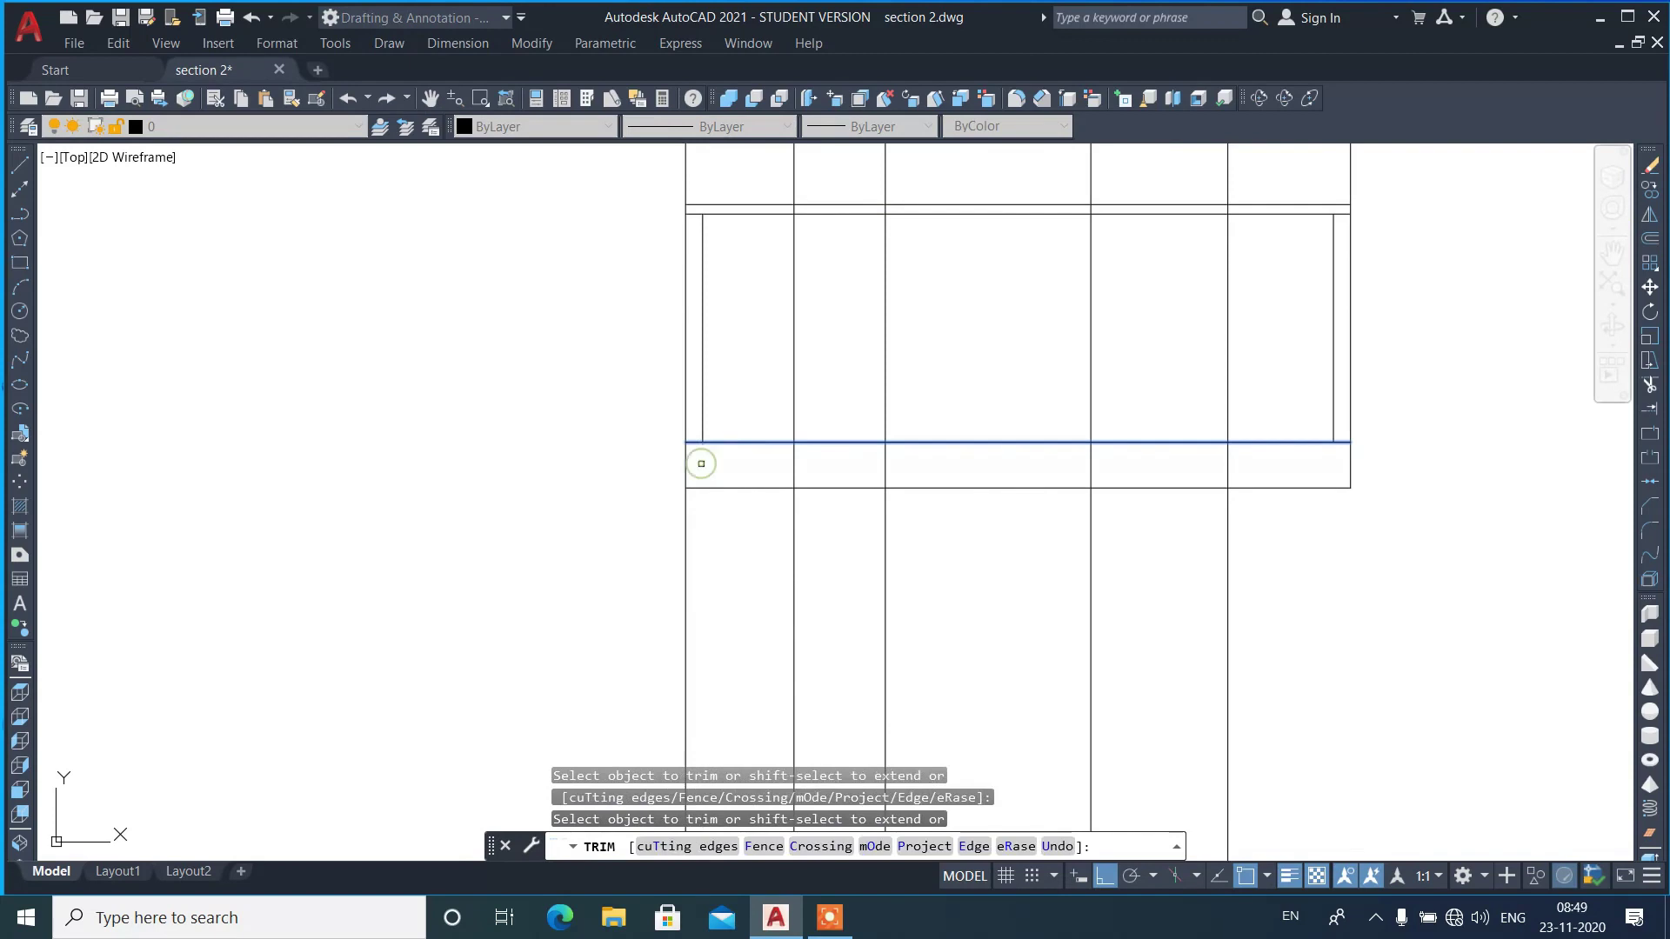
pyautogui.press('Return')
pyautogui.scroll(-2, 633, 541)
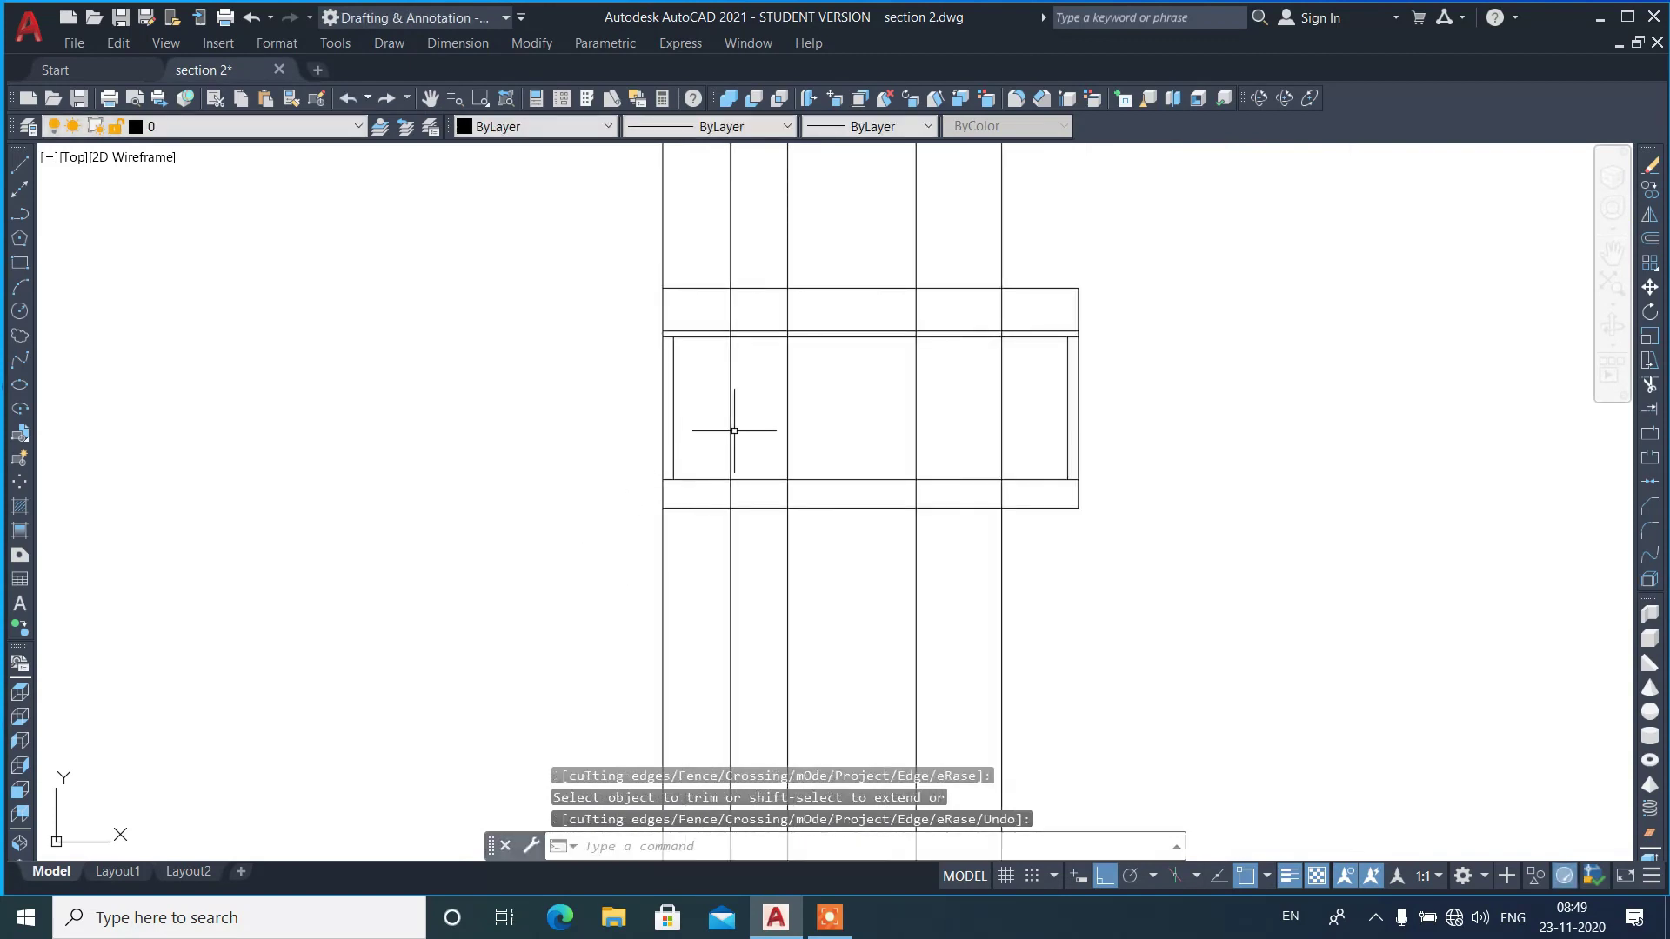
pyautogui.write('T')
# - Trim the vertical lines below the plinth's bottom line, including the long line under the section
pyautogui.press('Return')
pyautogui.click(898, 479)
pyautogui.press('Return')
pyautogui.click(1074, 491)
pyautogui.click(697, 488)
pyautogui.press('Return')
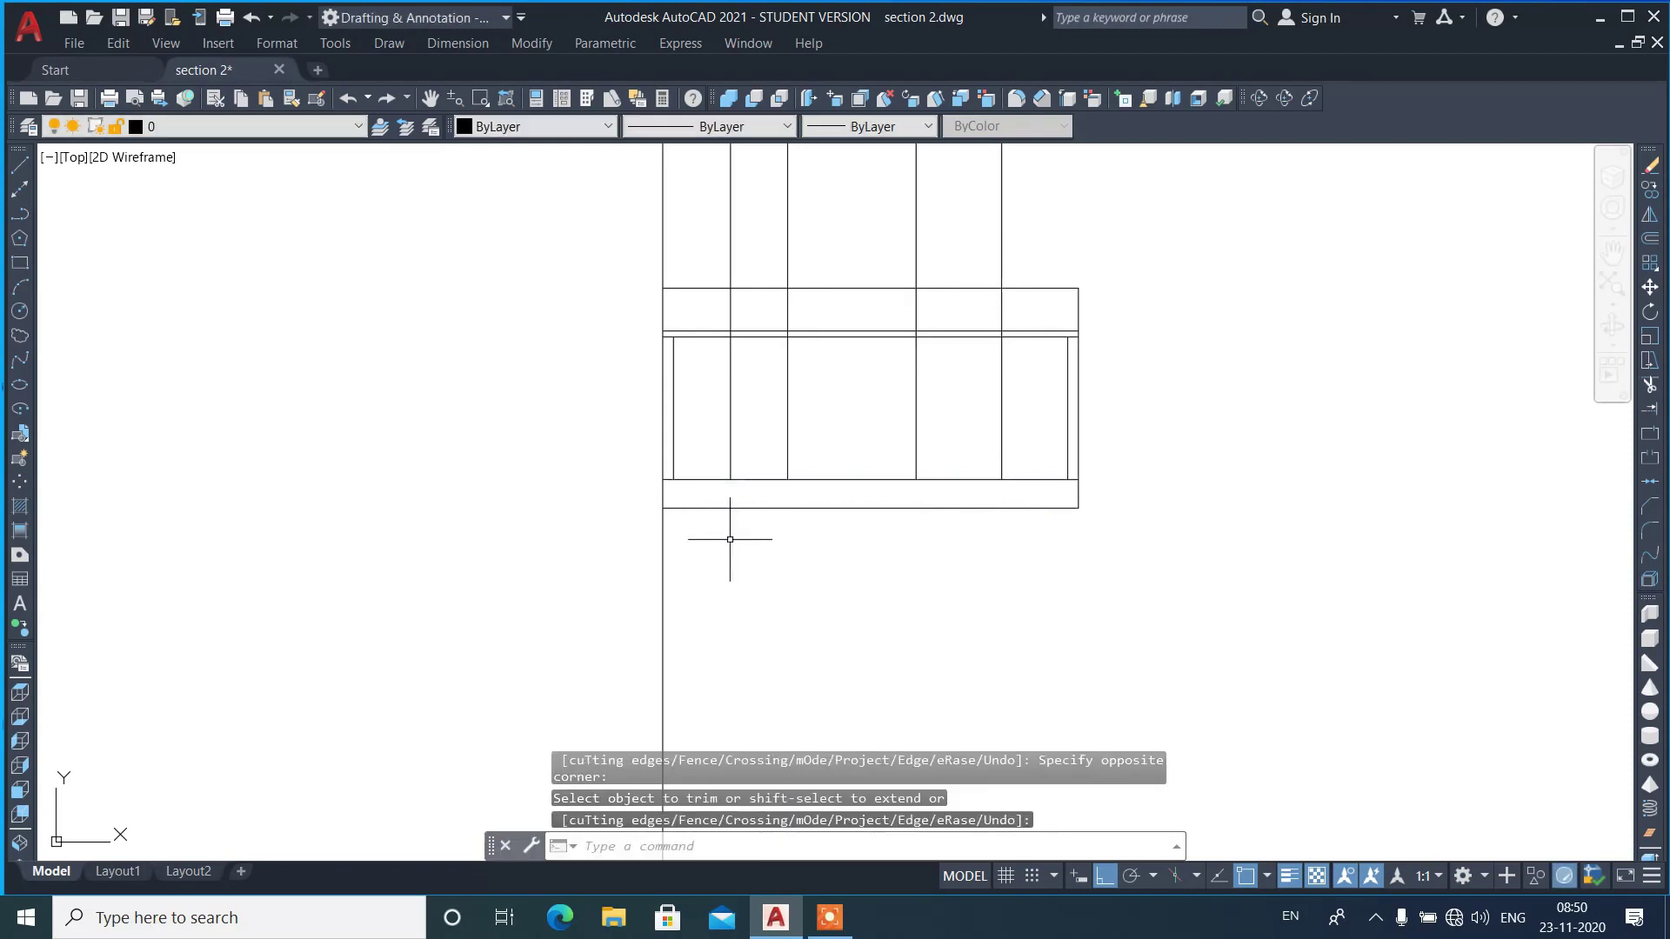
pyautogui.write('tr')
pyautogui.press('Return')
pyautogui.press('Return')
pyautogui.click(664, 541)
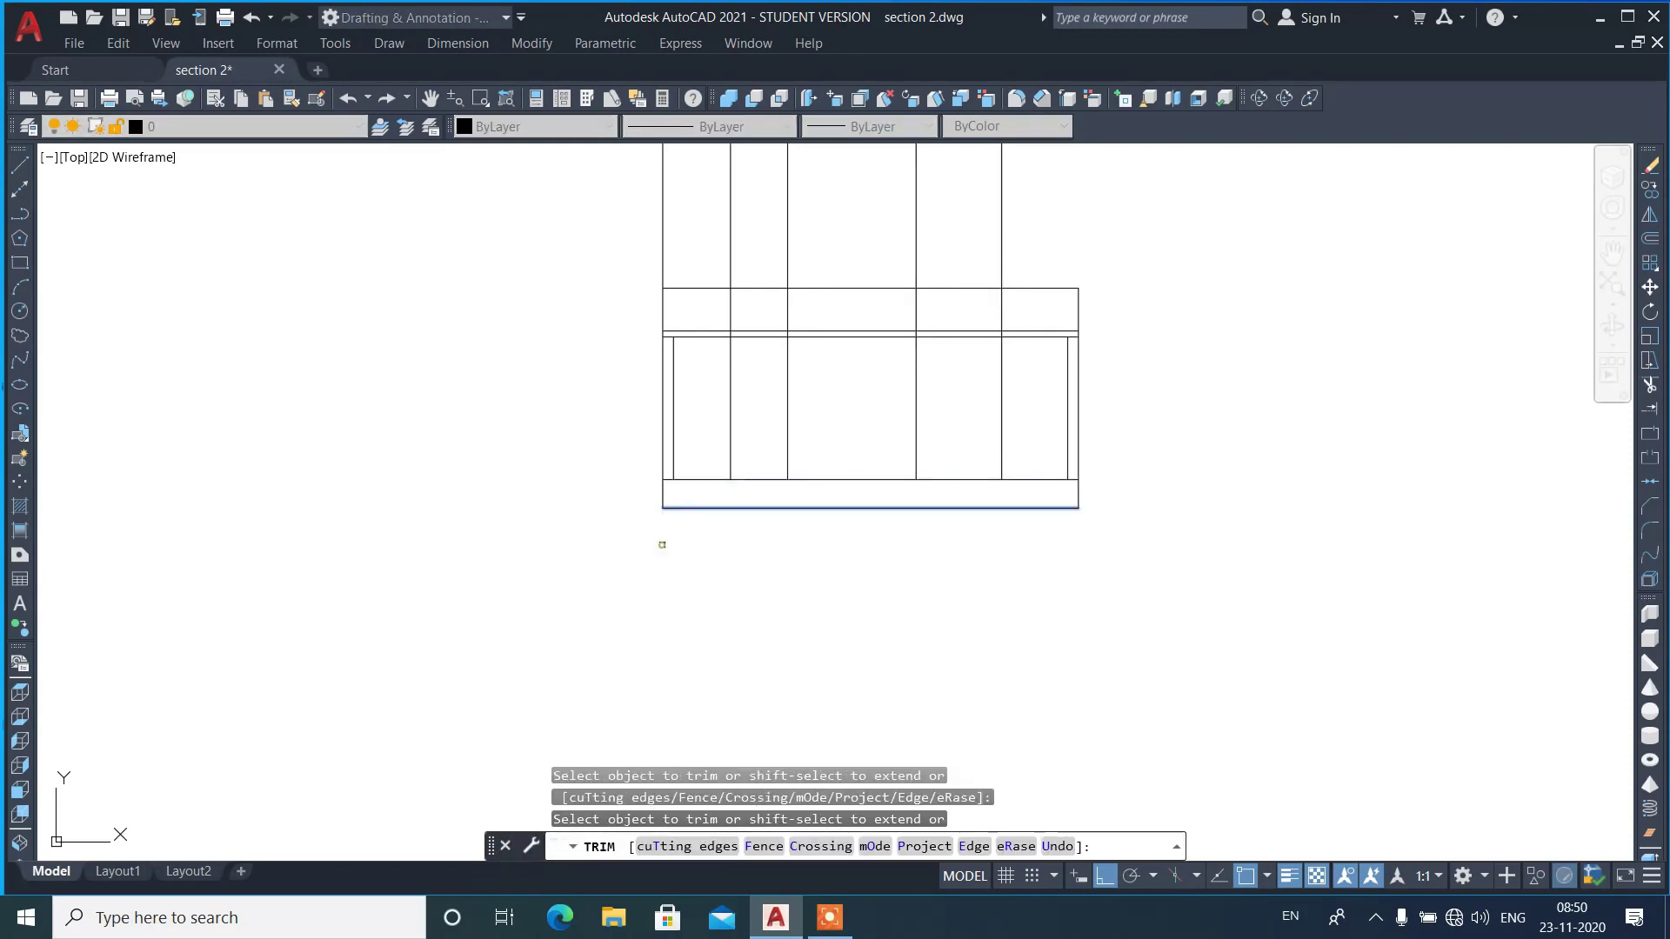
# - Clear the vertical lines crossing the slab band and the leftovers above the slab top
pyautogui.press('Return')
pyautogui.scroll(2, 857, 299)
pyautogui.write('tr')
pyautogui.press('Return')
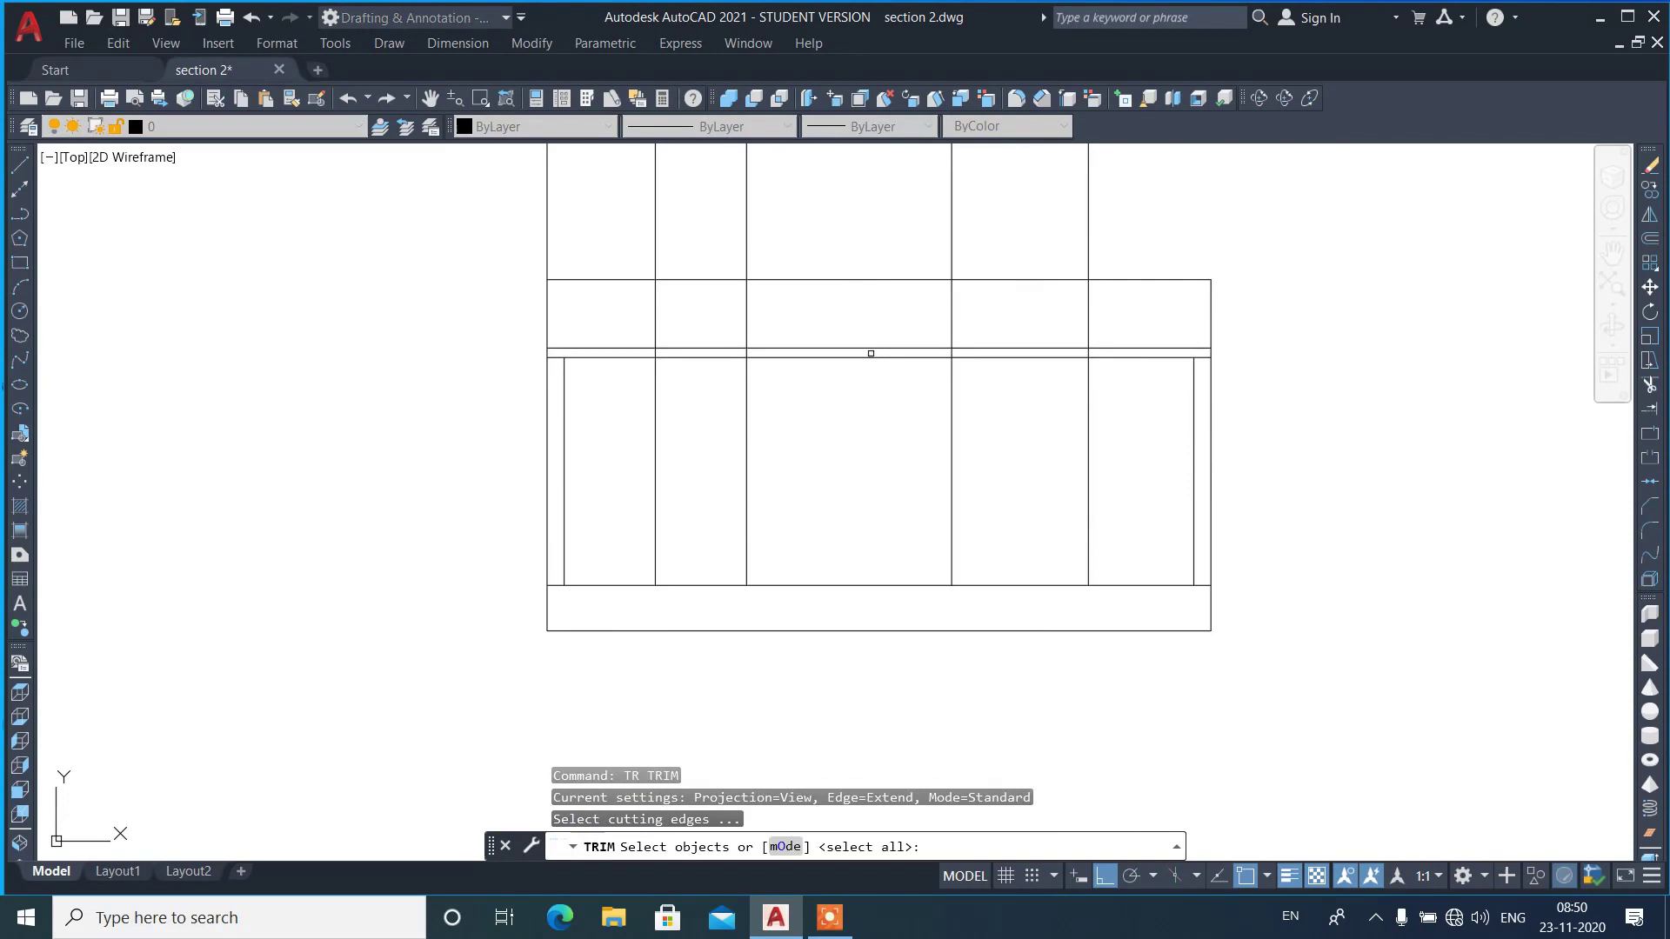
pyautogui.click(869, 357)
pyautogui.press('Return')
pyautogui.click(1110, 318)
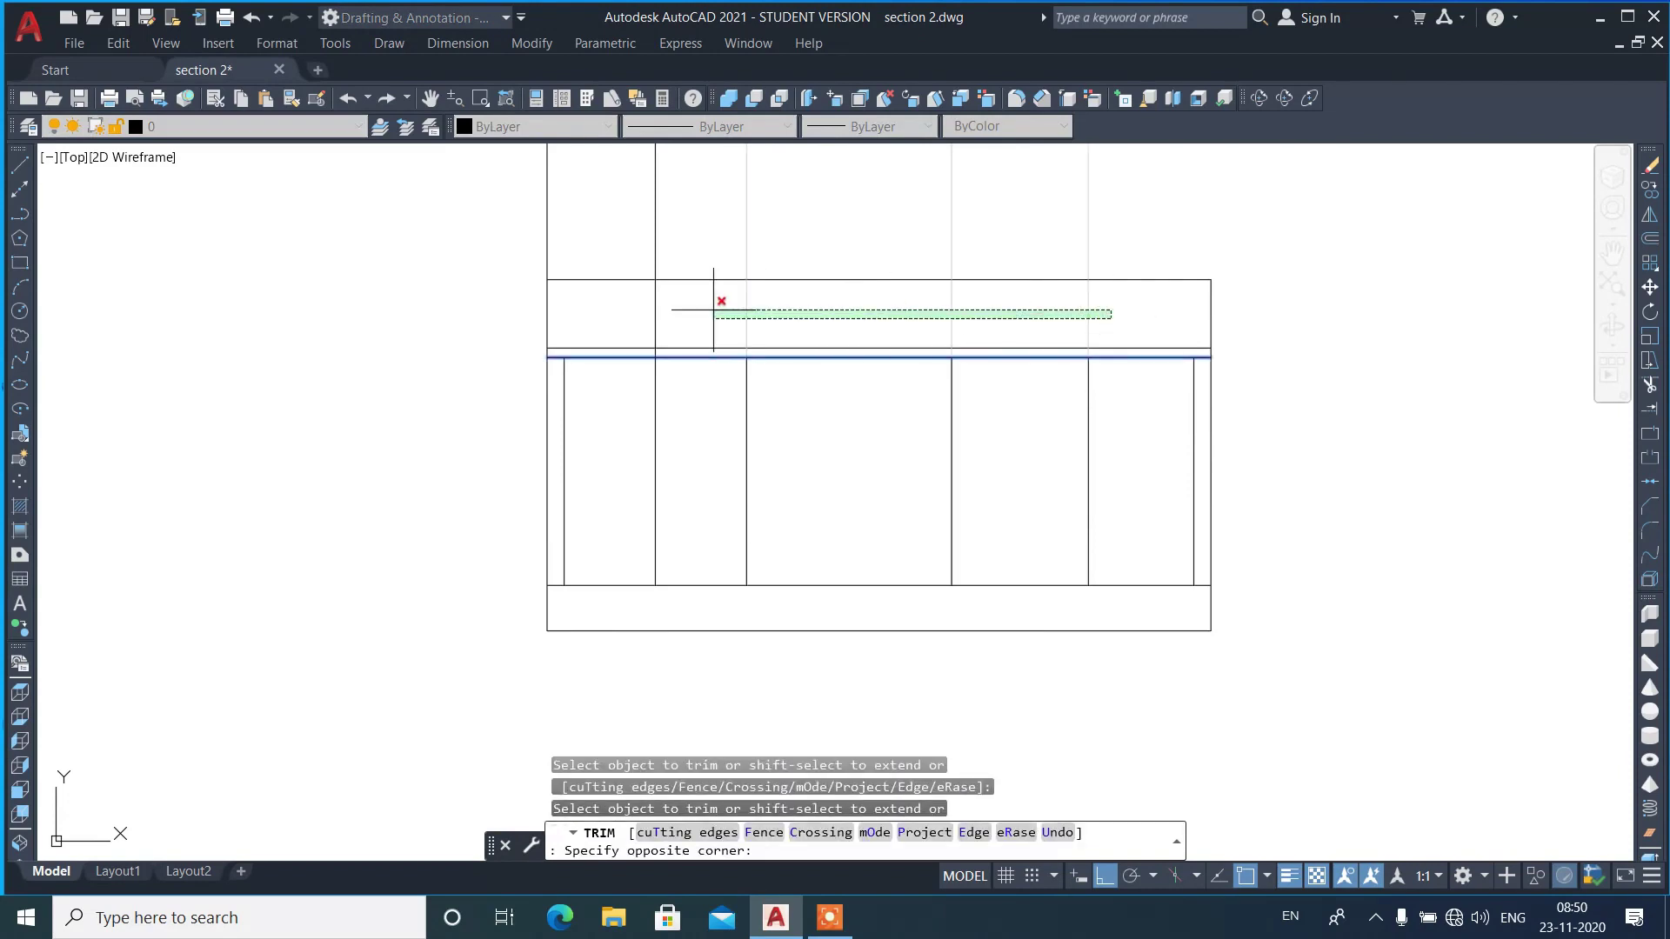
pyautogui.click(646, 294)
pyautogui.write('t')
pyautogui.press('Return')
pyautogui.click(581, 280)
pyautogui.press('Return')
pyautogui.click(570, 235)
pyautogui.click(507, 227)
pyautogui.press('Return')
pyautogui.scroll(-2, 820, 548)
pyautogui.scroll(-2, 825, 544)
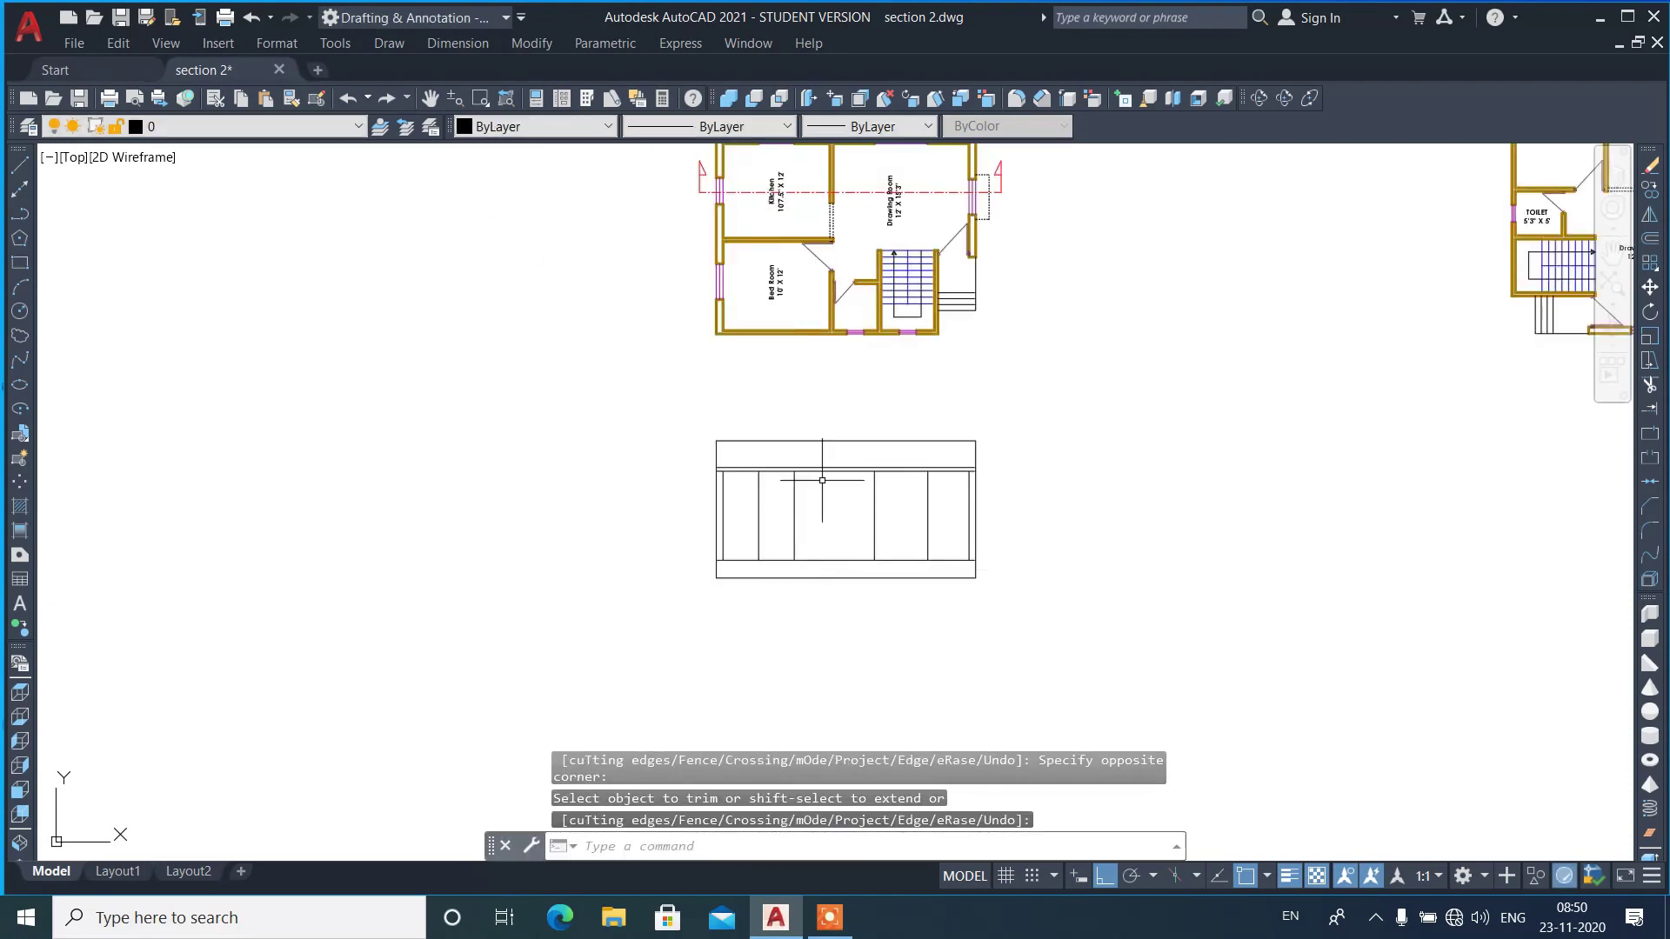
pyautogui.scroll(4, 816, 536)
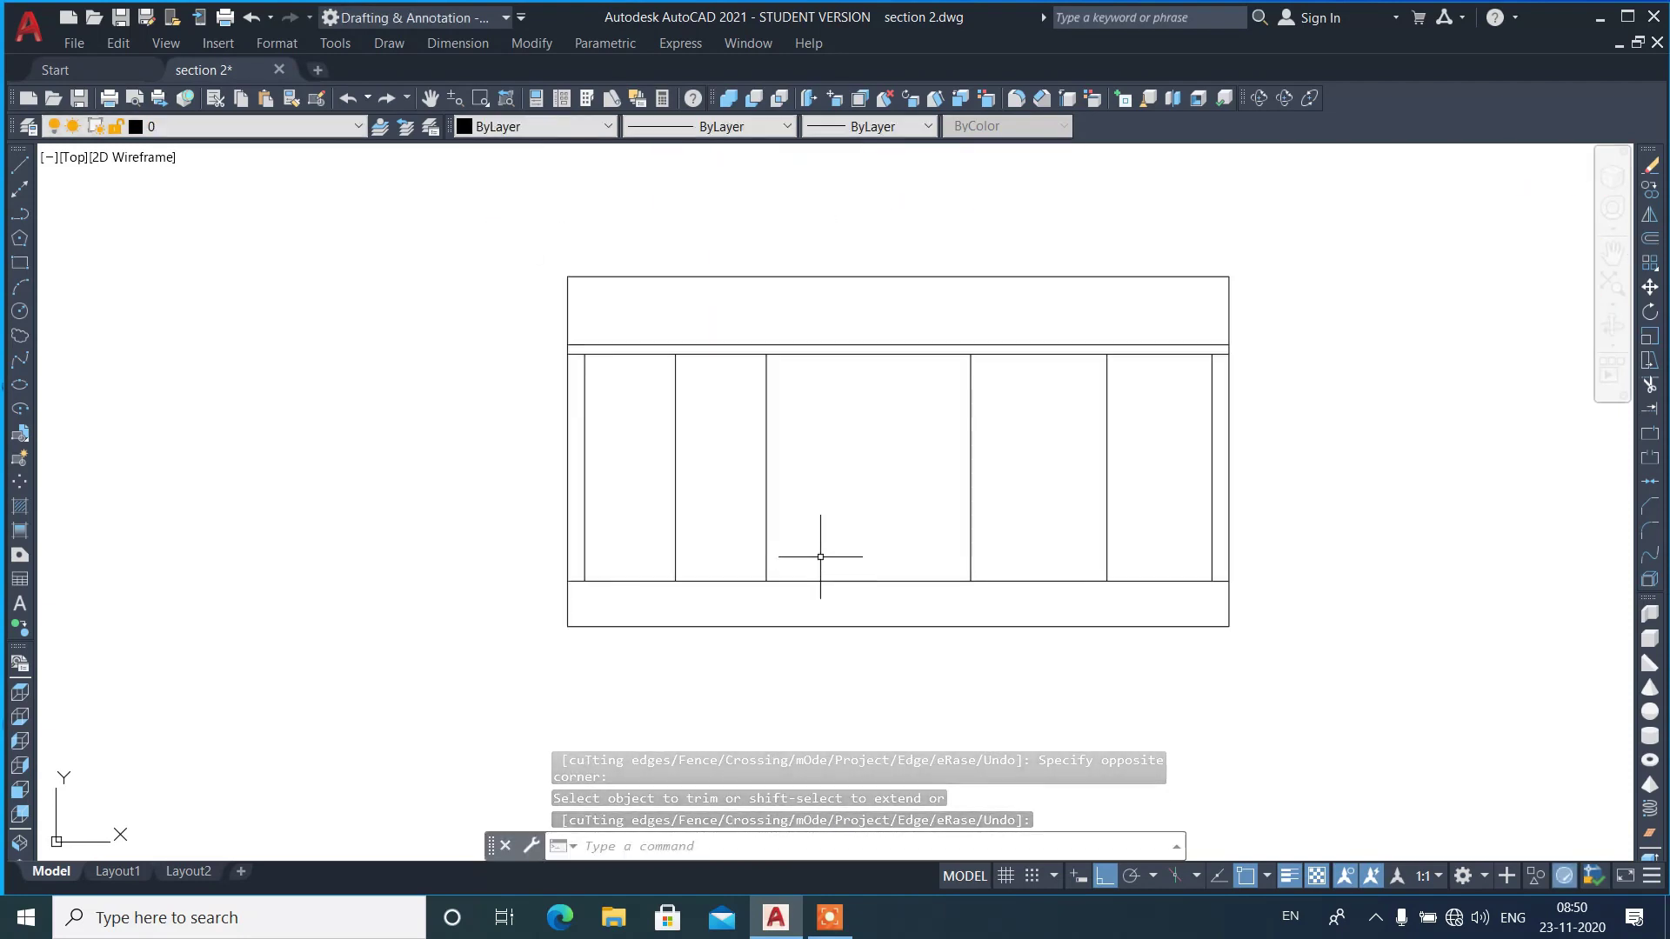
pyautogui.write('o')
pyautogui.press('Return')
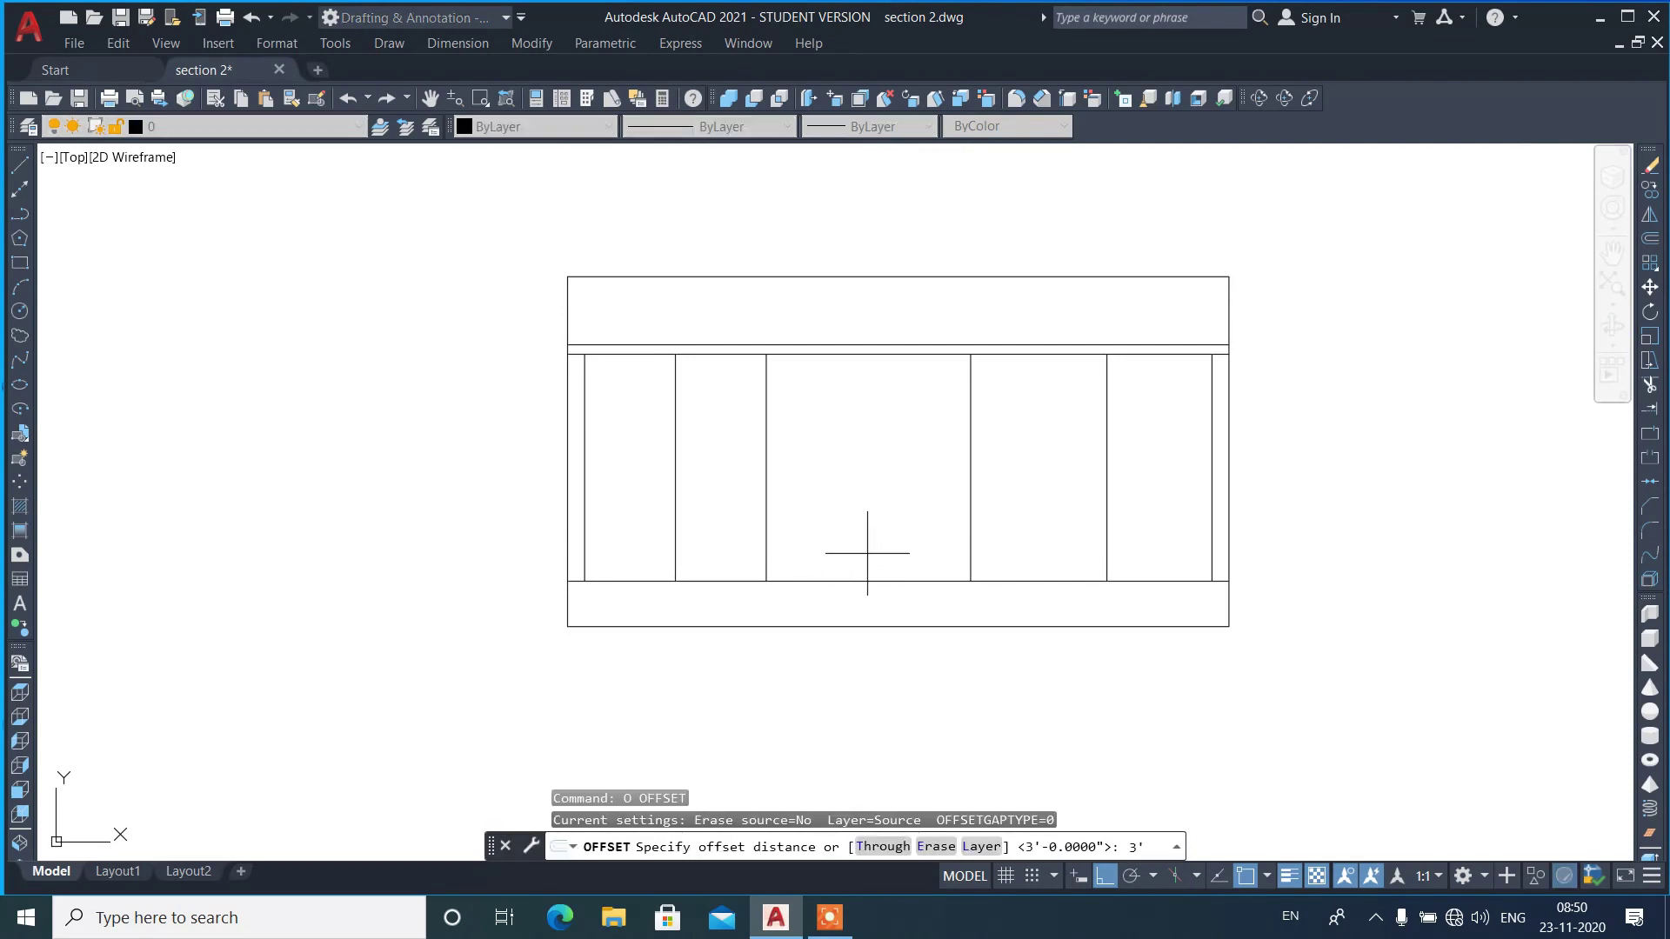
# - Offset the bottom wall line 3' upward and the slab underside line 3' downward
pyautogui.press('Return')
pyautogui.click(864, 581)
pyautogui.click(858, 527)
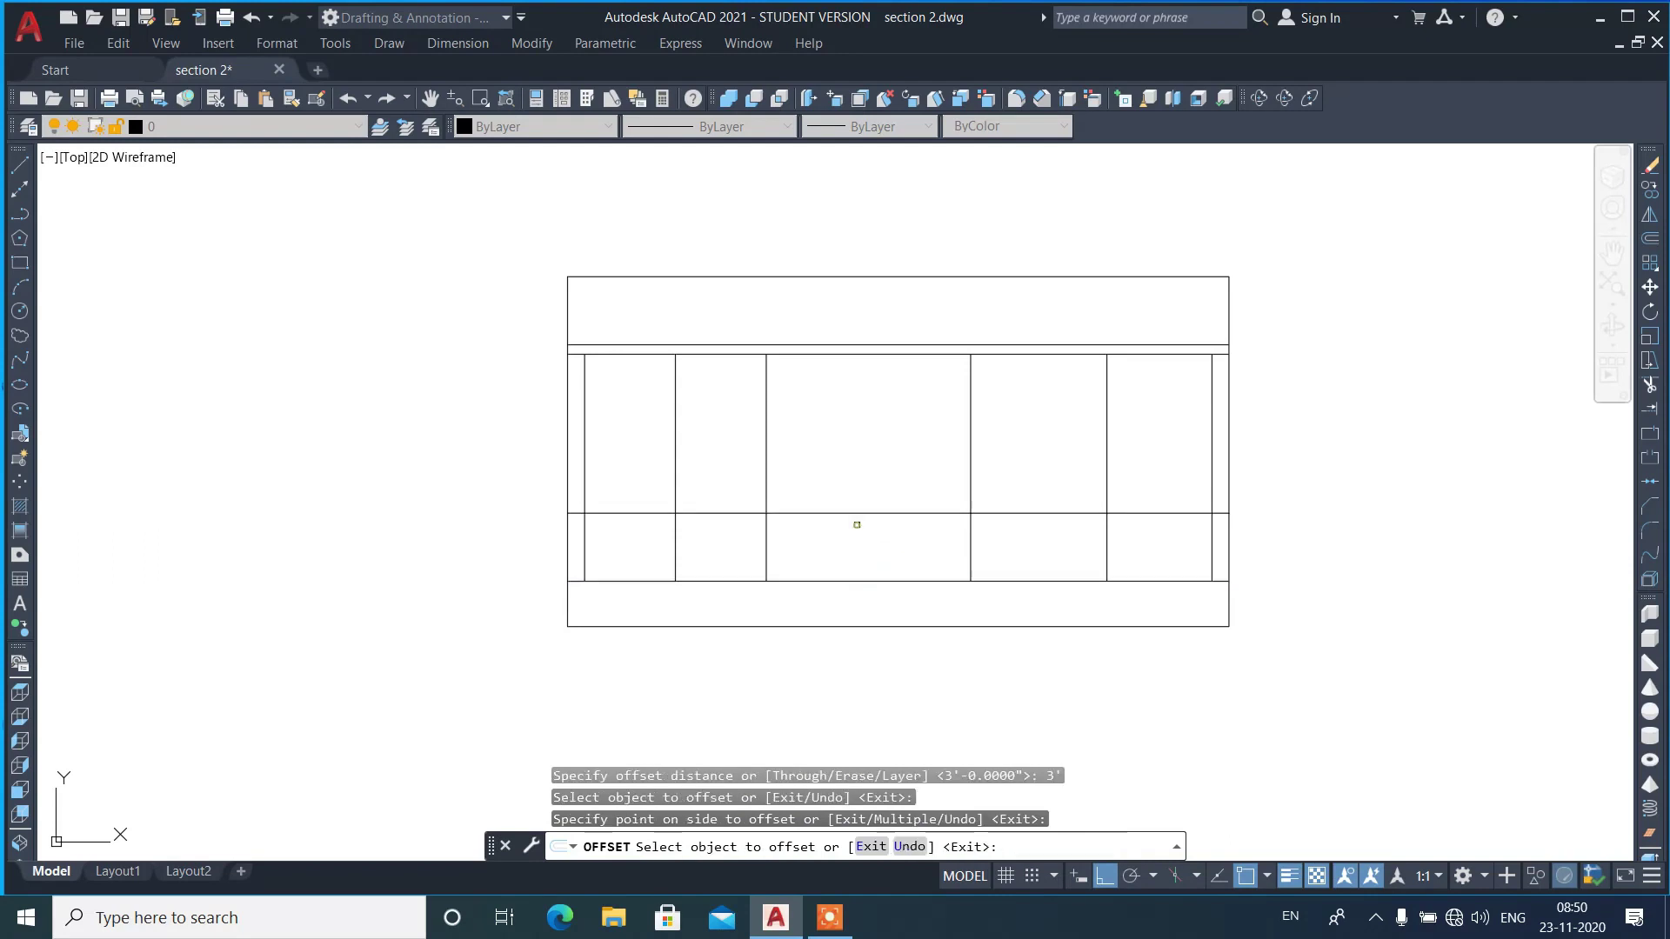
pyautogui.click(863, 355)
pyautogui.click(861, 391)
pyautogui.press('Return')
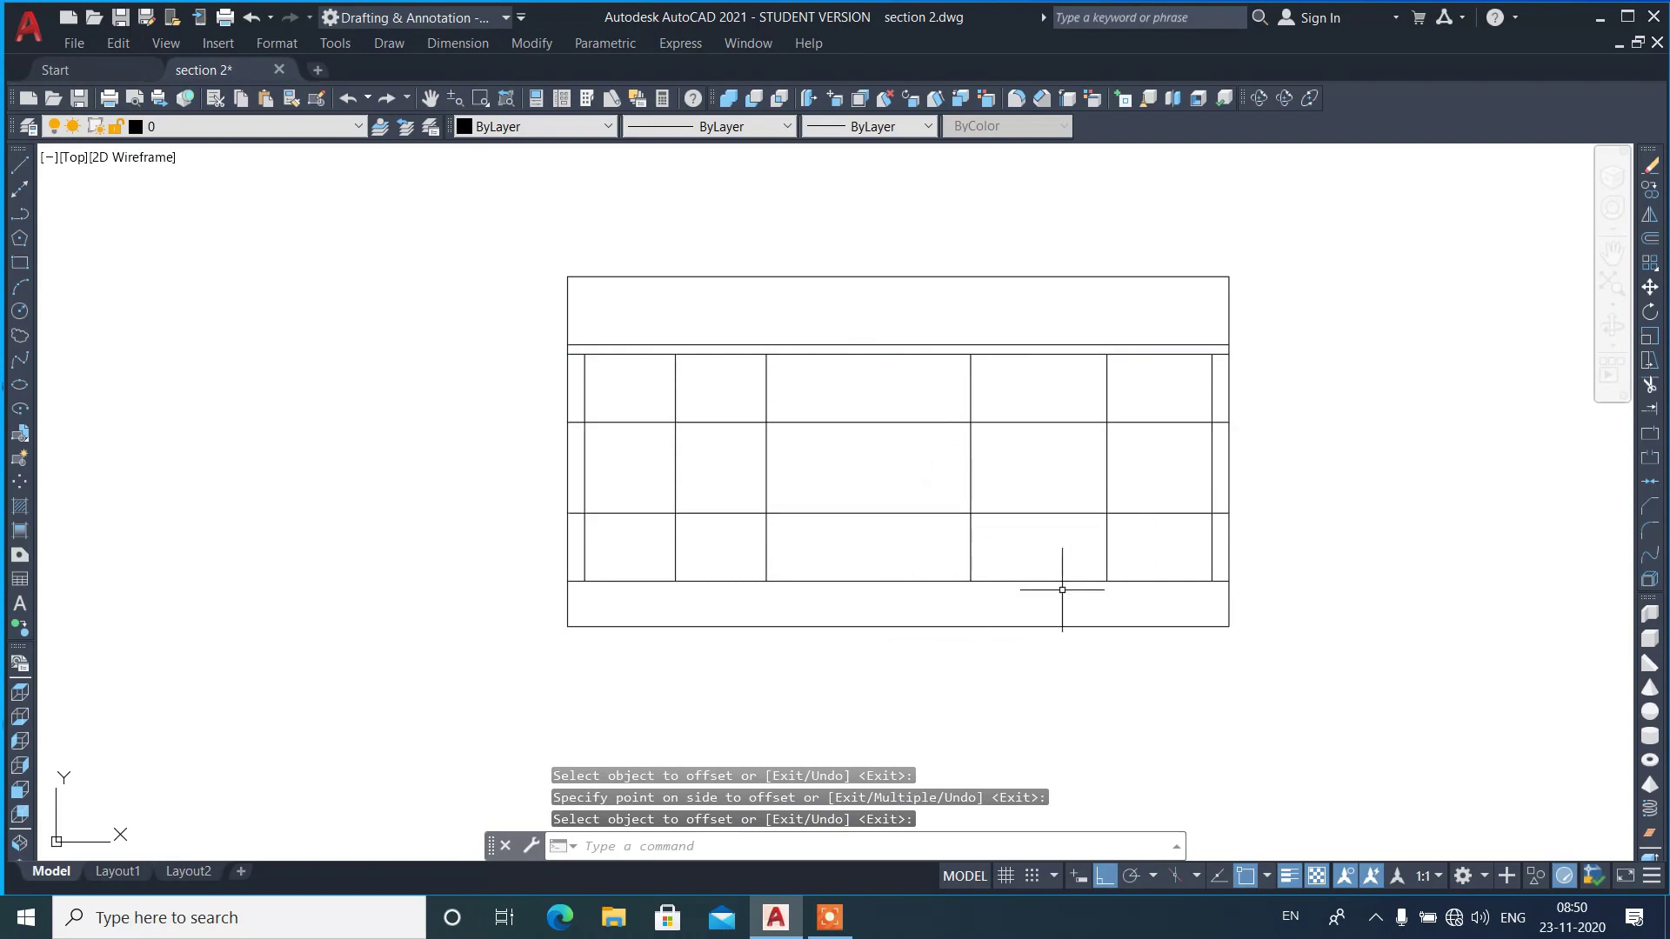
pyautogui.scroll(-2, 624, 398)
pyautogui.scroll(2, 634, 417)
pyautogui.scroll(2, 664, 466)
pyautogui.write('REC')
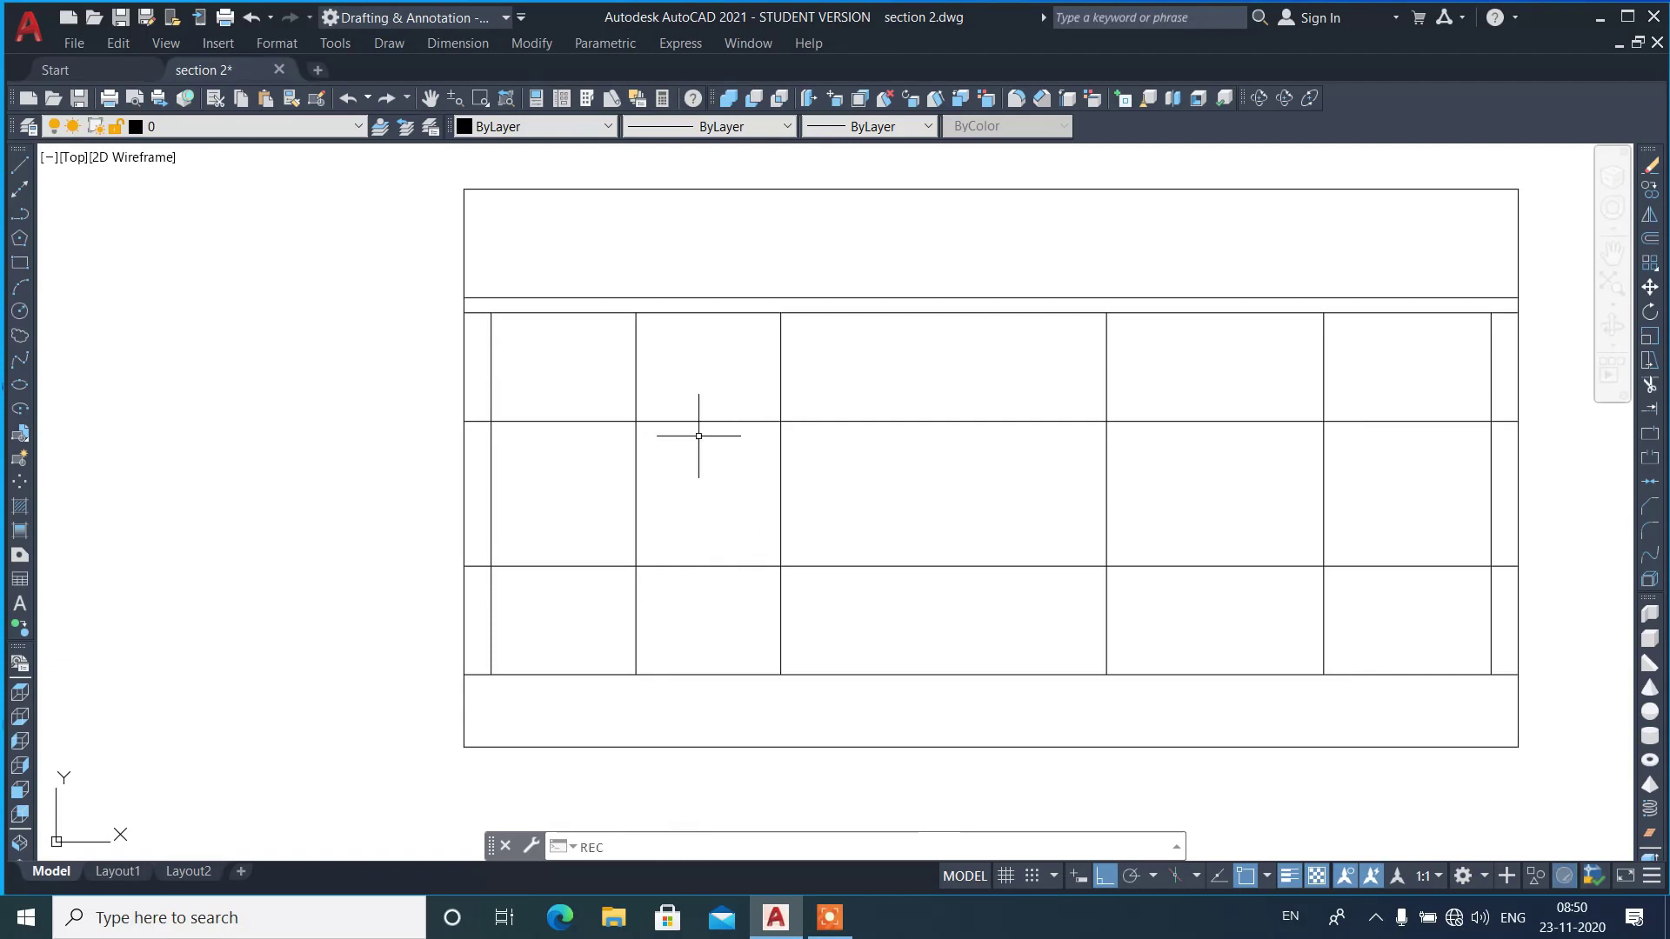
pyautogui.press('Return')
pyautogui.click(636, 422)
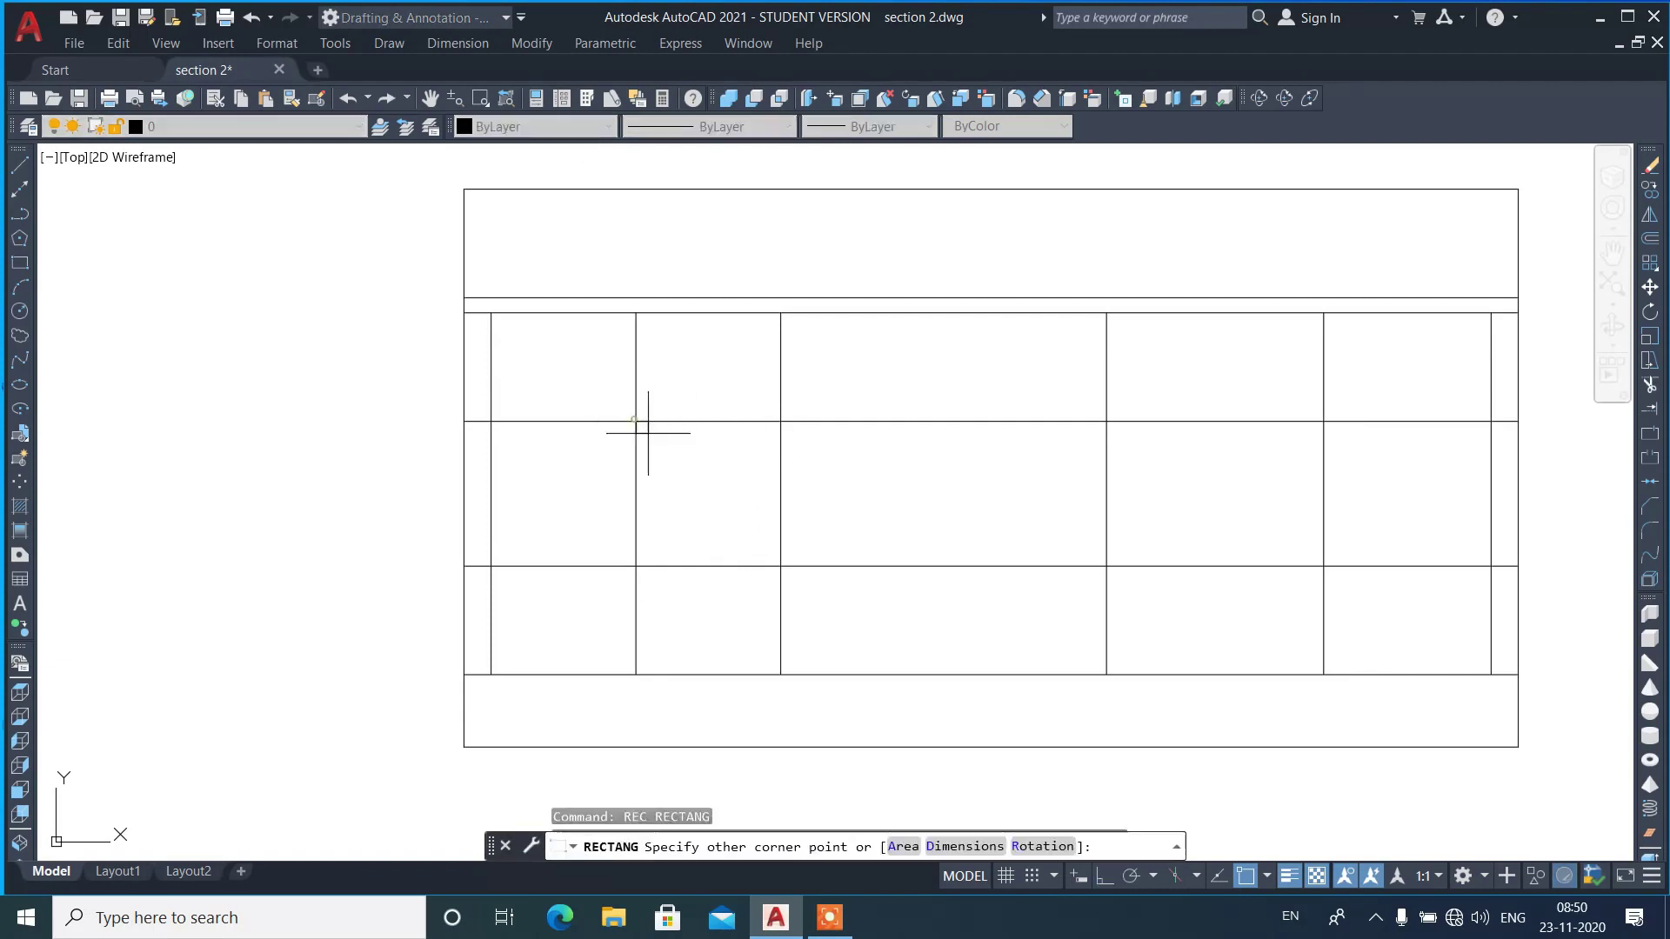
# - Draw a window frame rectangle in the cell and offset it 3 inward
pyautogui.click(780, 566)
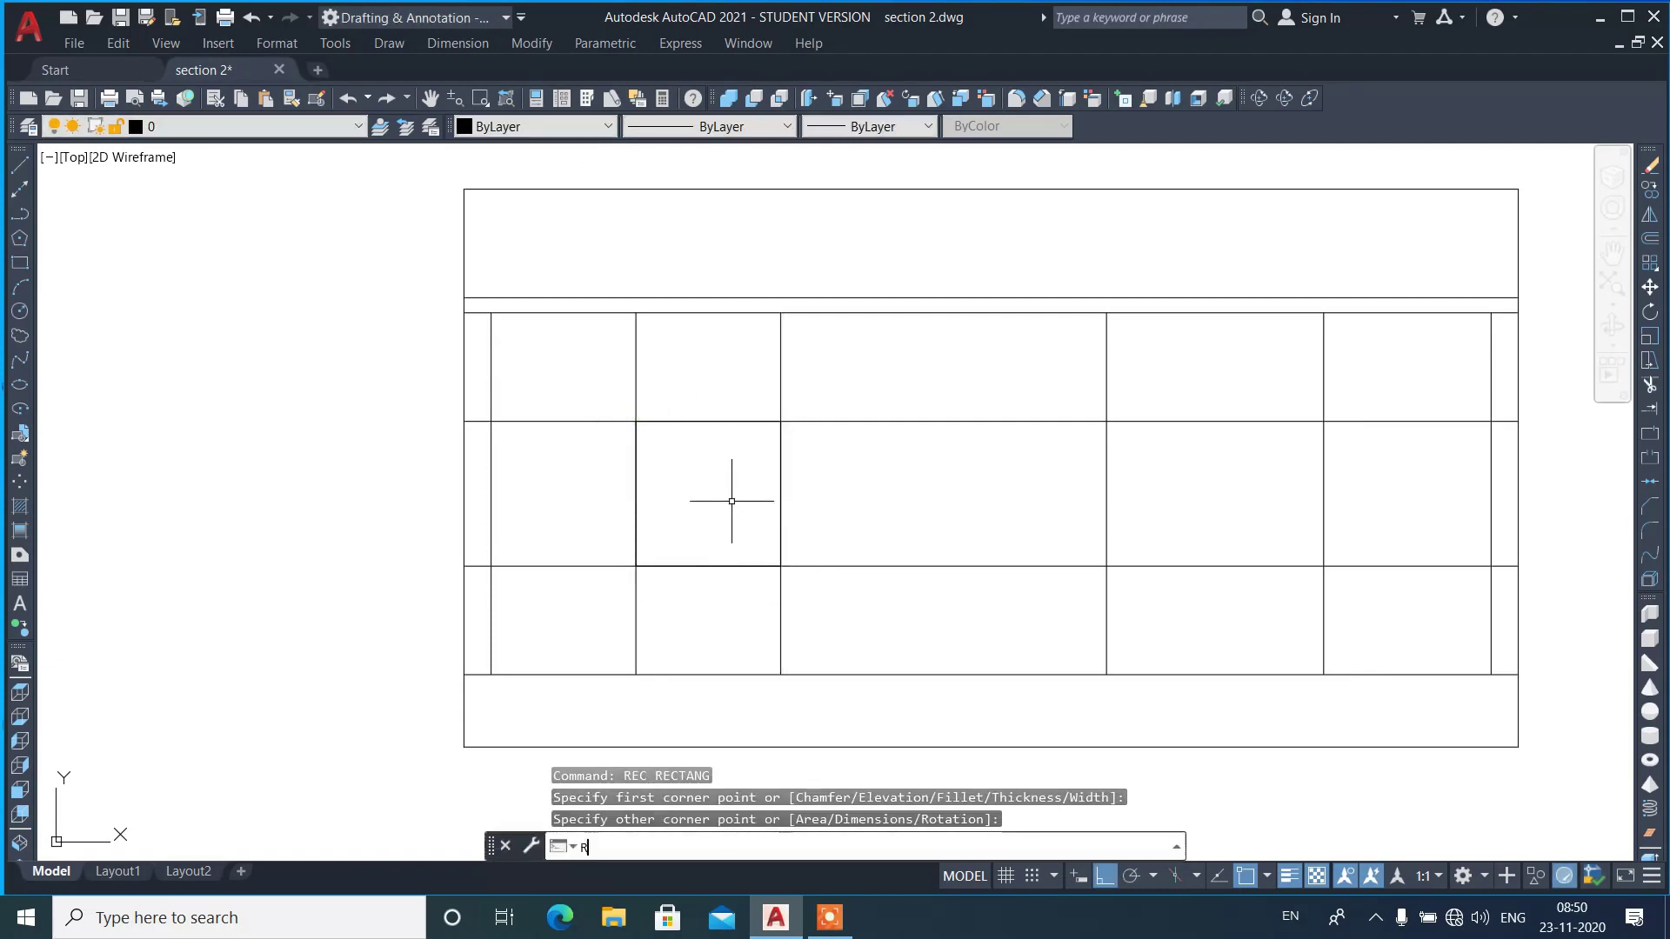
pyautogui.write('rec')
pyautogui.press('Return')
pyautogui.click(635, 421)
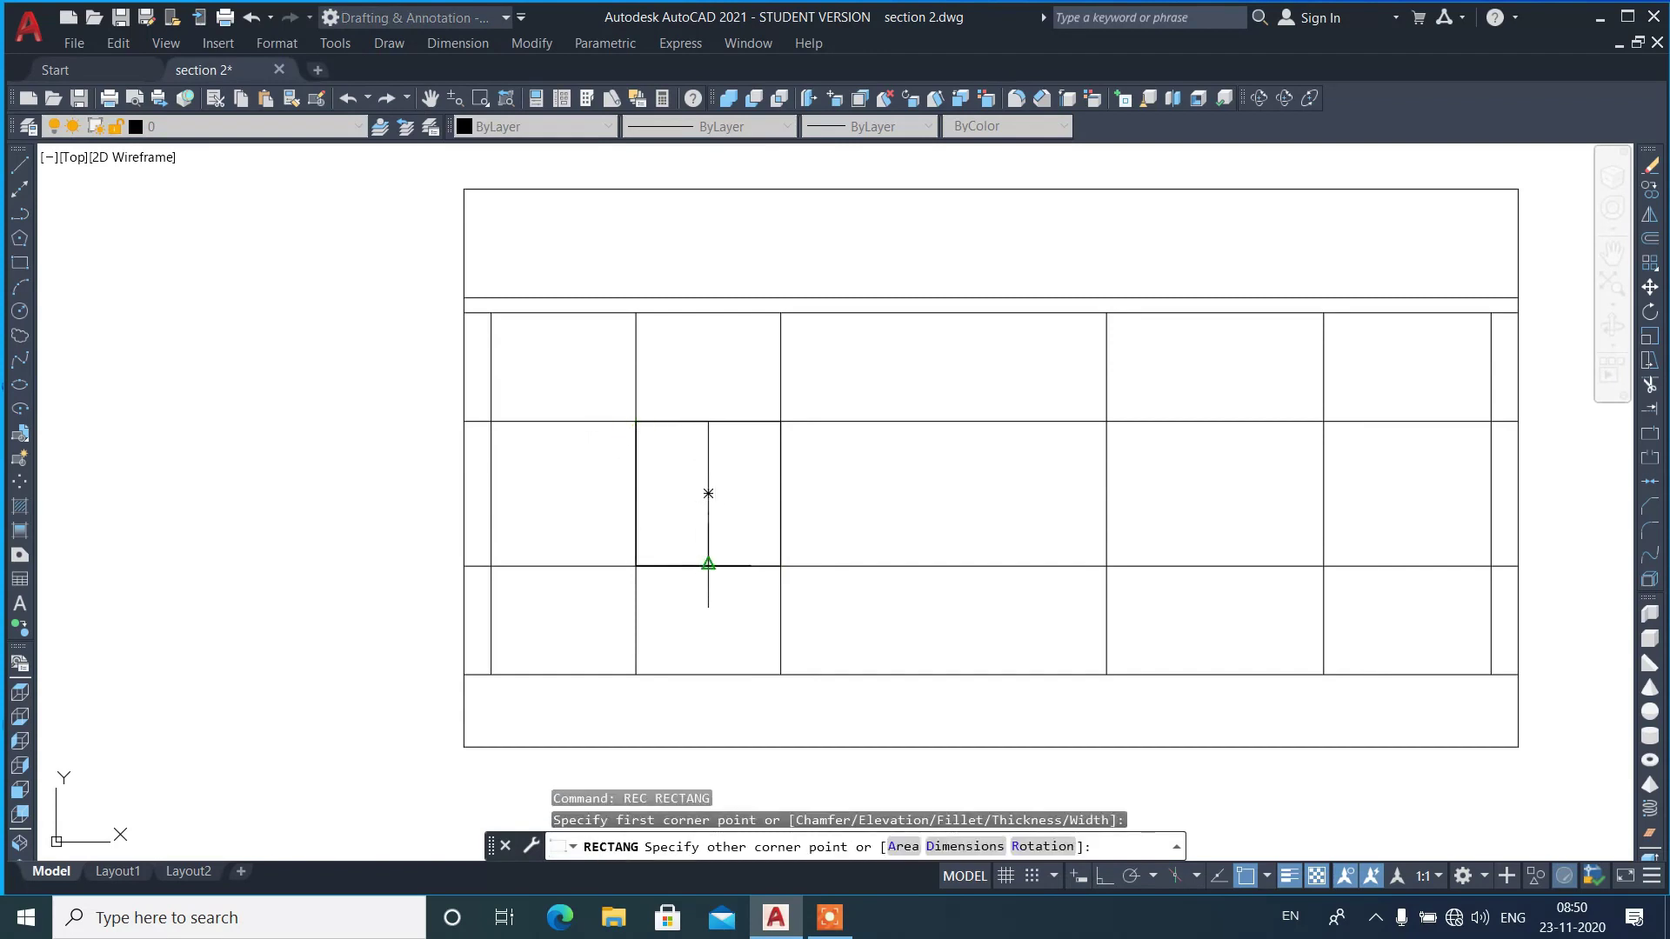
pyautogui.click(708, 493)
pyautogui.scroll(2, 728, 526)
pyautogui.write('o')
pyautogui.press('Return')
pyautogui.write('3')
pyautogui.press('Return')
pyautogui.click(697, 487)
pyautogui.press('Return')
# - Mirror the window frame to form a second shutter, keeping the original, then regenerate
pyautogui.click(709, 509)
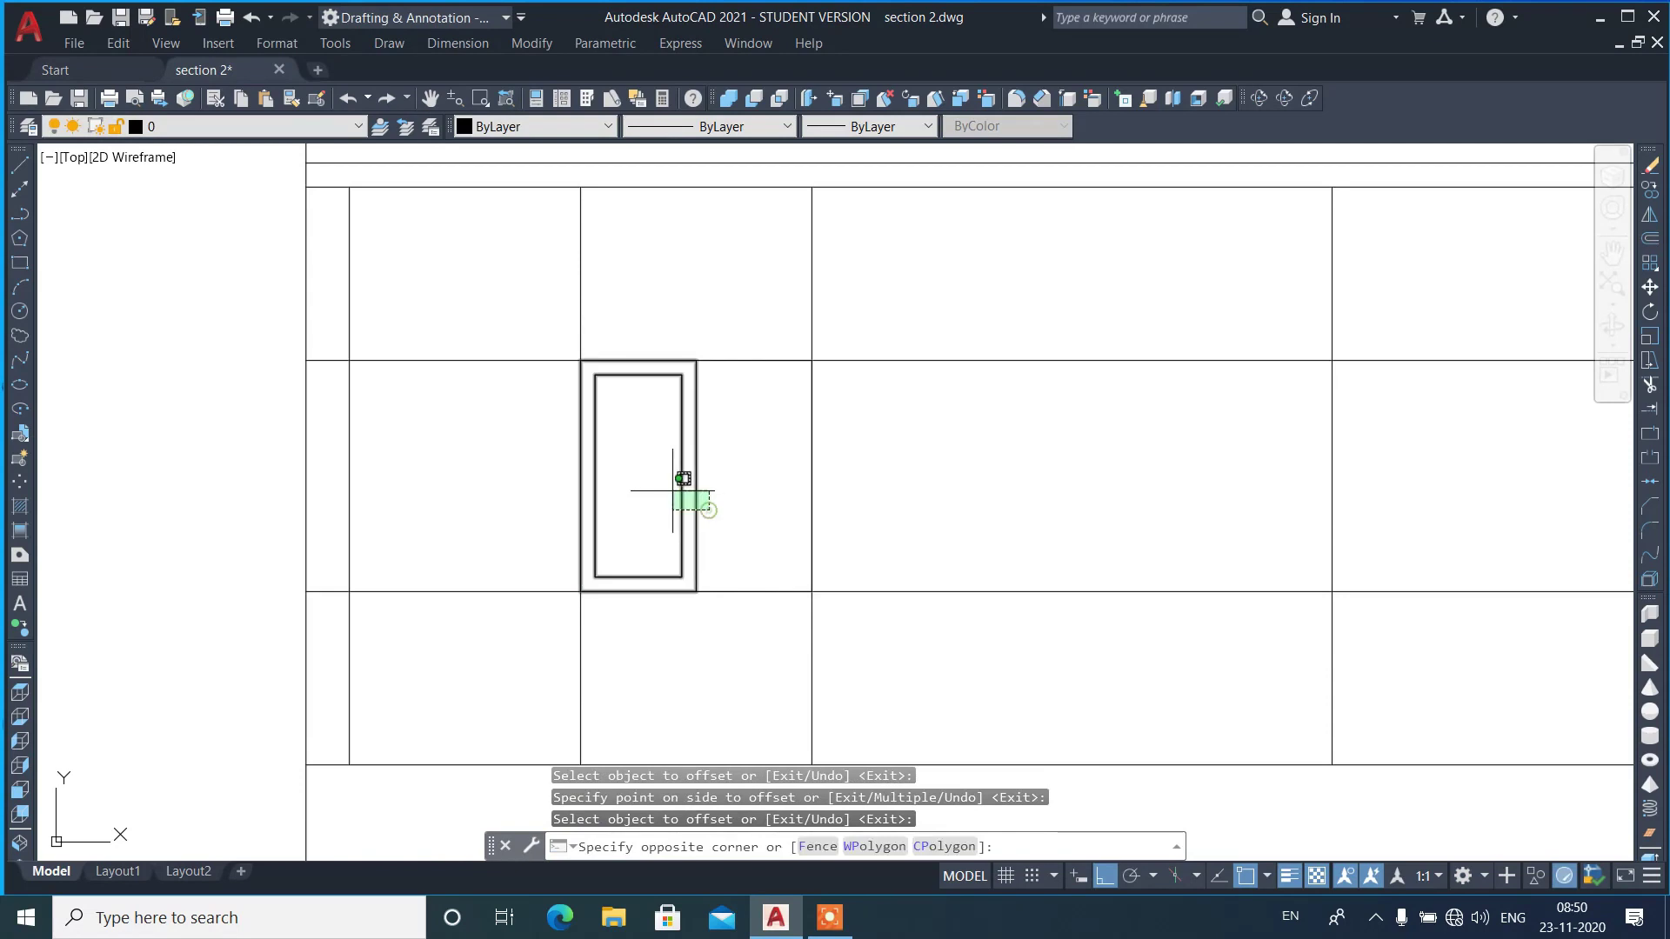
pyautogui.write('mi')
pyautogui.press('Return')
pyautogui.click(697, 594)
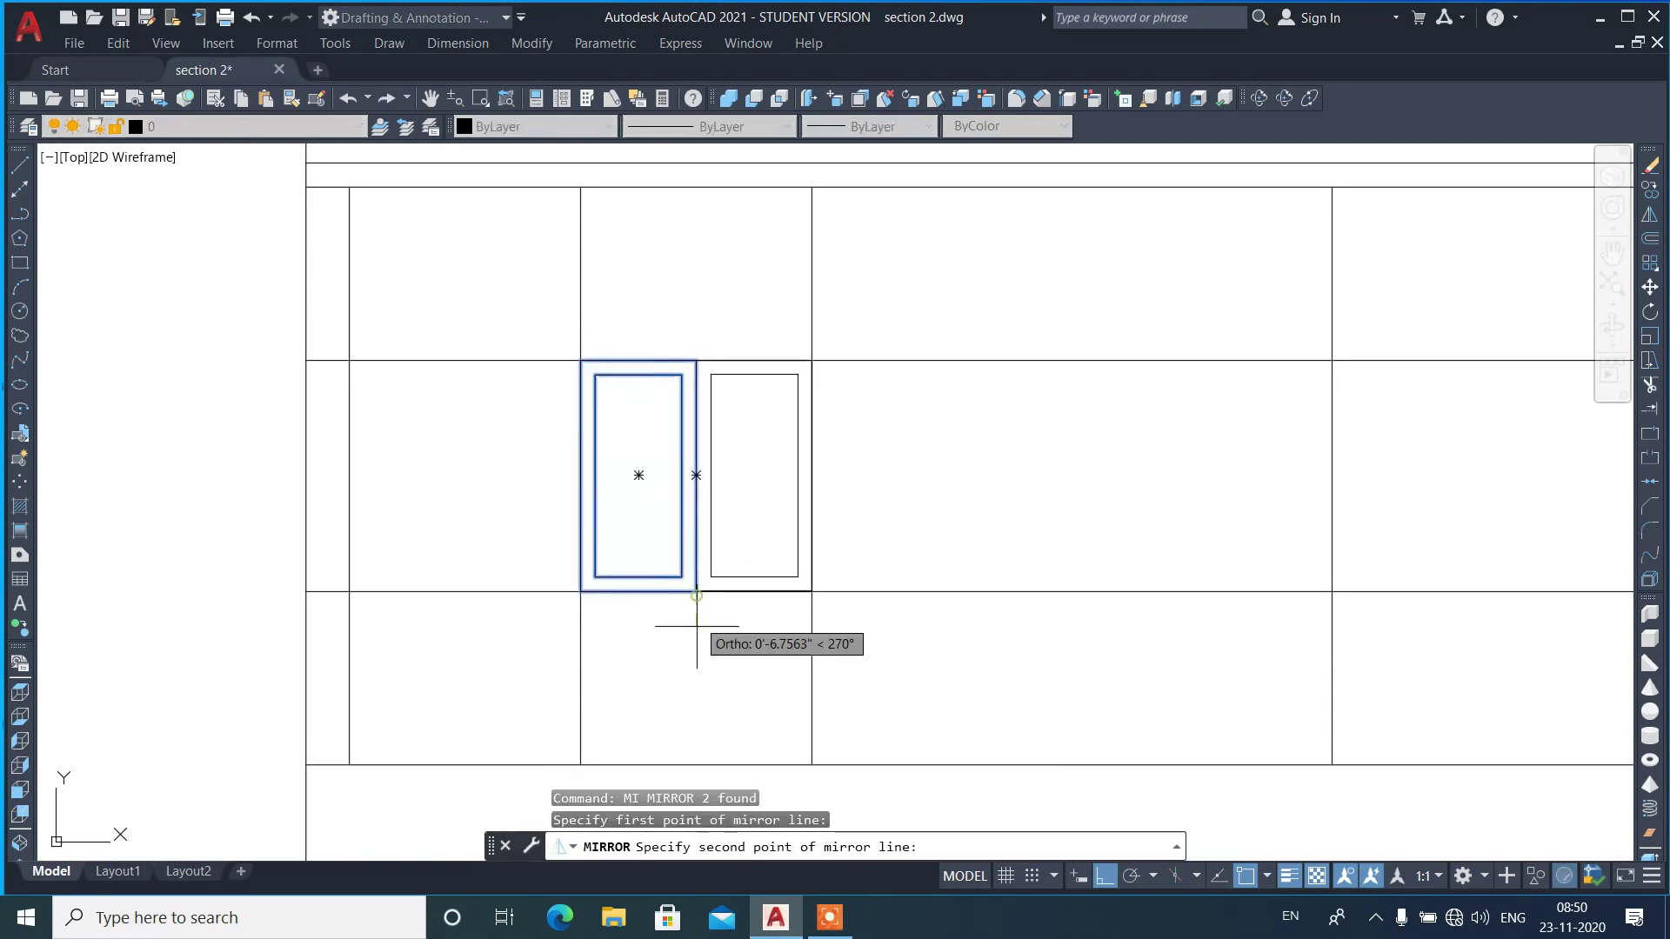
pyautogui.click(697, 626)
pyautogui.press('Return')
pyautogui.scroll(-2, 511, 561)
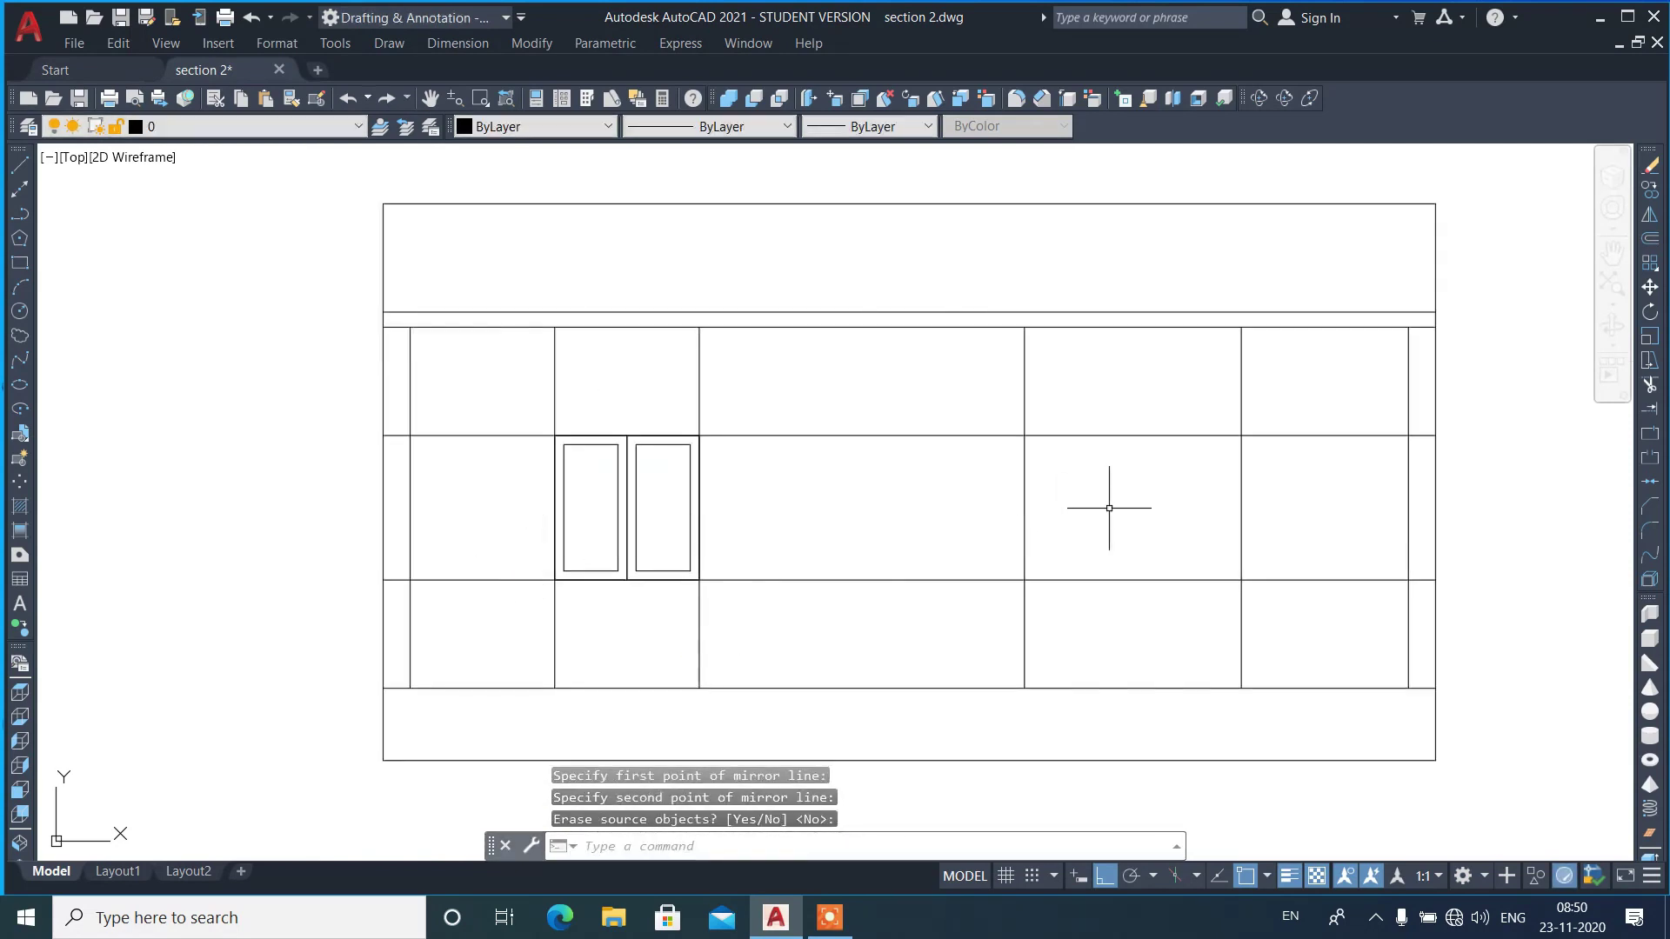
pyautogui.scroll(2, 1109, 508)
pyautogui.write('re')
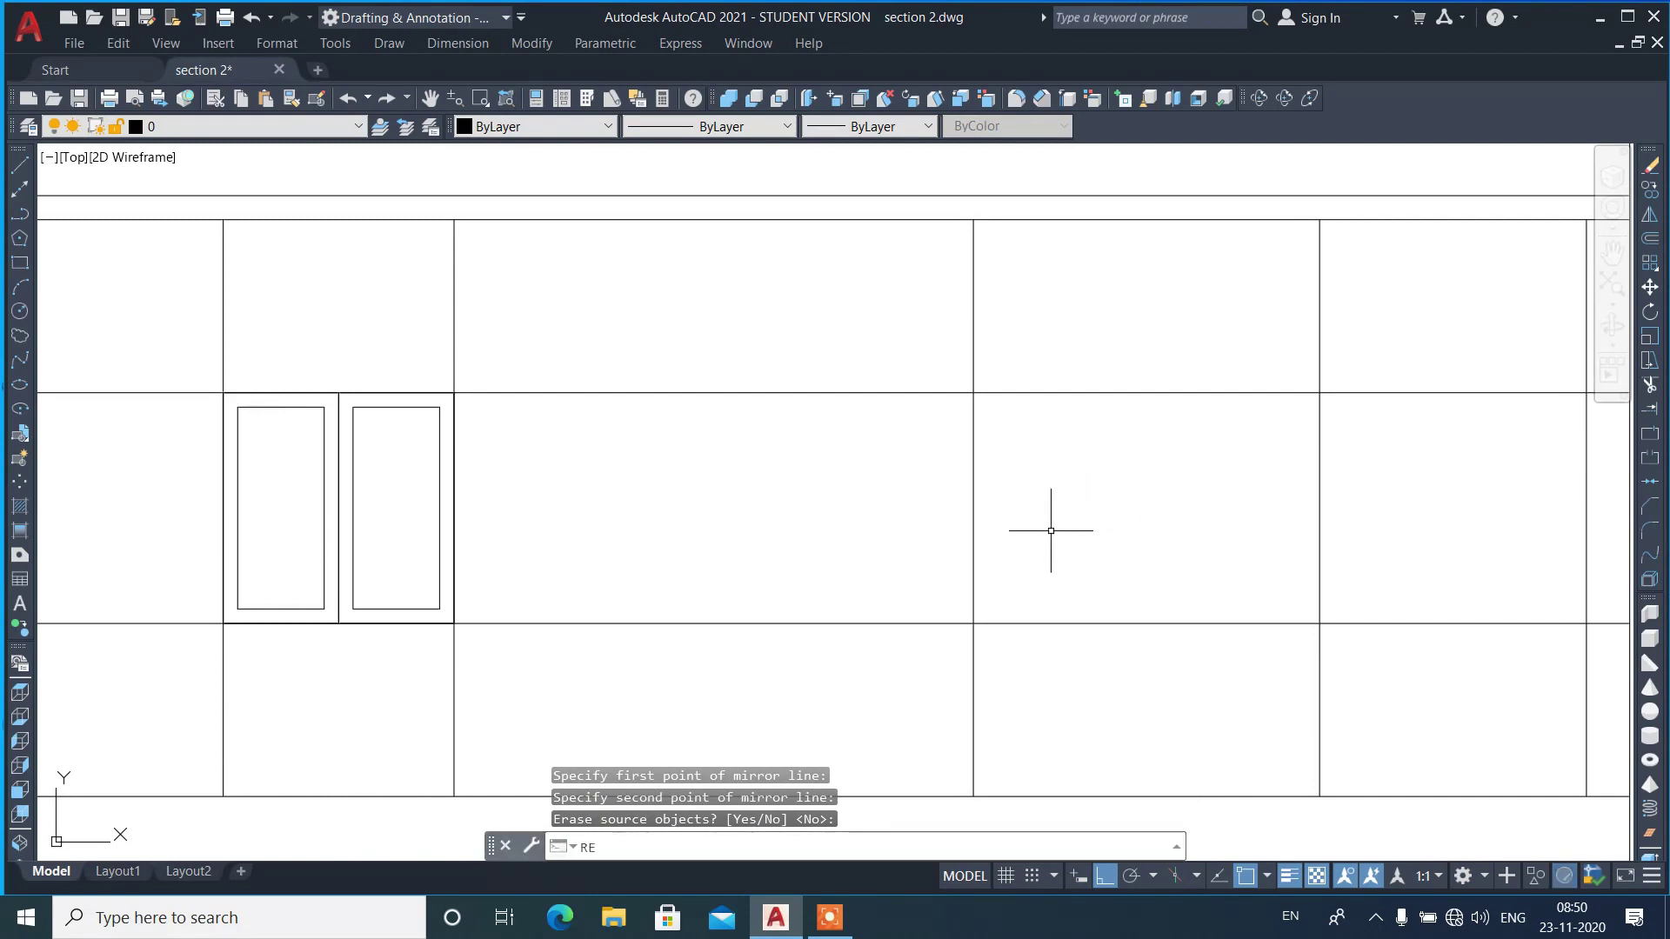
pyautogui.press('Return')
# - Draw a 1.5' by 4' door rectangle at the intersection and offset an inner outline
pyautogui.write('rec')
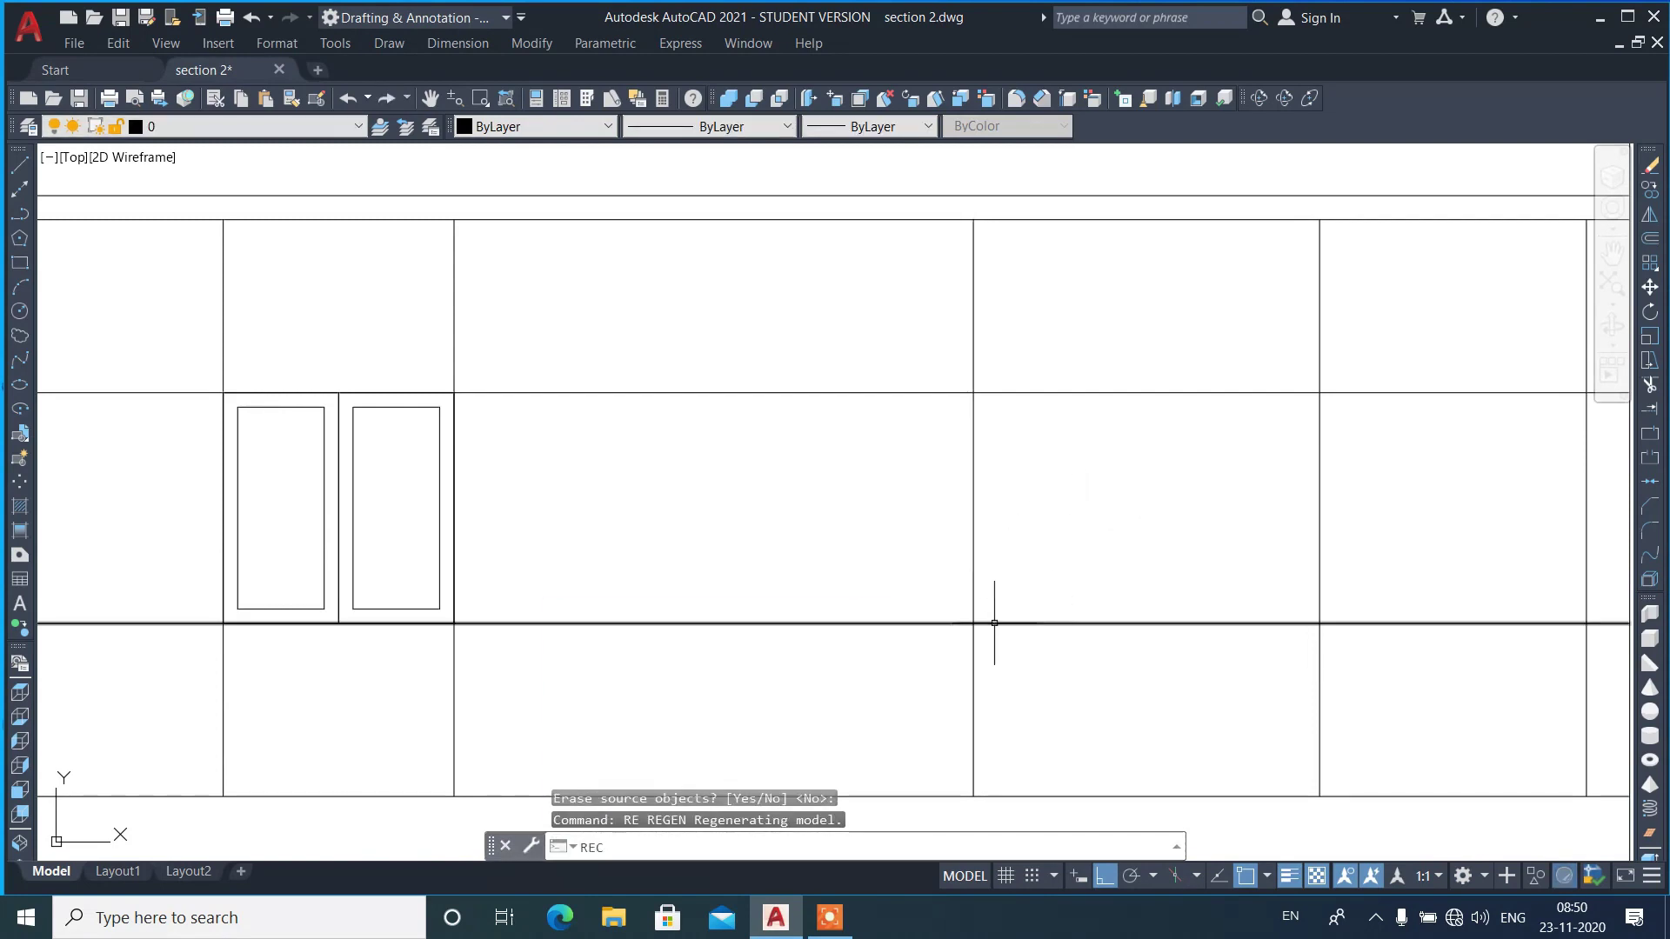
pyautogui.press('Return')
pyautogui.click(973, 623)
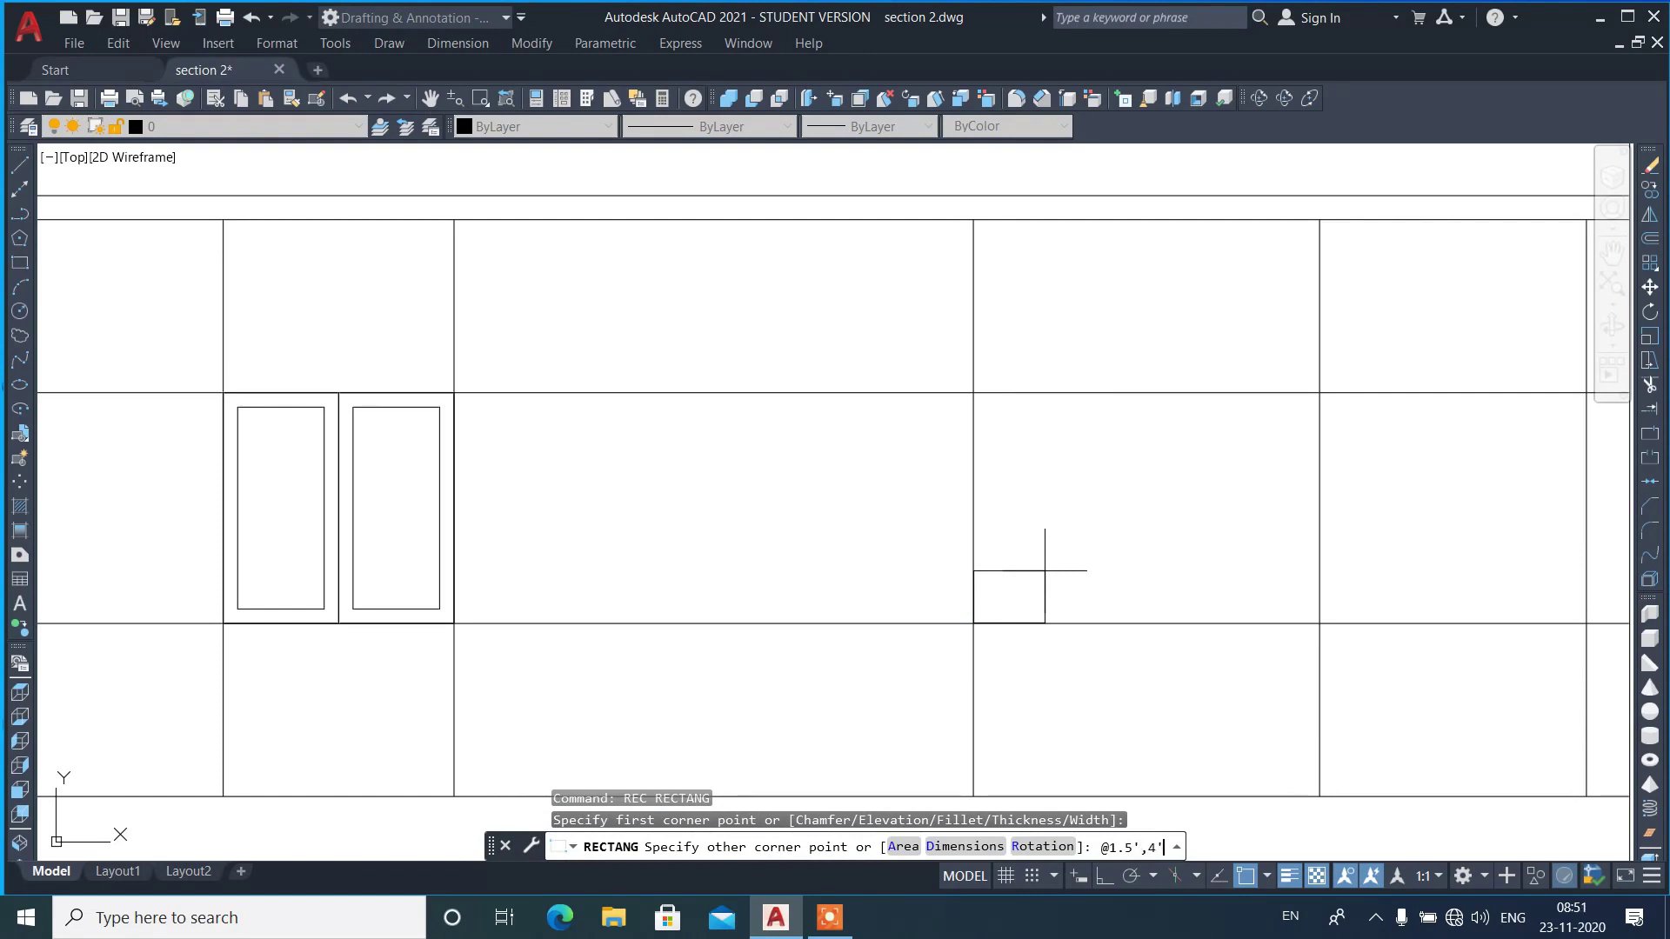
pyautogui.press('Return')
pyautogui.press('F8')
pyautogui.write('o')
pyautogui.press('Return')
pyautogui.press('Return')
pyautogui.click(1059, 521)
pyautogui.click(1089, 527)
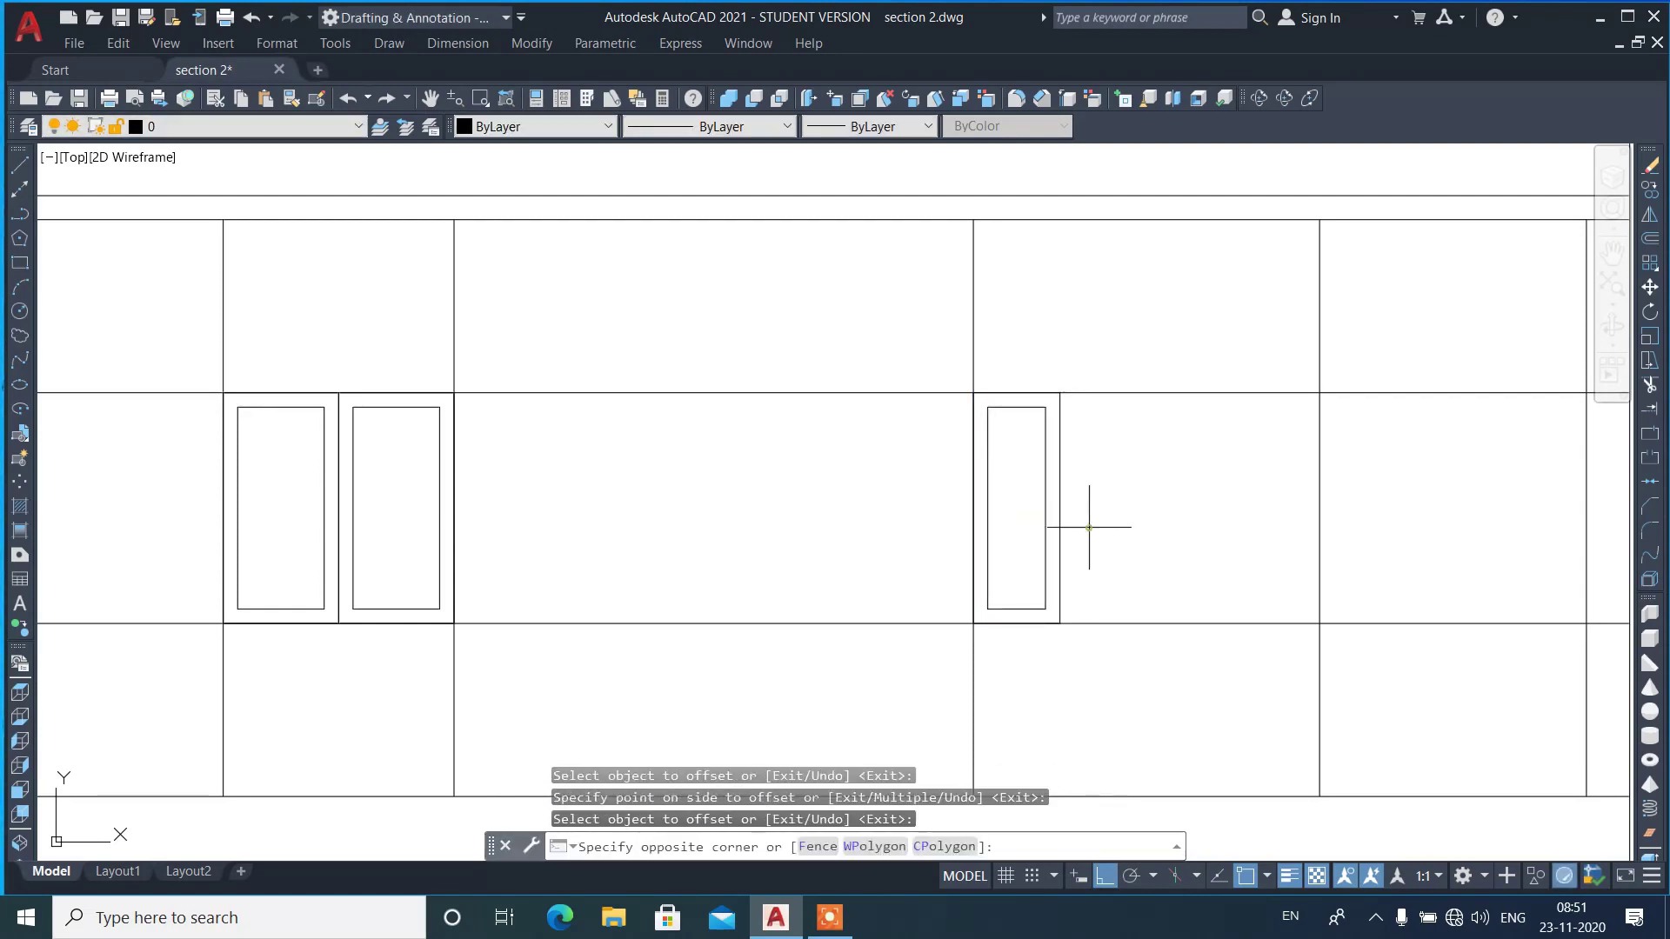
# - Copy the door panel three times side by side, making four panels across the opening
pyautogui.click(1031, 507)
pyautogui.rightClick(1138, 330)
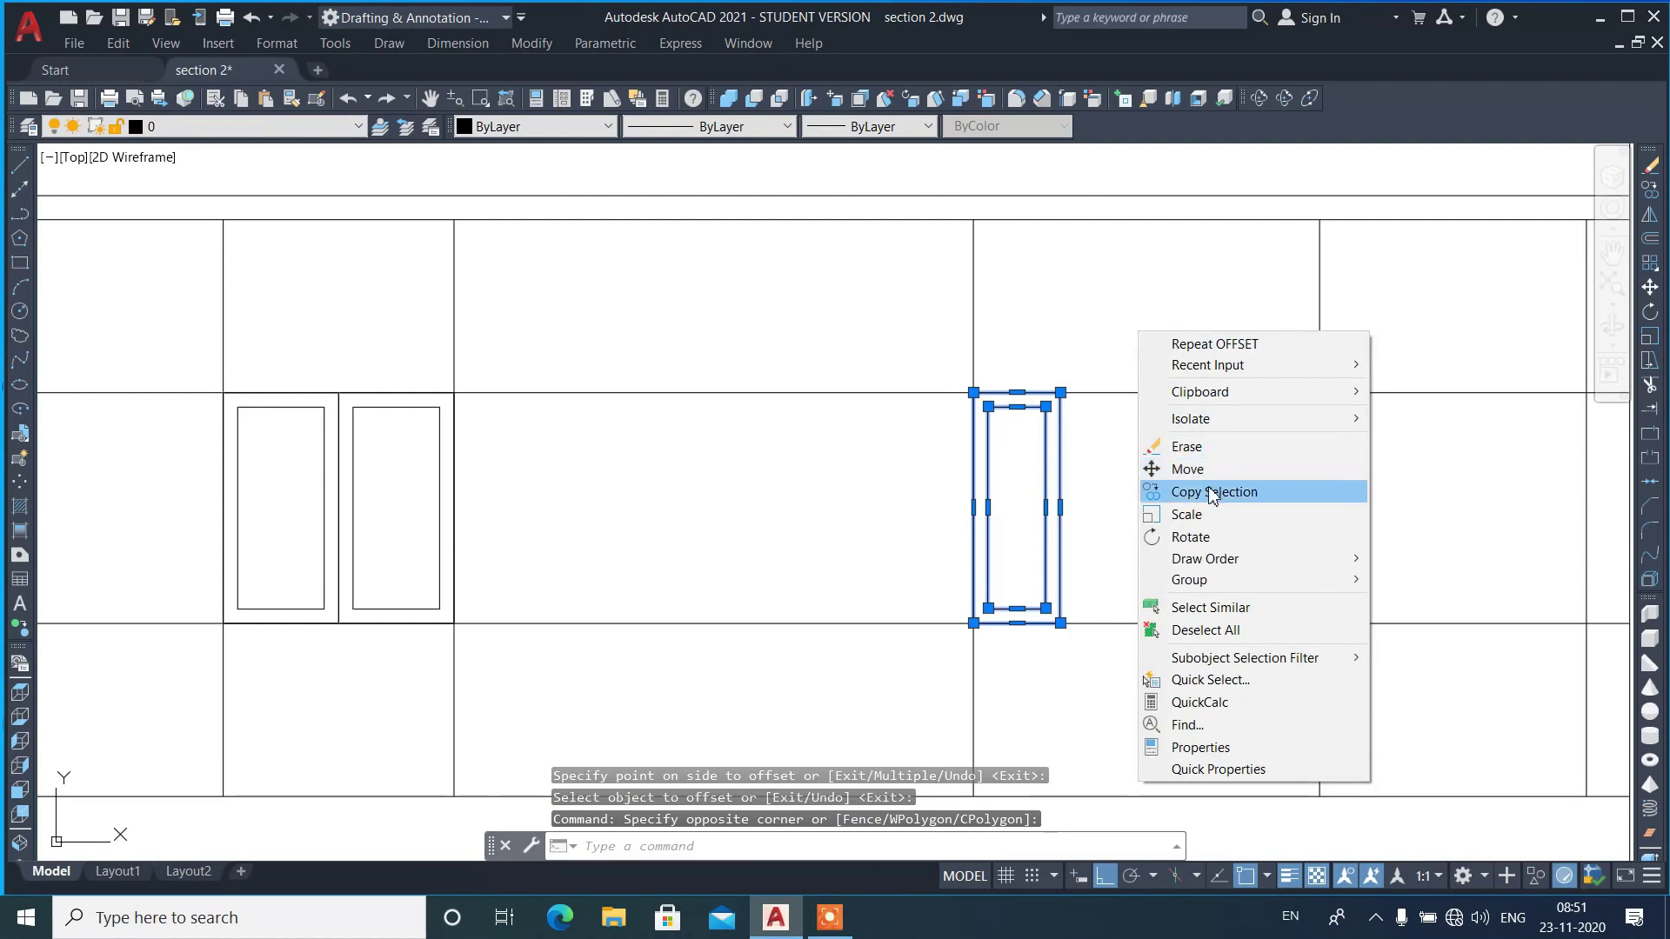
pyautogui.click(1207, 486)
pyautogui.click(973, 637)
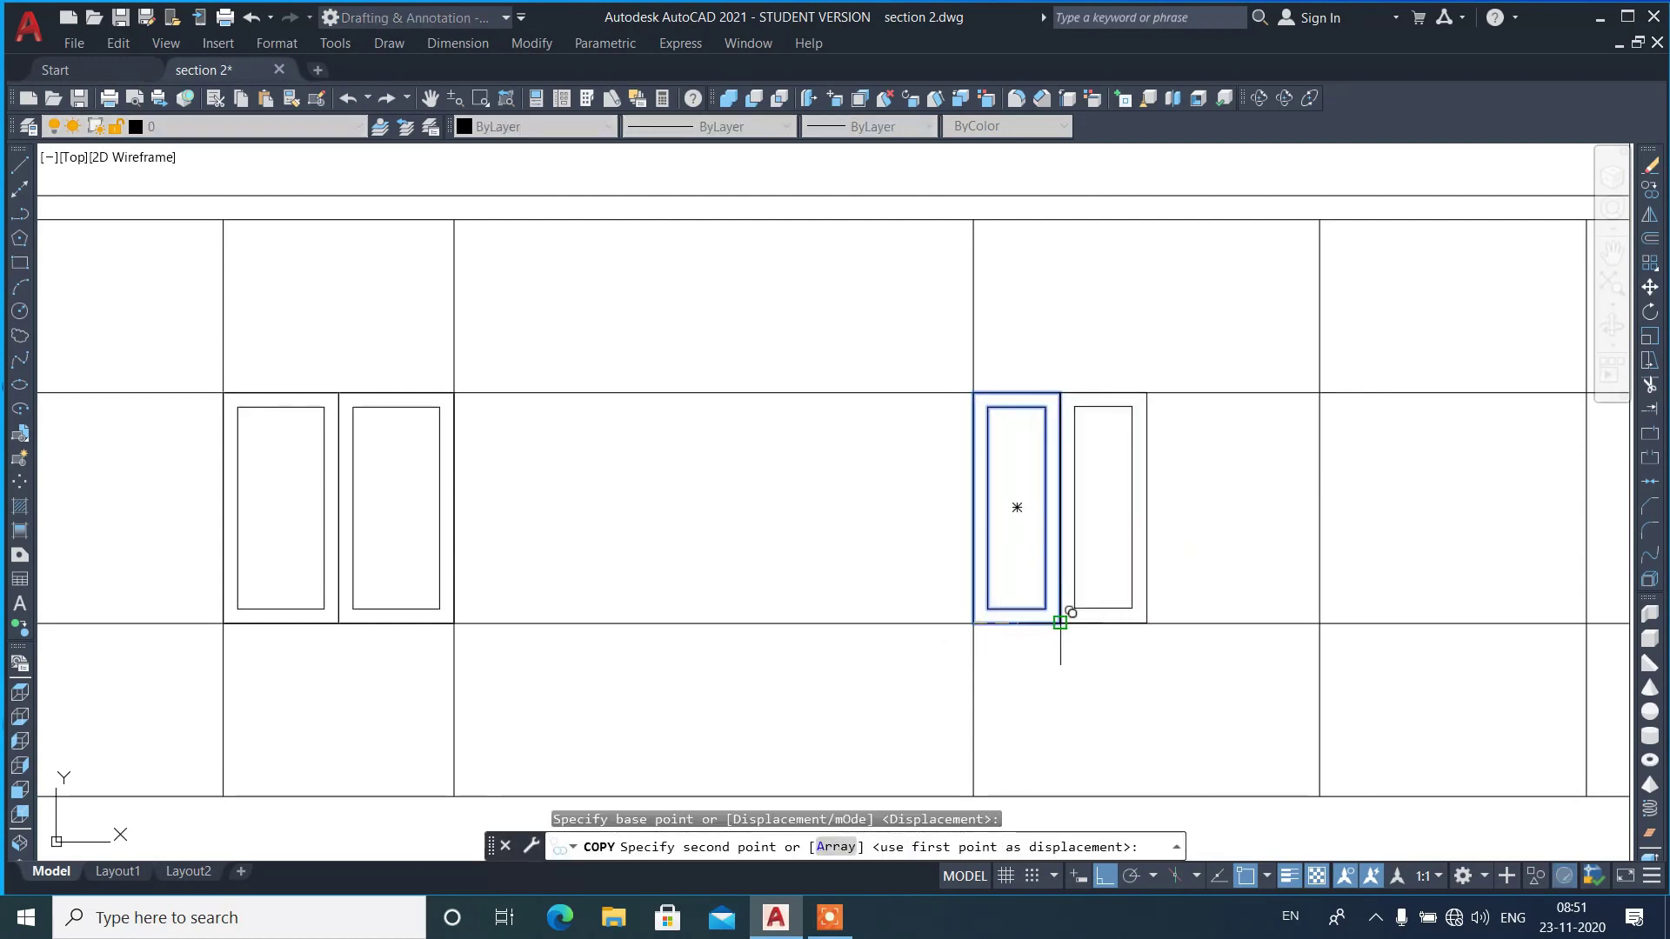
pyautogui.click(1061, 623)
pyautogui.click(1146, 622)
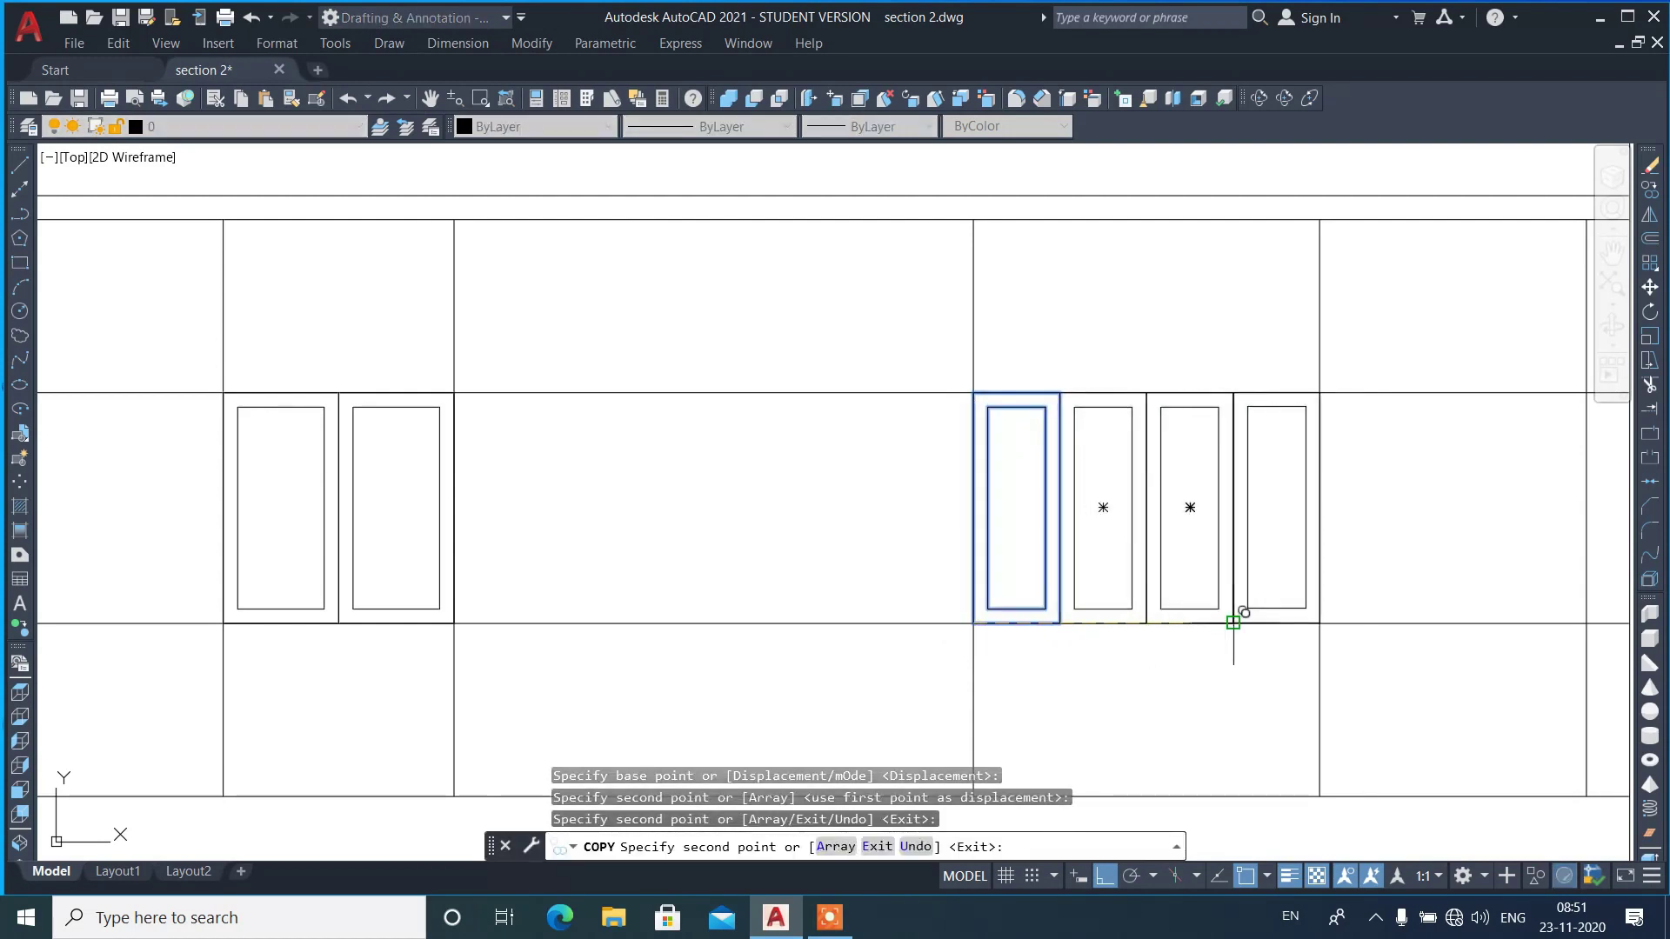
pyautogui.click(1233, 623)
pyautogui.press('Return')
# - Offset the horizontal line 4. upward to create a parallel copy above it
pyautogui.scroll(-3, 1052, 578)
pyautogui.scroll(-2, 1073, 597)
pyautogui.scroll(-2, 920, 624)
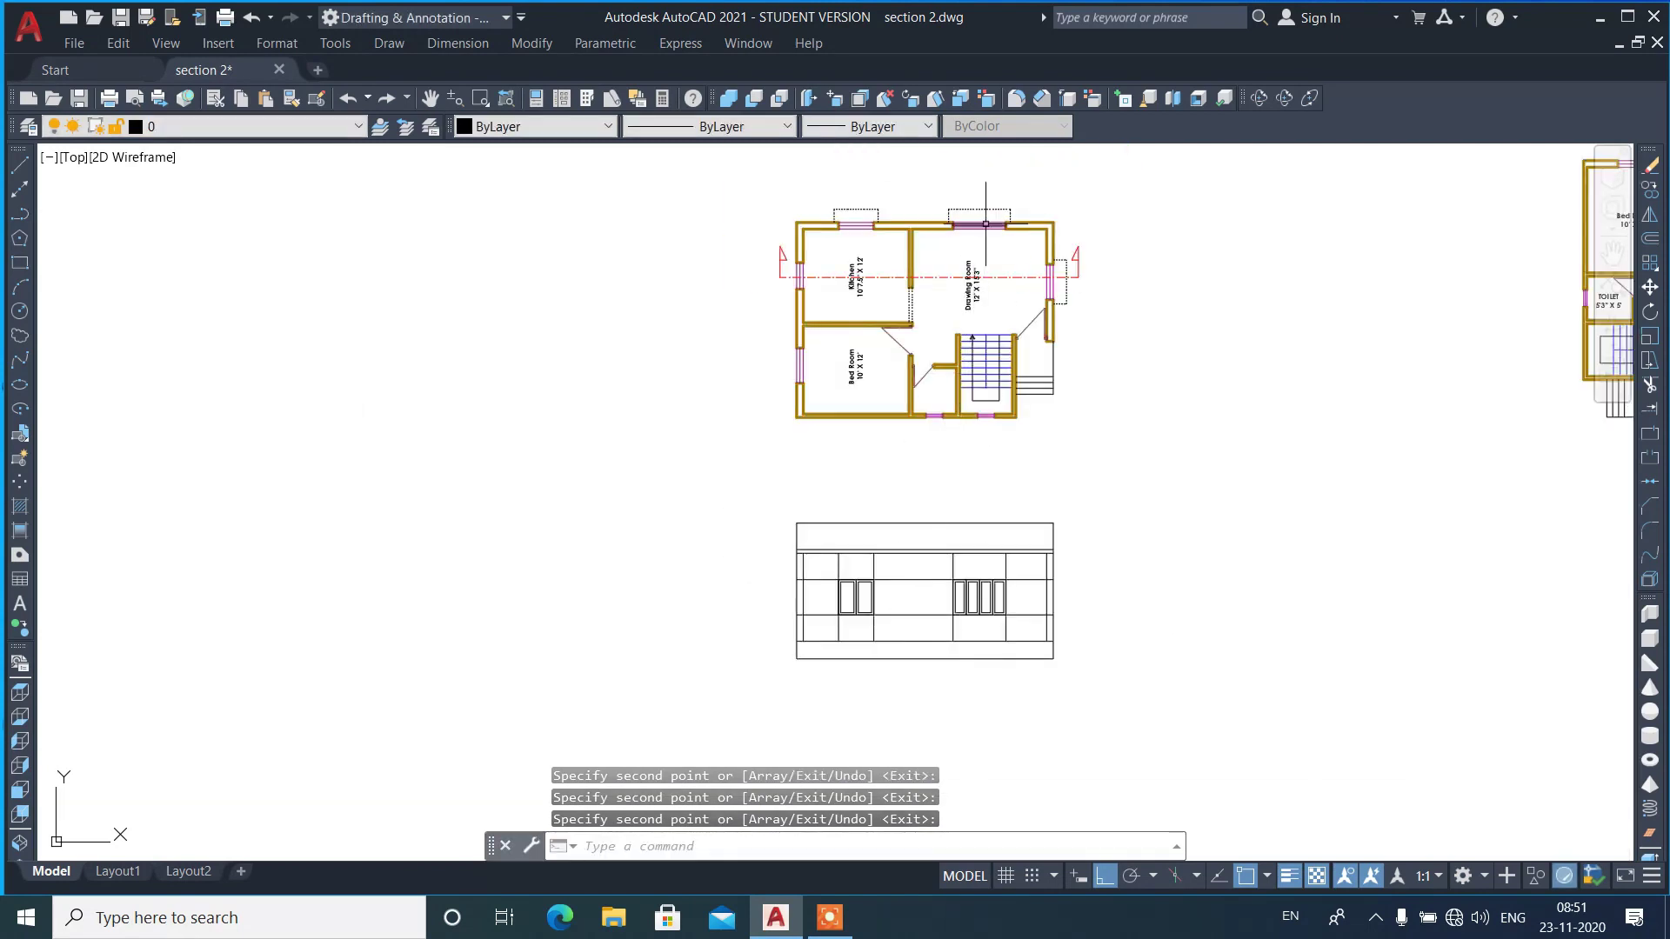
pyautogui.scroll(4, 1052, 595)
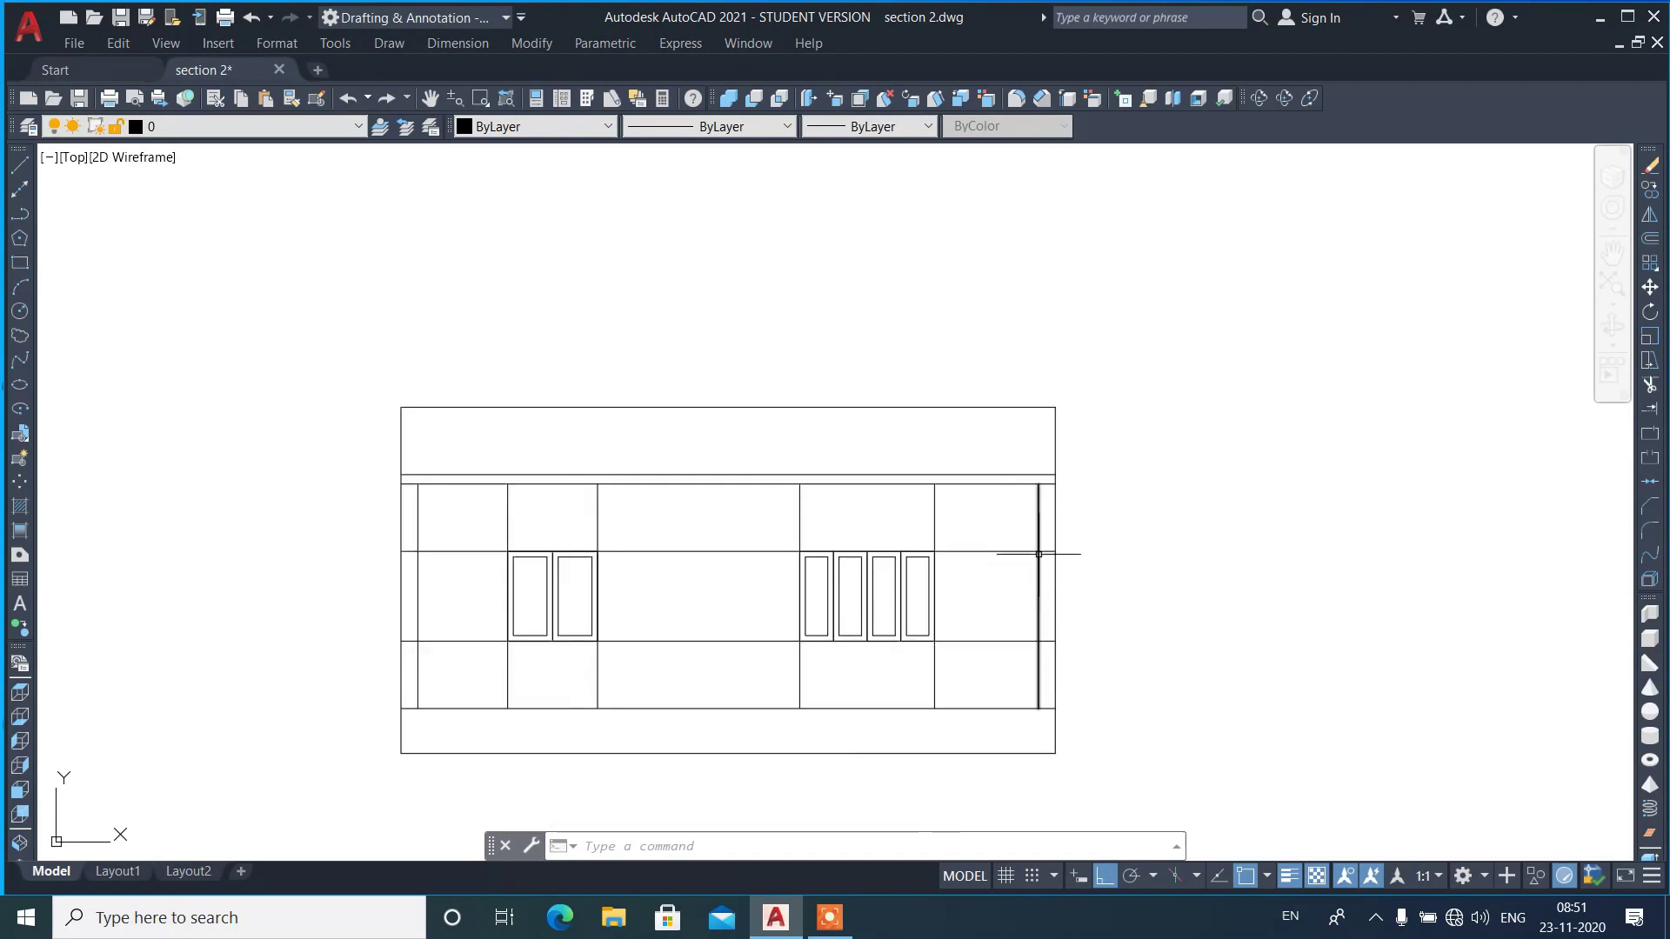
pyautogui.scroll(-1, 1019, 613)
pyautogui.scroll(1, 1027, 593)
pyautogui.scroll(-2, 1027, 593)
pyautogui.scroll(4, 638, 579)
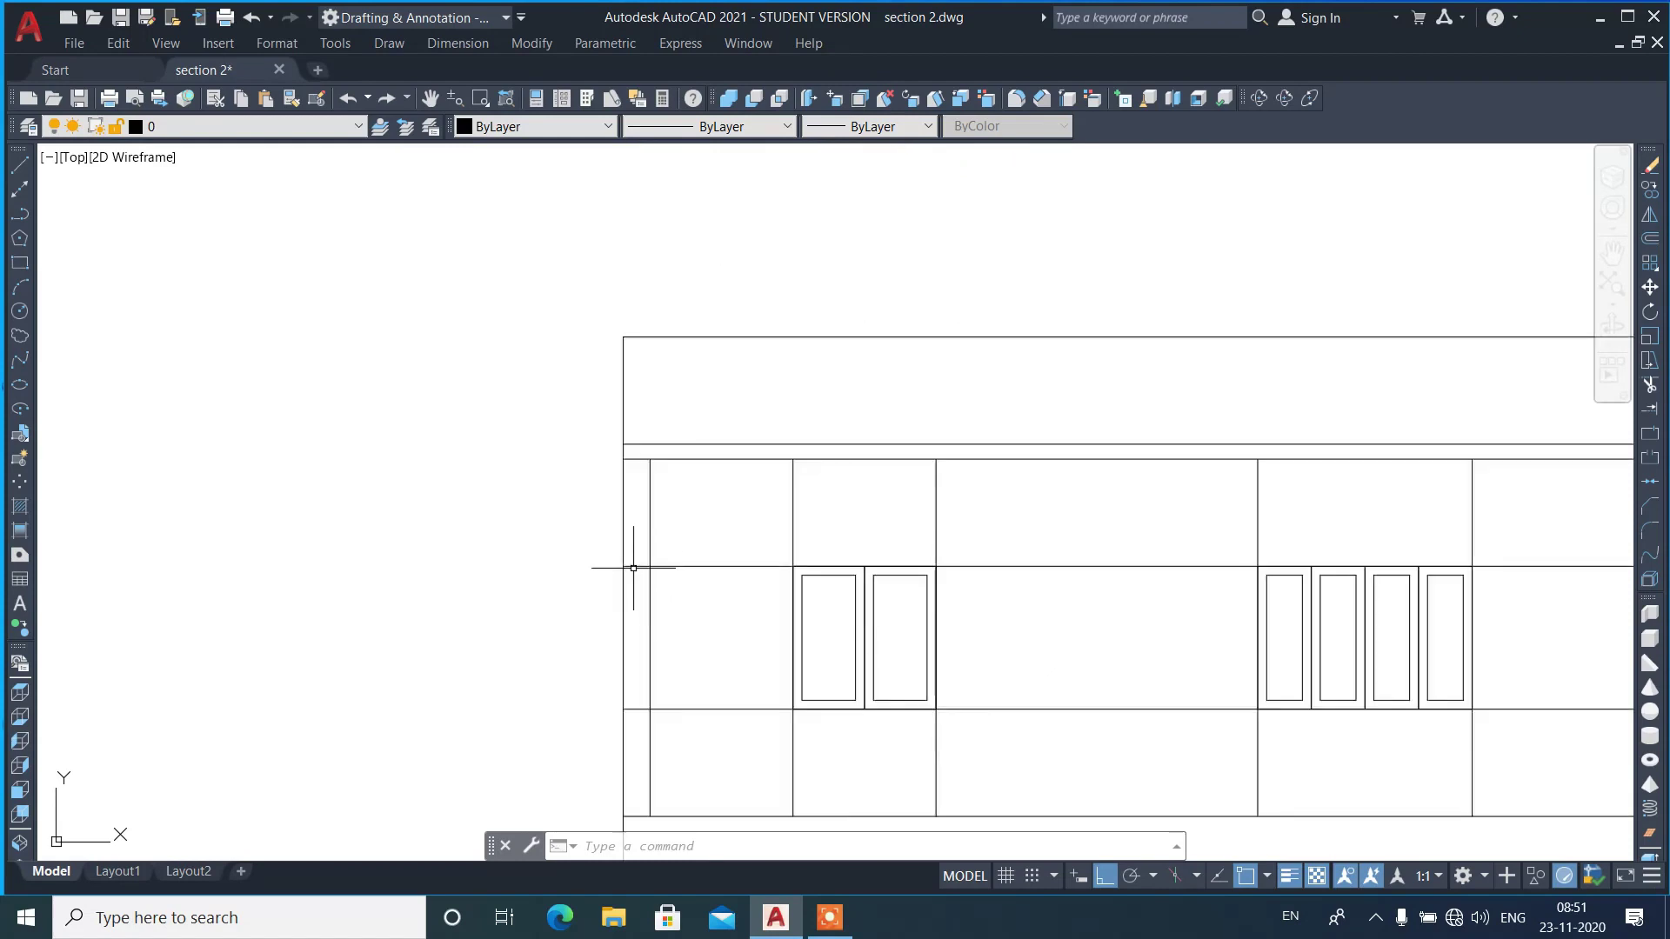
pyautogui.scroll(2, 712, 570)
pyautogui.write('o')
pyautogui.press('Return')
pyautogui.write('4.')
pyautogui.press('Return')
pyautogui.click(738, 561)
pyautogui.click(733, 519)
pyautogui.press('Return')
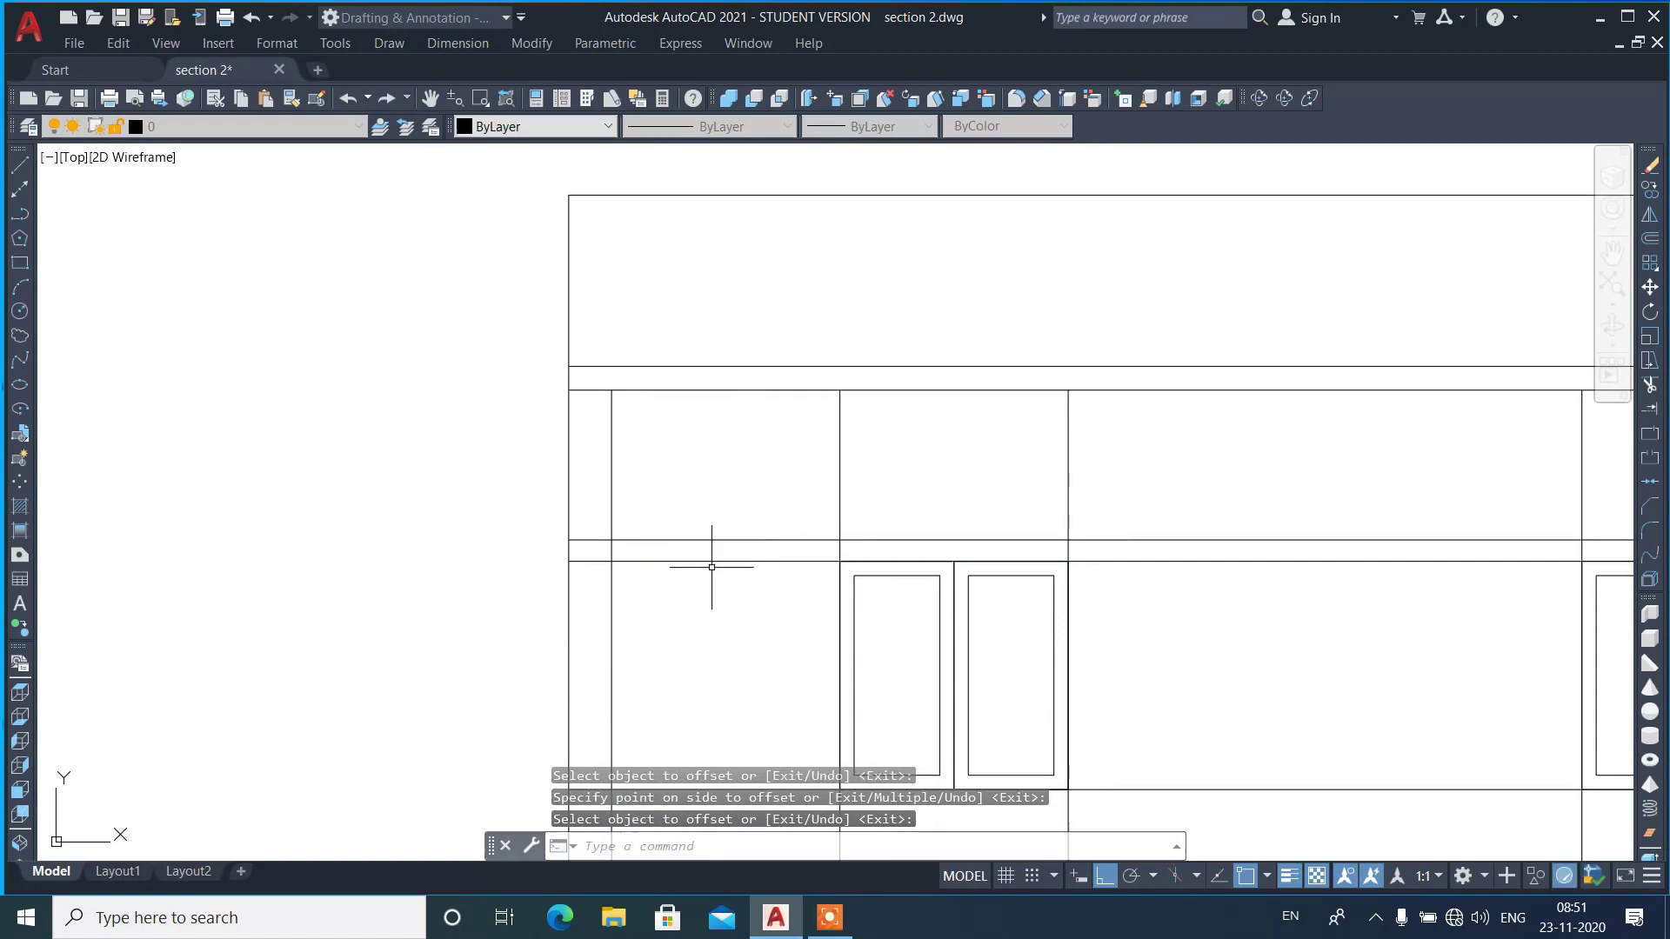
# - Trim a horizontal line back to the left and right end wall verticals
pyautogui.write('tr')
pyautogui.press('Return')
pyautogui.click(623, 626)
pyautogui.click(589, 585)
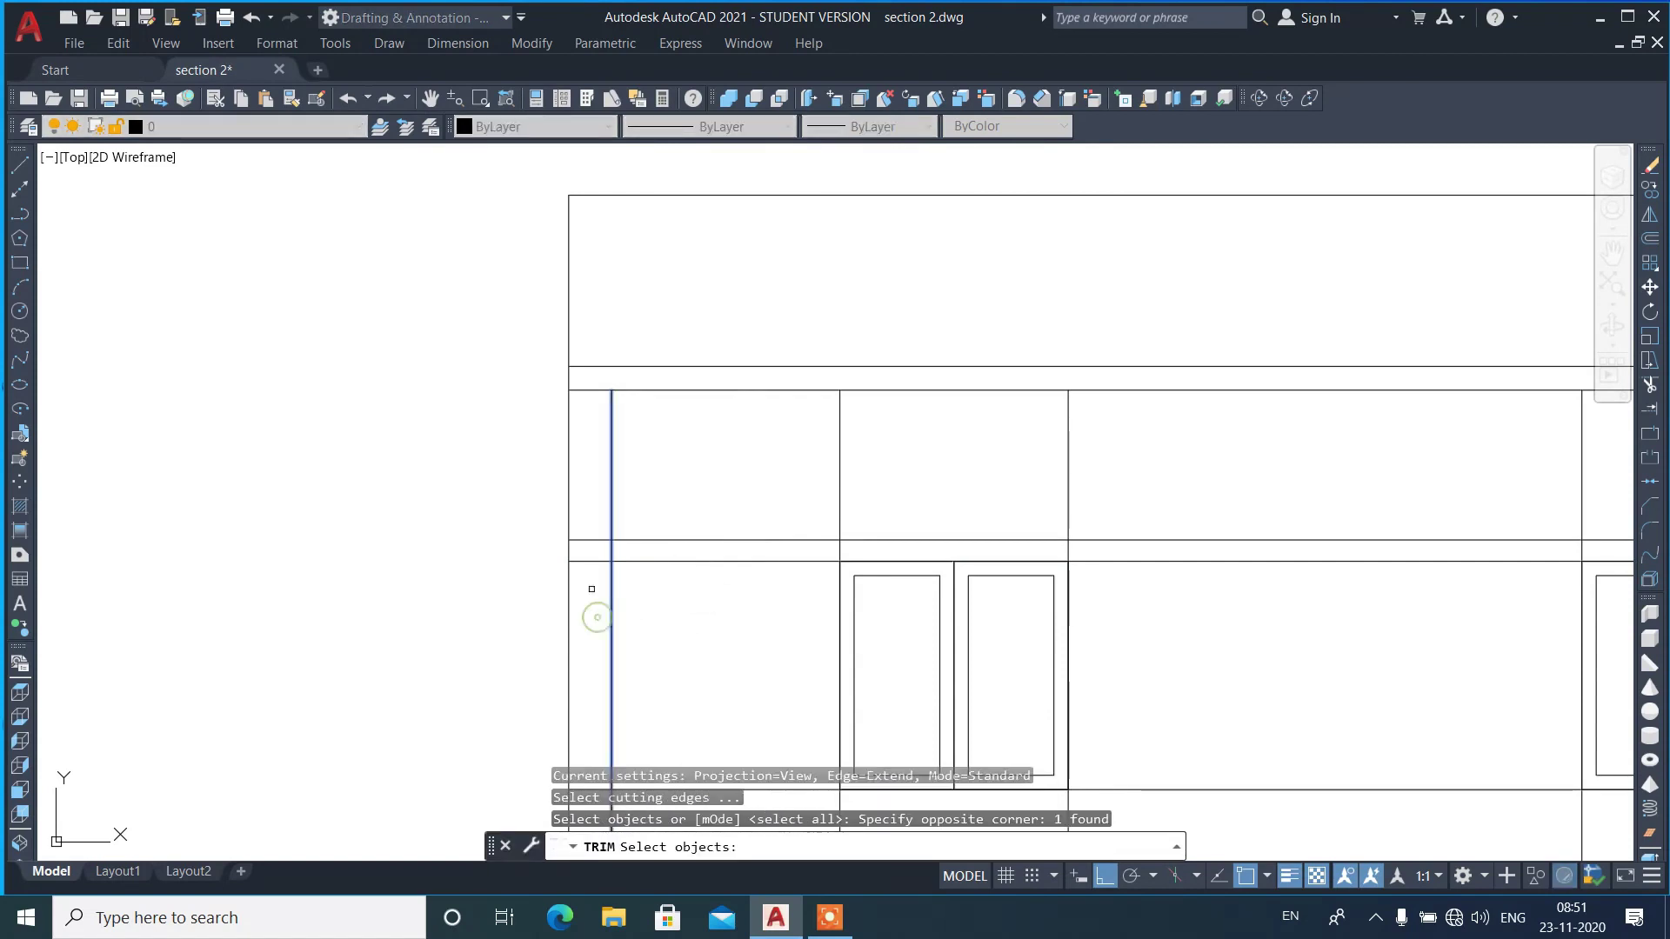
pyautogui.scroll(-4, 589, 586)
pyautogui.click(1215, 606)
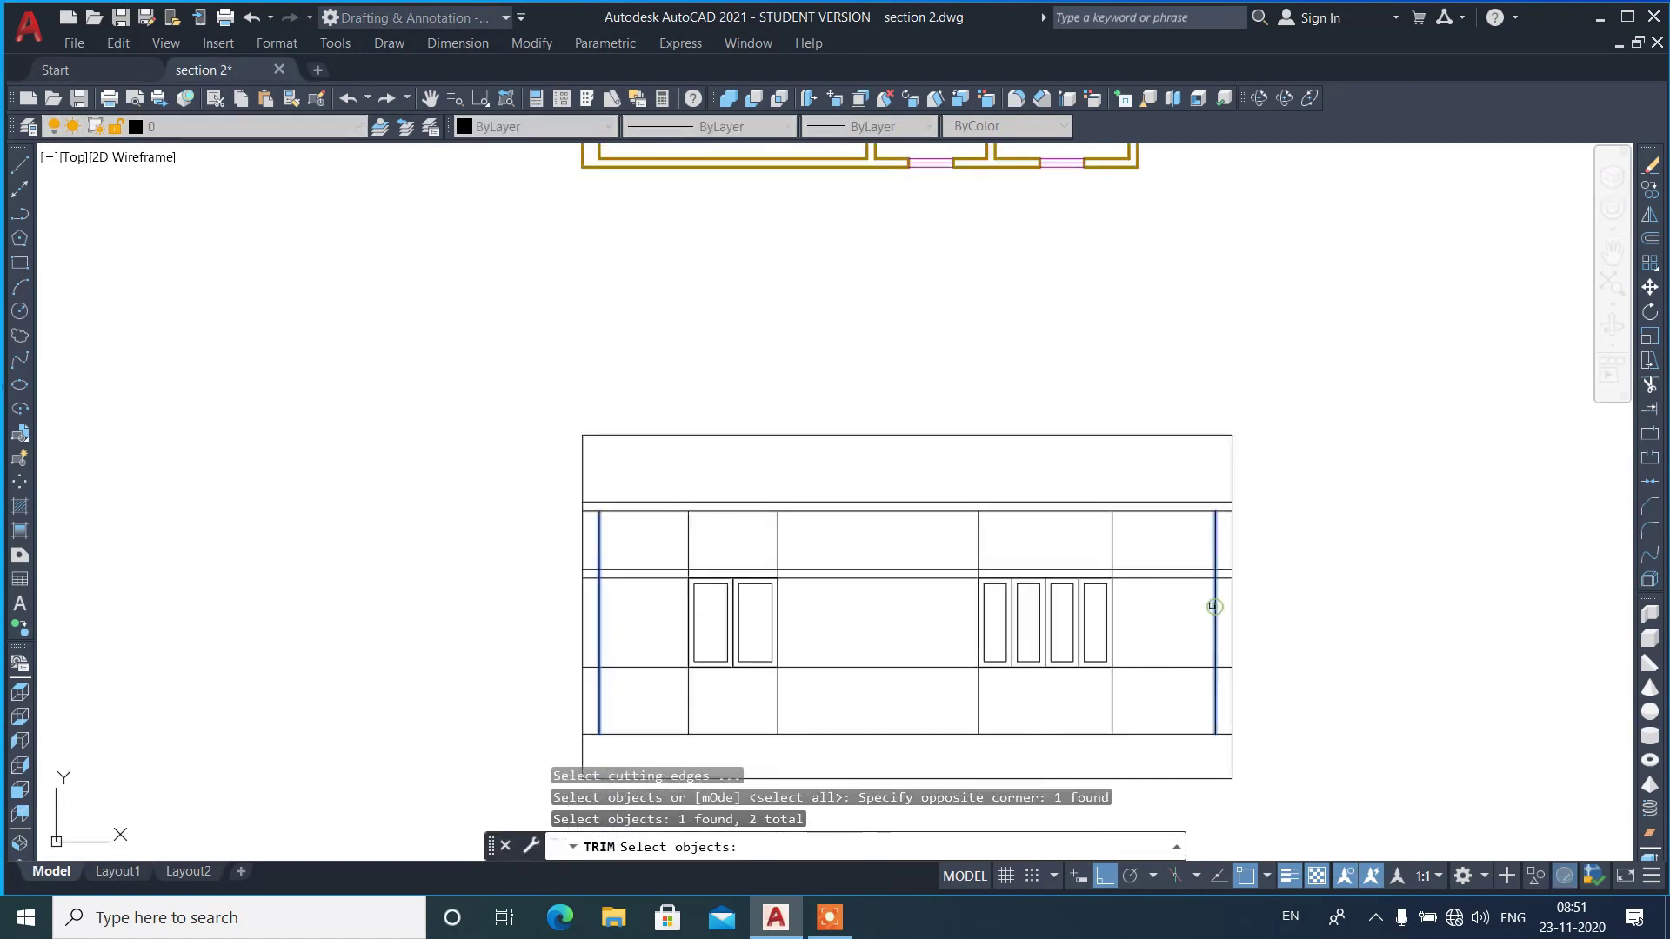
pyautogui.press('Return')
pyautogui.click(1169, 569)
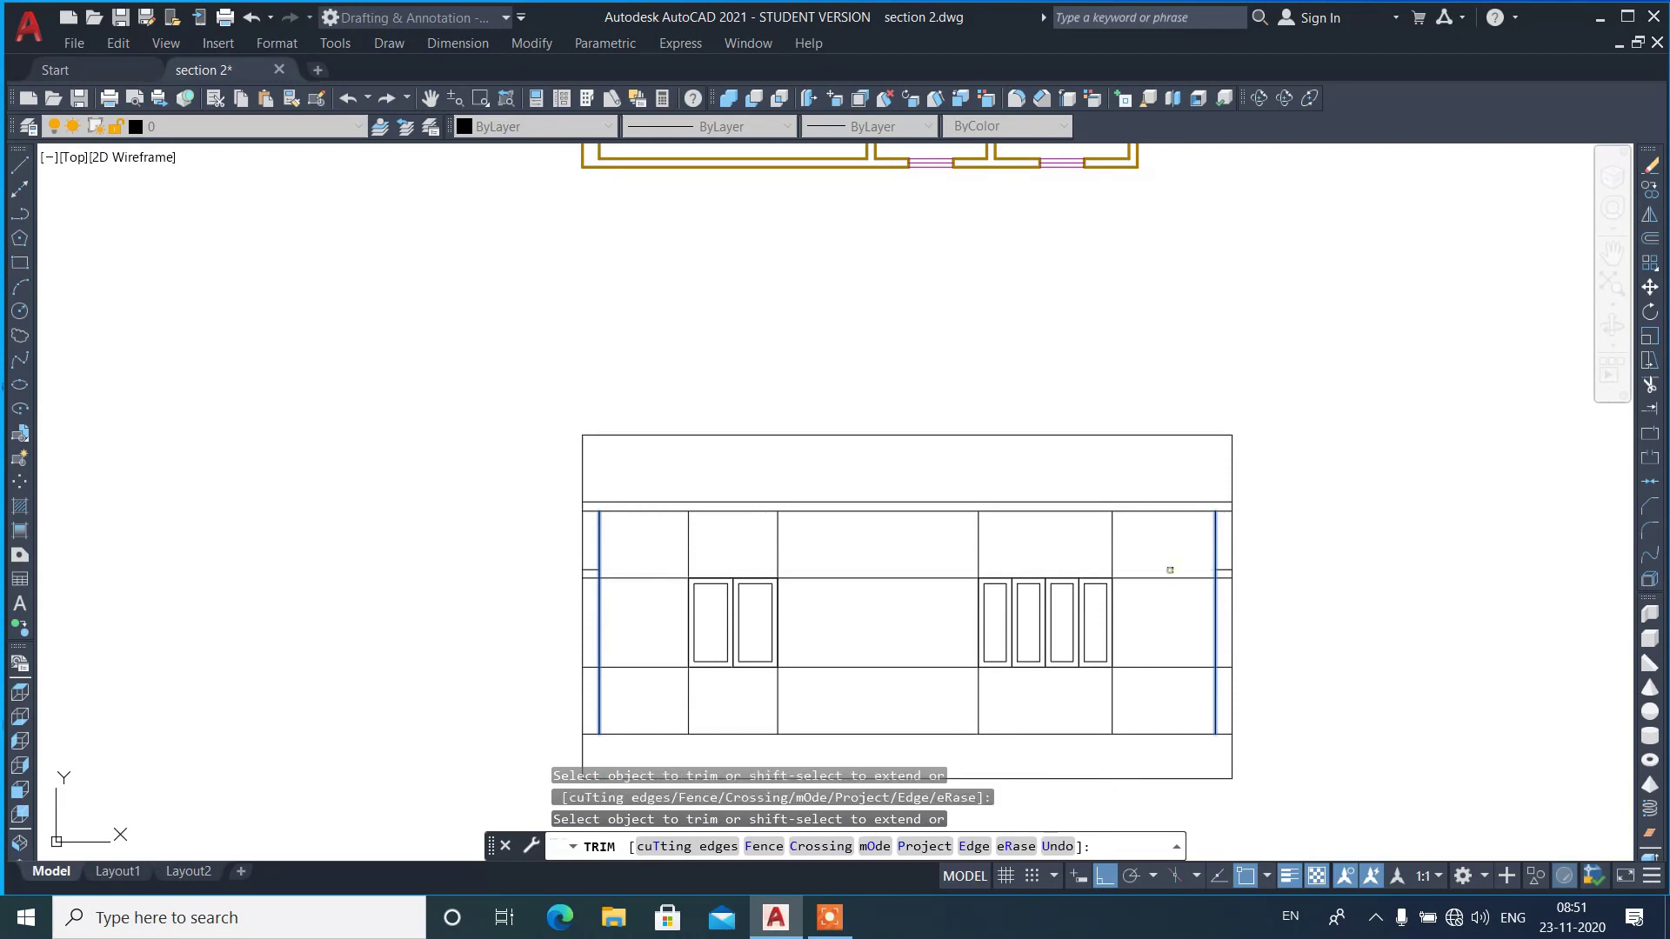
pyautogui.press('Return')
# - Trim a second horizontal line between the two end walls
pyautogui.write('tr')
pyautogui.press('Return')
pyautogui.click(1213, 615)
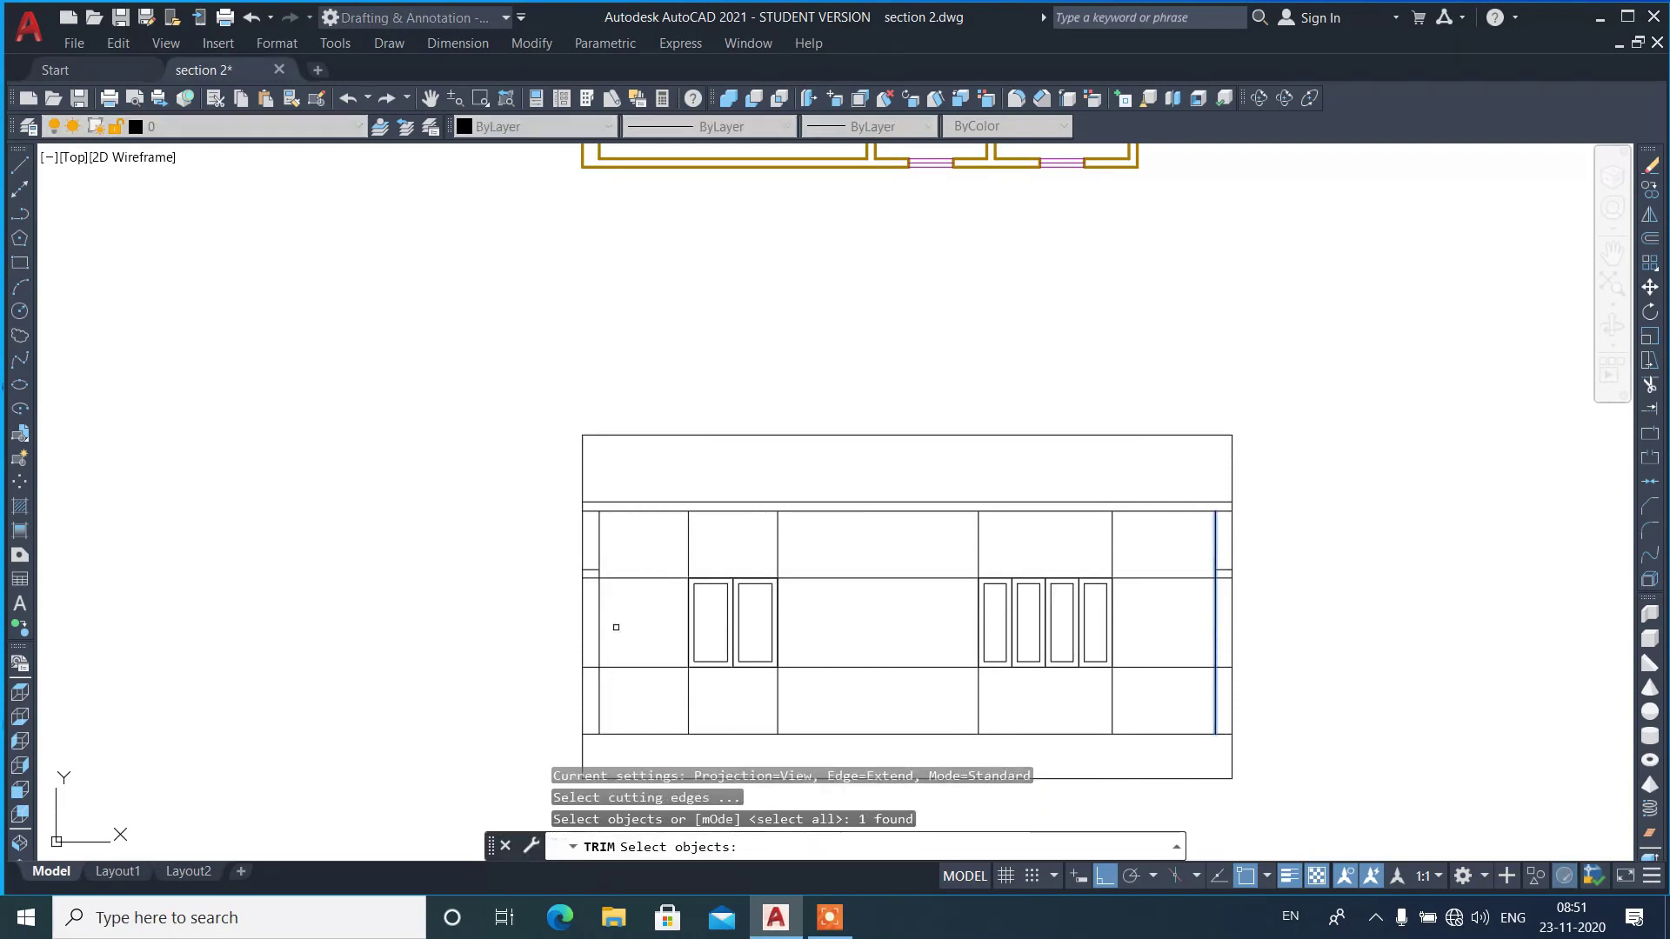
pyautogui.click(599, 623)
pyautogui.press('Return')
pyautogui.click(646, 577)
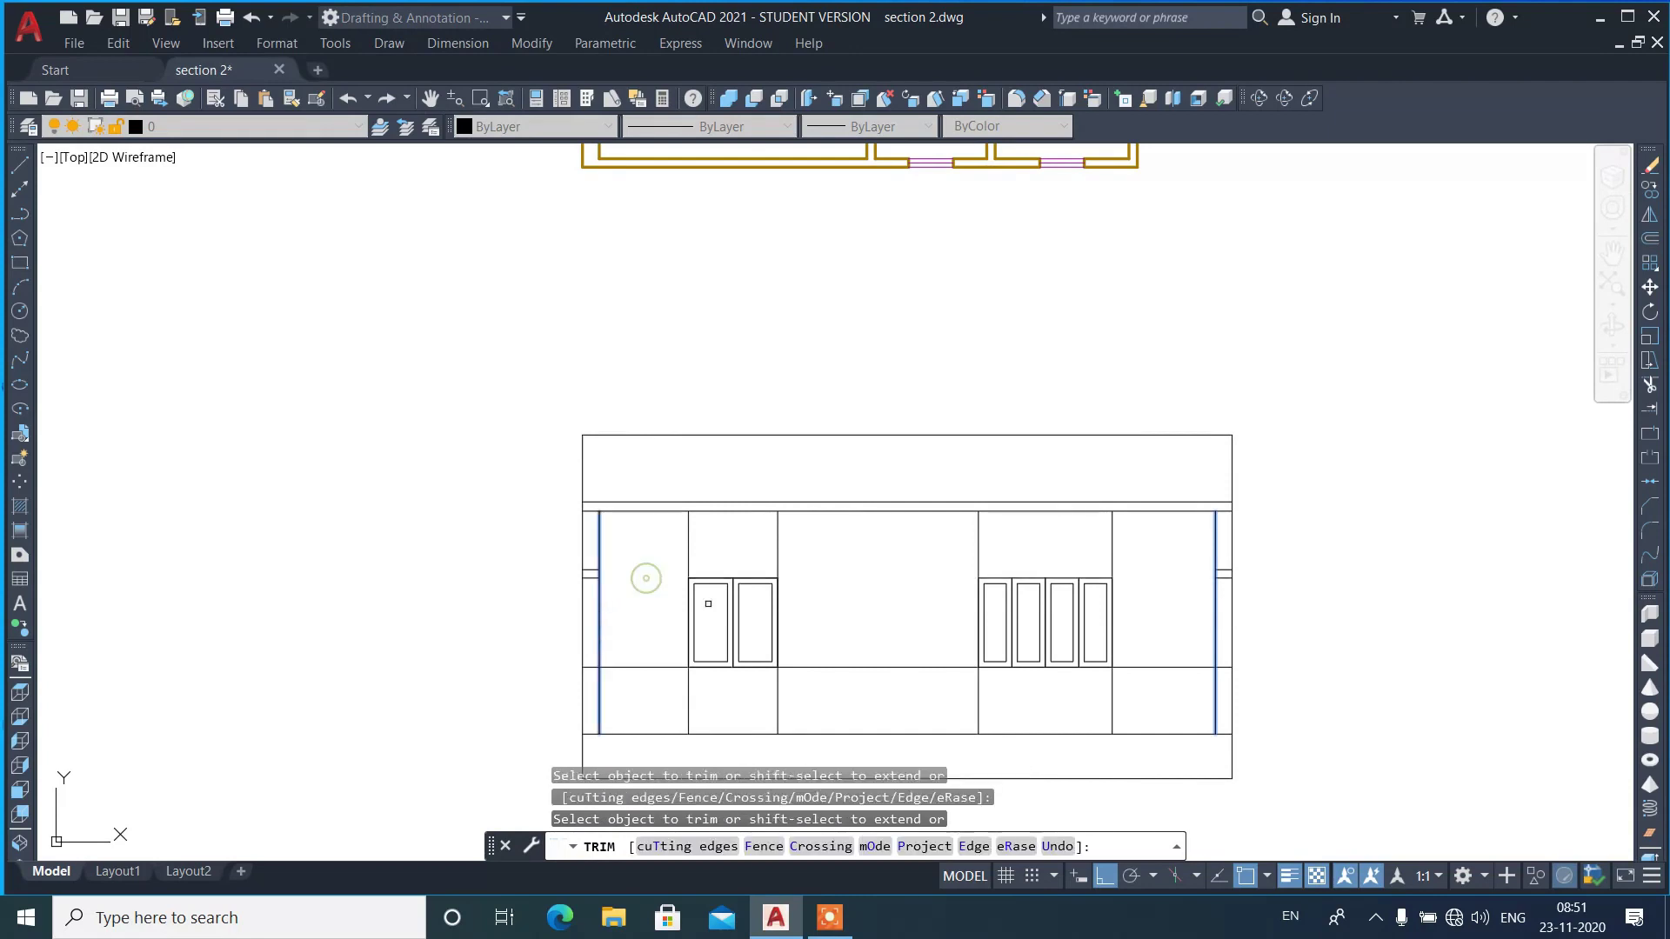
pyautogui.press('Escape')
# - Erase the line between the windows and the vertical grid lines beside both window groups
pyautogui.click(866, 643)
pyautogui.click(823, 682)
pyautogui.write('e')
pyautogui.press('Return')
pyautogui.click(687, 683)
pyautogui.write('e')
pyautogui.press('Return')
pyautogui.click(1134, 707)
pyautogui.click(947, 705)
pyautogui.write('e')
pyautogui.press('Return')
pyautogui.scroll(-2, 891, 657)
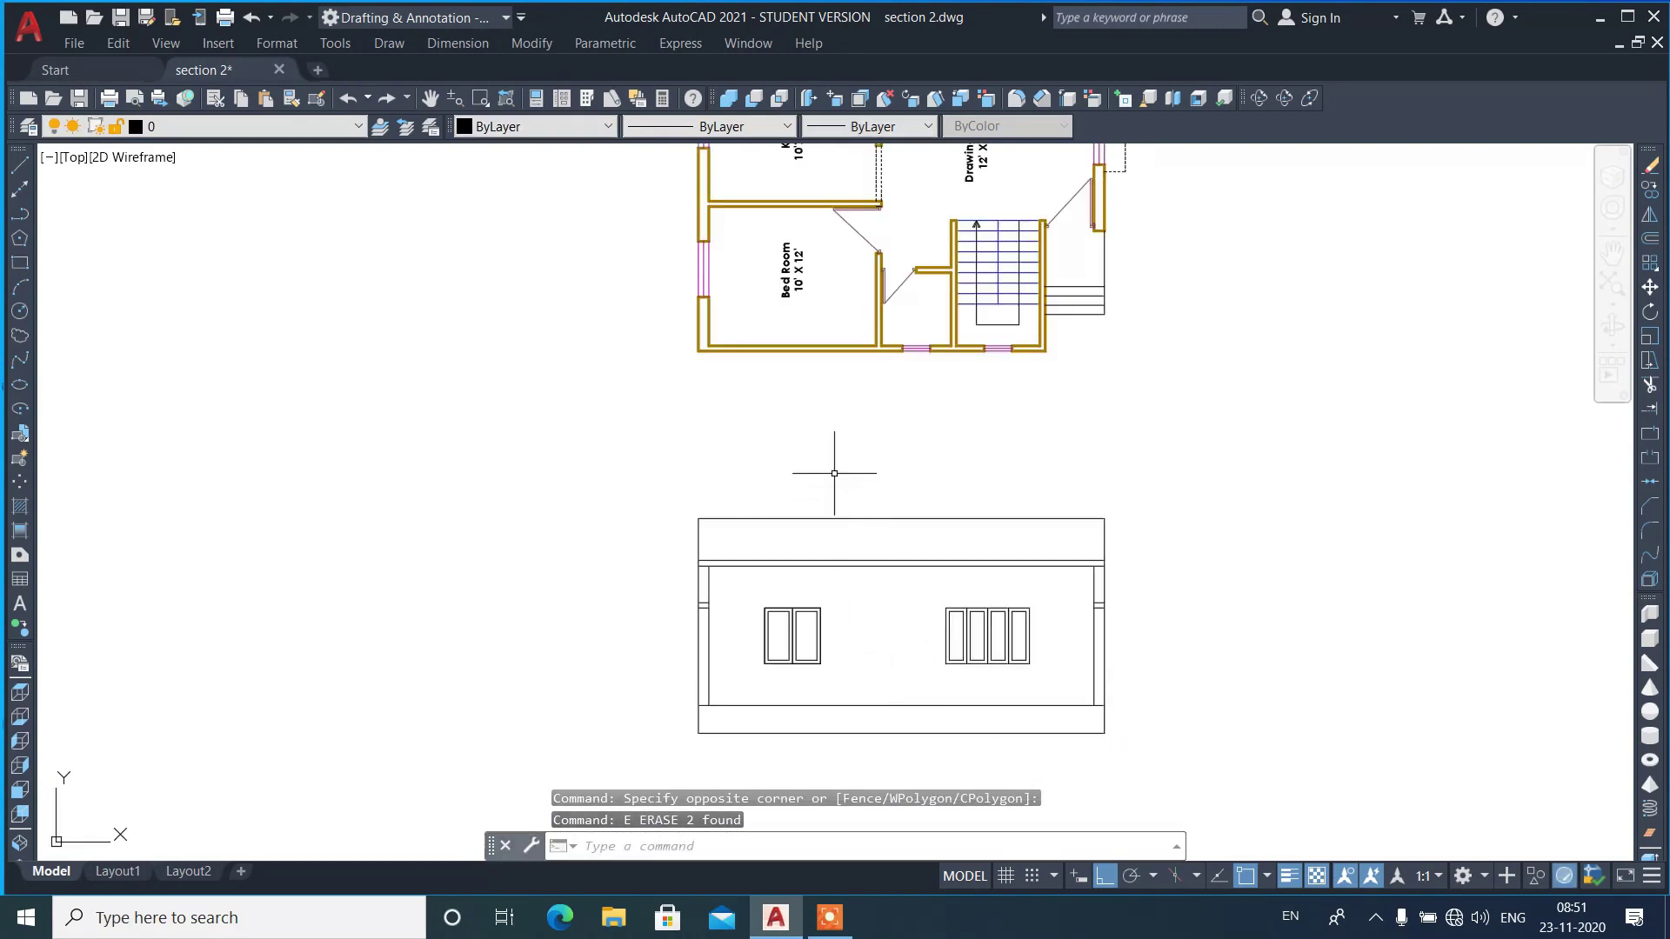
pyautogui.scroll(-2, 834, 473)
pyautogui.scroll(2, 773, 271)
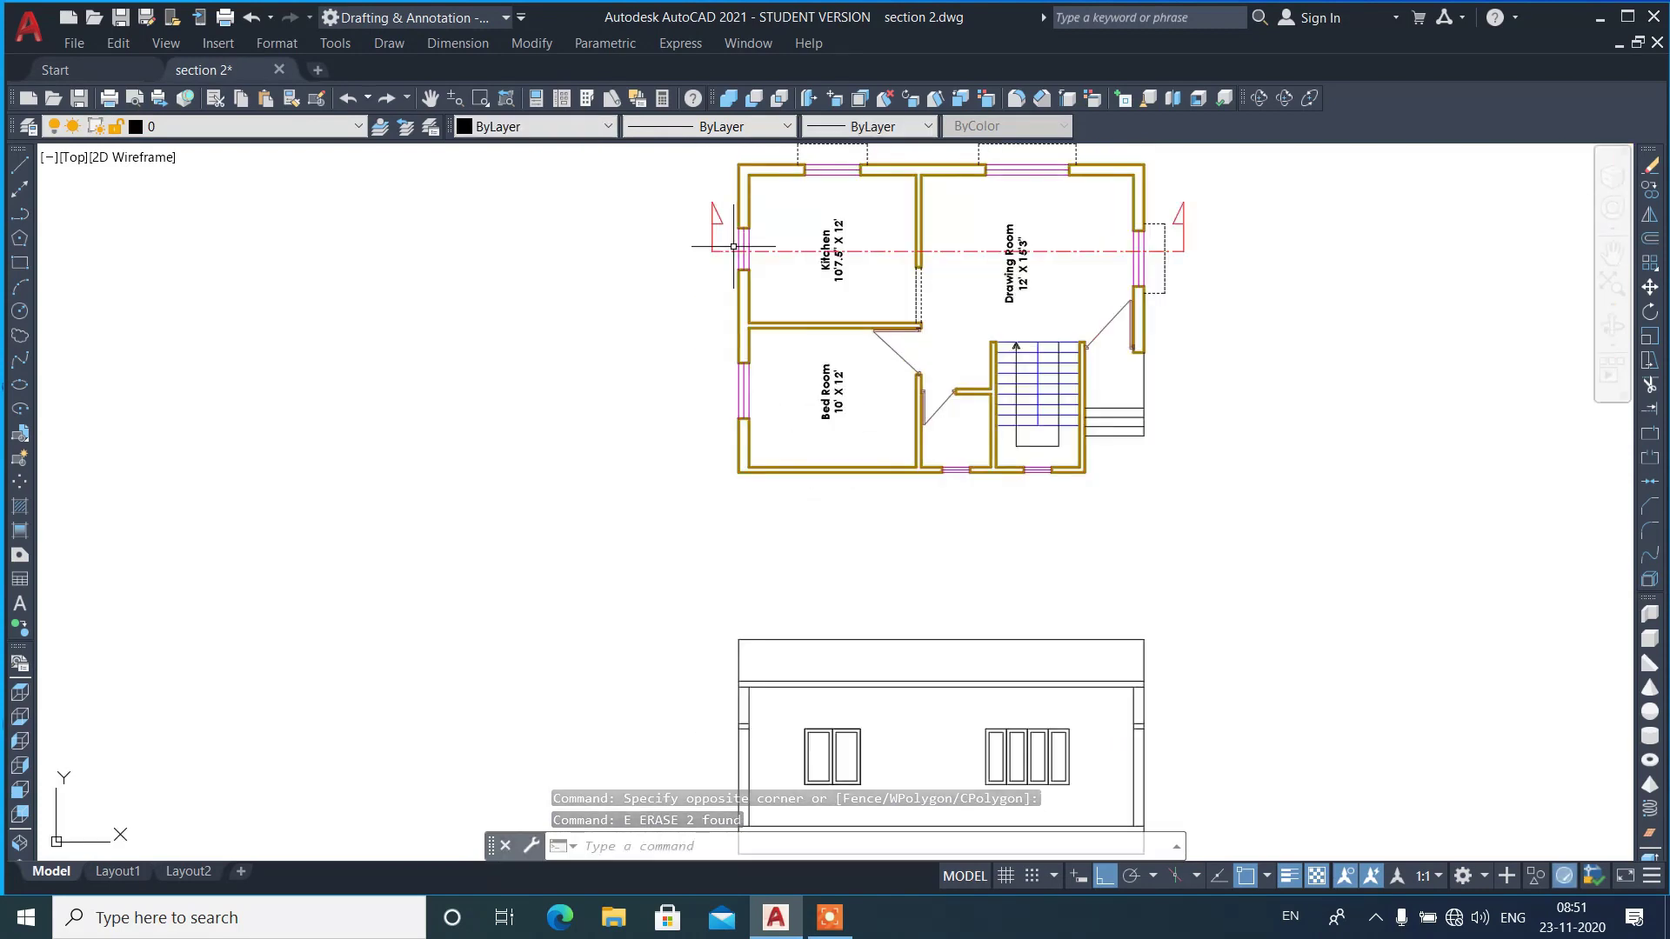
# - Offset the right and left end wall lines by 4' to add sill-level lines
pyautogui.scroll(-2, 896, 528)
pyautogui.scroll(2, 957, 556)
pyautogui.scroll(2, 1035, 563)
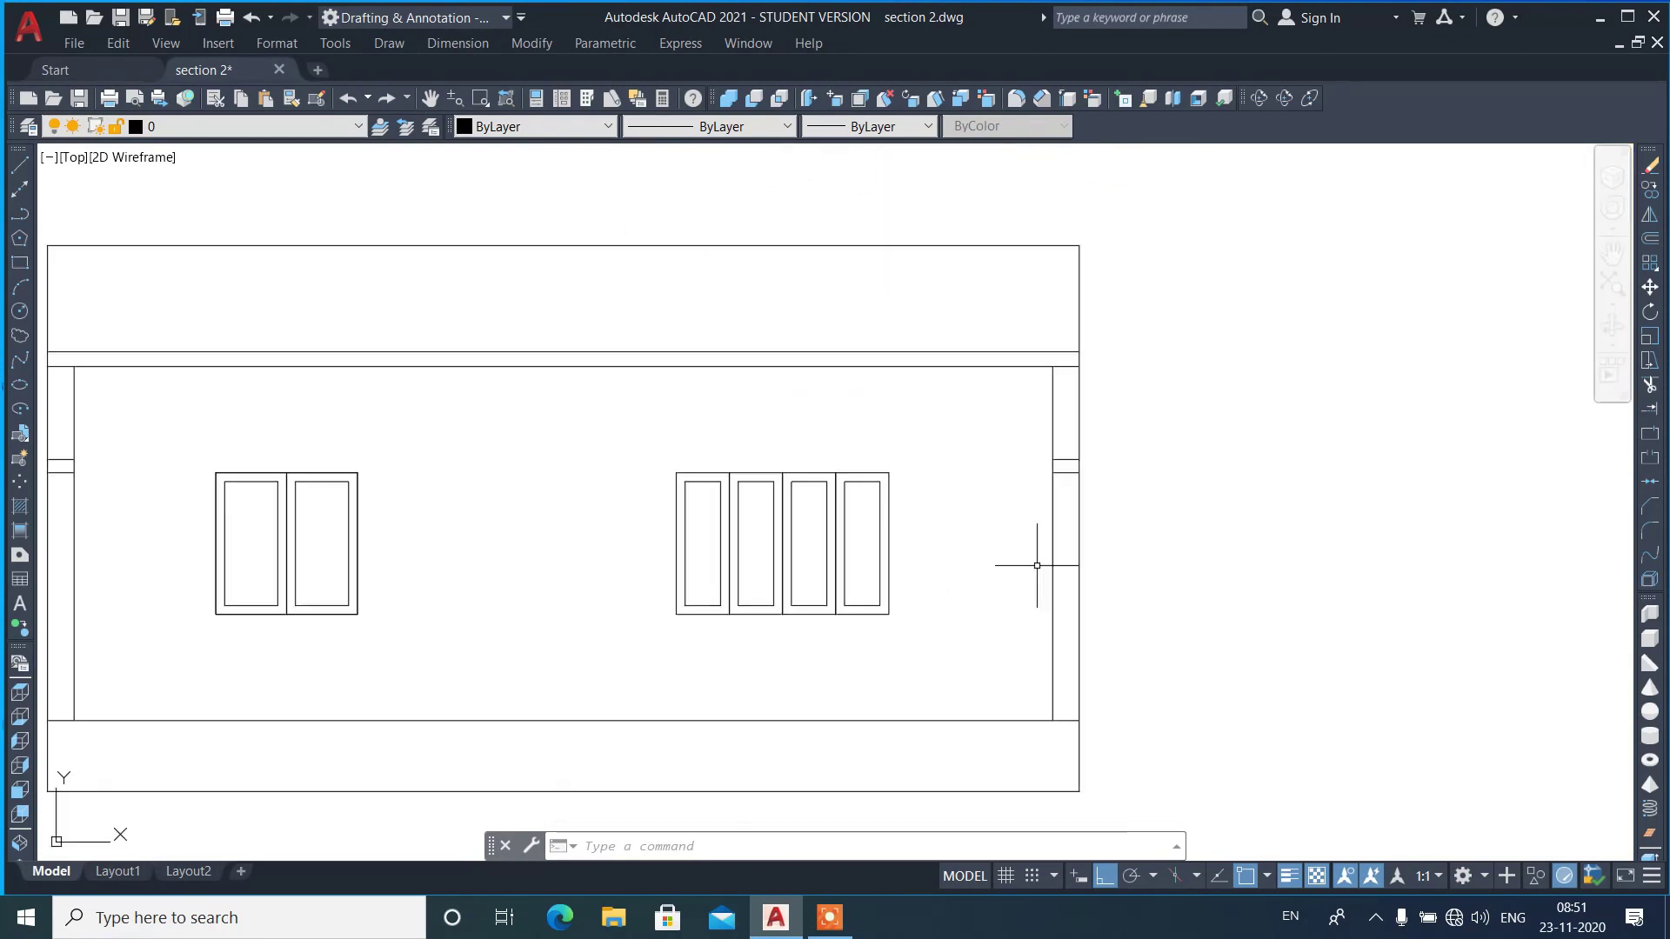
pyautogui.write('o')
pyautogui.press('Return')
pyautogui.write("';")
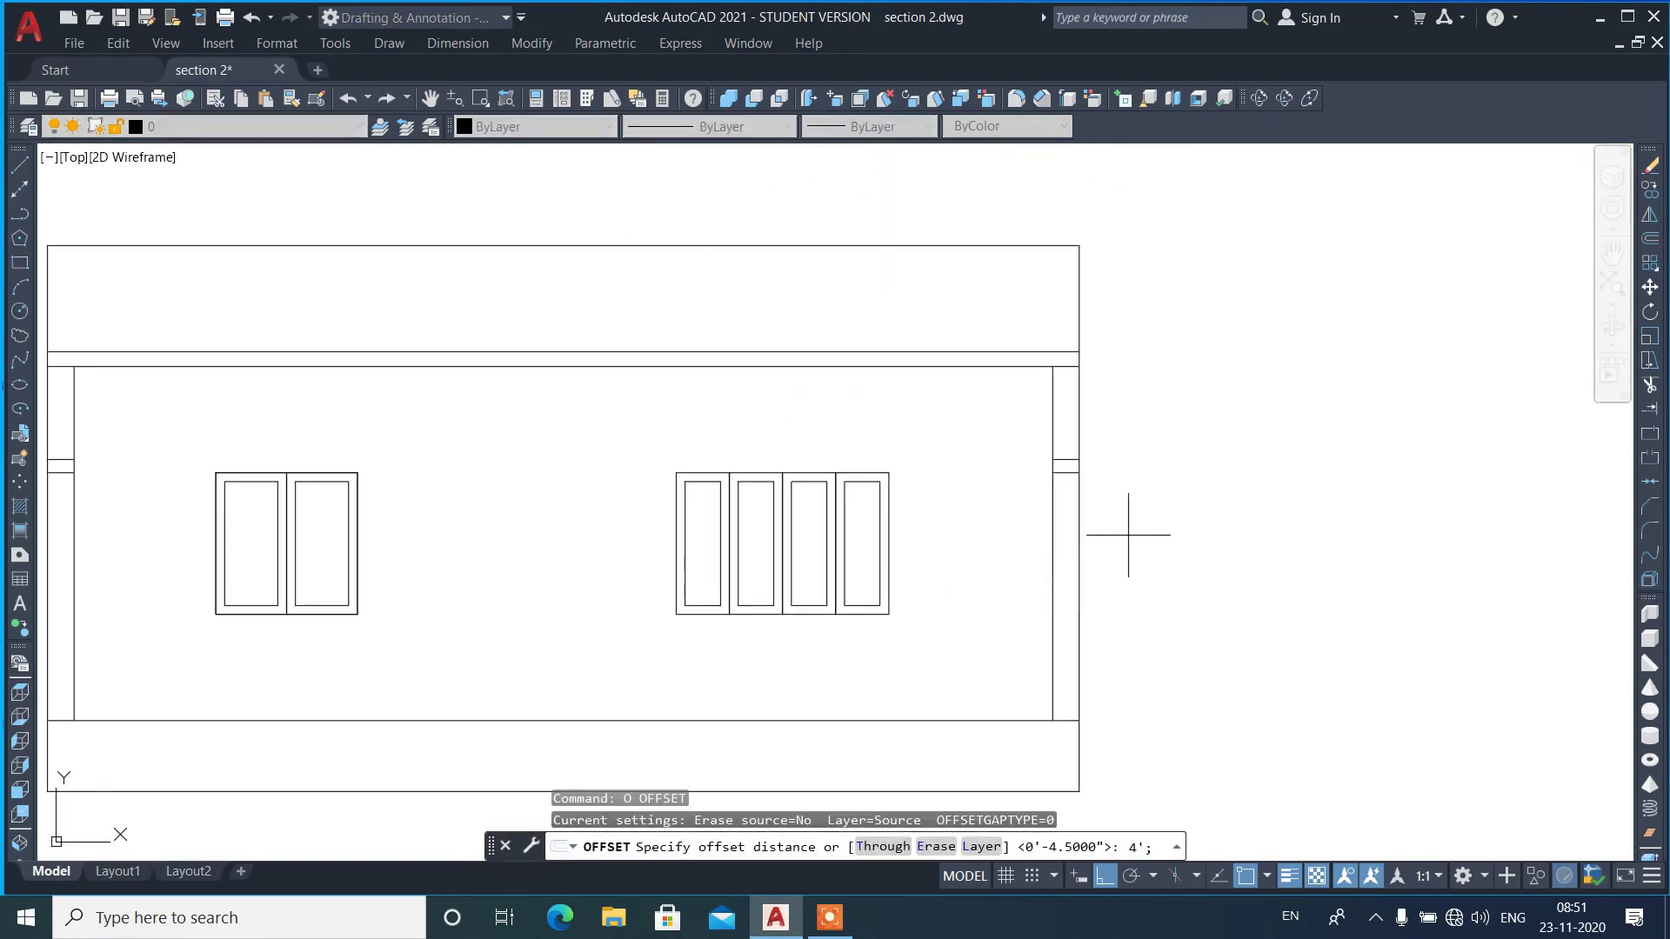
pyautogui.press('Return')
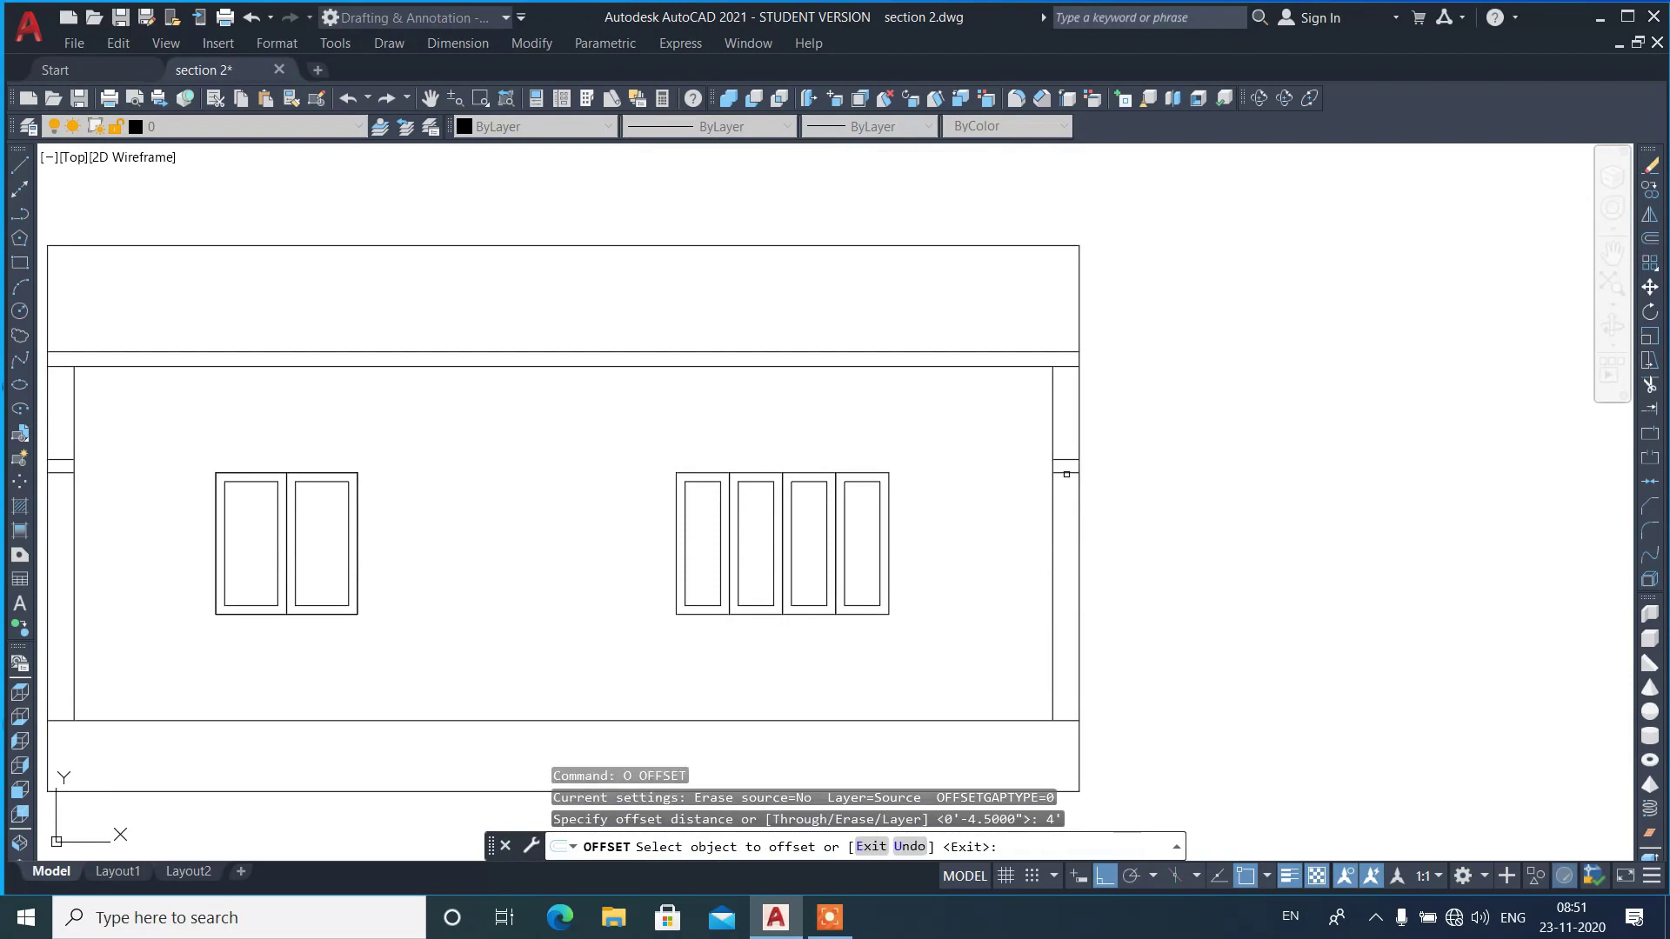
pyautogui.click(1066, 474)
pyautogui.click(1061, 522)
pyautogui.scroll(-2, 1029, 529)
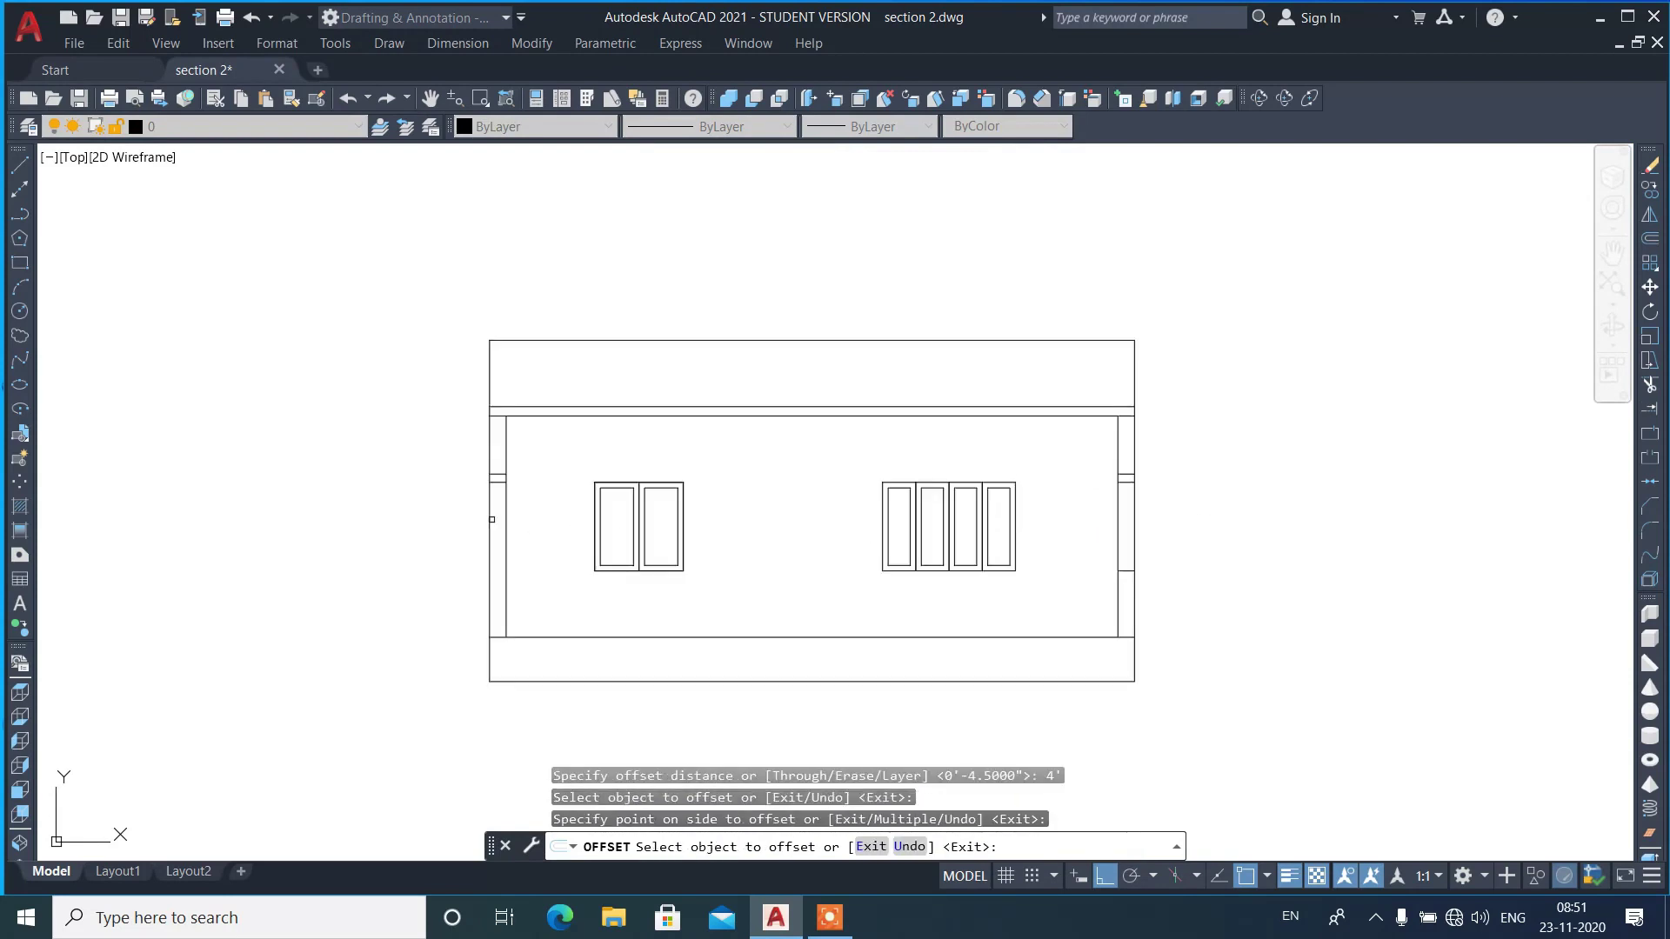
pyautogui.scroll(2, 492, 519)
pyautogui.click(487, 519)
pyautogui.click(484, 567)
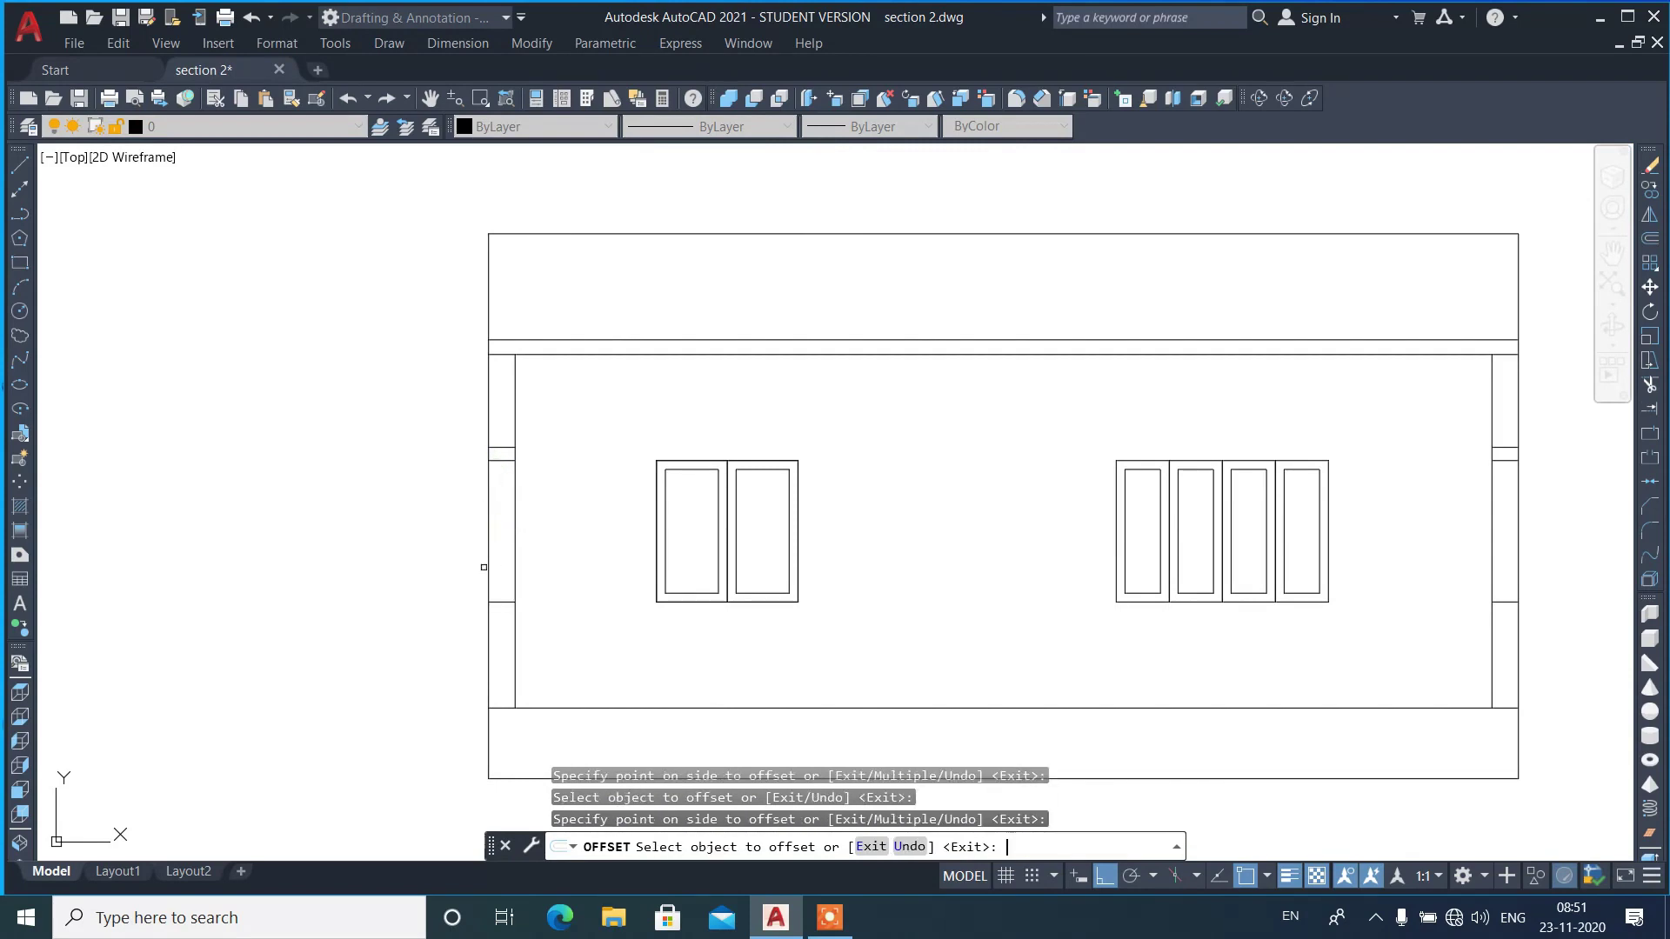
pyautogui.press('Return')
pyautogui.scroll(2, 577, 484)
pyautogui.scroll(3, 607, 467)
# - Draw a closed T-shaped polyline profile for the column head
pyautogui.write('p')
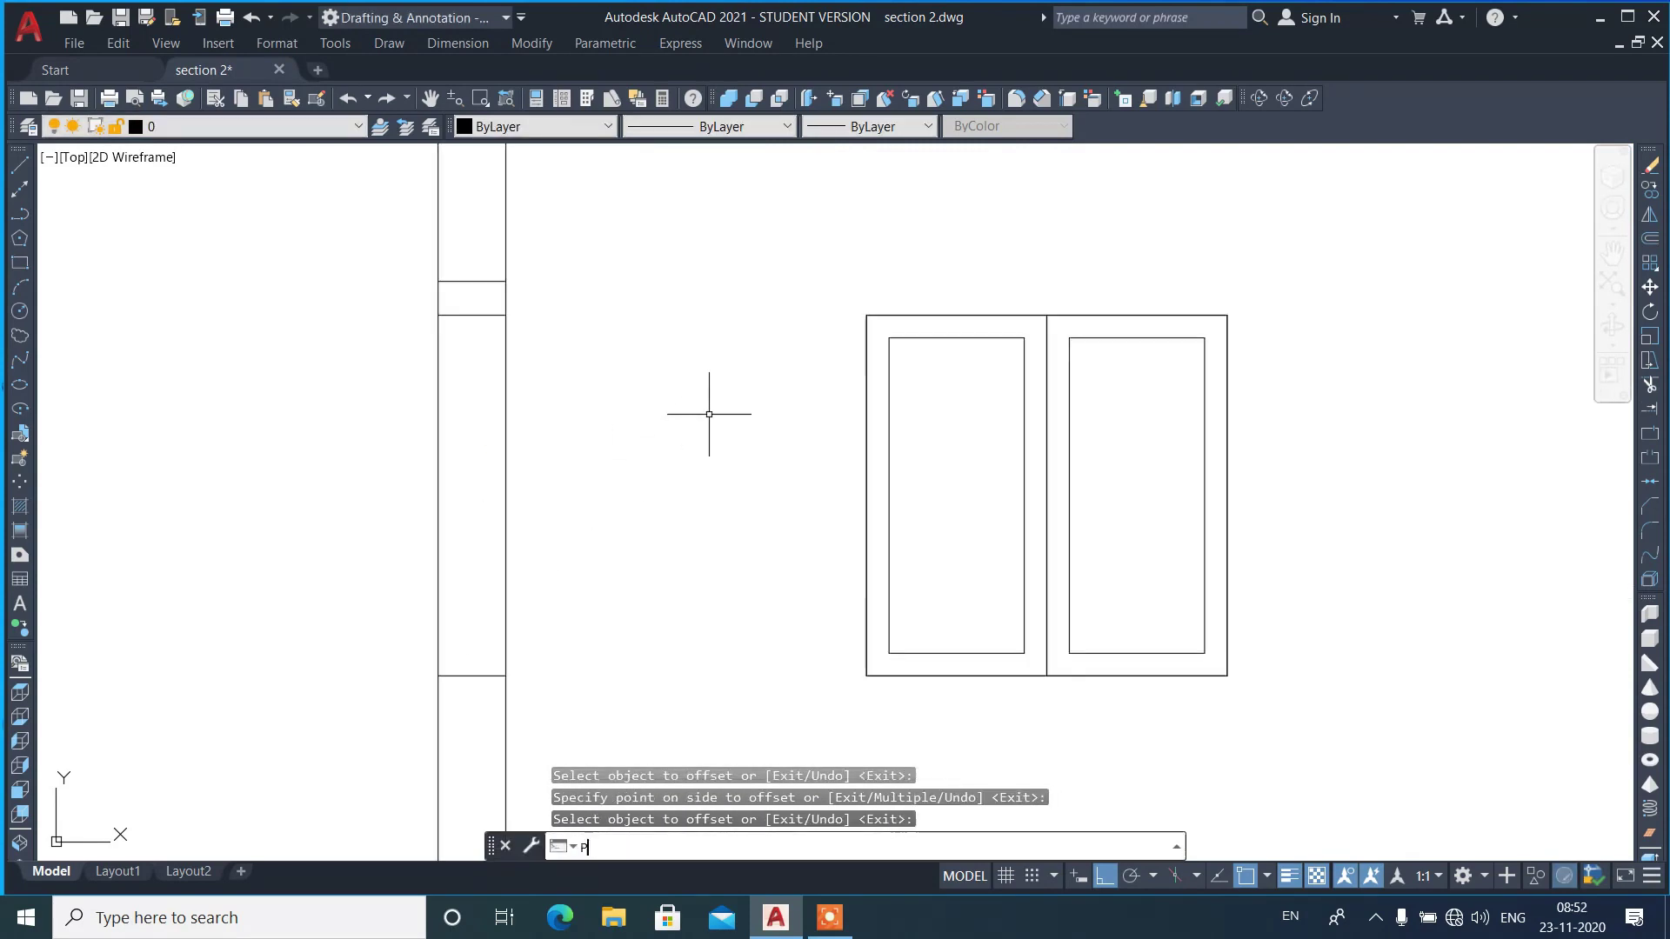
pyautogui.write('l')
pyautogui.press('Return')
pyautogui.click(615, 358)
pyautogui.write('.5')
pyautogui.press('Return')
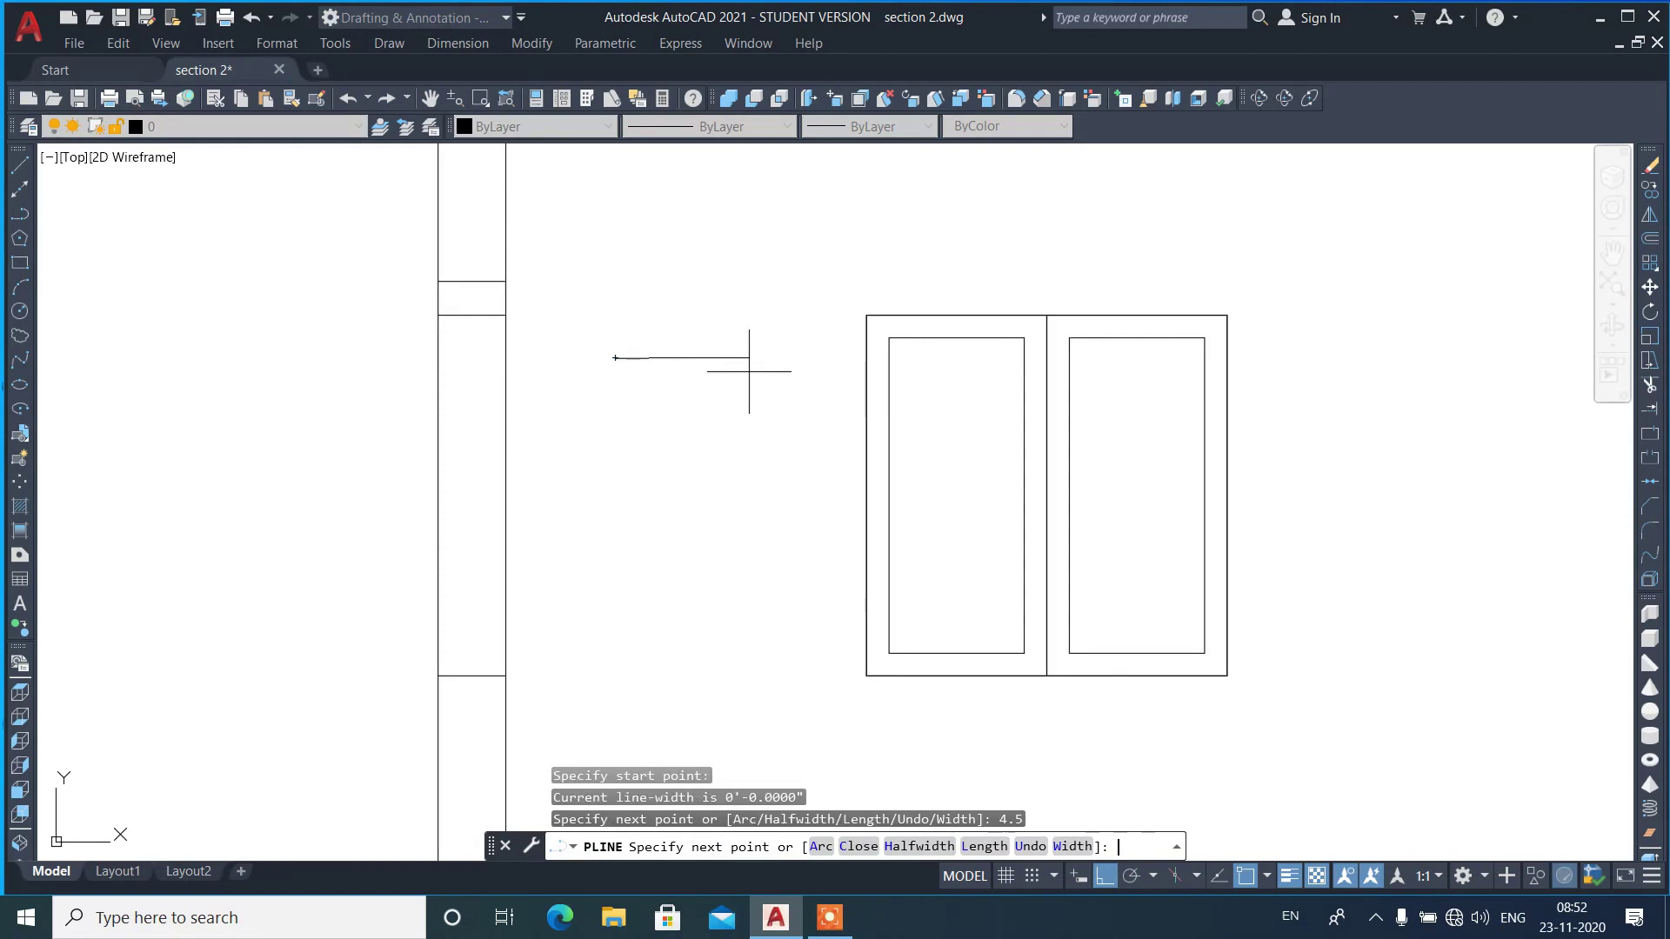
pyautogui.write('.5')
pyautogui.press('Return')
pyautogui.write('1')
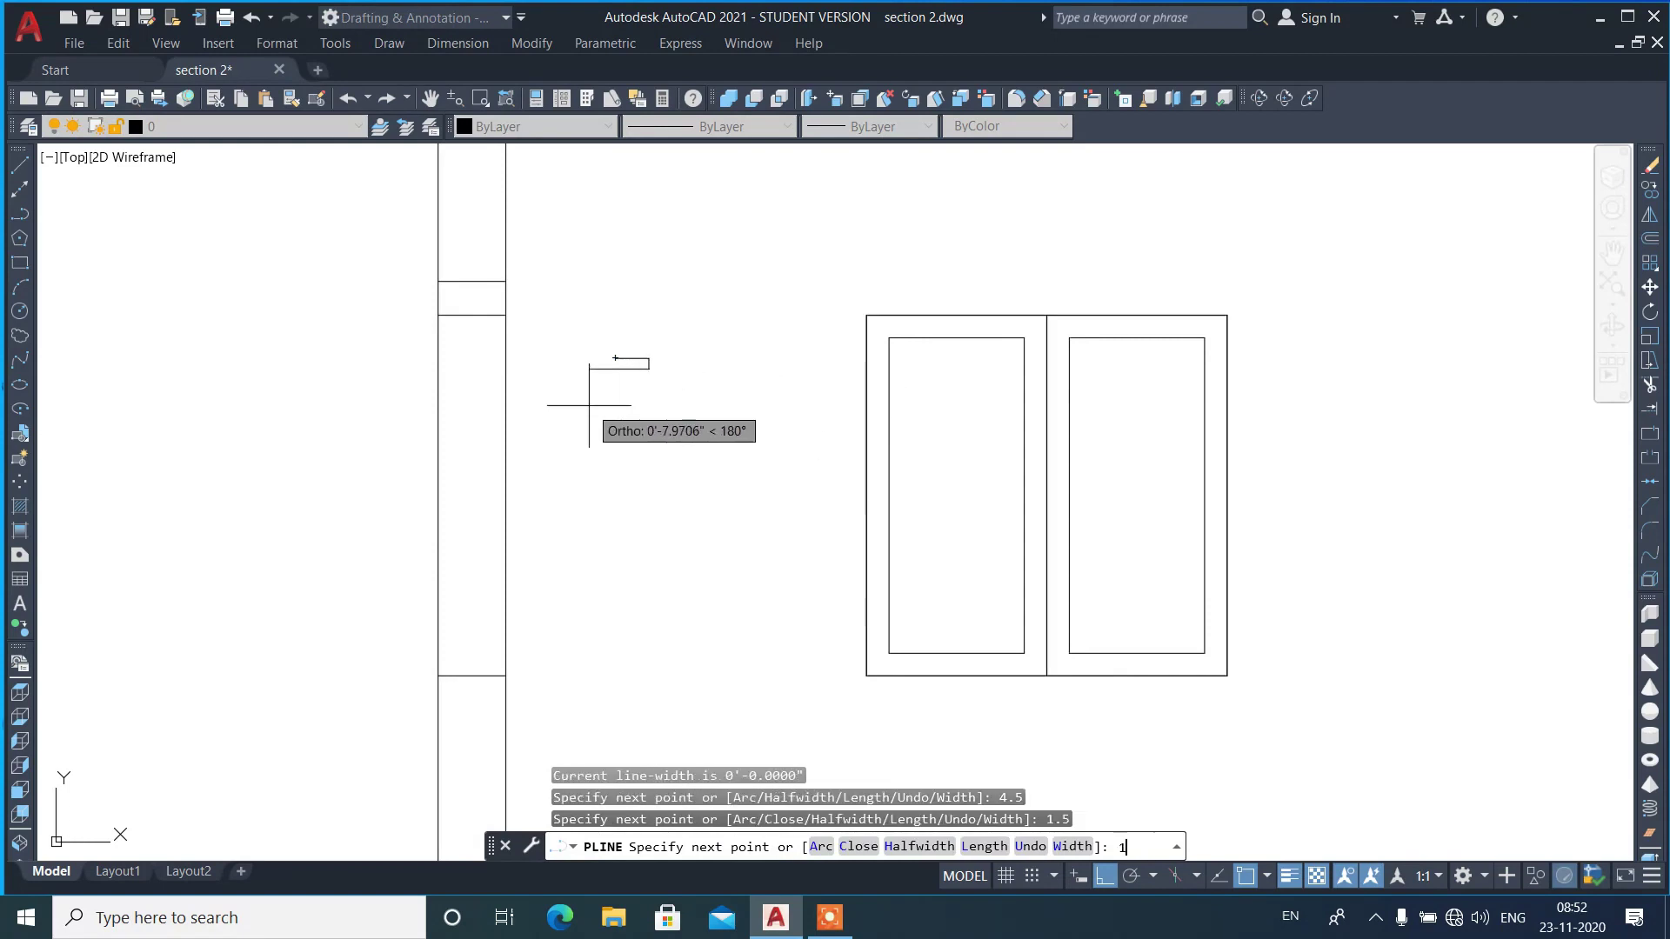
pyautogui.press('Return')
pyautogui.write('1.')
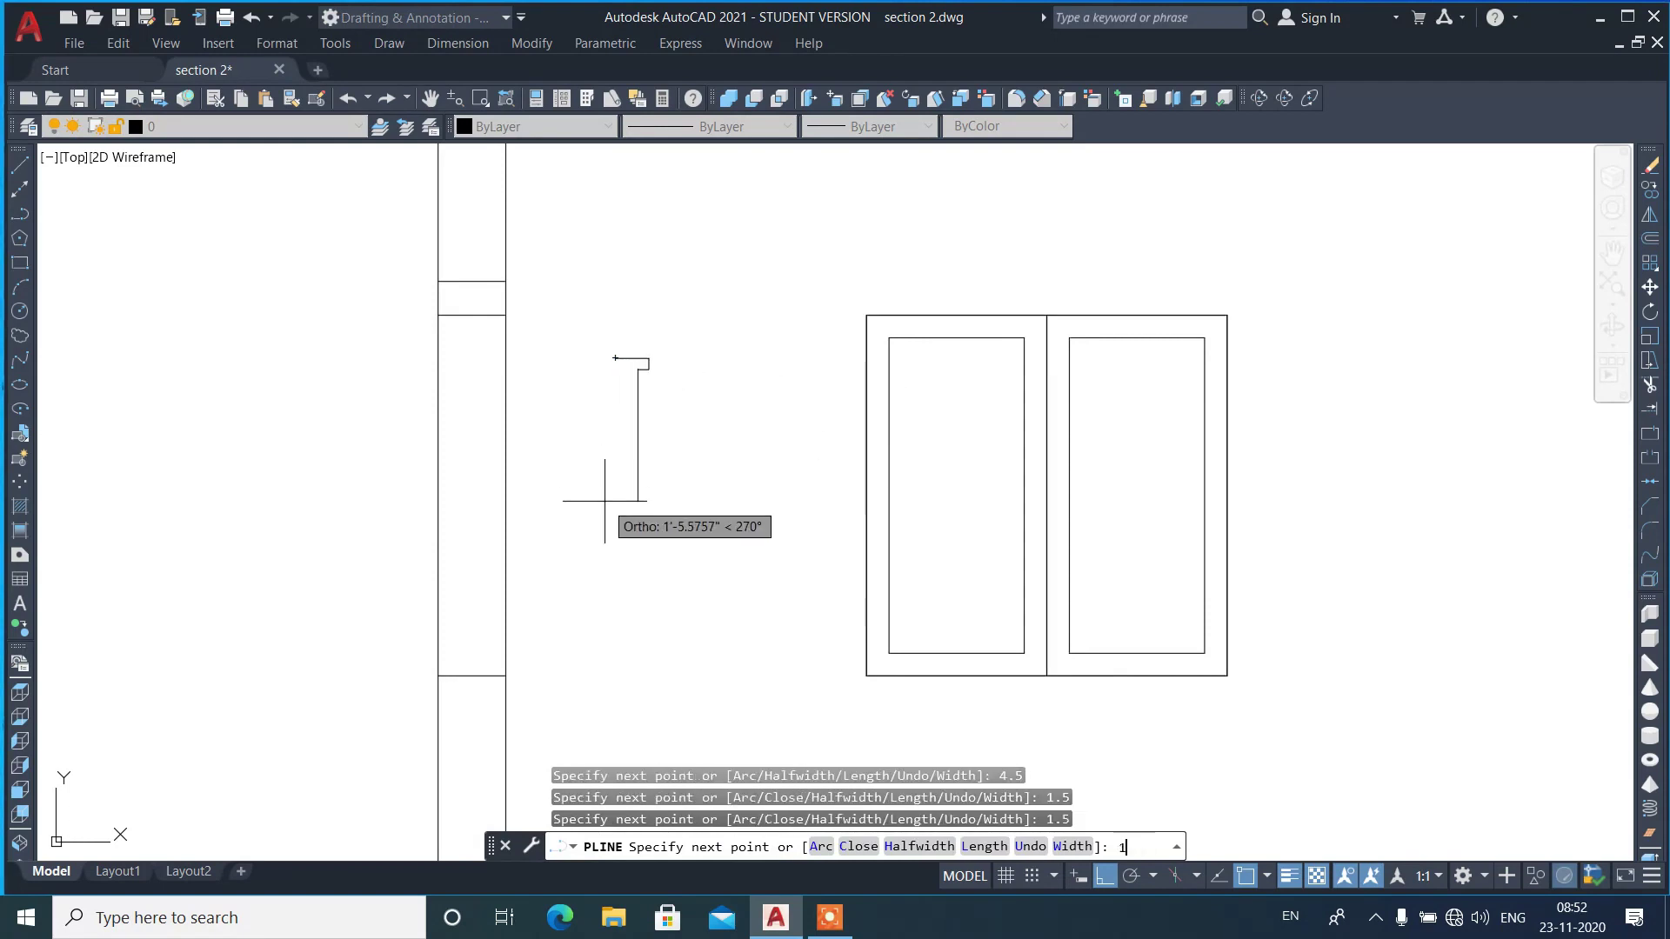
pyautogui.write('5')
pyautogui.press('Return')
pyautogui.press('Return')
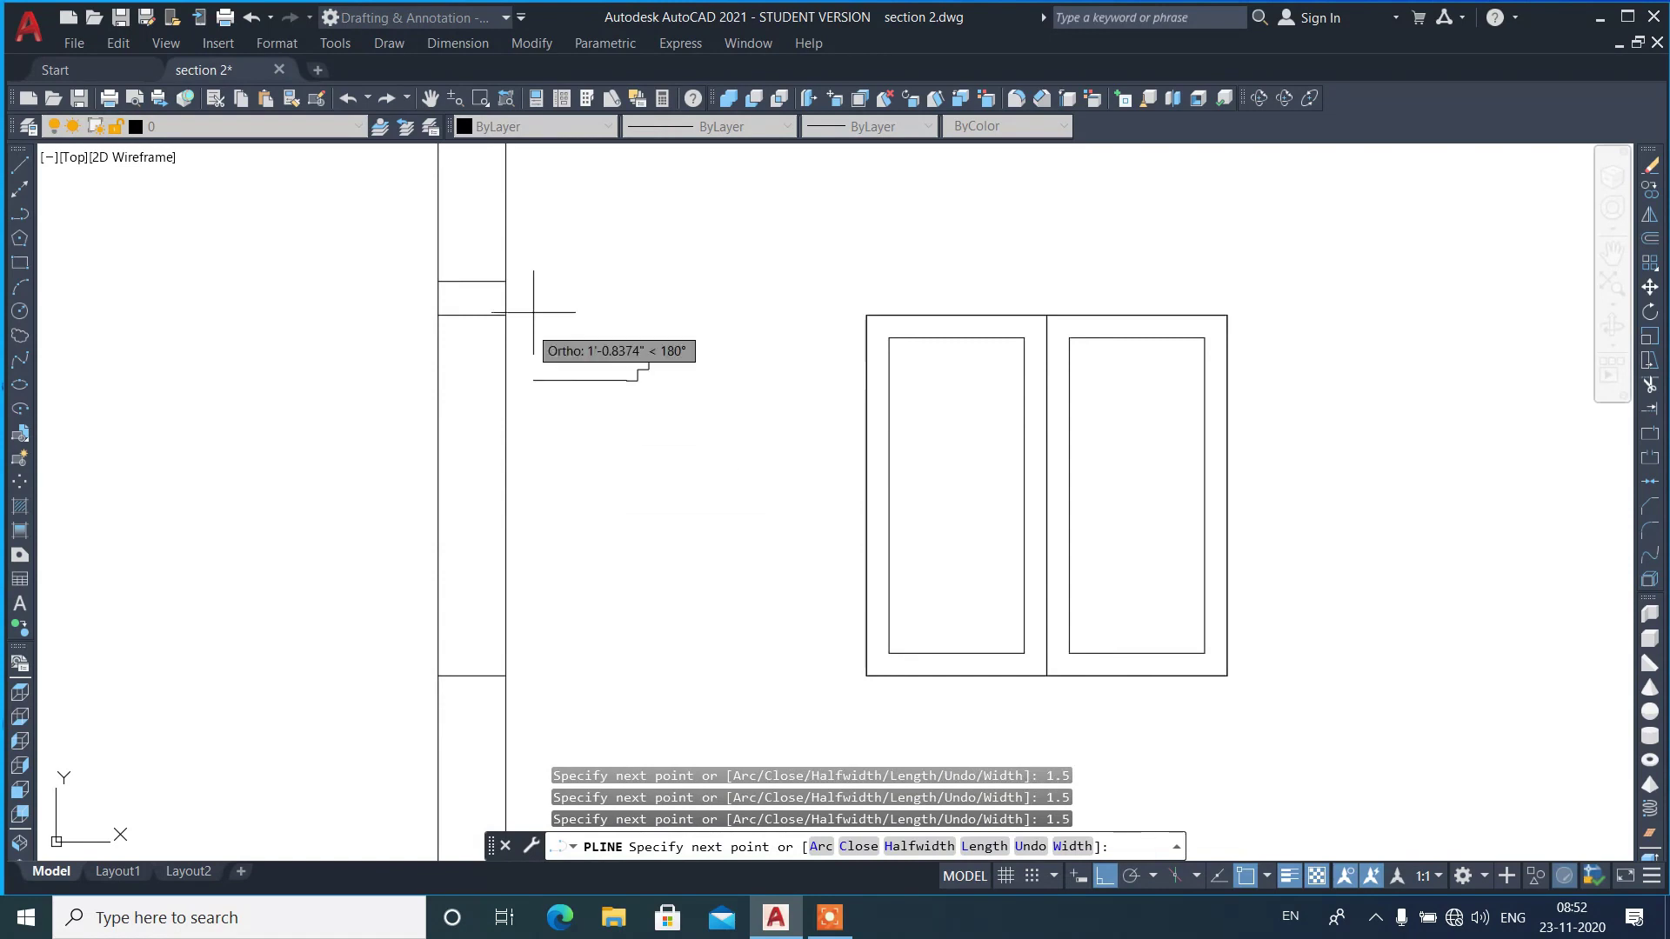
pyautogui.write('1')
pyautogui.press('Return')
pyautogui.write('1')
pyautogui.press('Return')
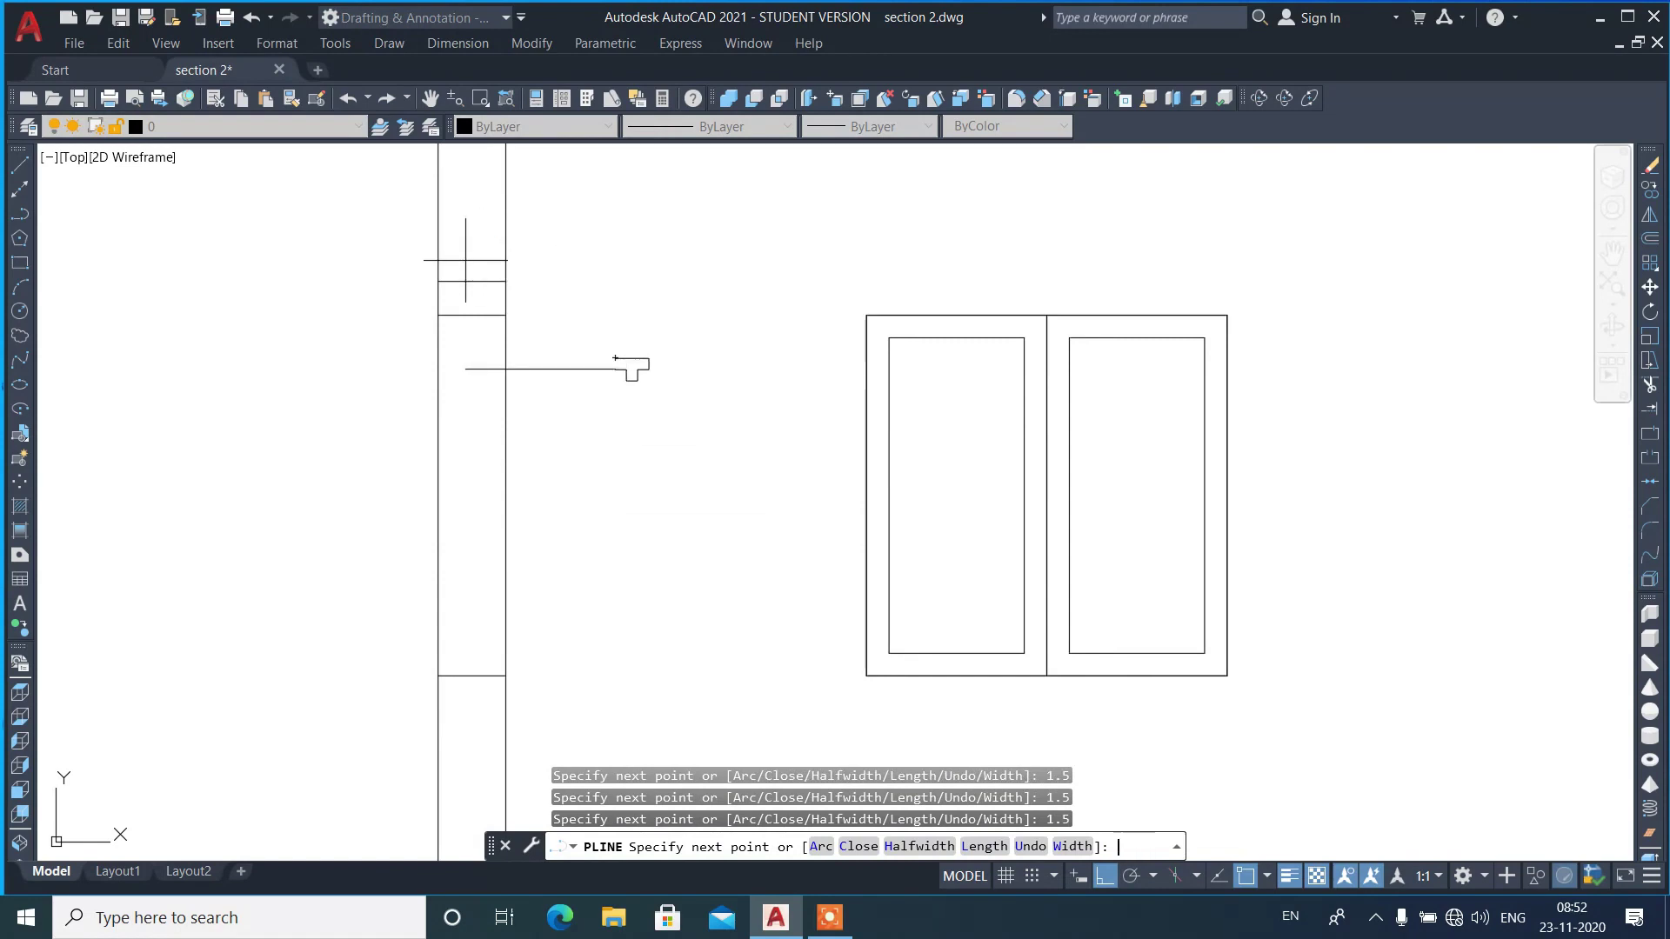
pyautogui.write('C')
# - Move the T-shape onto the top of the wall strip
pyautogui.press('Return')
pyautogui.click(585, 328)
pyautogui.click(659, 388)
pyautogui.write('M')
pyautogui.press('Return')
pyautogui.click(631, 358)
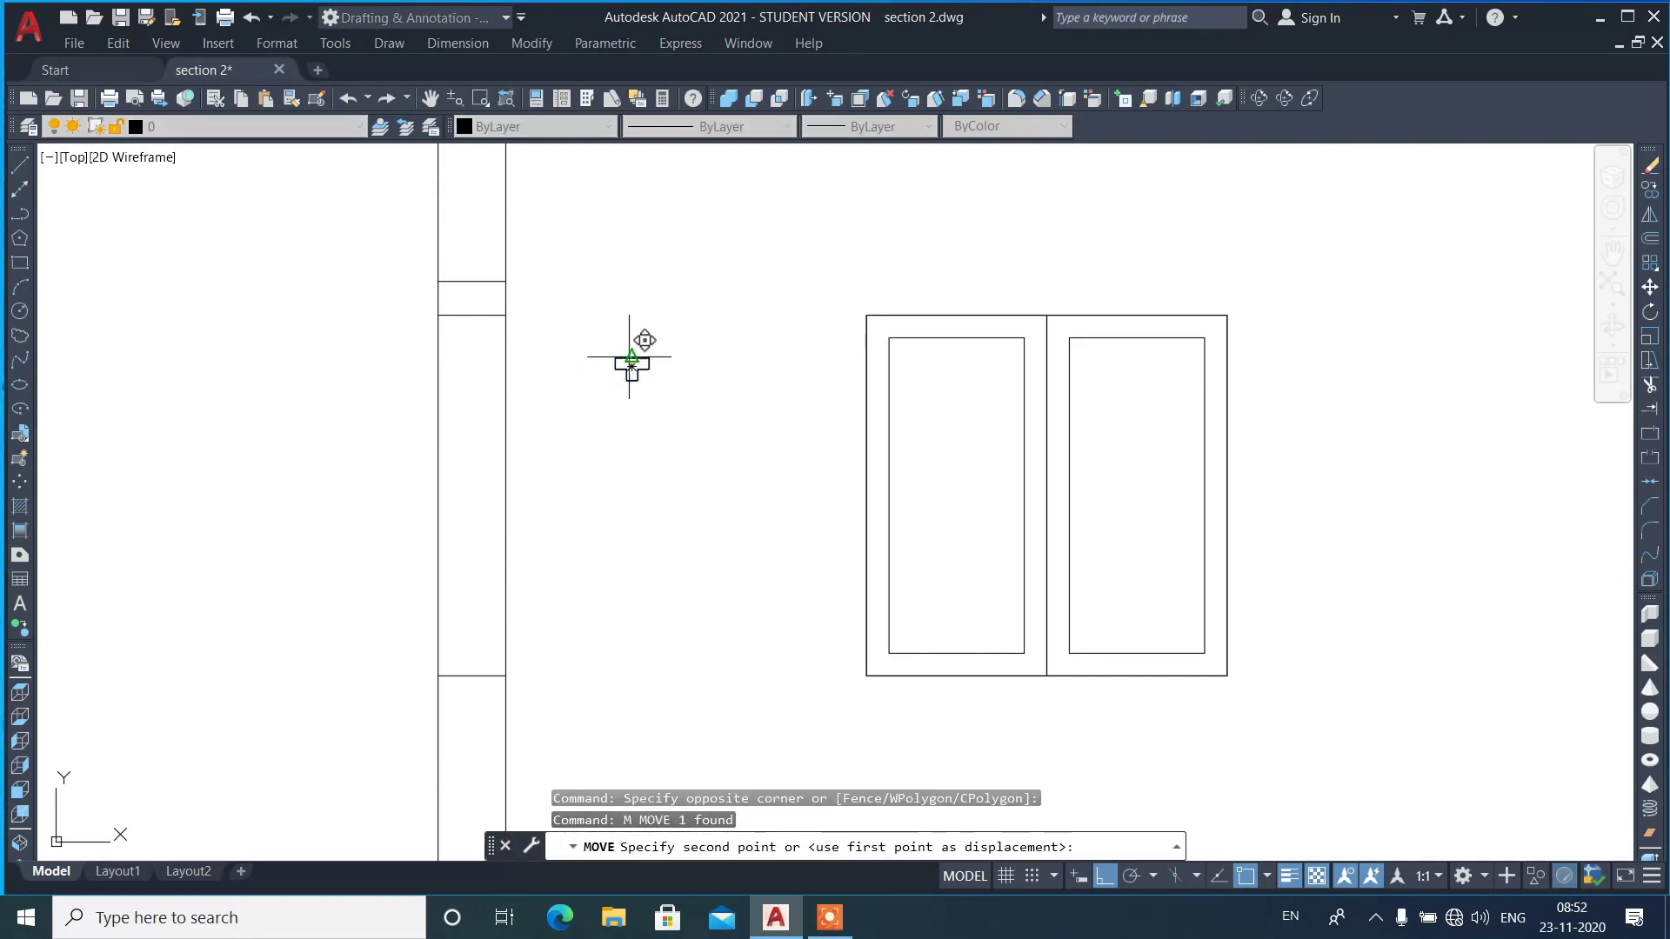
pyautogui.click(472, 314)
# - Mirror the T-shape to form the column base, keeping the original
pyautogui.click(443, 292)
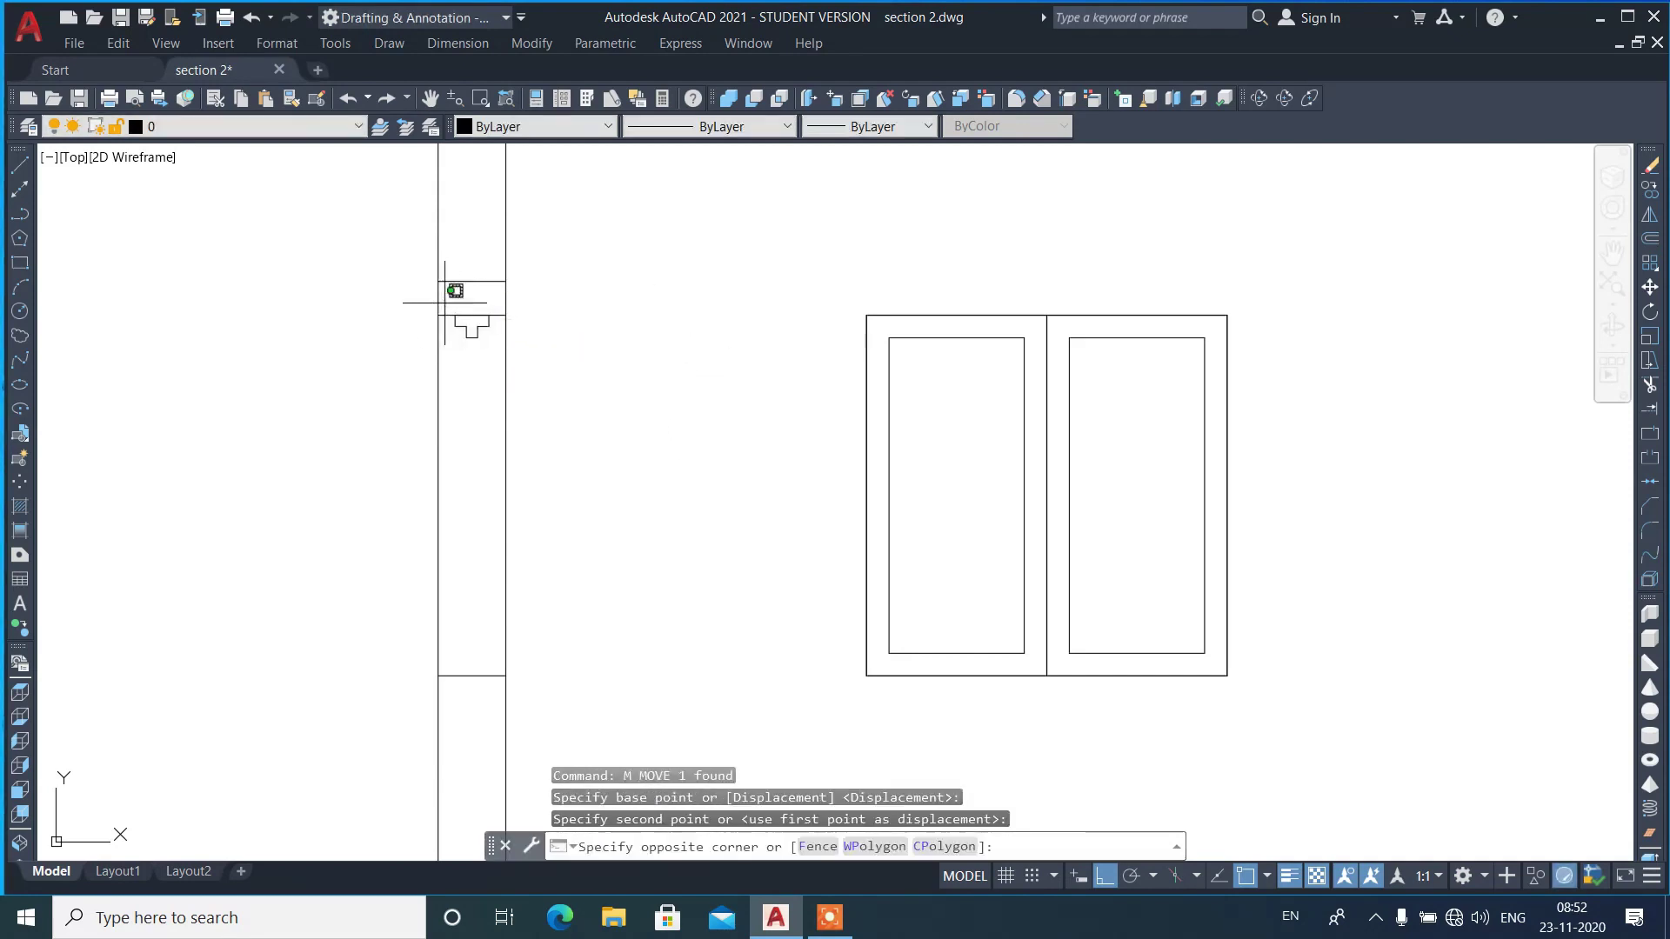
pyautogui.click(496, 364)
pyautogui.write('MI')
pyautogui.press('Return')
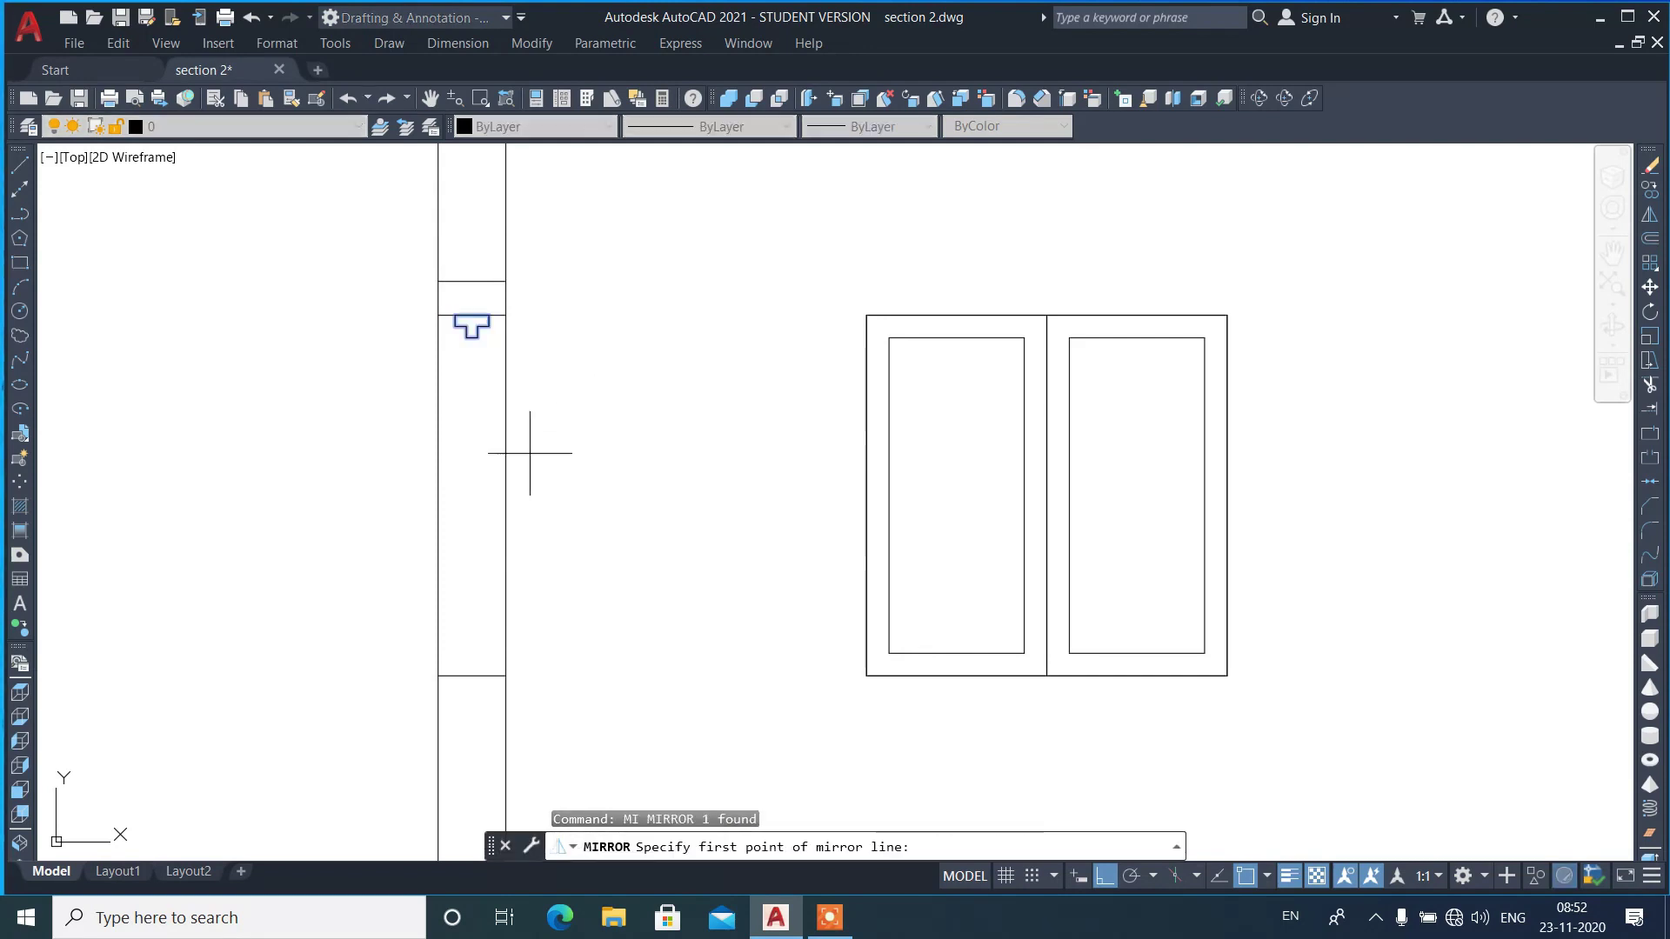
pyautogui.click(505, 494)
pyautogui.click(627, 513)
pyautogui.press('Return')
# - Draw a rectangle column shaft between the top and bottom T-shapes
pyautogui.write('rec')
pyautogui.press('Return')
pyautogui.click(472, 322)
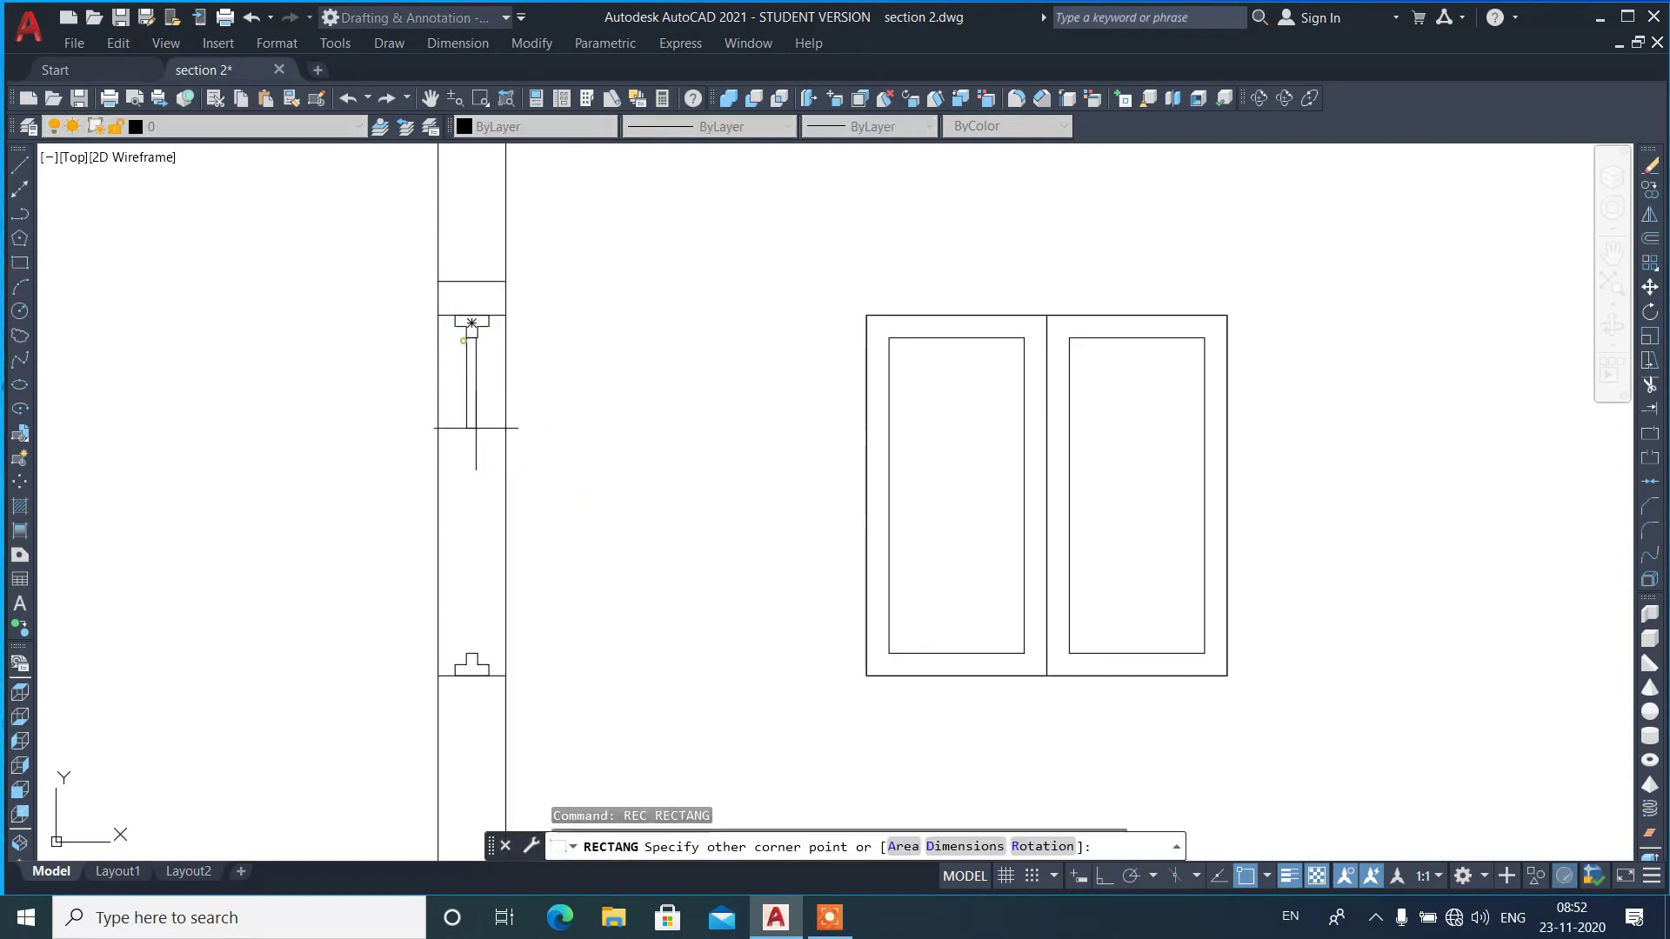
pyautogui.scroll(5, 477, 652)
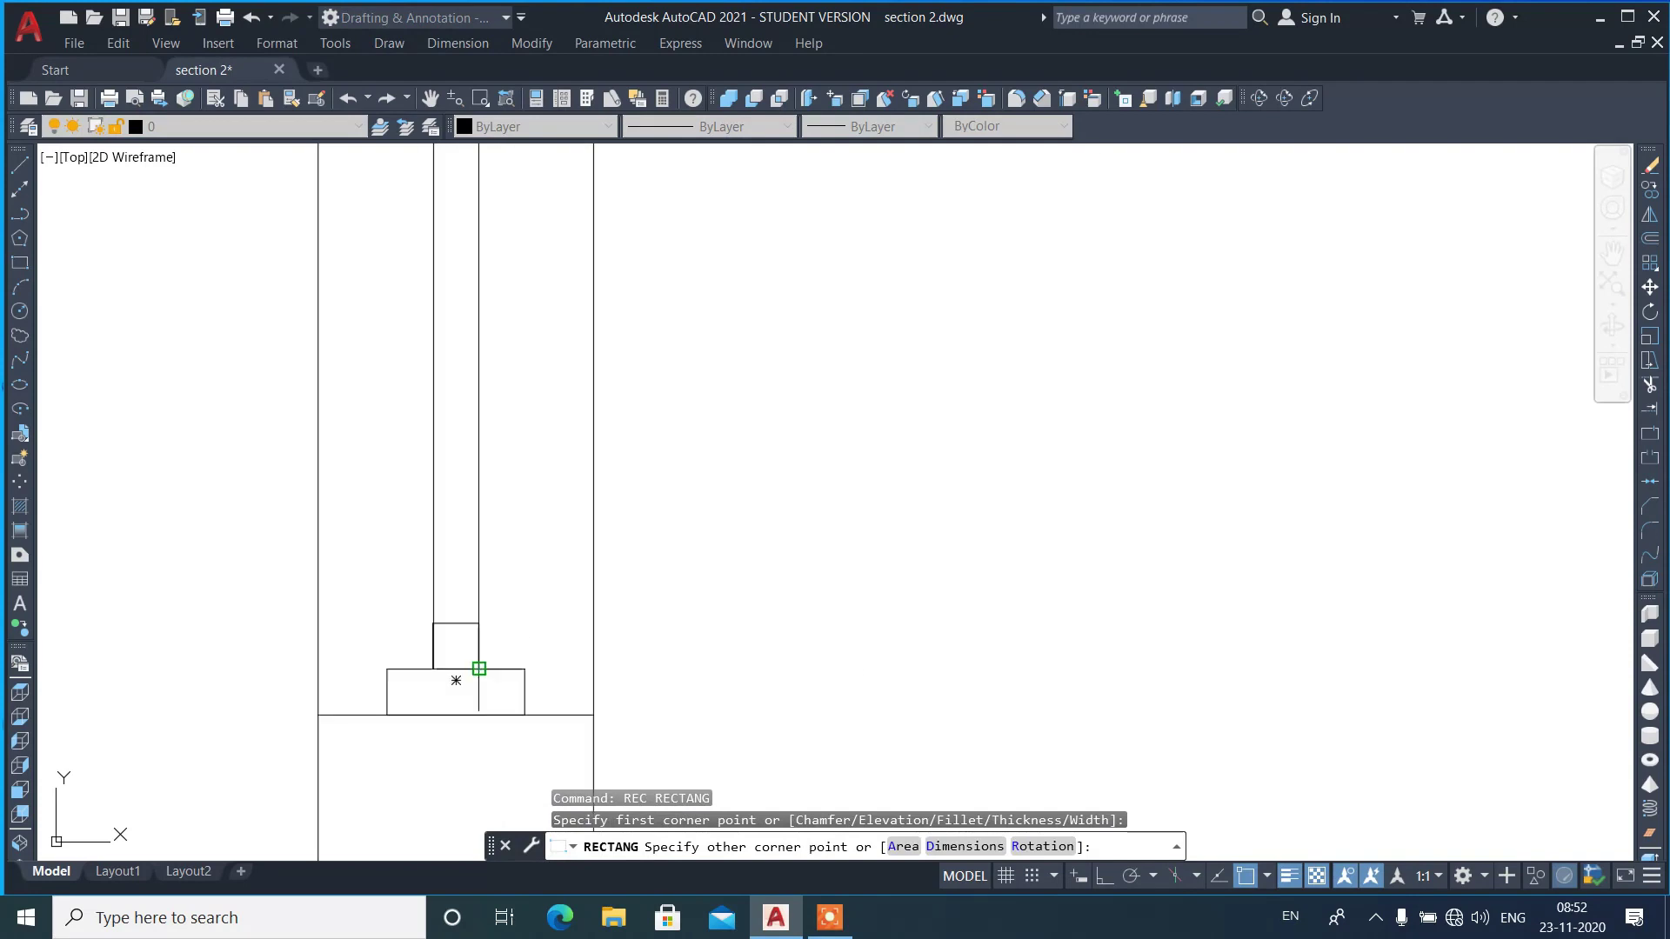
pyautogui.click(478, 623)
pyautogui.scroll(-3, 447, 622)
pyautogui.scroll(-2, 446, 608)
# - Copy the whole column from its base to the right end wall
pyautogui.click(422, 264)
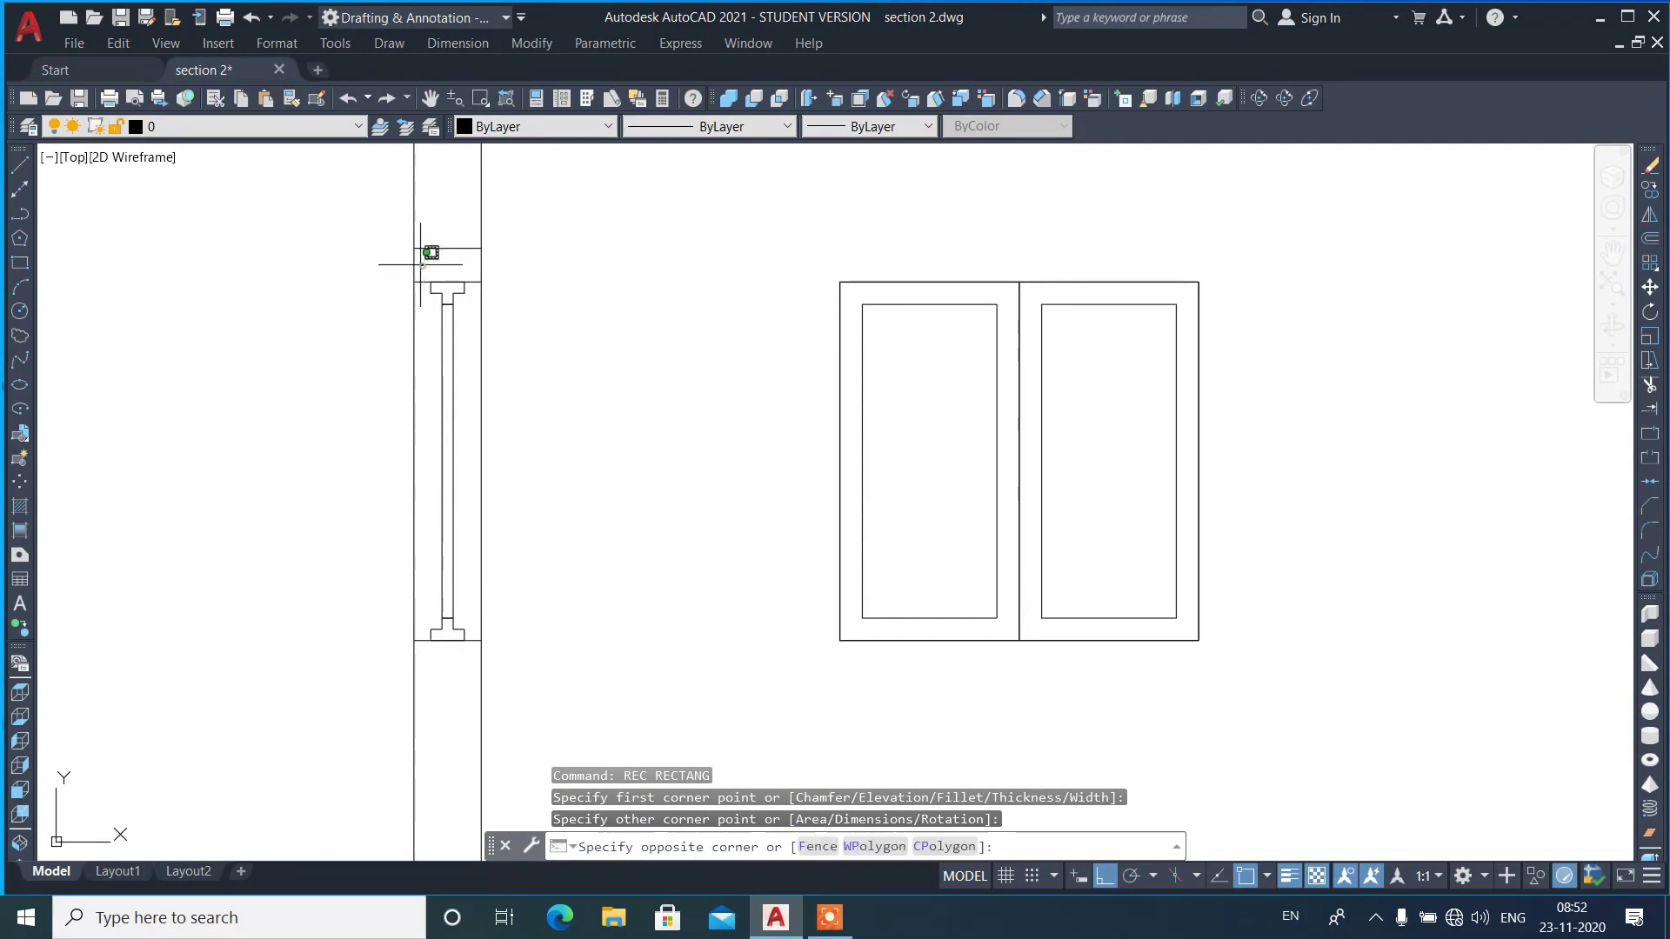
pyautogui.click(470, 678)
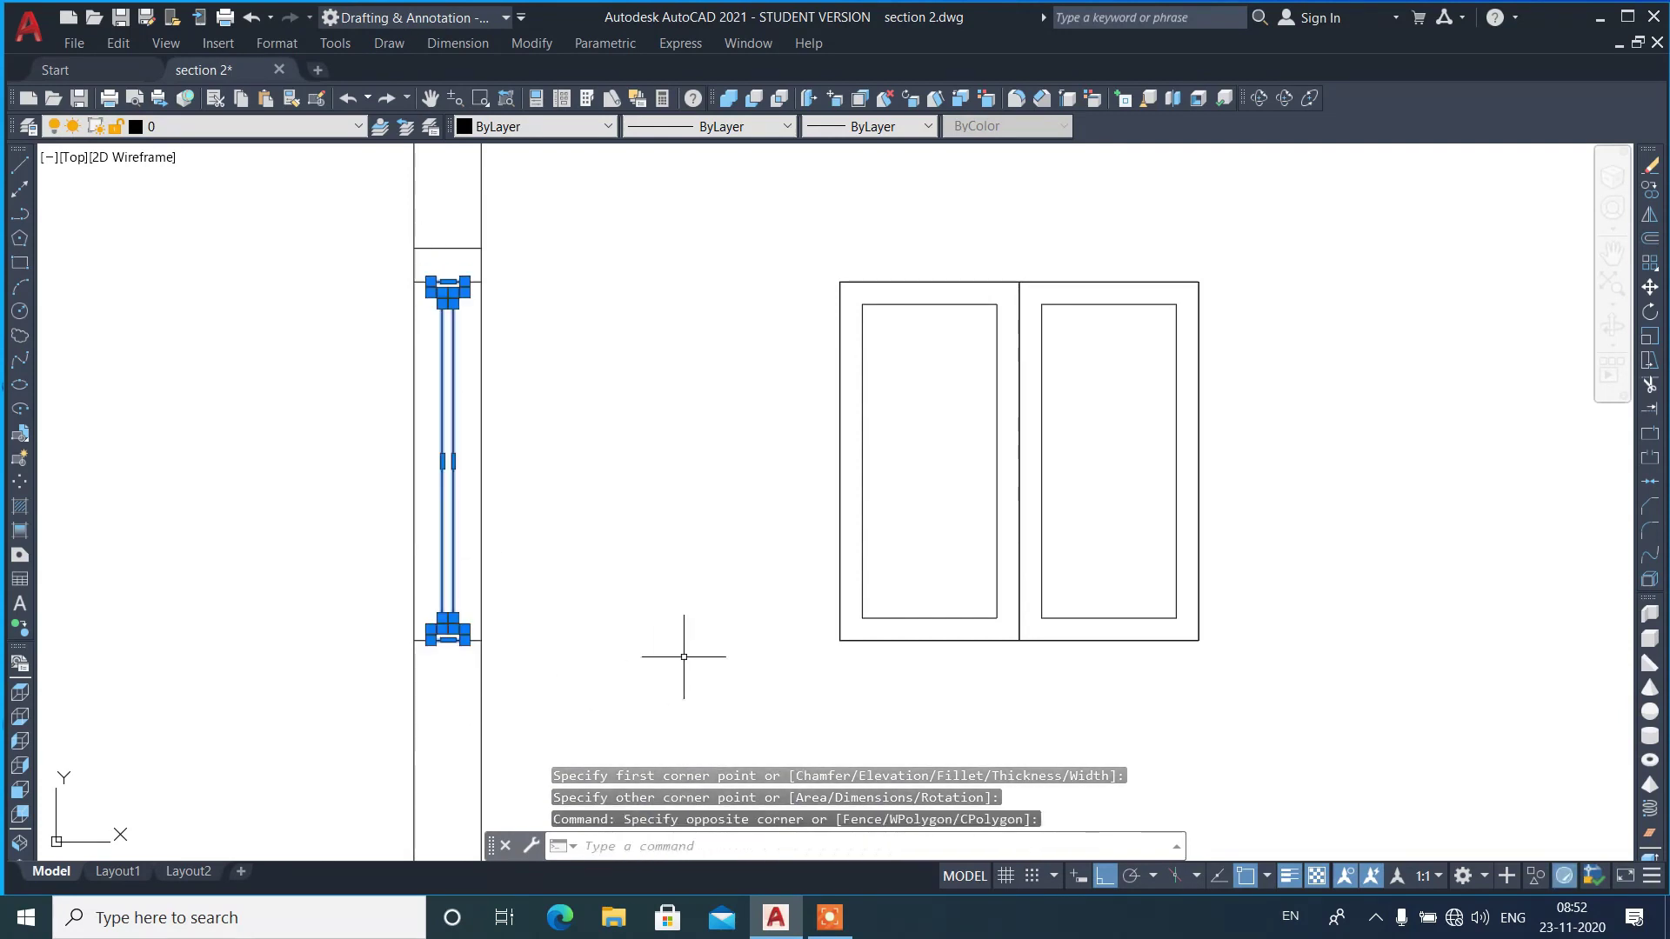
pyautogui.write('cp')
pyautogui.press('Return')
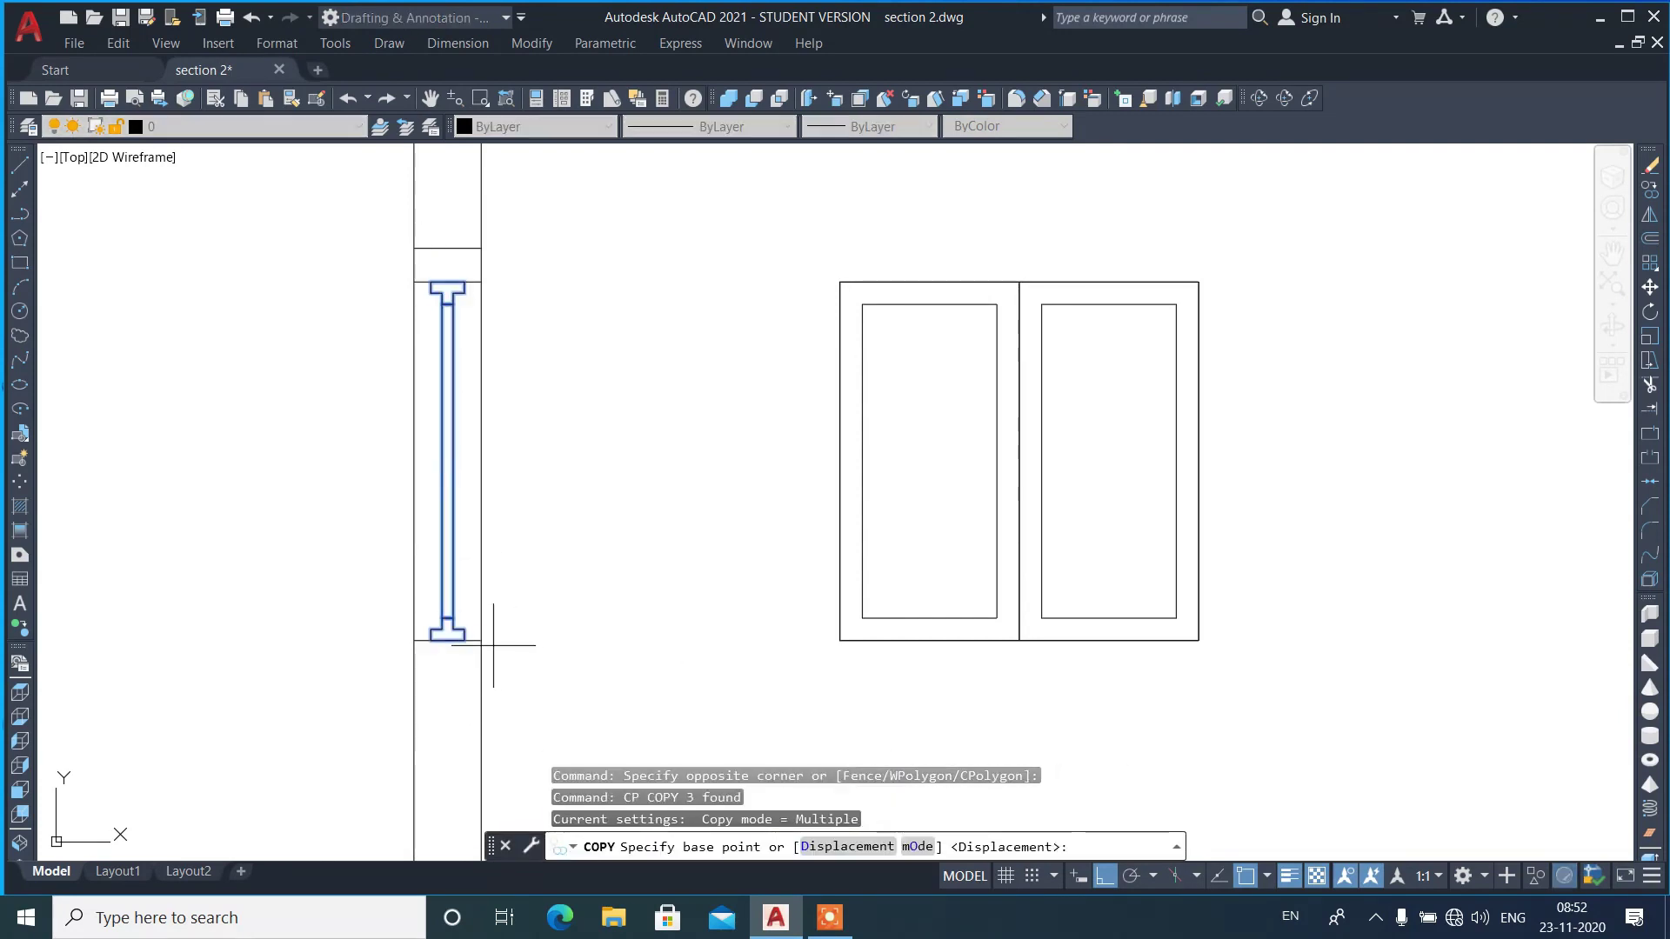
pyautogui.click(481, 642)
pyautogui.scroll(-4, 481, 642)
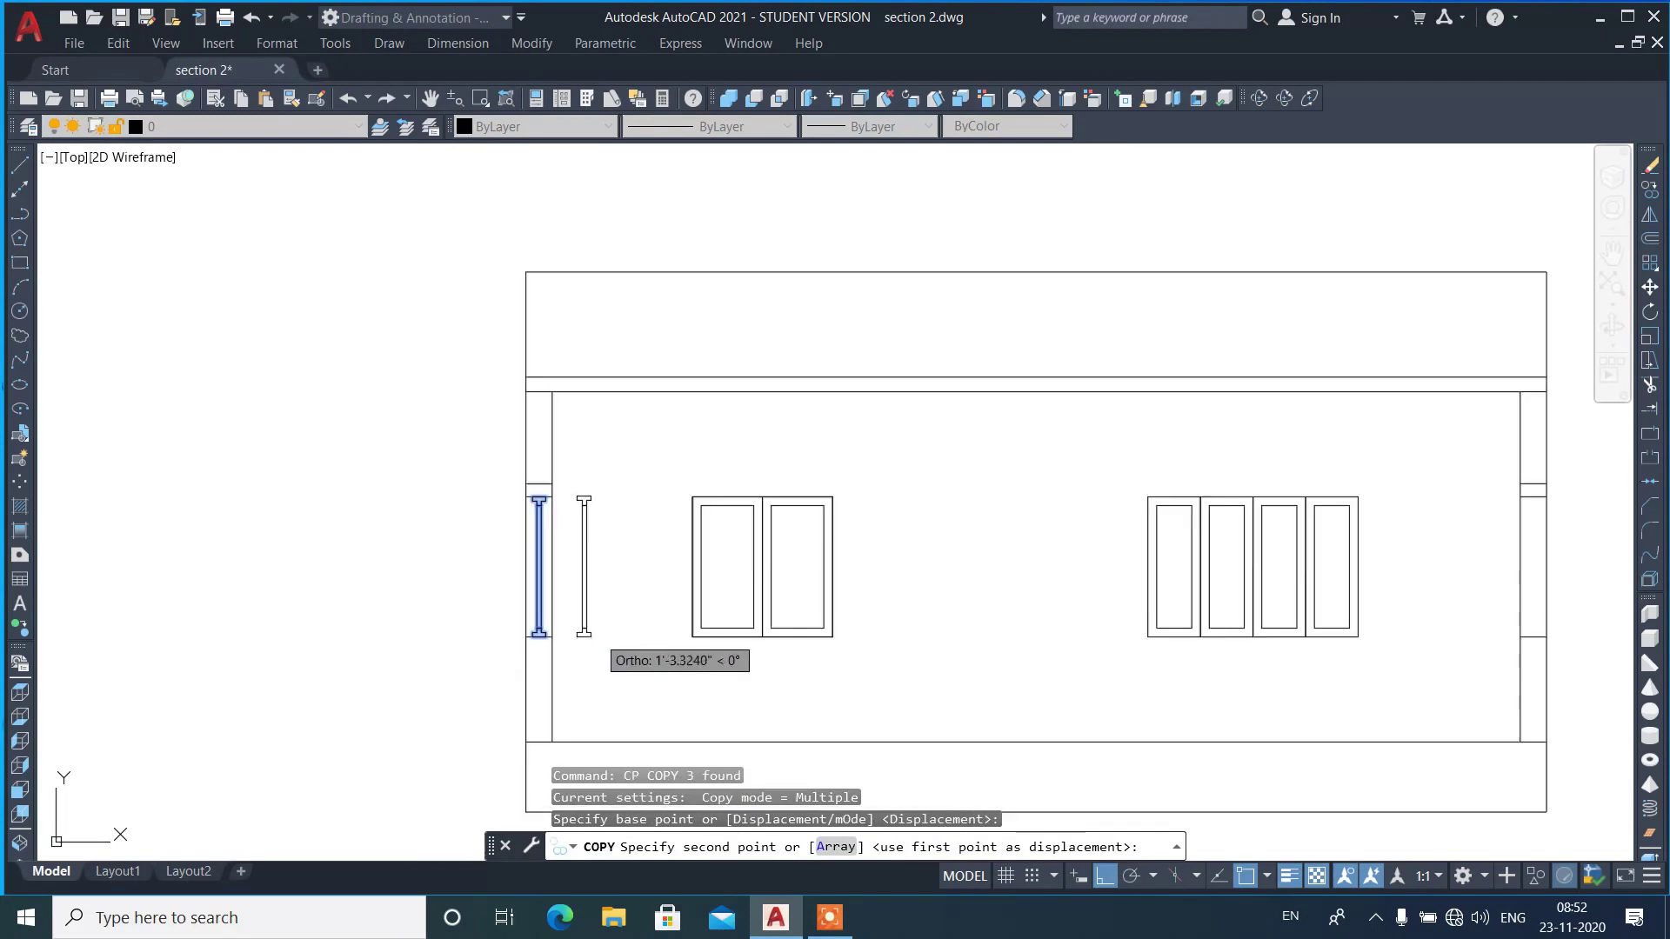
pyautogui.scroll(4, 1557, 640)
pyautogui.click(1534, 639)
pyautogui.press('Return')
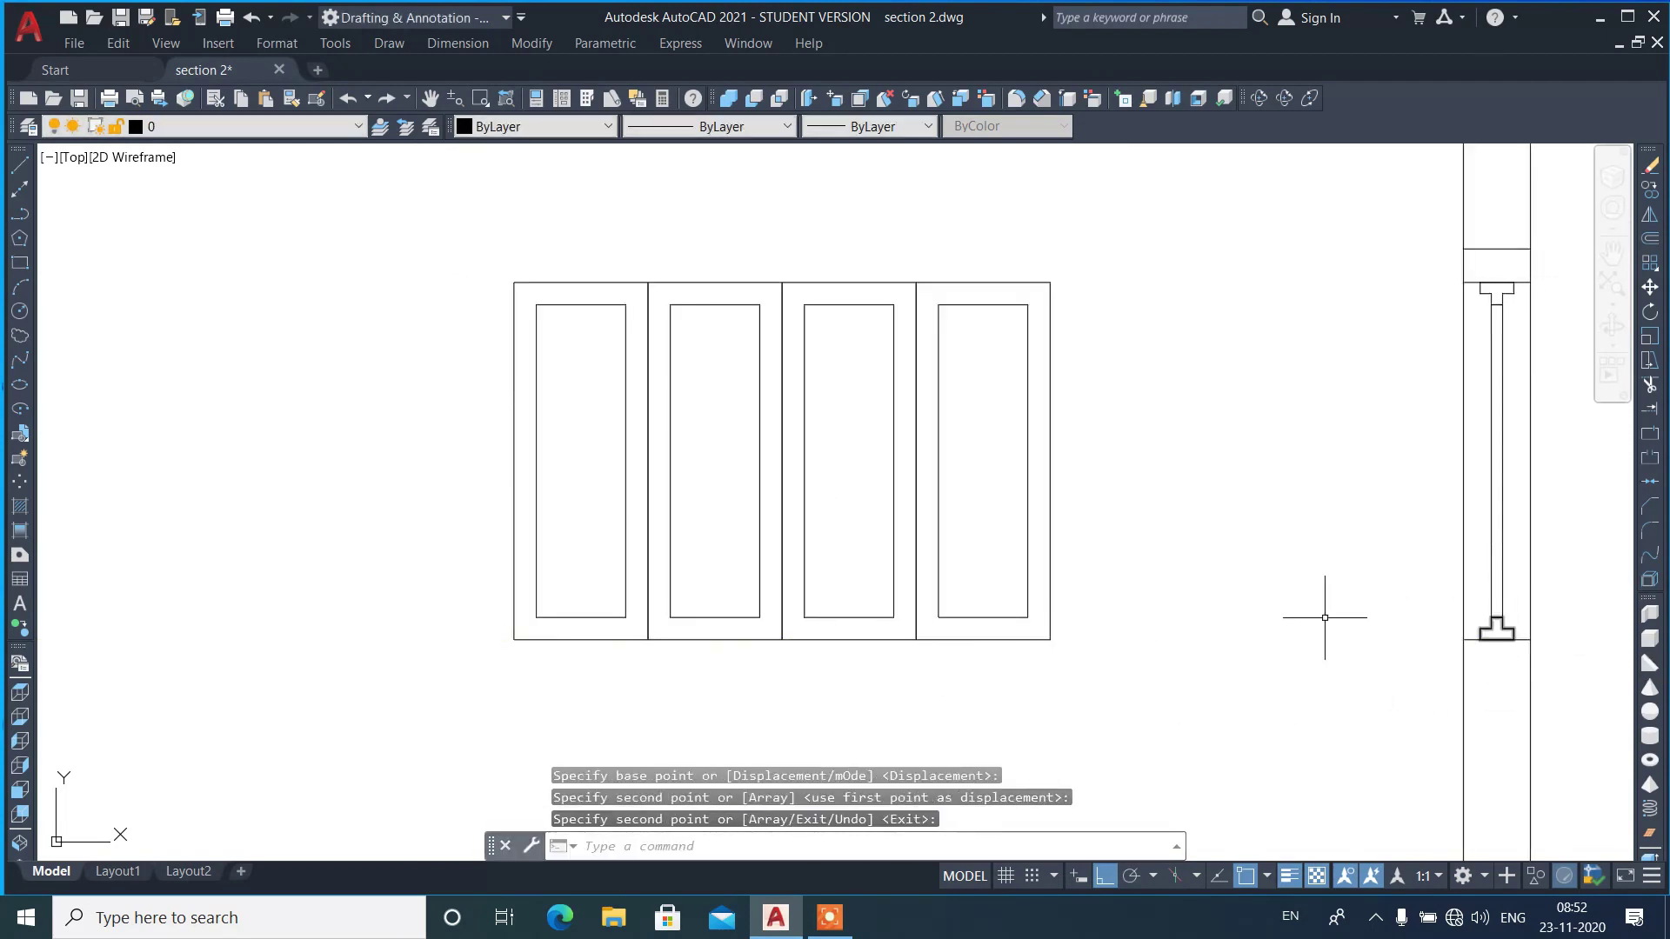
pyautogui.scroll(-2, 1201, 600)
pyautogui.scroll(-2, 1200, 592)
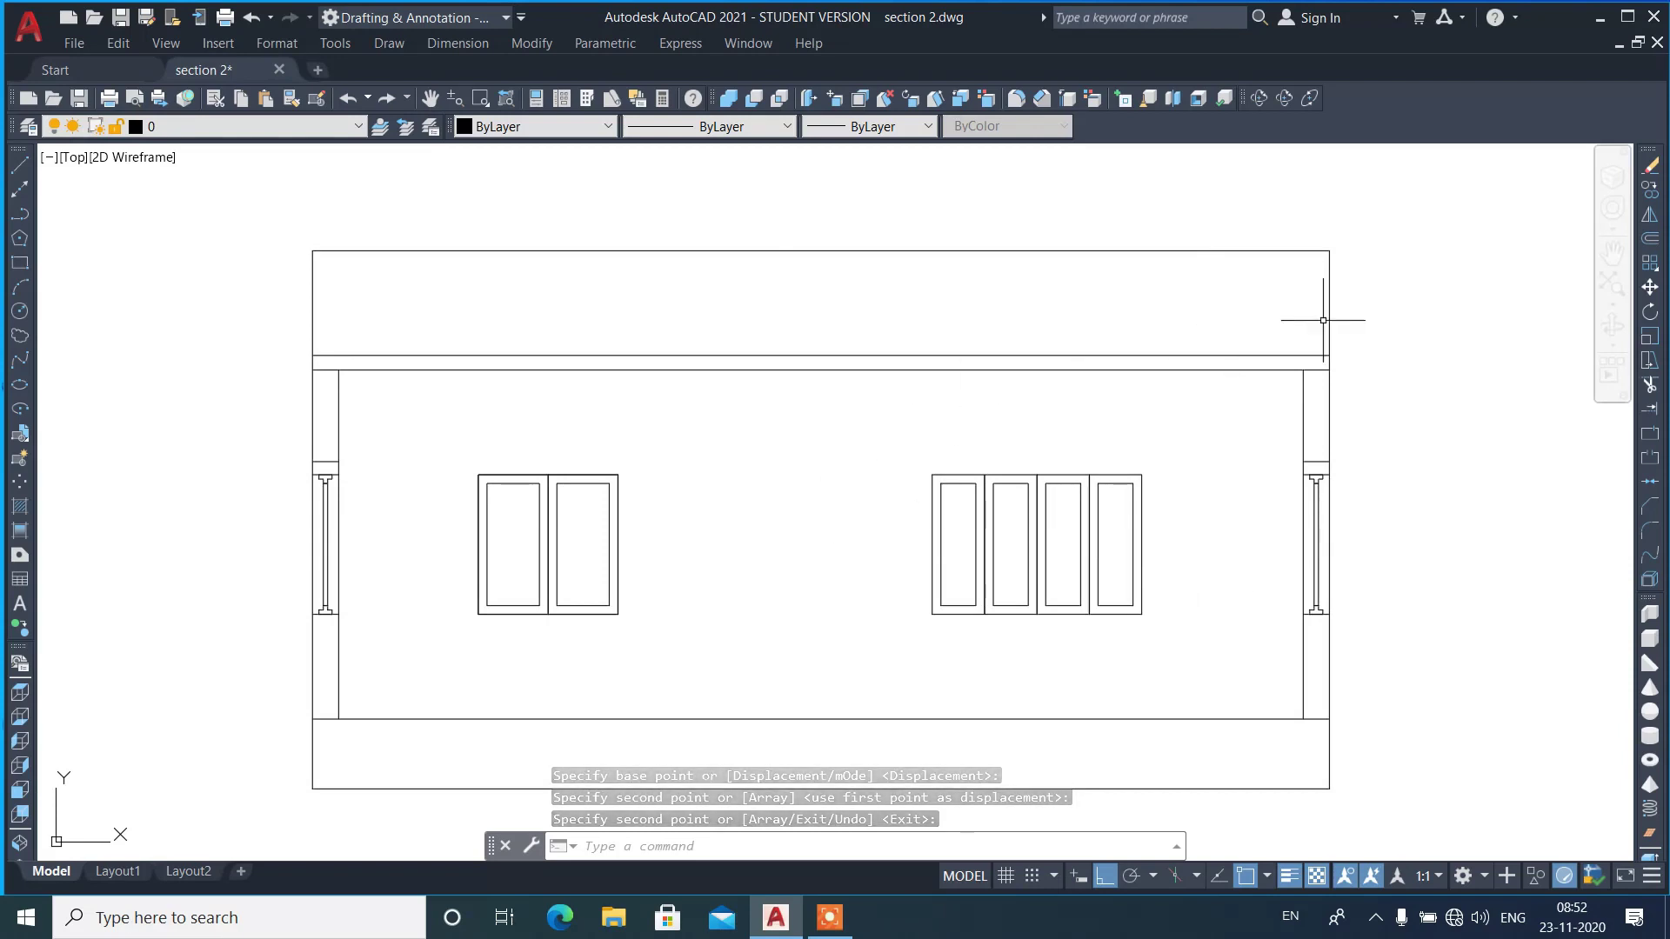
# - Offset the right and left edge lines 4.5 inward
pyautogui.scroll(2, 1350, 297)
pyautogui.write('o')
pyautogui.press('Return')
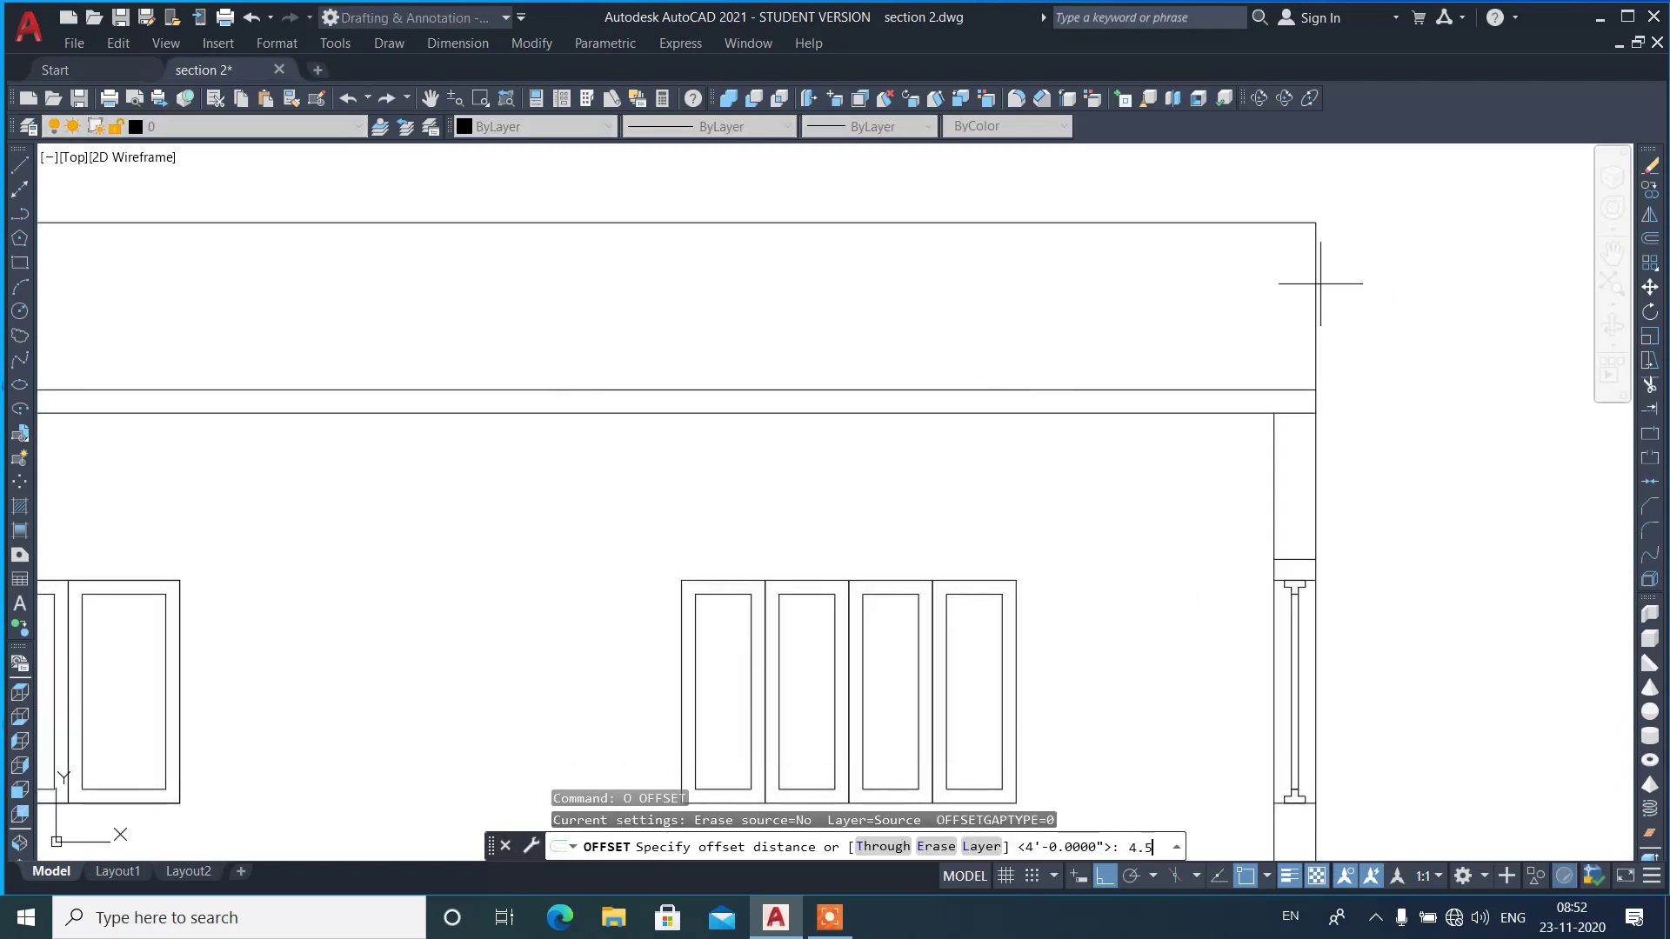
pyautogui.press('Return')
pyautogui.click(1311, 290)
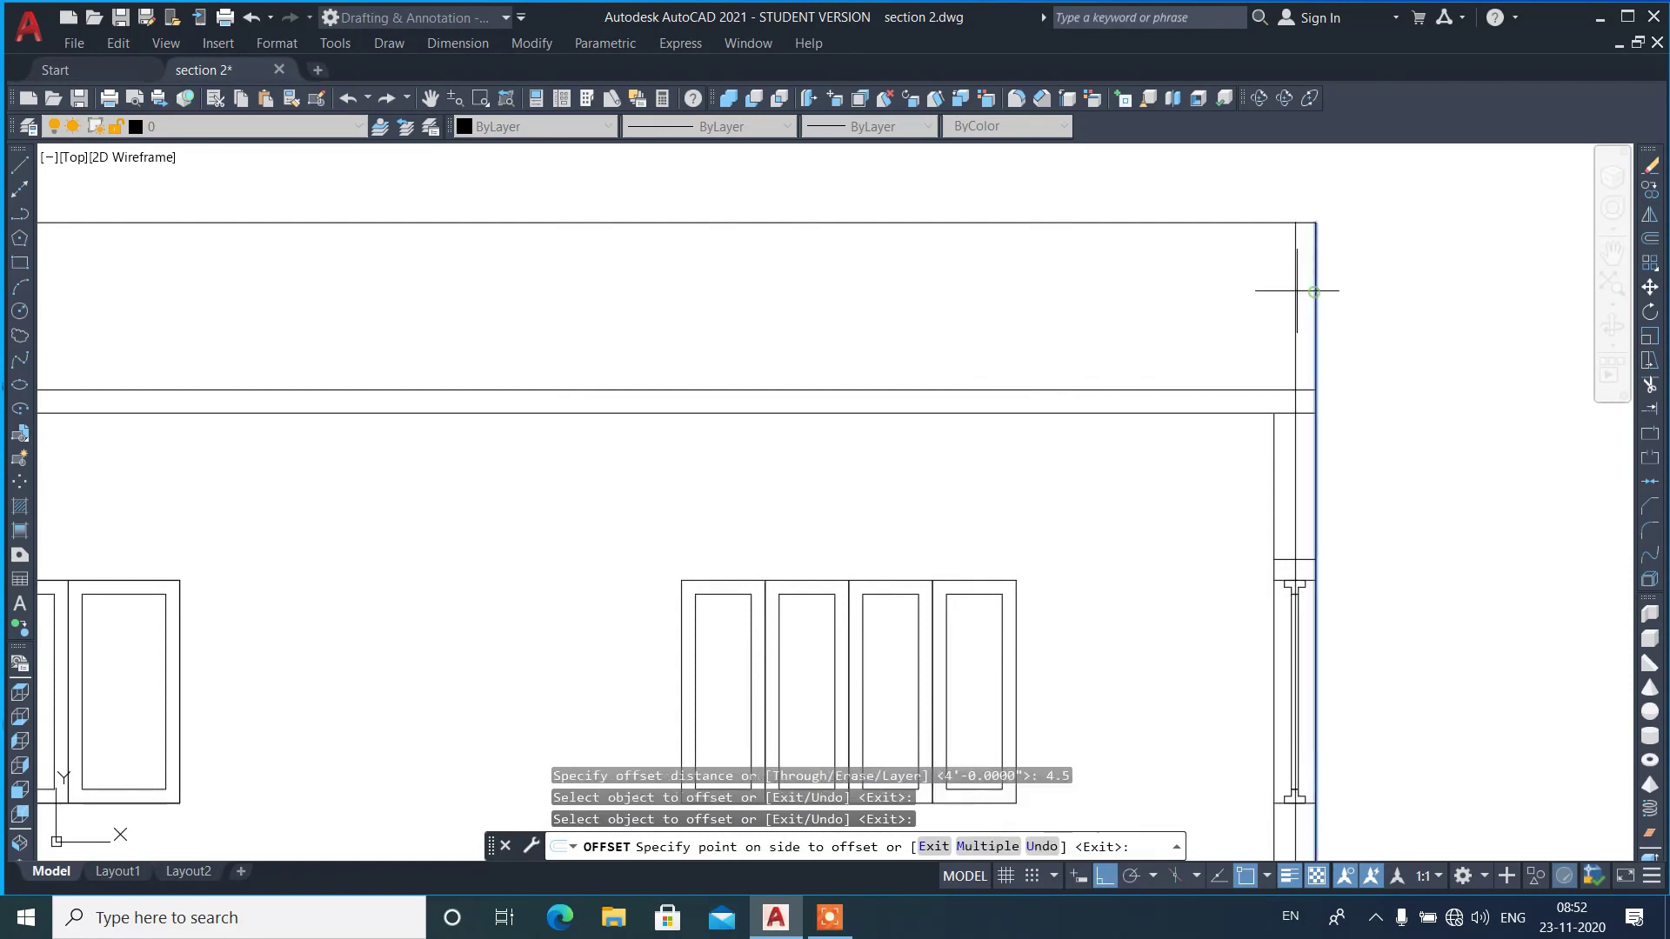
pyautogui.scroll(-4, 1294, 290)
pyautogui.scroll(2, 647, 302)
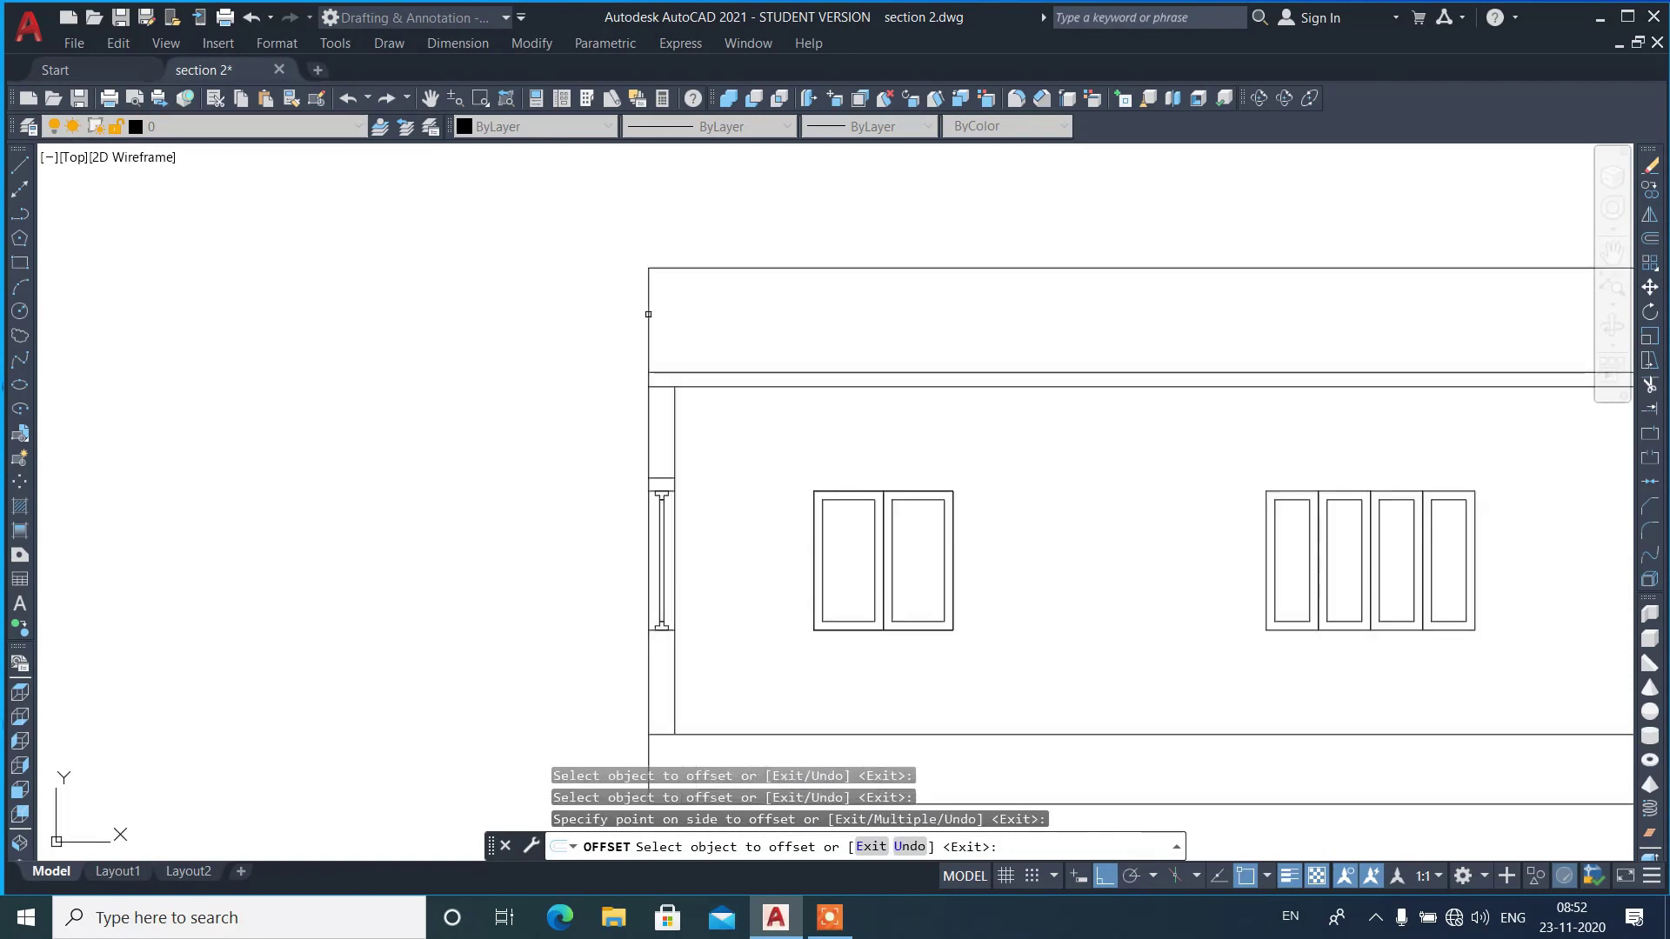
pyautogui.click(647, 316)
pyautogui.press('Return')
# - Trim the new vertical line below the horizontal slab line
pyautogui.scroll(4, 661, 388)
pyautogui.write('TR')
pyautogui.press('Return')
pyautogui.click(678, 348)
pyautogui.press('Return')
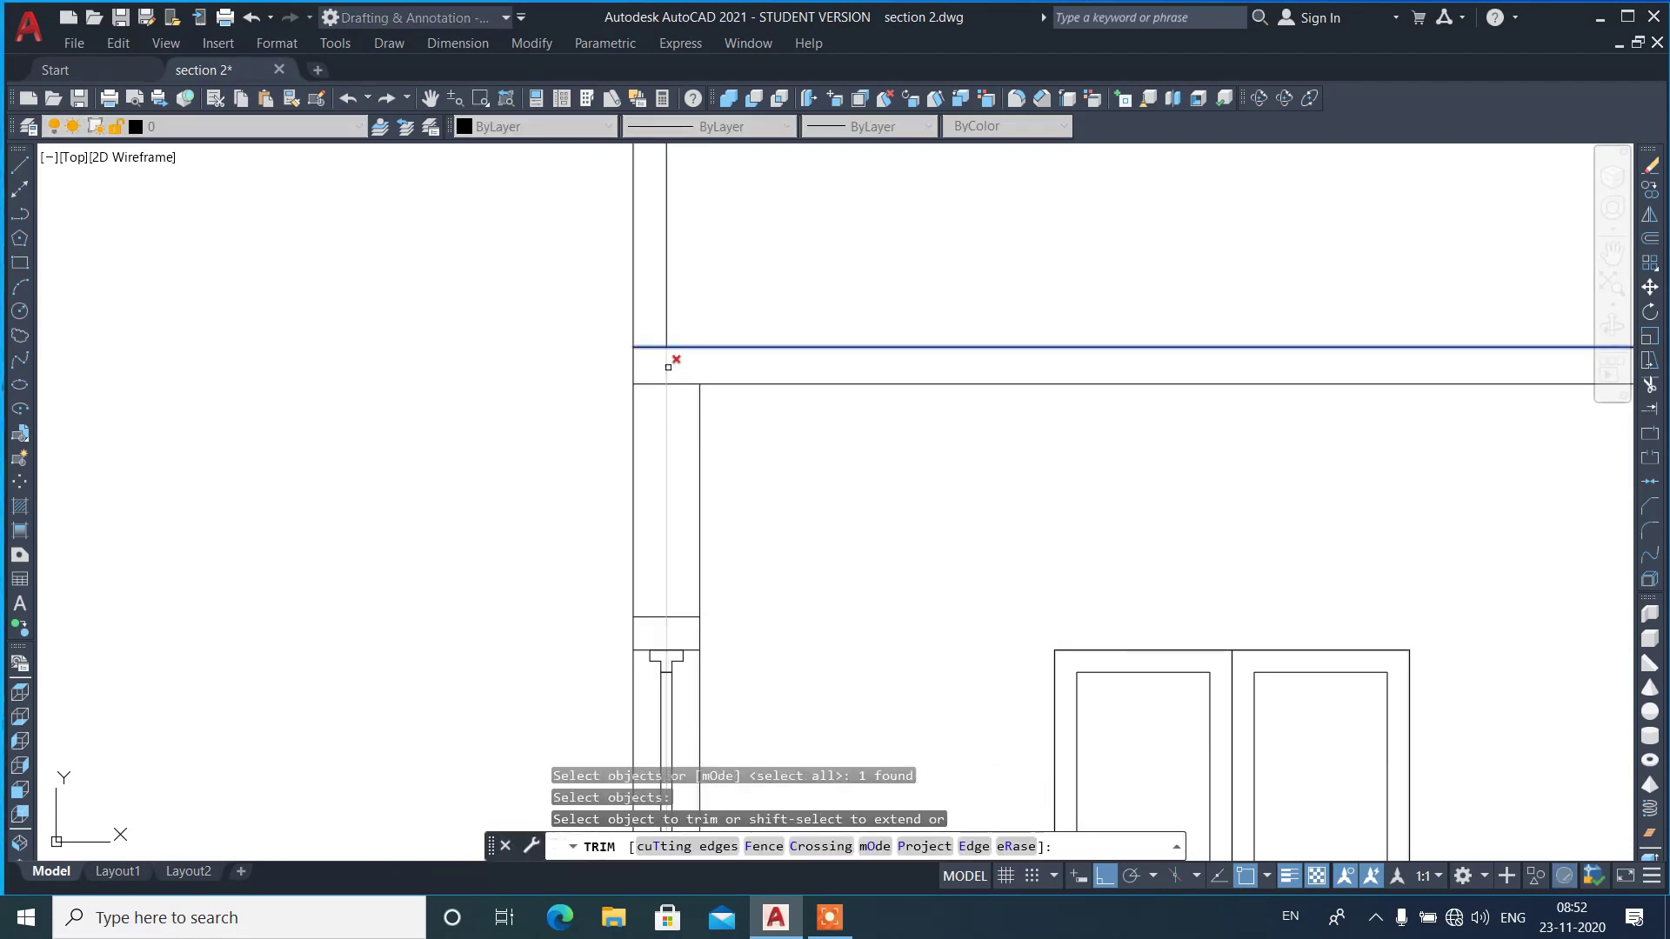
pyautogui.scroll(-4, 552, 373)
pyautogui.click(1502, 374)
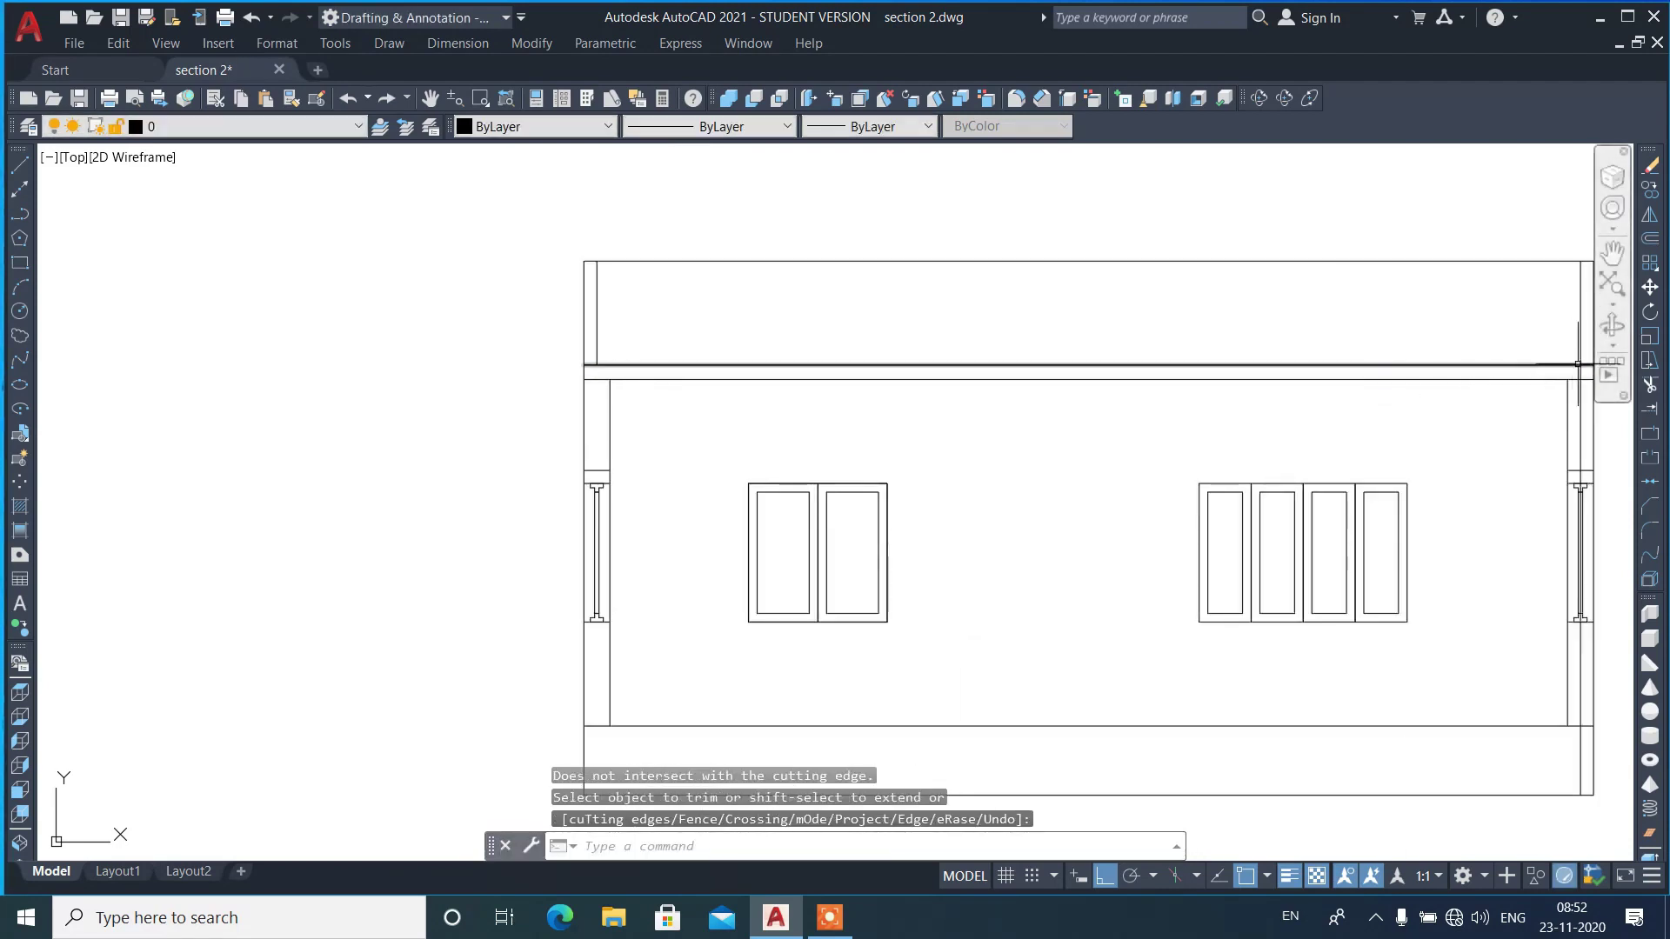
pyautogui.scroll(9, 1584, 367)
pyautogui.press('Escape')
pyautogui.press('Return')
pyautogui.click(1521, 353)
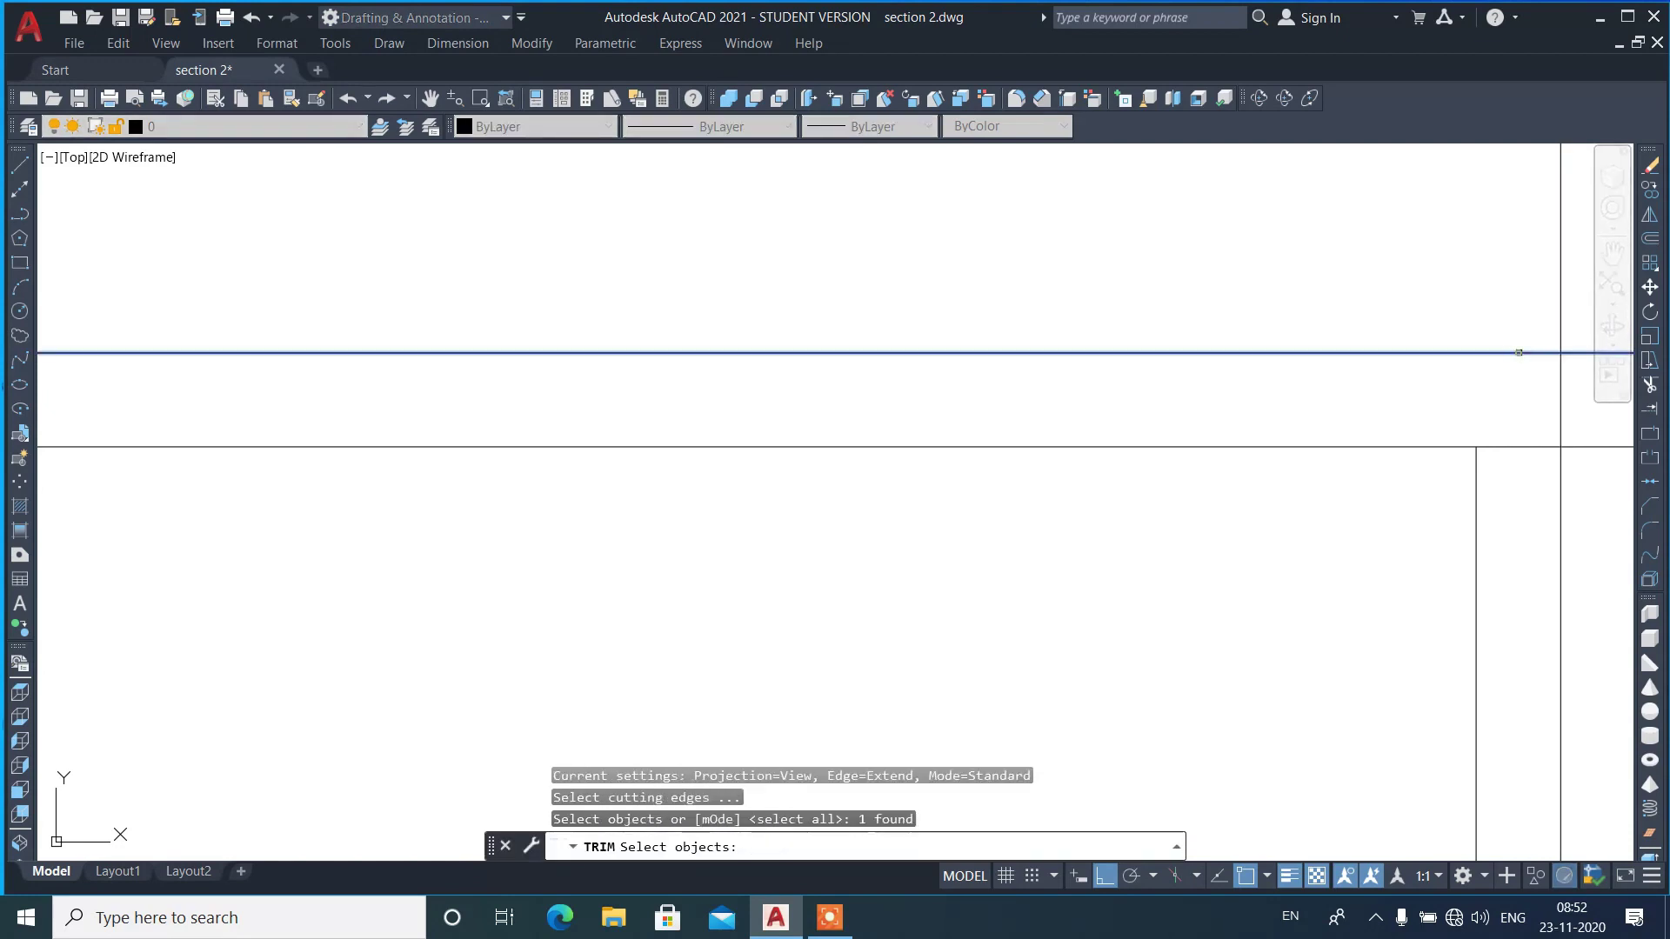
pyautogui.press('Return')
pyautogui.click(1561, 387)
pyautogui.press('Return')
pyautogui.scroll(-5, 1167, 418)
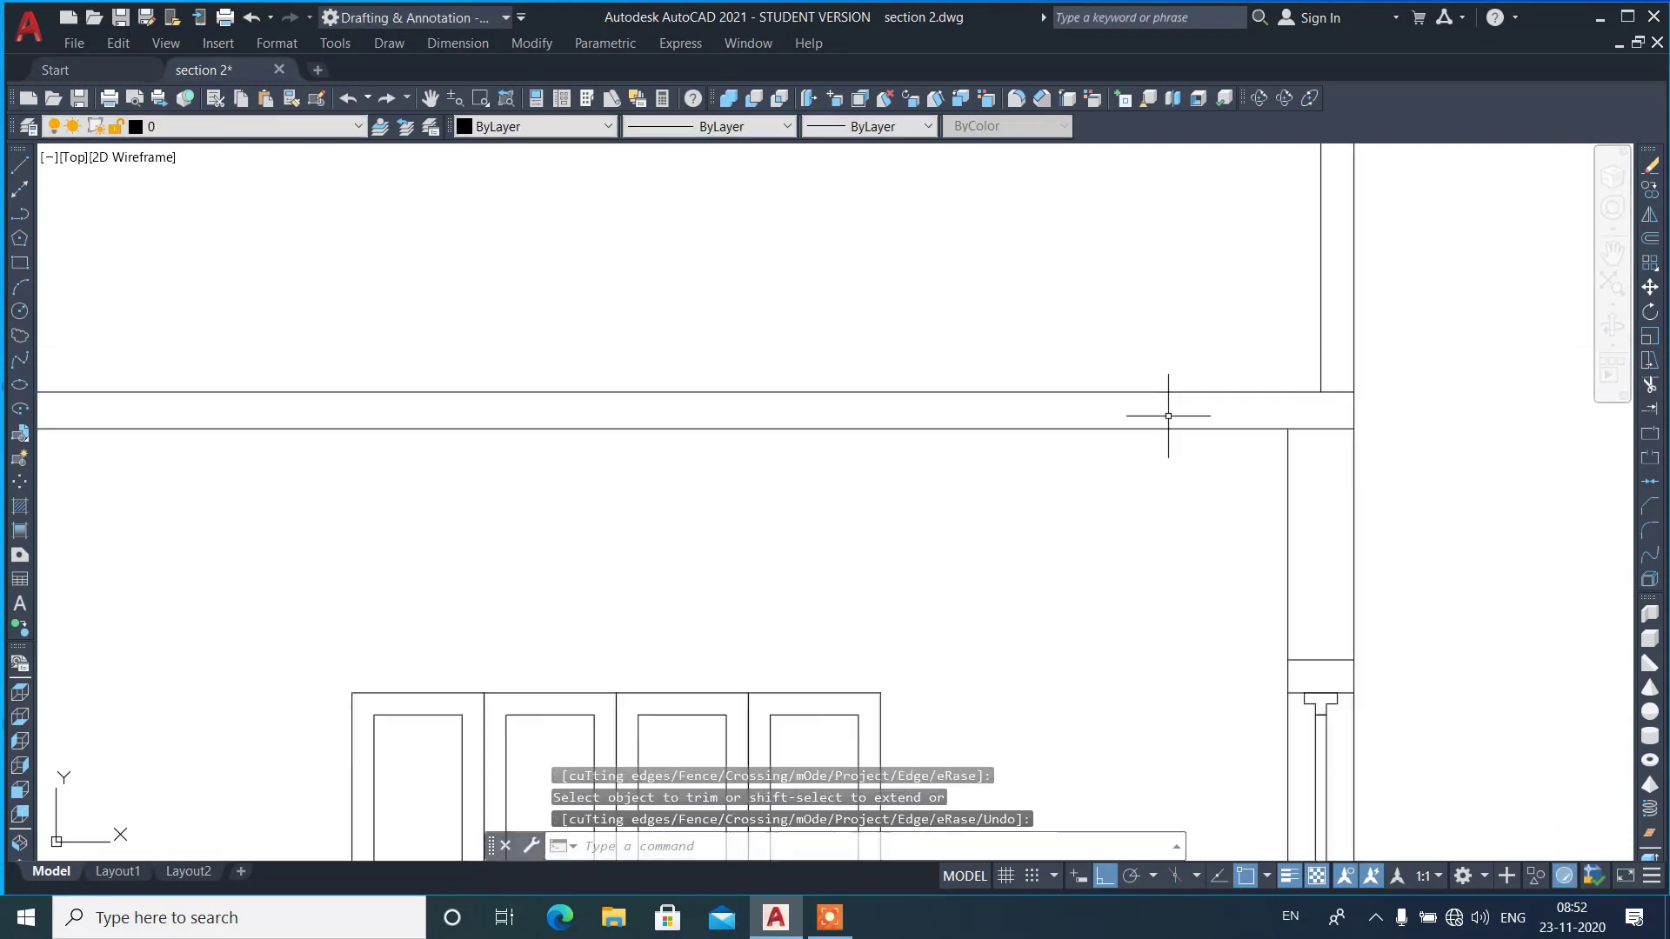
pyautogui.scroll(-2, 1168, 416)
pyautogui.scroll(-2, 1378, 340)
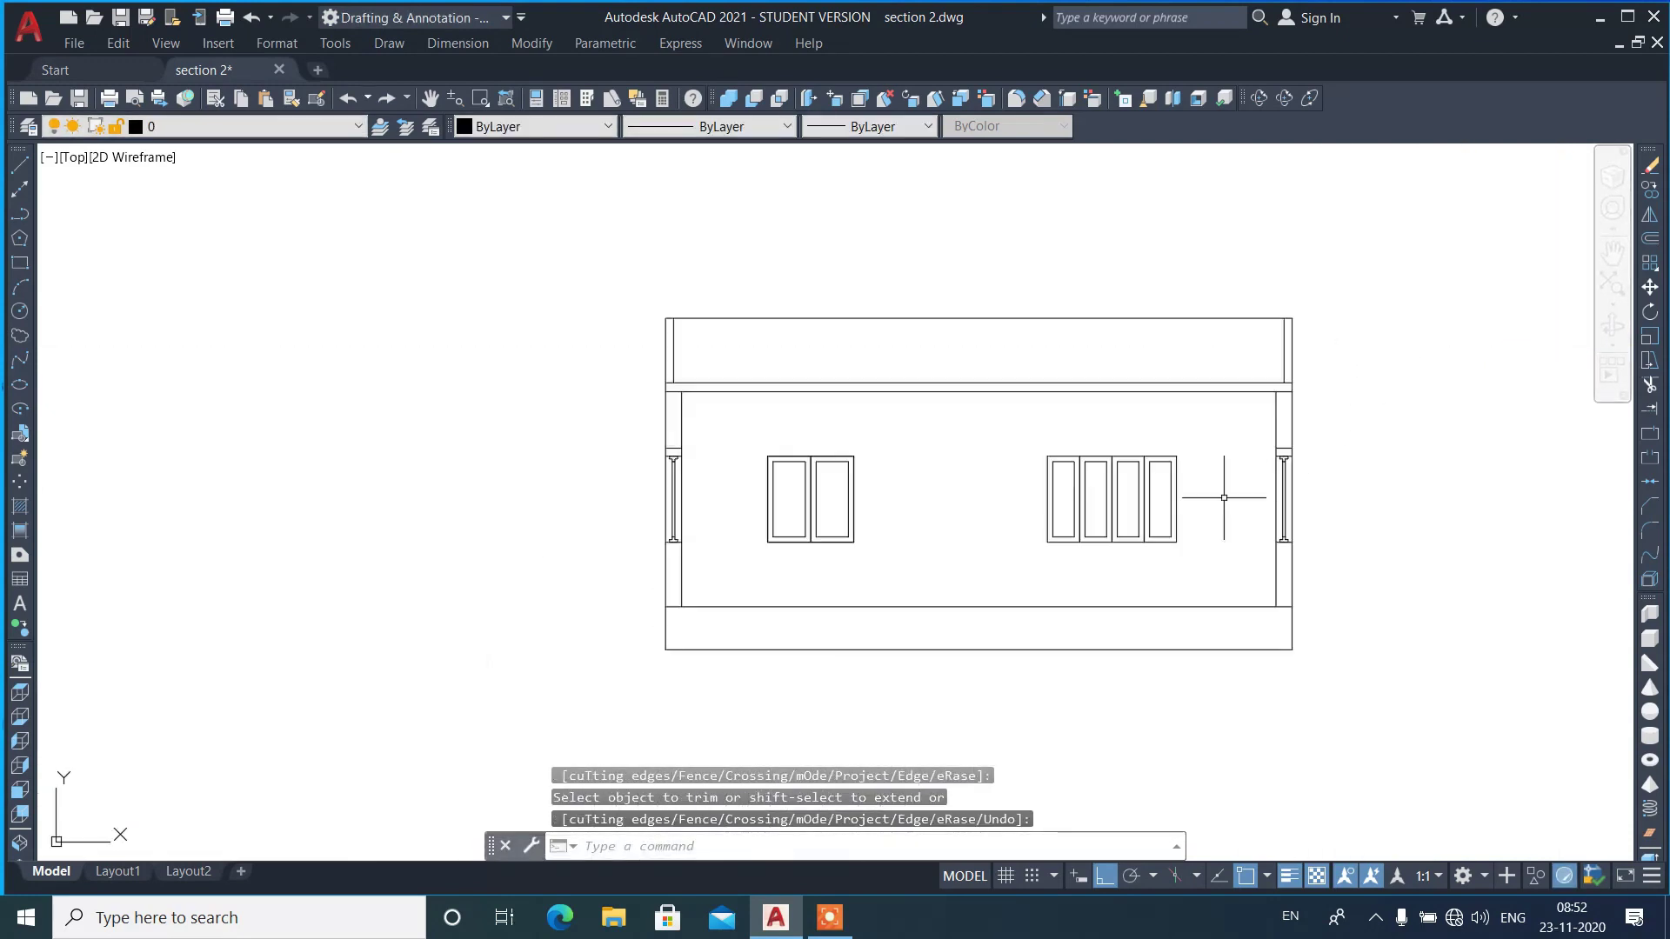
pyautogui.scroll(2, 1223, 498)
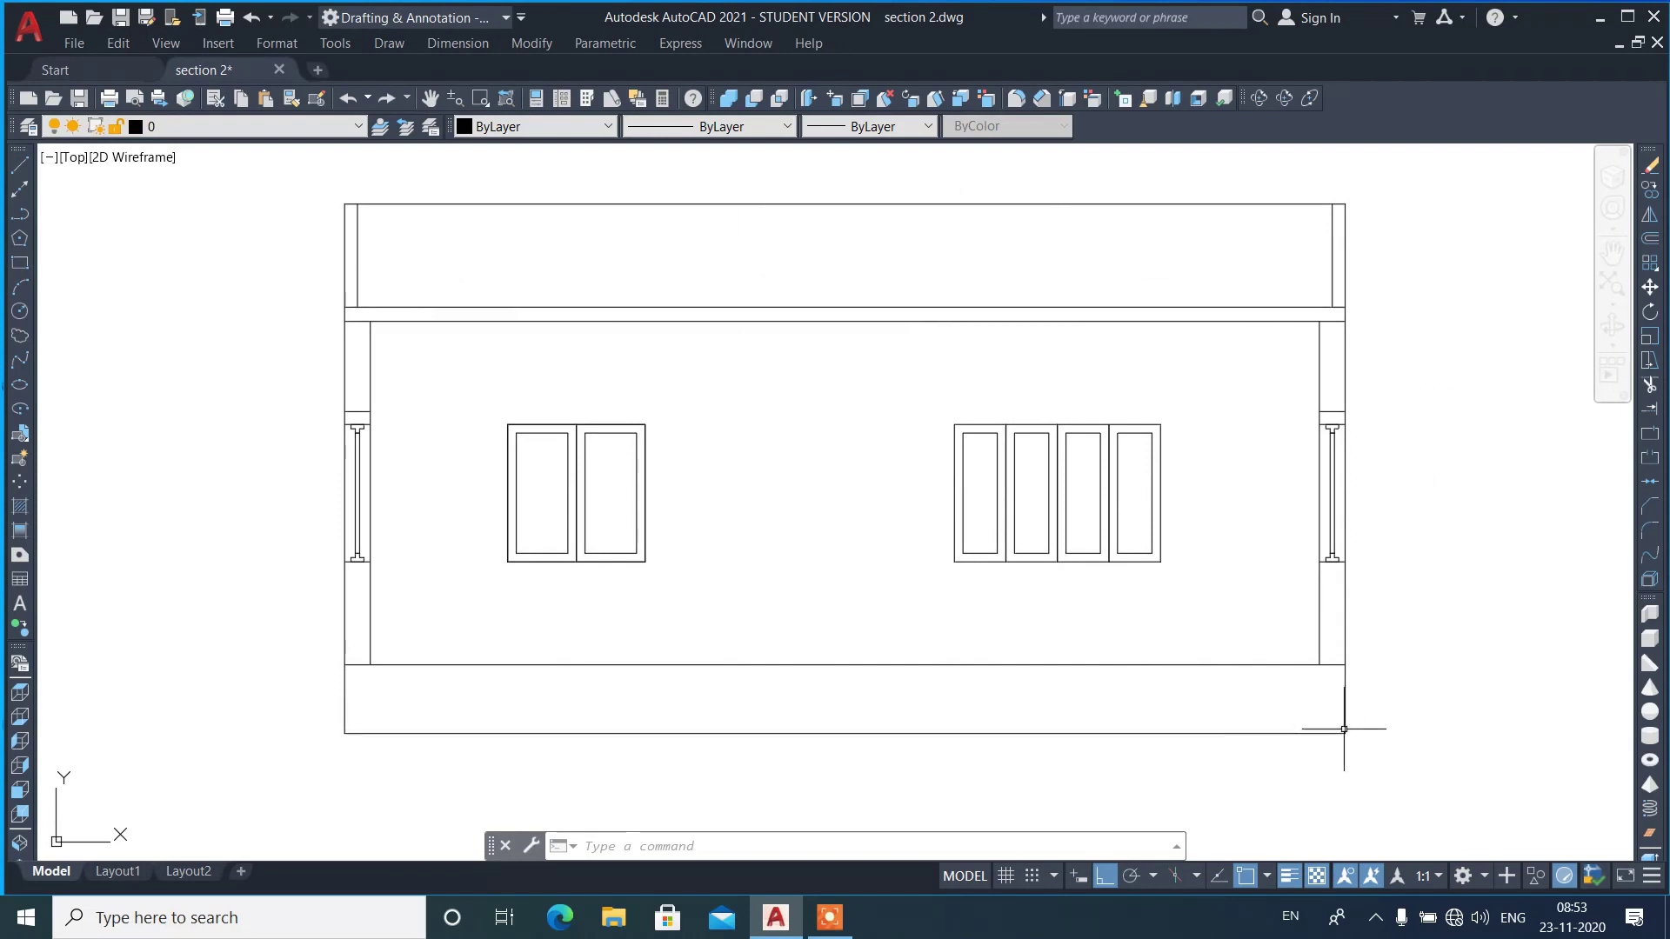
# - Apply the plan bedroom wall's gold properties to the whole elevation
pyautogui.click(1375, 747)
pyautogui.click(262, 180)
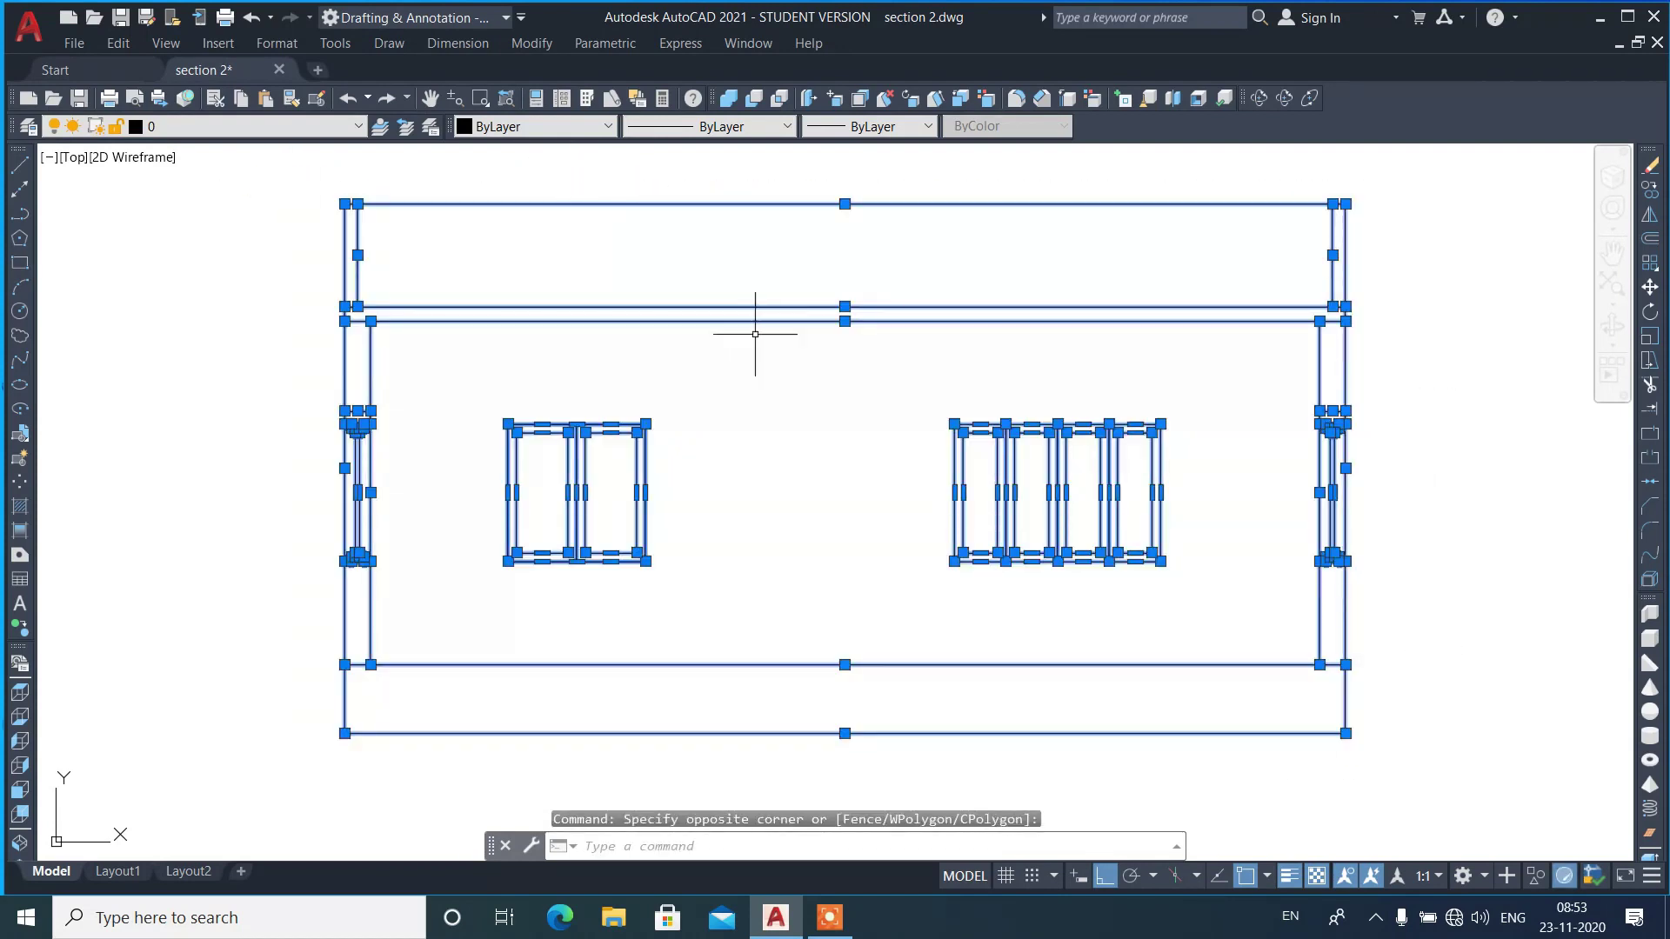
pyautogui.scroll(-4, 754, 334)
pyautogui.press('Escape')
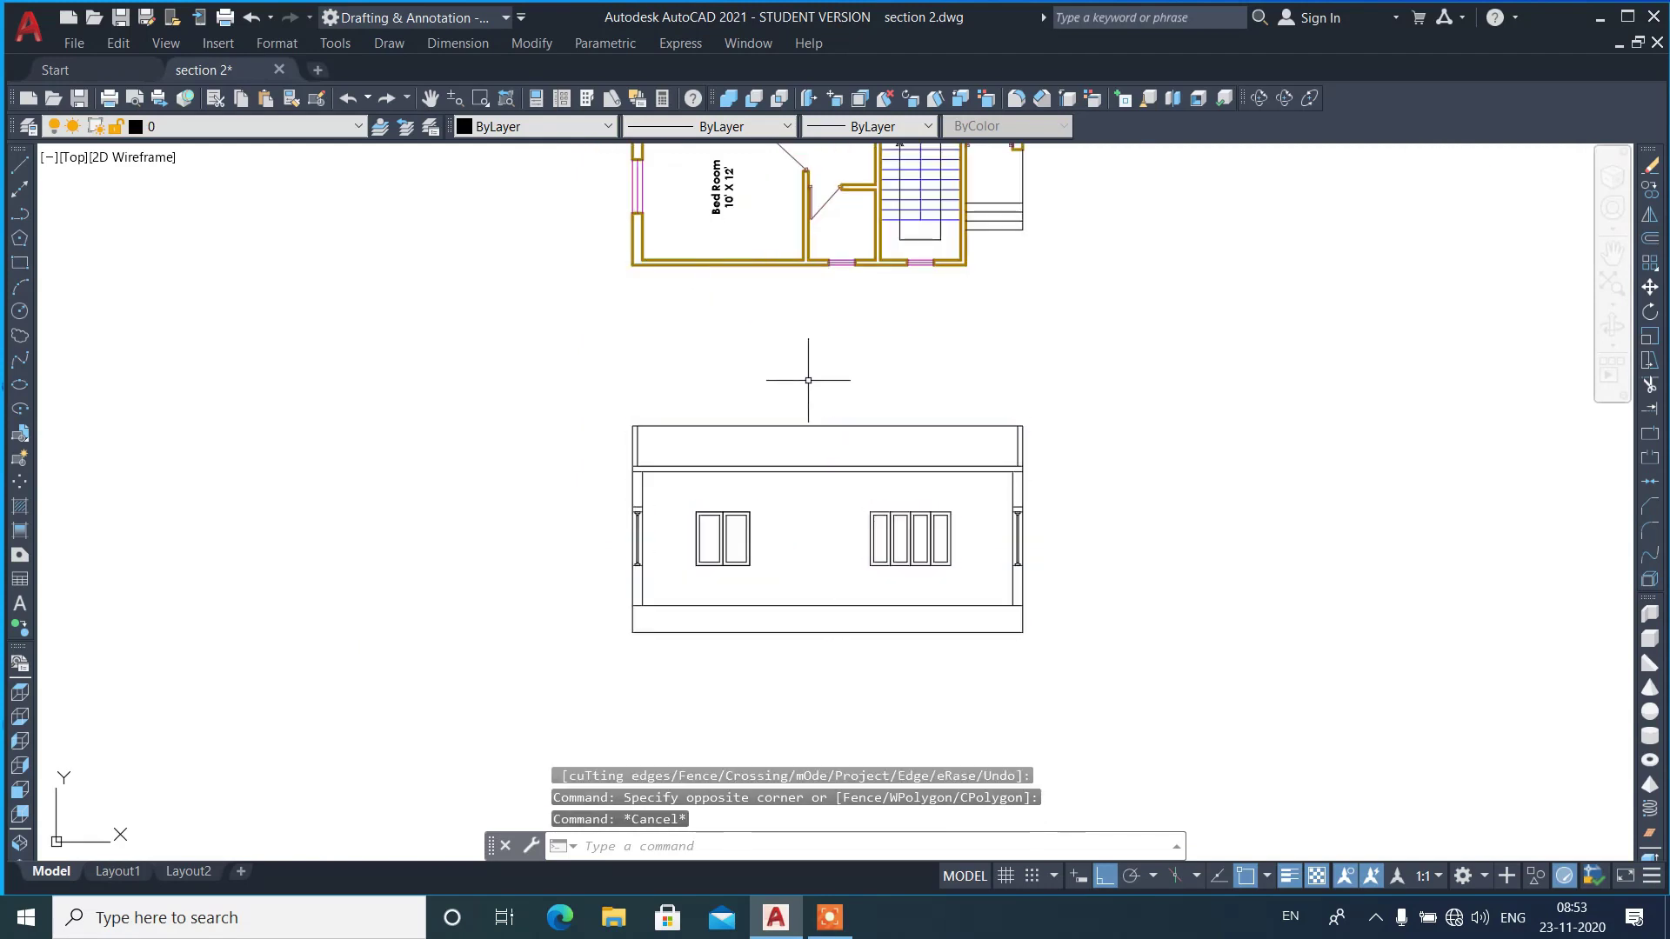
pyautogui.write('MA')
pyautogui.press('Return')
pyautogui.click(666, 264)
pyautogui.click(599, 384)
pyautogui.click(1126, 680)
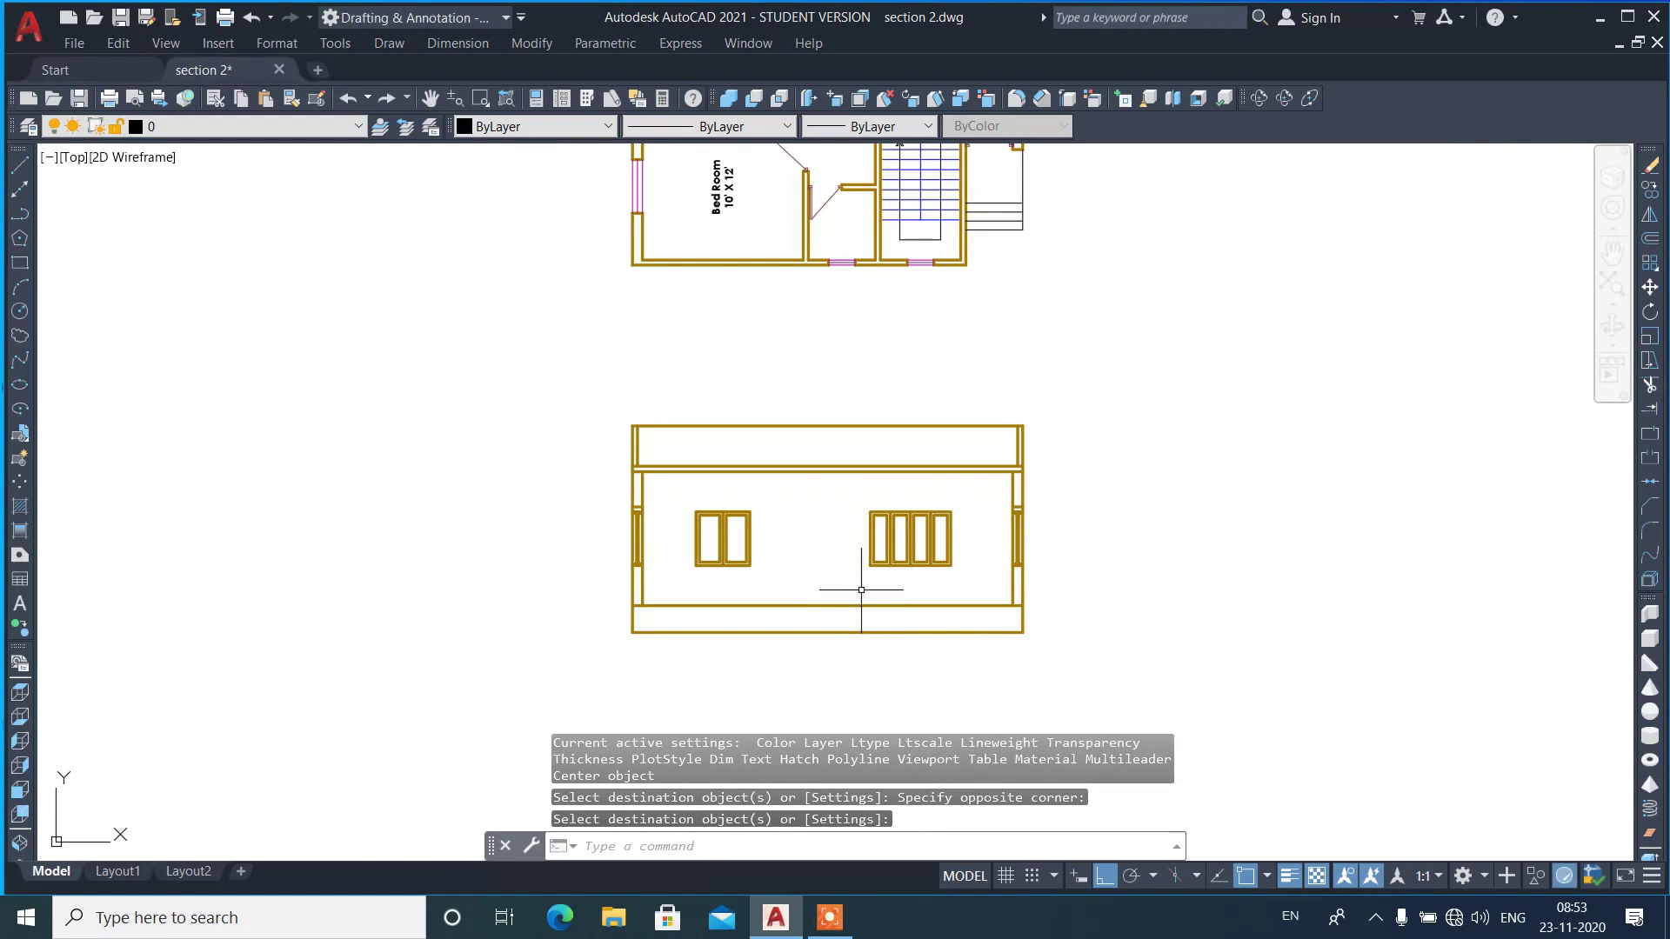
pyautogui.write('M')
# - Match a magenta plan window onto the four-pane and two-pane elevation windows
pyautogui.press('Return')
pyautogui.write('ma')
pyautogui.press('Return')
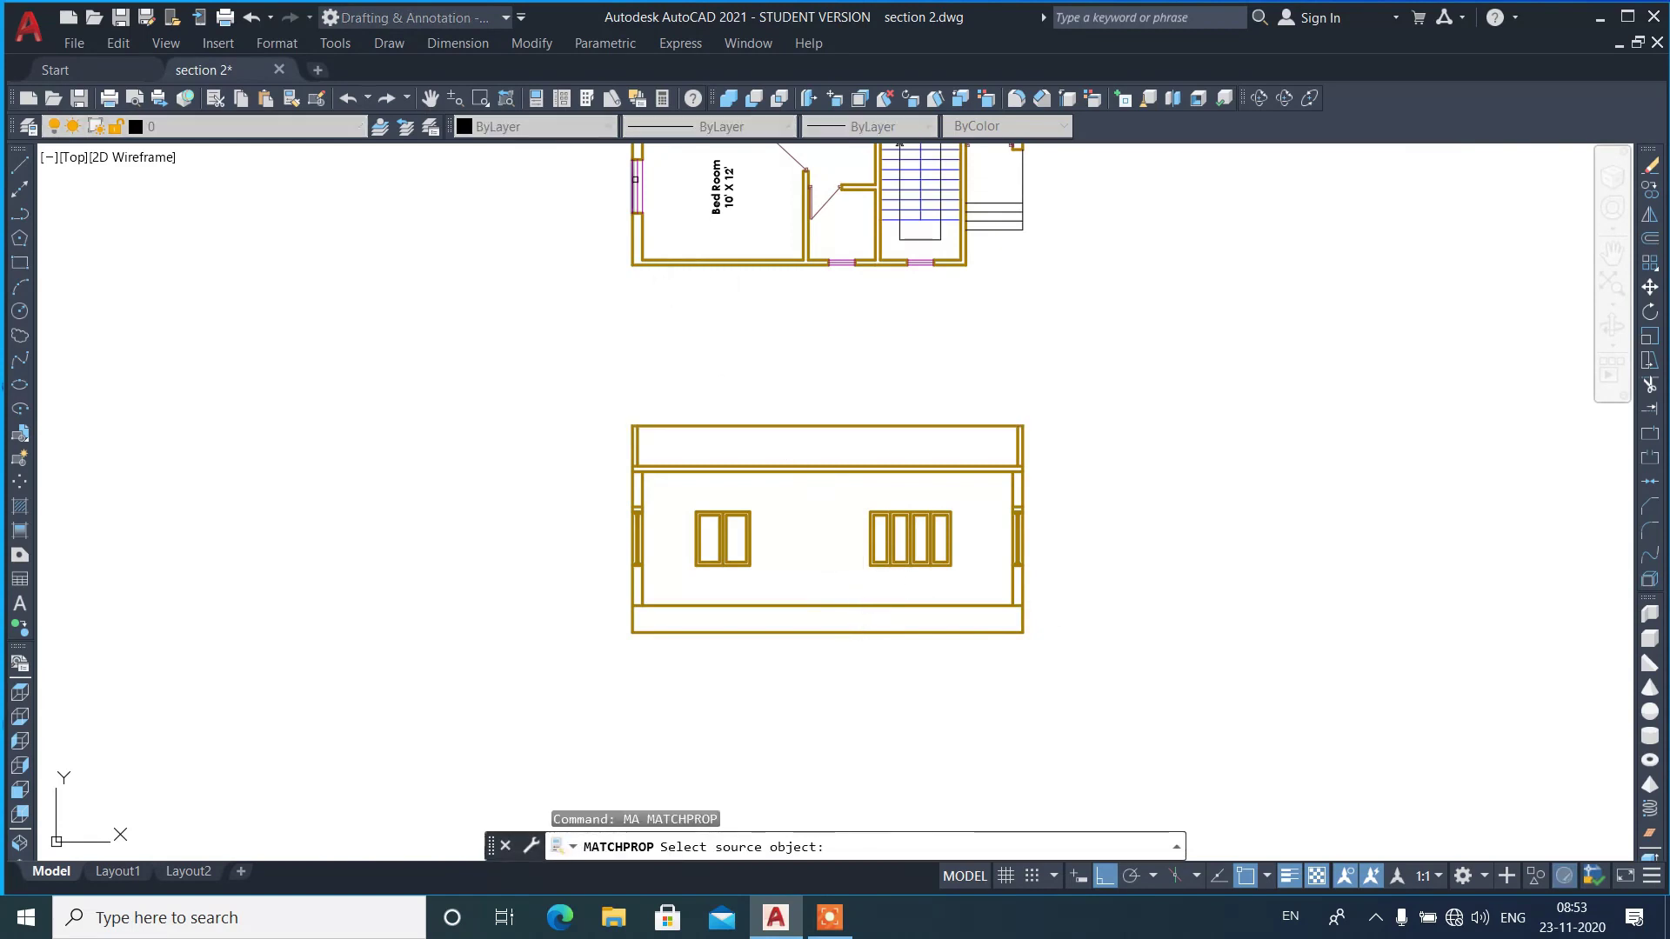
pyautogui.click(637, 183)
pyautogui.scroll(6, 970, 574)
pyautogui.click(969, 572)
pyautogui.click(600, 279)
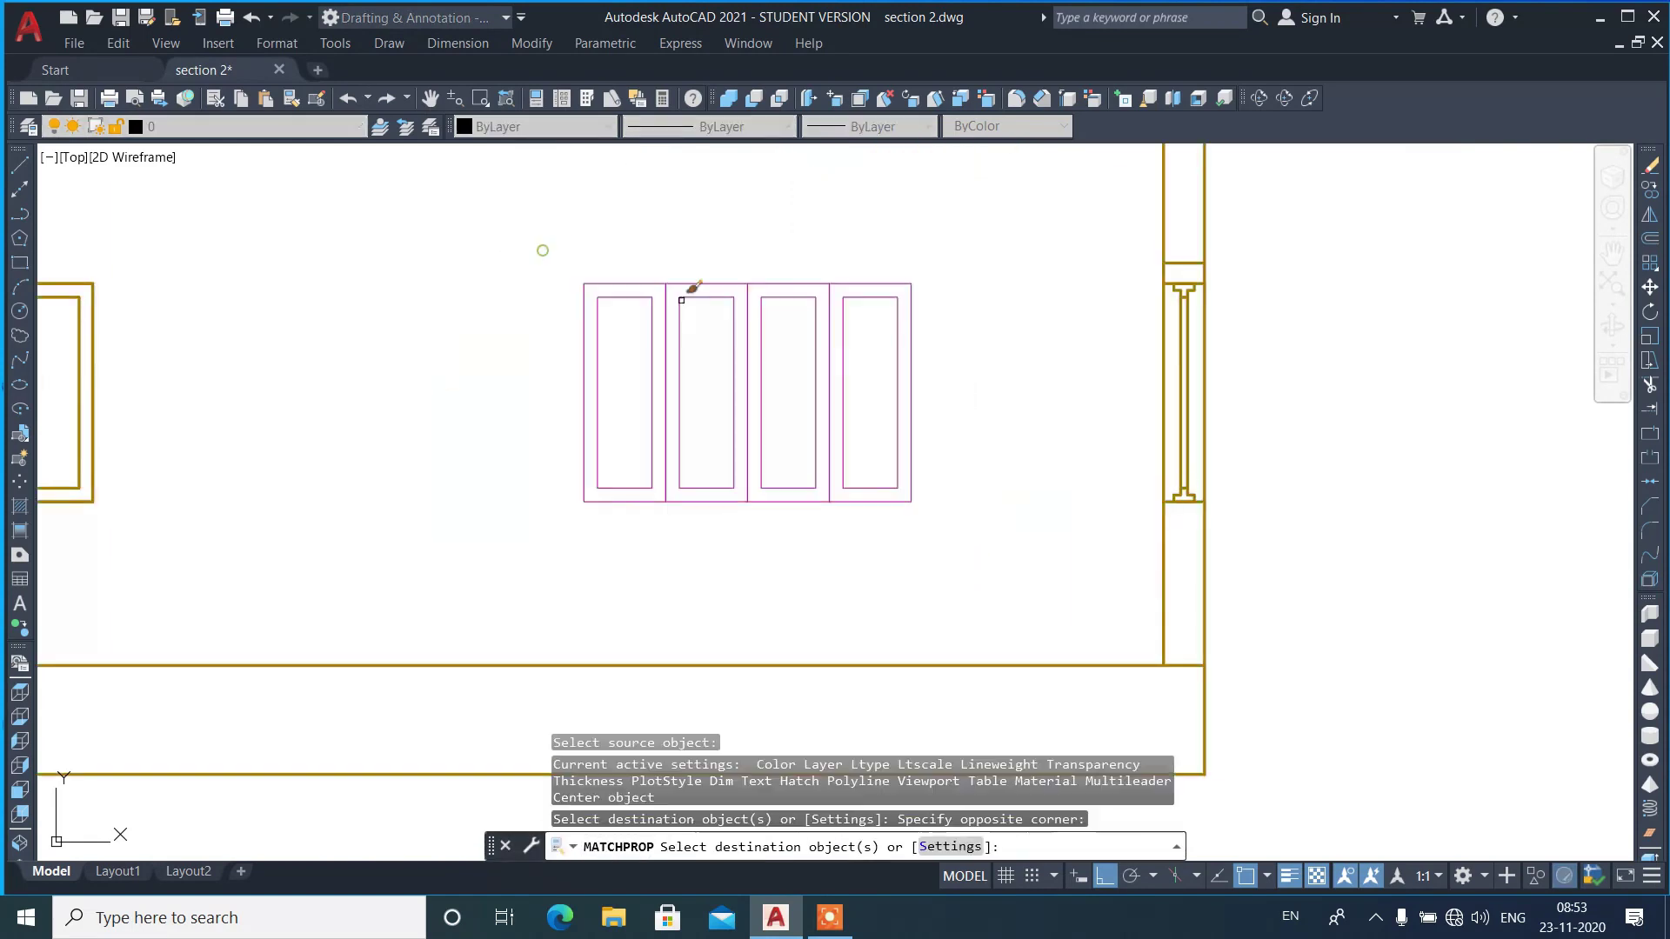
pyautogui.scroll(-3, 905, 478)
pyautogui.click(592, 524)
pyautogui.click(269, 315)
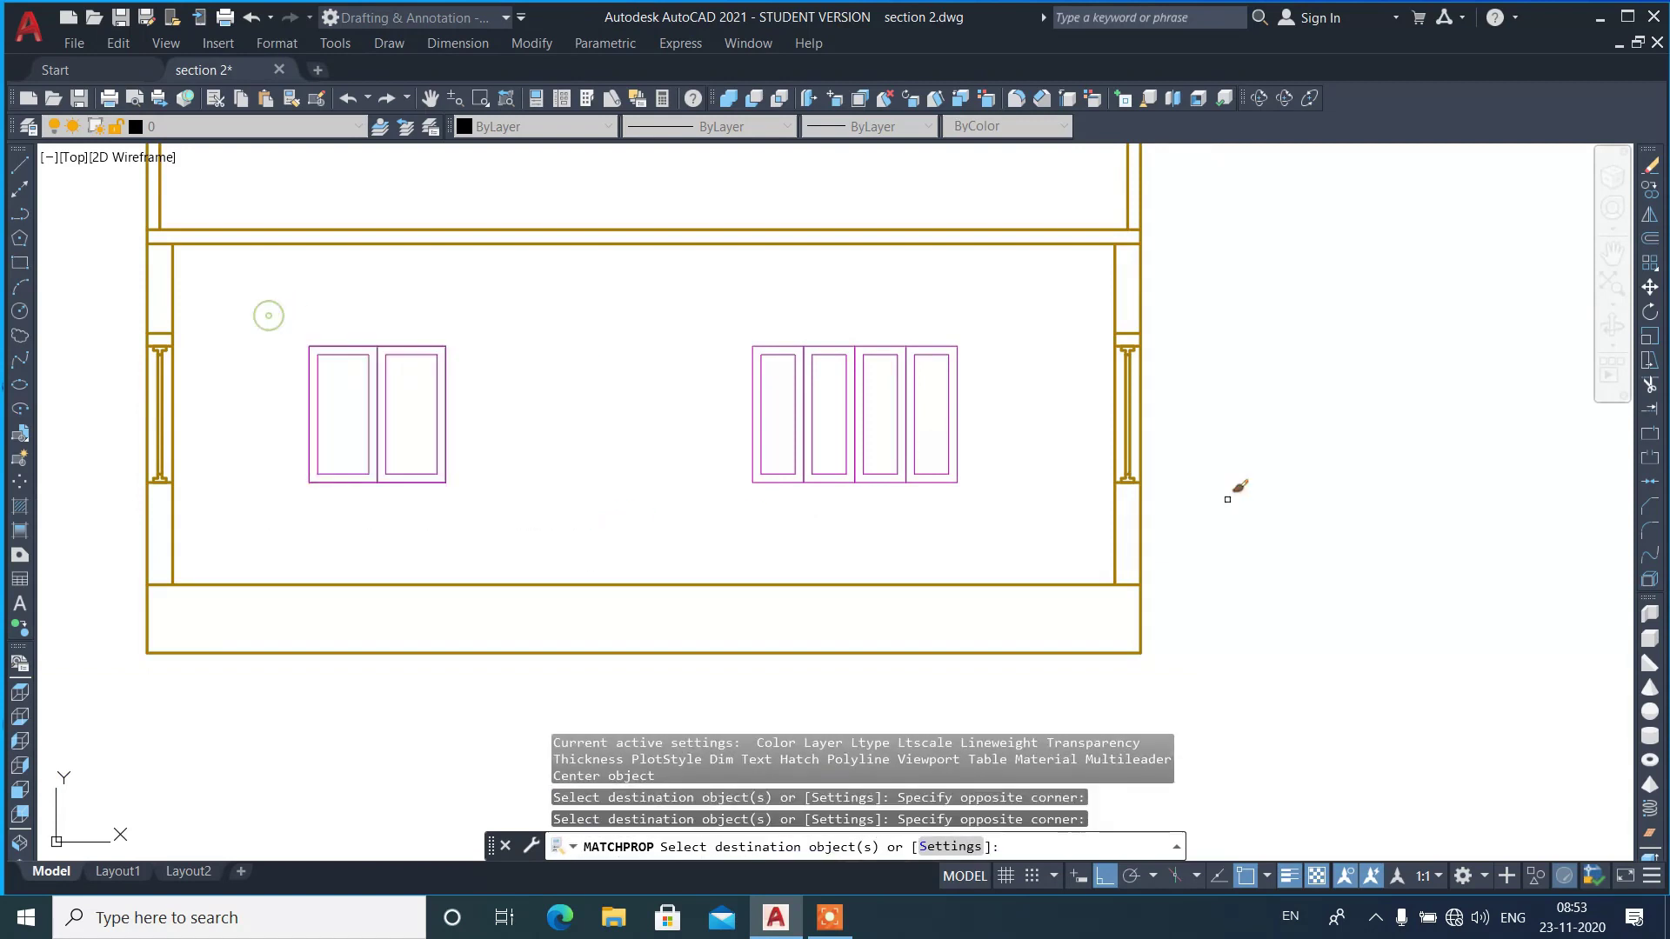
pyautogui.scroll(5, 1142, 458)
pyautogui.scroll(2, 1151, 476)
# - Make the right column, its top, and the left column base and head magenta
pyautogui.click(1166, 477)
pyautogui.click(1085, 377)
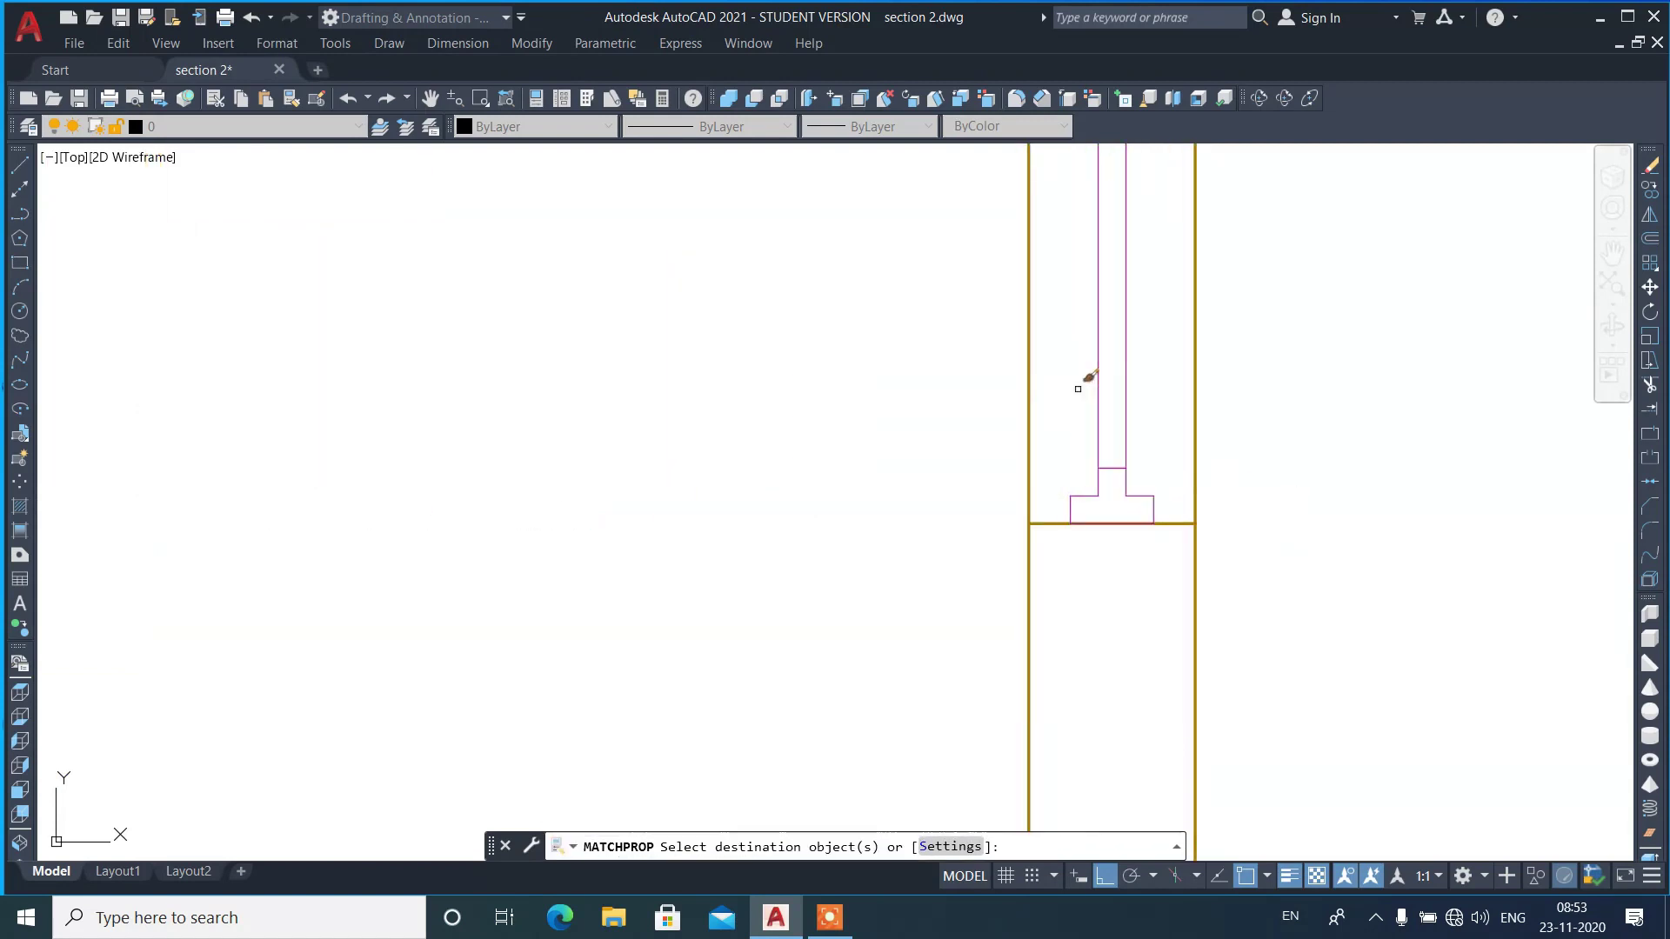
pyautogui.scroll(-4, 1141, 511)
pyautogui.scroll(3, 1142, 193)
pyautogui.click(1149, 256)
pyautogui.click(1067, 192)
pyautogui.scroll(-2, 1313, 268)
pyautogui.scroll(-3, 1314, 269)
pyautogui.scroll(-3, 1252, 414)
pyautogui.scroll(3, 261, 447)
pyautogui.scroll(3, 652, 383)
pyautogui.click(674, 367)
pyautogui.click(618, 284)
pyautogui.scroll(-4, 667, 403)
pyautogui.scroll(2, 680, 396)
pyautogui.scroll(2, 656, 230)
pyautogui.click(654, 237)
pyautogui.click(567, 171)
pyautogui.scroll(-5, 578, 283)
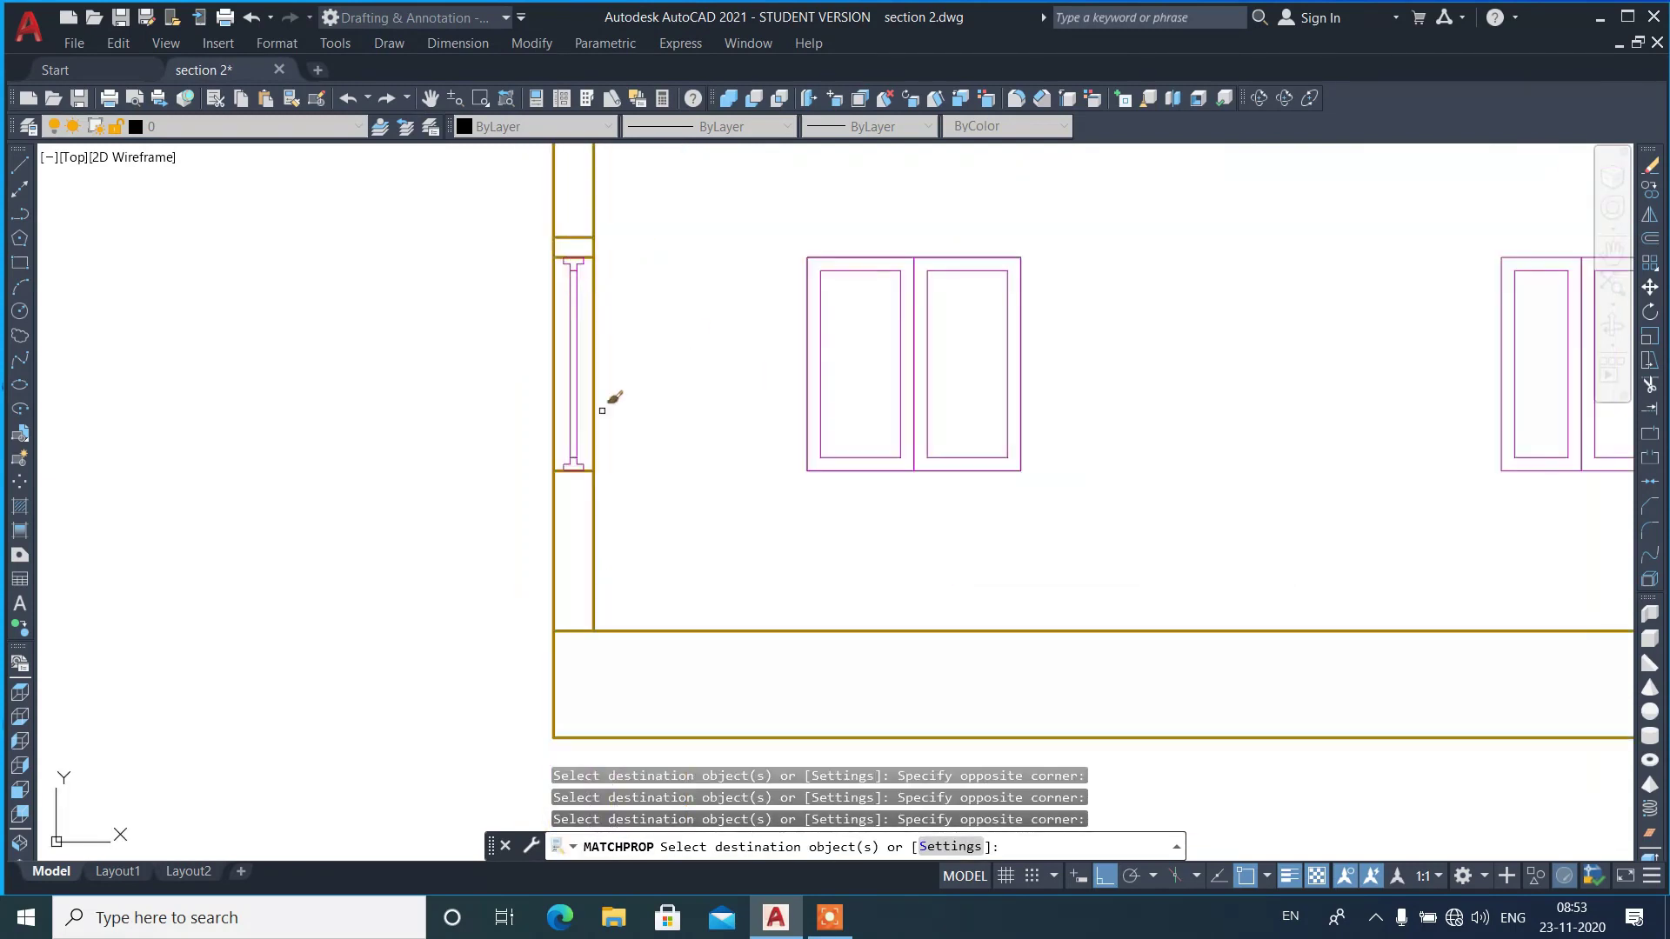
pyautogui.scroll(-2, 602, 411)
pyautogui.press('Return')
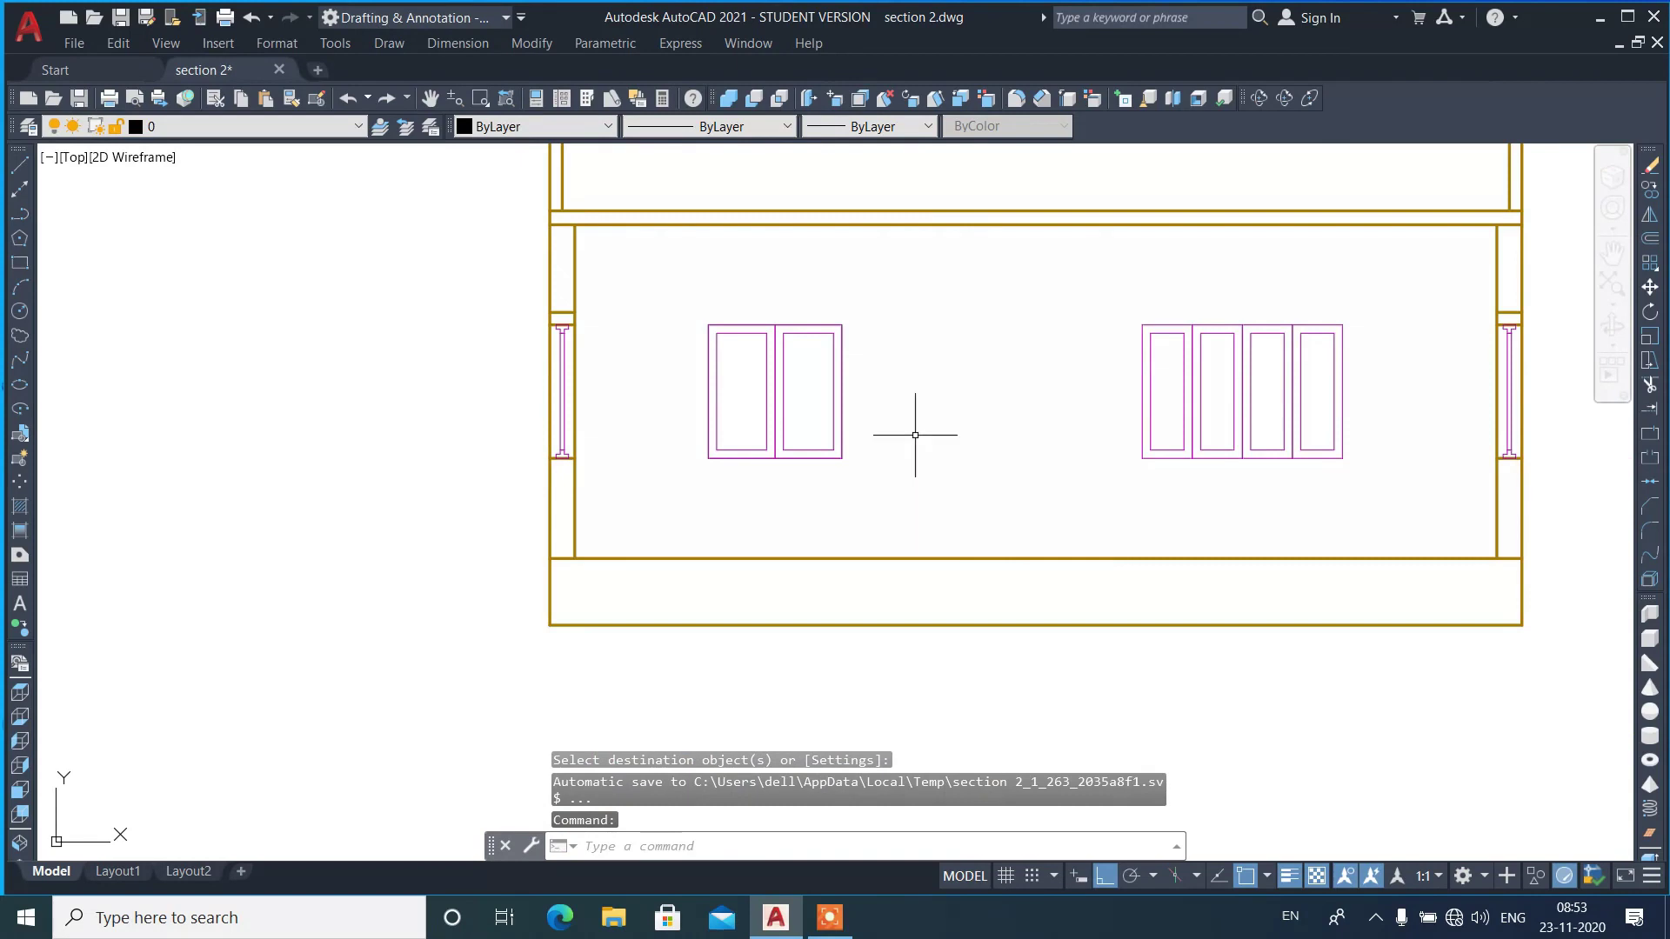
pyautogui.scroll(-2, 693, 492)
pyautogui.scroll(2, 873, 453)
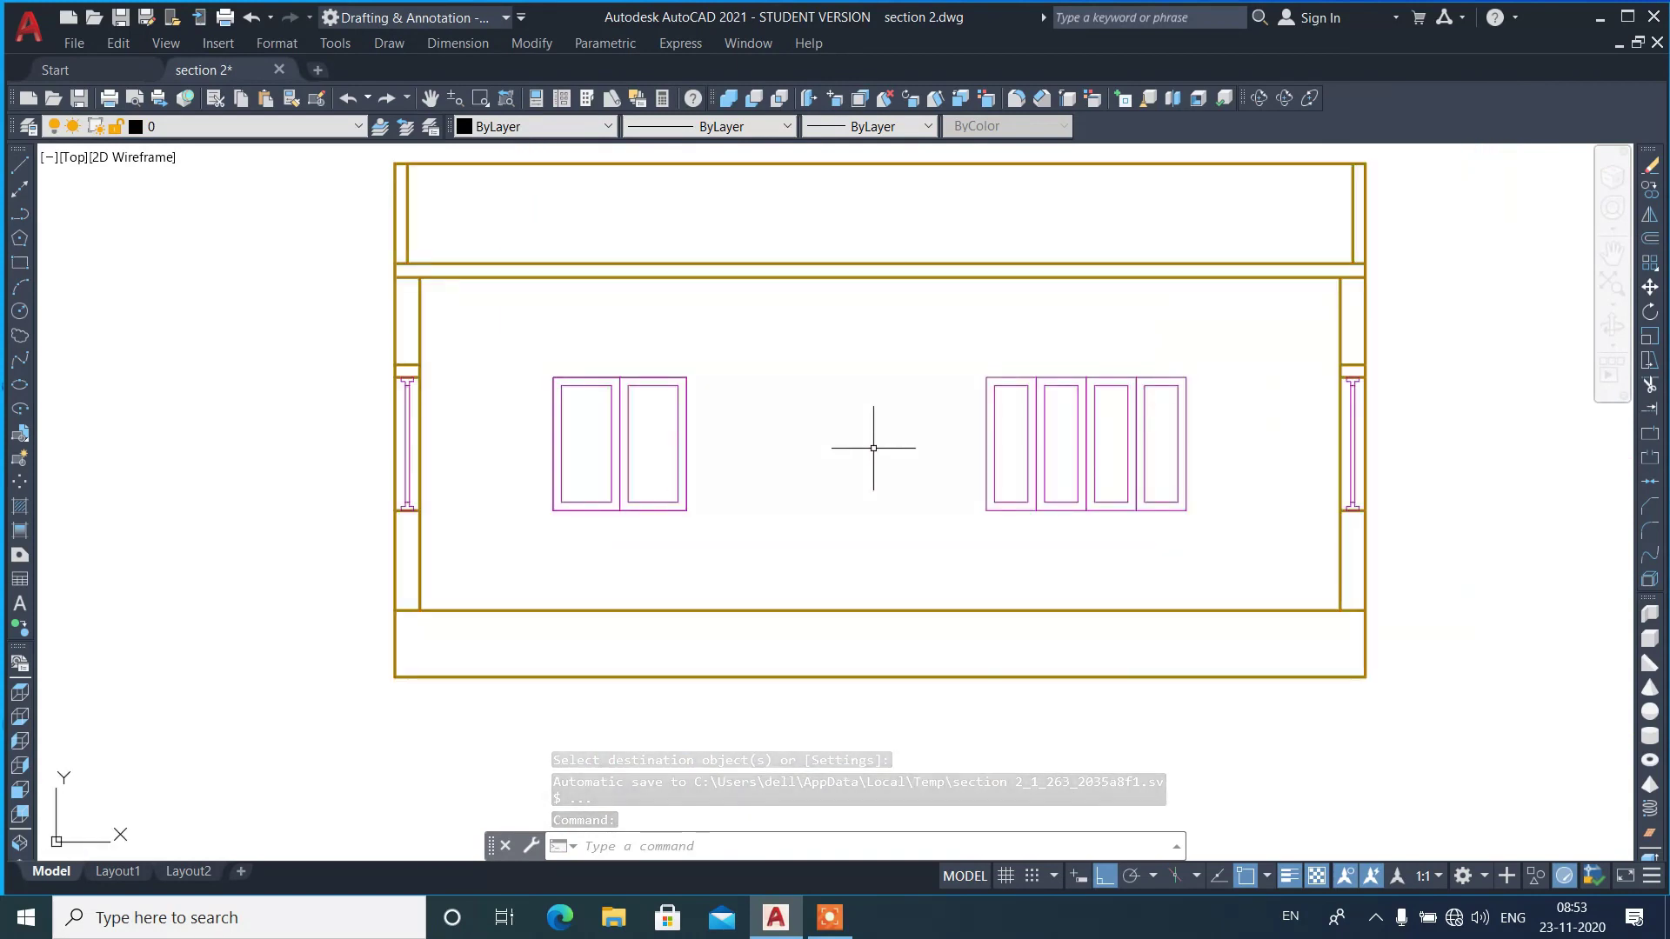
# - Set up a hatch with the ANSI32 pattern in red
pyautogui.write('h')
pyautogui.press('Return')
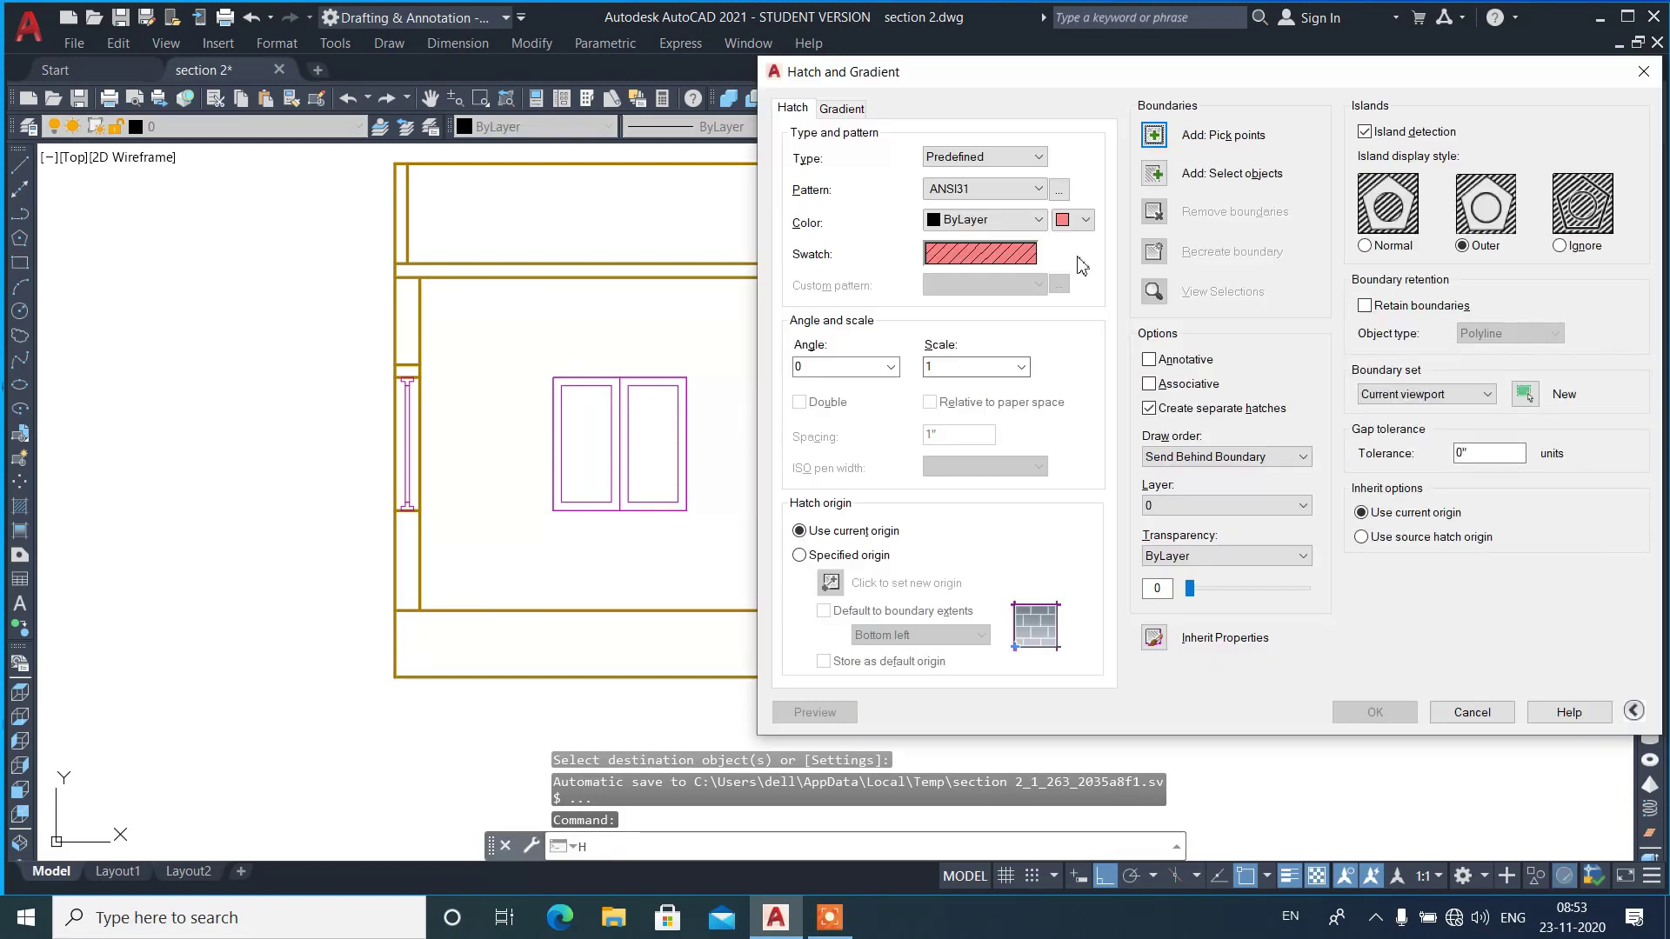
pyautogui.click(1063, 190)
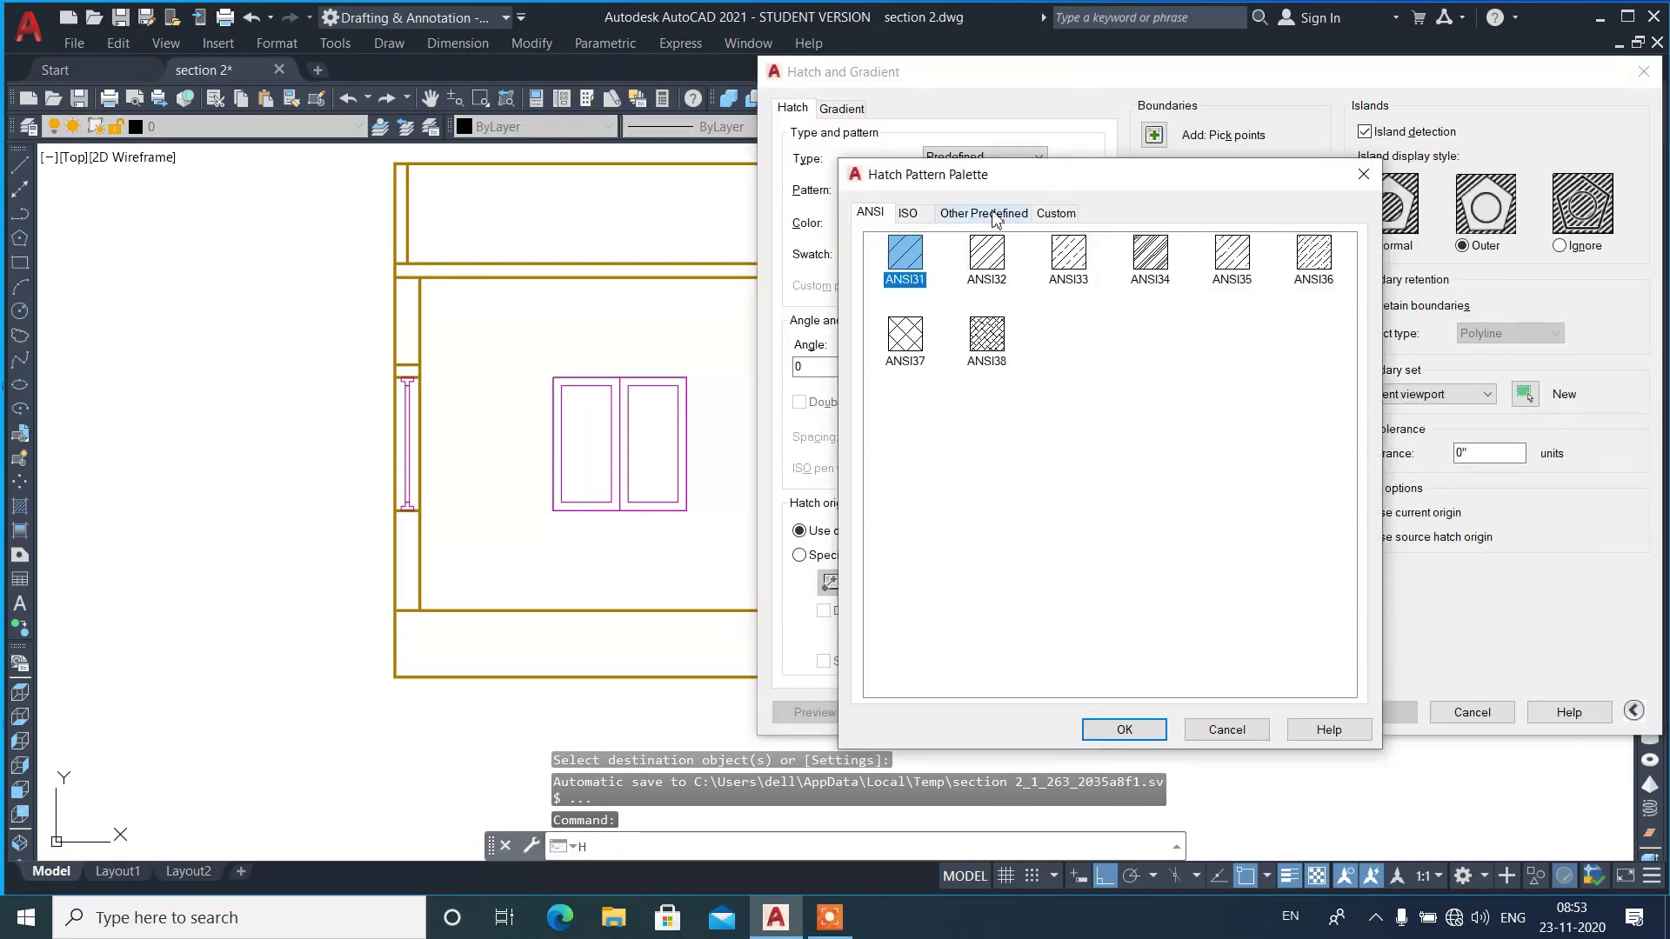
pyautogui.click(986, 252)
pyautogui.click(1122, 731)
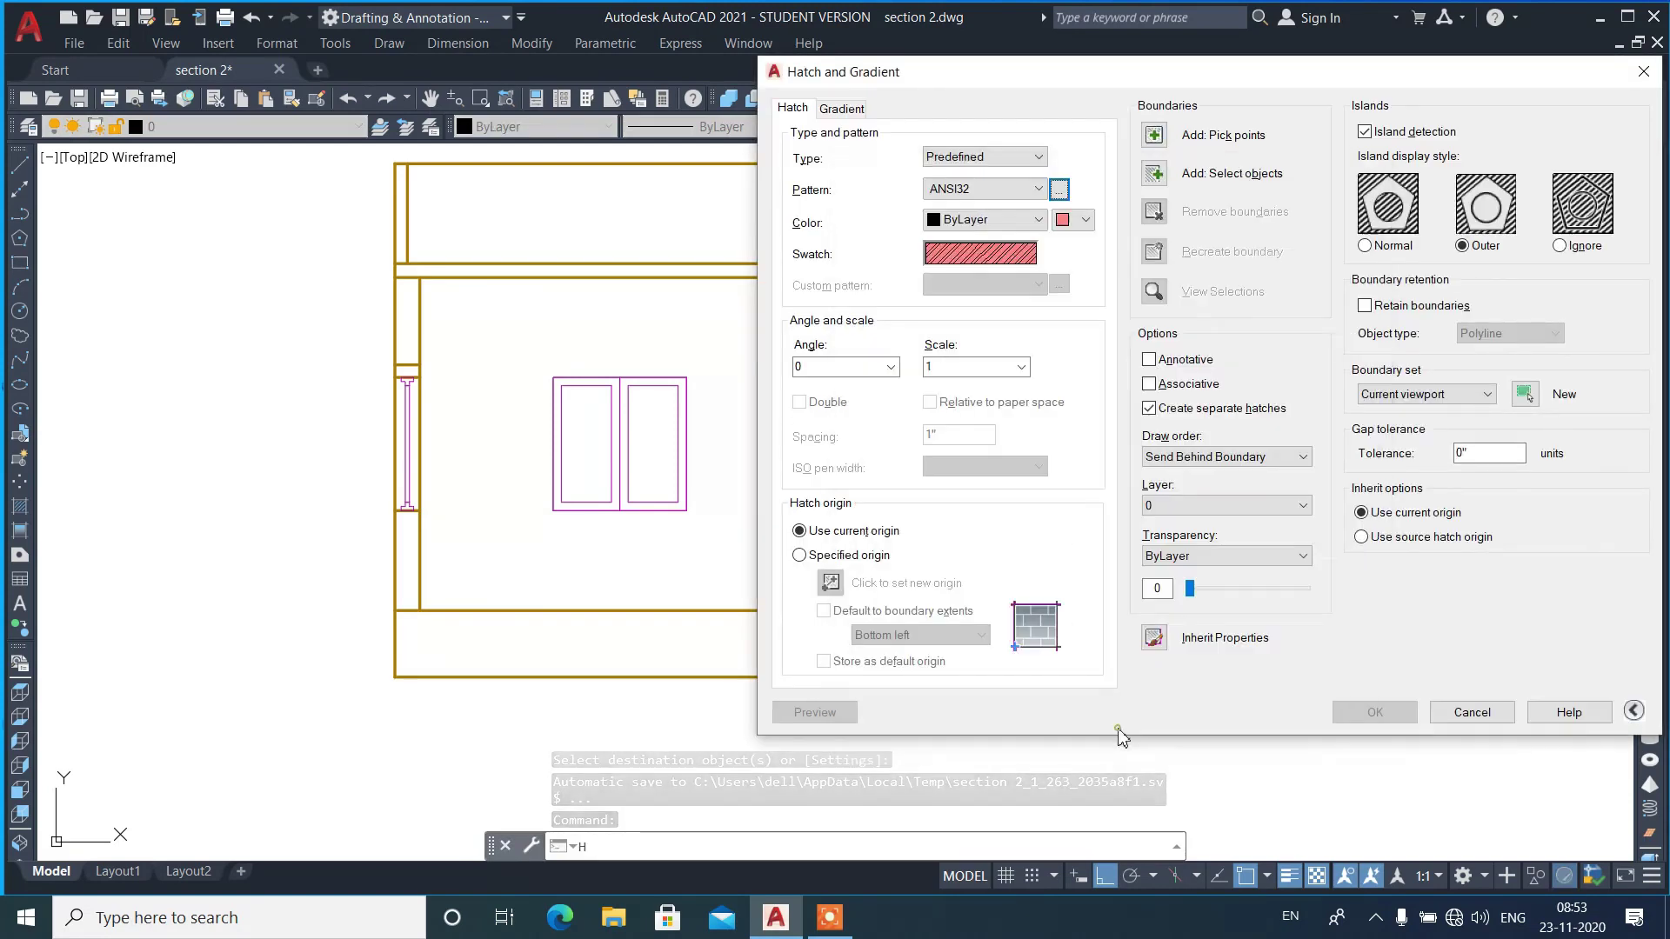
pyautogui.click(1085, 219)
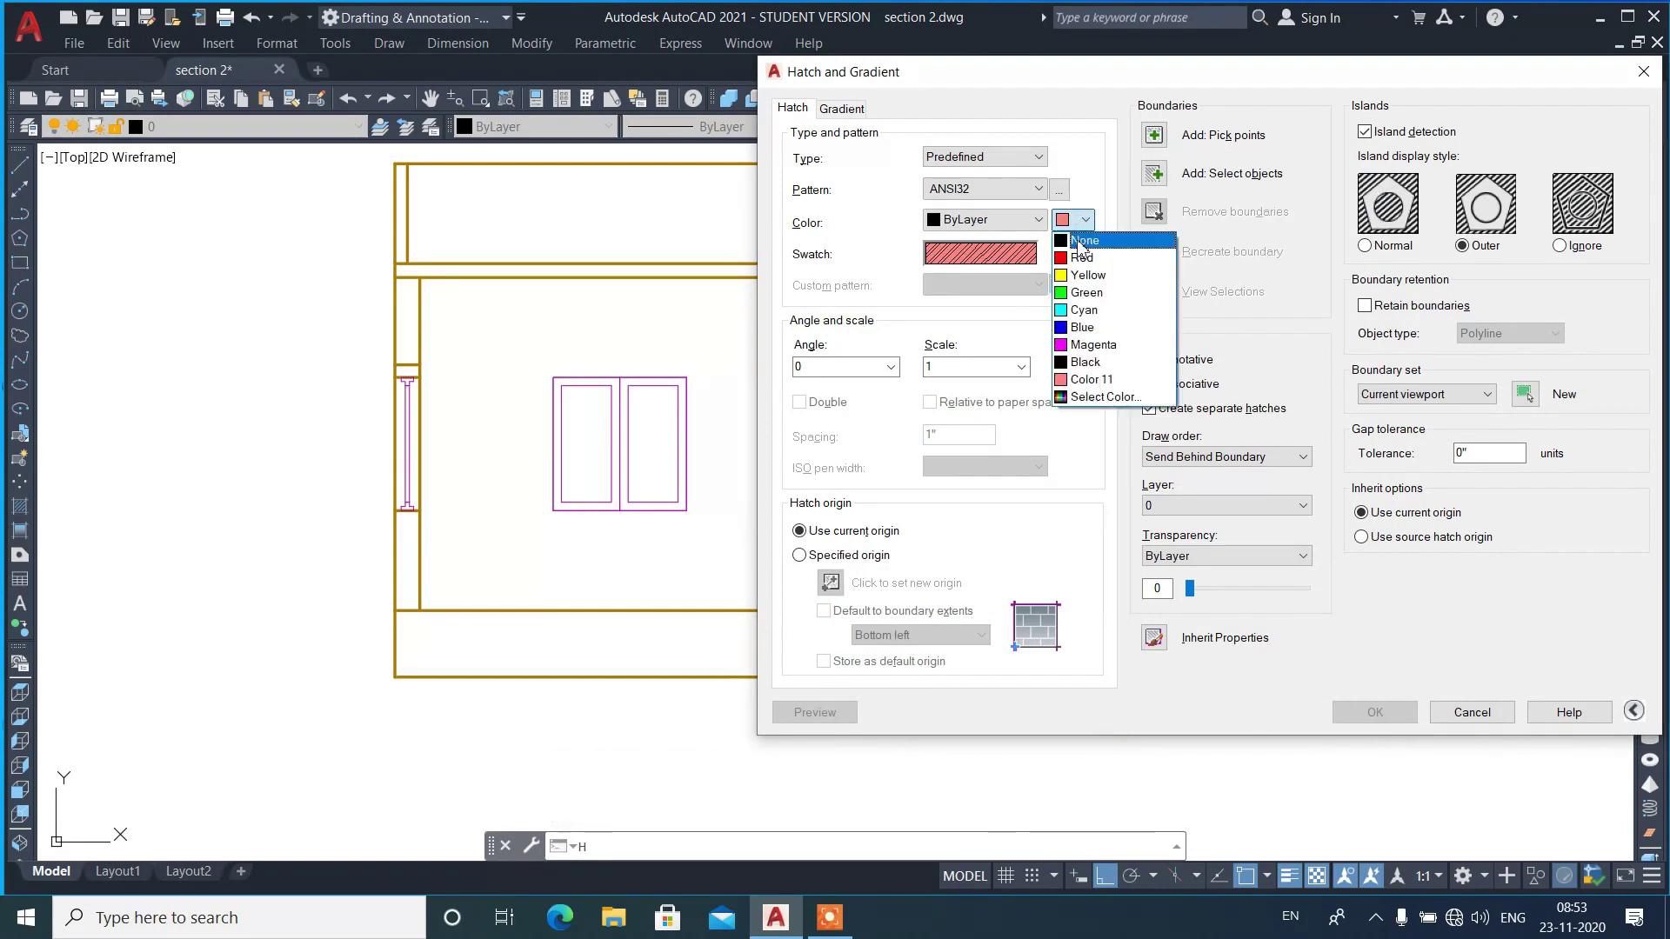
pyautogui.click(1017, 227)
pyautogui.click(982, 295)
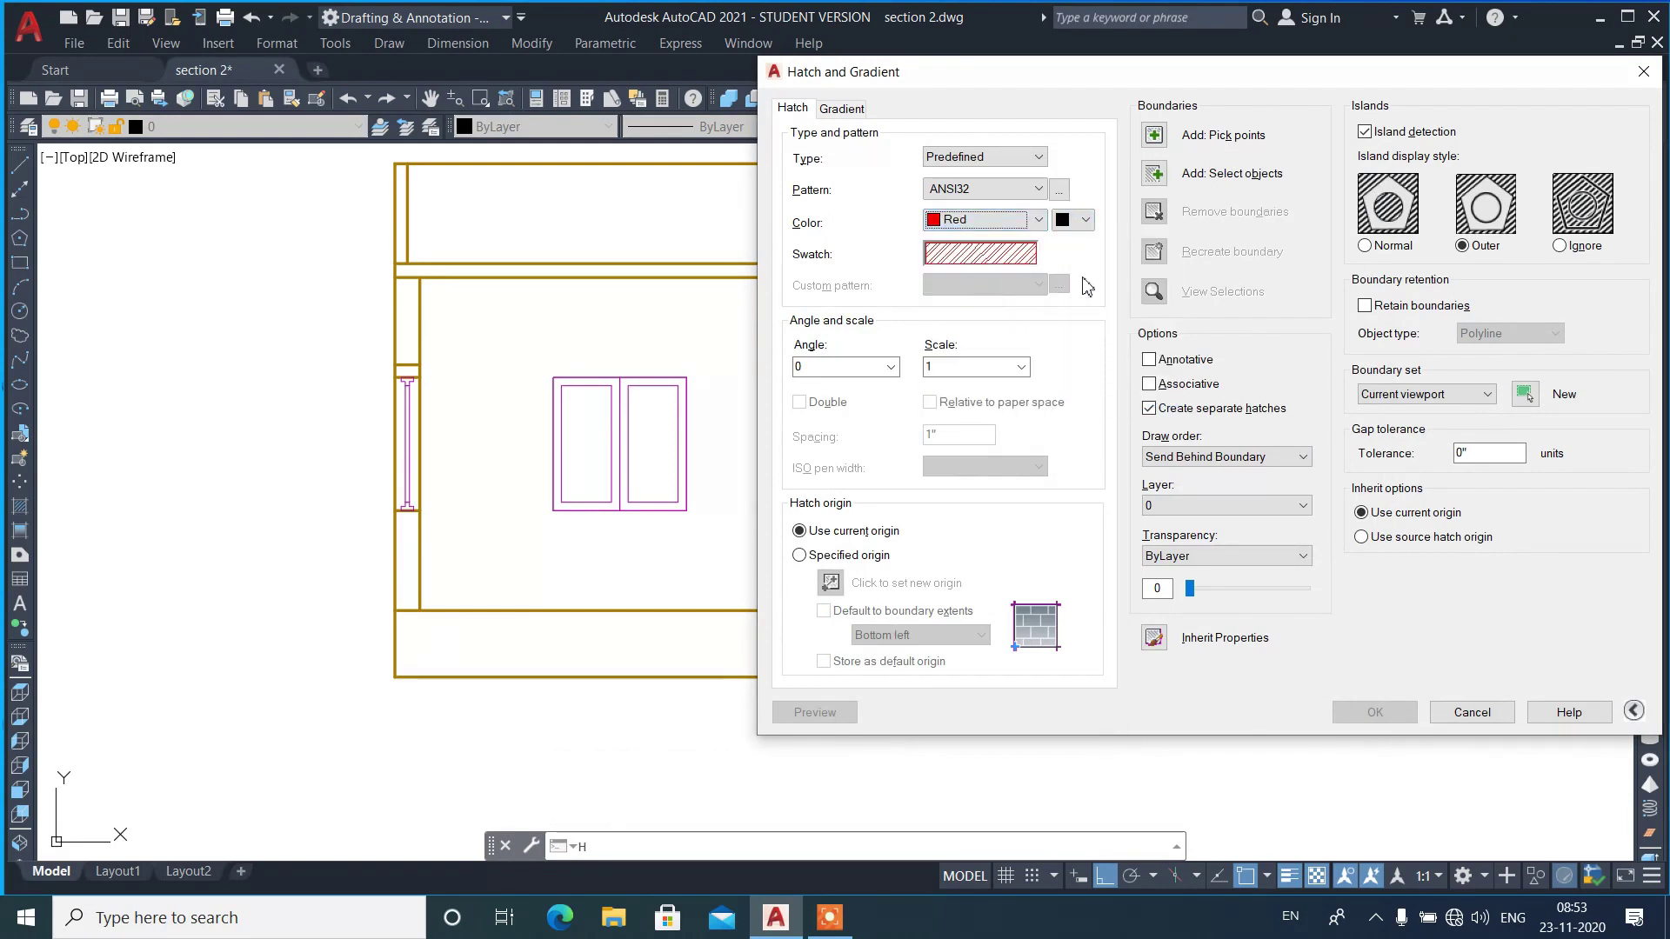
# - Hatch the parapet's left end strip, adjusting the scale to 20 after previewing
pyautogui.click(1164, 134)
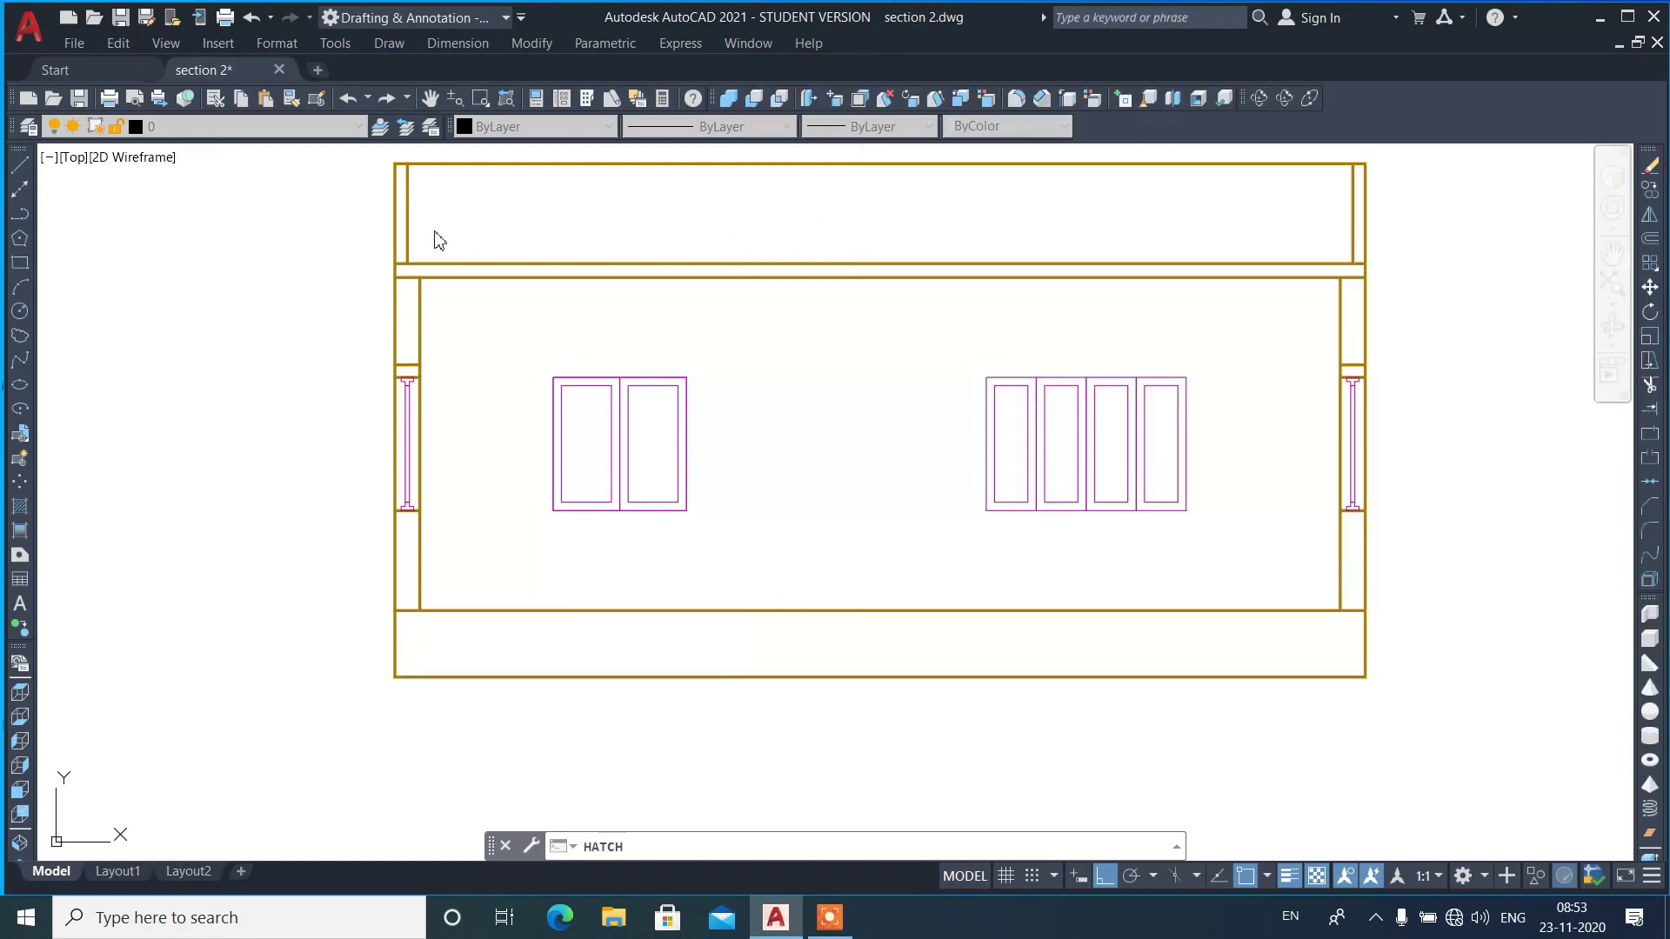
pyautogui.scroll(4, 394, 213)
pyautogui.click(411, 209)
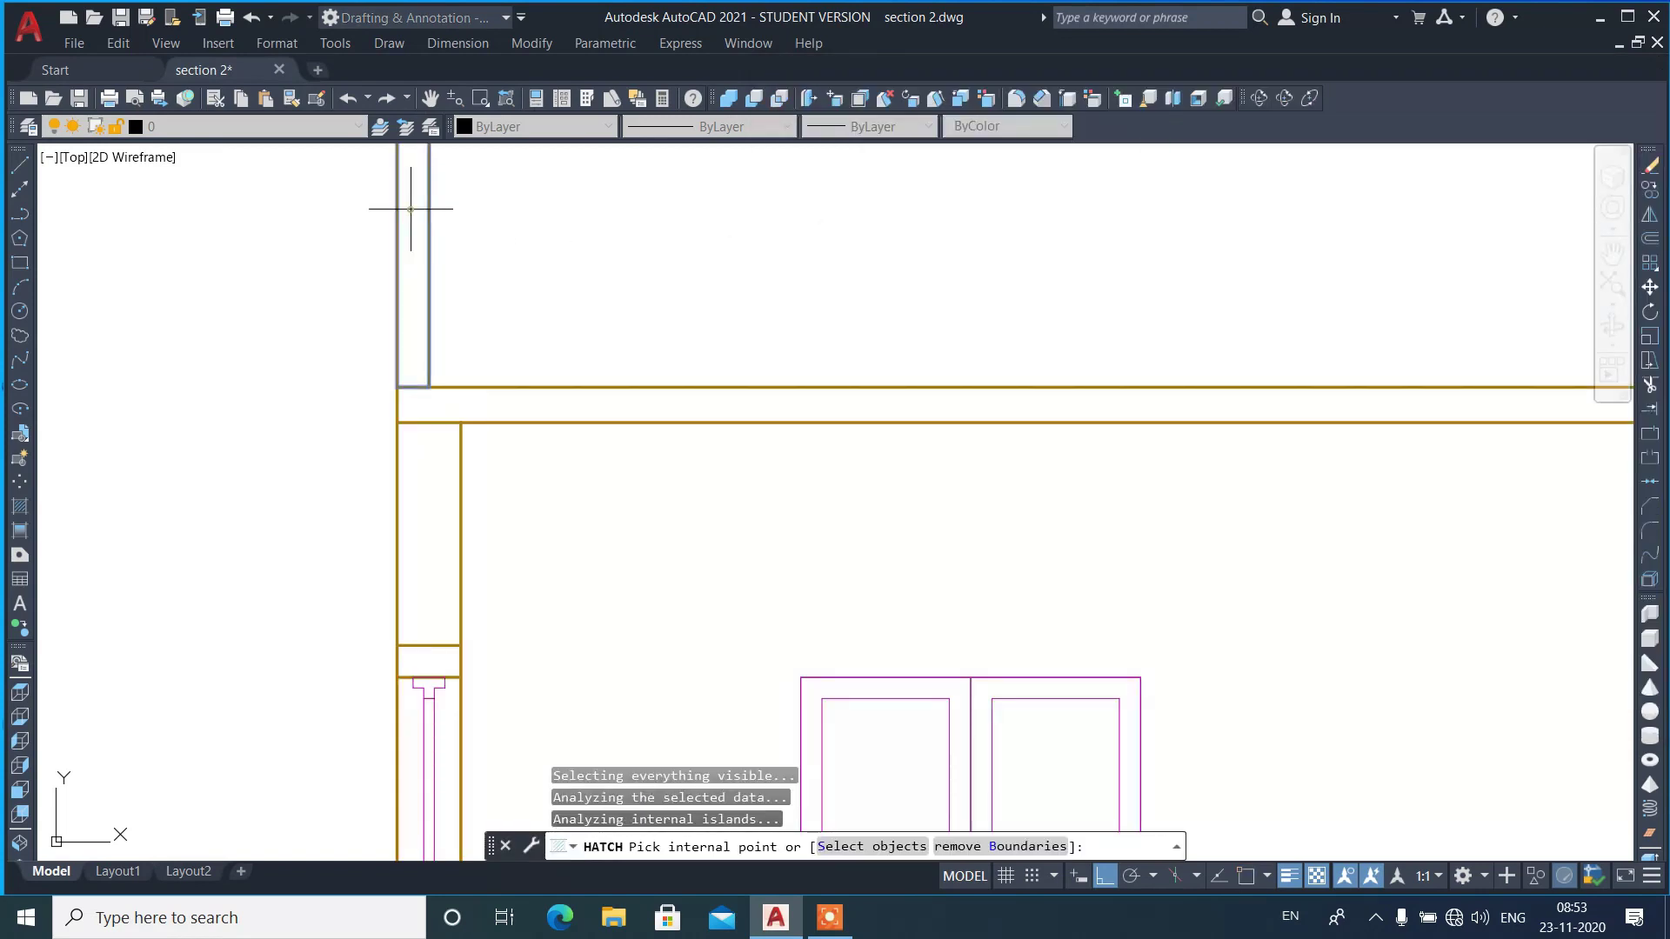
pyautogui.press('Return')
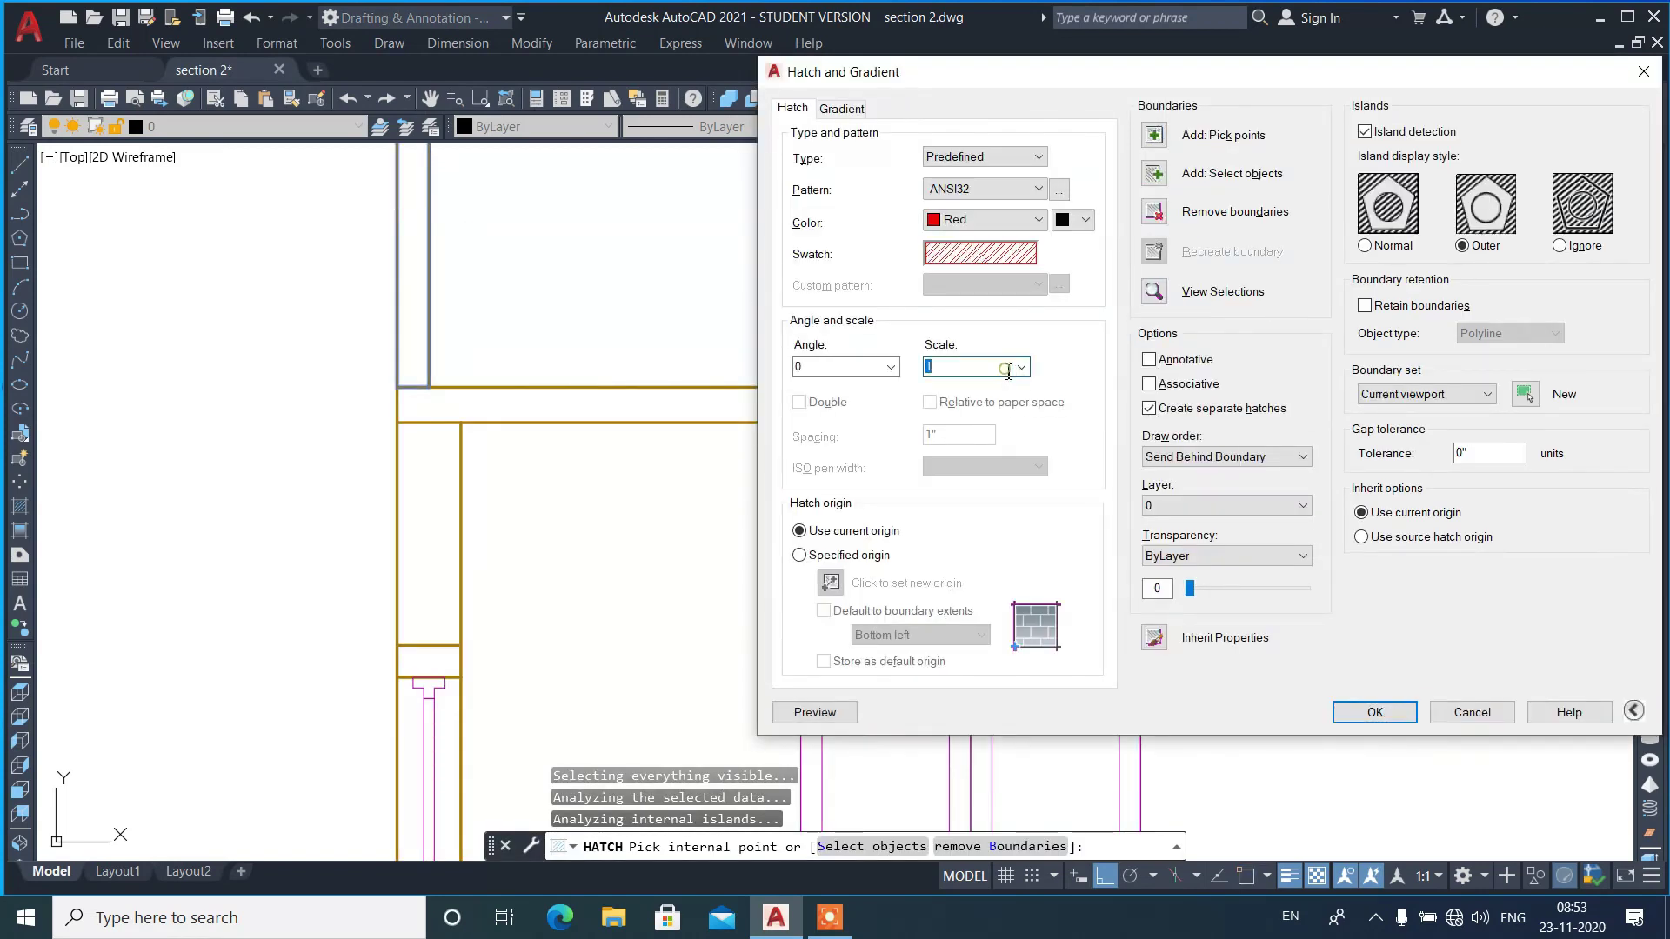
pyautogui.click(829, 715)
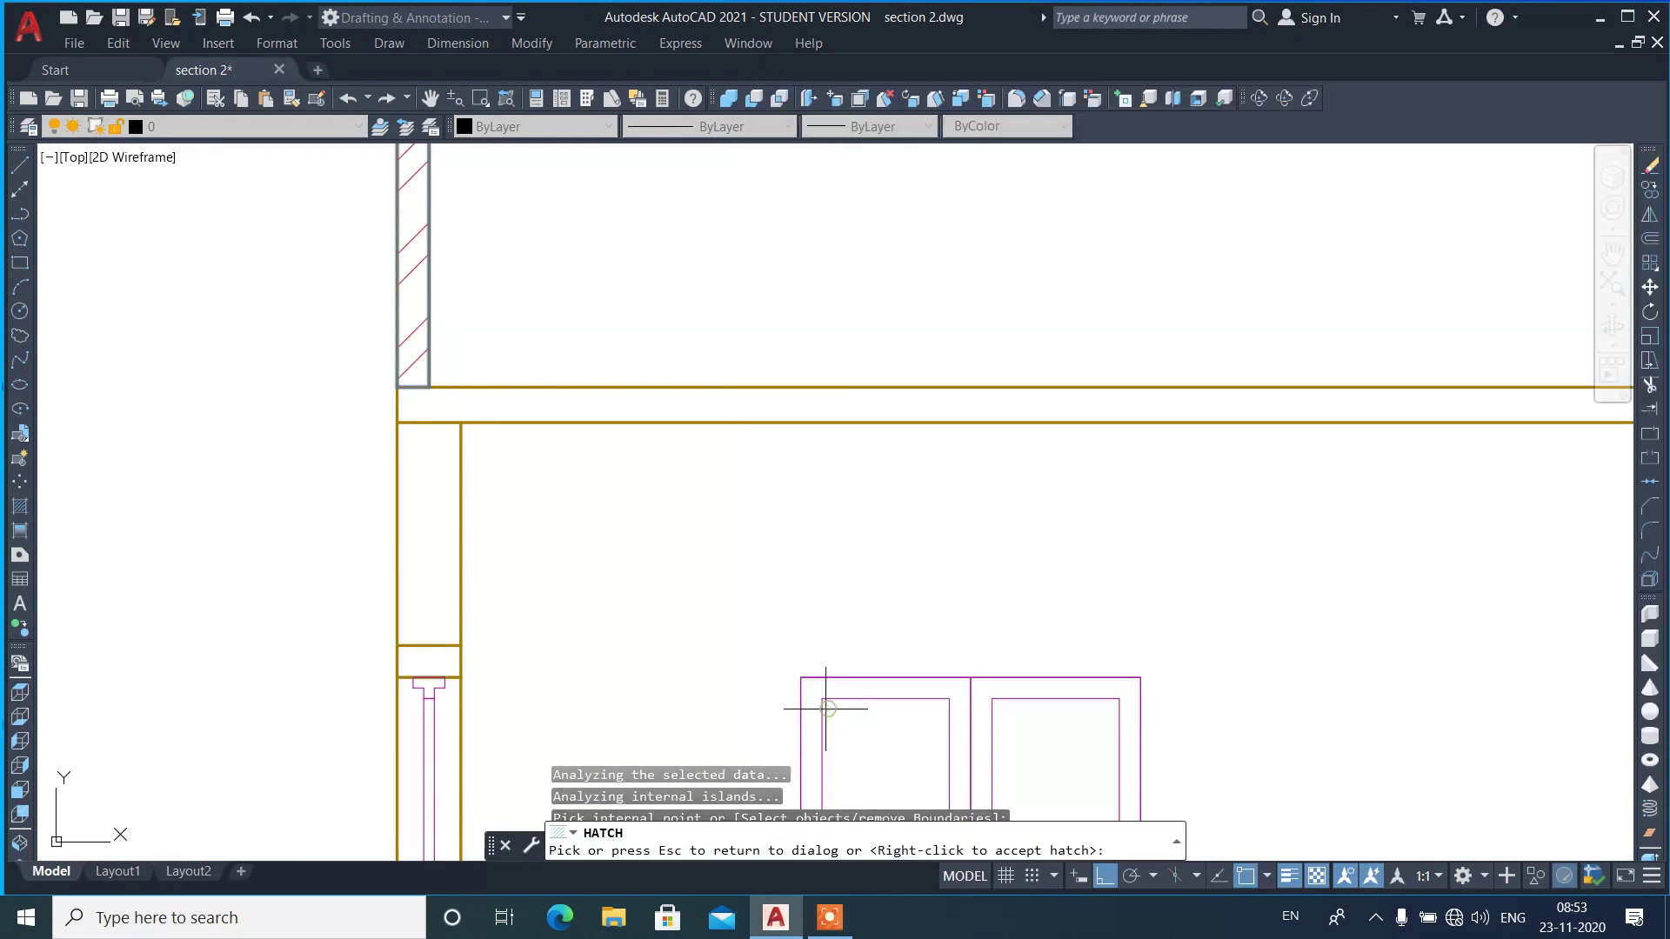
pyautogui.scroll(-2, 695, 531)
pyautogui.press('Escape')
pyautogui.doubleClick(966, 372)
pyautogui.click(842, 709)
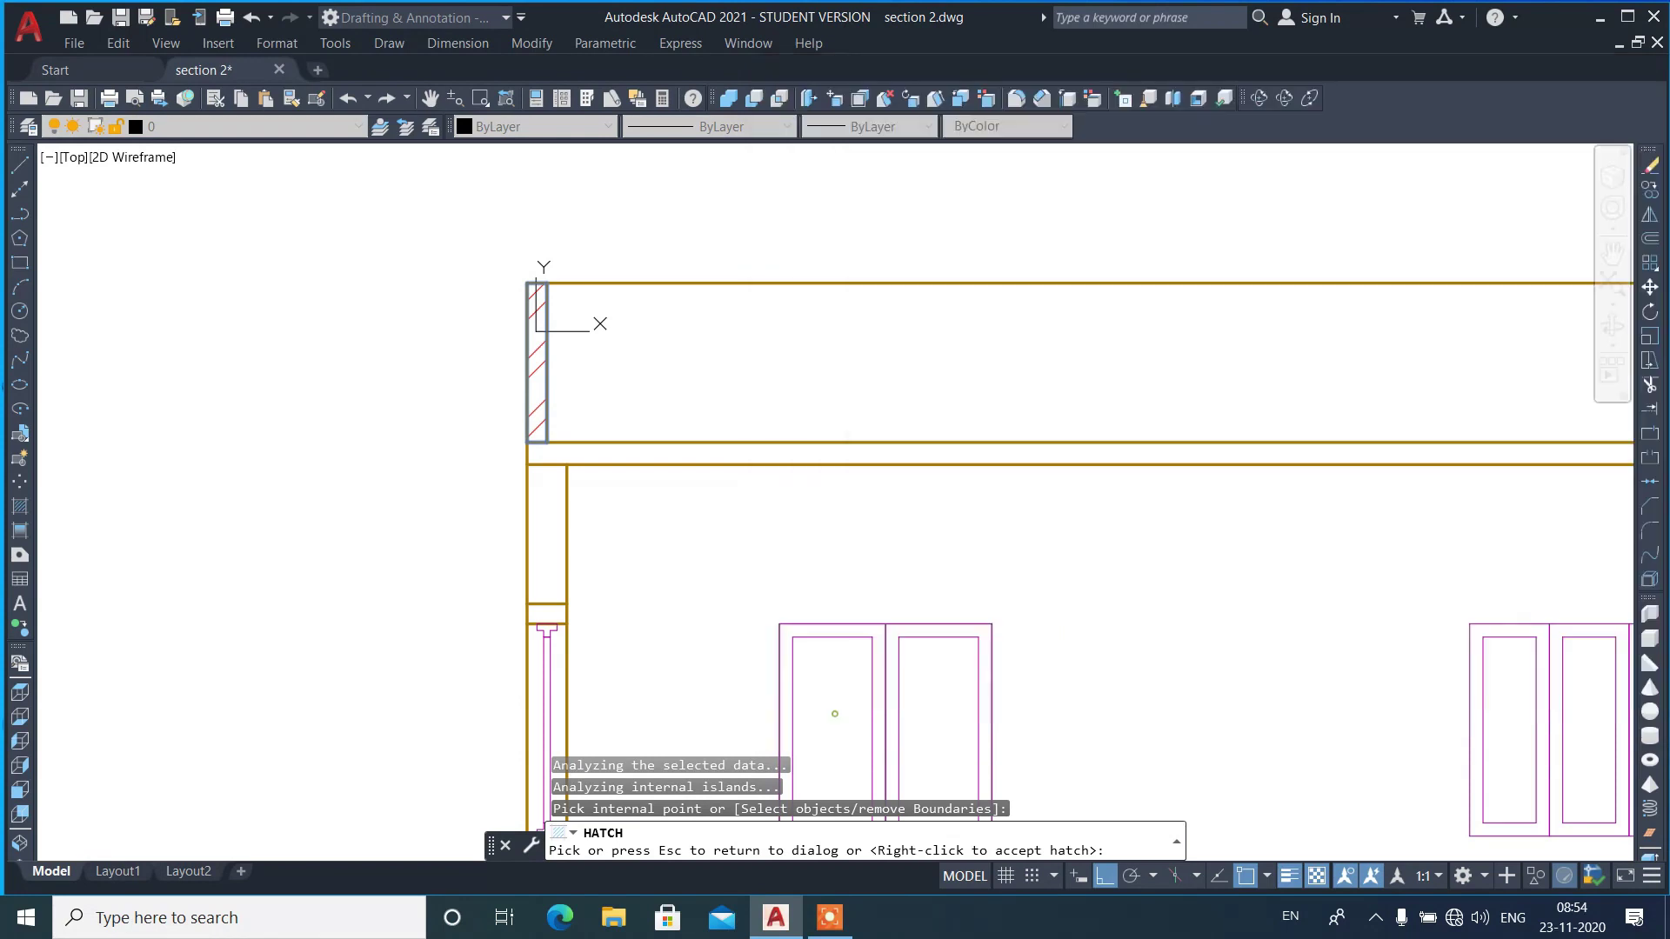
pyautogui.rightClick(702, 461)
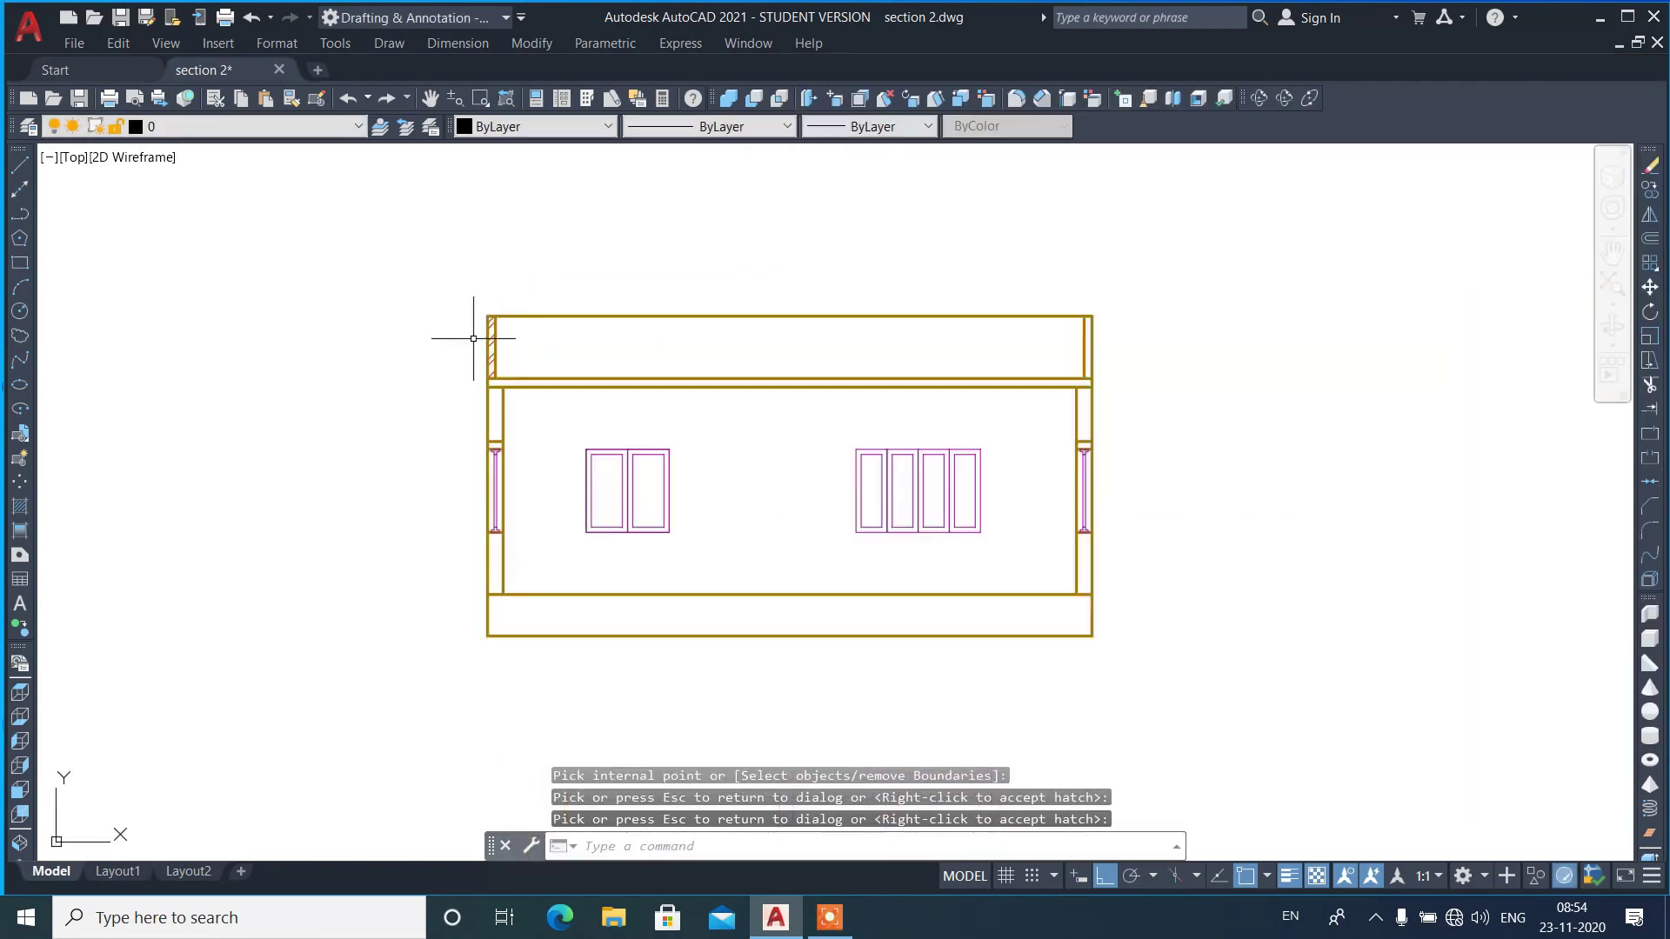
# - Repeat the red ANSI32 hatch in the left and lower-right wall pieces
pyautogui.scroll(-3, 473, 336)
pyautogui.scroll(1, 503, 354)
pyautogui.press('Return')
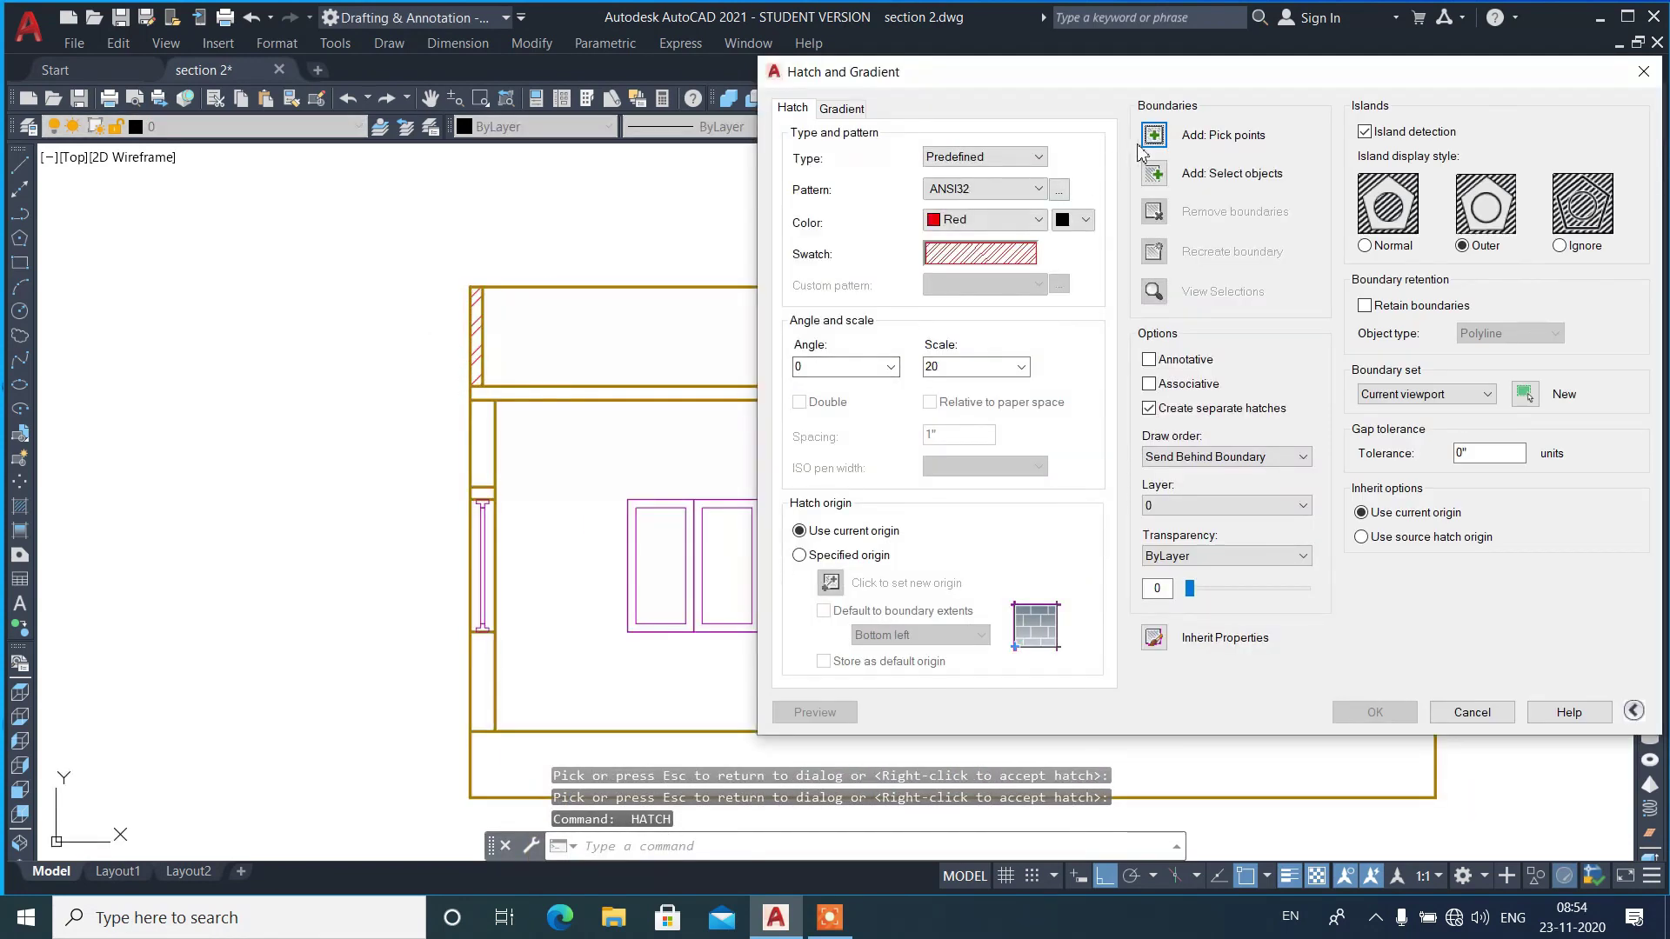
pyautogui.click(1154, 135)
pyautogui.click(490, 452)
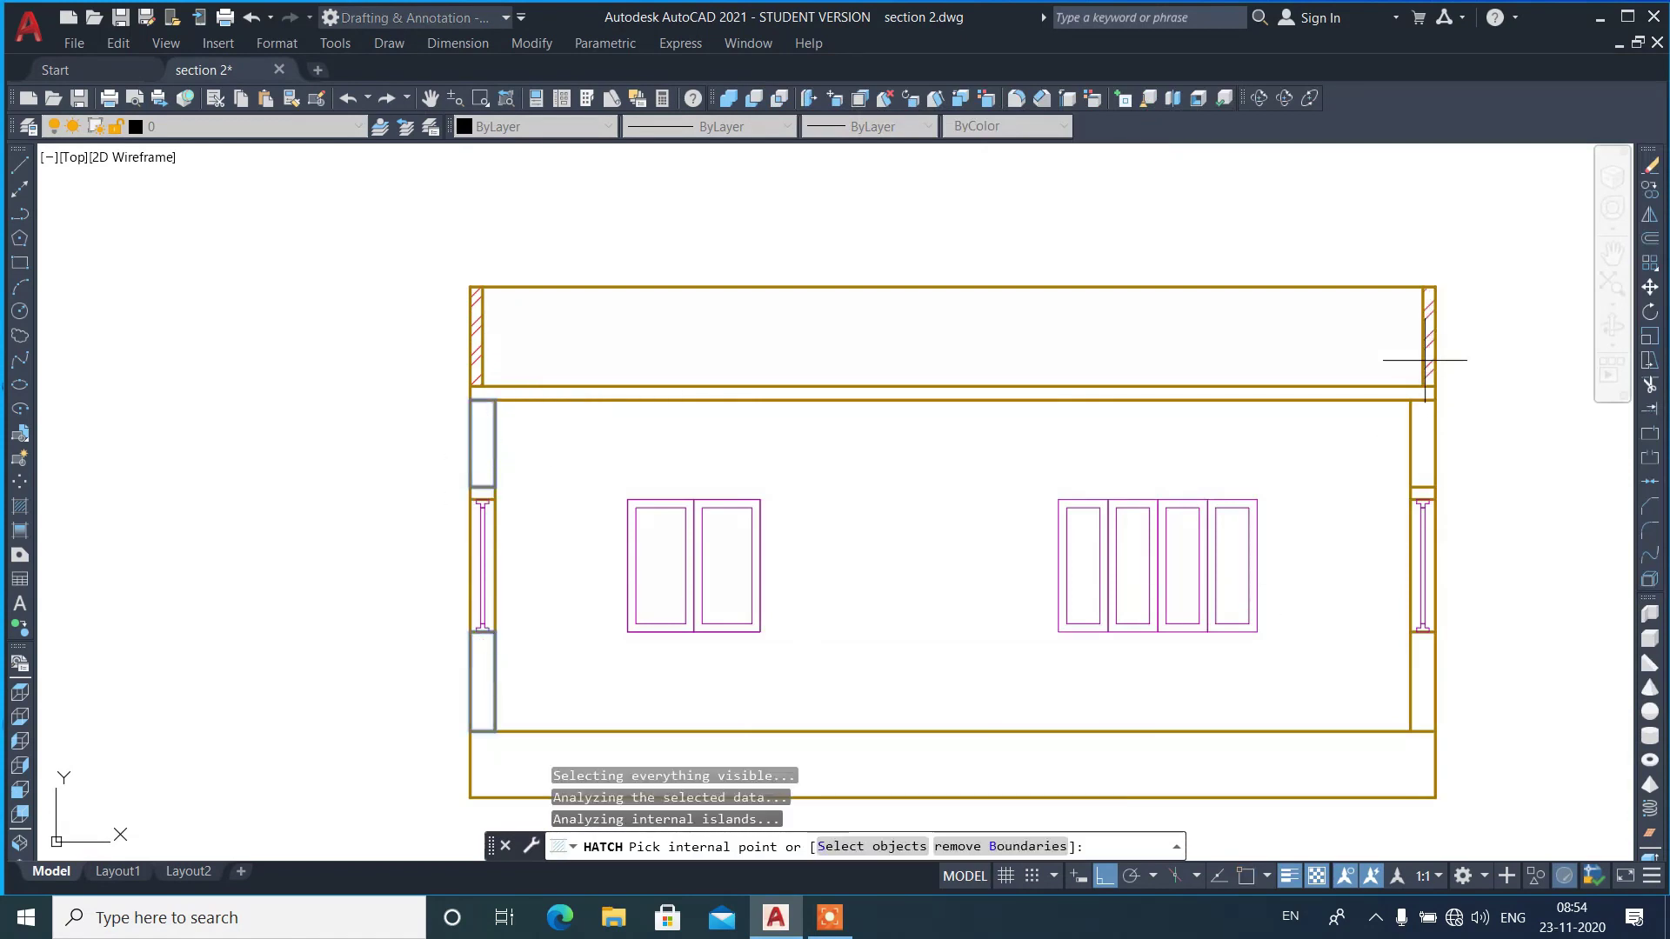
pyautogui.click(1421, 658)
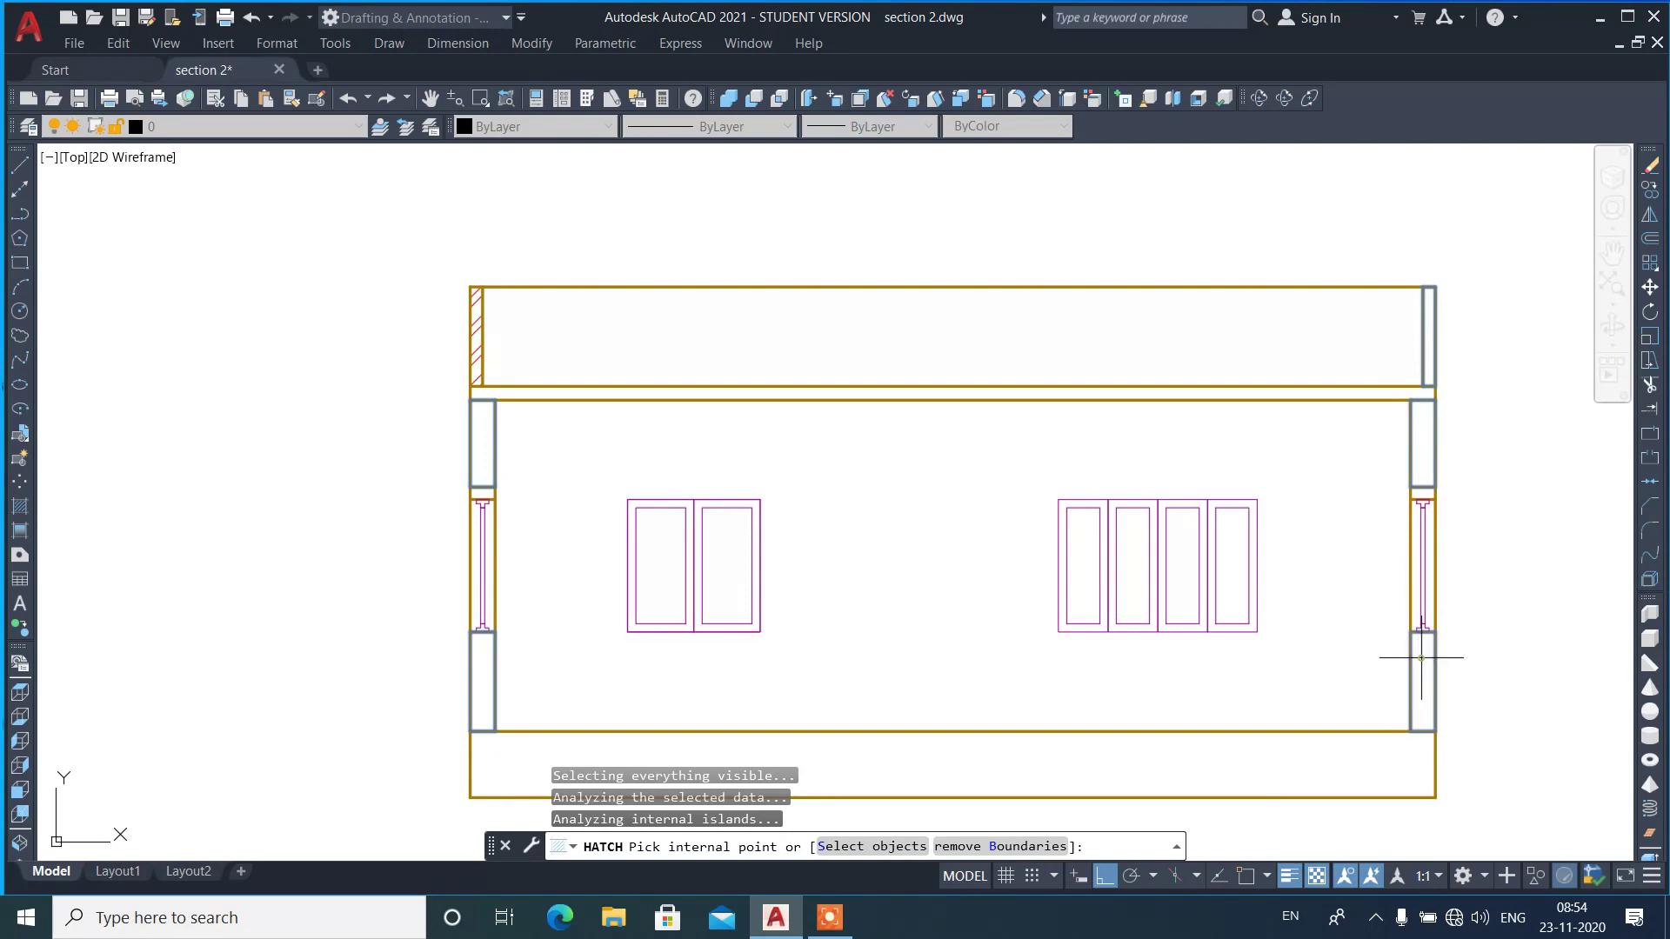
pyautogui.press('Return')
pyautogui.press('Return')
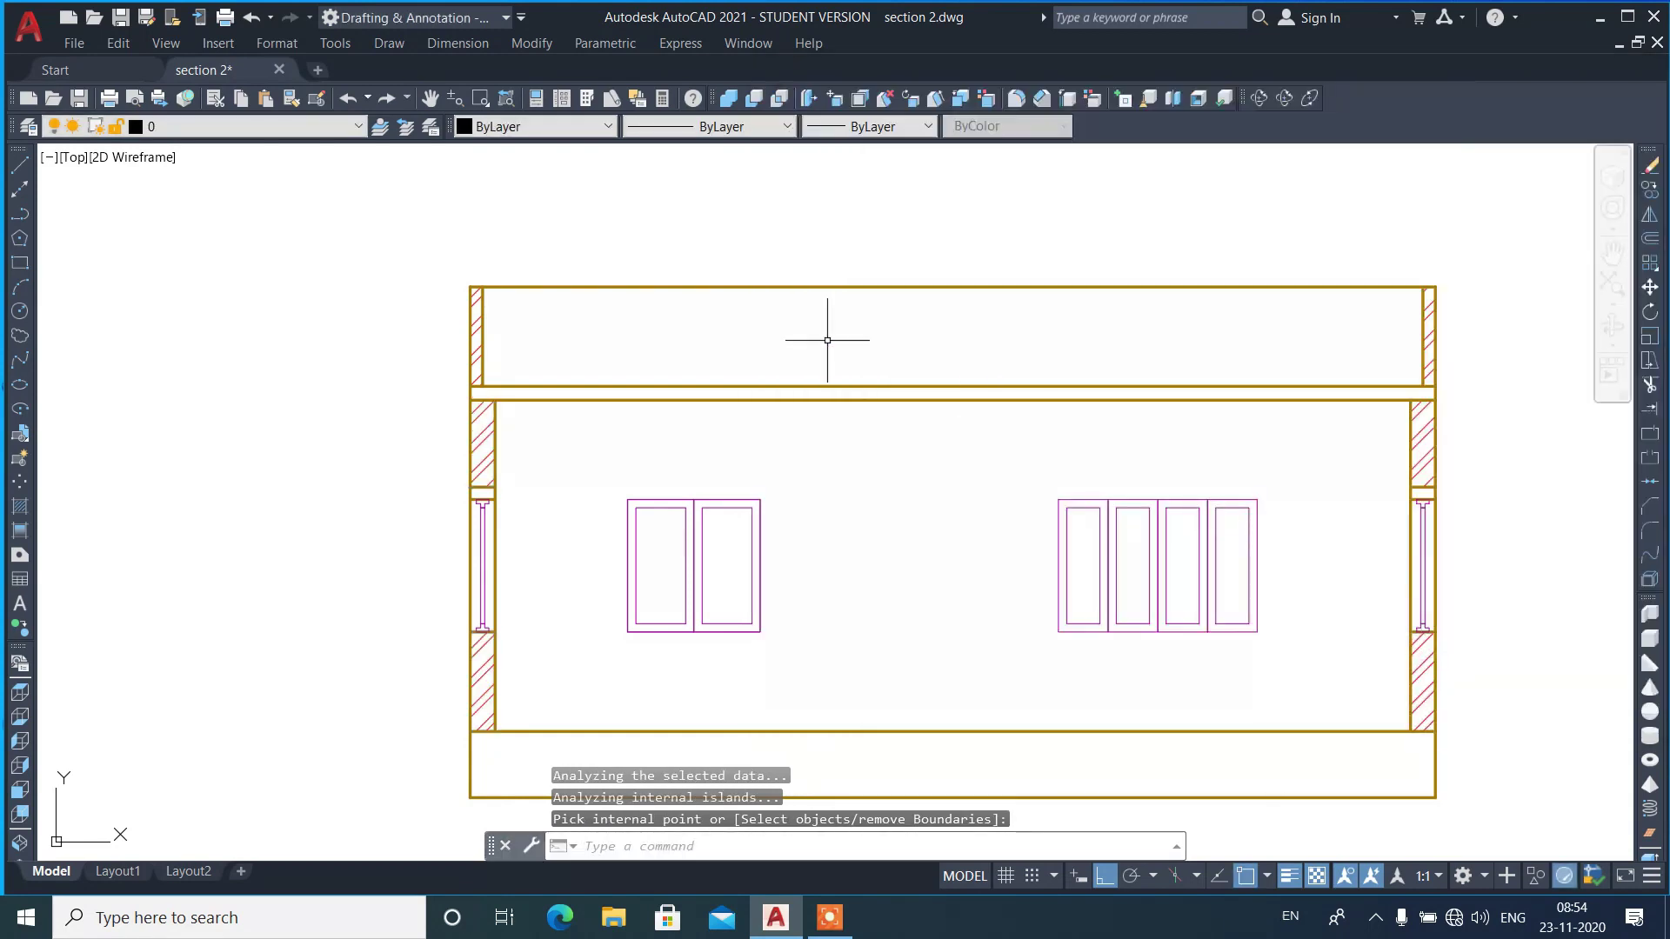
pyautogui.scroll(-2, 839, 417)
pyautogui.scroll(2, 839, 469)
pyautogui.scroll(-5, 722, 547)
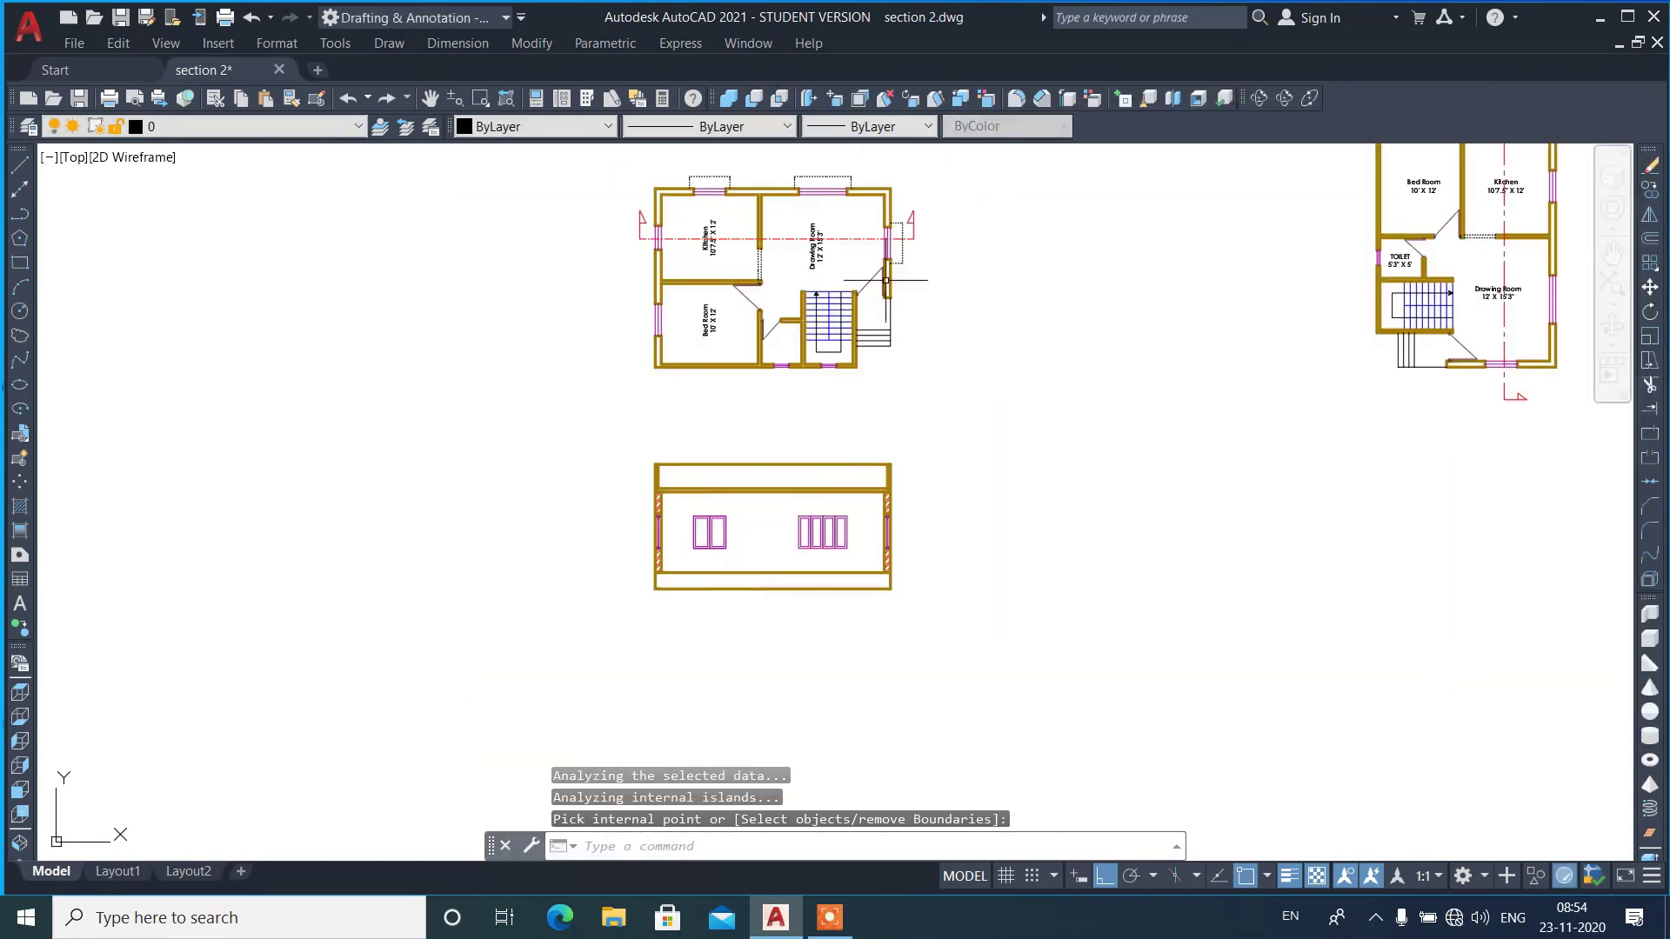
# - Trim the right wall's outer edge beside the band above the window
pyautogui.scroll(6, 898, 219)
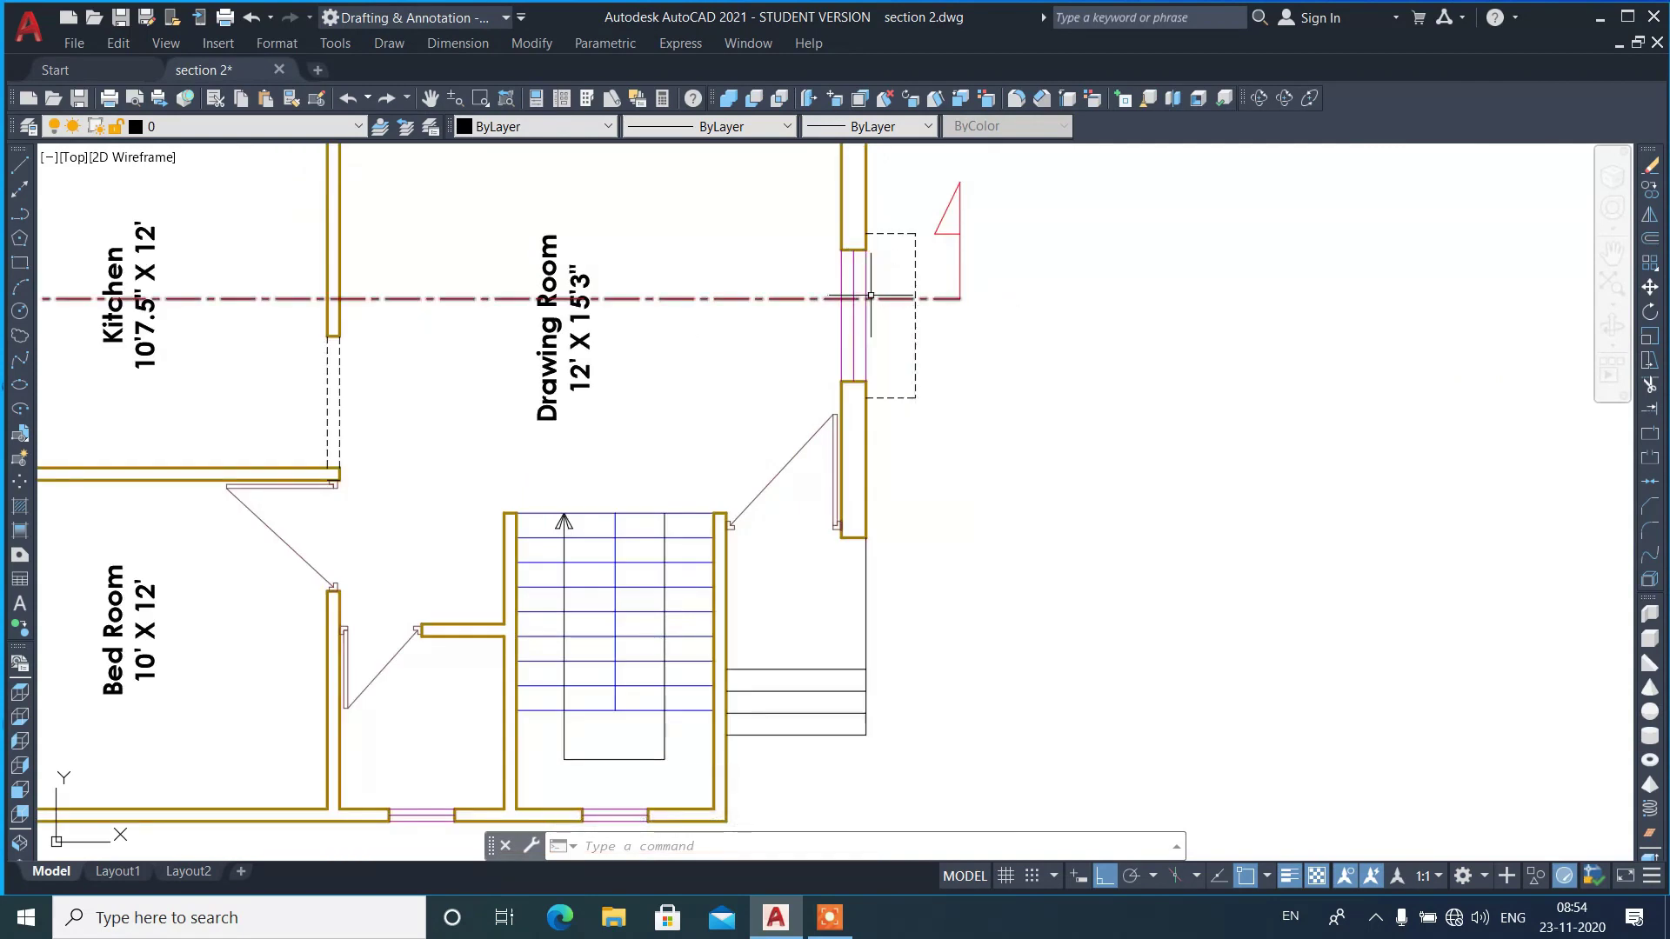
pyautogui.scroll(-3, 868, 296)
pyautogui.scroll(-2, 1006, 559)
pyautogui.scroll(6, 923, 562)
pyautogui.scroll(3, 923, 562)
pyautogui.scroll(3, 896, 485)
pyautogui.write('tr')
pyautogui.press('Return')
pyautogui.click(974, 434)
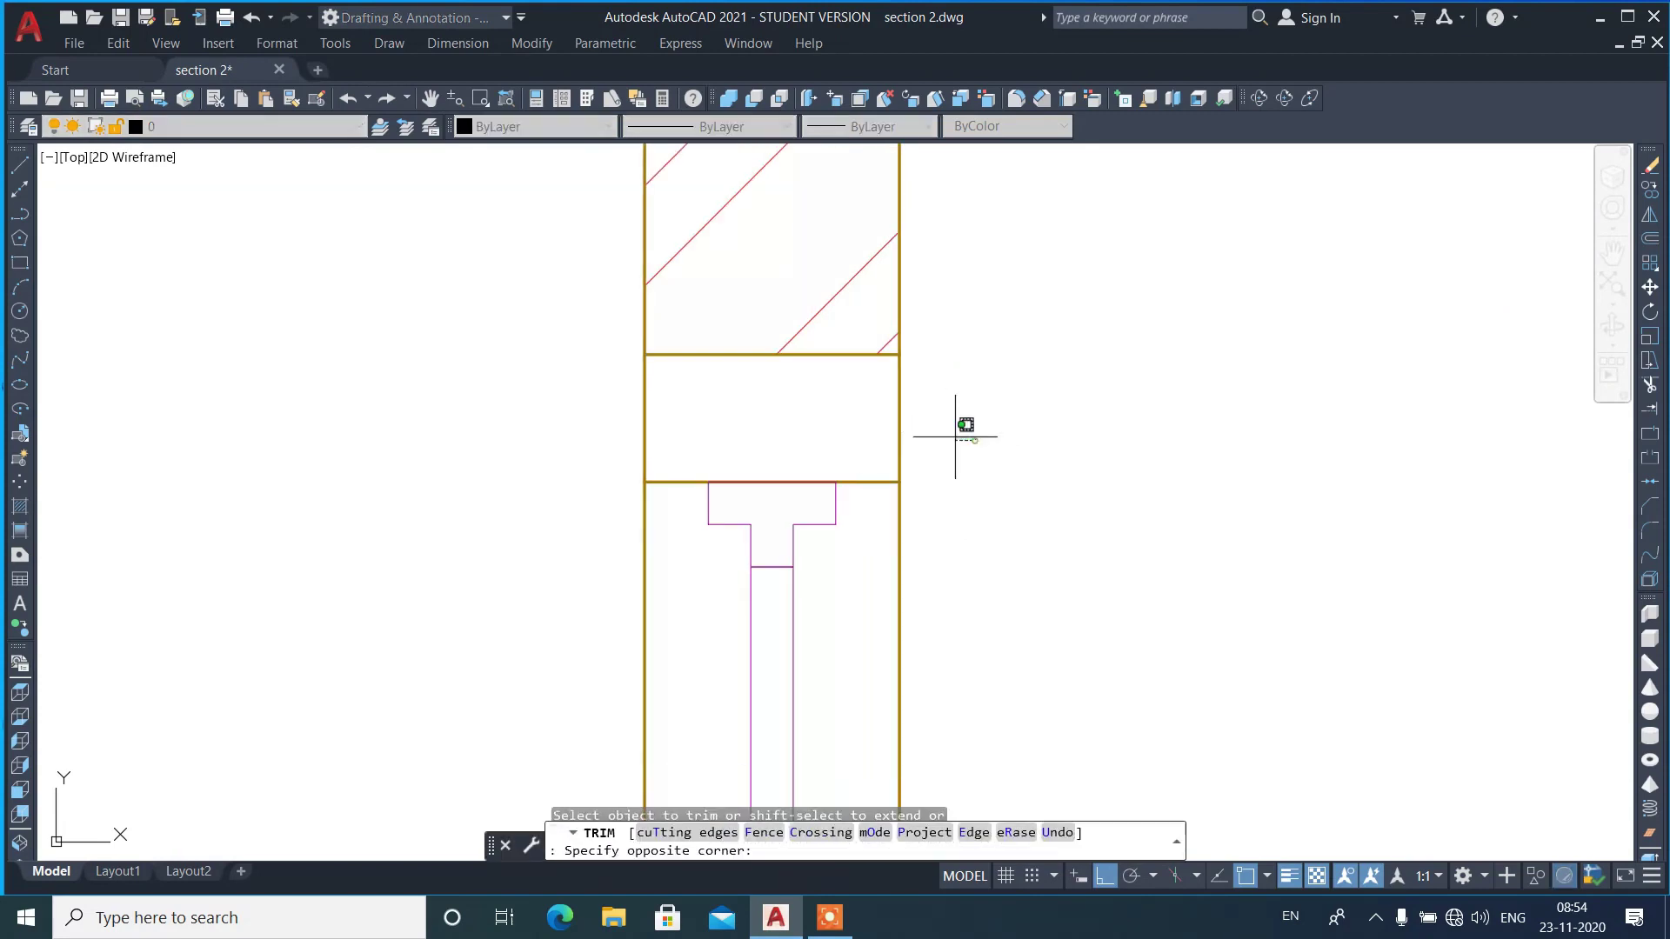
pyautogui.click(878, 386)
pyautogui.press('Escape')
# - Start a line at the right wall corner for the projection outline
pyautogui.write('l')
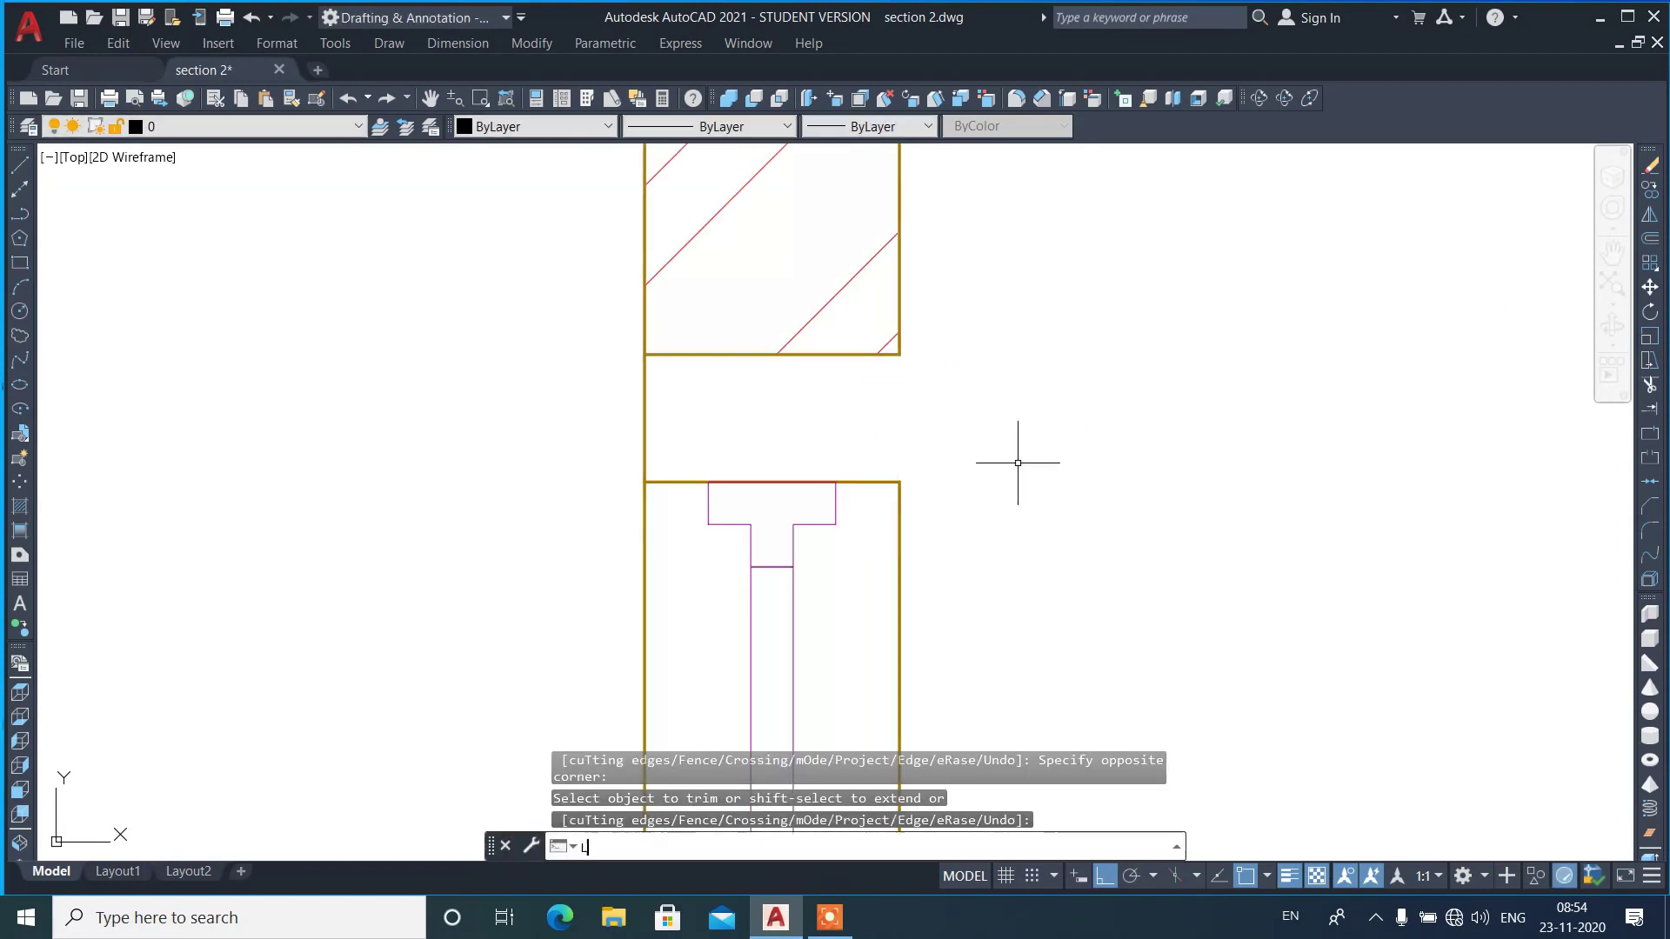
pyautogui.press('Return')
pyautogui.click(897, 482)
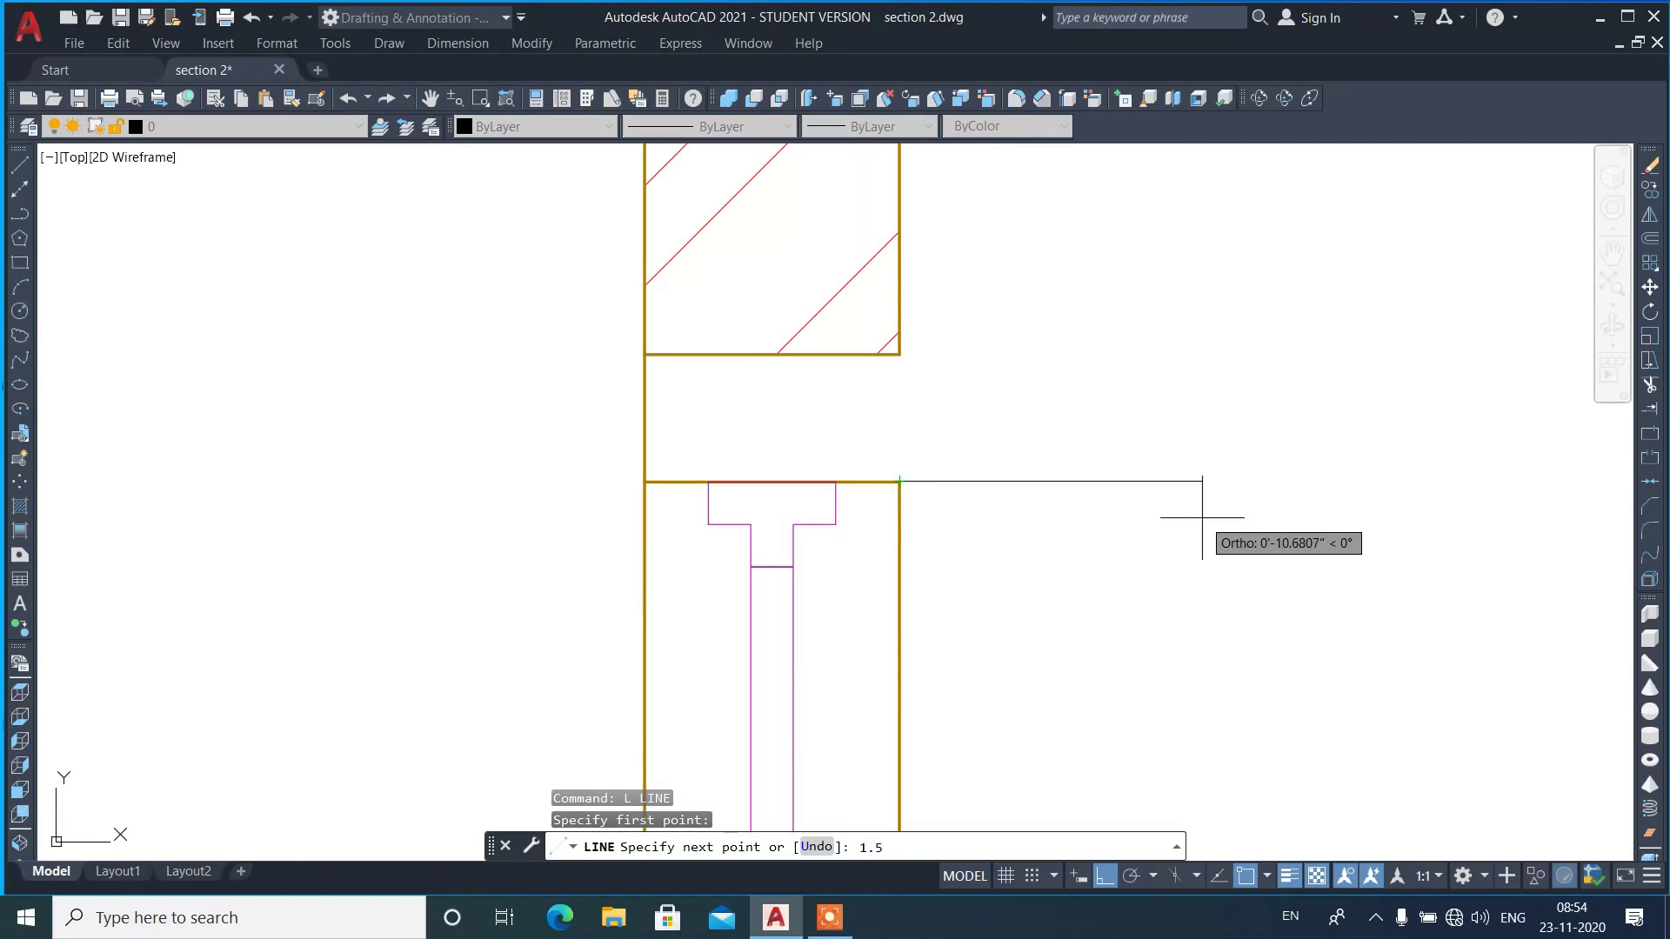
# - Draw the projection outline 1.5' out, 4.5 up and back to the wall
pyautogui.write("'")
pyautogui.press('Return')
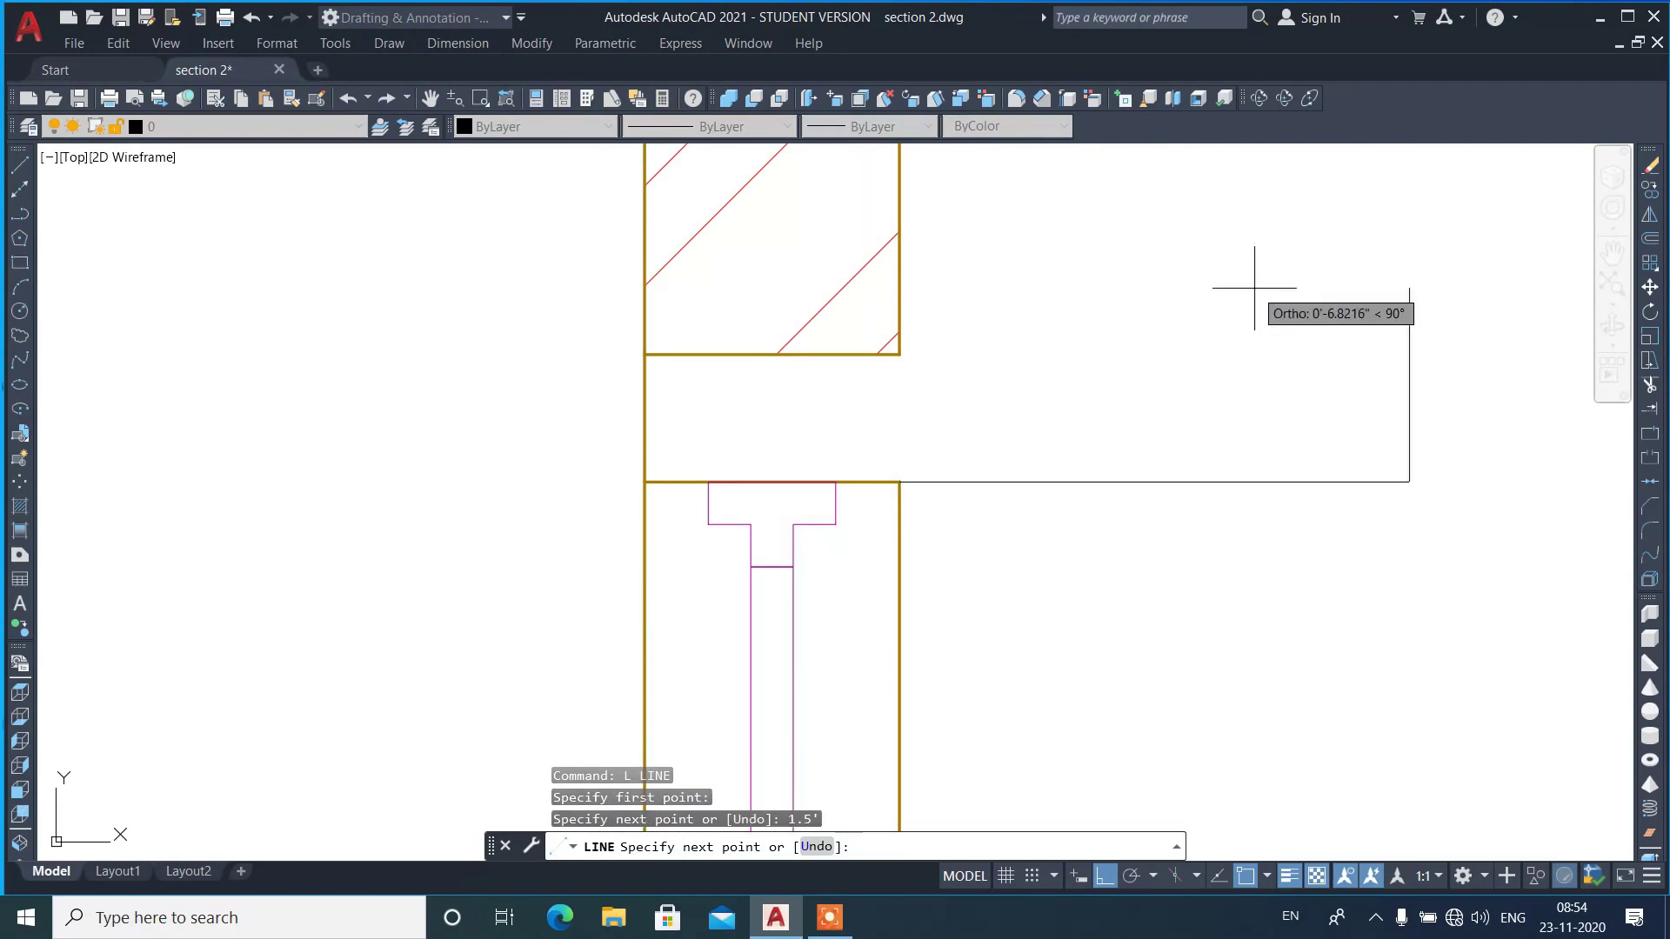
pyautogui.press('Return')
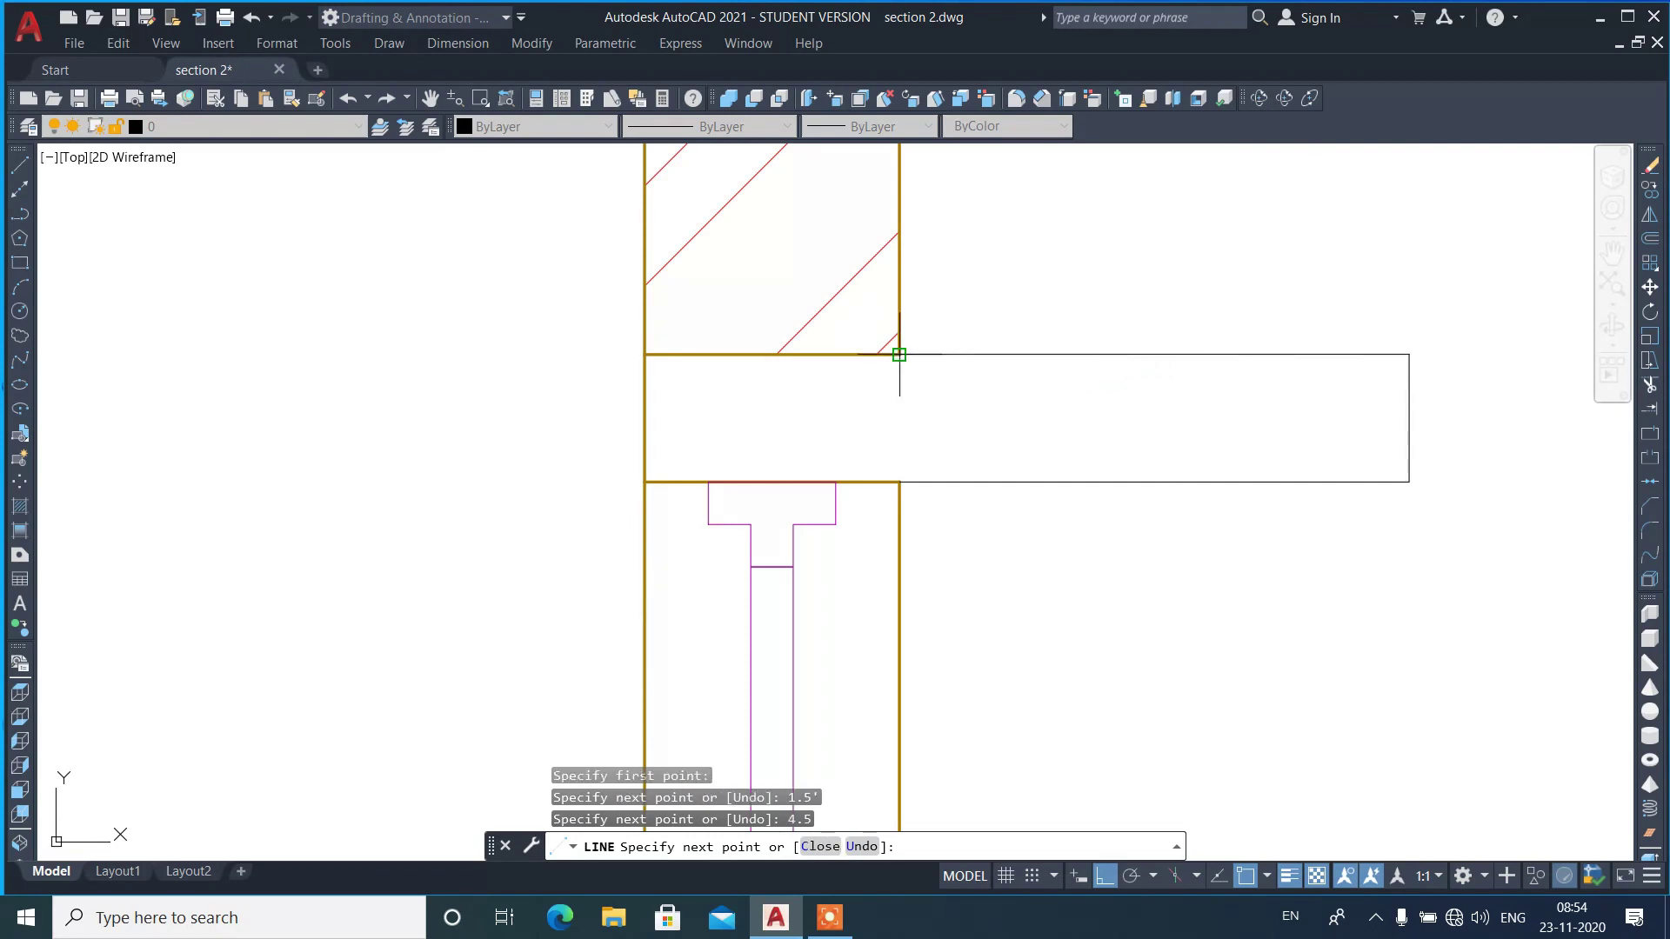
pyautogui.click(899, 354)
pyautogui.press('Return')
# - Match the new projection lines to the wall's gold properties
pyautogui.write('ma')
pyautogui.press('Return')
pyautogui.click(880, 481)
pyautogui.click(1470, 530)
pyautogui.click(1159, 327)
pyautogui.press('Return')
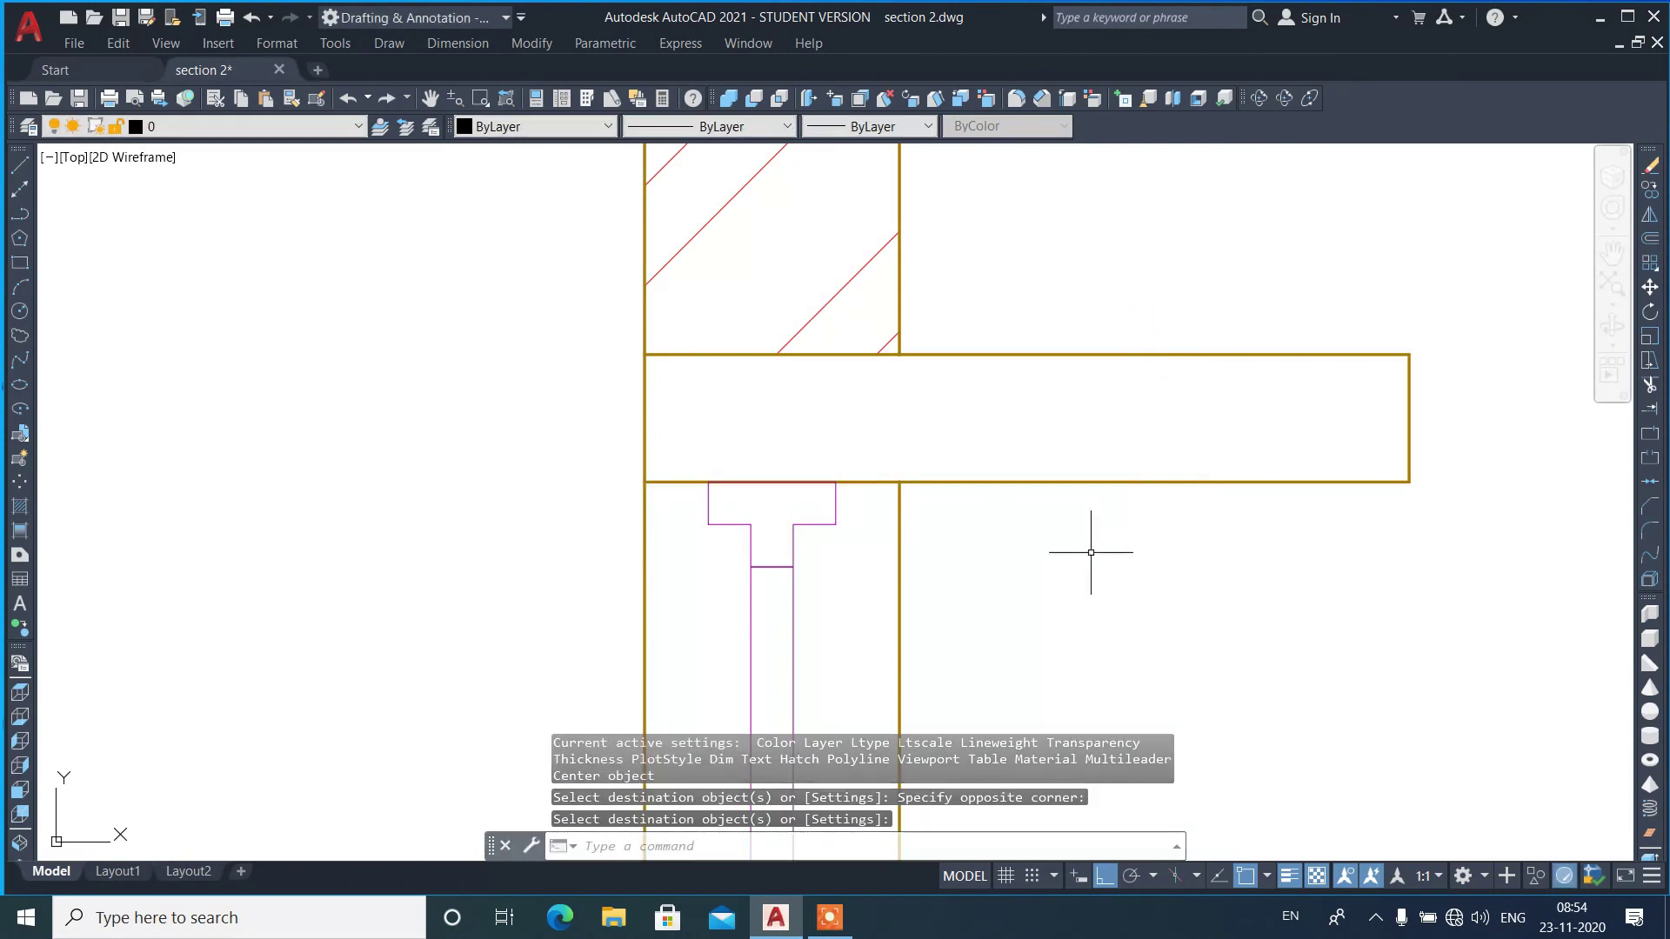
pyautogui.scroll(2, 929, 327)
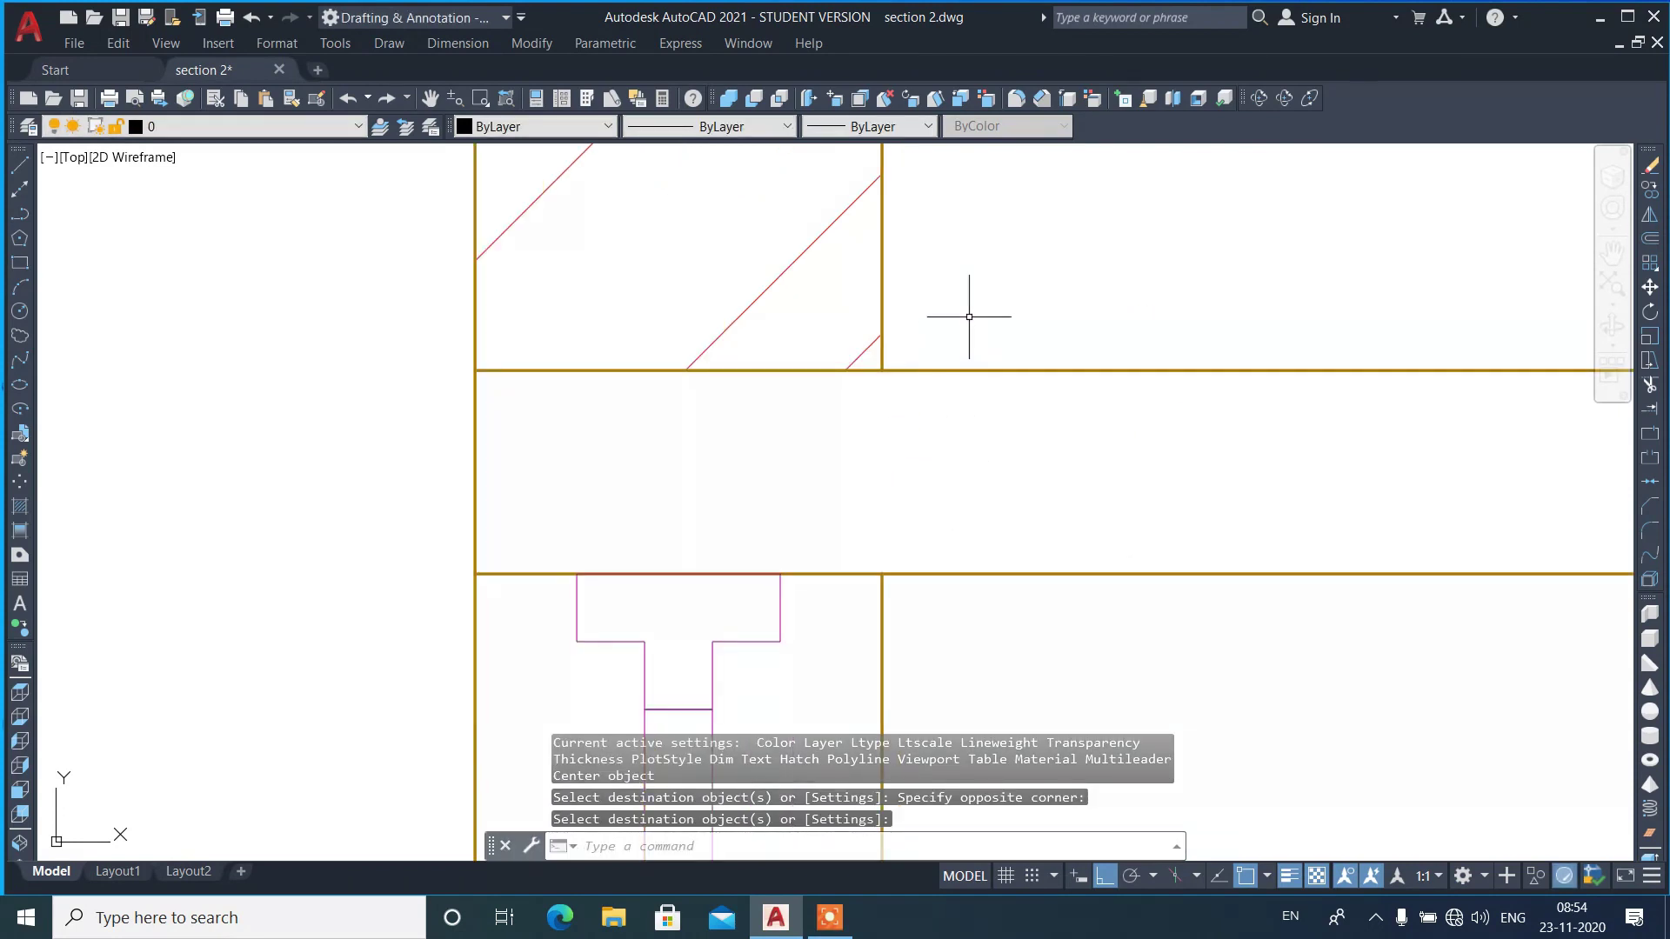
pyautogui.scroll(-2, 857, 440)
pyautogui.scroll(-2, 857, 440)
pyautogui.scroll(-2, 1128, 373)
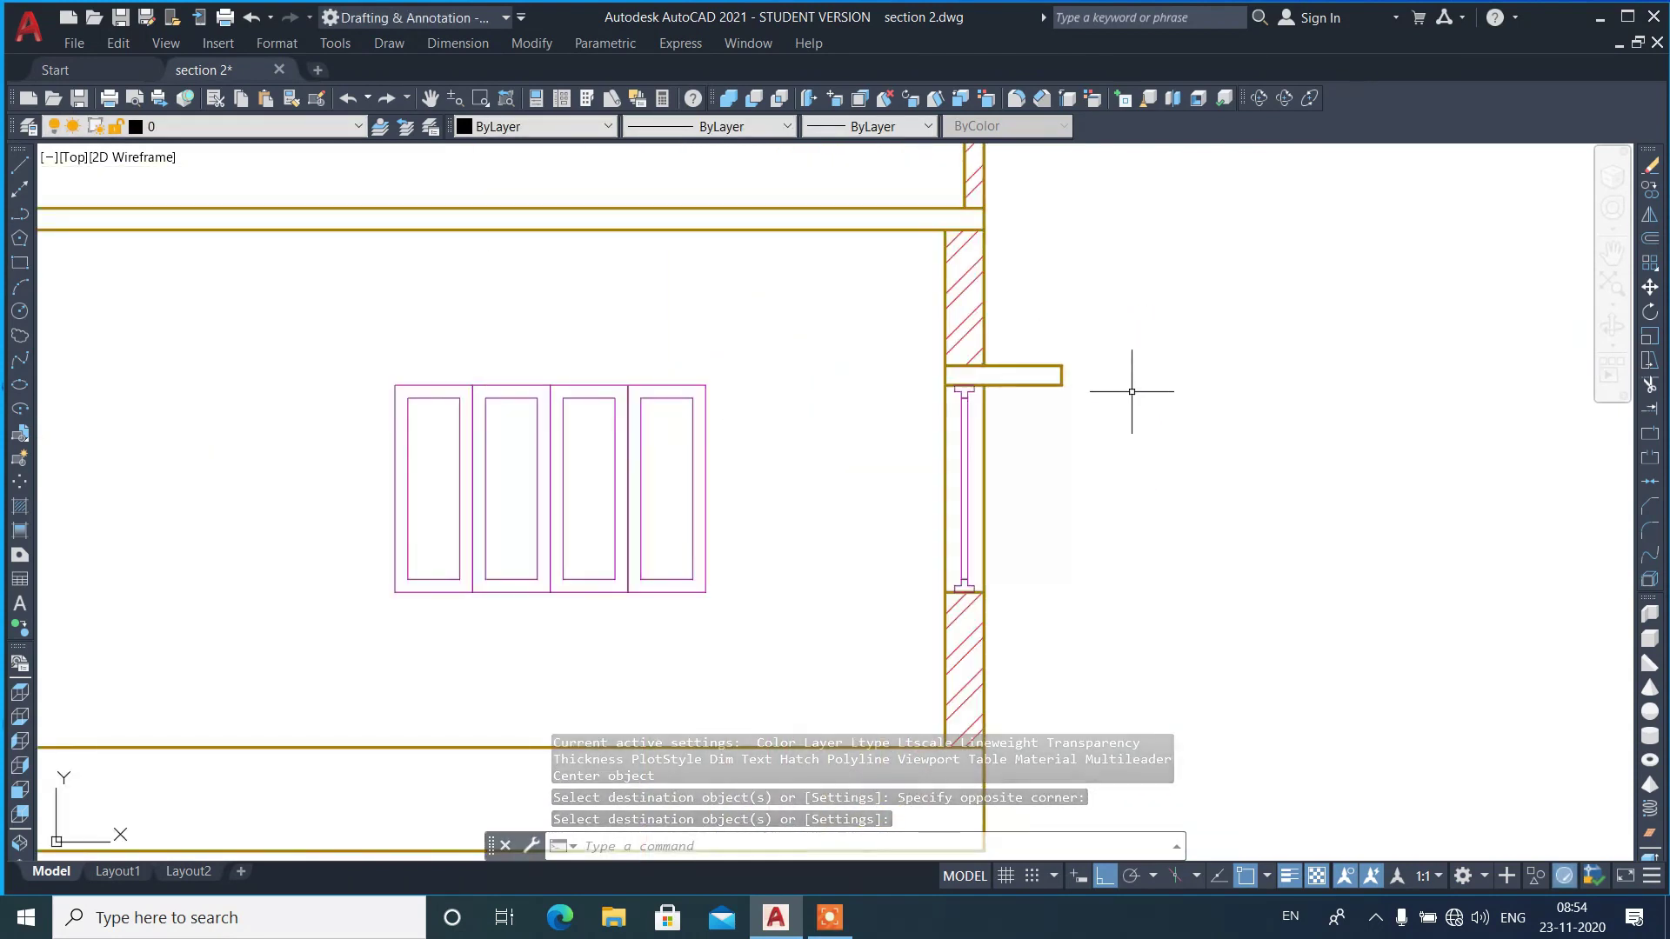
pyautogui.scroll(-2, 1195, 425)
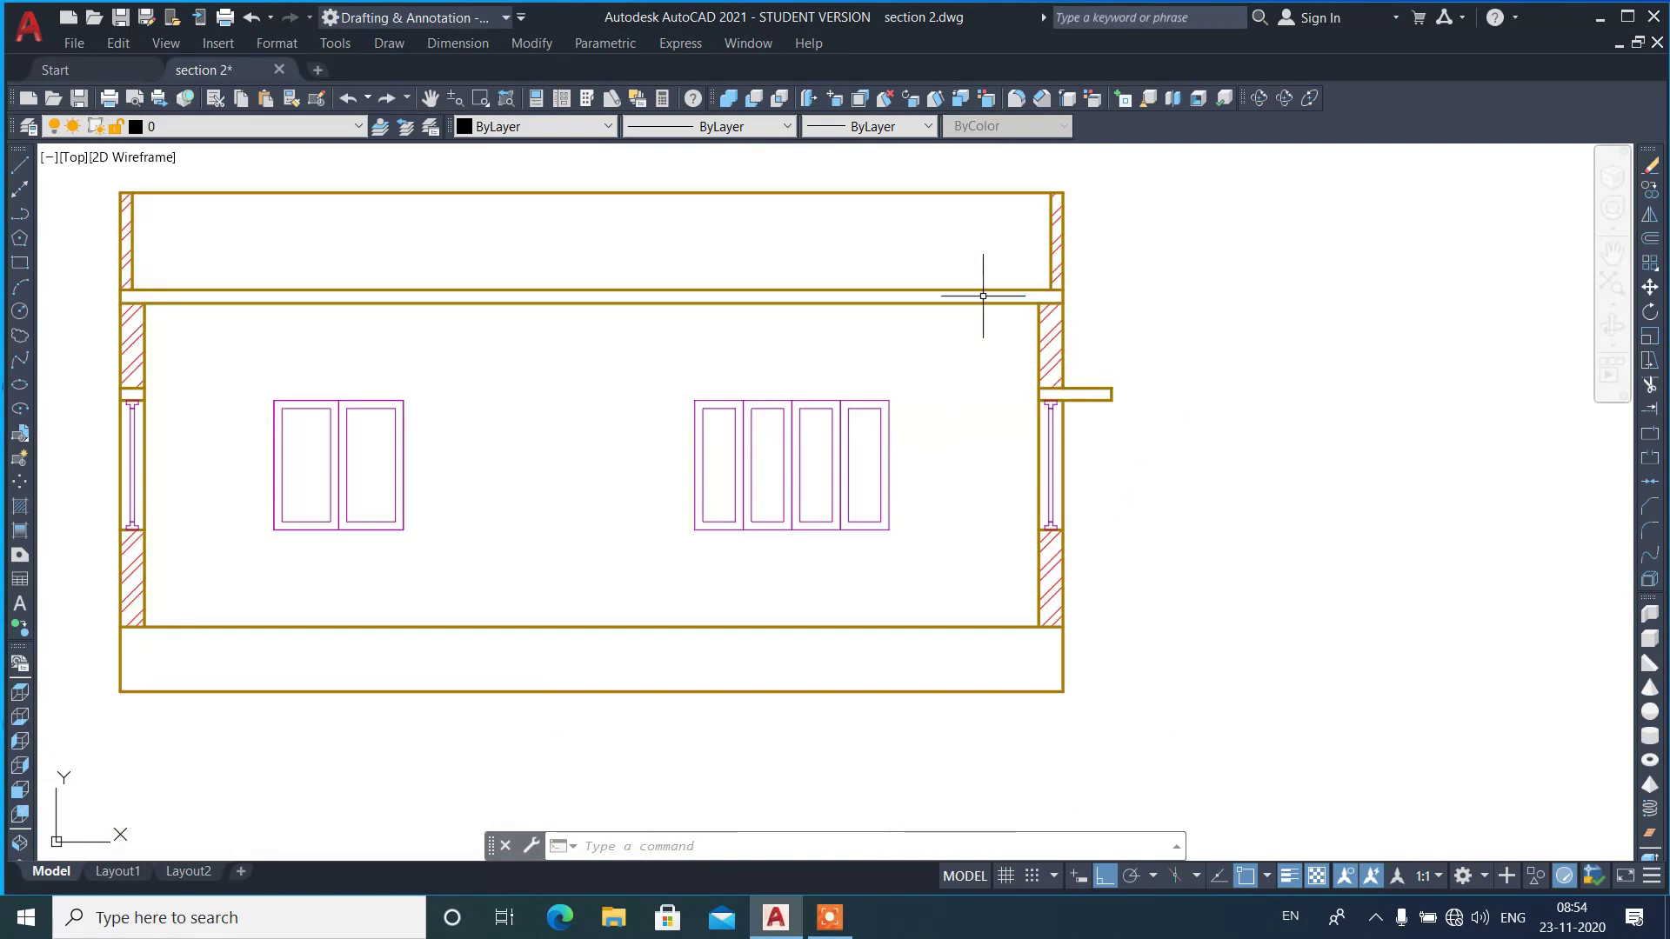
# - Set up an AR-CONC hatch in grey colour 252 at scale 1
pyautogui.write('h')
pyautogui.press('Return')
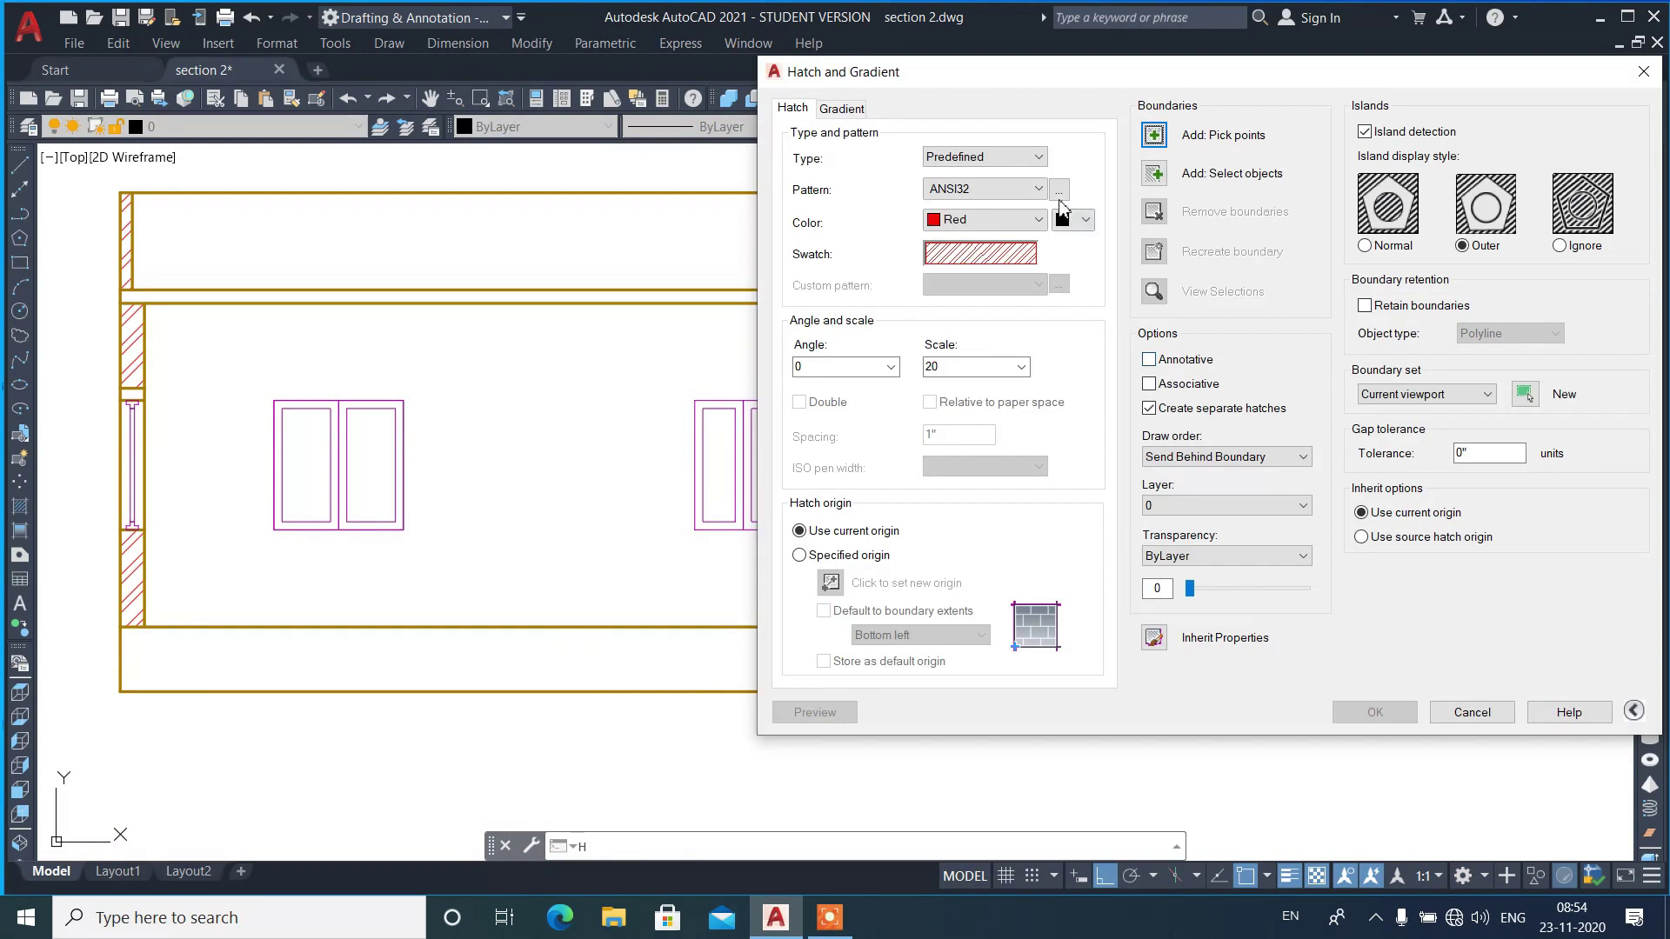
pyautogui.click(1059, 193)
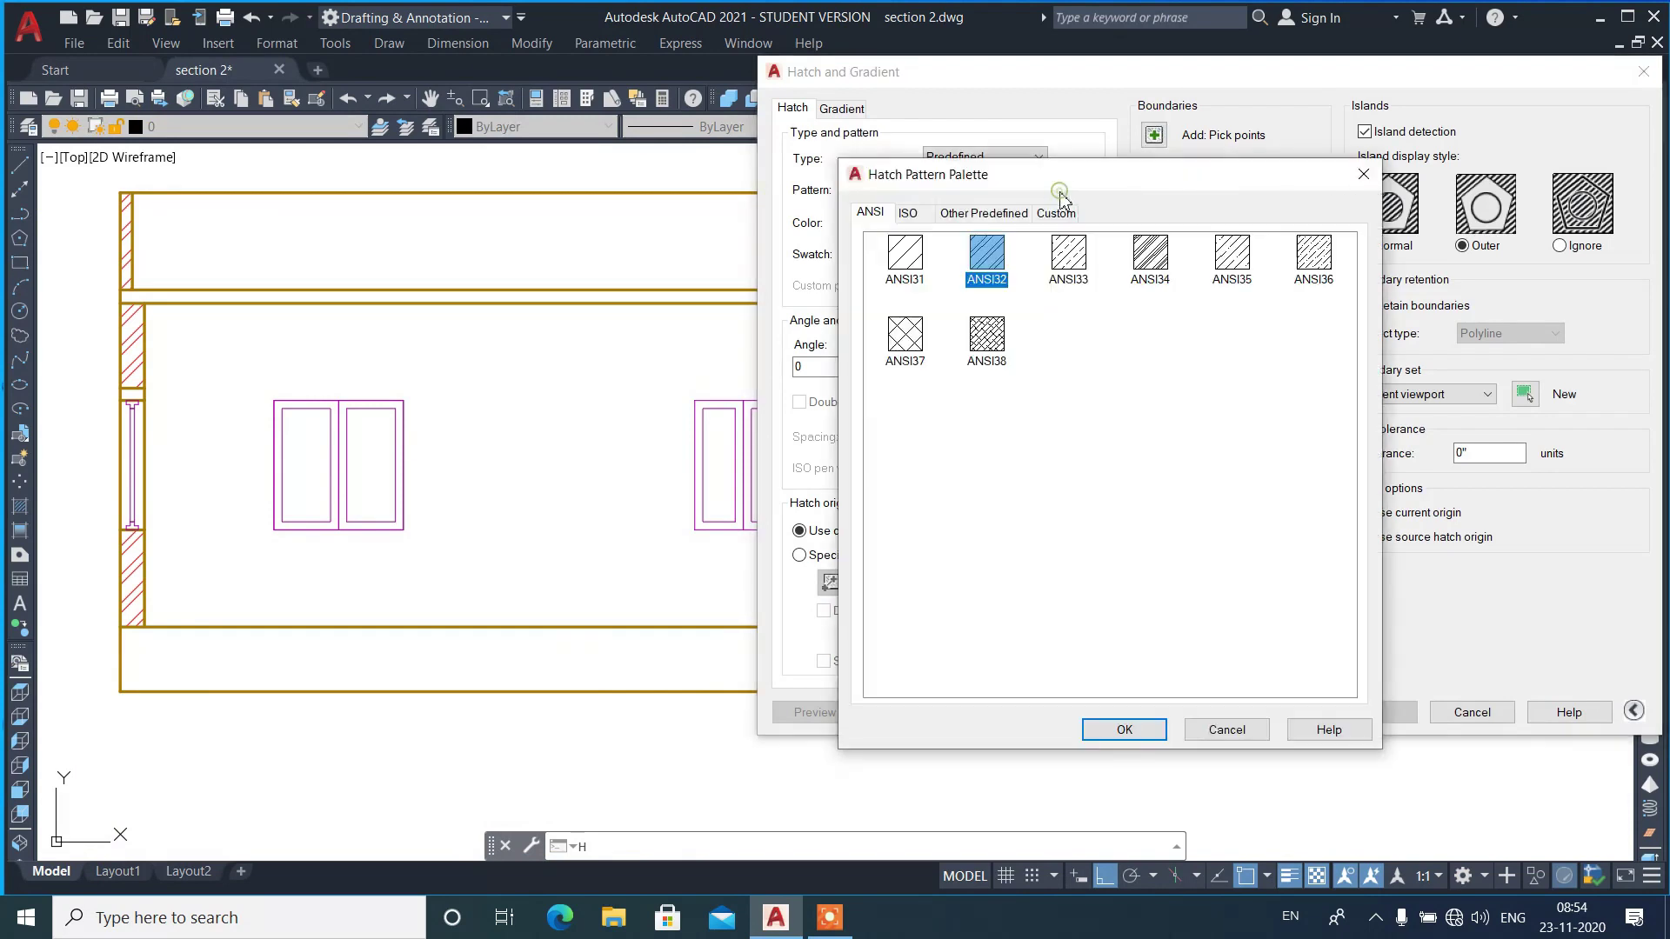
pyautogui.click(976, 215)
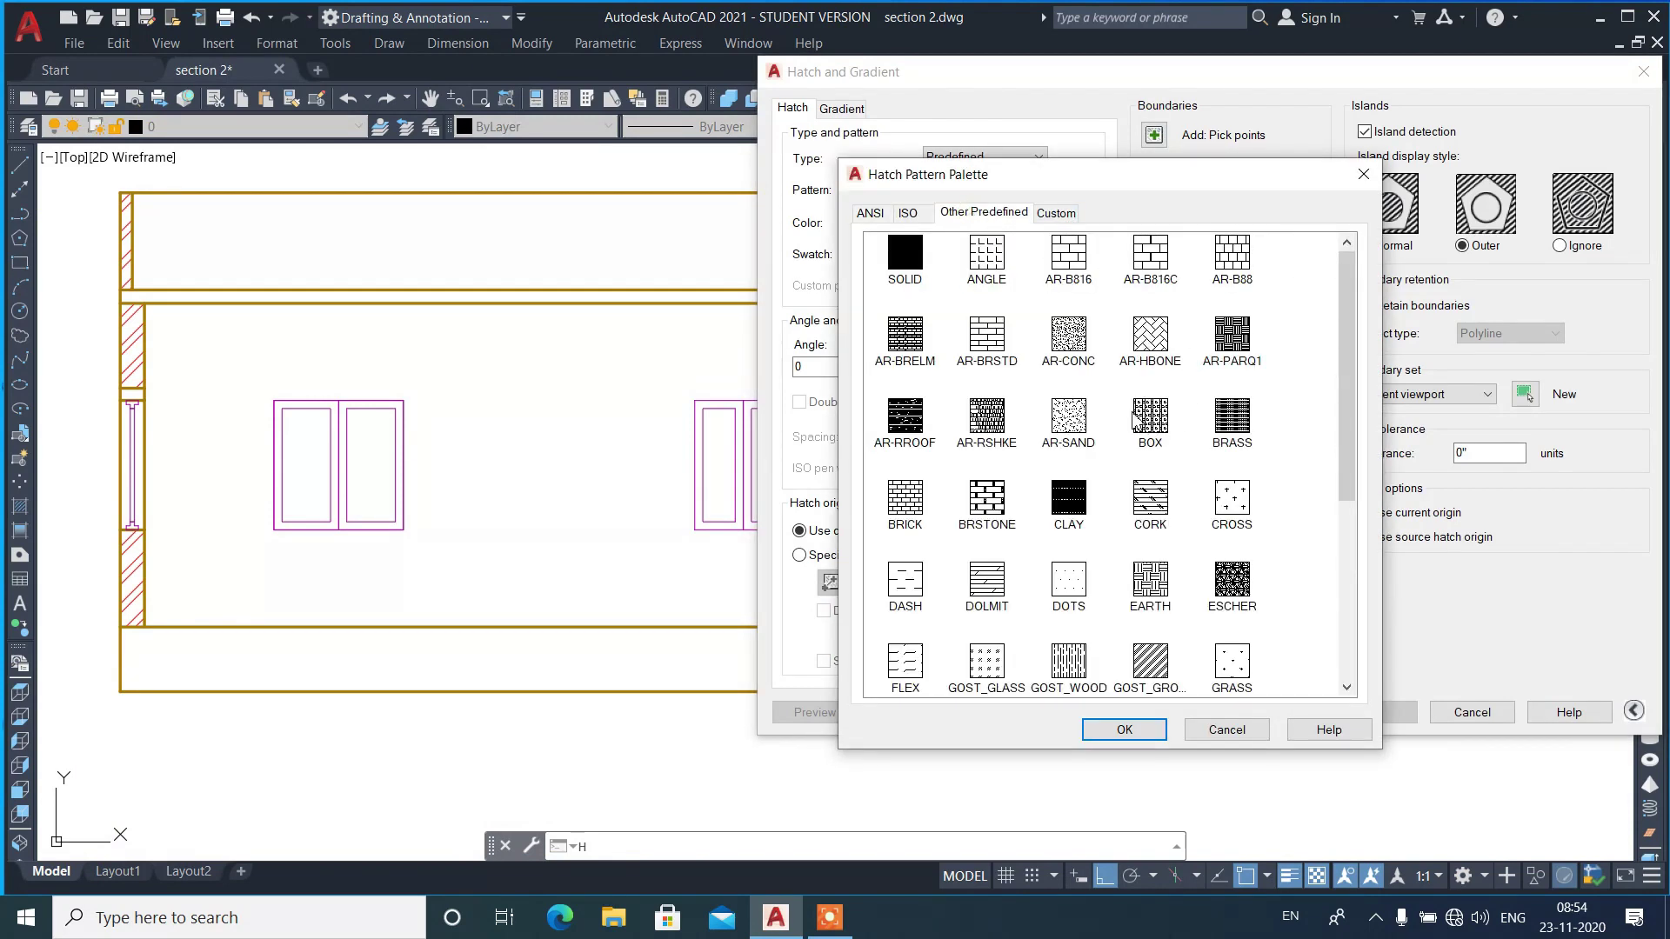
pyautogui.click(1076, 353)
pyautogui.click(1127, 731)
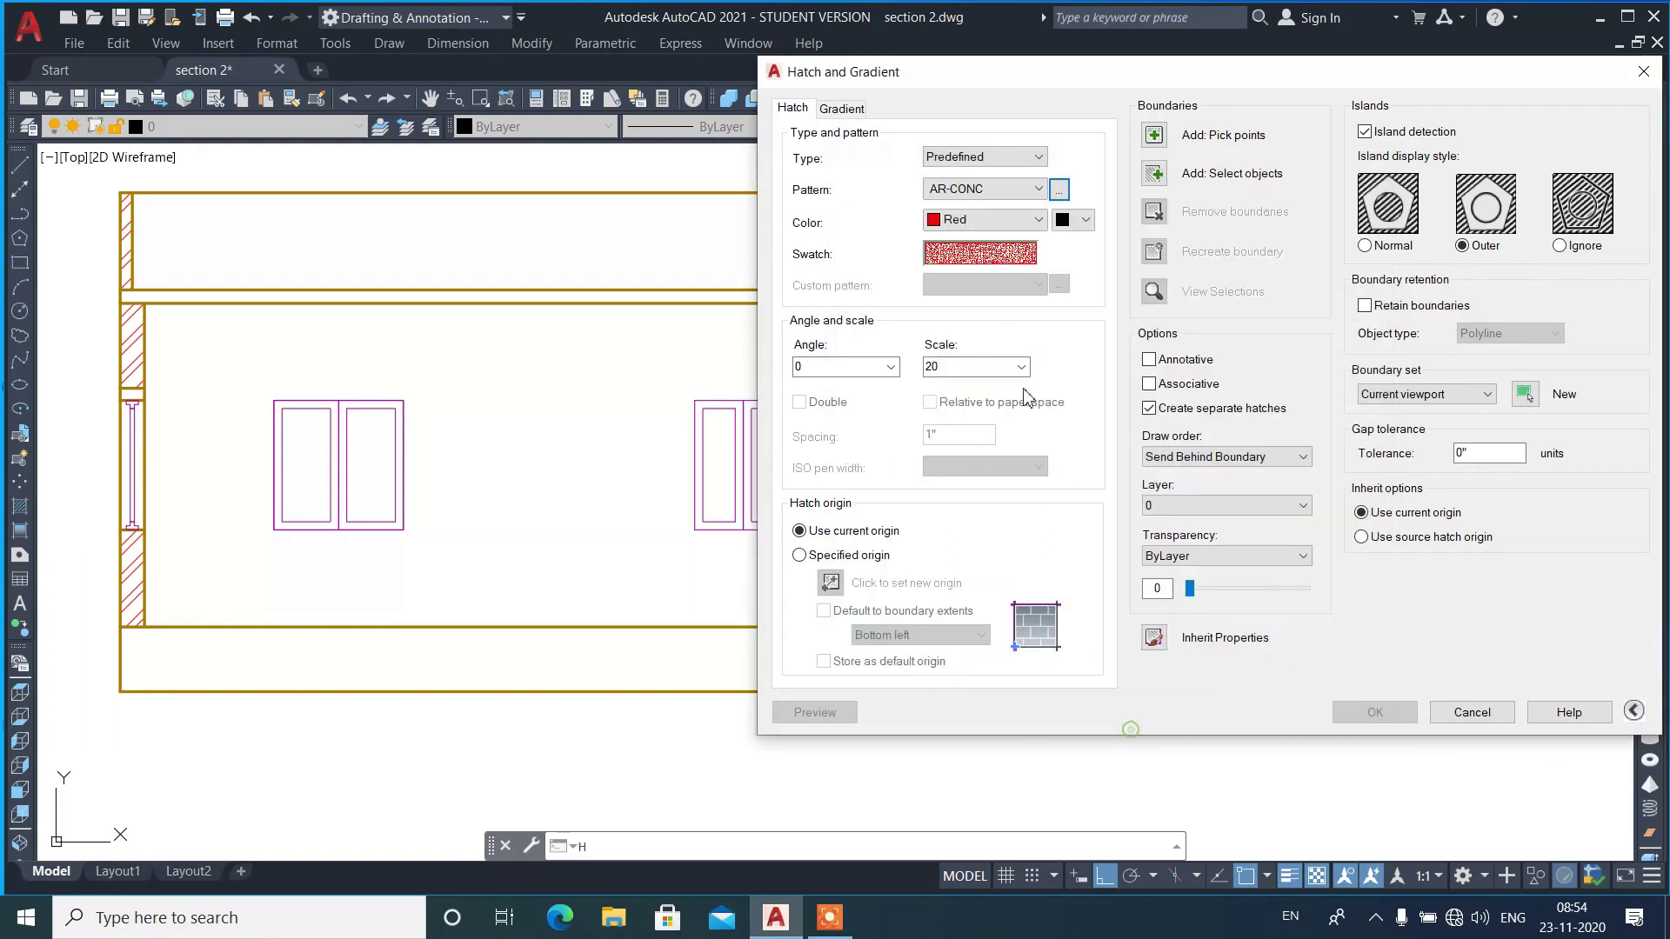
pyautogui.click(1002, 228)
pyautogui.click(970, 423)
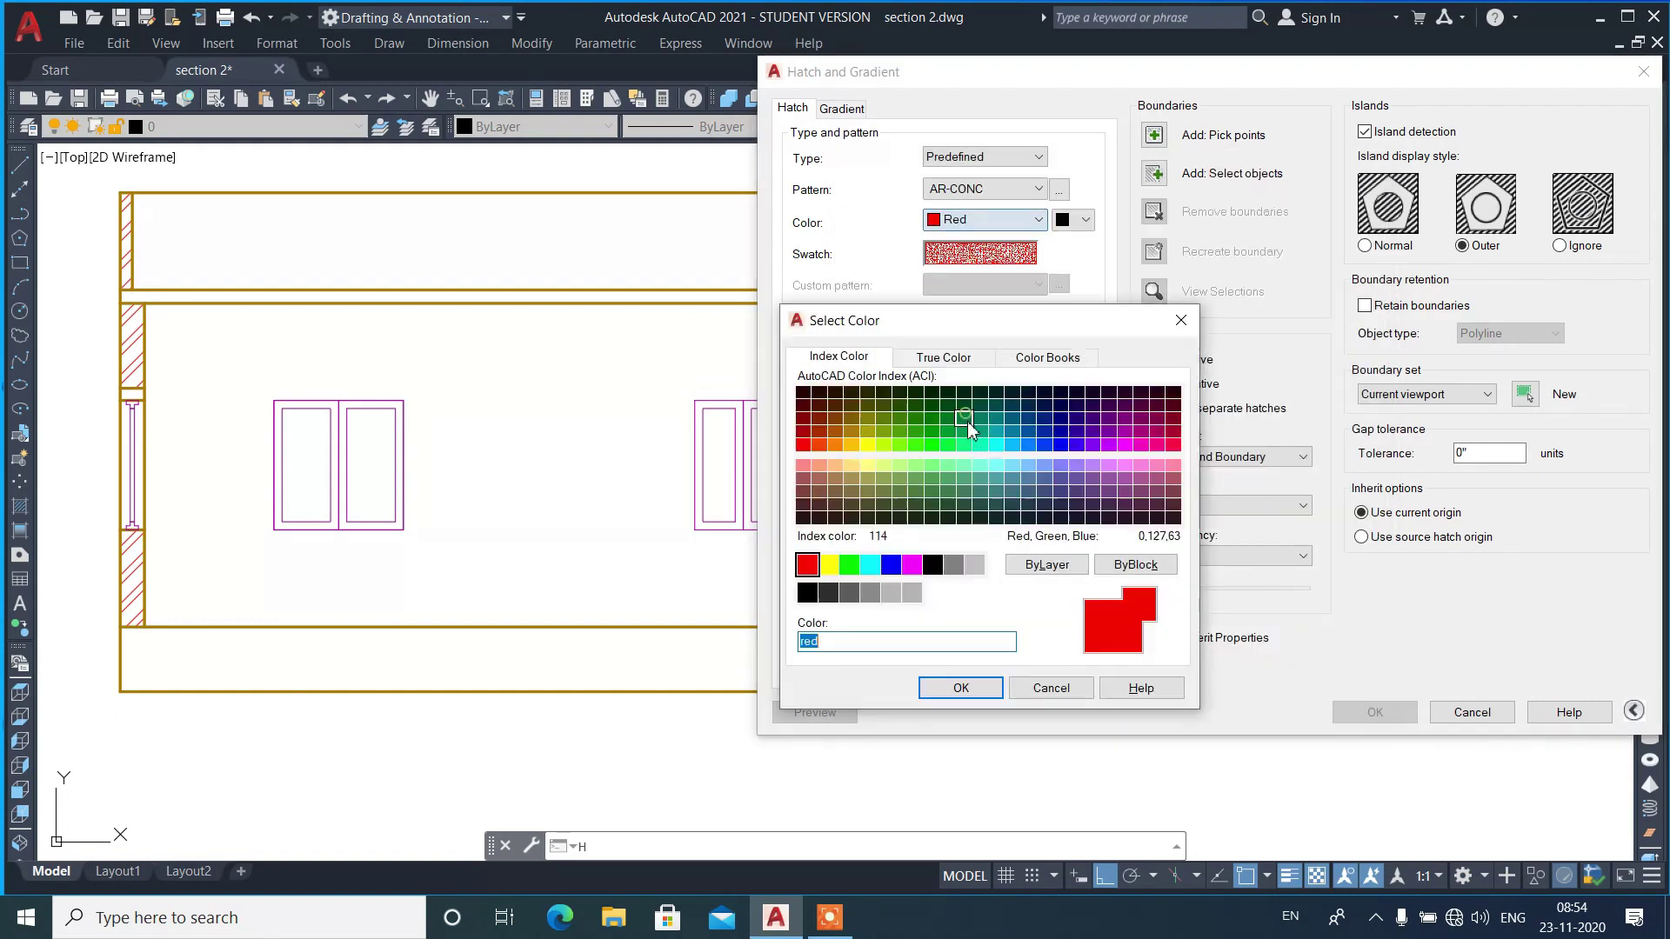
pyautogui.click(851, 593)
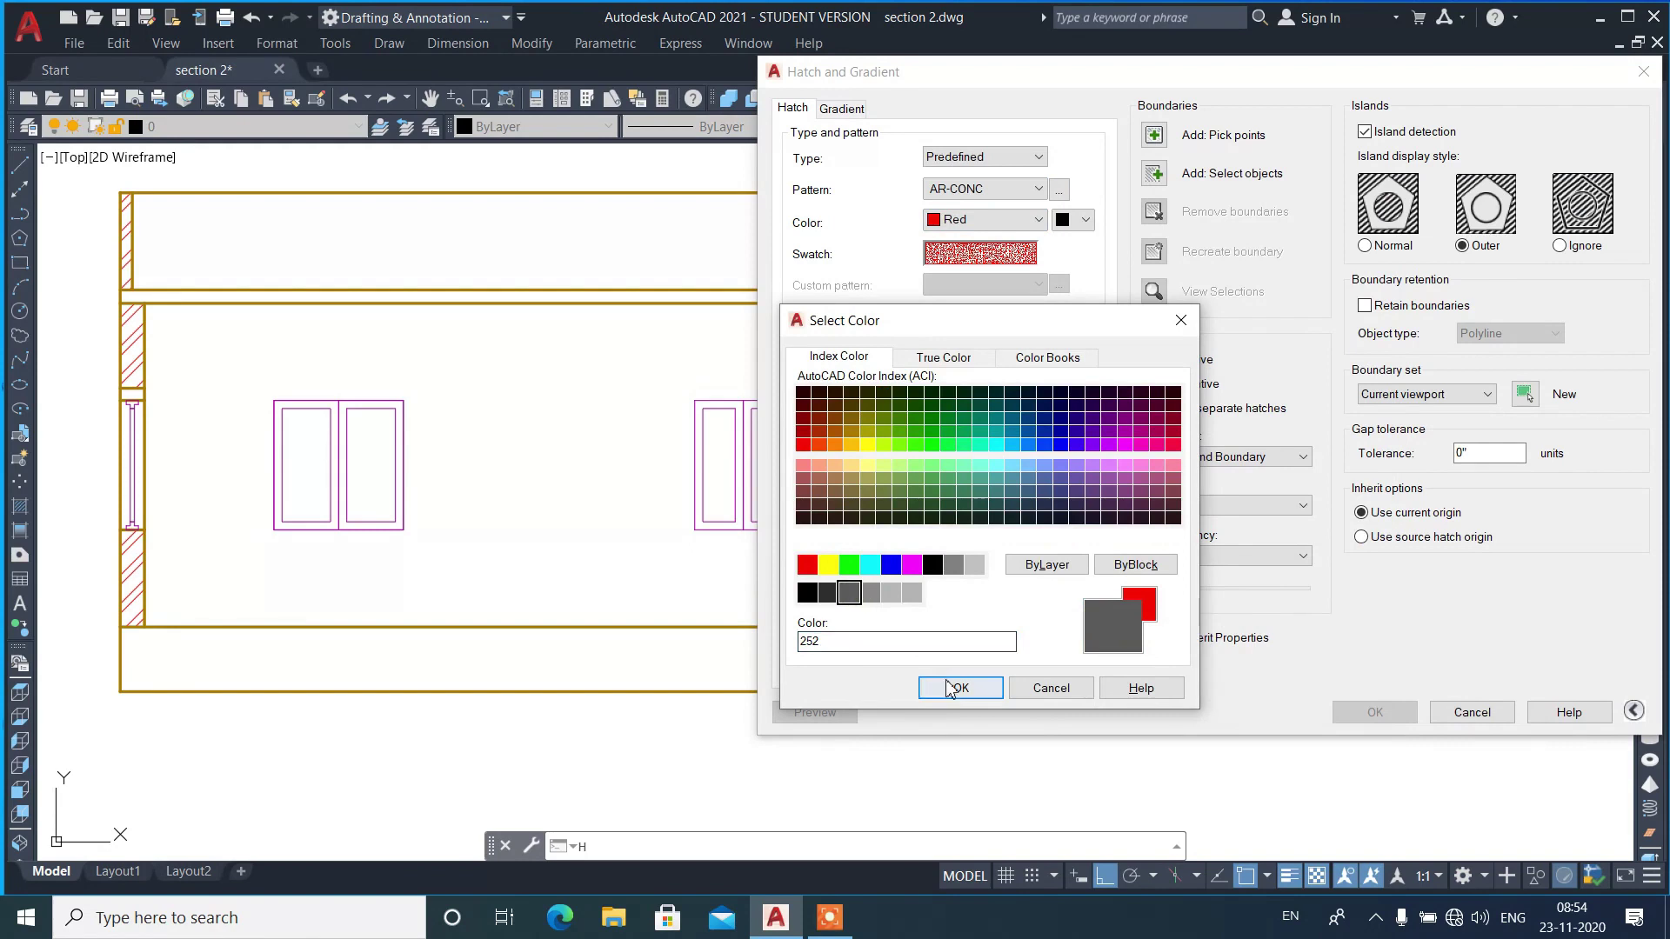
pyautogui.click(957, 687)
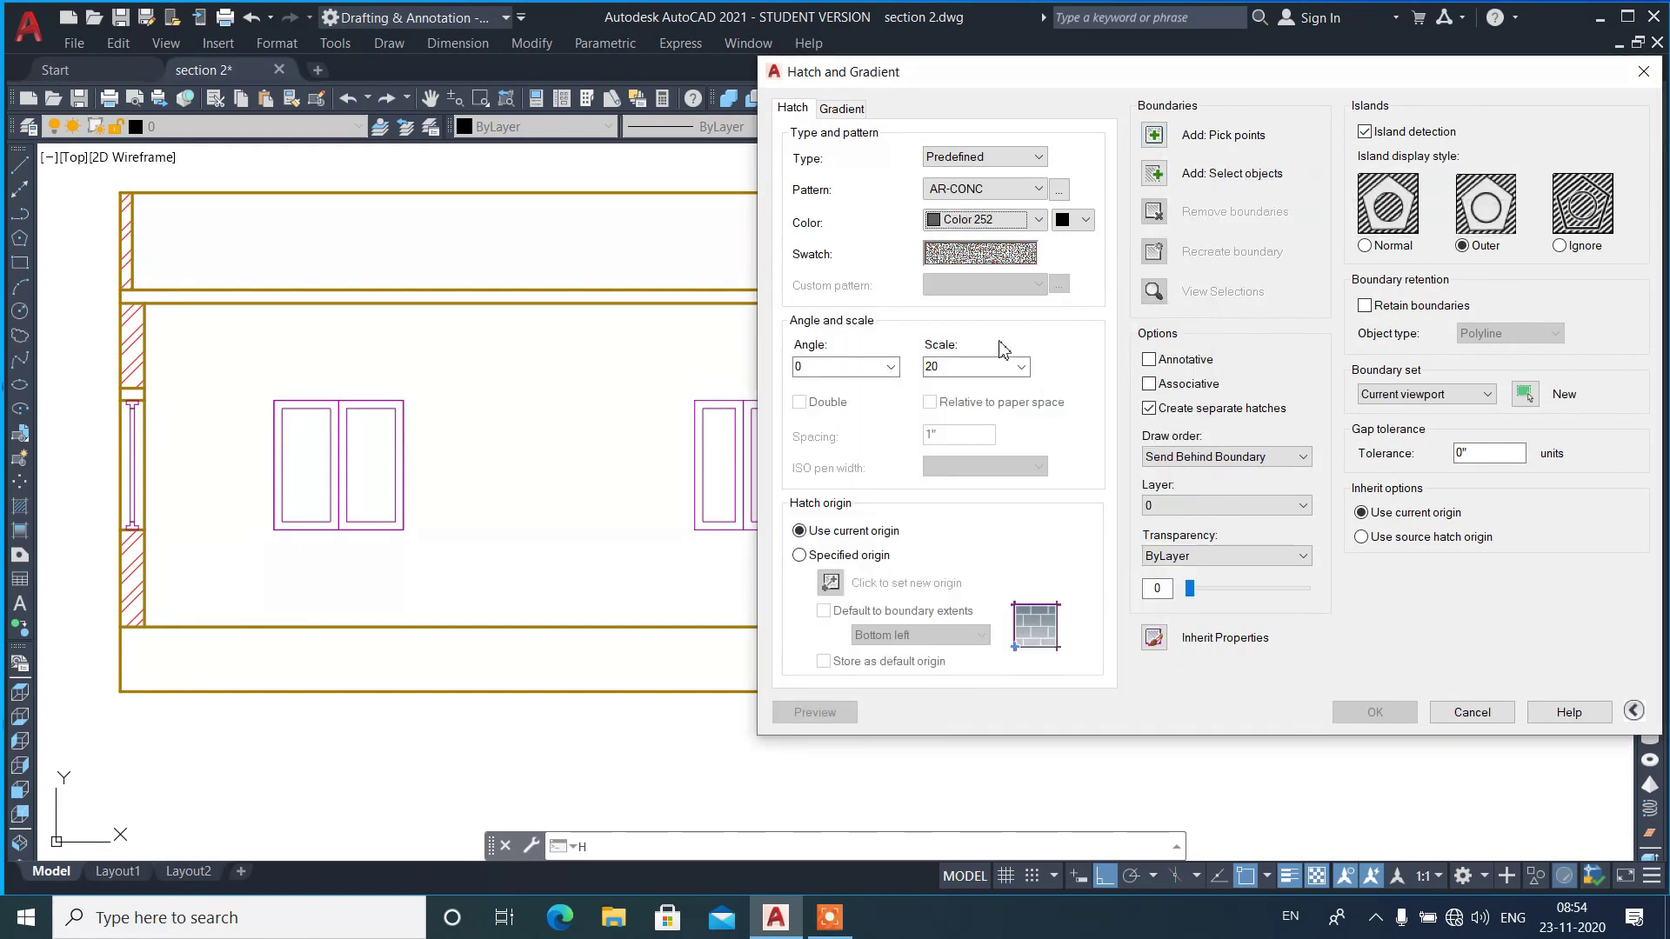
pyautogui.doubleClick(972, 367)
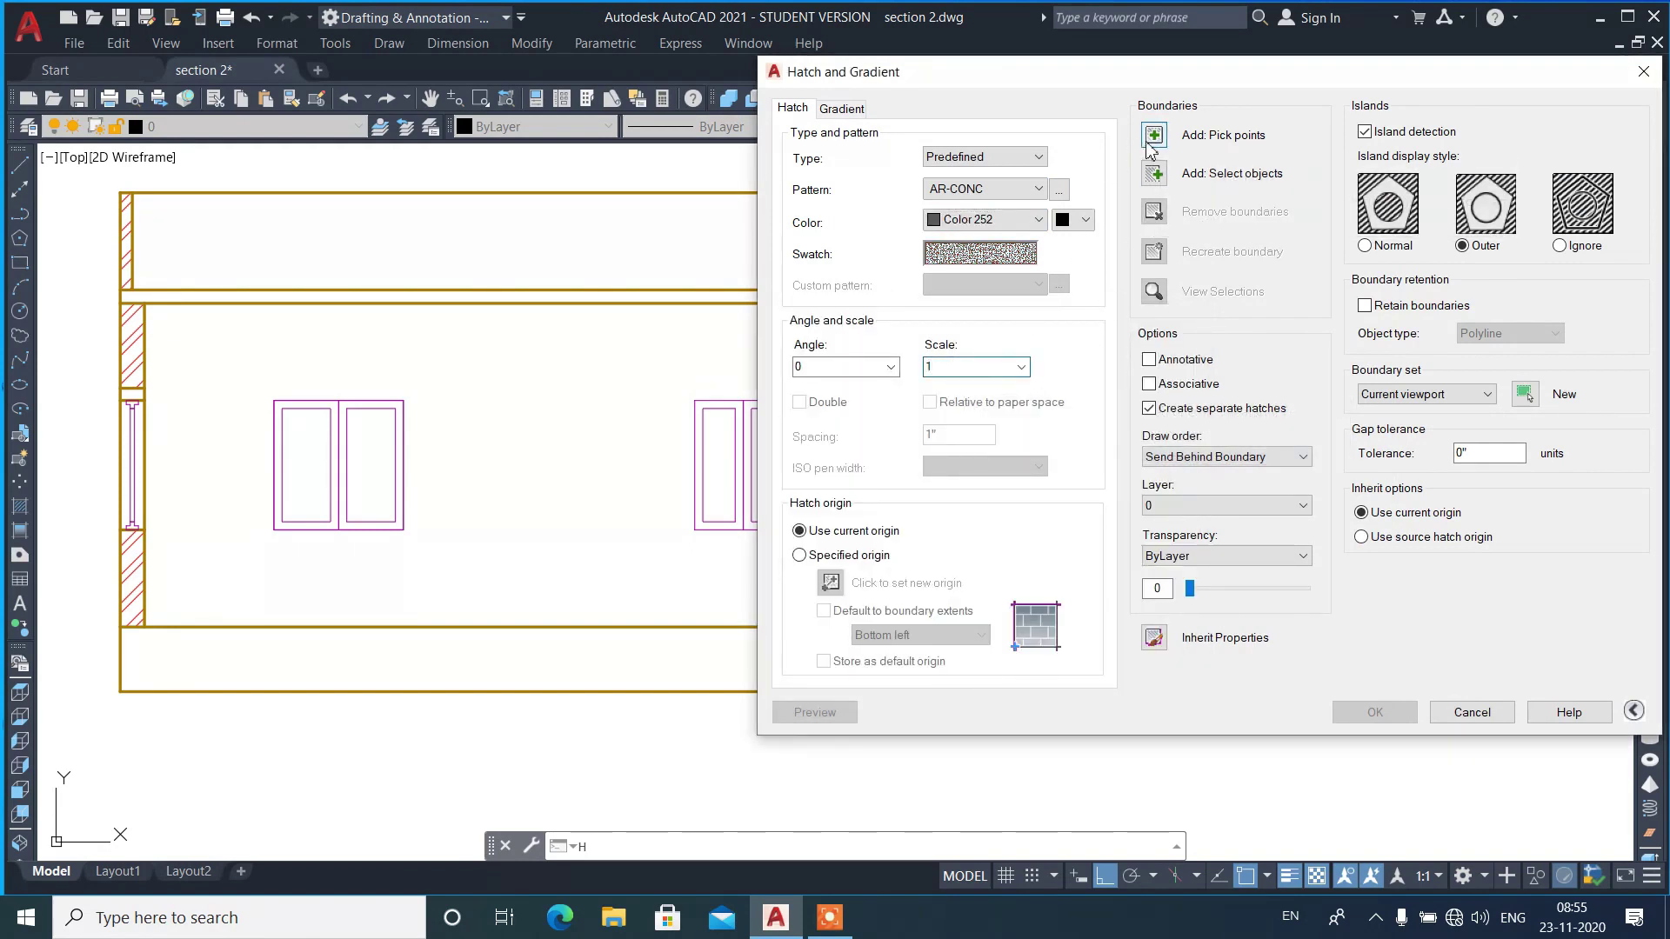
# - Fill the roof slab strip with the concrete hatch
pyautogui.click(1148, 145)
pyautogui.click(838, 298)
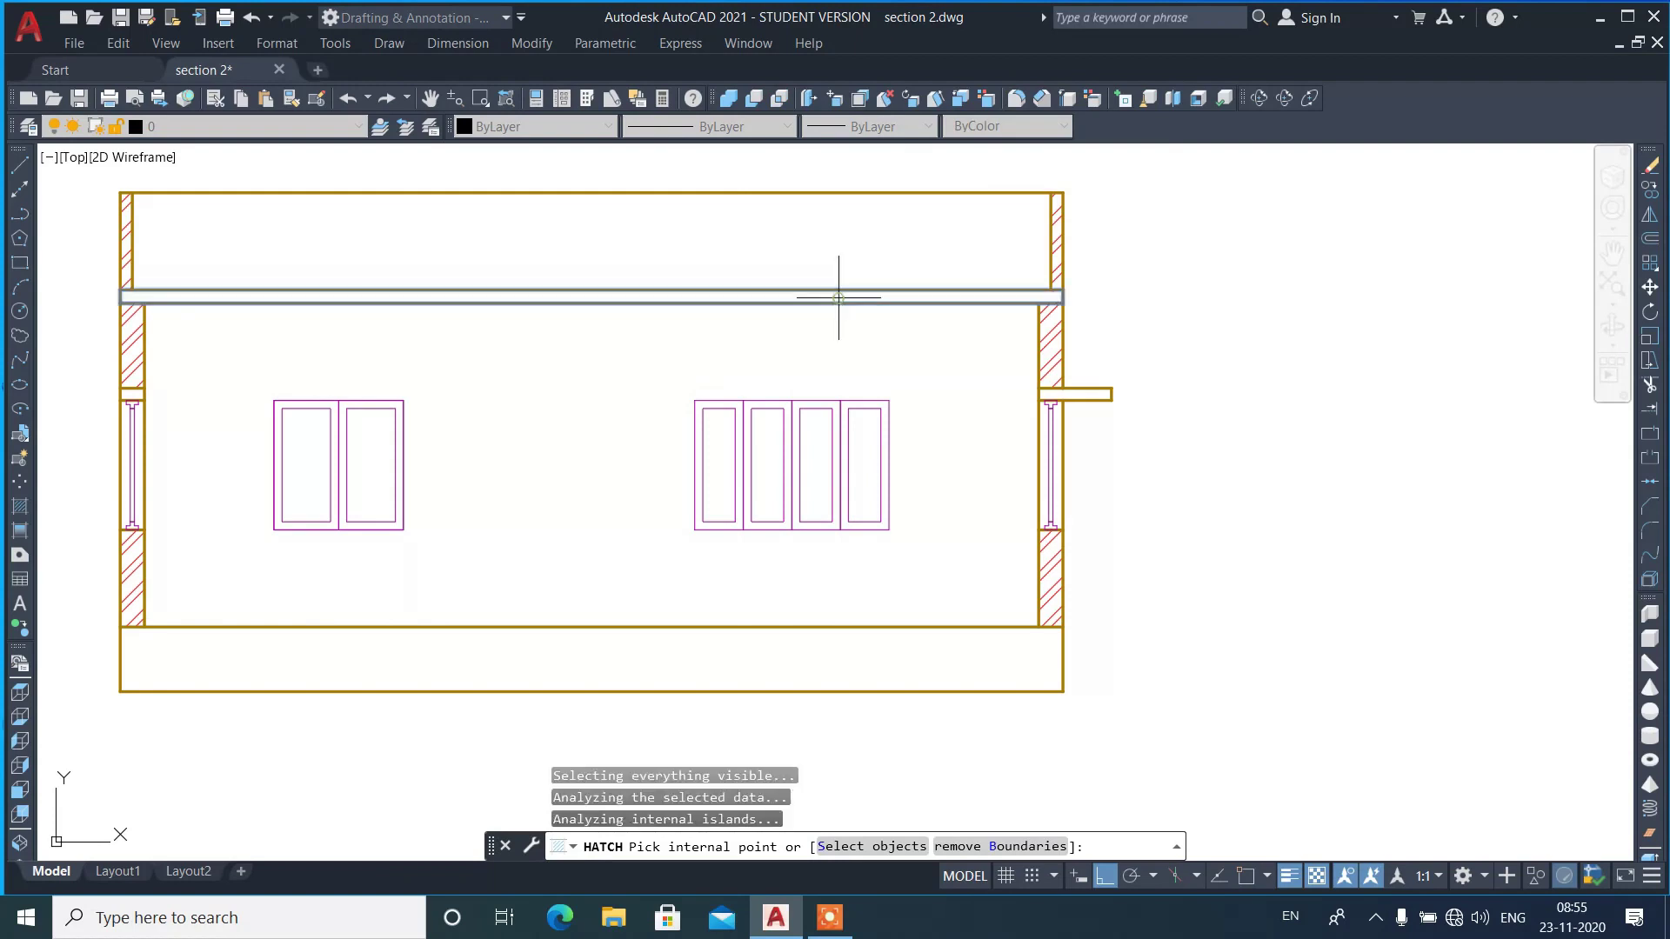
pyautogui.press('Return')
pyautogui.scroll(5, 540, 312)
pyautogui.scroll(-3, 816, 353)
pyautogui.scroll(-3, 816, 353)
pyautogui.scroll(3, 1275, 354)
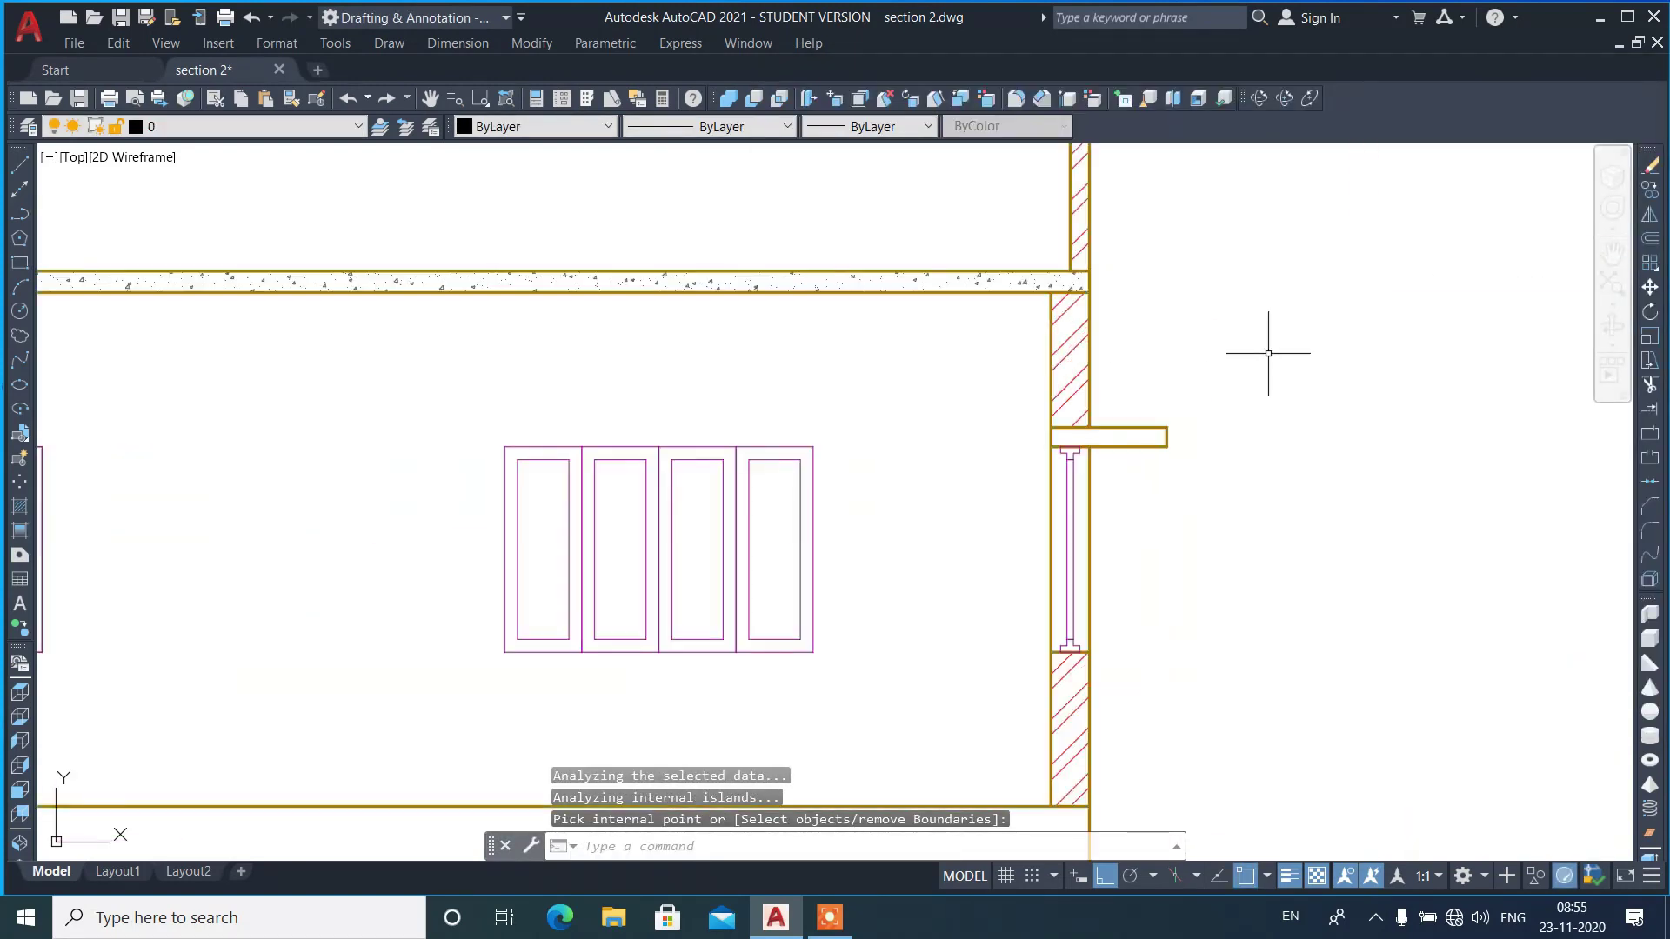
# - Repeat the concrete hatch inside the side projection
pyautogui.press('Return')
pyautogui.click(1153, 136)
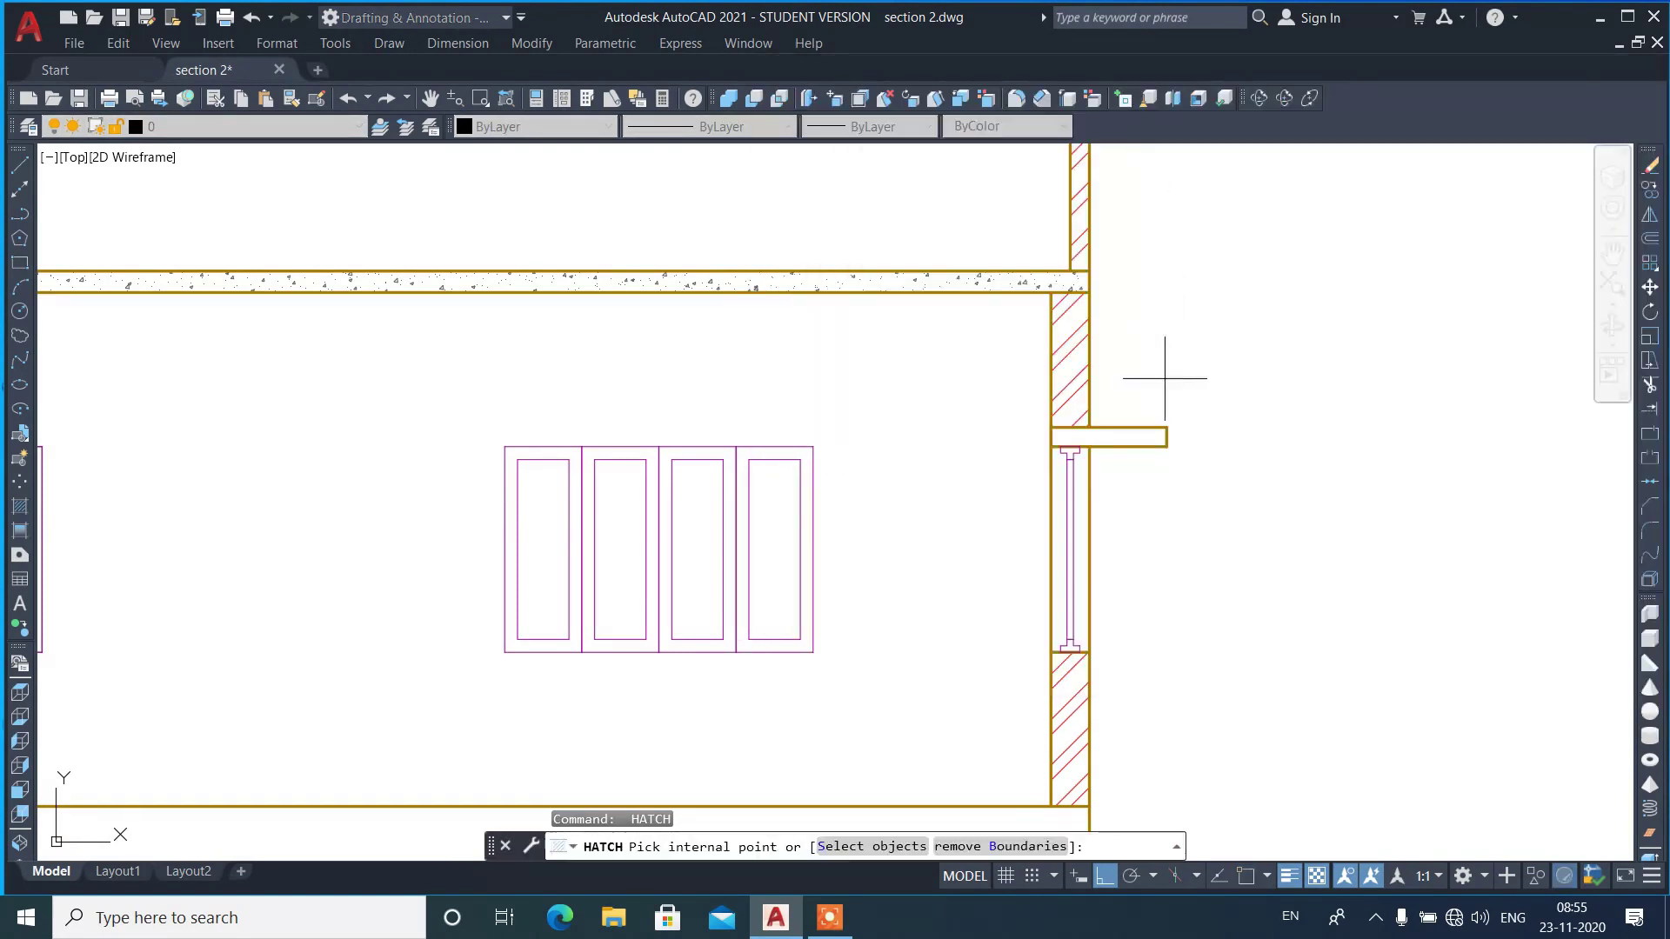
pyautogui.click(1132, 438)
pyautogui.press('Return')
pyautogui.click(1156, 127)
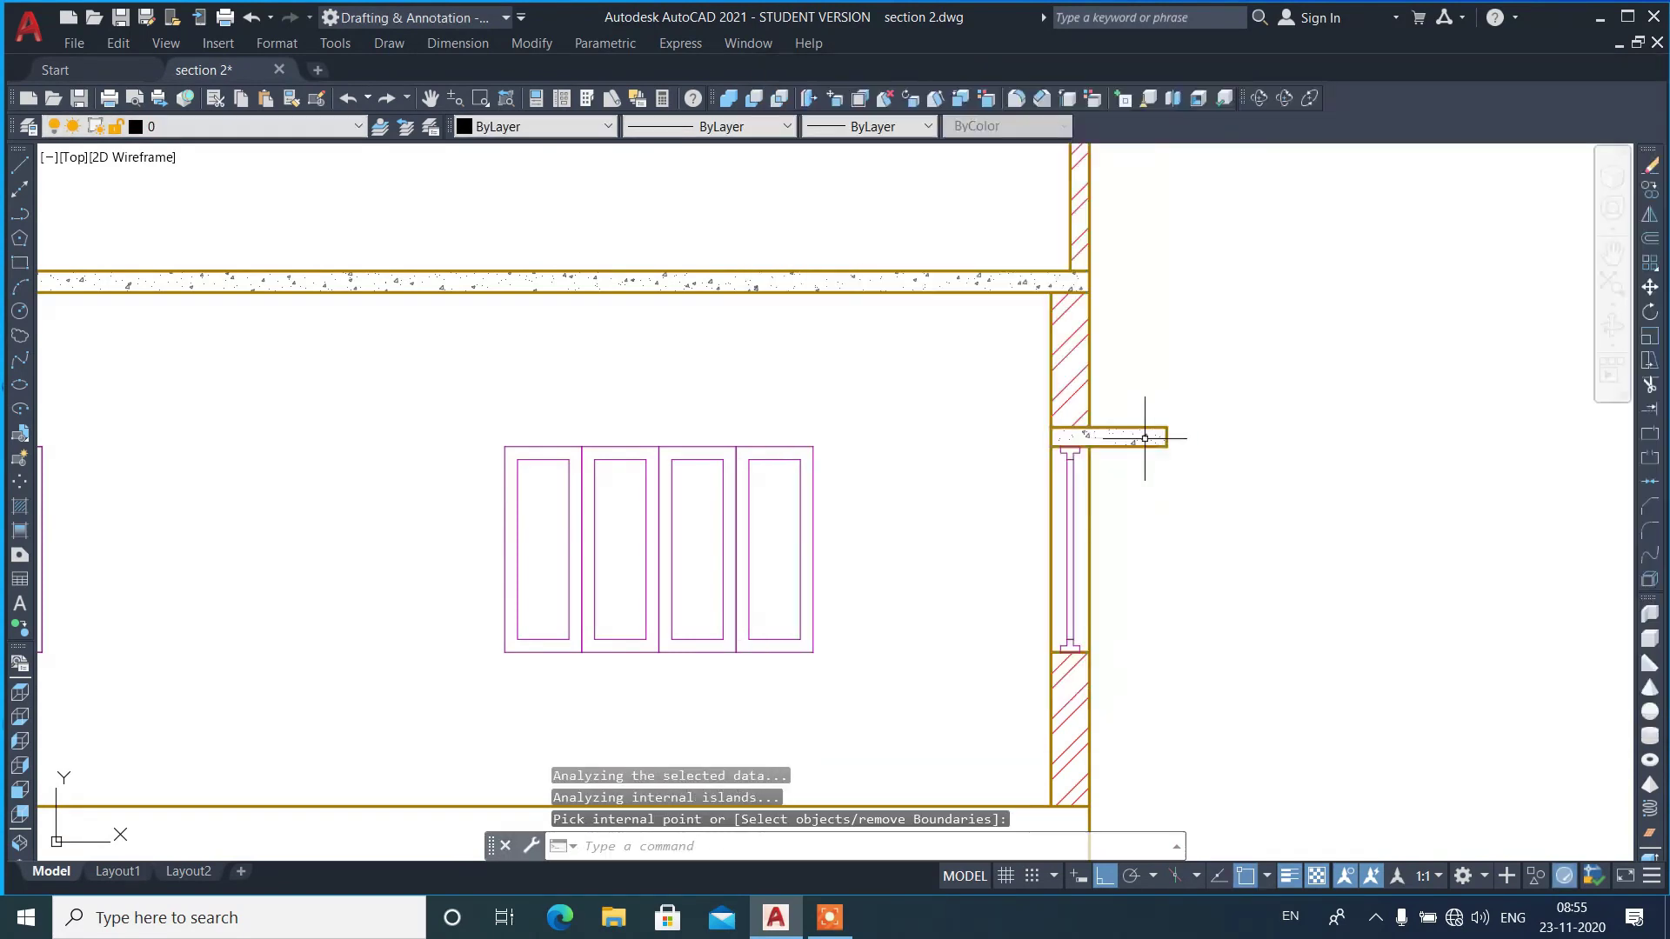
pyautogui.scroll(5, 1157, 439)
pyautogui.scroll(-6, 1187, 434)
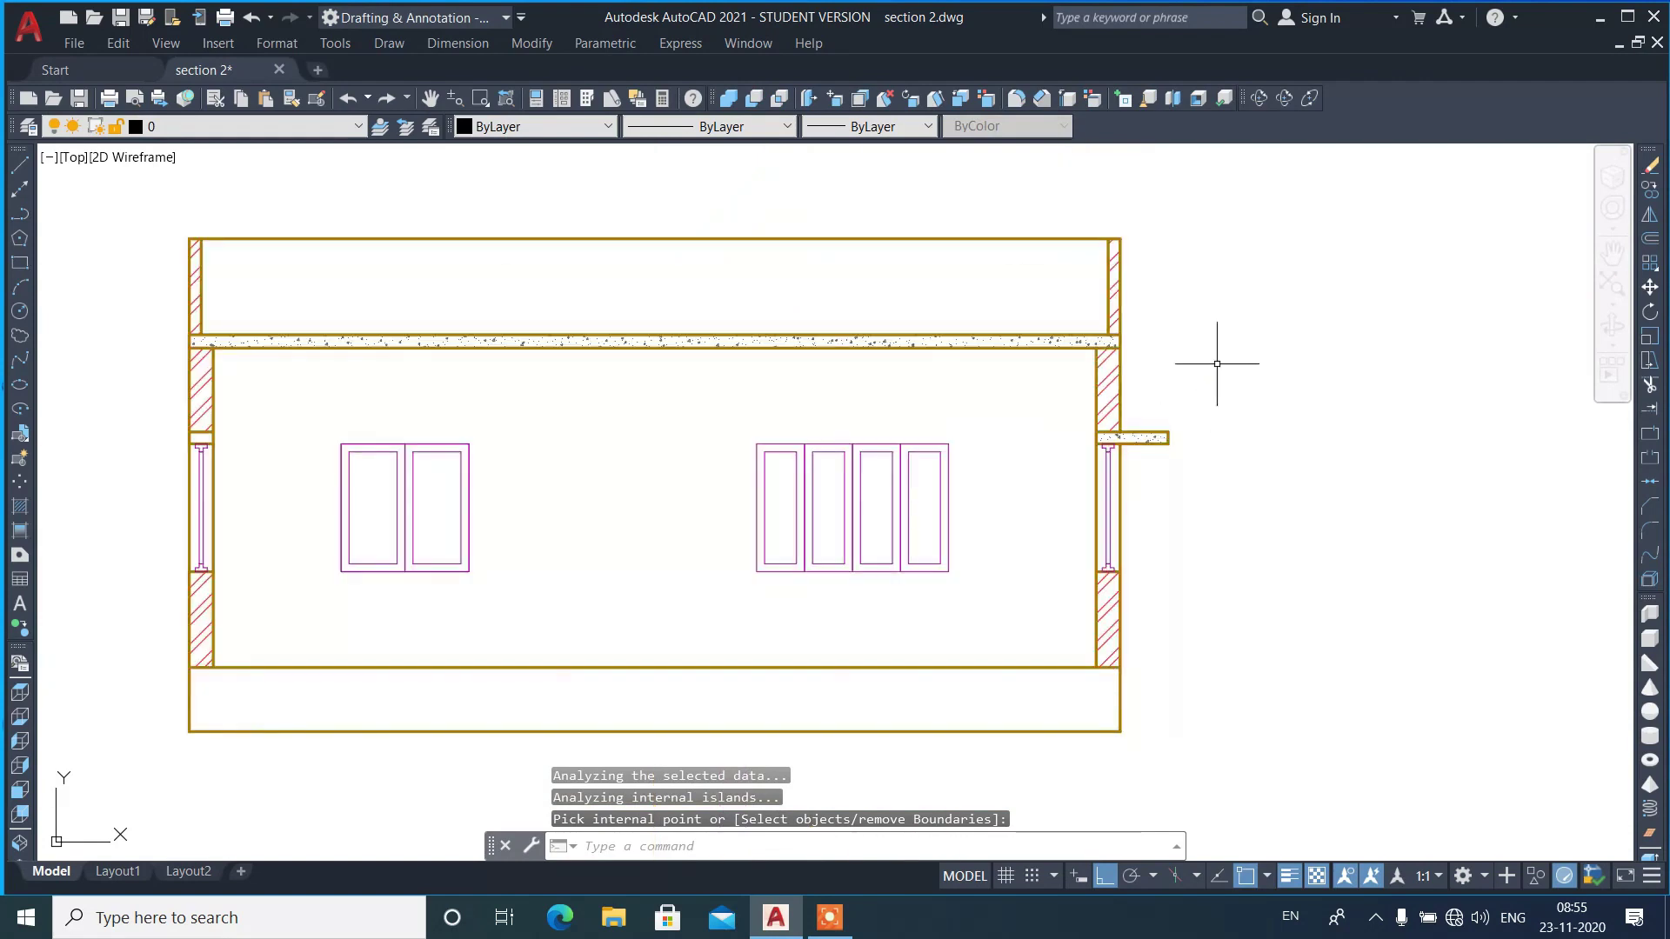
pyautogui.press('Return')
# - Fill the bottom plinth band with the EARTH hatch pattern
pyautogui.click(1060, 190)
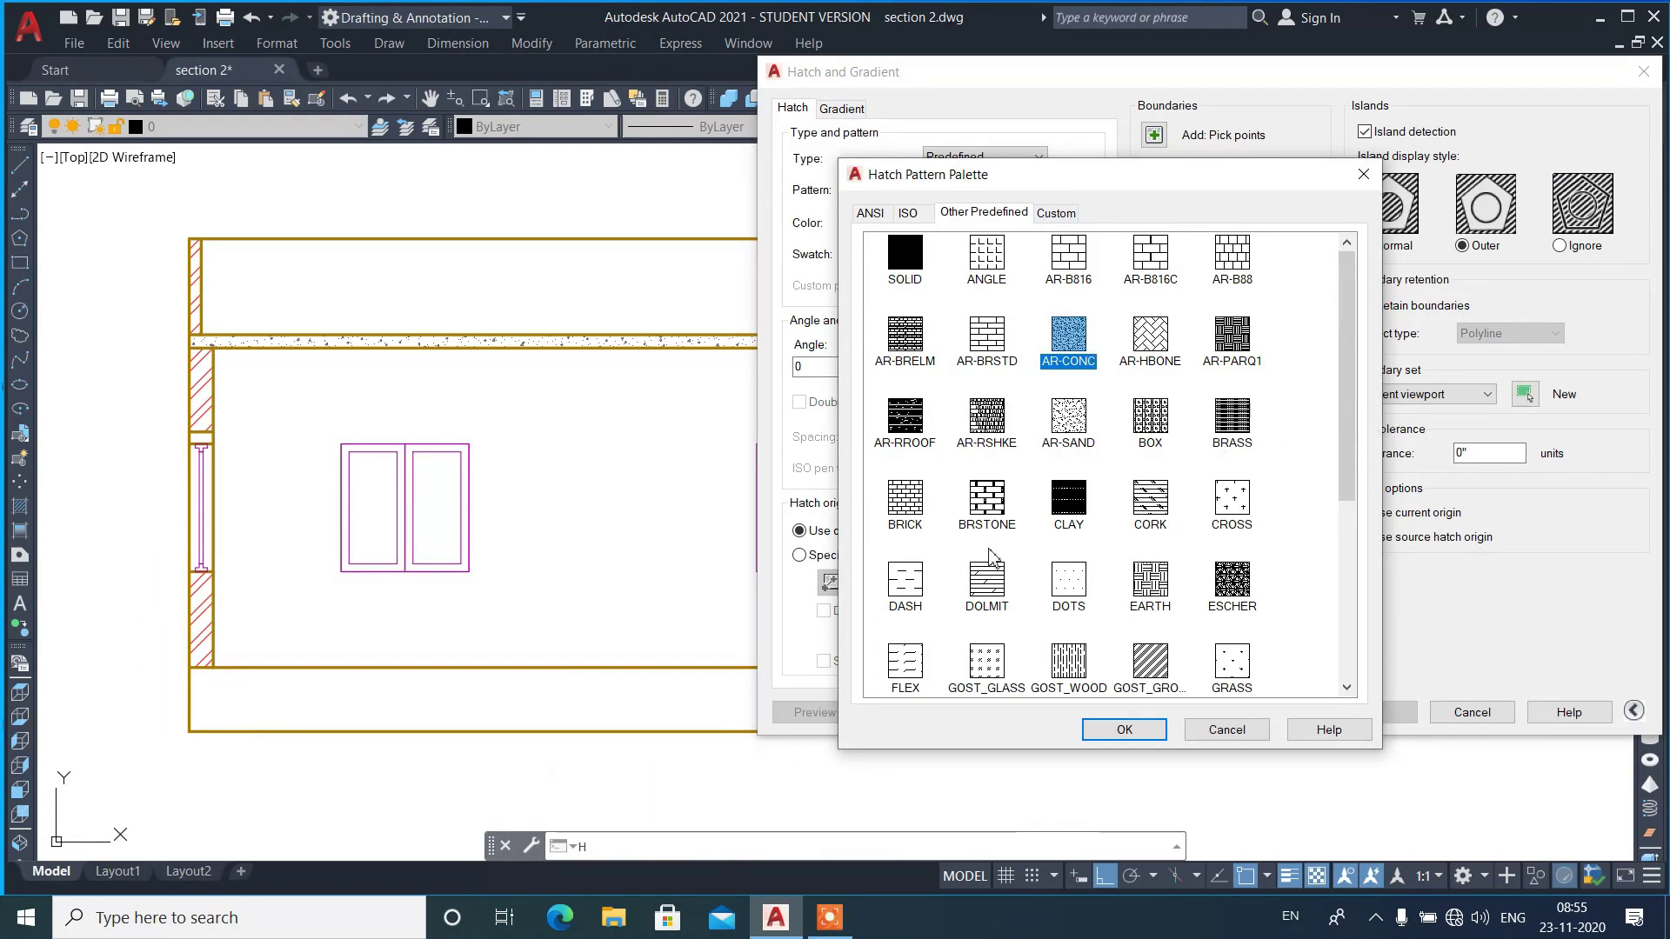
pyautogui.click(1014, 482)
pyautogui.click(1151, 729)
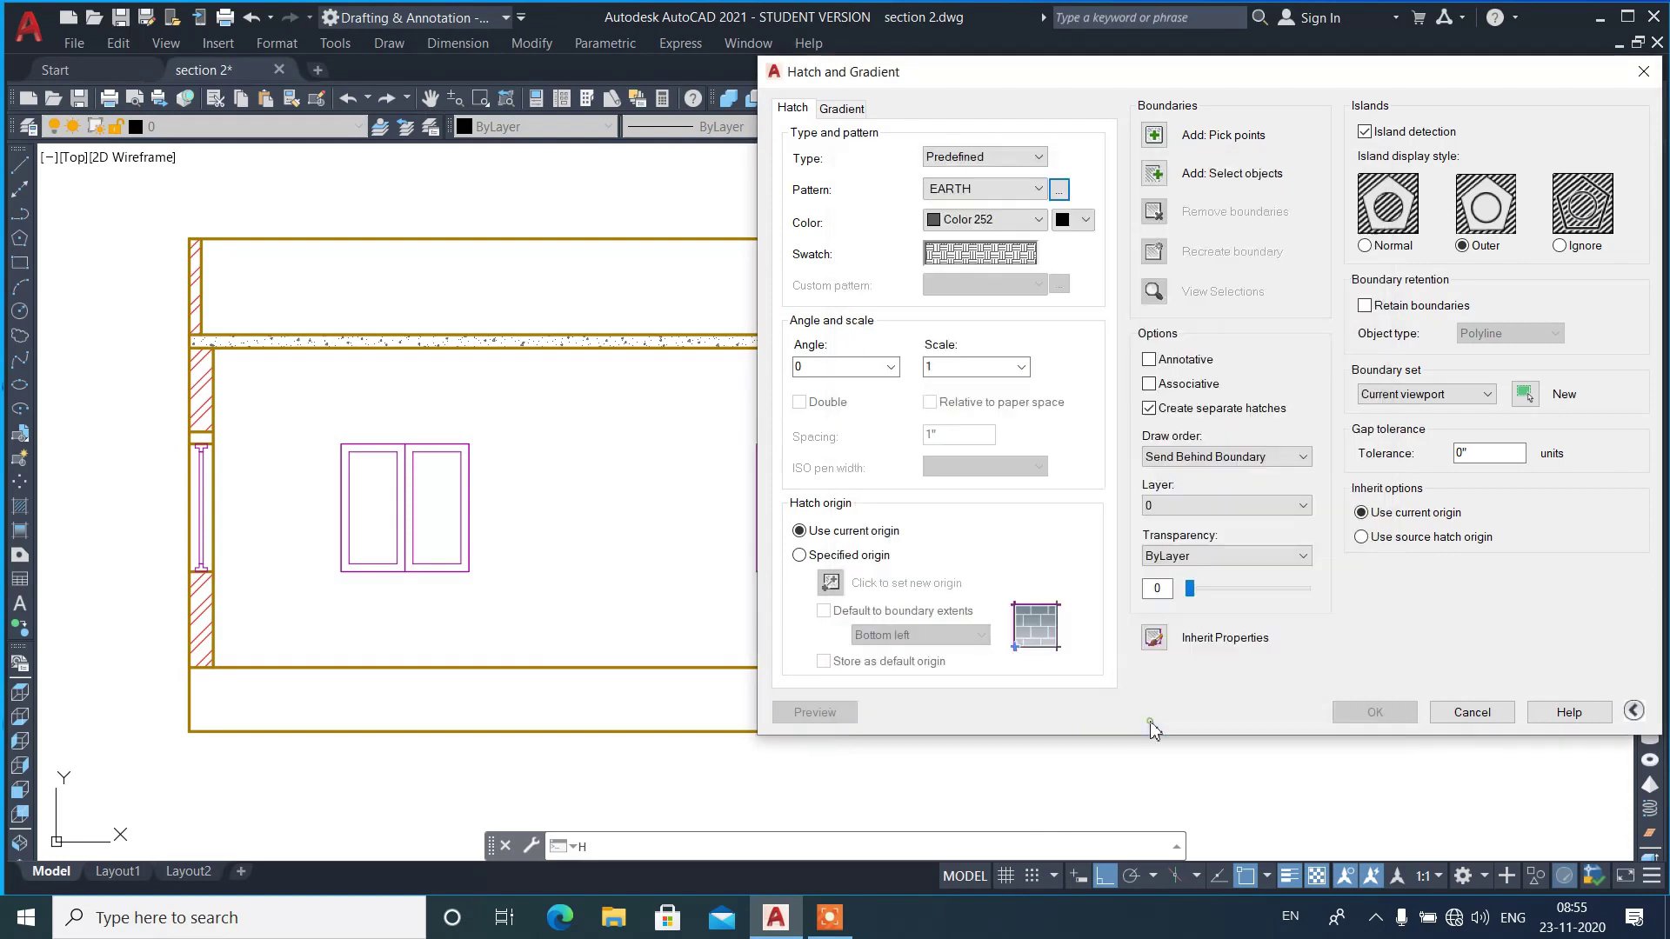
pyautogui.click(1153, 134)
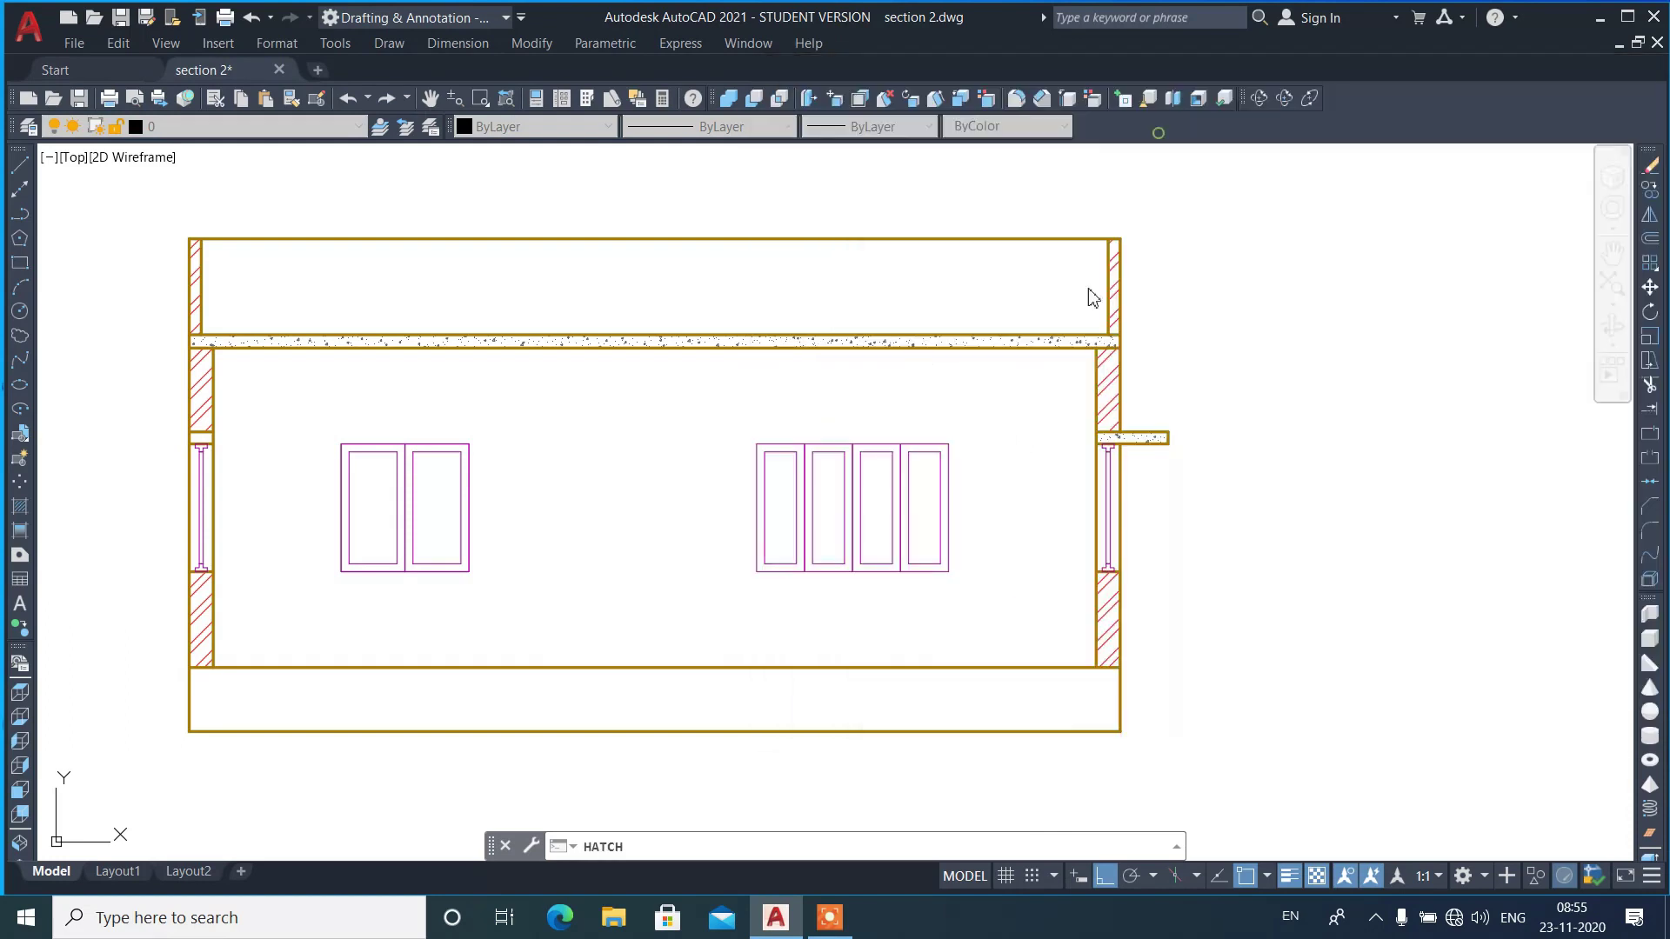
pyautogui.click(893, 712)
pyautogui.press('Return')
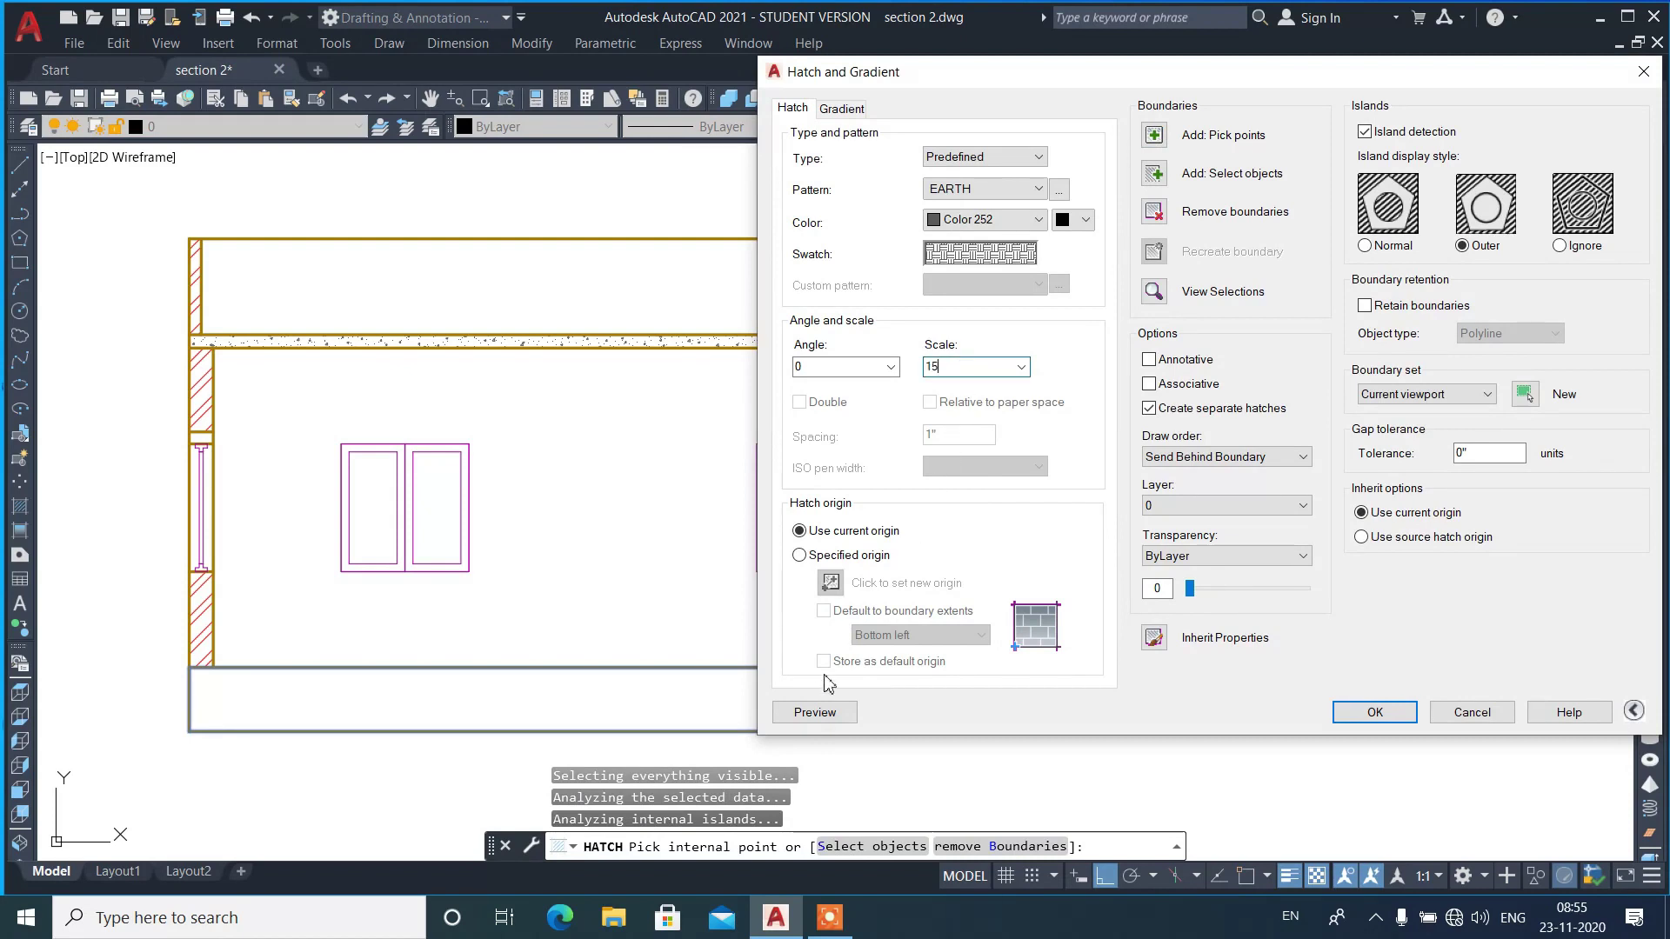
pyautogui.click(808, 715)
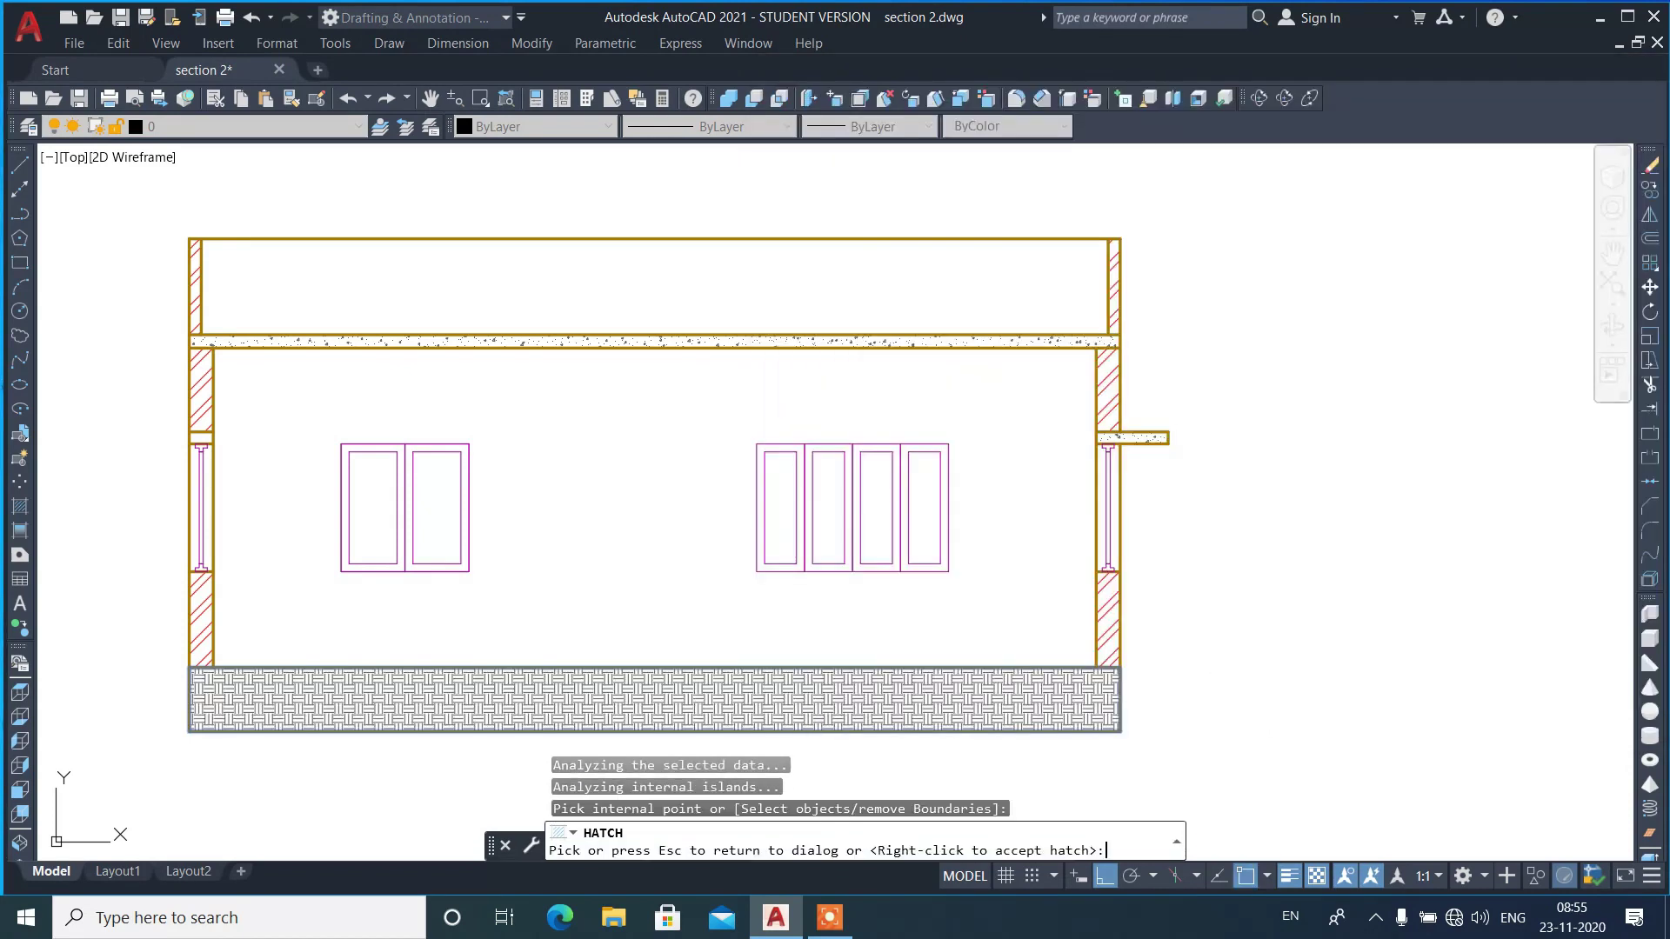
pyautogui.rightClick(1302, 672)
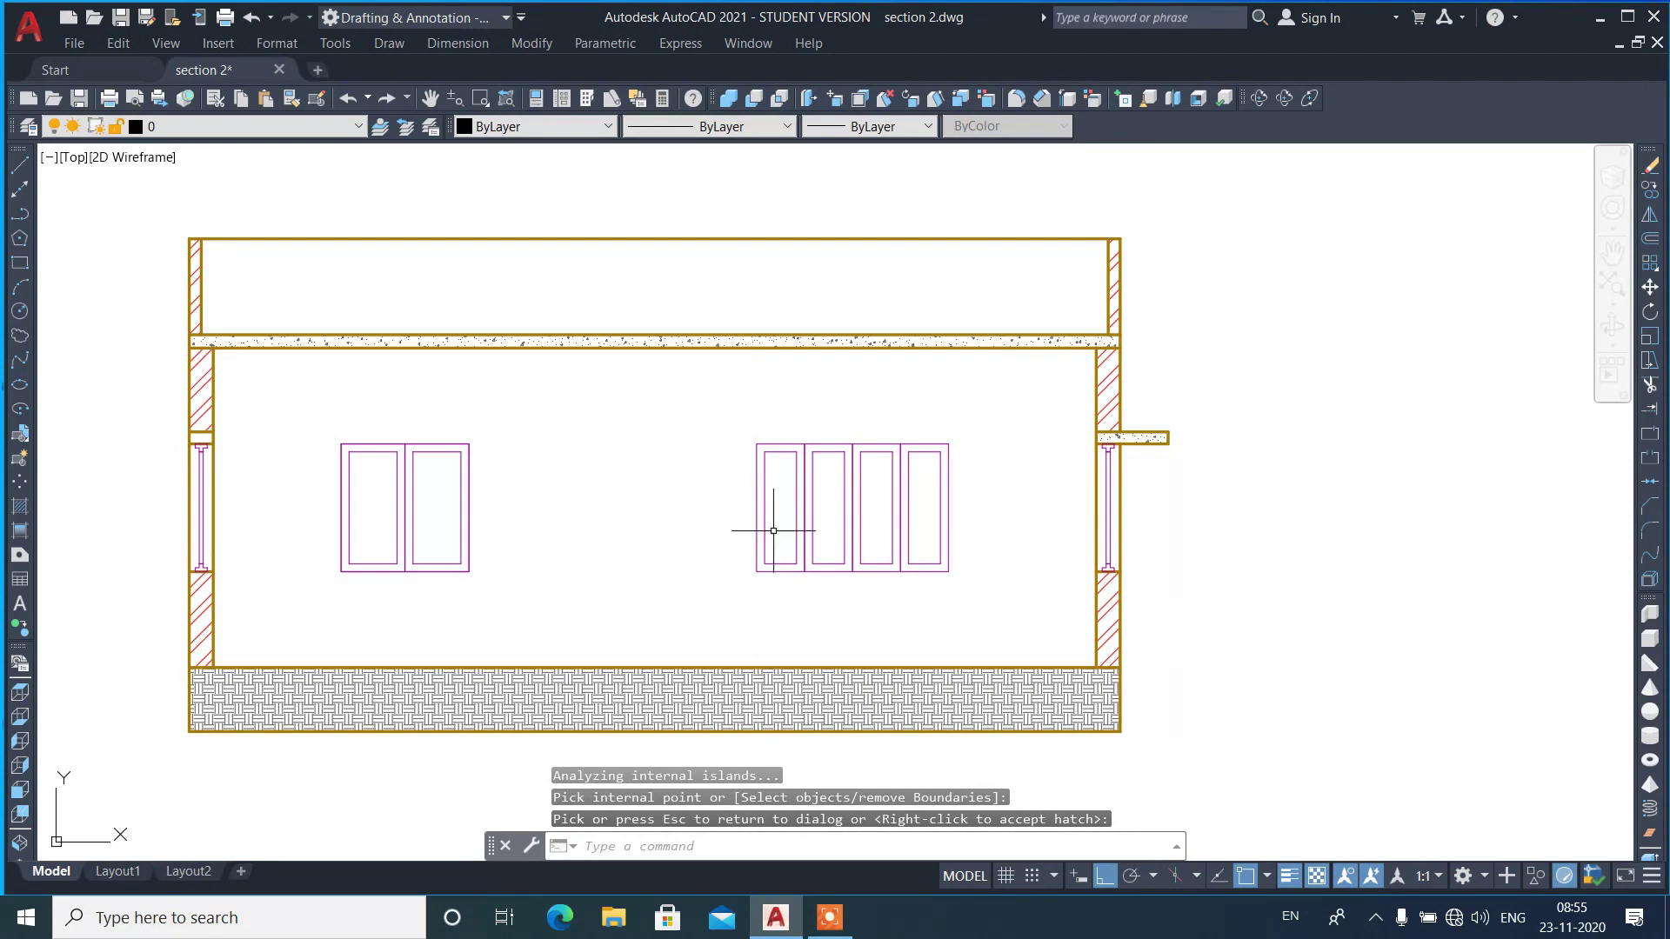
pyautogui.scroll(-2, 773, 531)
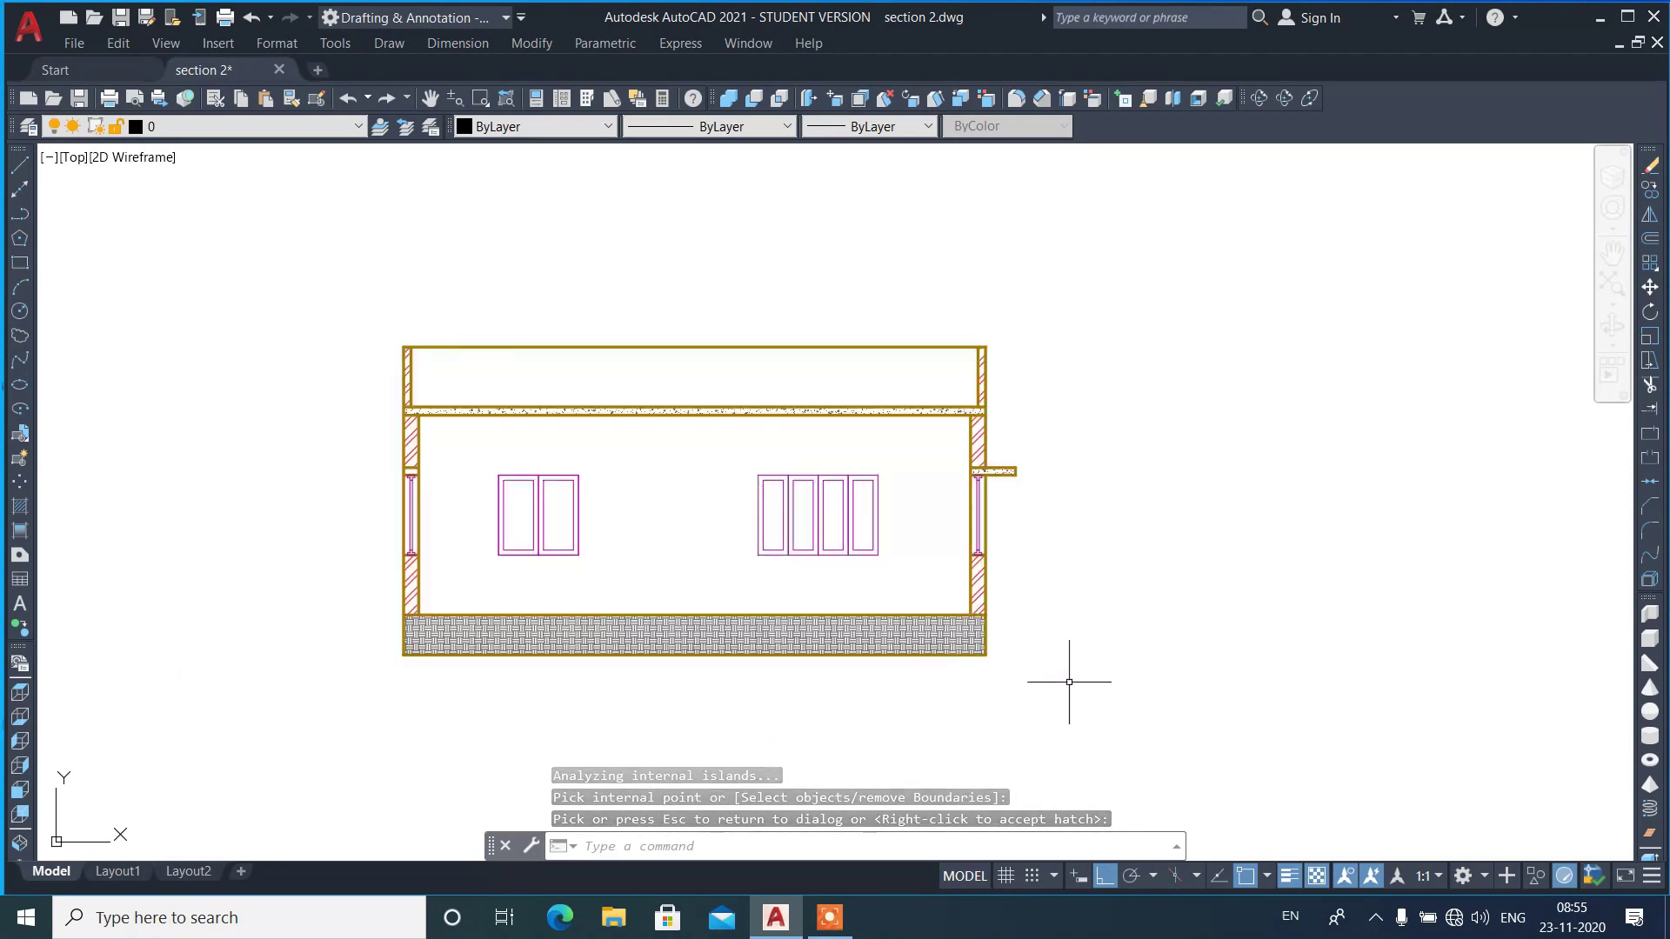
pyautogui.scroll(2, 1070, 647)
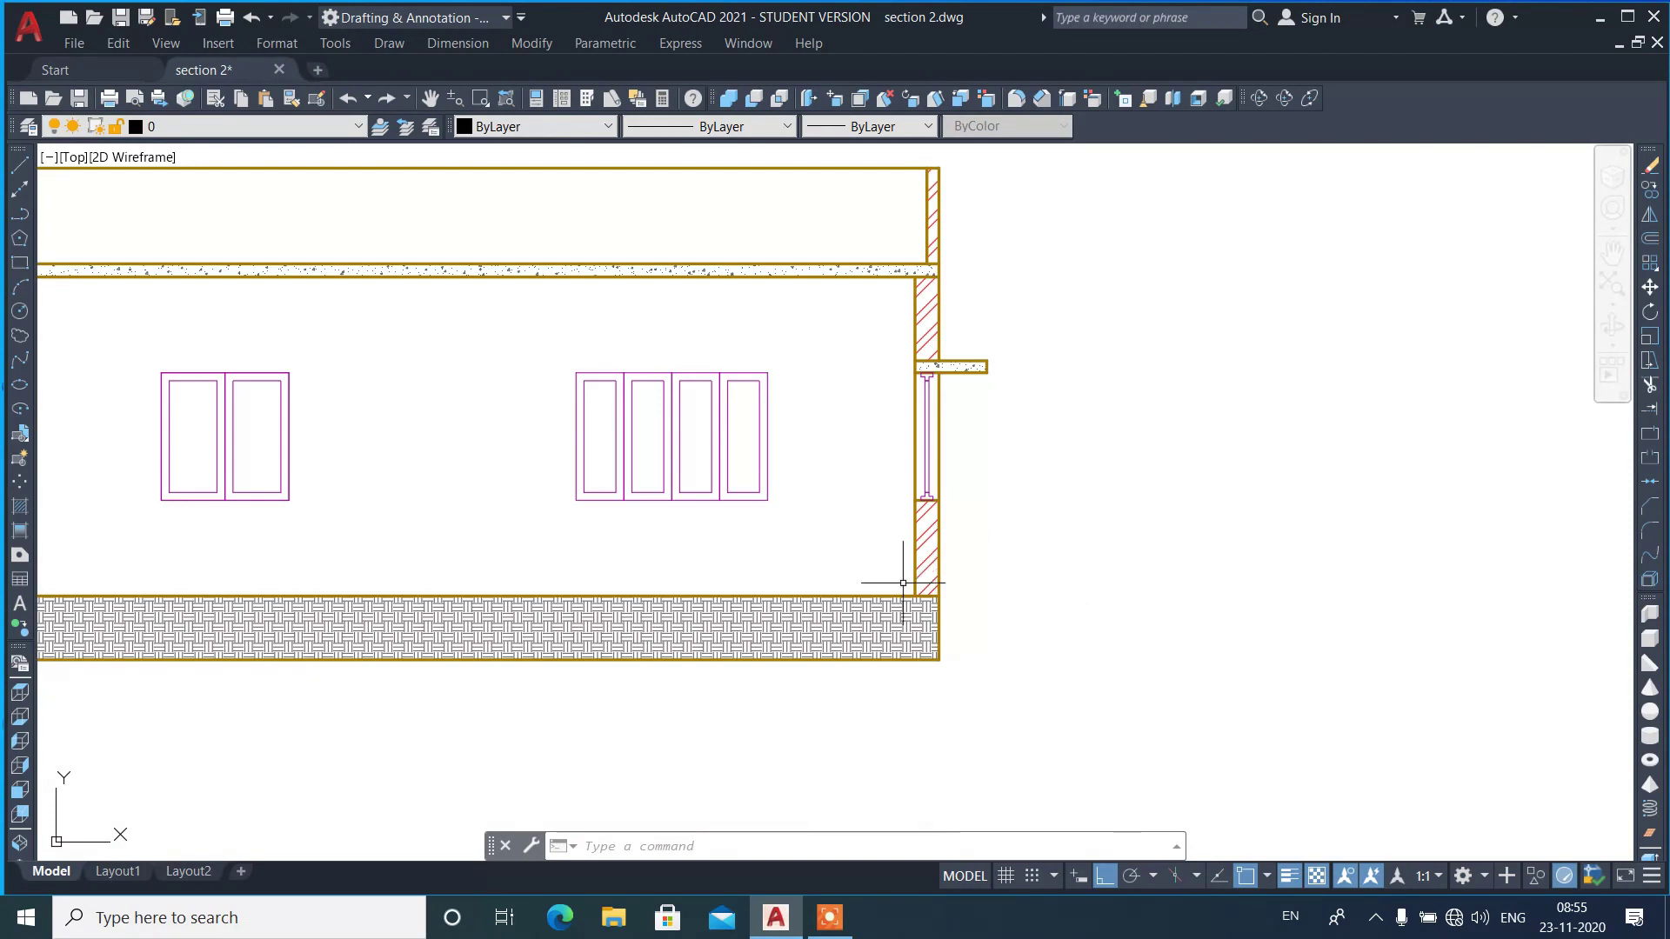
# - Draw a horizontal line from the plinth's bottom-right corner out past the building
pyautogui.write('l')
pyautogui.press('Return')
pyautogui.click(939, 660)
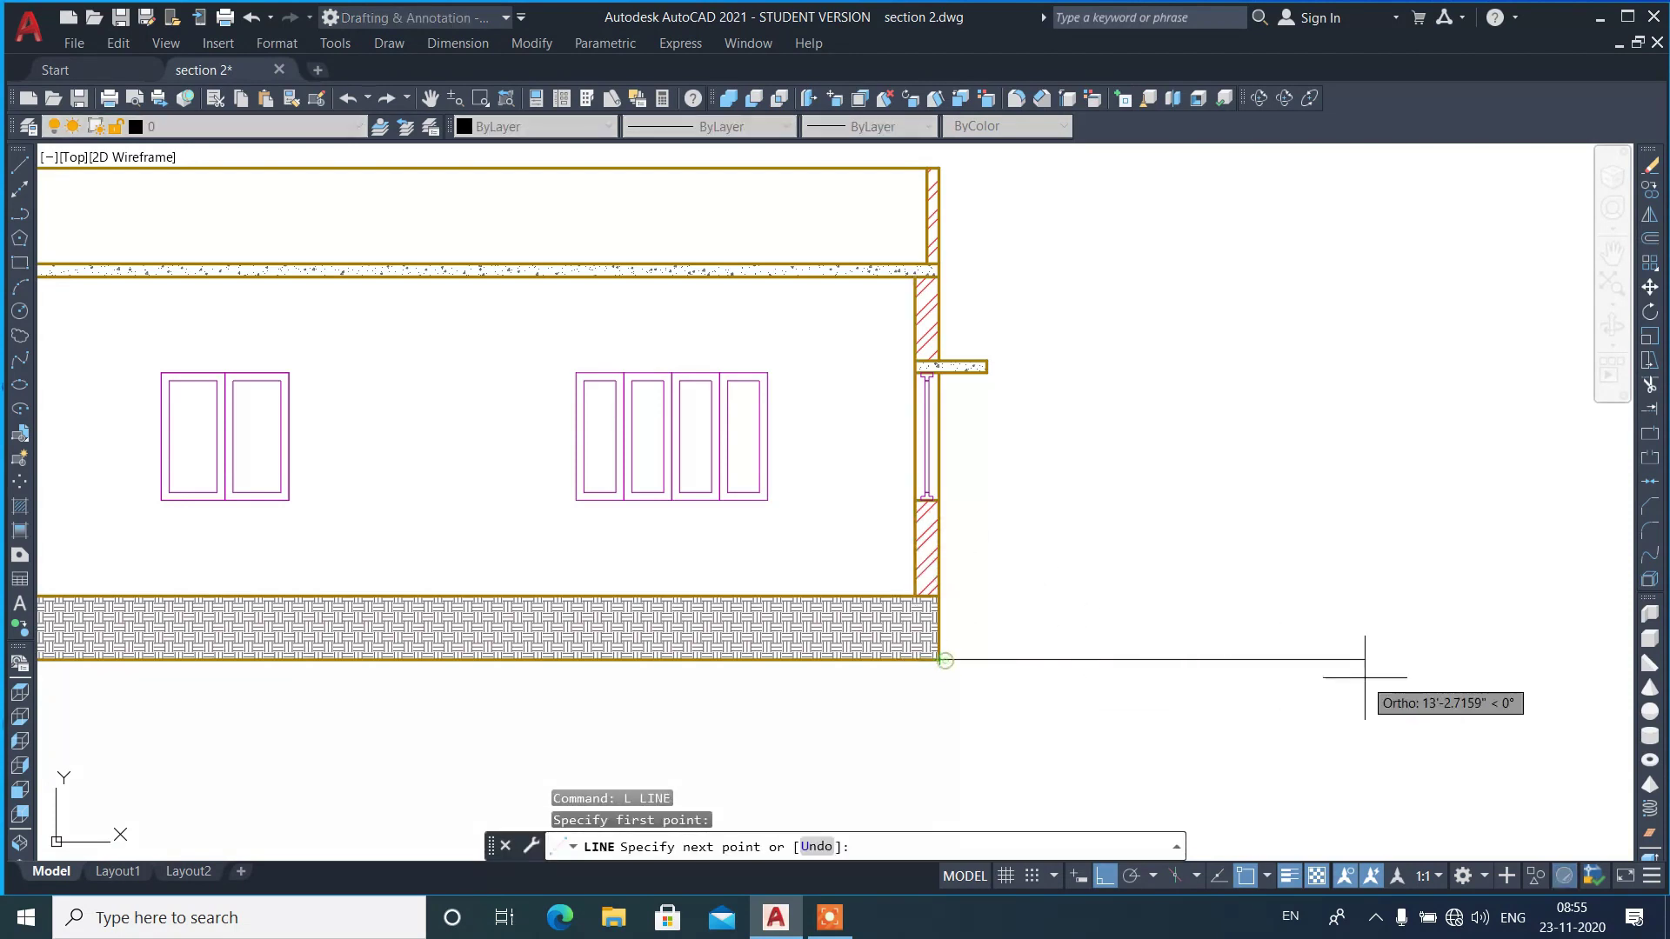
pyautogui.click(1393, 671)
pyautogui.press('Escape')
pyautogui.scroll(2, 1452, 673)
# - Add a radius-8 circle at the line's right end
pyautogui.write('c')
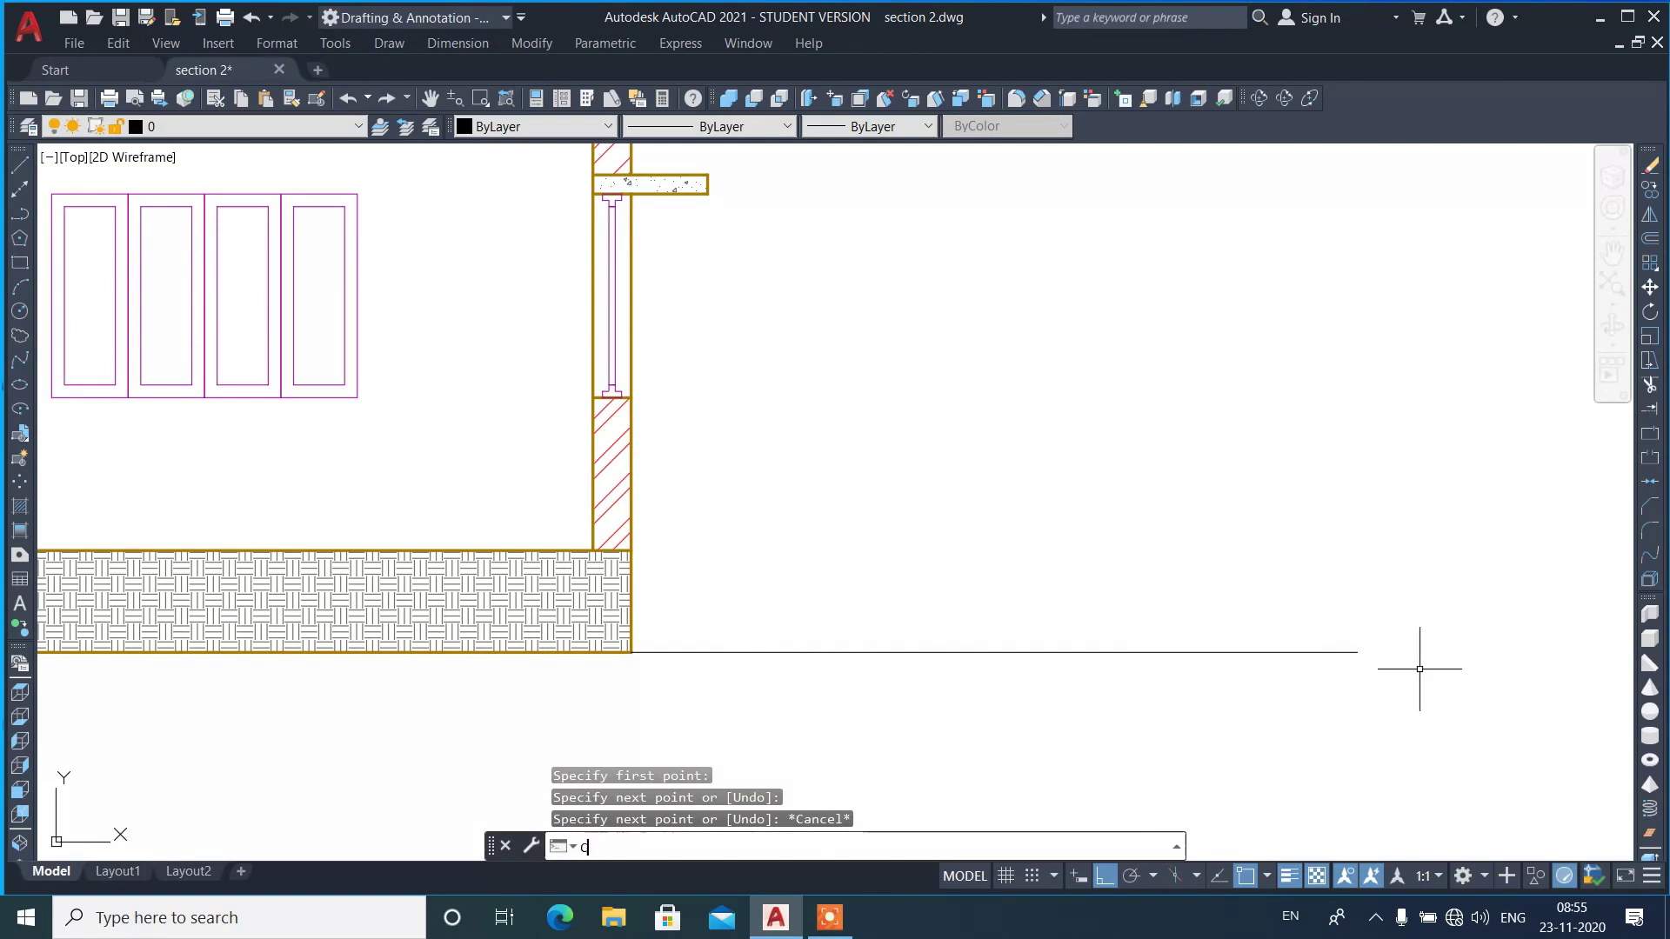
pyautogui.press('Return')
pyautogui.click(1357, 651)
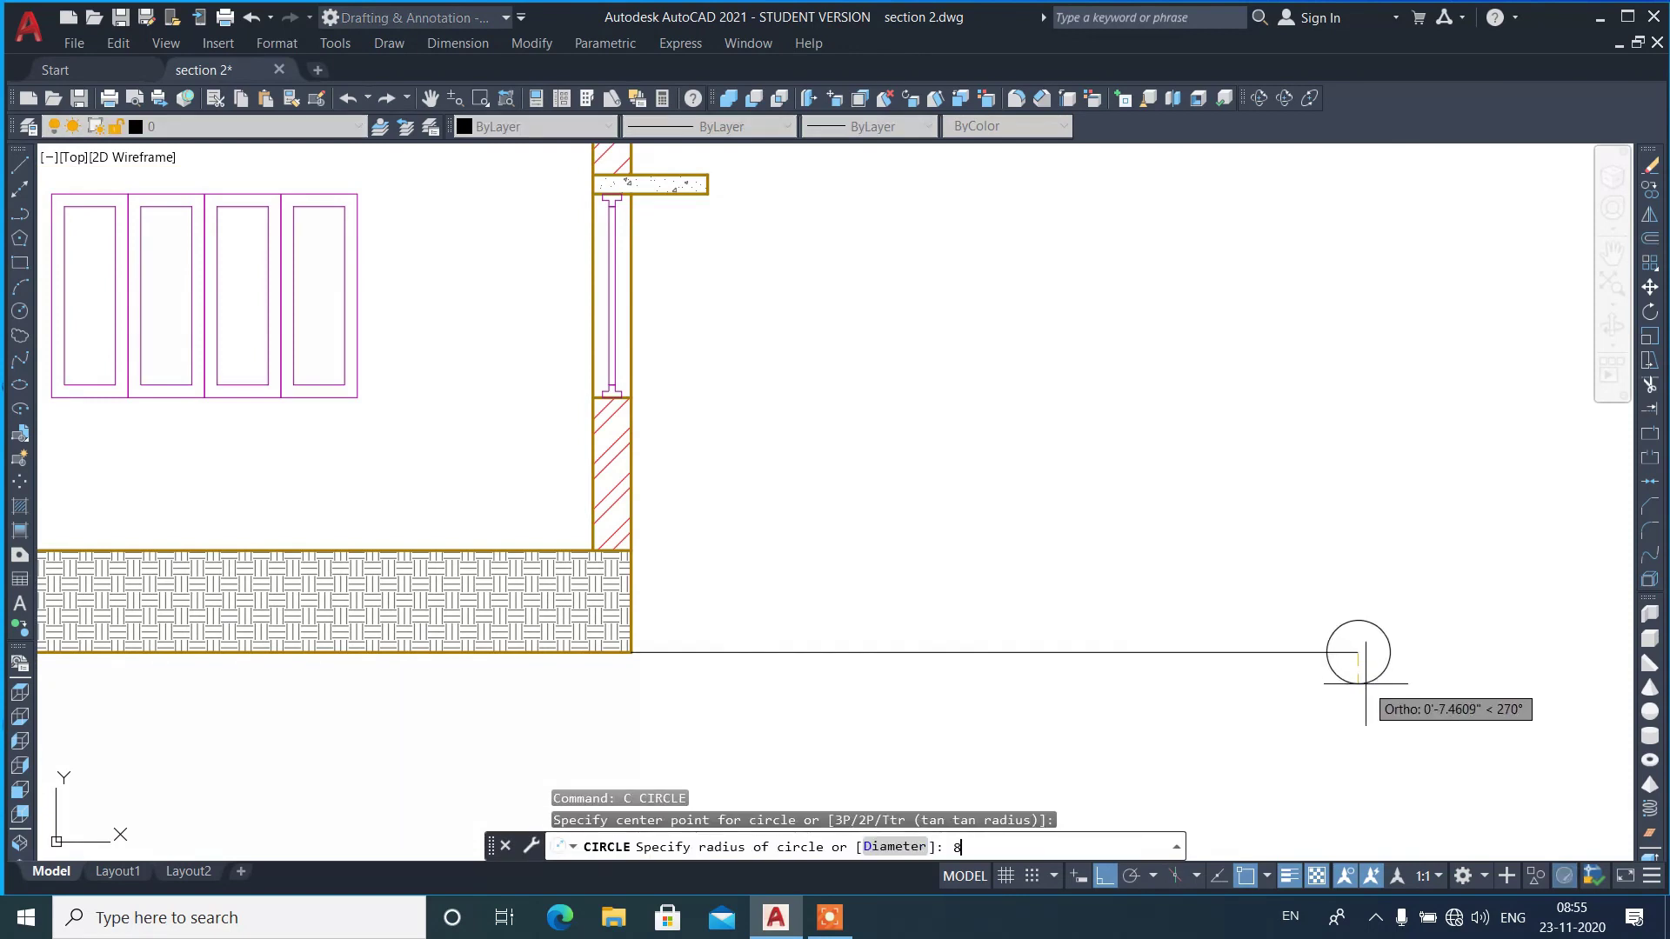
pyautogui.press('Return')
pyautogui.scroll(2, 1356, 663)
# - Divide the circle into quadrants with a vertical and a horizontal line
pyautogui.write('l')
pyautogui.press('Return')
pyautogui.click(1349, 598)
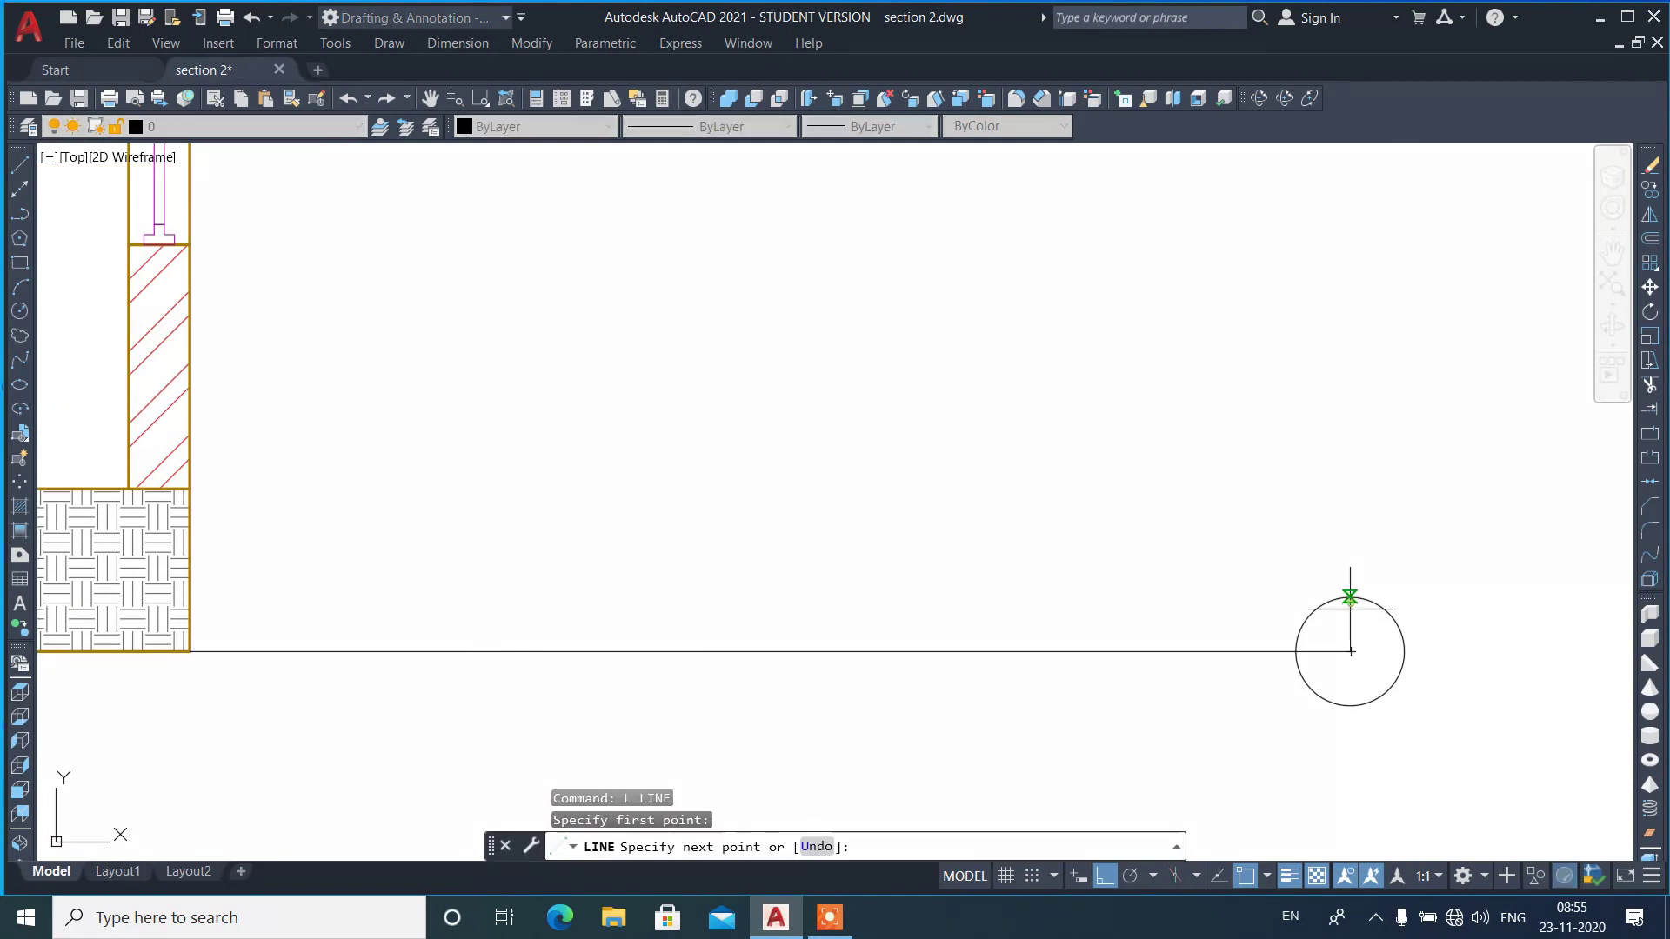
pyautogui.click(1349, 705)
pyautogui.press('Return')
pyautogui.press('Return')
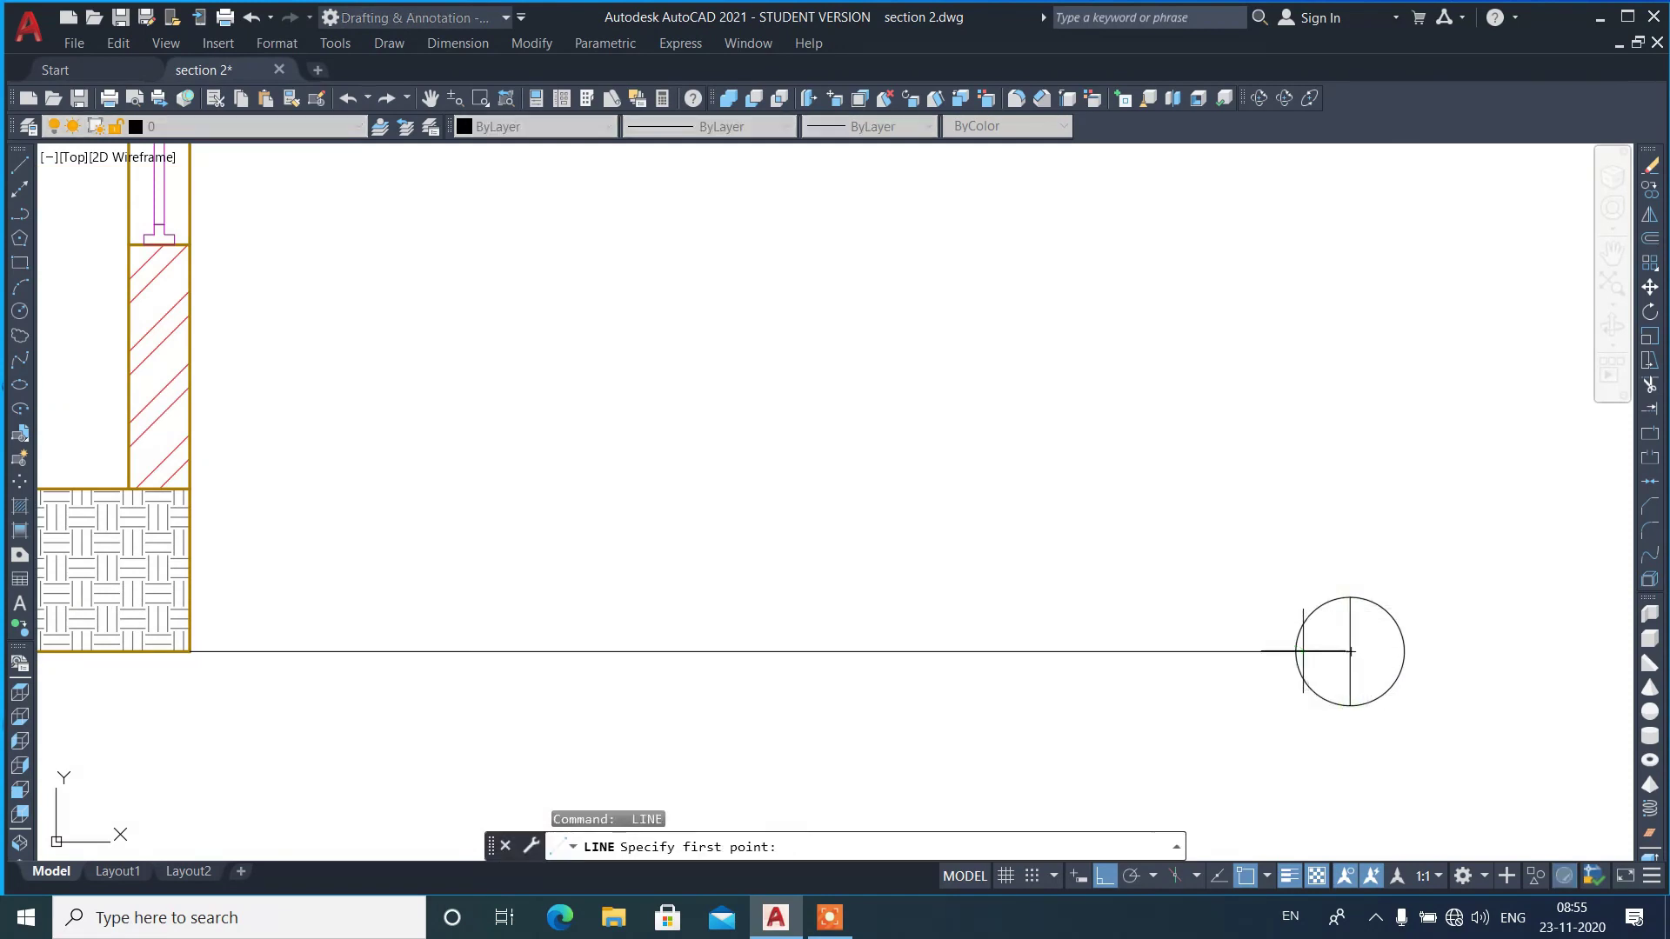
pyautogui.click(1350, 651)
pyautogui.click(1403, 651)
pyautogui.press('Return')
# - Fill two opposite circle quadrants with a SOLID hatch in the current colour
pyautogui.write('h')
pyautogui.press('Return')
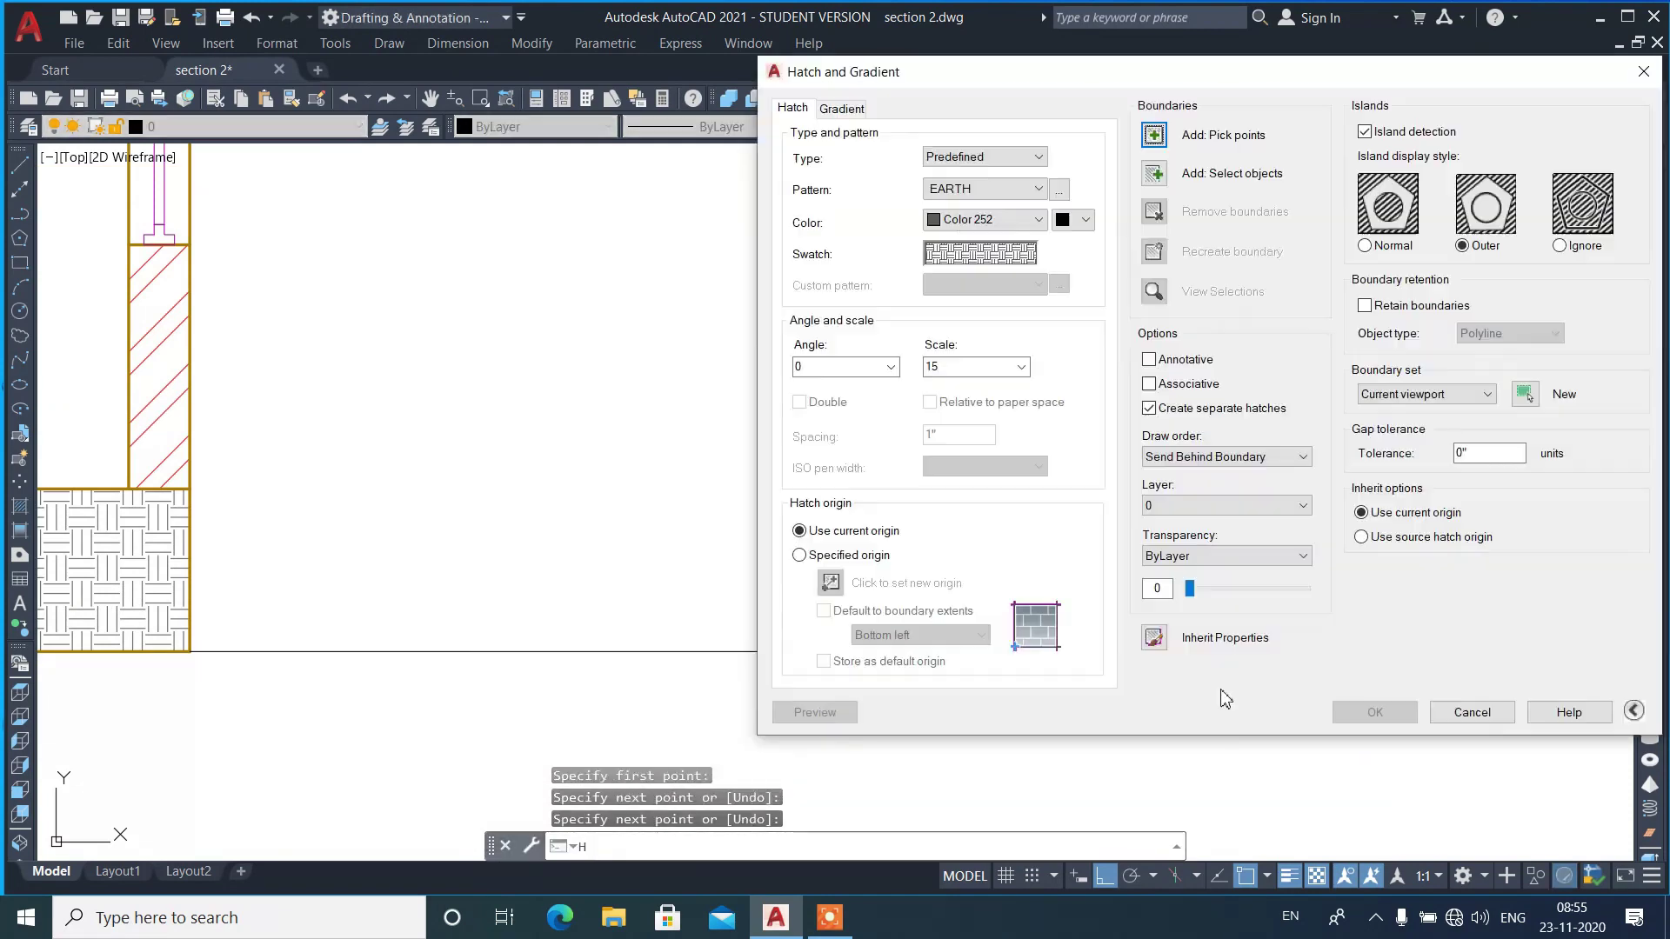
pyautogui.click(1059, 189)
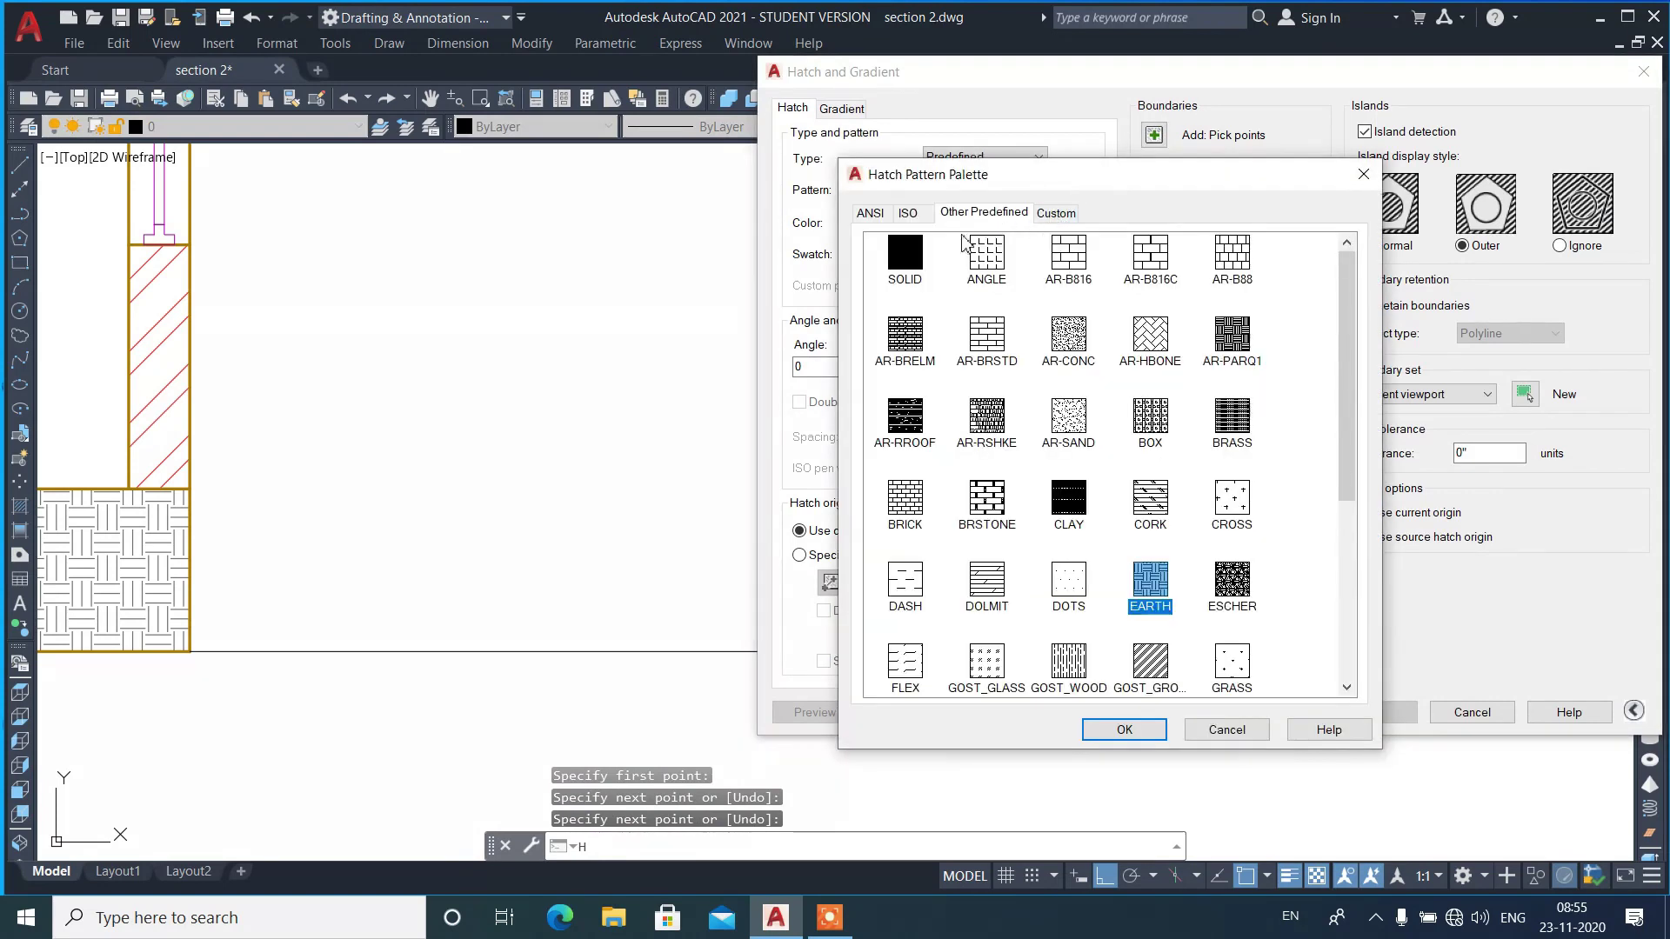
pyautogui.click(909, 256)
pyautogui.click(1124, 730)
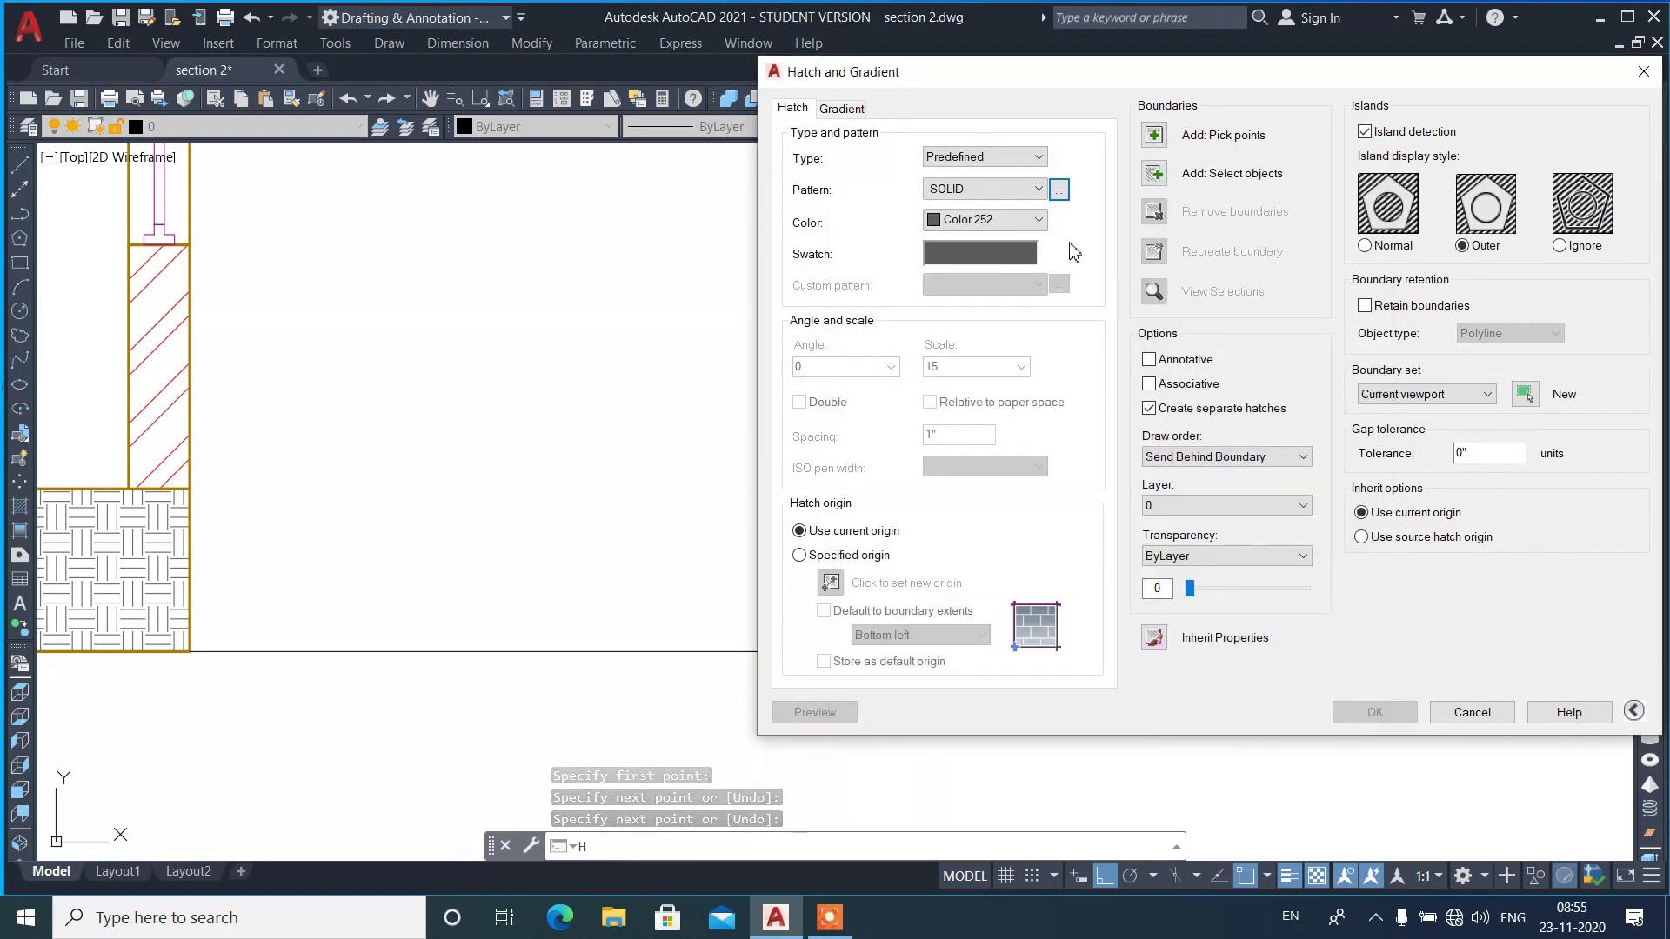
pyautogui.click(1037, 219)
pyautogui.click(1035, 235)
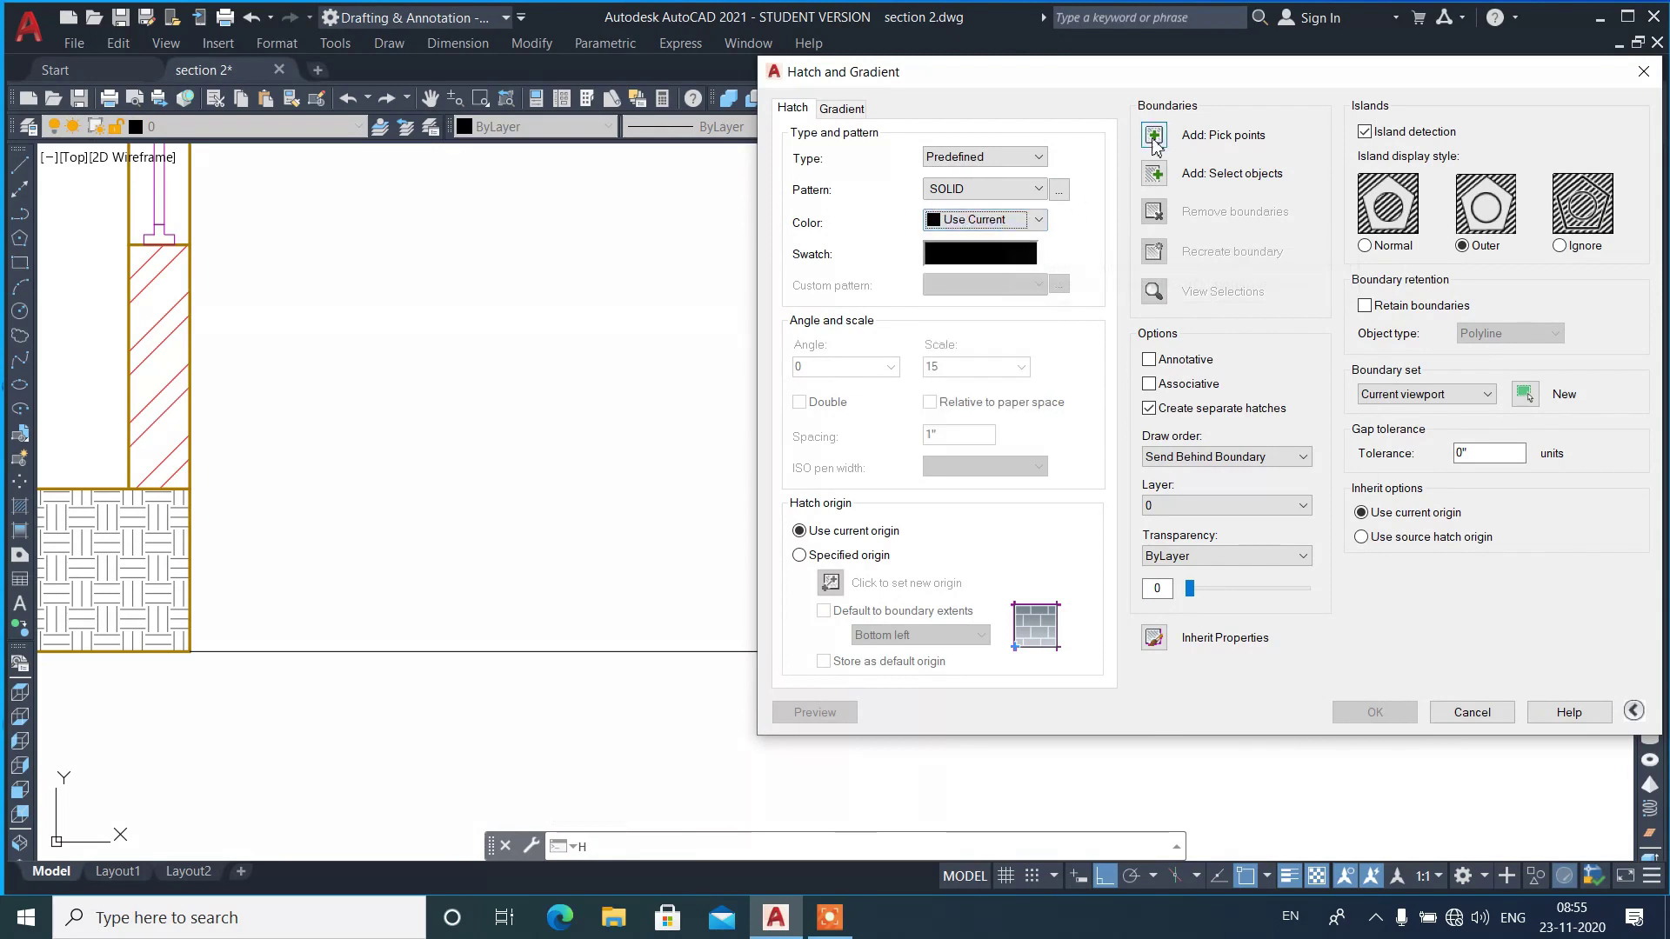
pyautogui.click(1154, 137)
pyautogui.click(1334, 679)
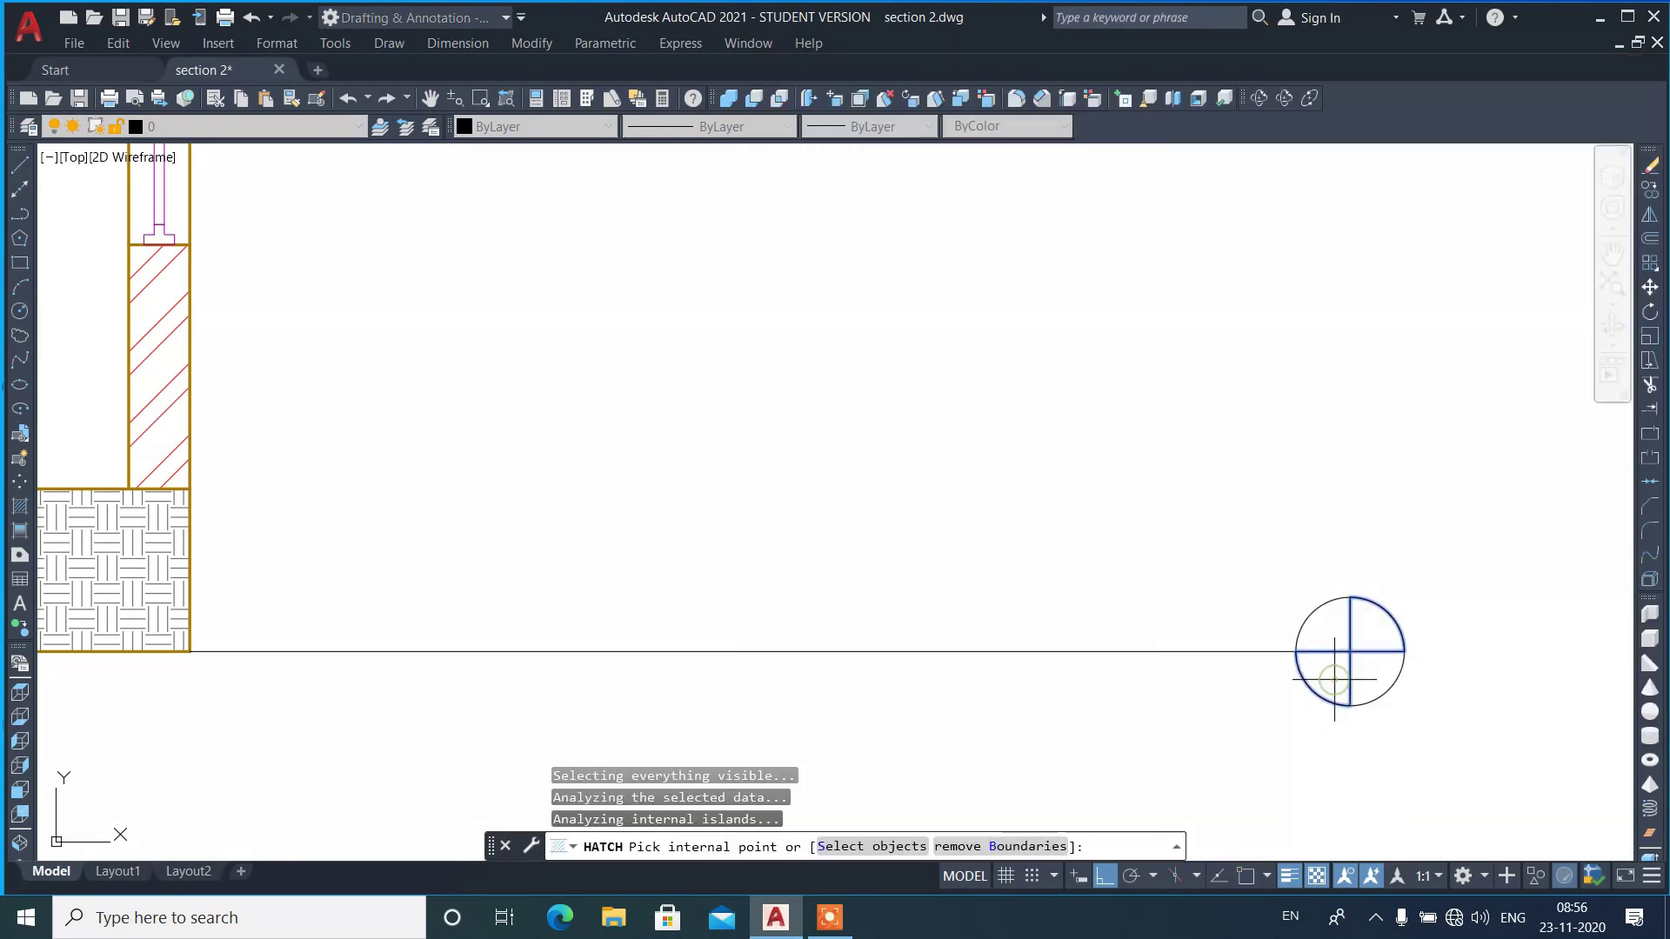
pyautogui.press('Return')
pyautogui.click(1371, 705)
pyautogui.click(1095, 693)
pyautogui.click(953, 577)
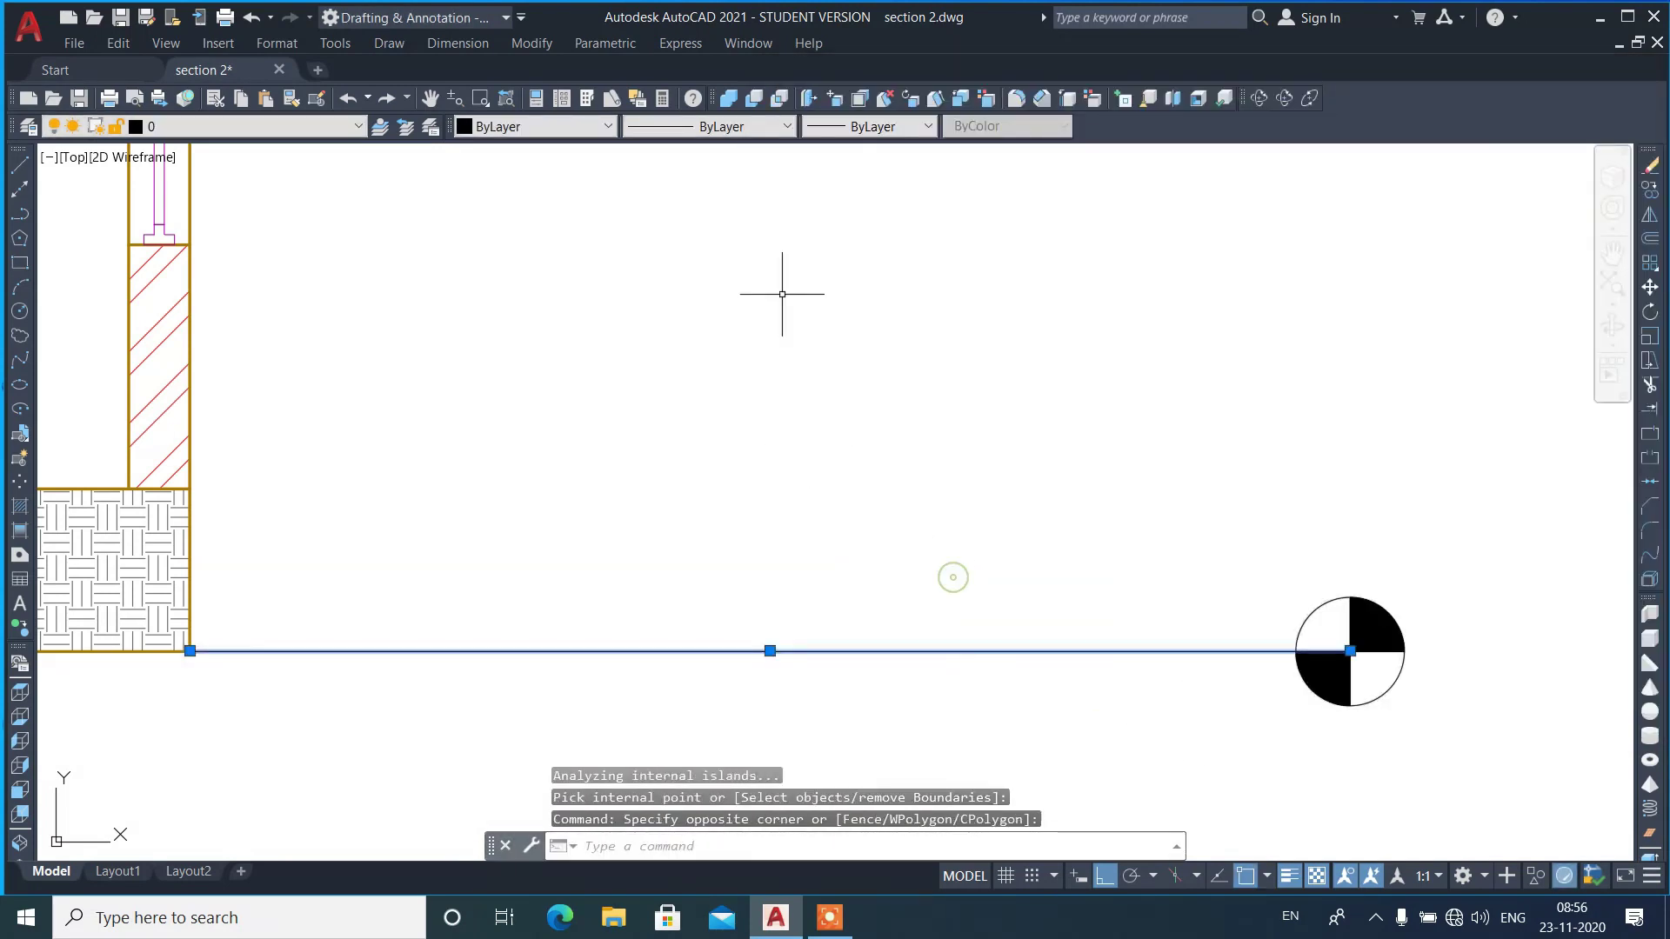
# - Give the level line the CENTER linetype with linetype scale 20
pyautogui.click(735, 126)
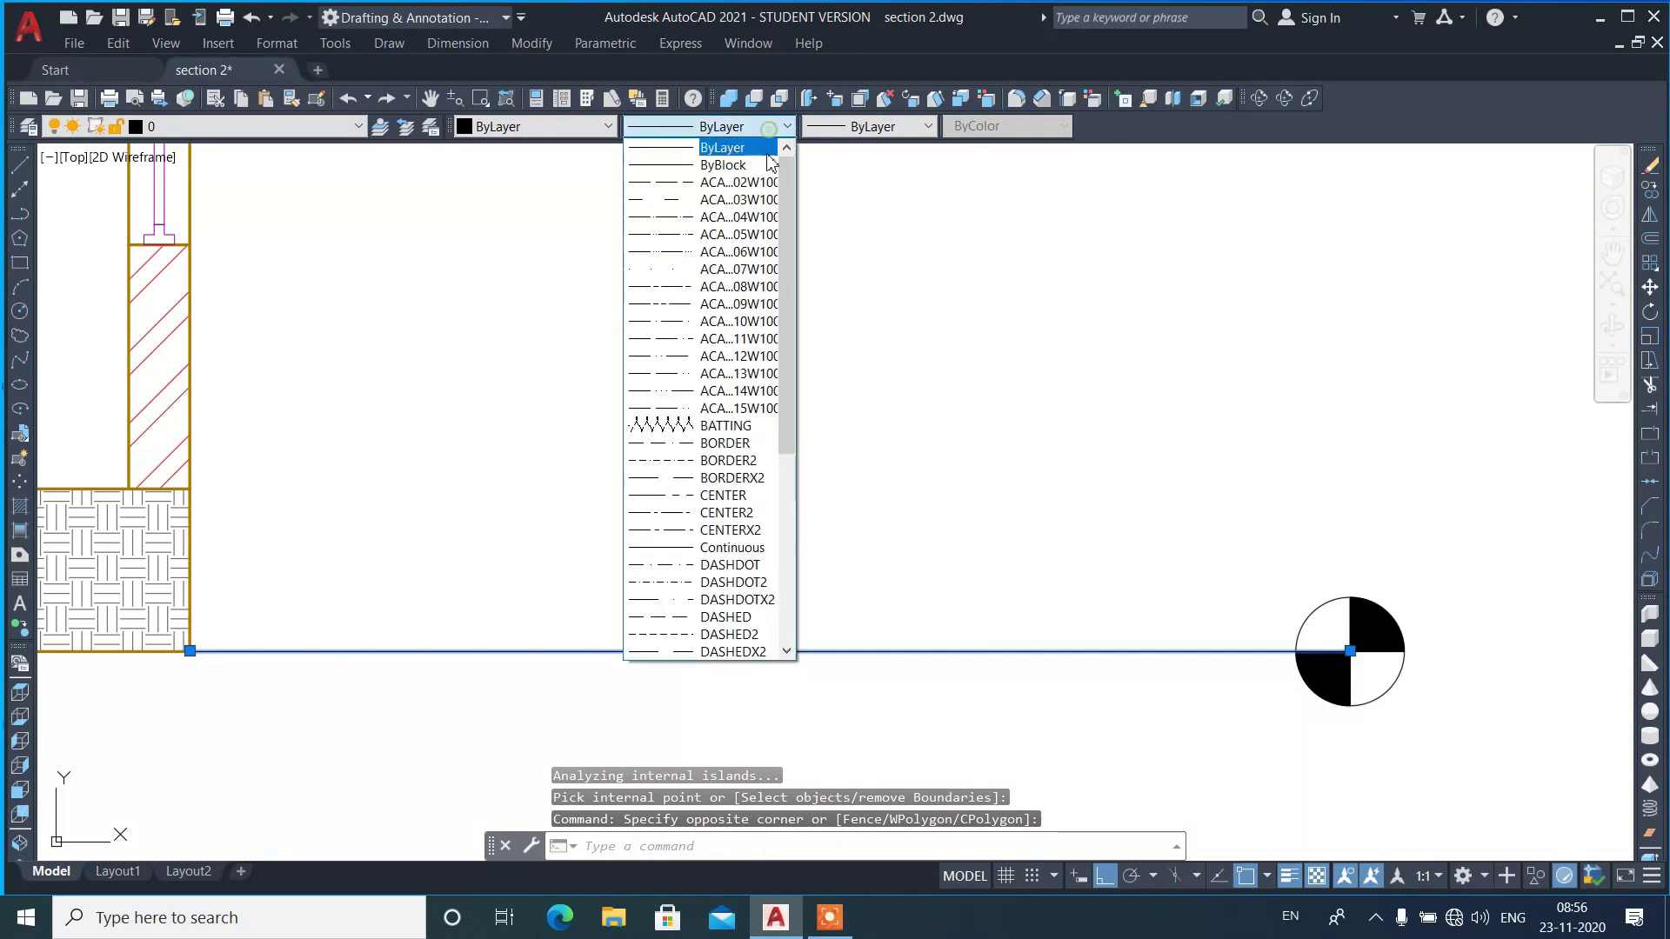
pyautogui.click(733, 495)
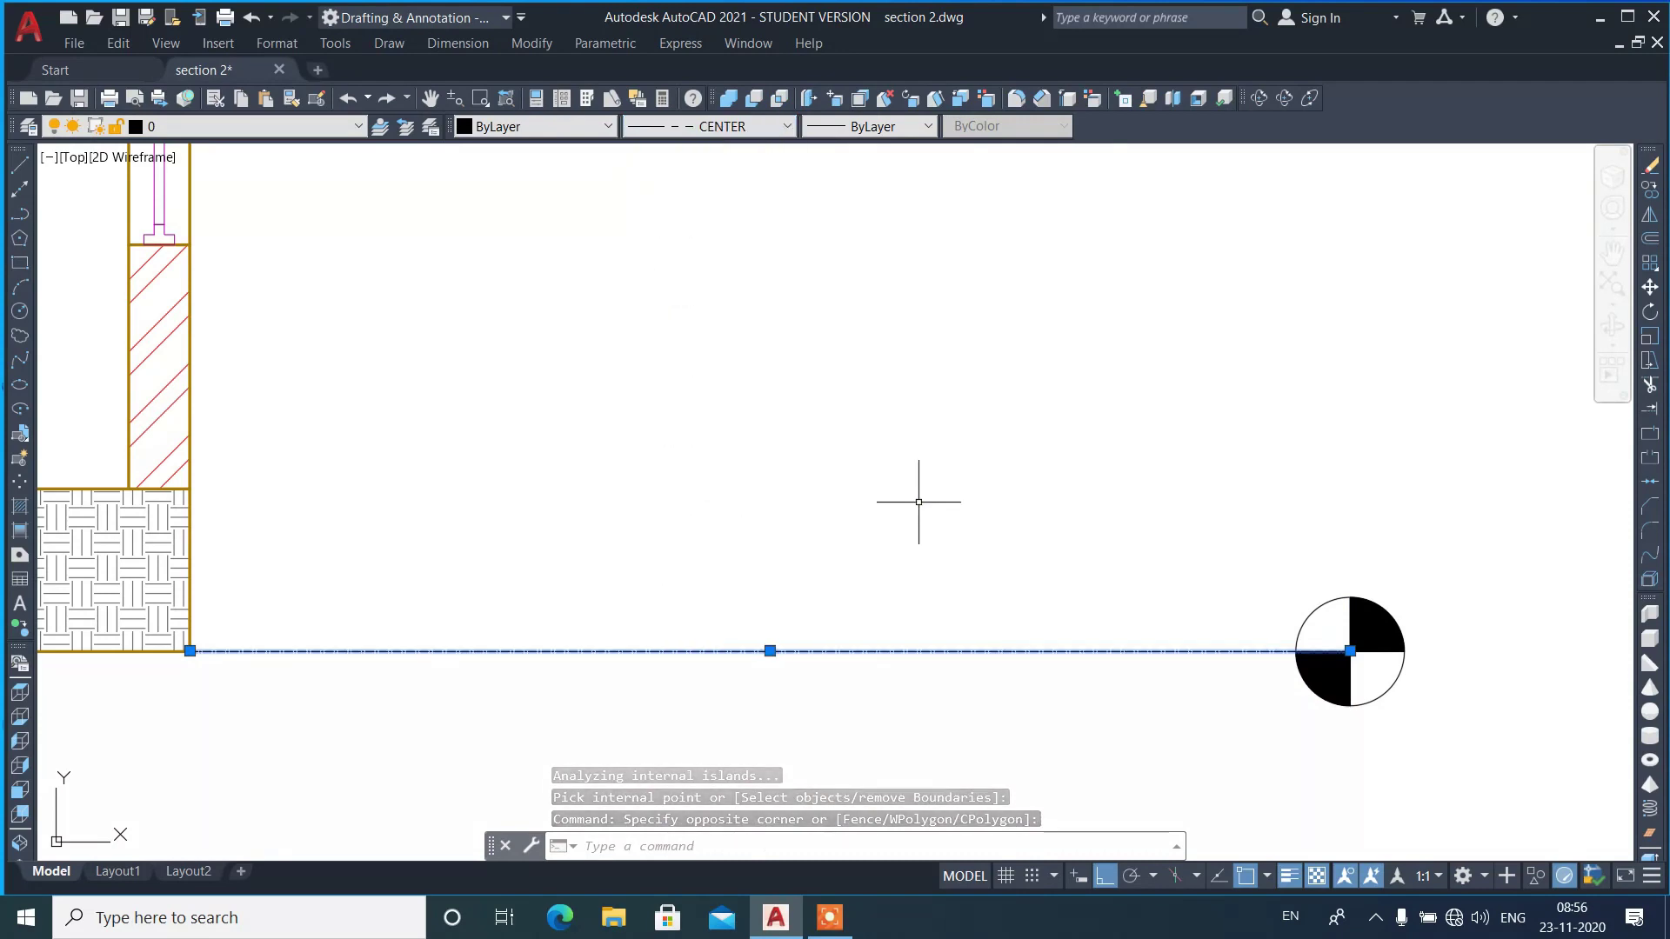
pyautogui.hotkey('ctrl', '1')
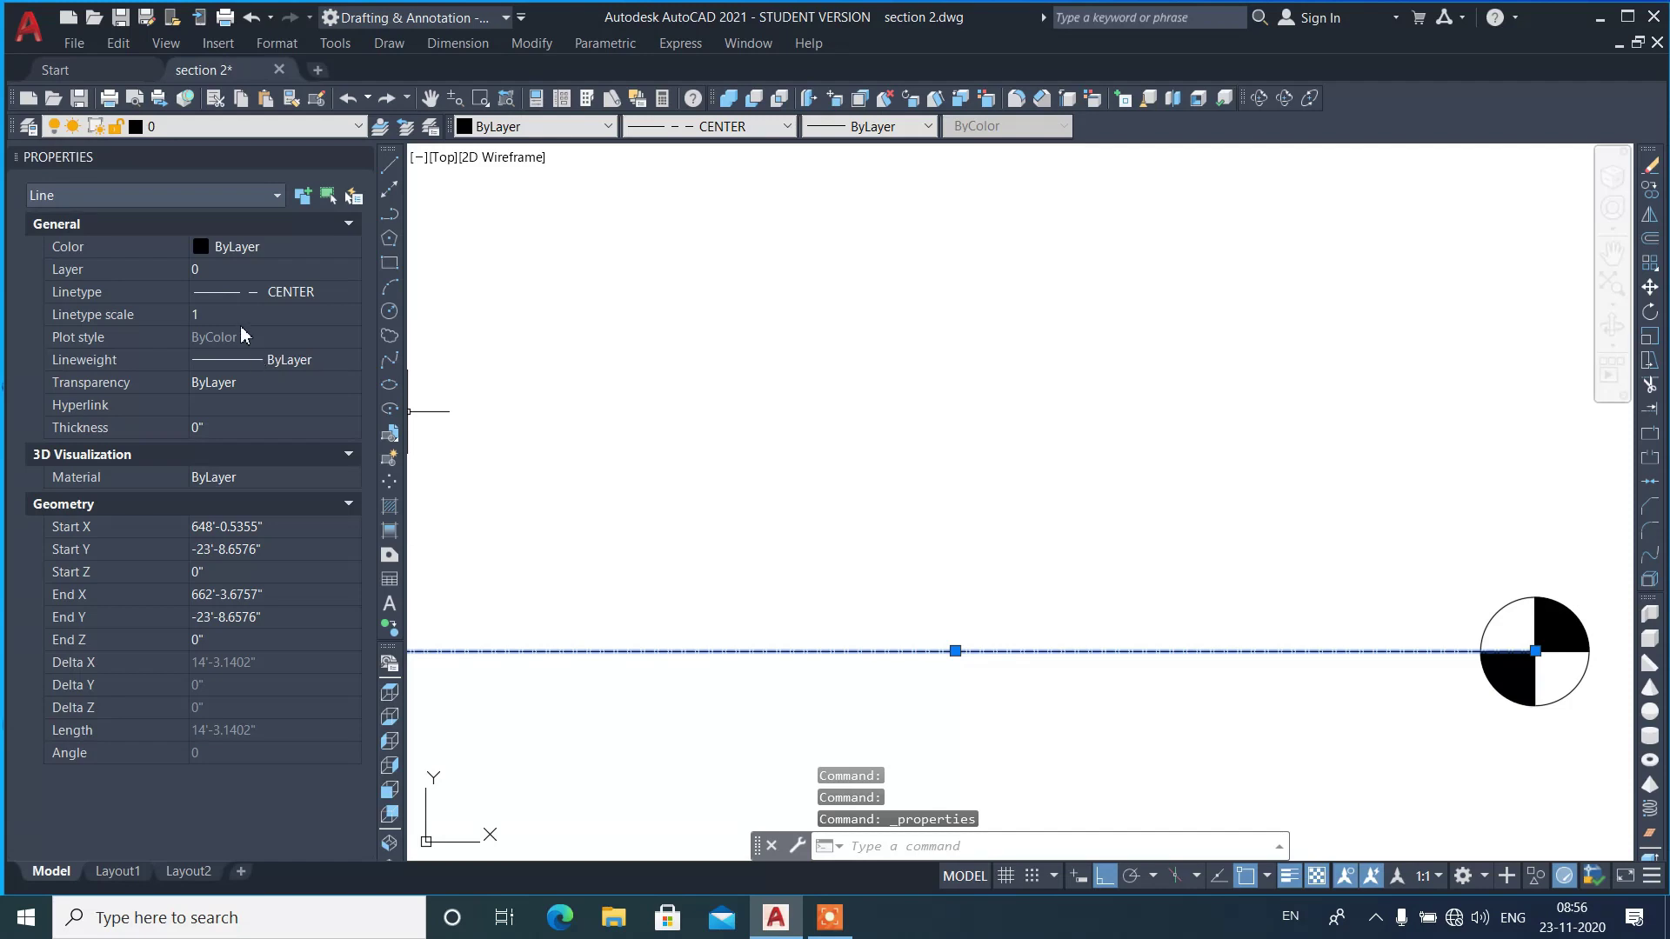
pyautogui.click(238, 316)
pyautogui.press('Return')
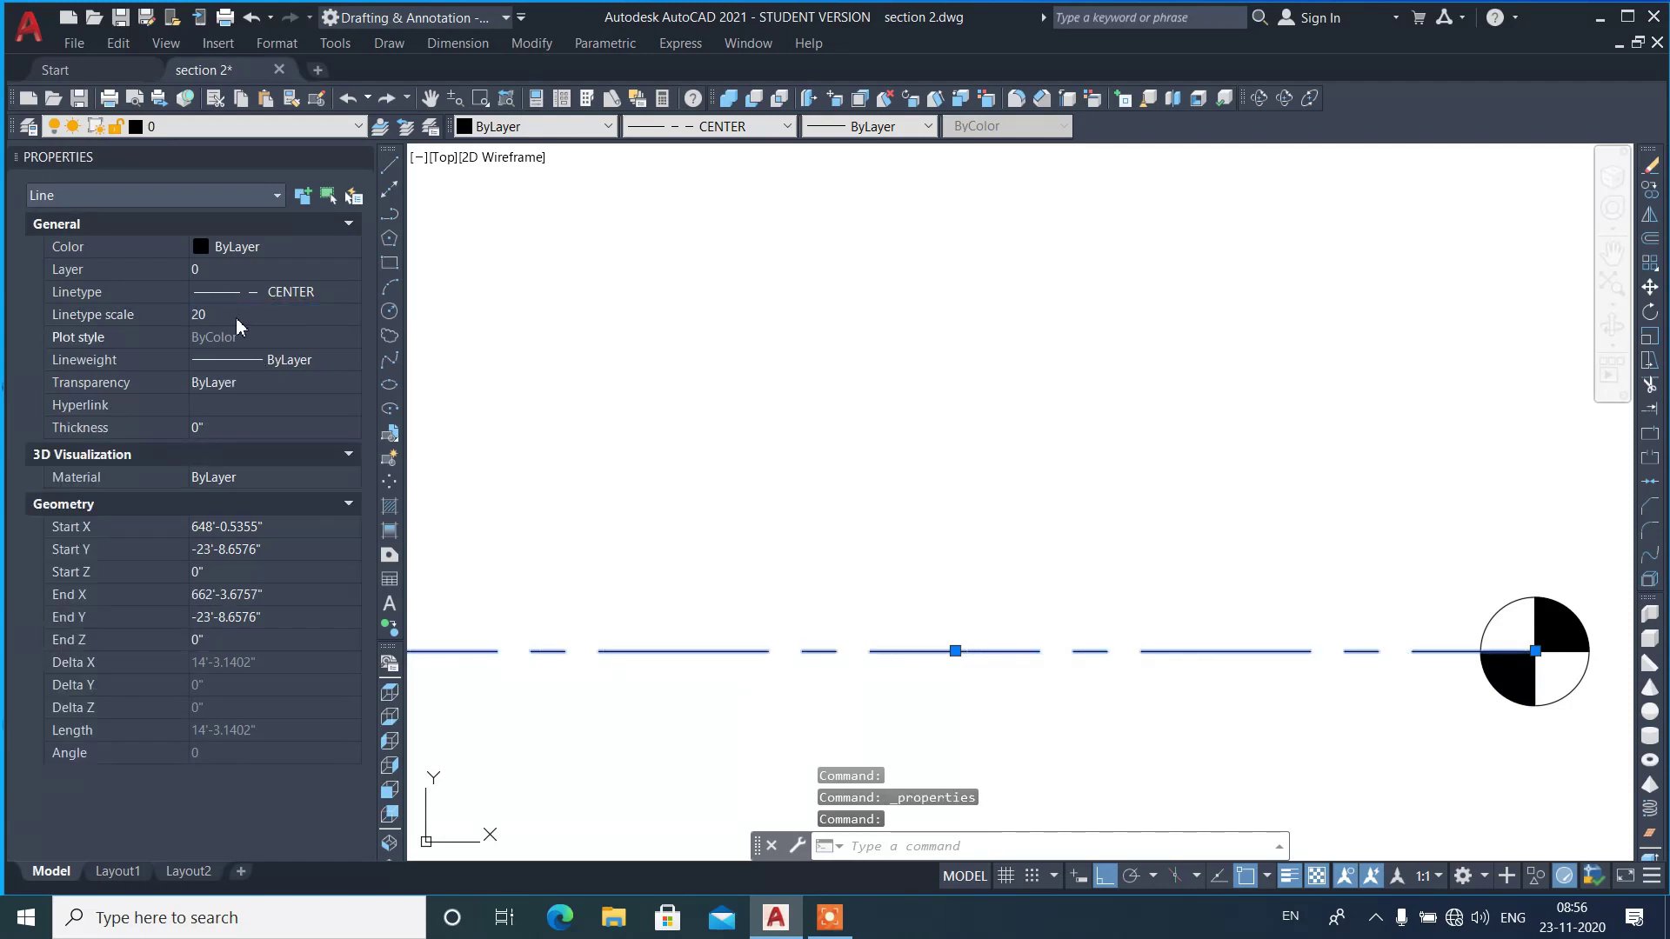
pyautogui.click(357, 160)
pyautogui.press('Escape')
pyautogui.scroll(-1, 533, 440)
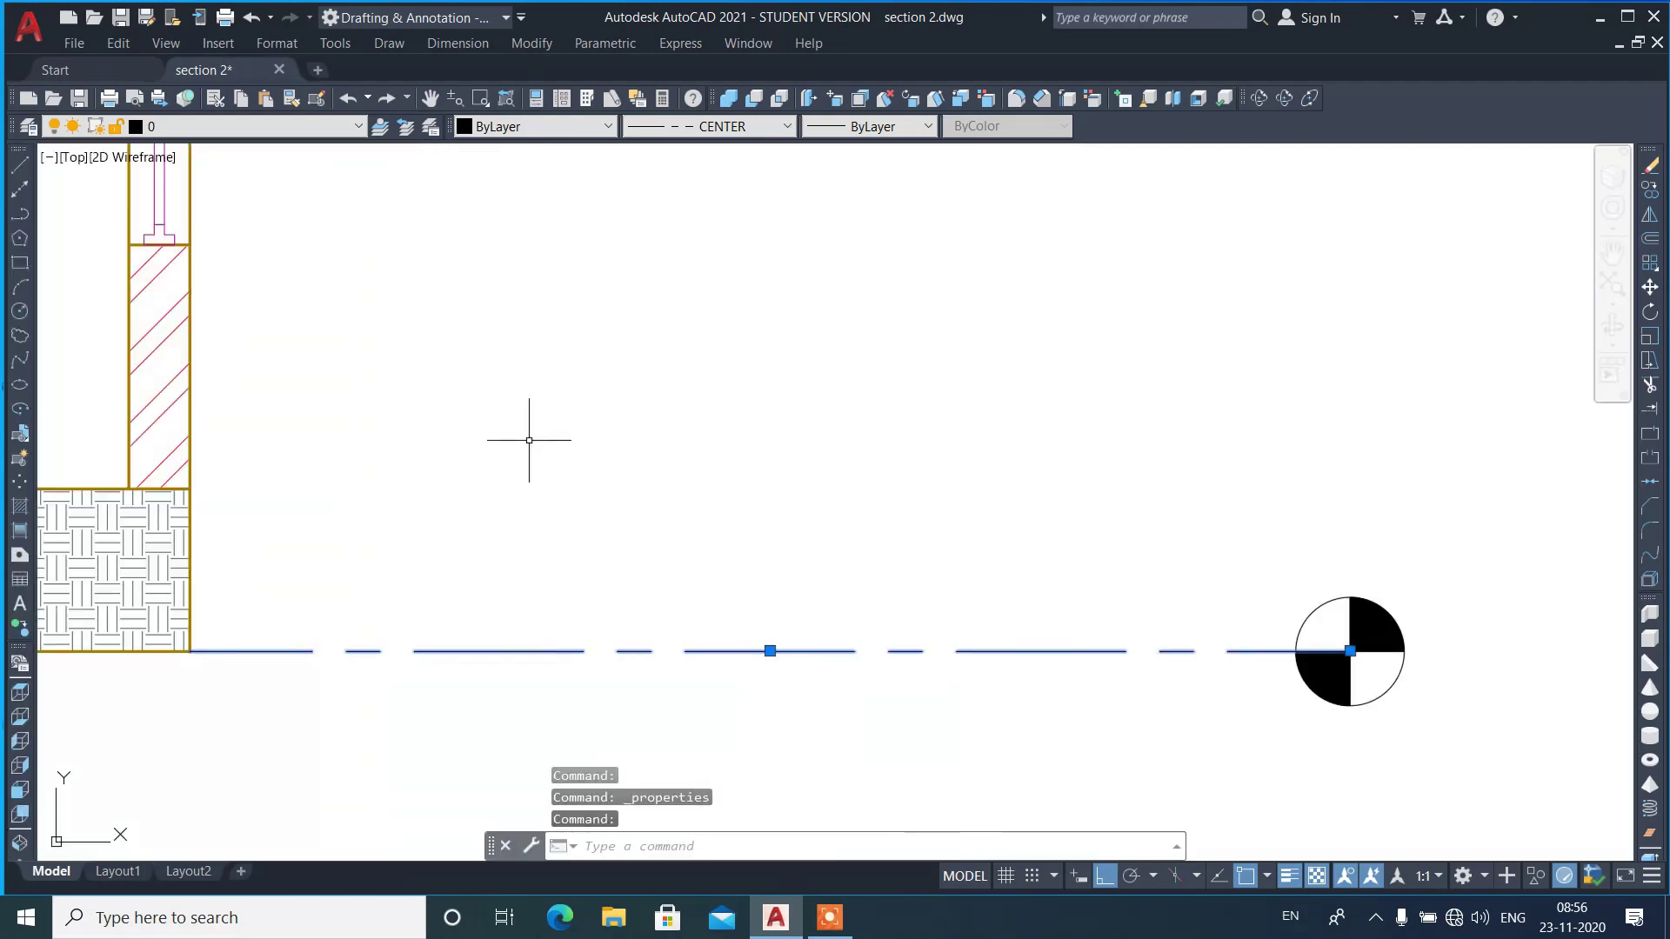
pyautogui.scroll(-4, 760, 494)
pyautogui.scroll(-4, 904, 600)
pyautogui.scroll(4, 873, 557)
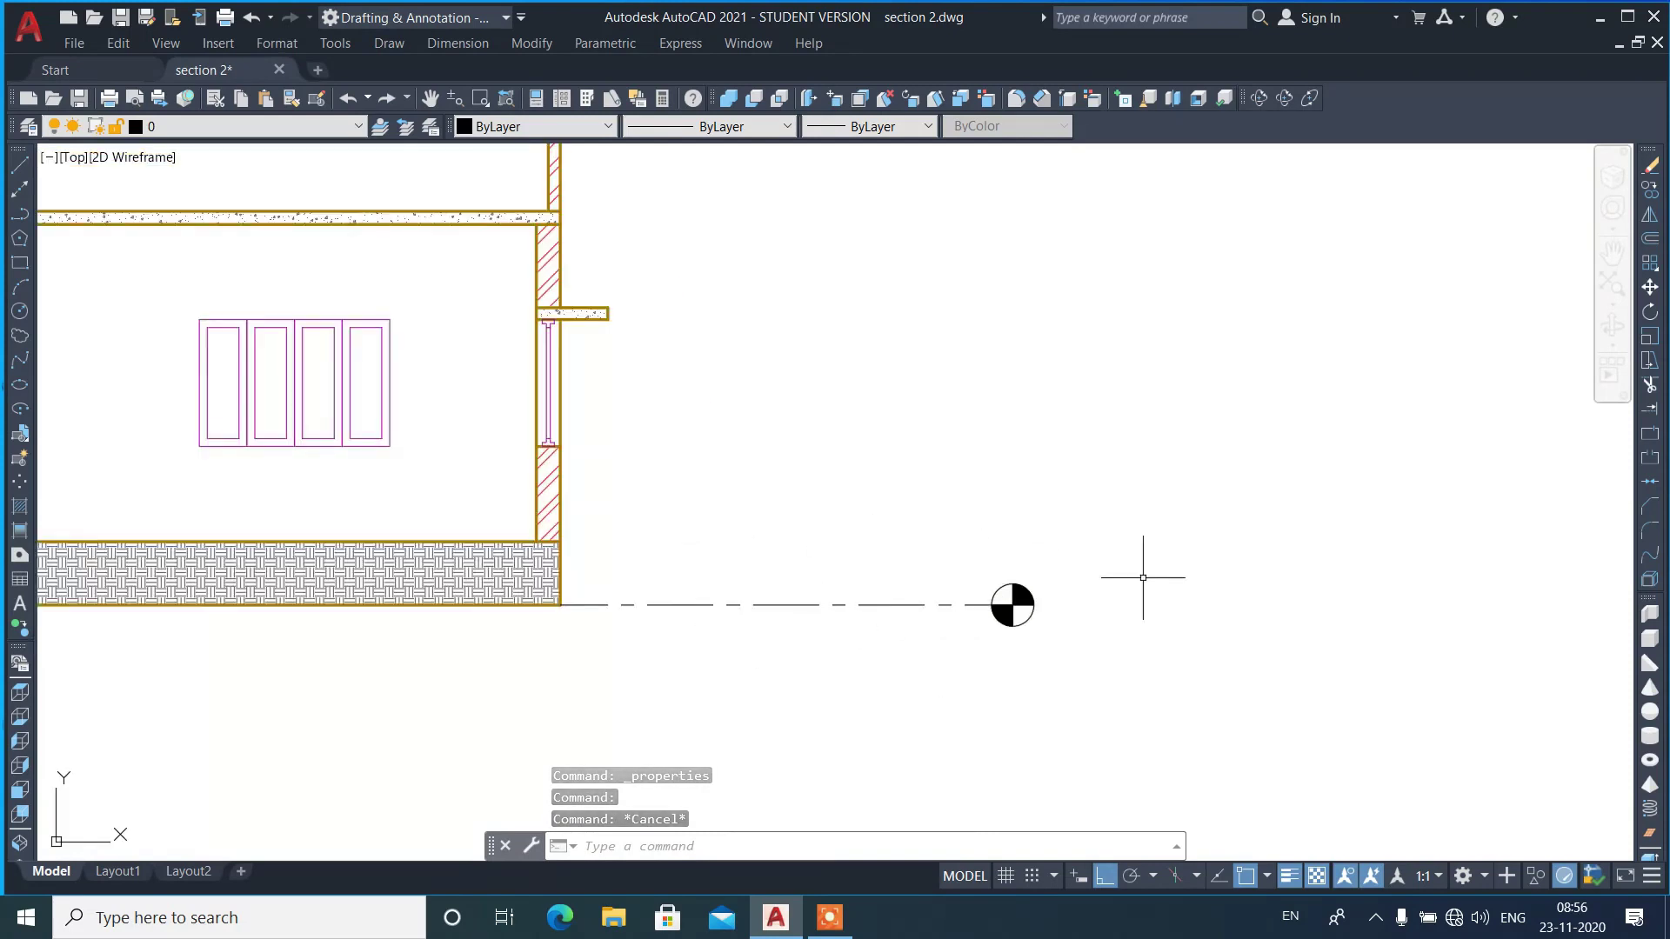
pyautogui.scroll(-2, 1260, 548)
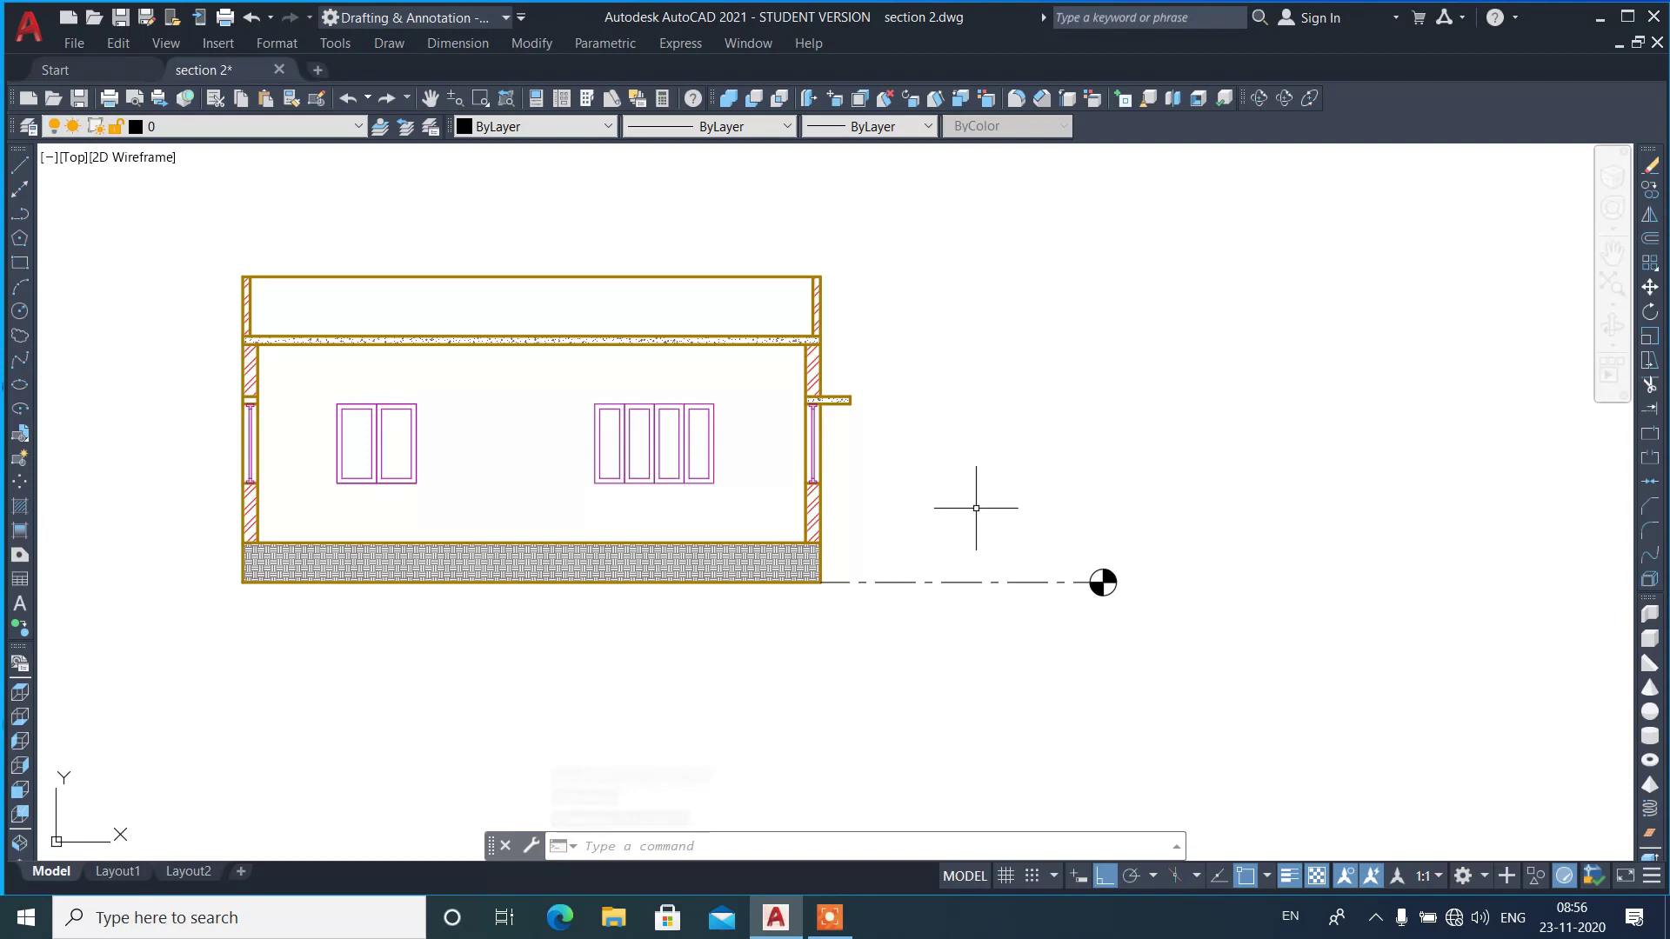
pyautogui.scroll(2, 976, 507)
# - Draw a multiline text box above the level line with 7-inch text height
pyautogui.write('m')
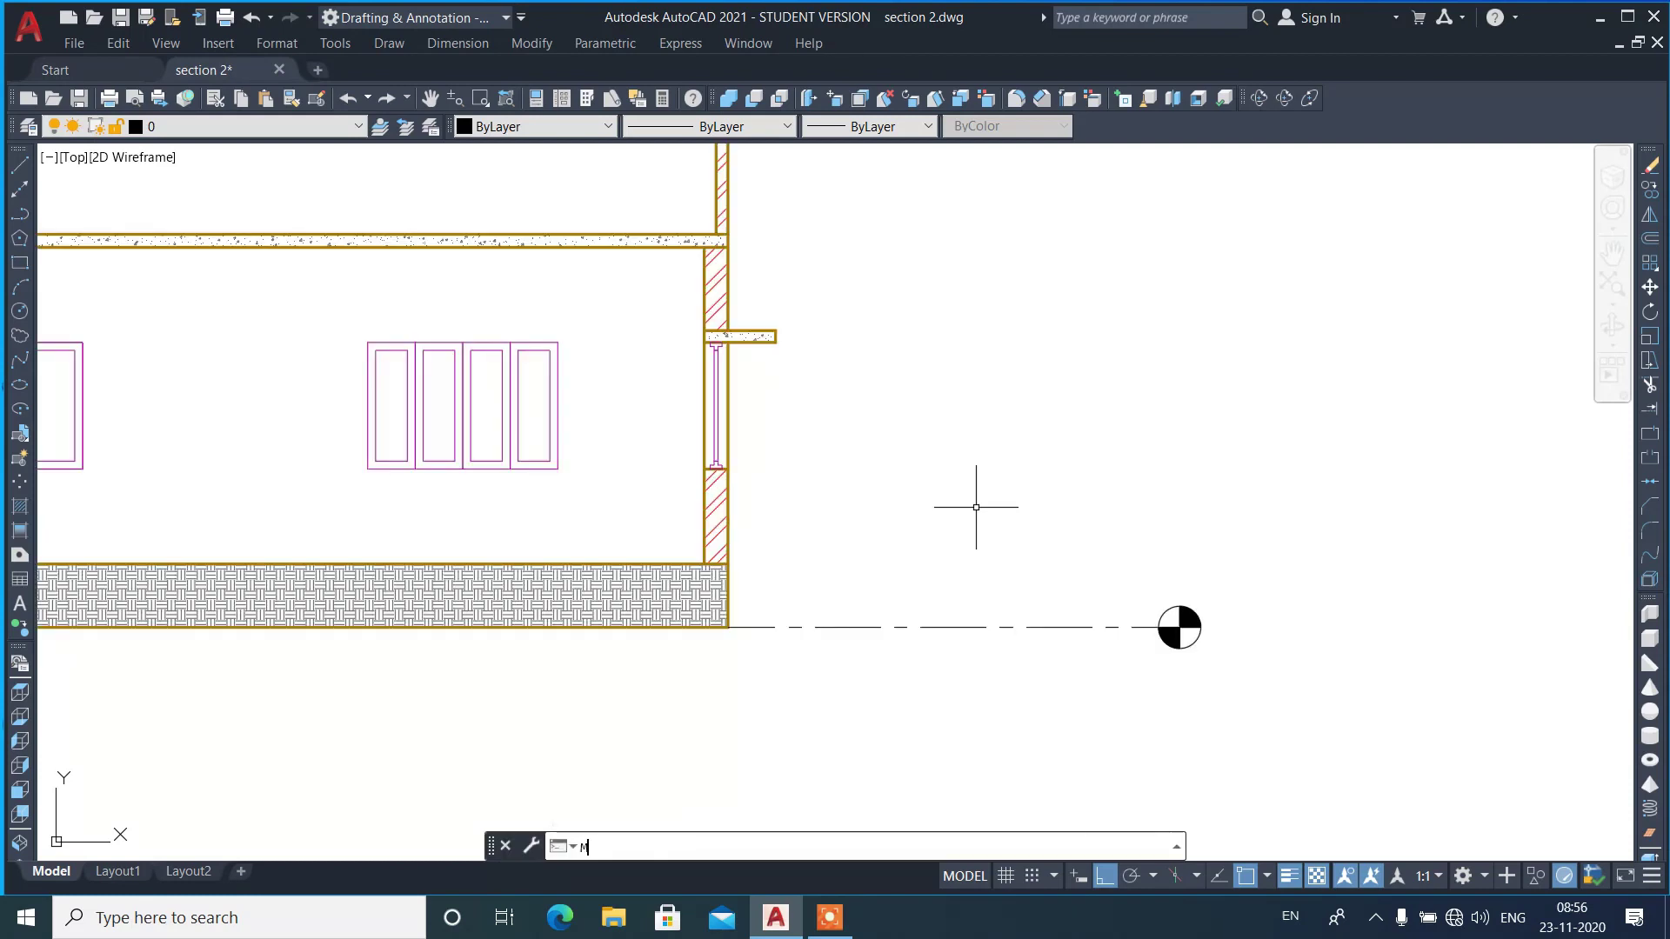
pyautogui.write('t')
pyautogui.press('Return')
pyautogui.click(996, 565)
pyautogui.click(1236, 699)
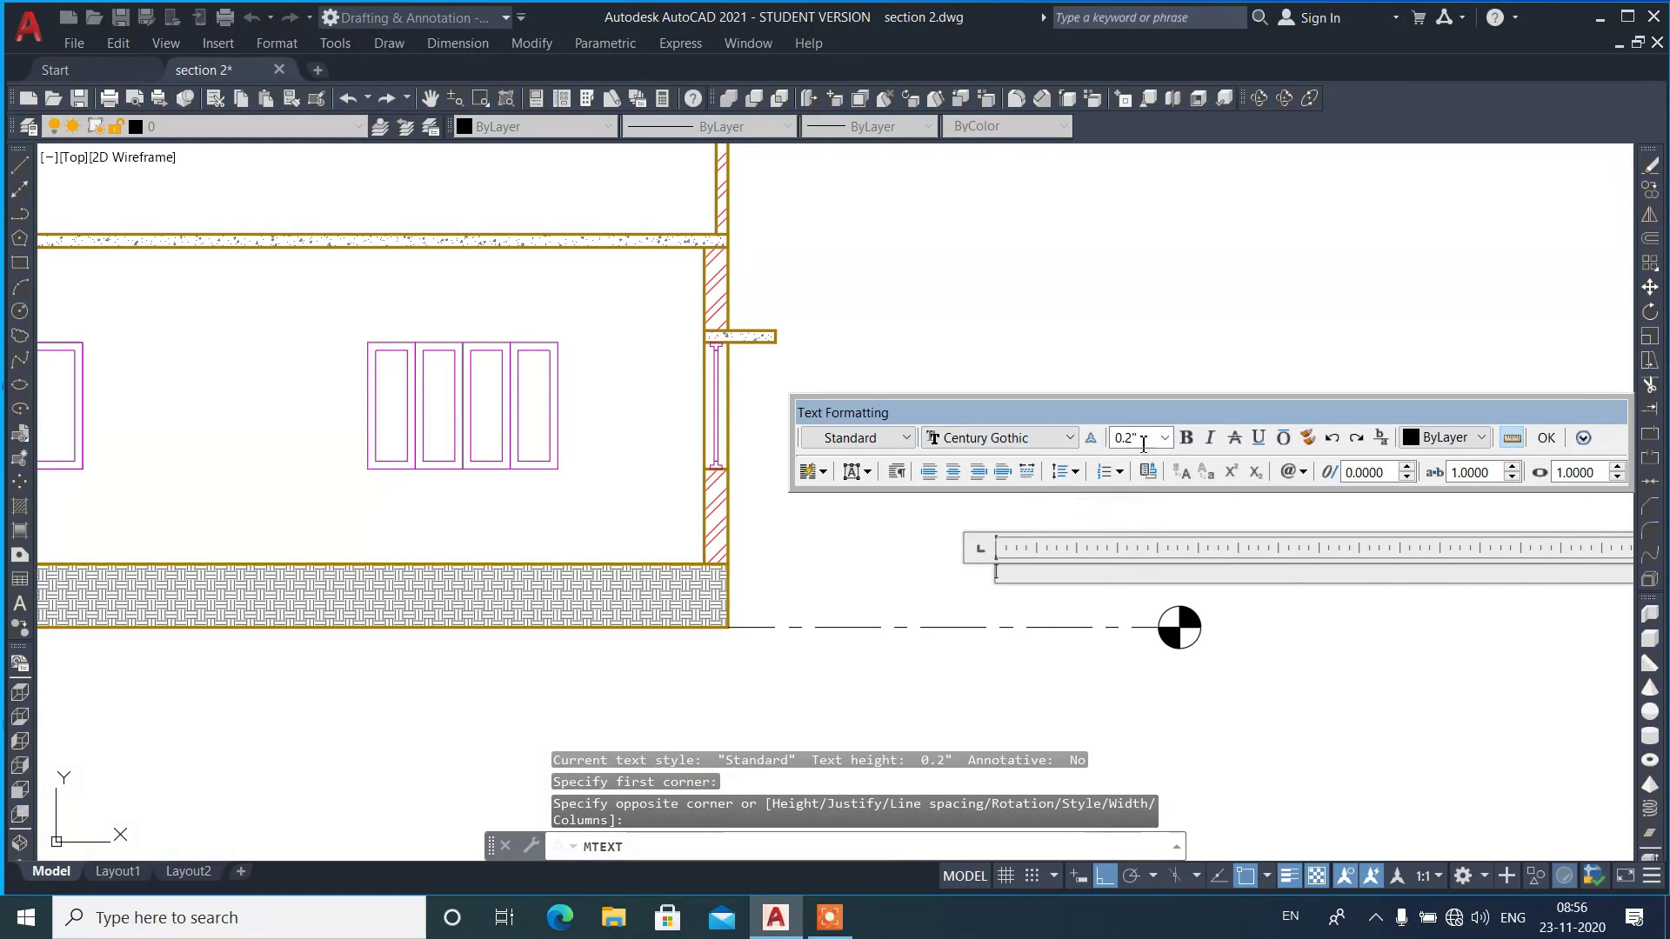
pyautogui.write('7')
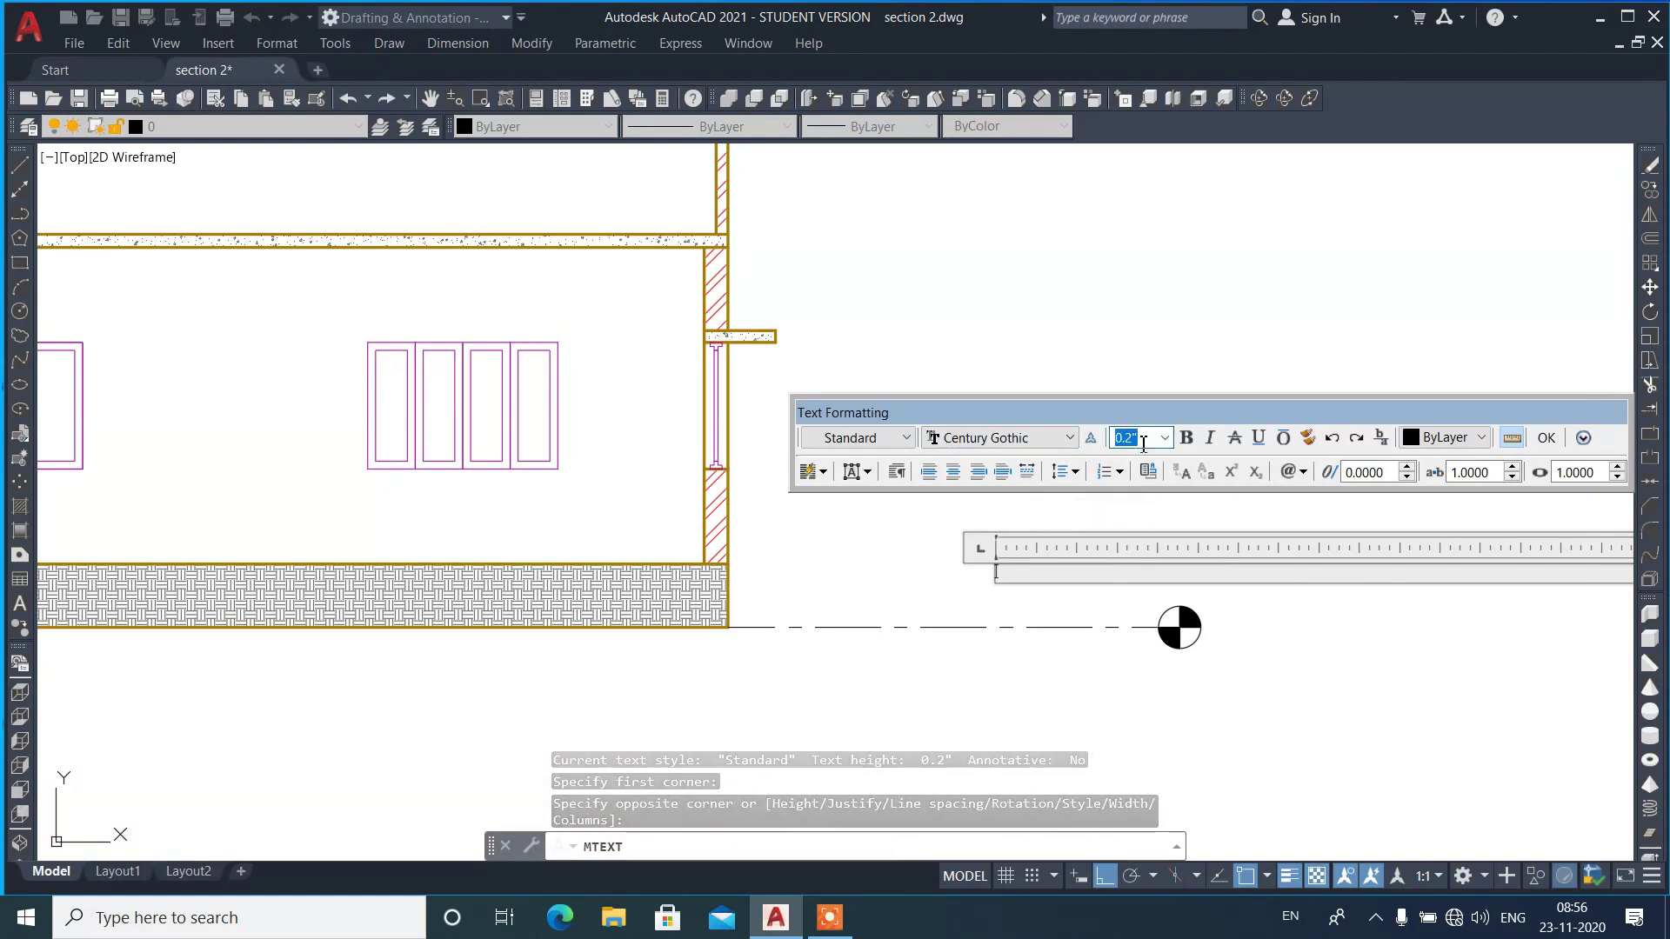
pyautogui.press('Return')
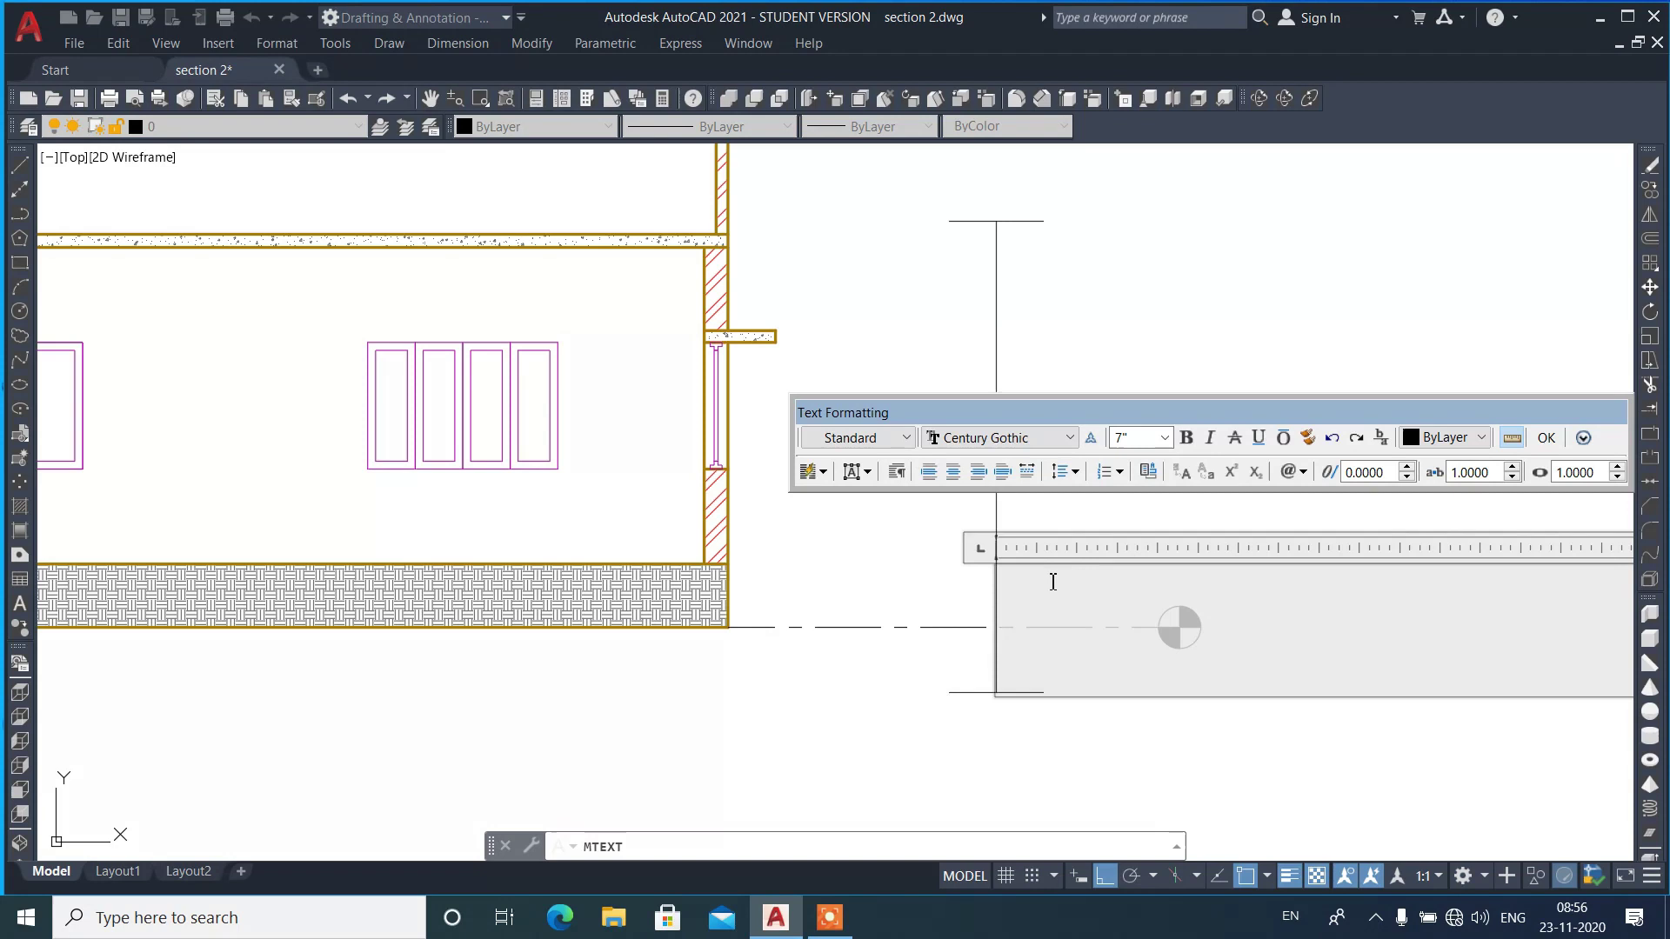
# - Enter the two-line label 'Ground Level' over 0'0" and place it
pyautogui.write('aR')
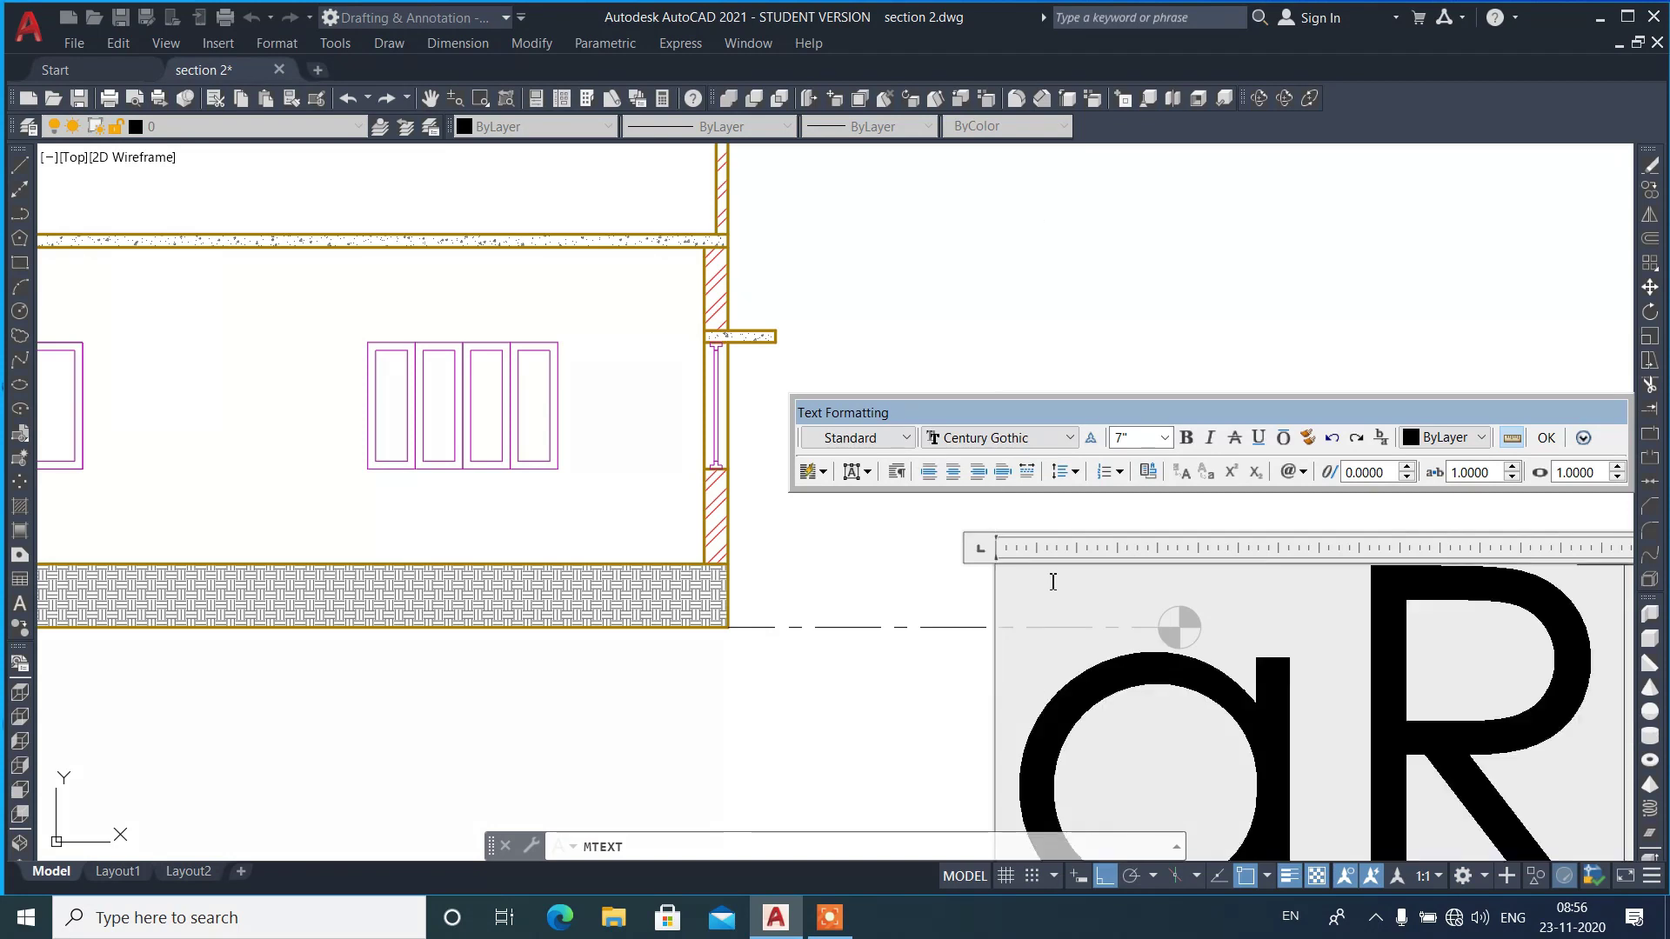
pyautogui.press('BackSpace')
pyautogui.press('BackSpace')
pyautogui.write('G')
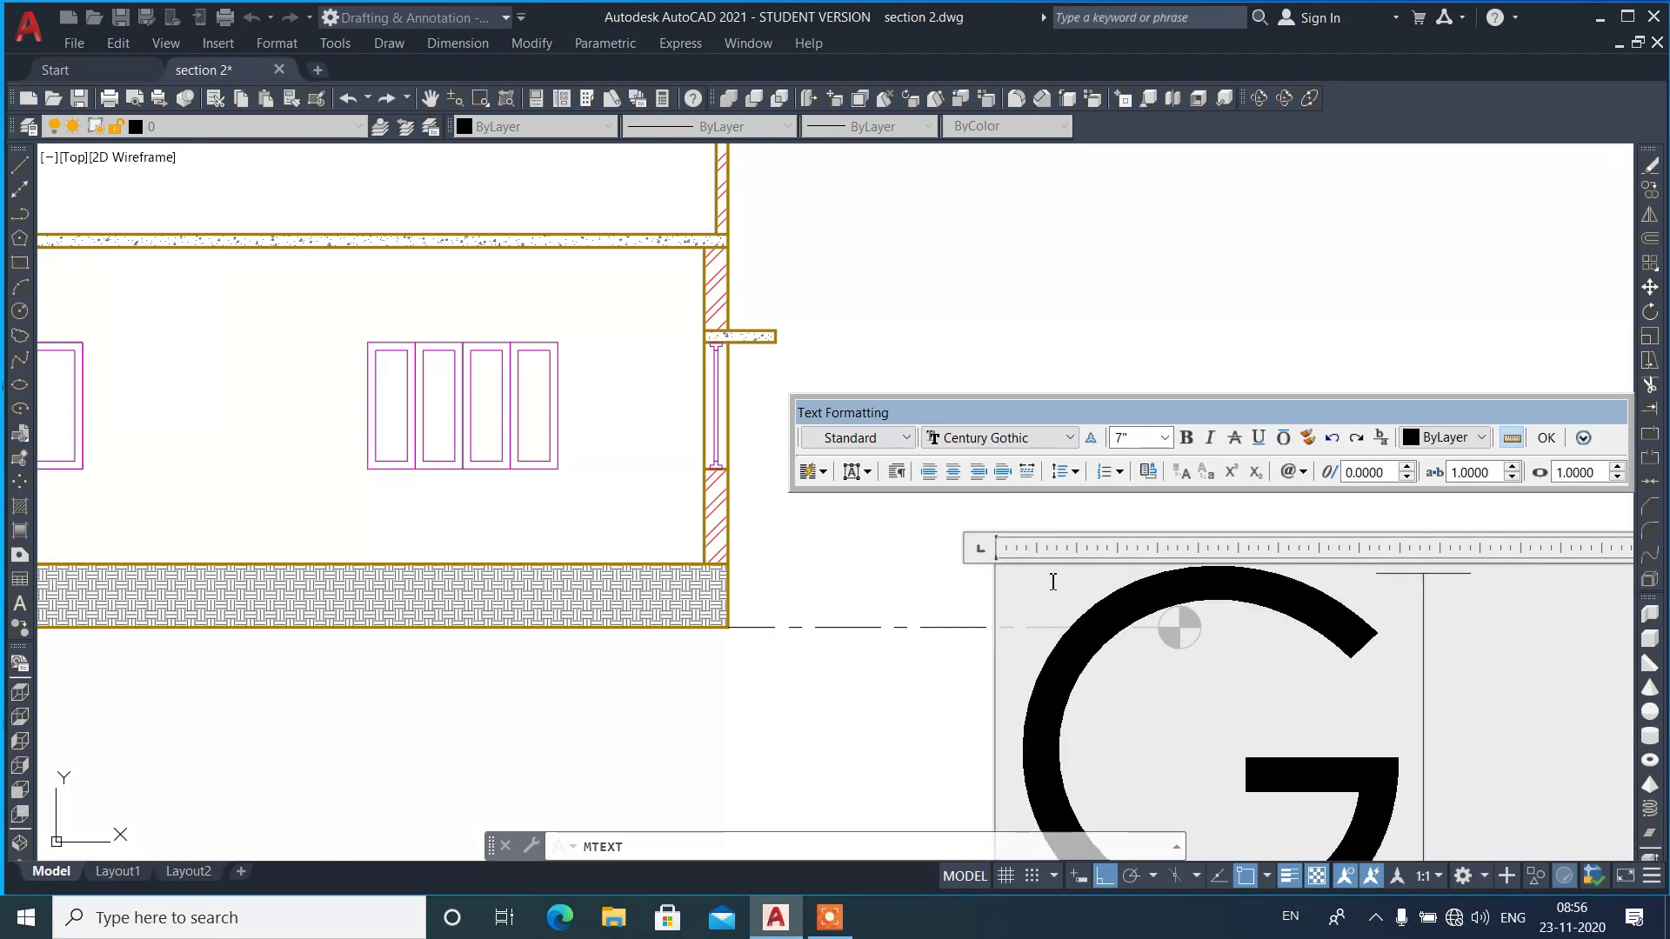
pyautogui.write('round ')
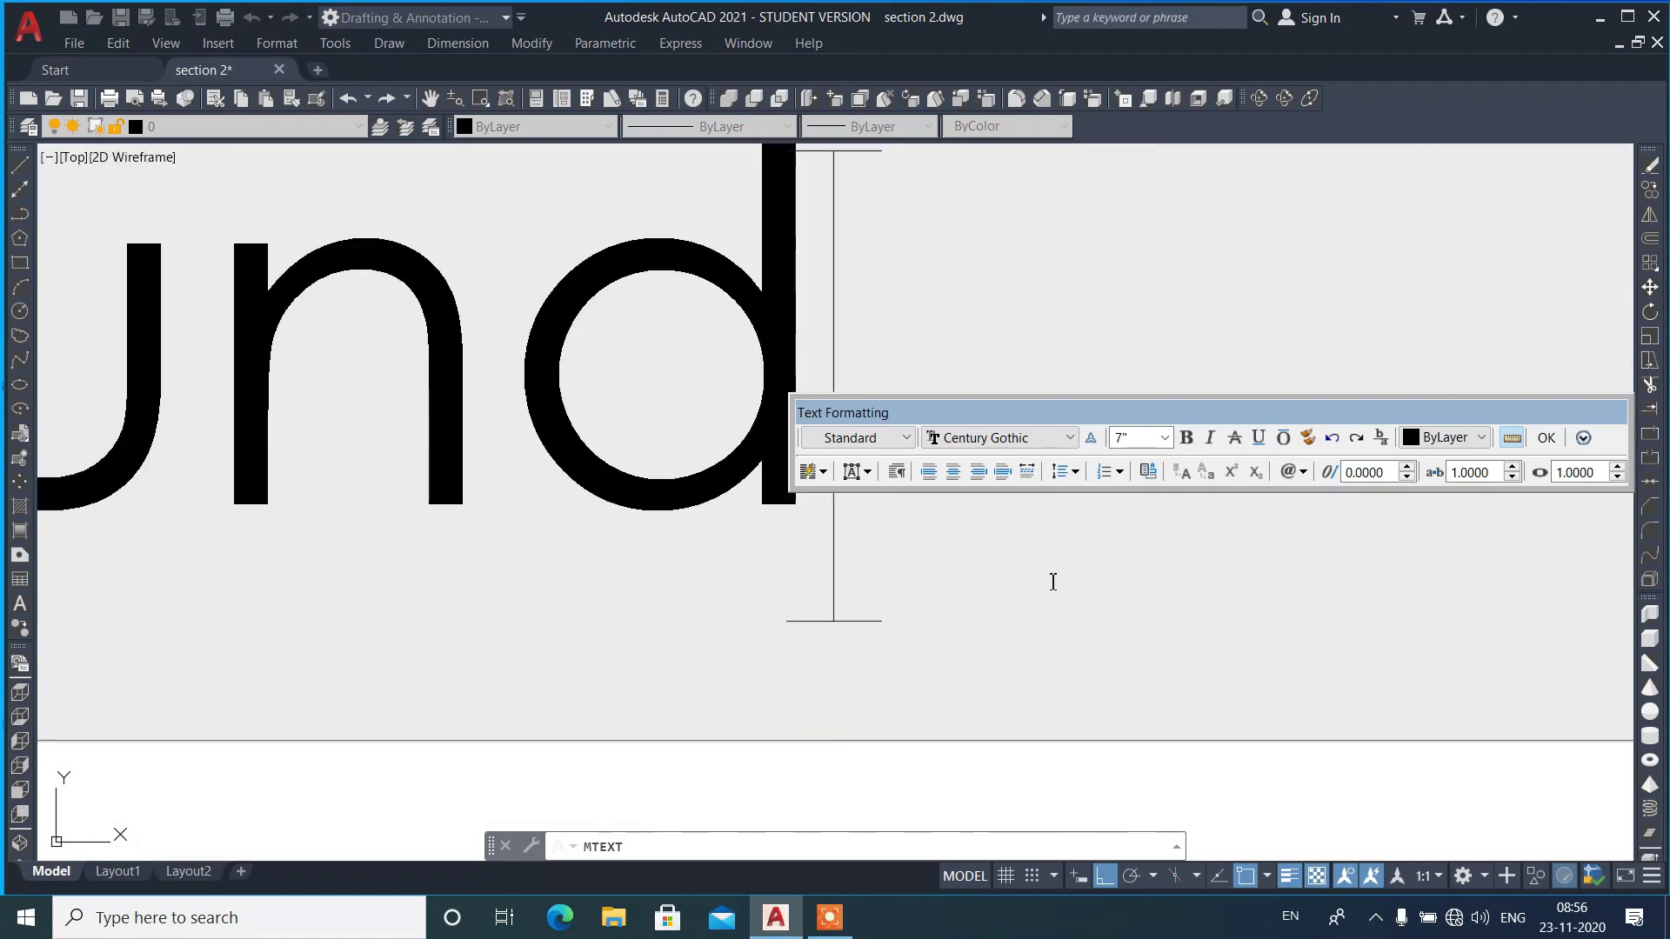
pyautogui.write('Level')
pyautogui.press('Return')
pyautogui.write('0')
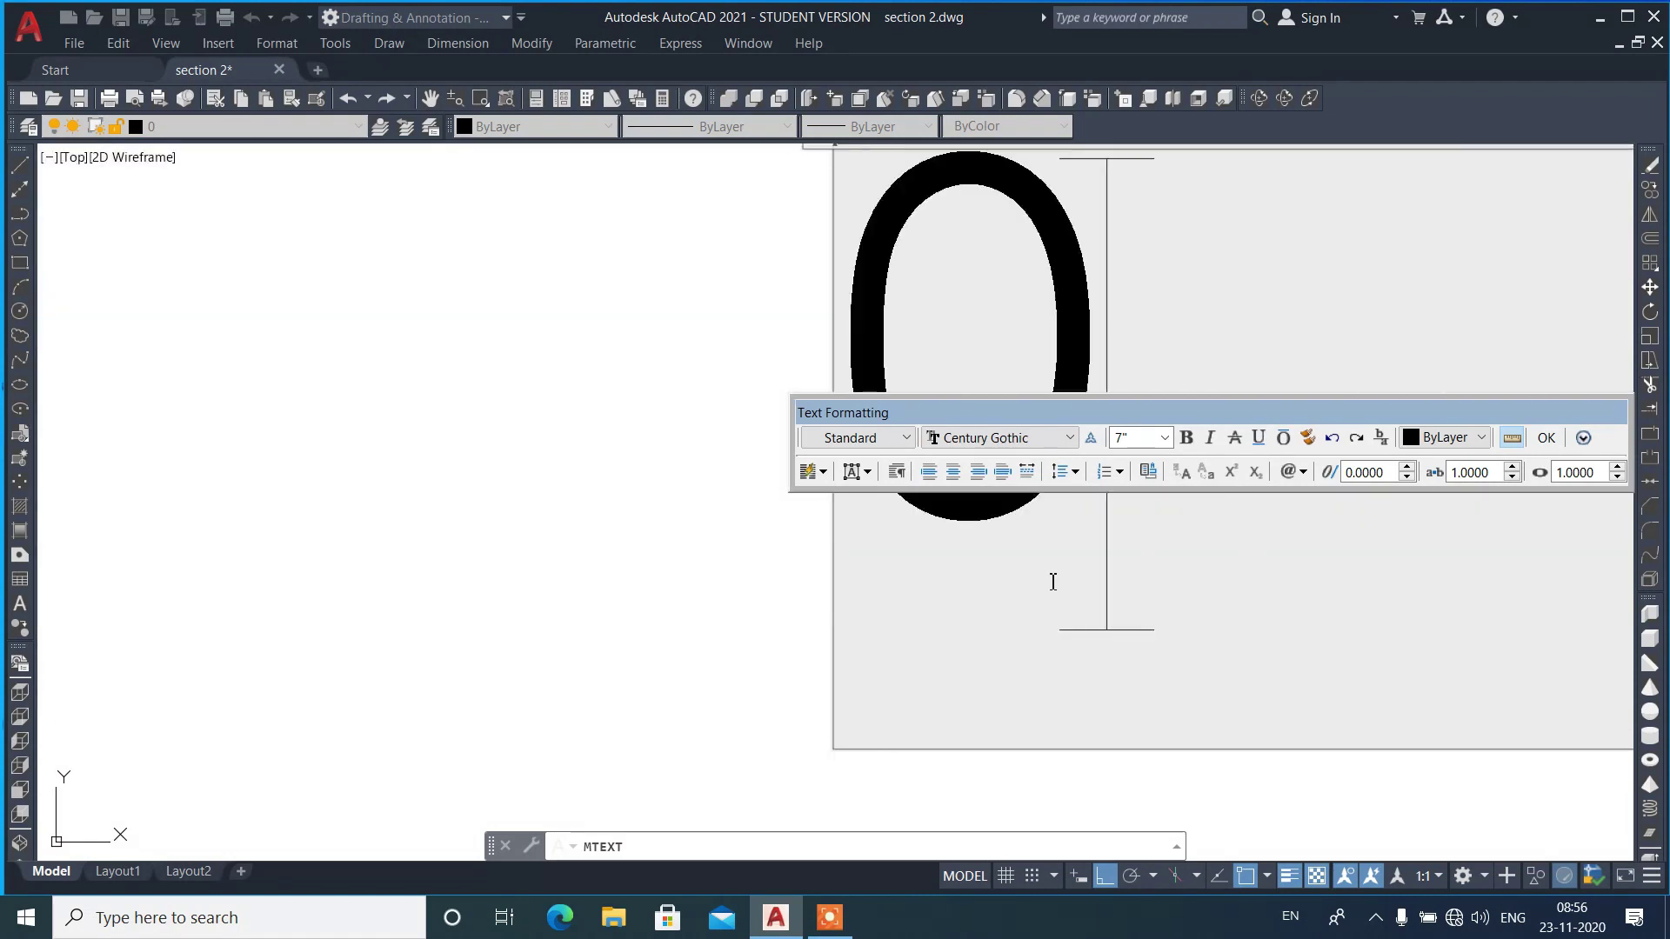
pyautogui.write('\'0"')
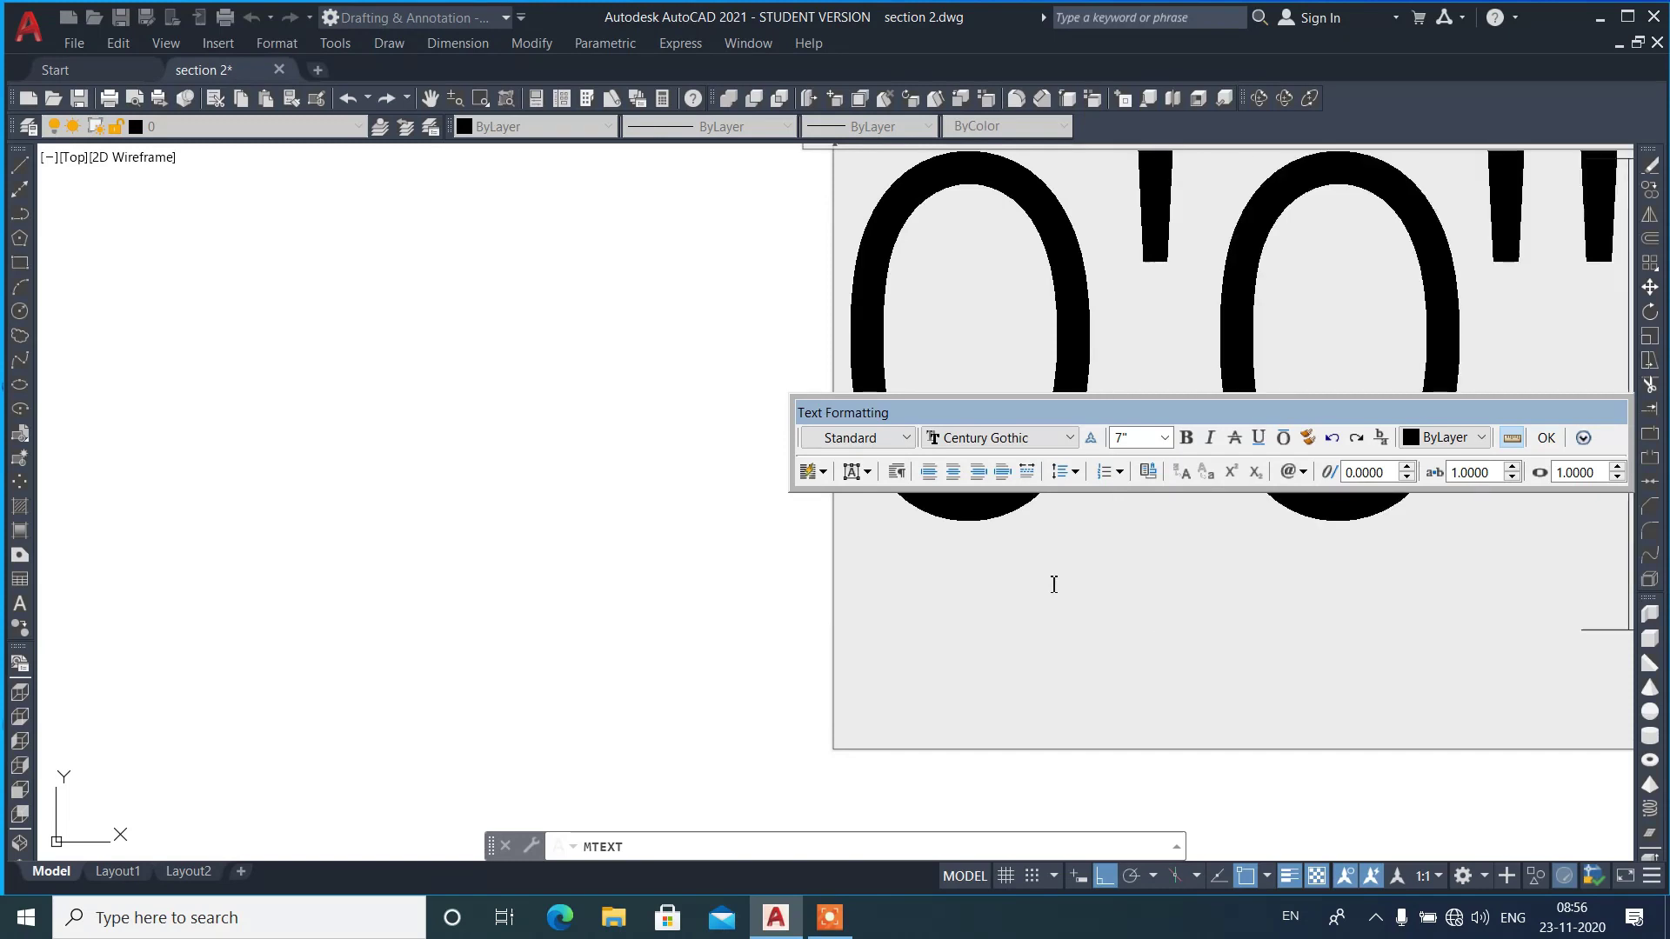
pyautogui.click(1546, 437)
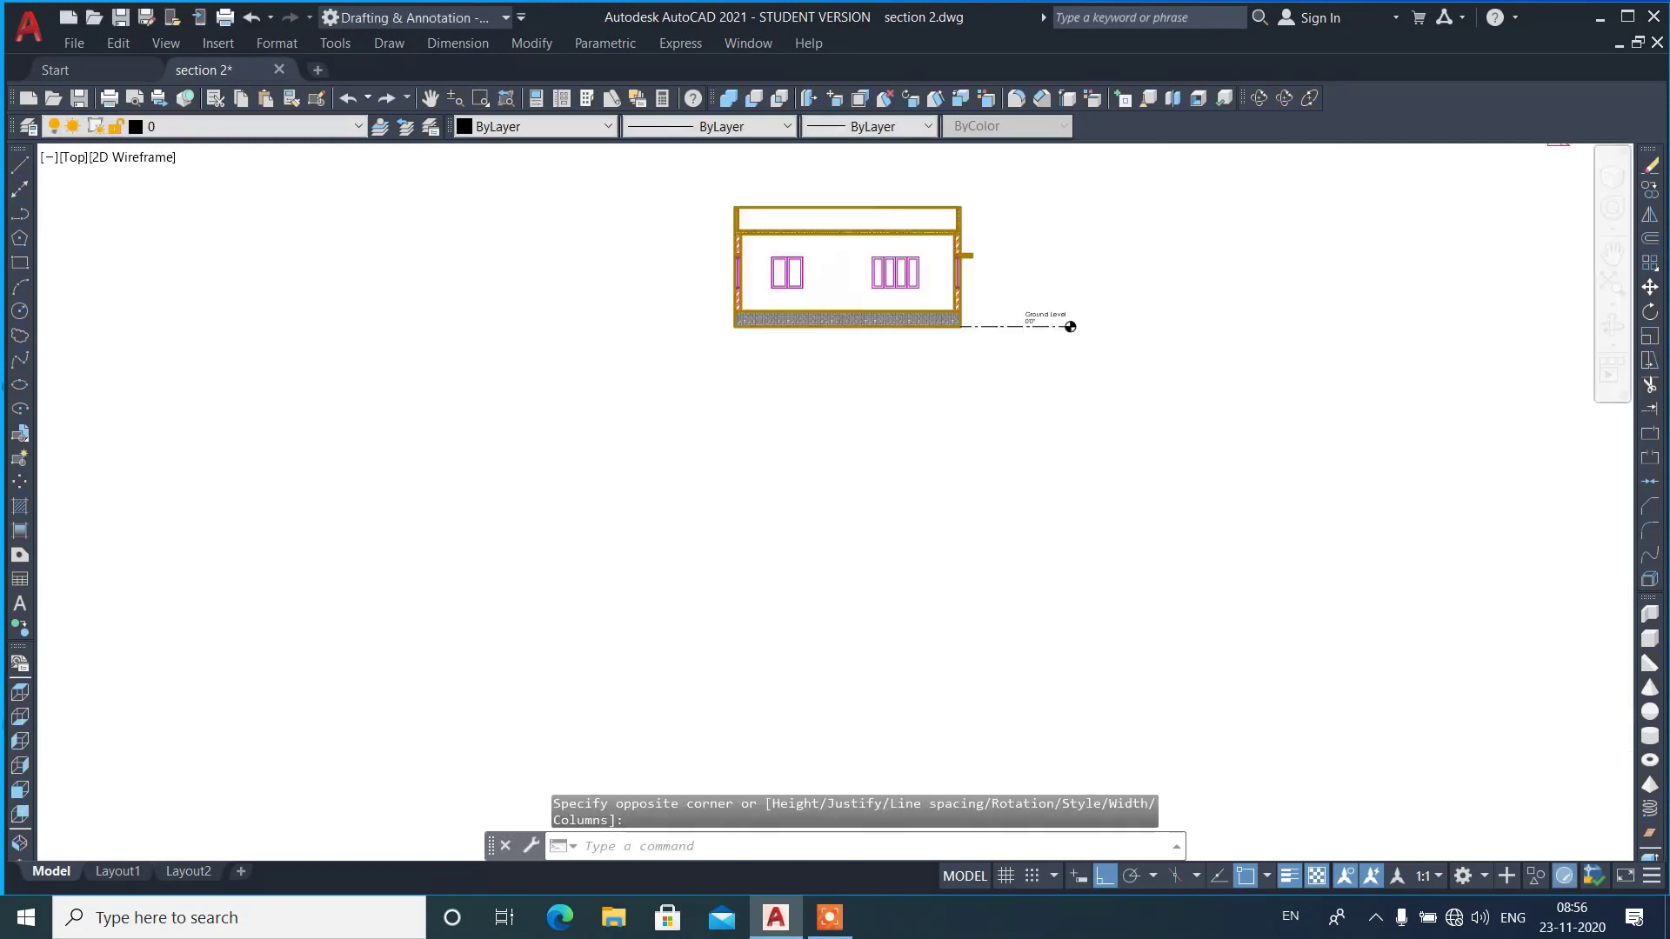
pyautogui.scroll(5, 1070, 392)
# - Right-align the Ground Level 0'0" label text
pyautogui.click(1008, 430)
pyautogui.click(957, 355)
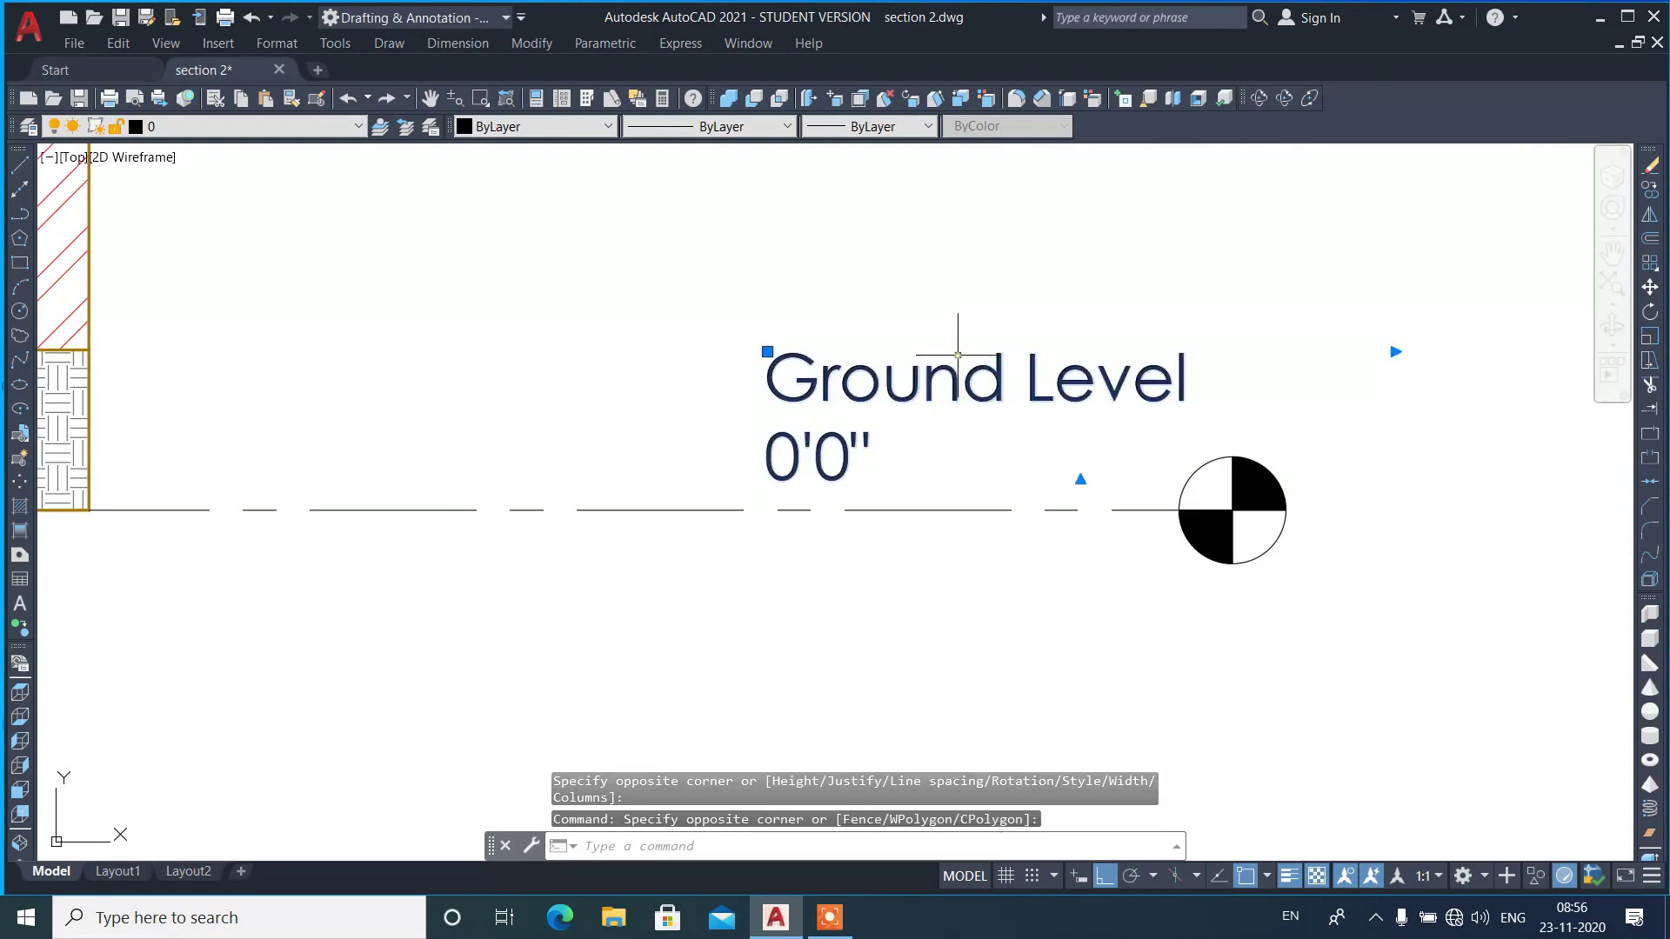
pyautogui.doubleClick(921, 400)
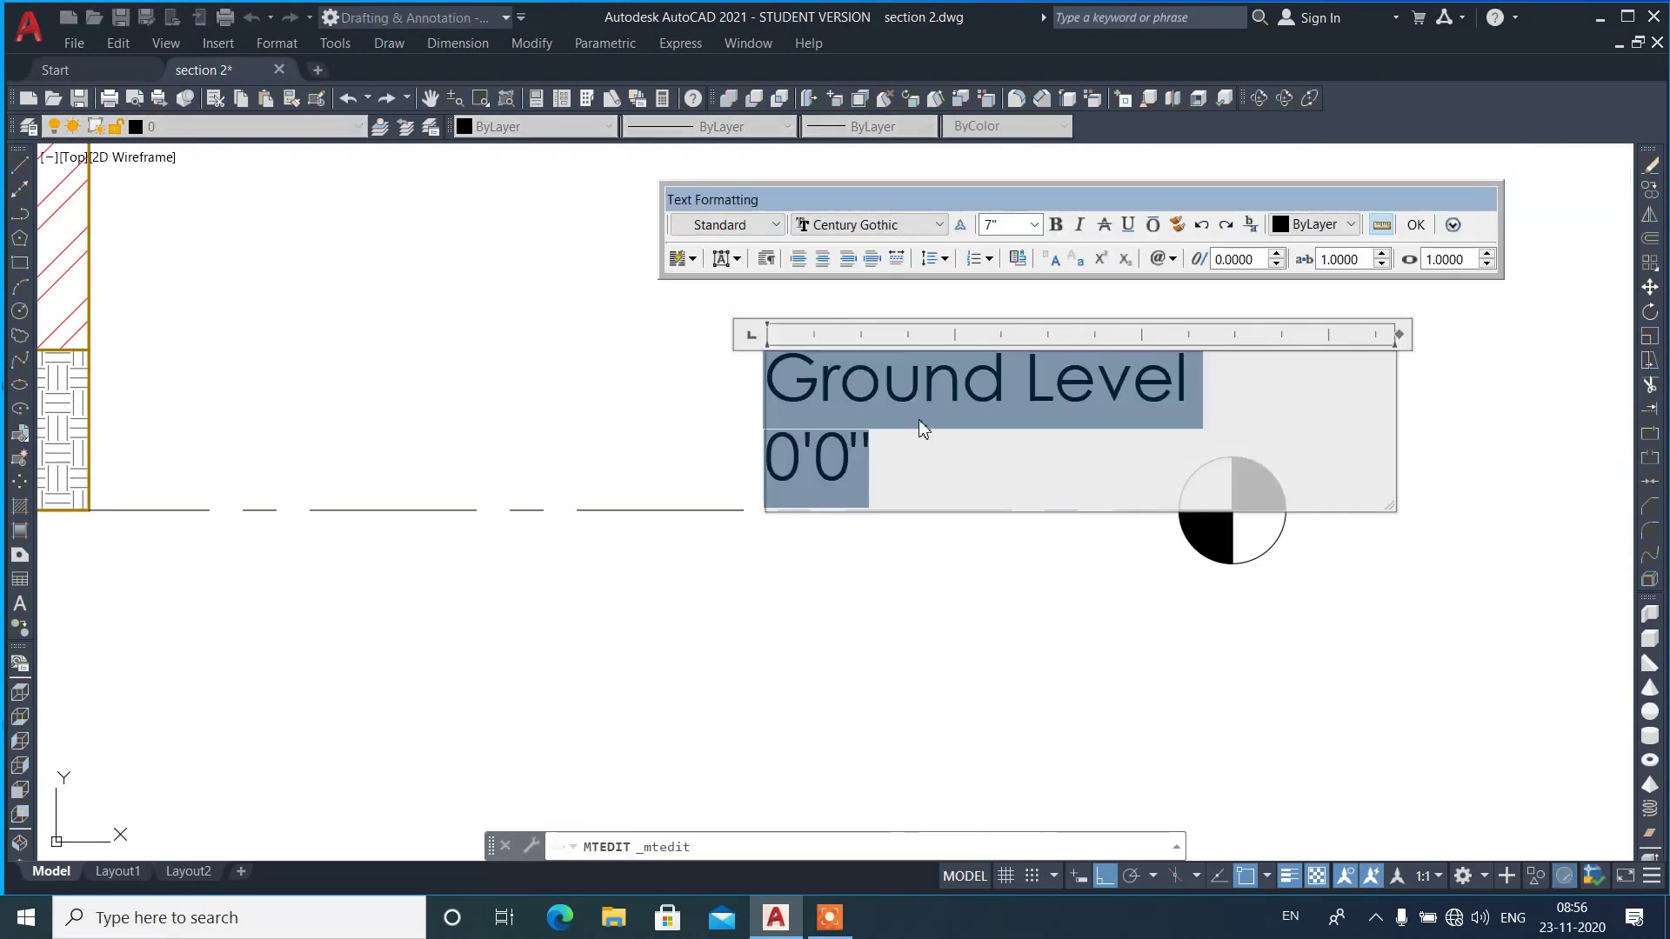
pyautogui.click(848, 264)
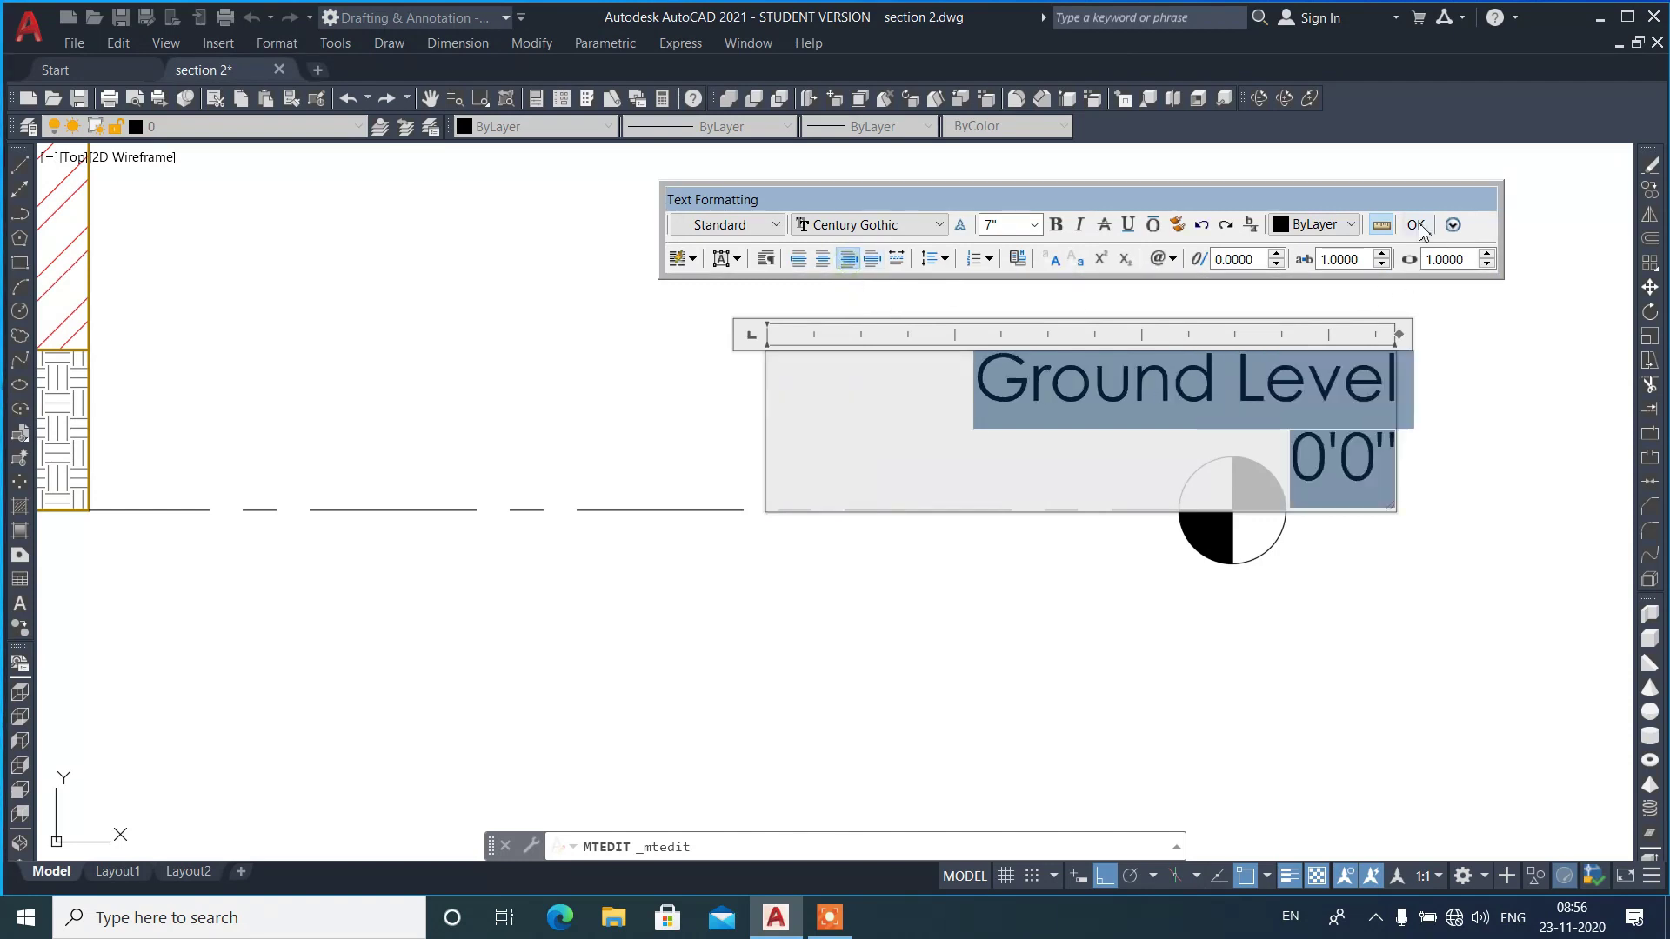
pyautogui.click(1419, 226)
# - Move the label left of the level symbol and lower it onto the level line
pyautogui.click(1181, 421)
pyautogui.click(1101, 340)
pyautogui.write('m')
pyautogui.press('Return')
pyautogui.click(1374, 520)
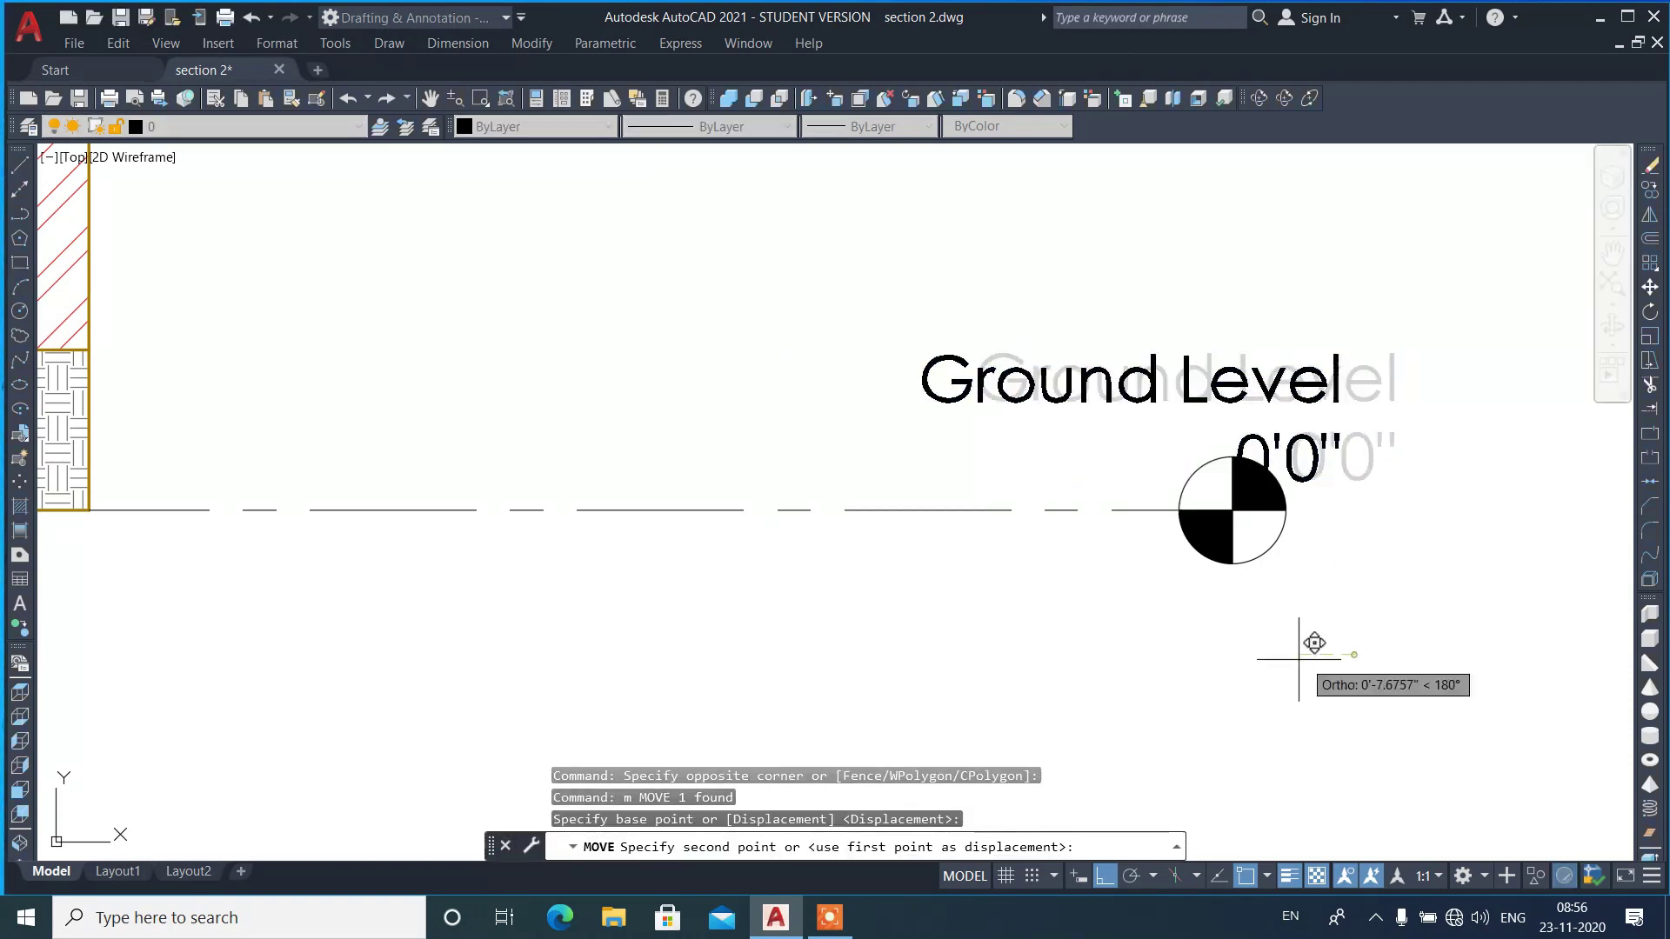
pyautogui.click(1182, 590)
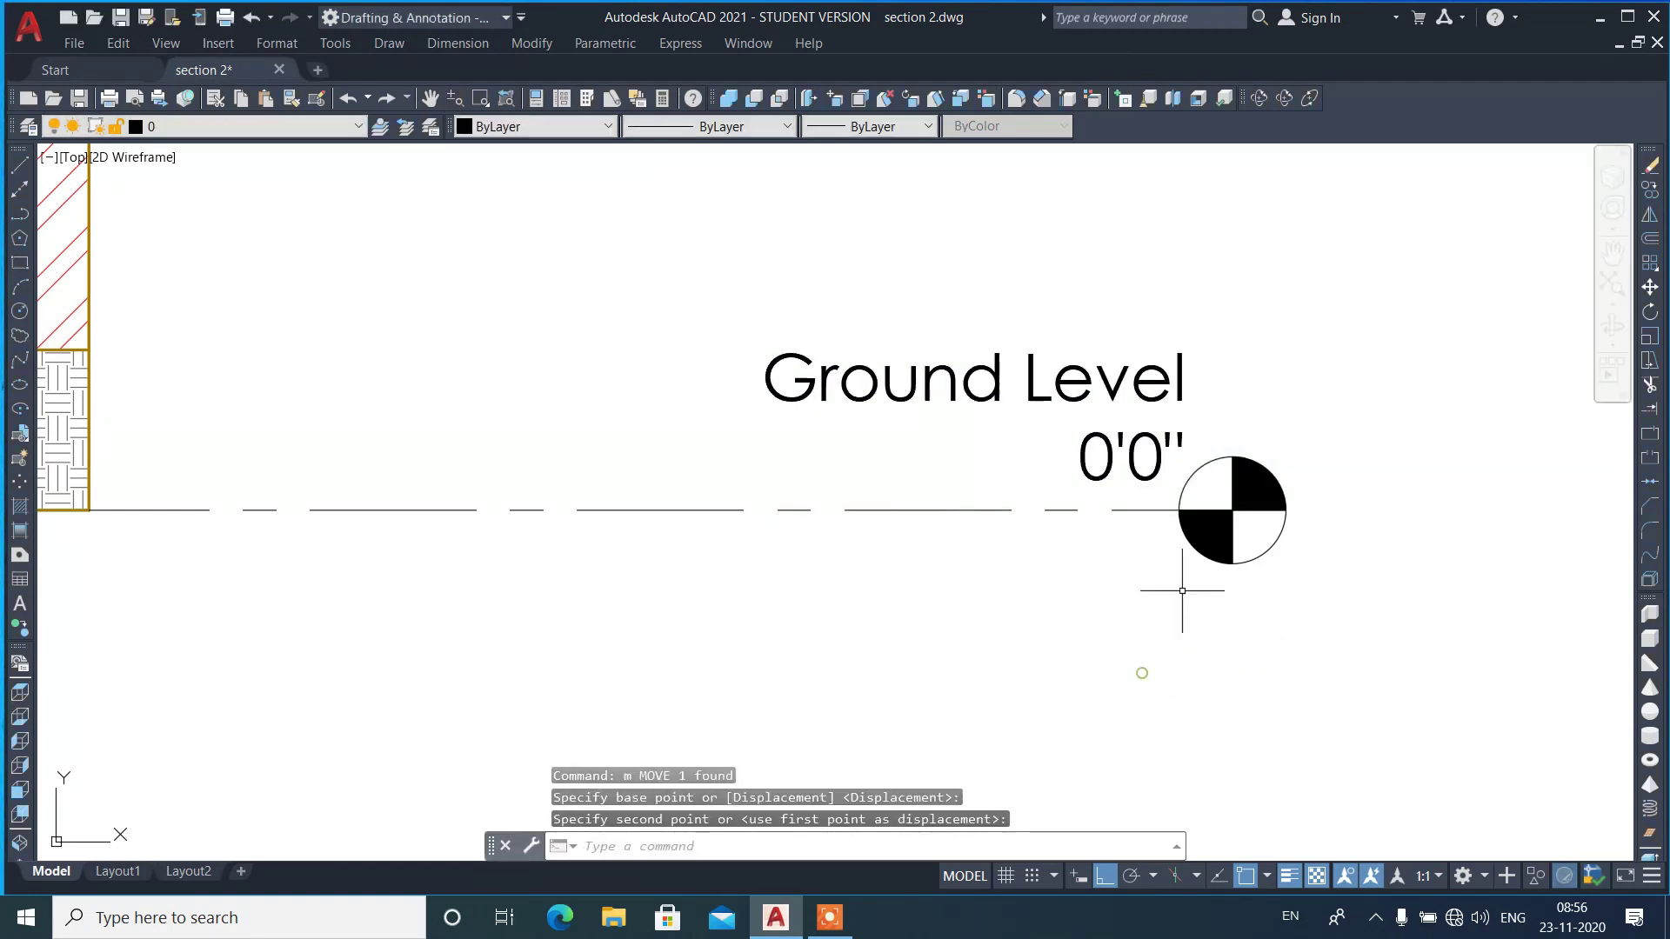
pyautogui.click(1230, 403)
pyautogui.click(1166, 343)
pyautogui.write('m')
pyautogui.press('Return')
pyautogui.click(1391, 442)
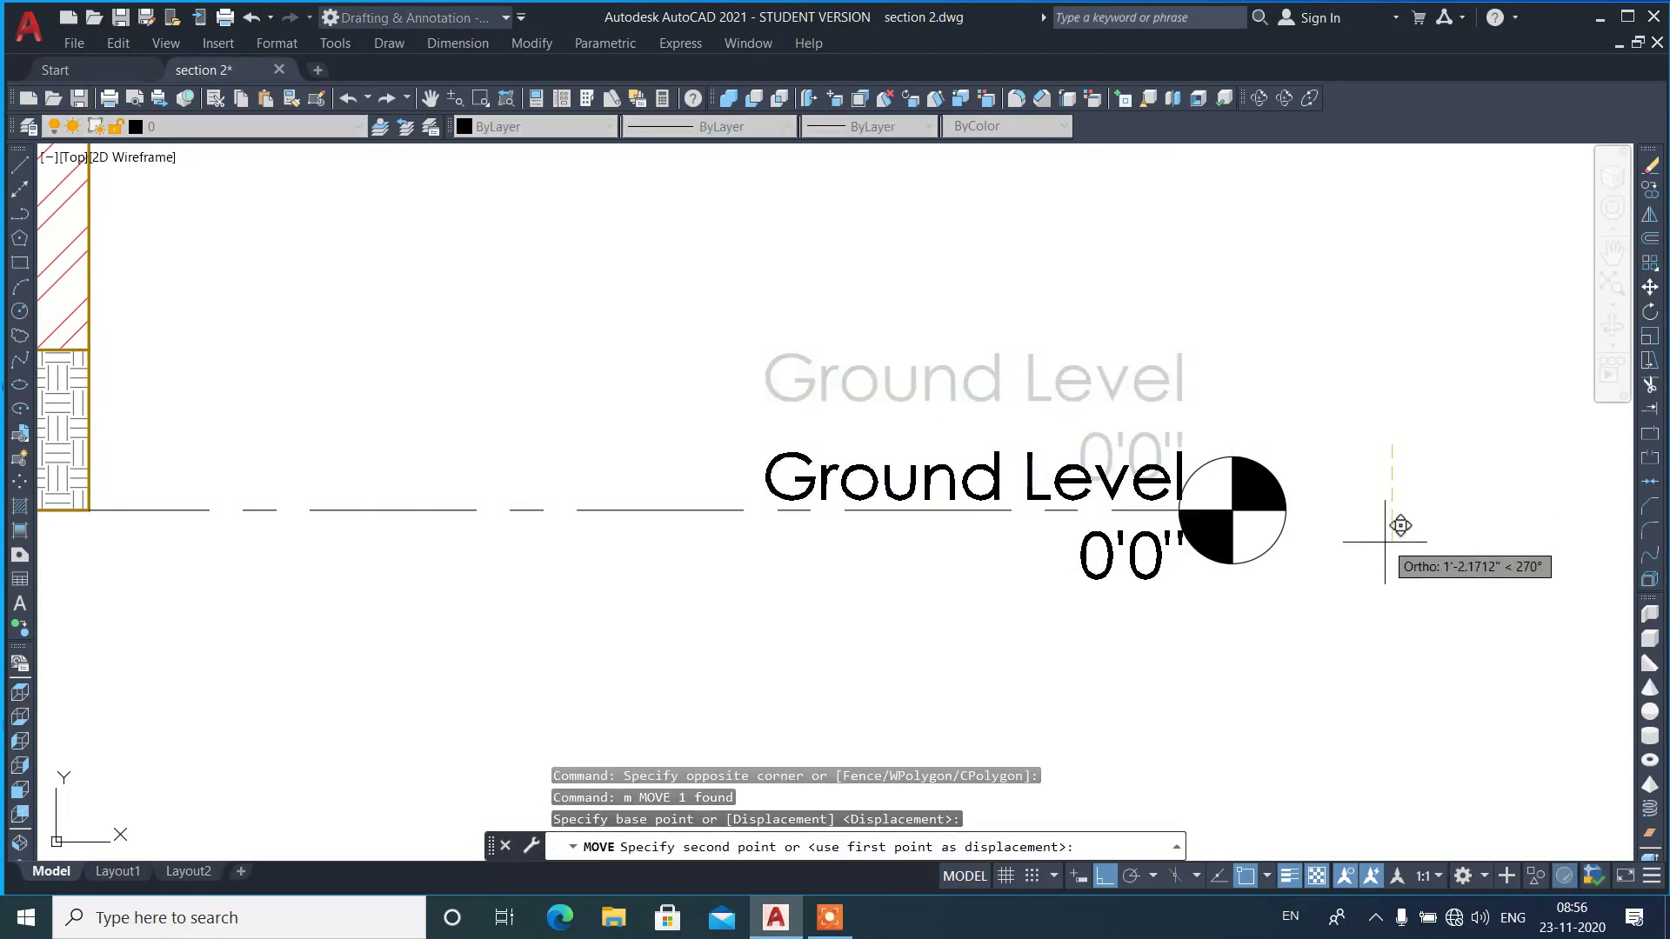
pyautogui.click(1393, 522)
# - Nudge the label once more into its final position beside the marker
pyautogui.click(1169, 498)
pyautogui.write('m')
pyautogui.press('Return')
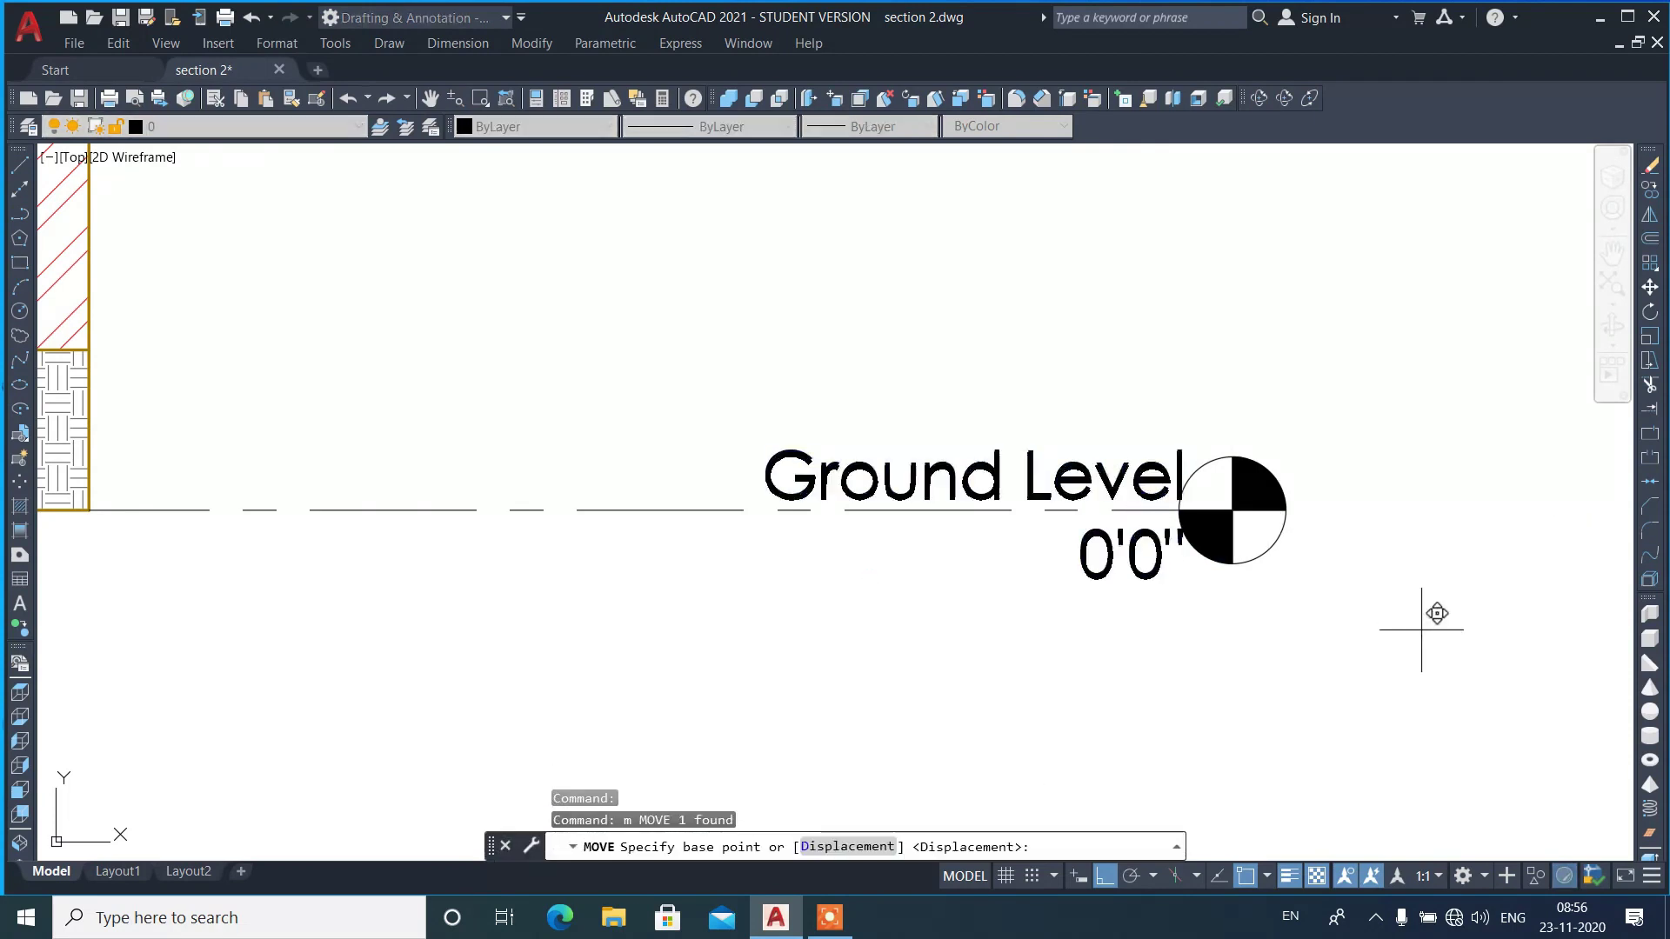
pyautogui.click(1429, 608)
pyautogui.scroll(-2, 1400, 618)
pyautogui.click(1391, 652)
# - Copy the level marker from the plinth corner to the plinth top and a higher wall level
pyautogui.click(954, 484)
pyautogui.write('cp')
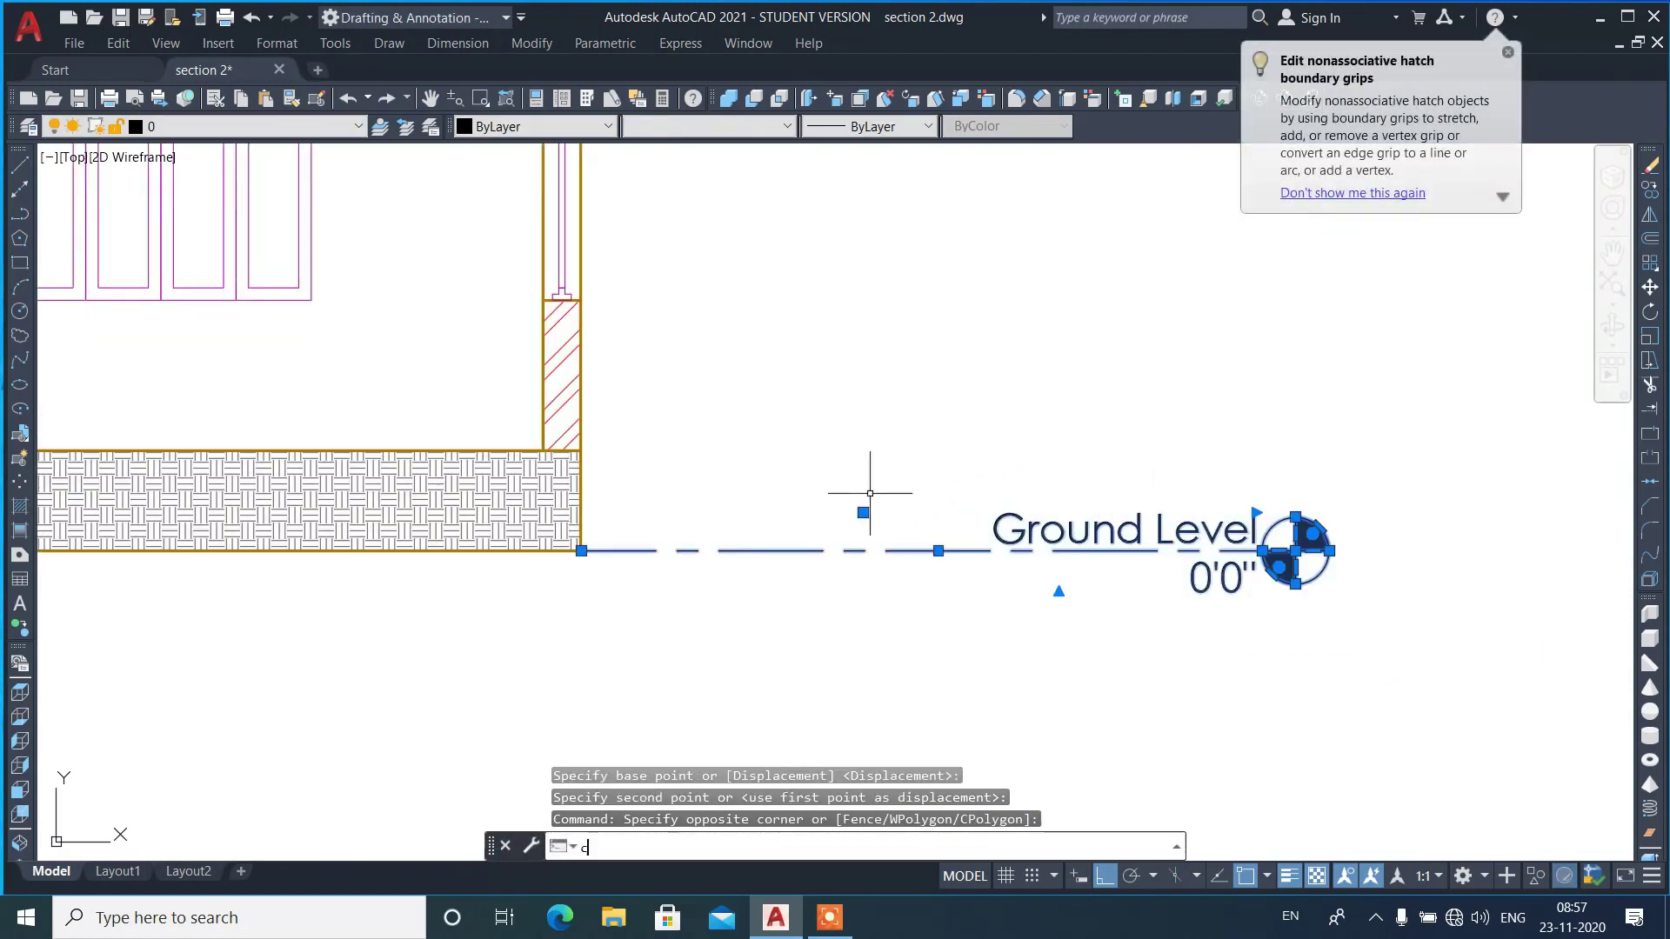
pyautogui.press('Return')
pyautogui.click(581, 550)
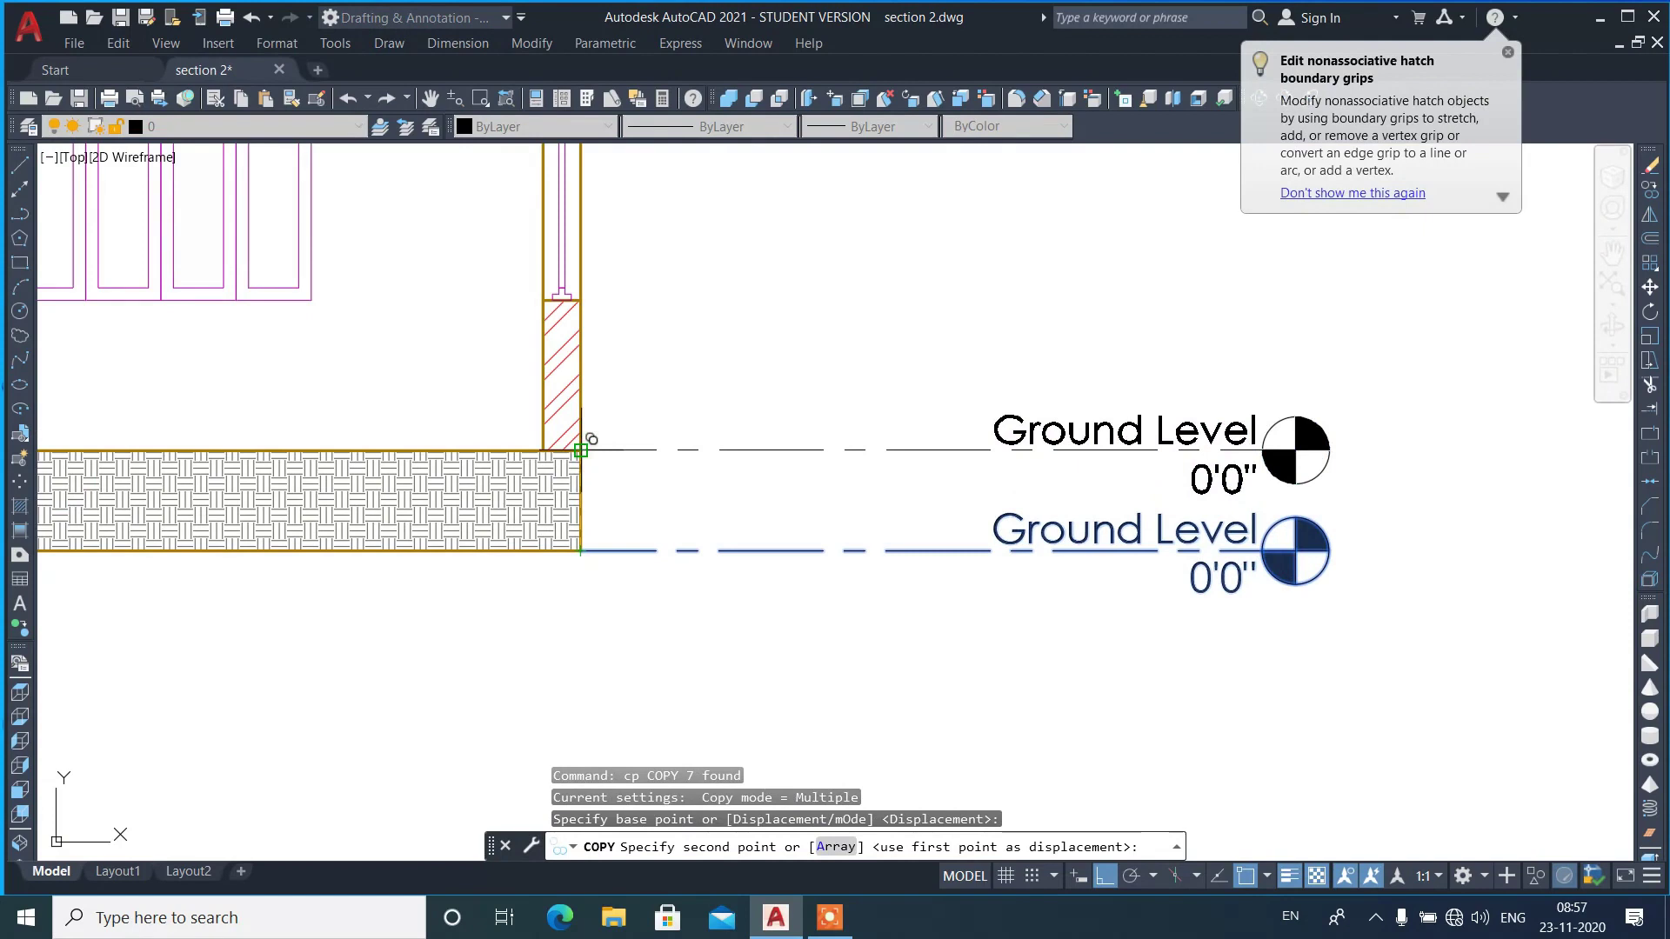
pyautogui.click(580, 451)
pyautogui.click(582, 301)
# - Place further marker copies at the ledge, slab bottom and parapet top levels
pyautogui.scroll(-3, 586, 306)
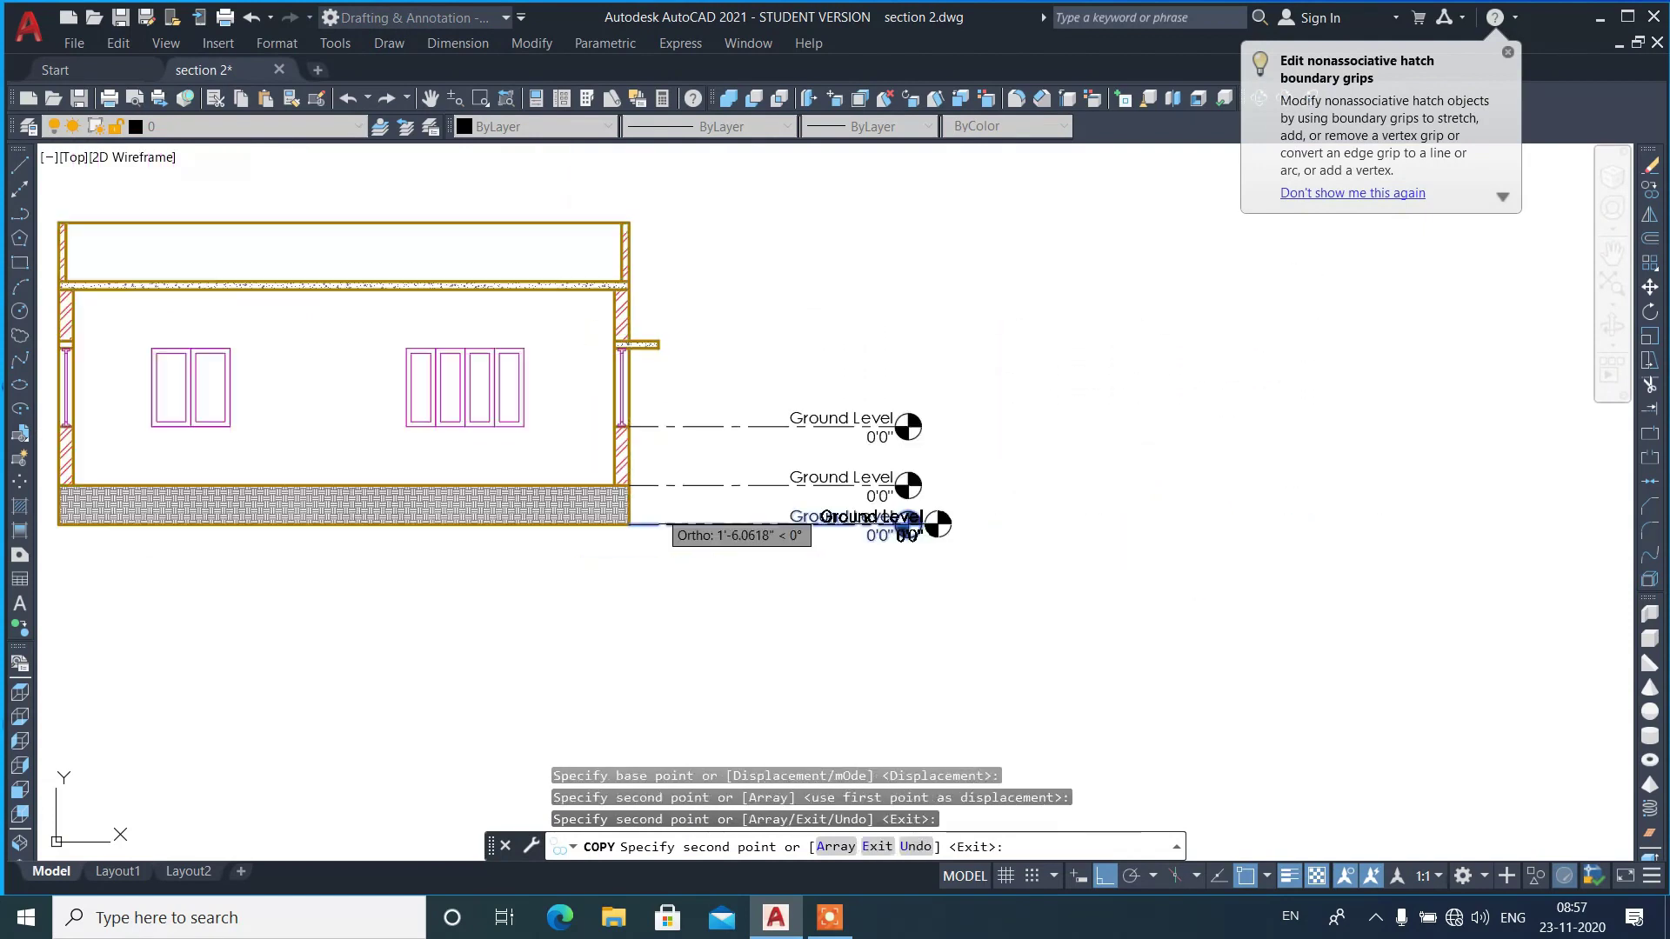
pyautogui.scroll(3, 661, 343)
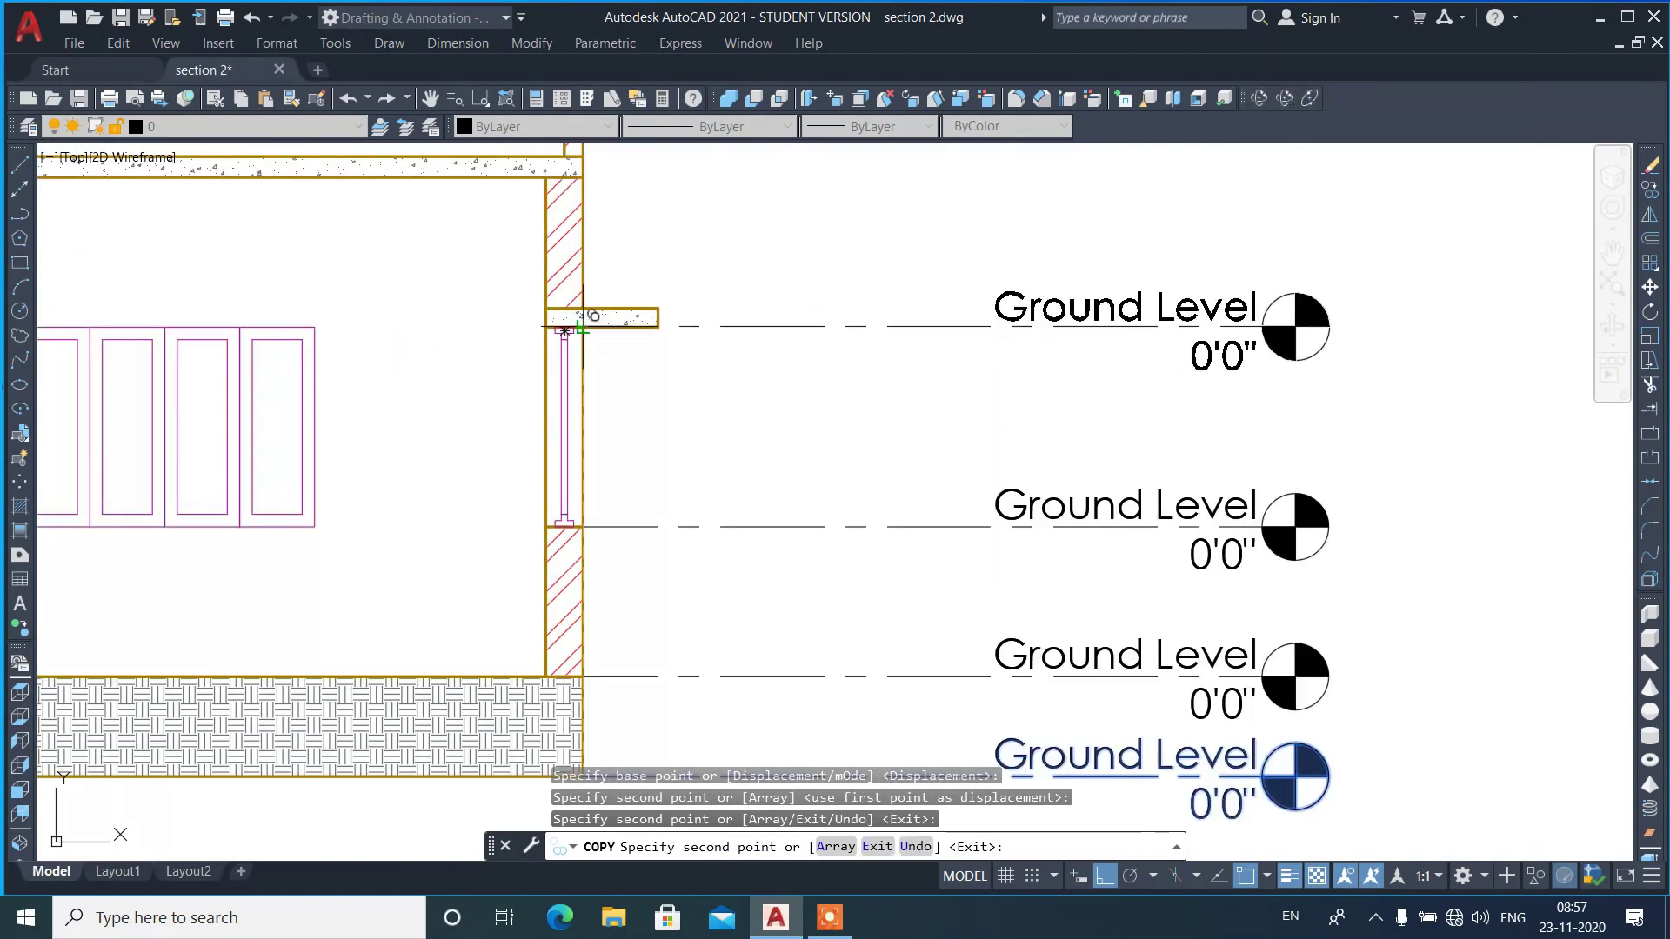
pyautogui.click(581, 327)
pyautogui.click(582, 178)
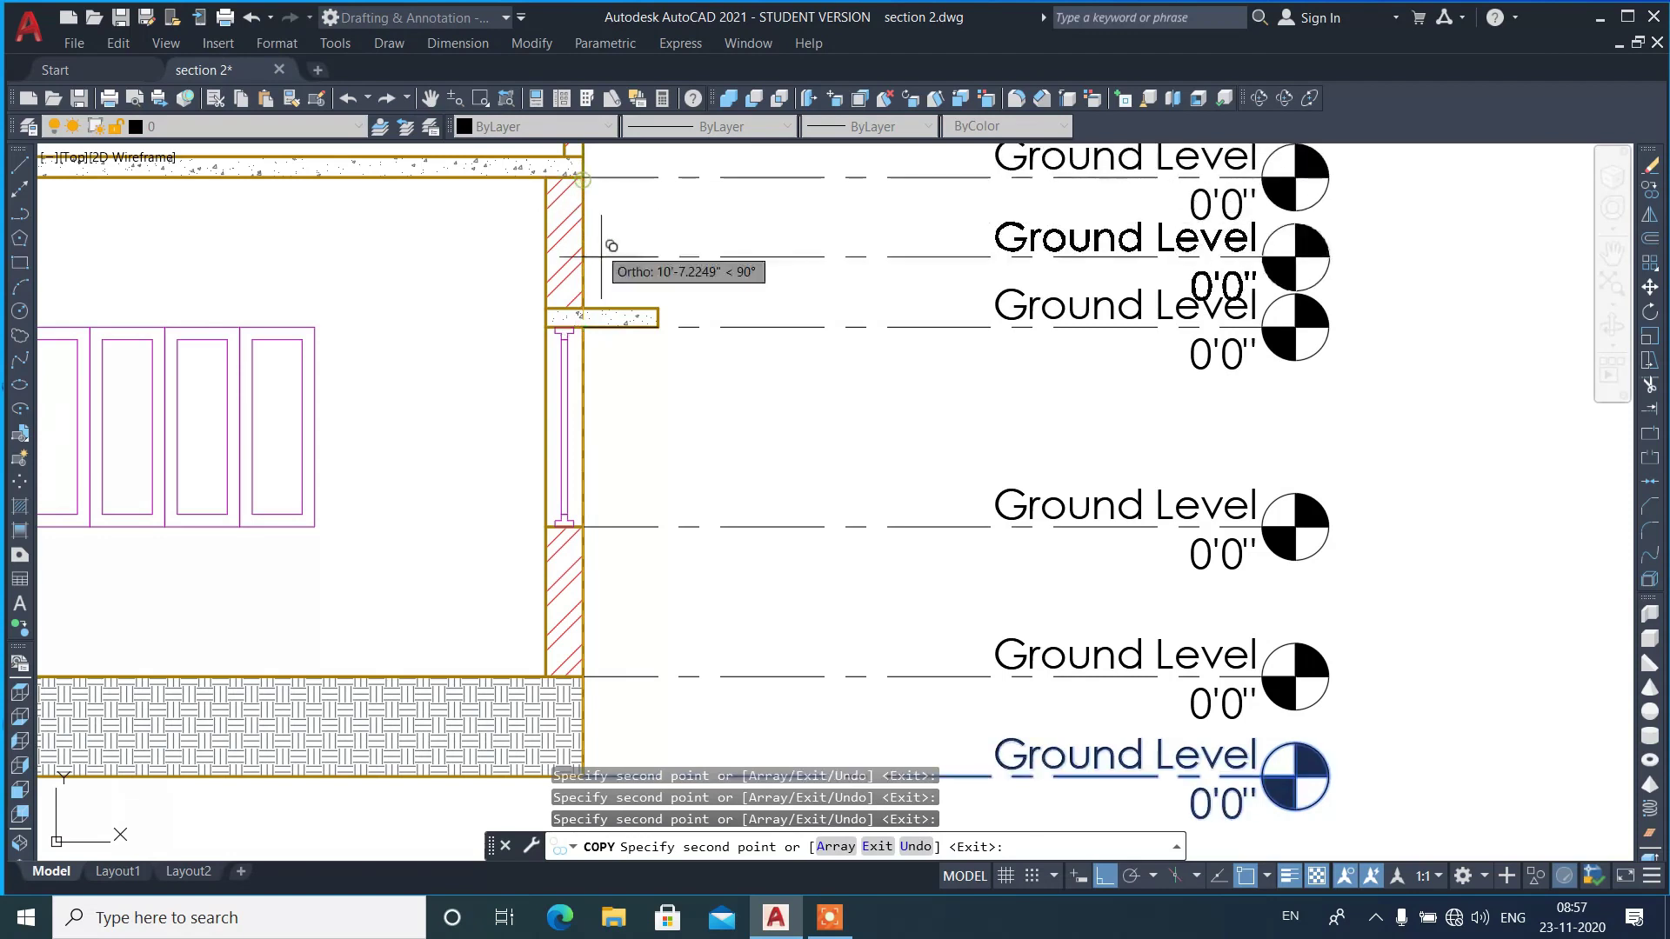
pyautogui.scroll(-3, 609, 252)
pyautogui.click(598, 249)
pyautogui.press('Return')
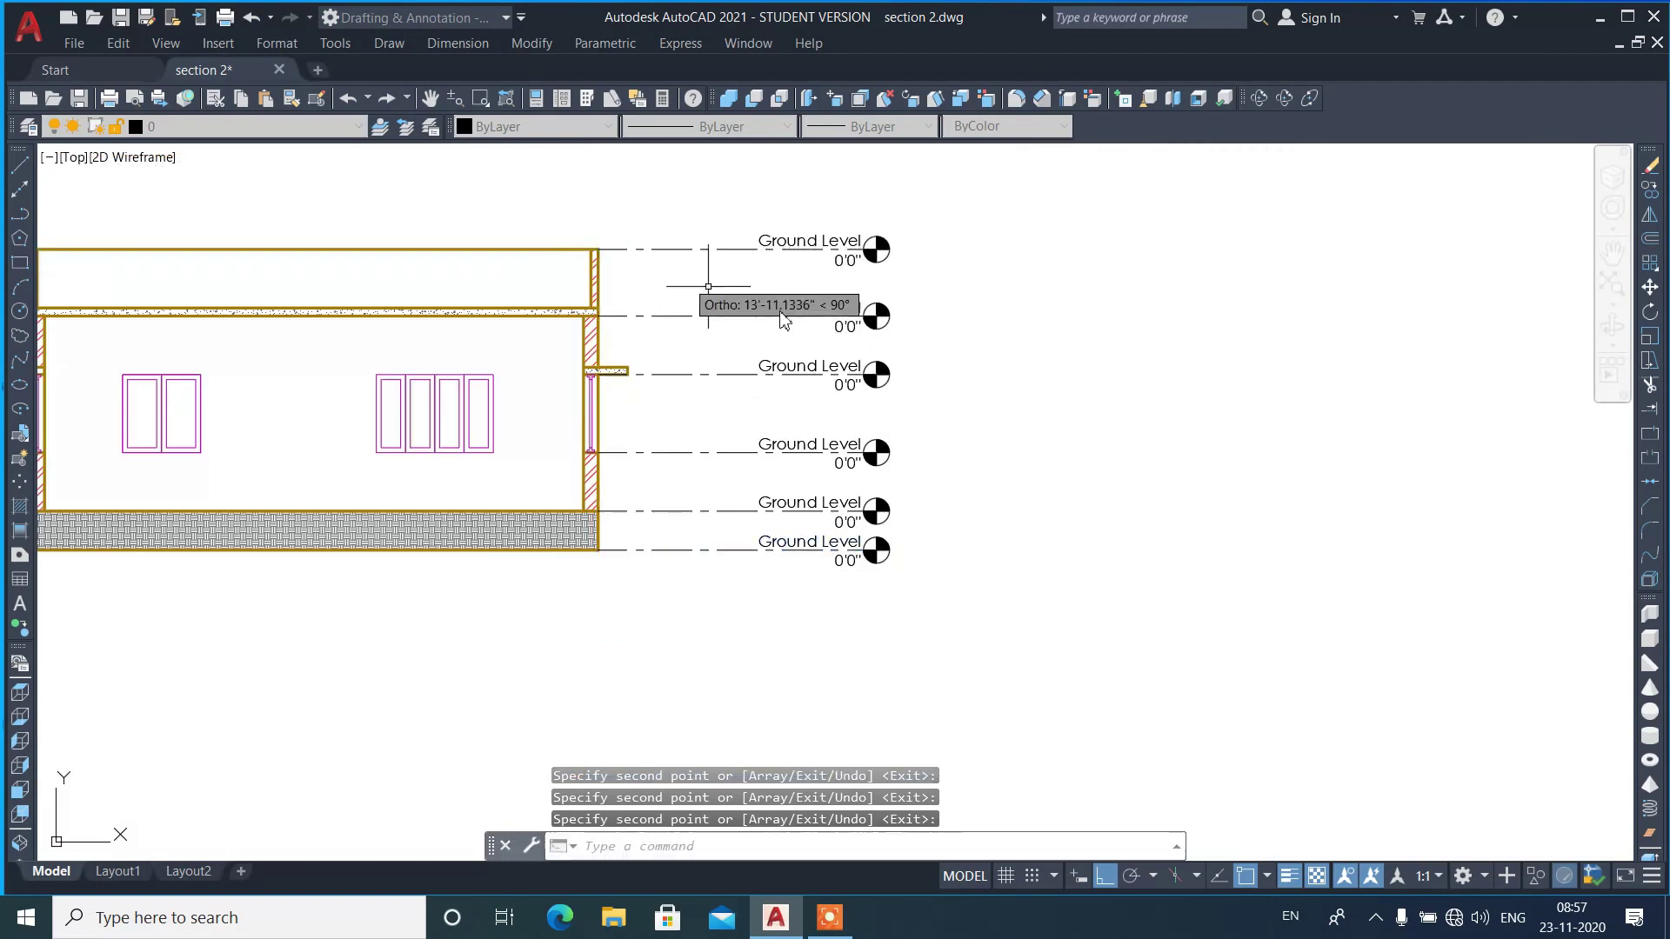
pyautogui.scroll(-2, 1490, 440)
pyautogui.scroll(2, 474, 400)
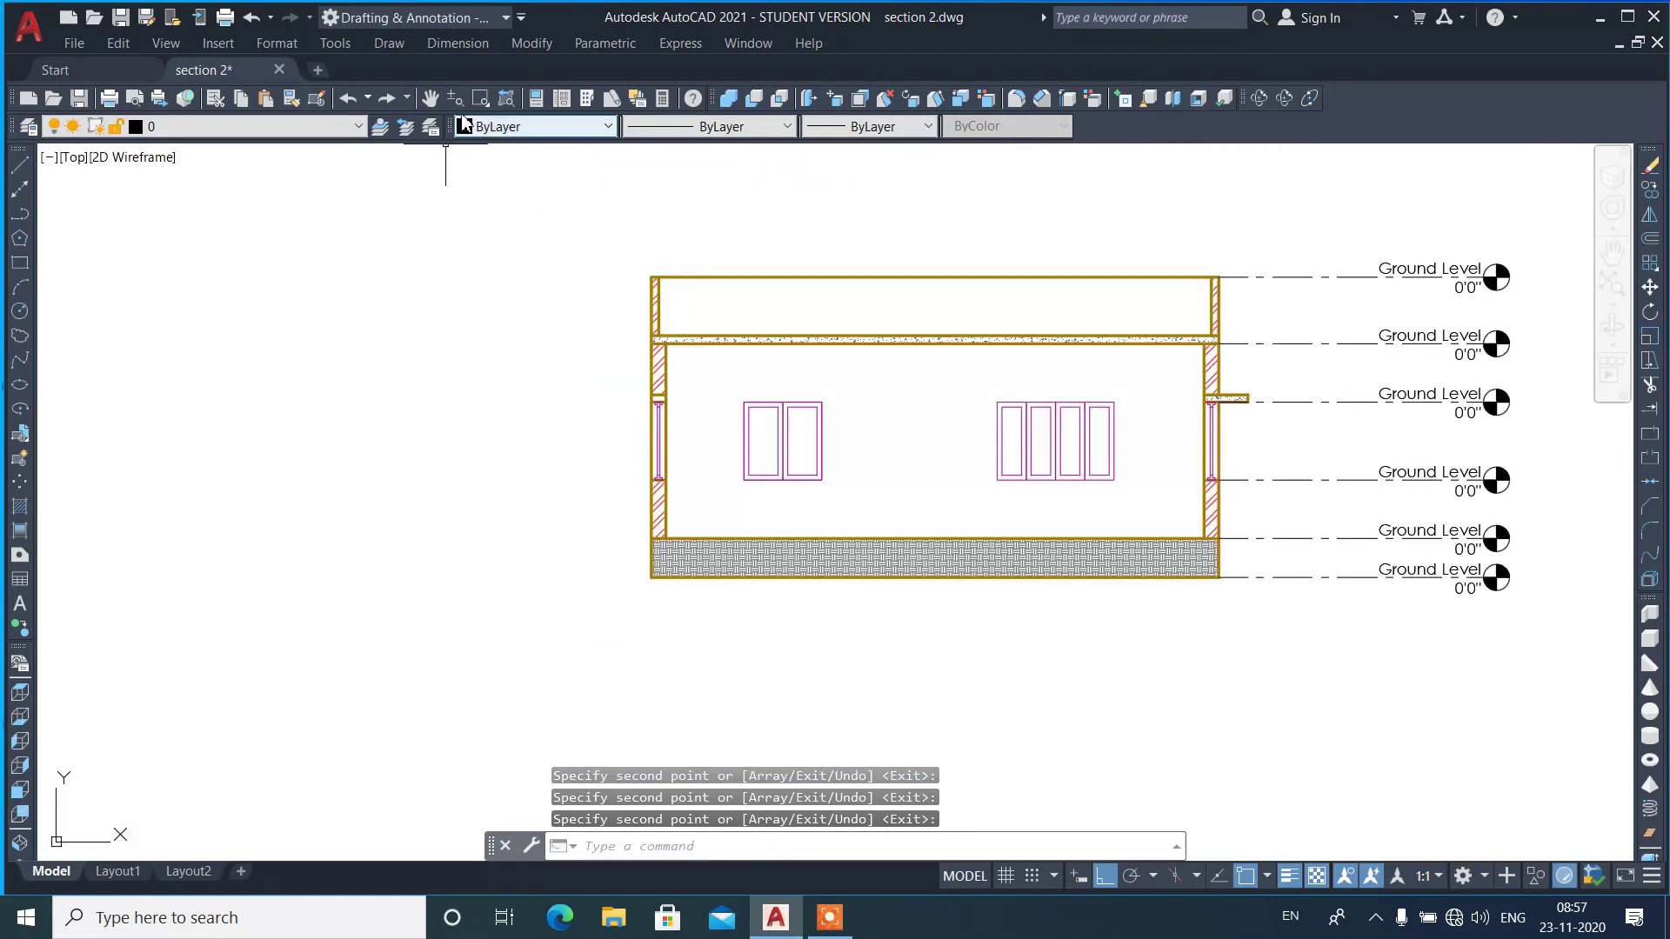
# - Add a 2' linear dimension for the plinth height on the left of the section
pyautogui.click(458, 42)
pyautogui.click(467, 97)
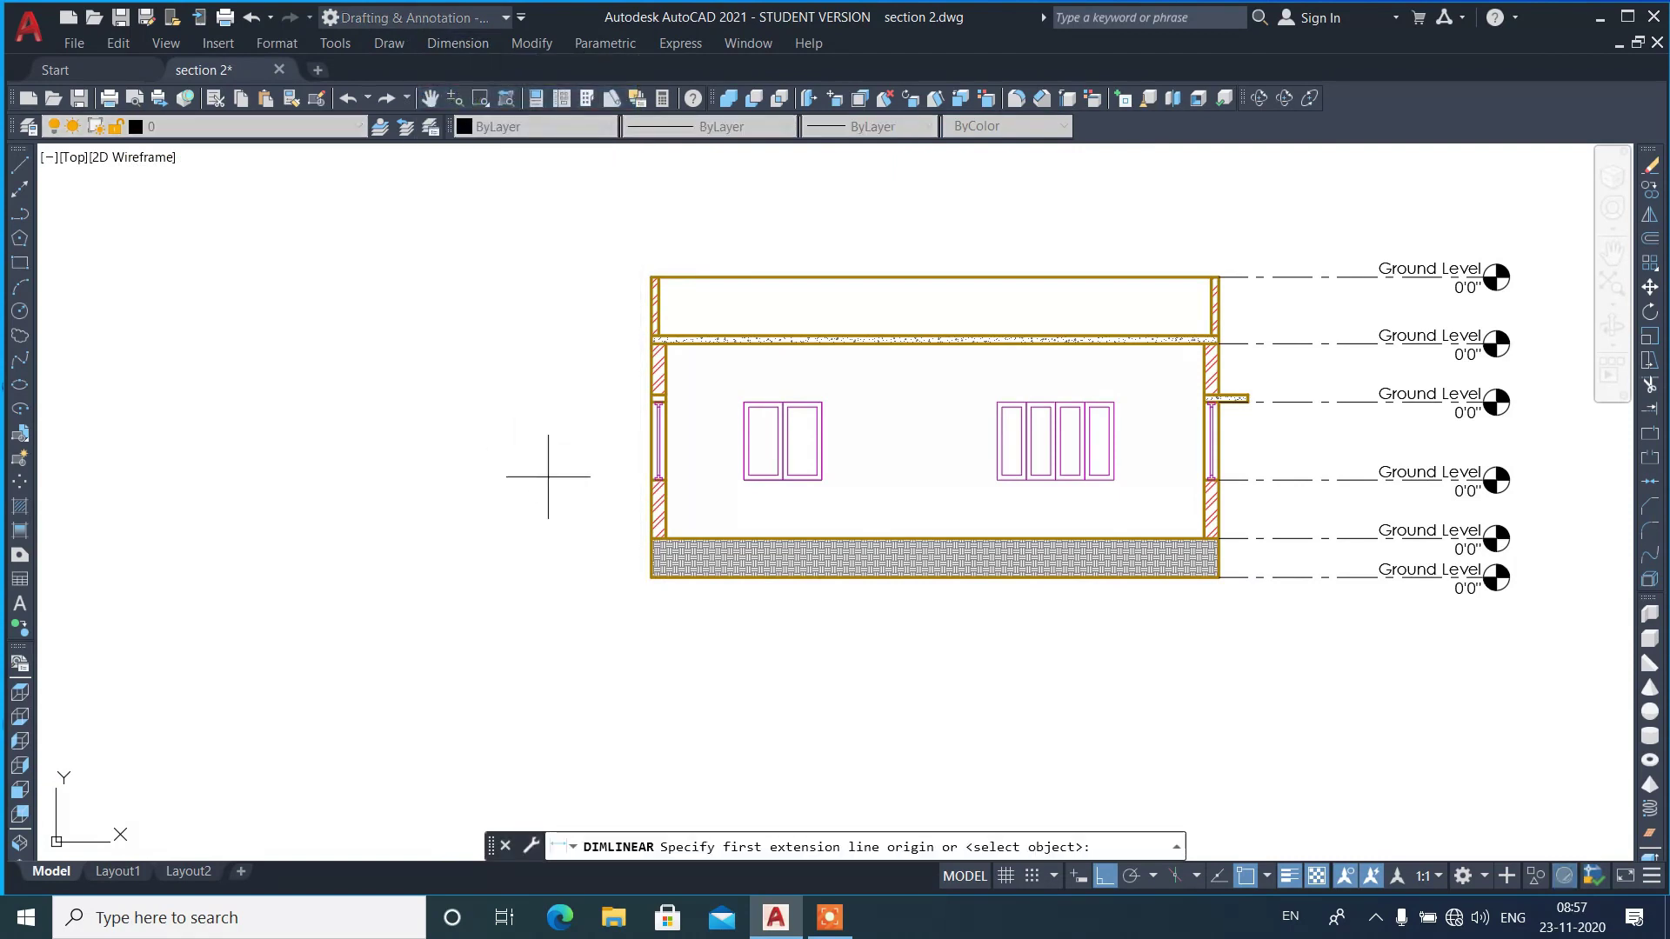
pyautogui.scroll(5, 638, 573)
pyautogui.click(742, 607)
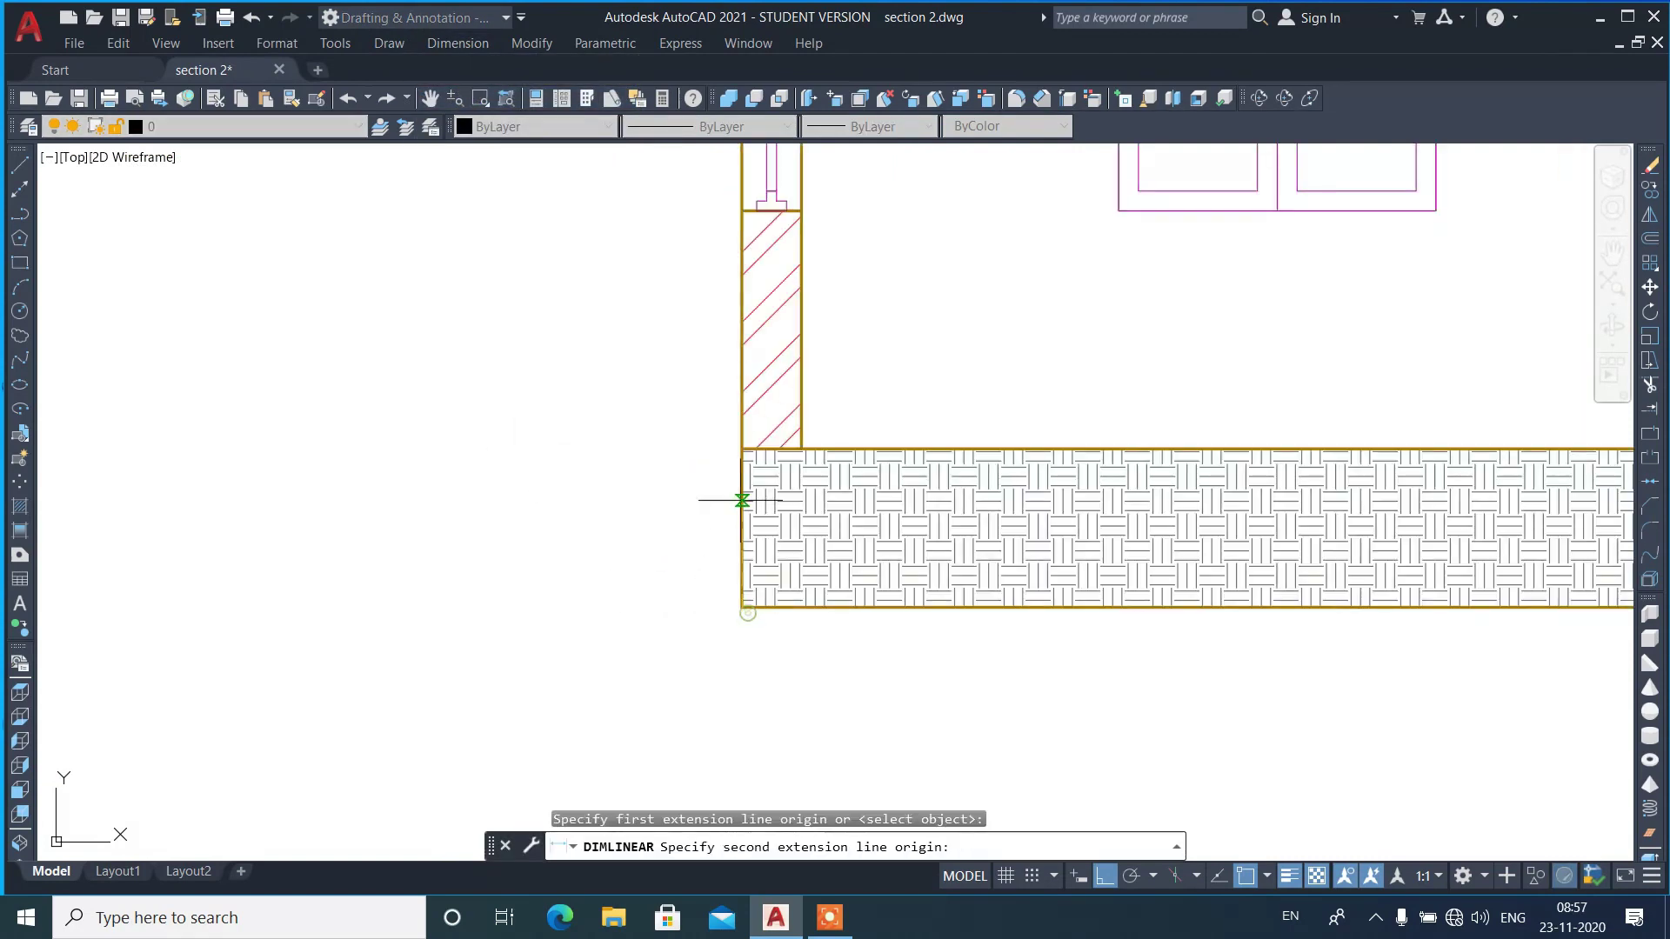
pyautogui.click(742, 449)
pyautogui.click(632, 522)
pyautogui.click(700, 414)
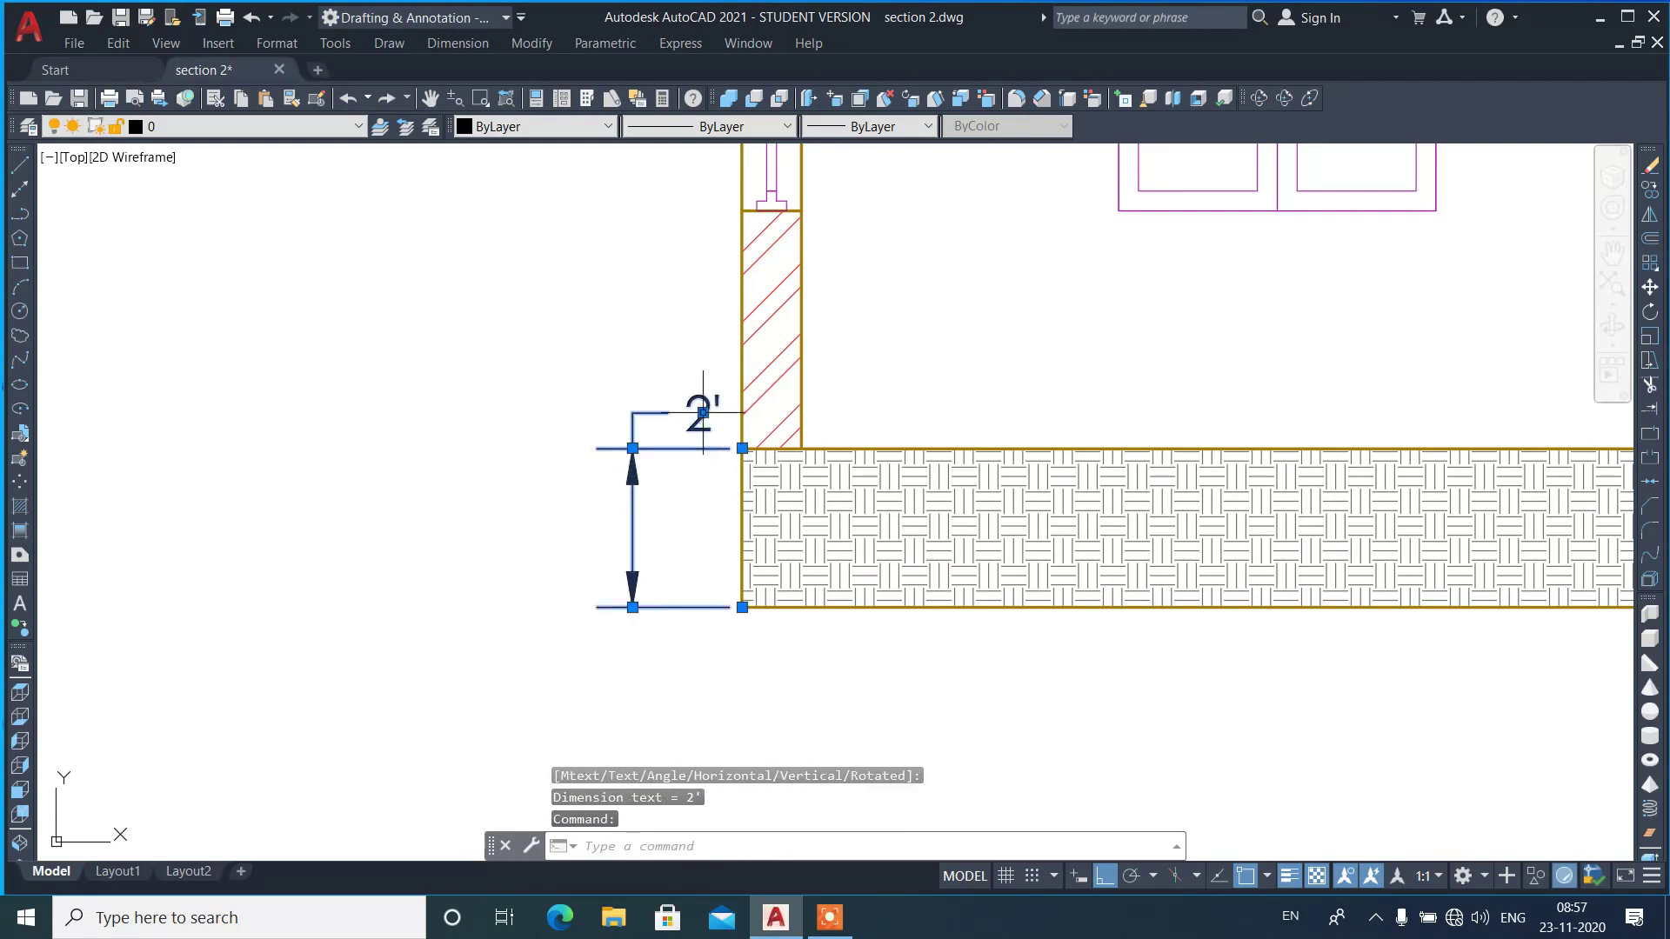
pyautogui.click(703, 413)
pyautogui.press('Escape')
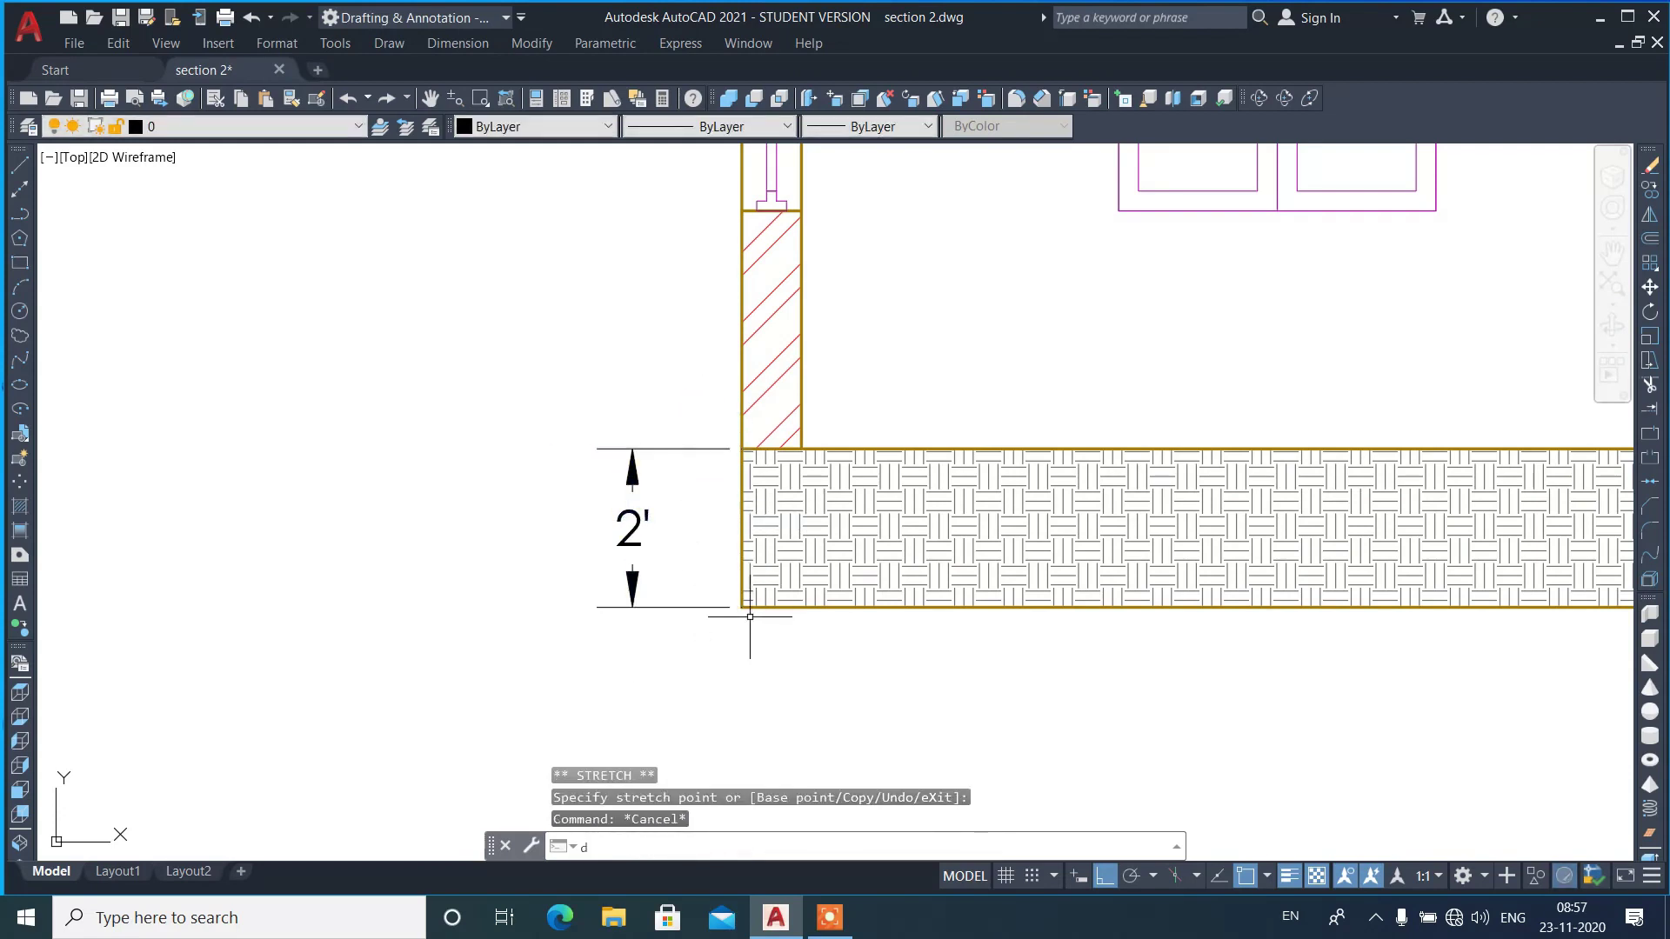
# - Stack baseline dimensions of 5', 9', 12' and 15'-5" up to the parapet top
pyautogui.write('ba')
pyautogui.press('Return')
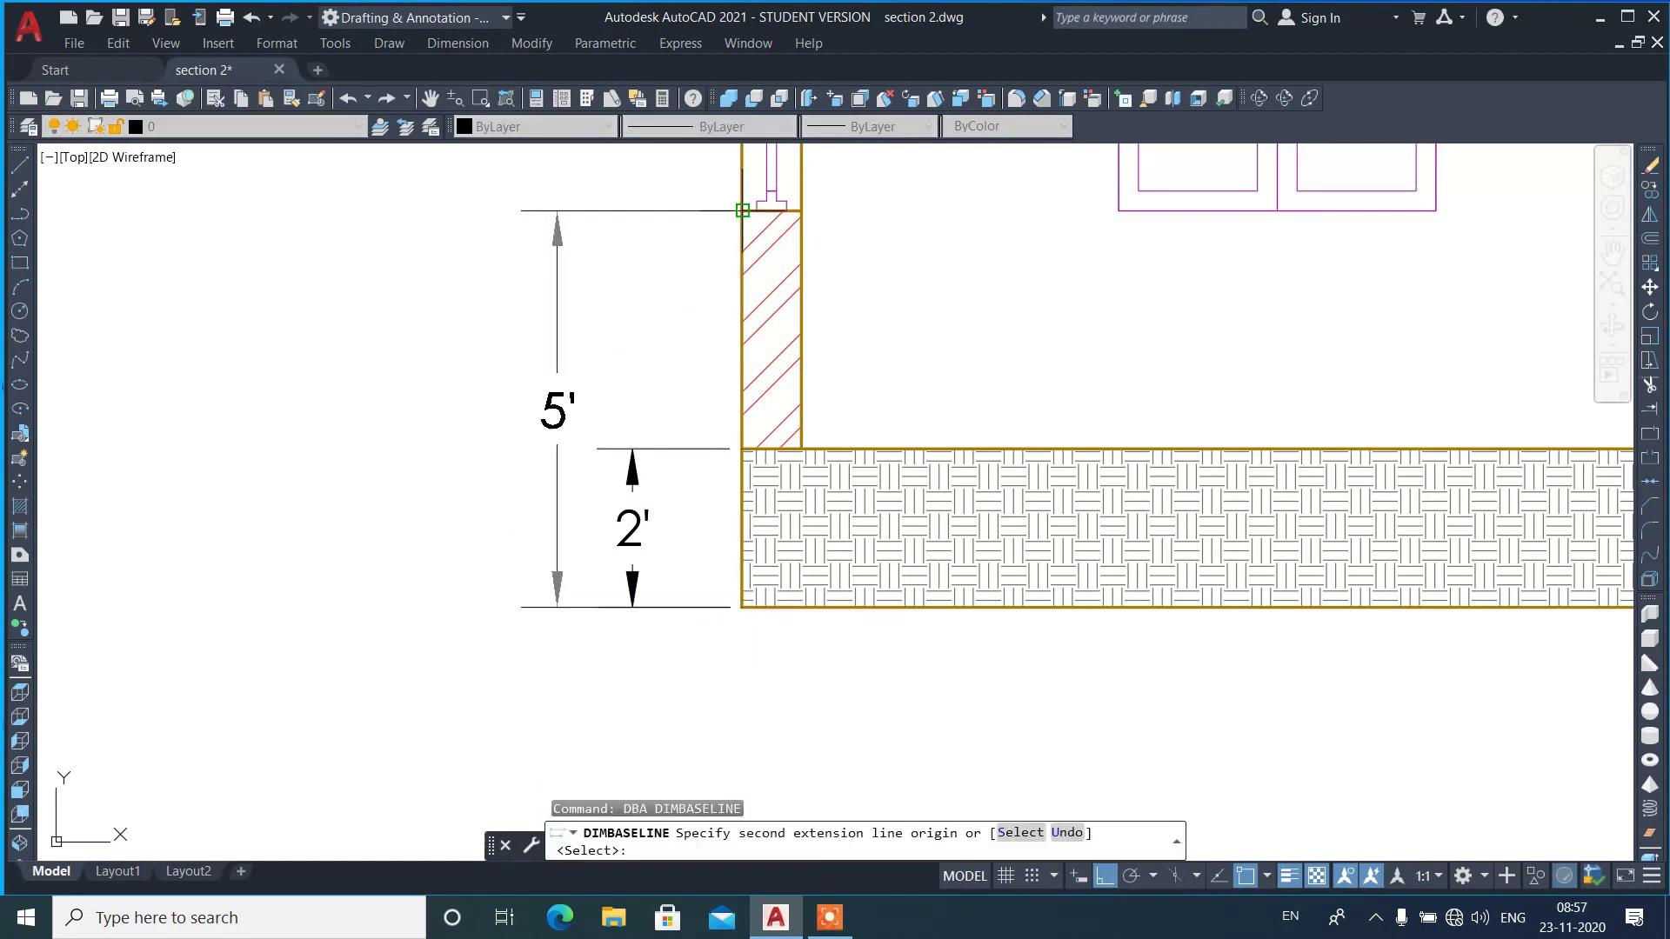
pyautogui.click(742, 211)
pyautogui.scroll(-4, 686, 589)
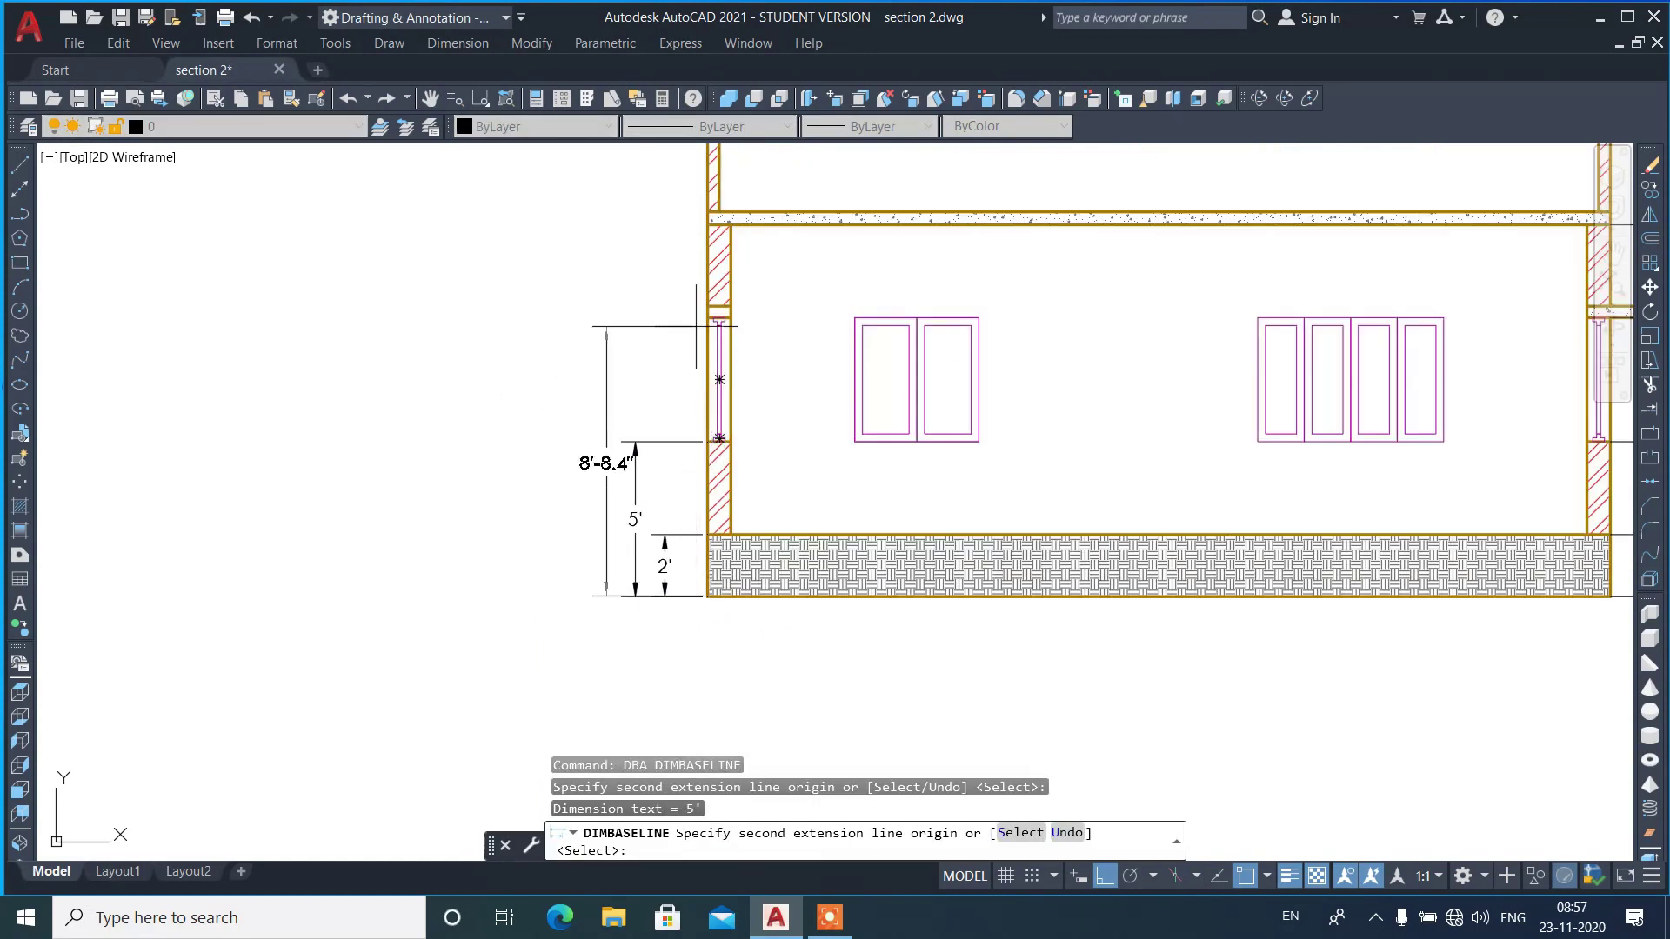
pyautogui.click(707, 318)
pyautogui.click(708, 223)
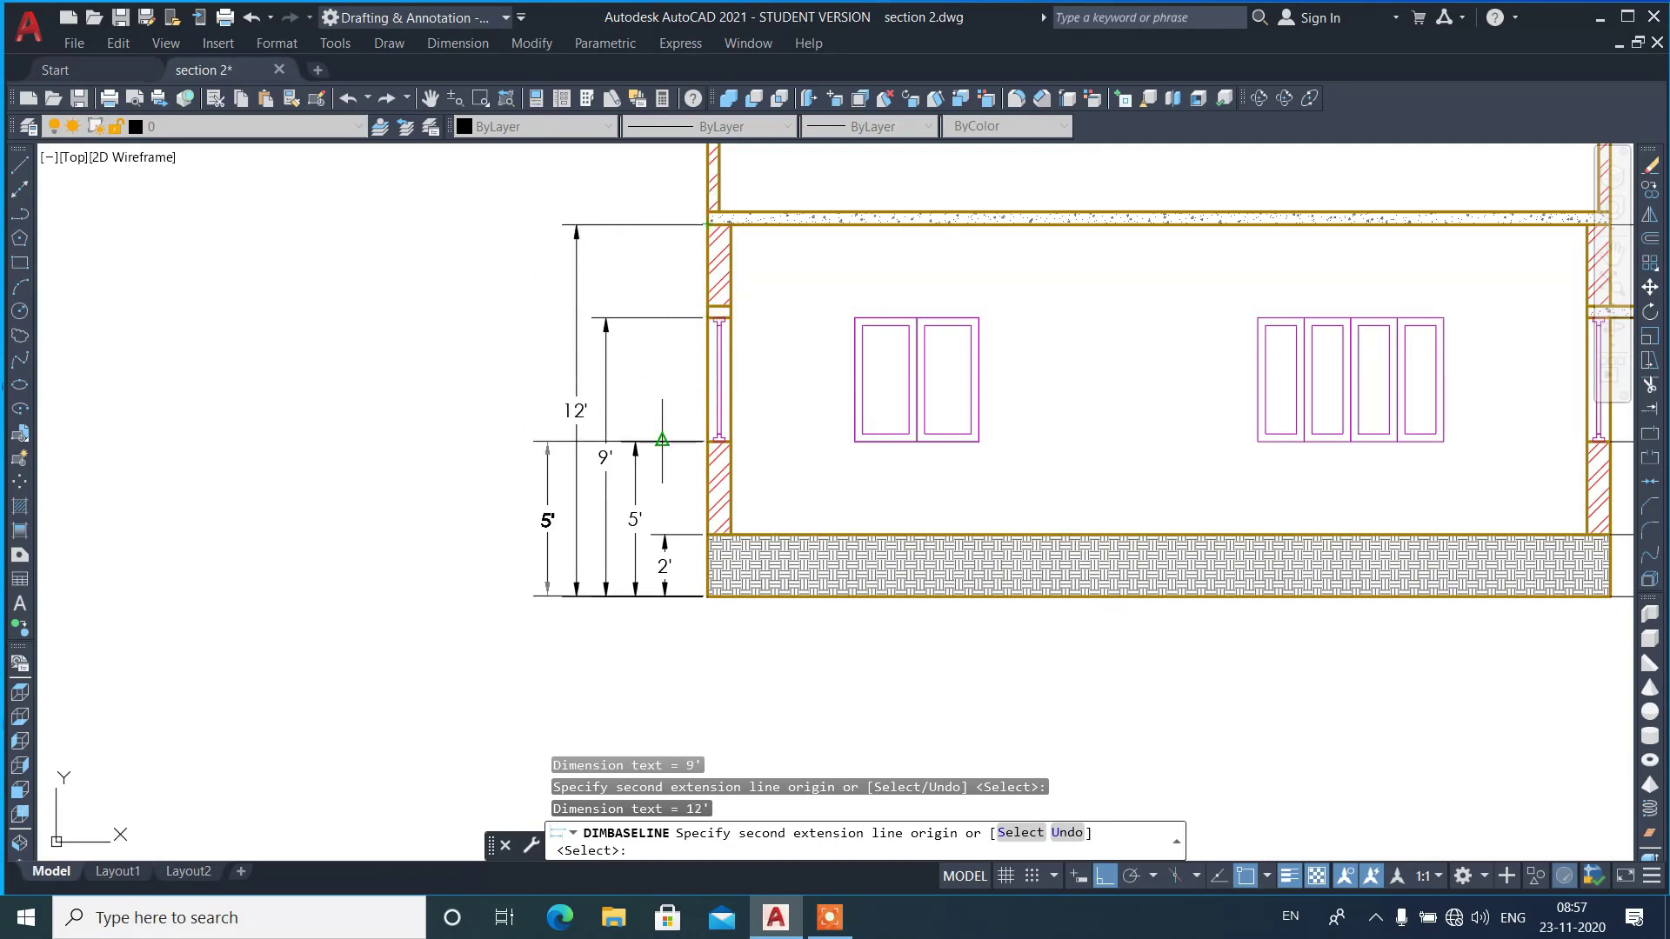
pyautogui.scroll(-2, 664, 452)
pyautogui.click(692, 243)
pyautogui.press('Return')
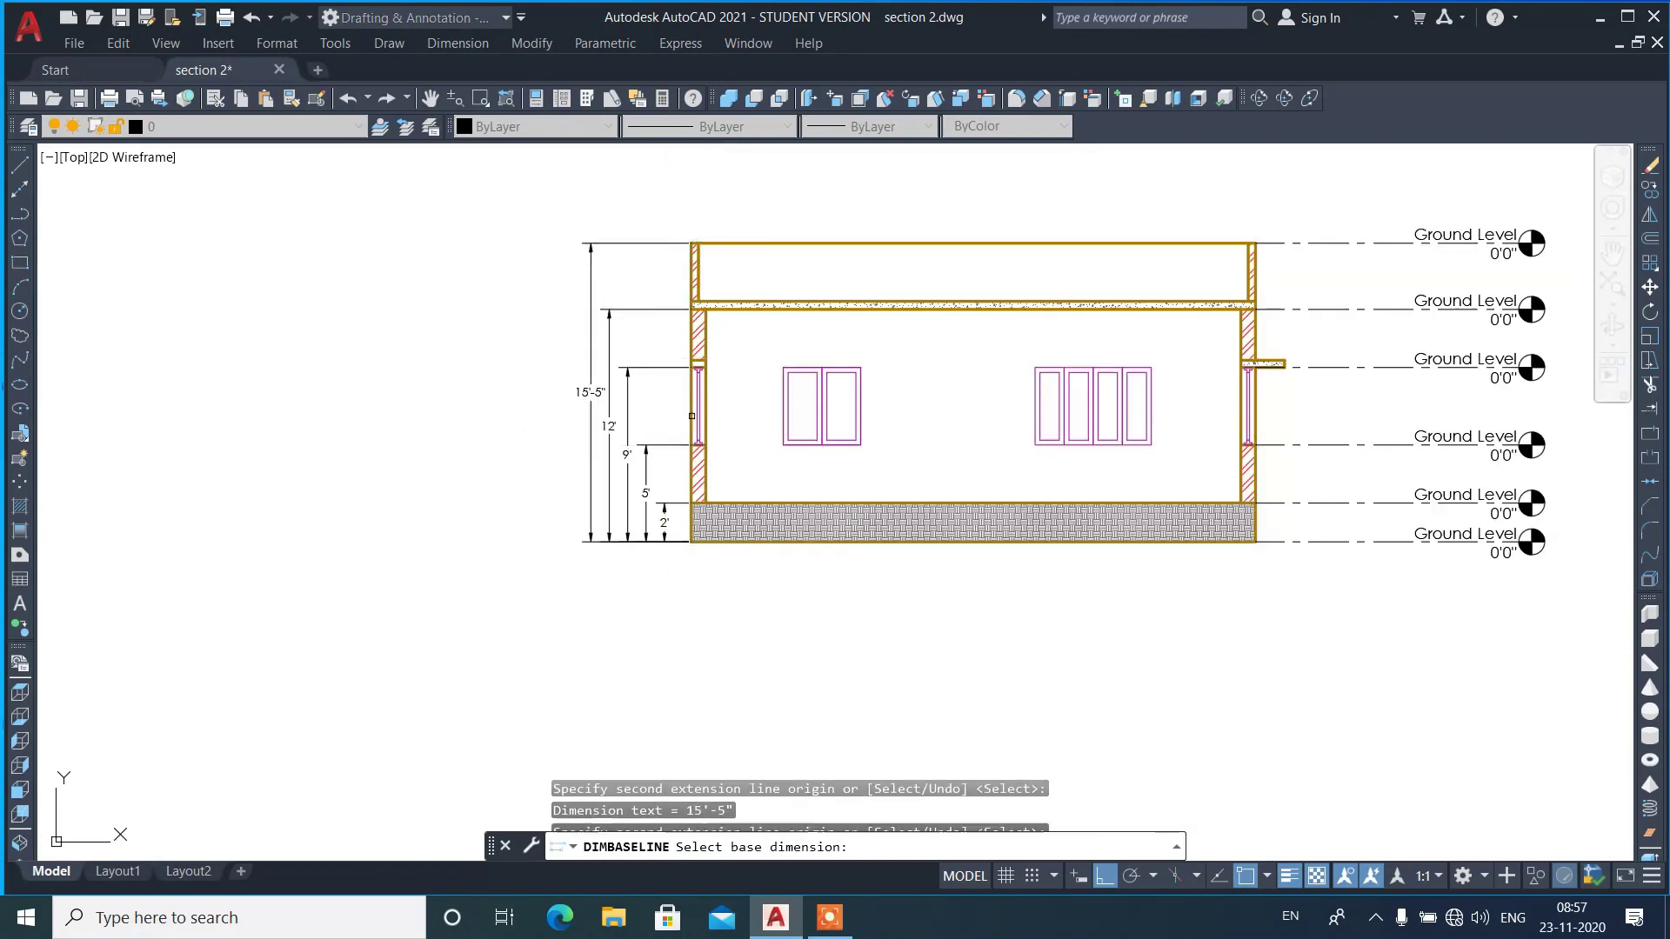
pyautogui.scroll(2, 683, 485)
pyautogui.press('Escape')
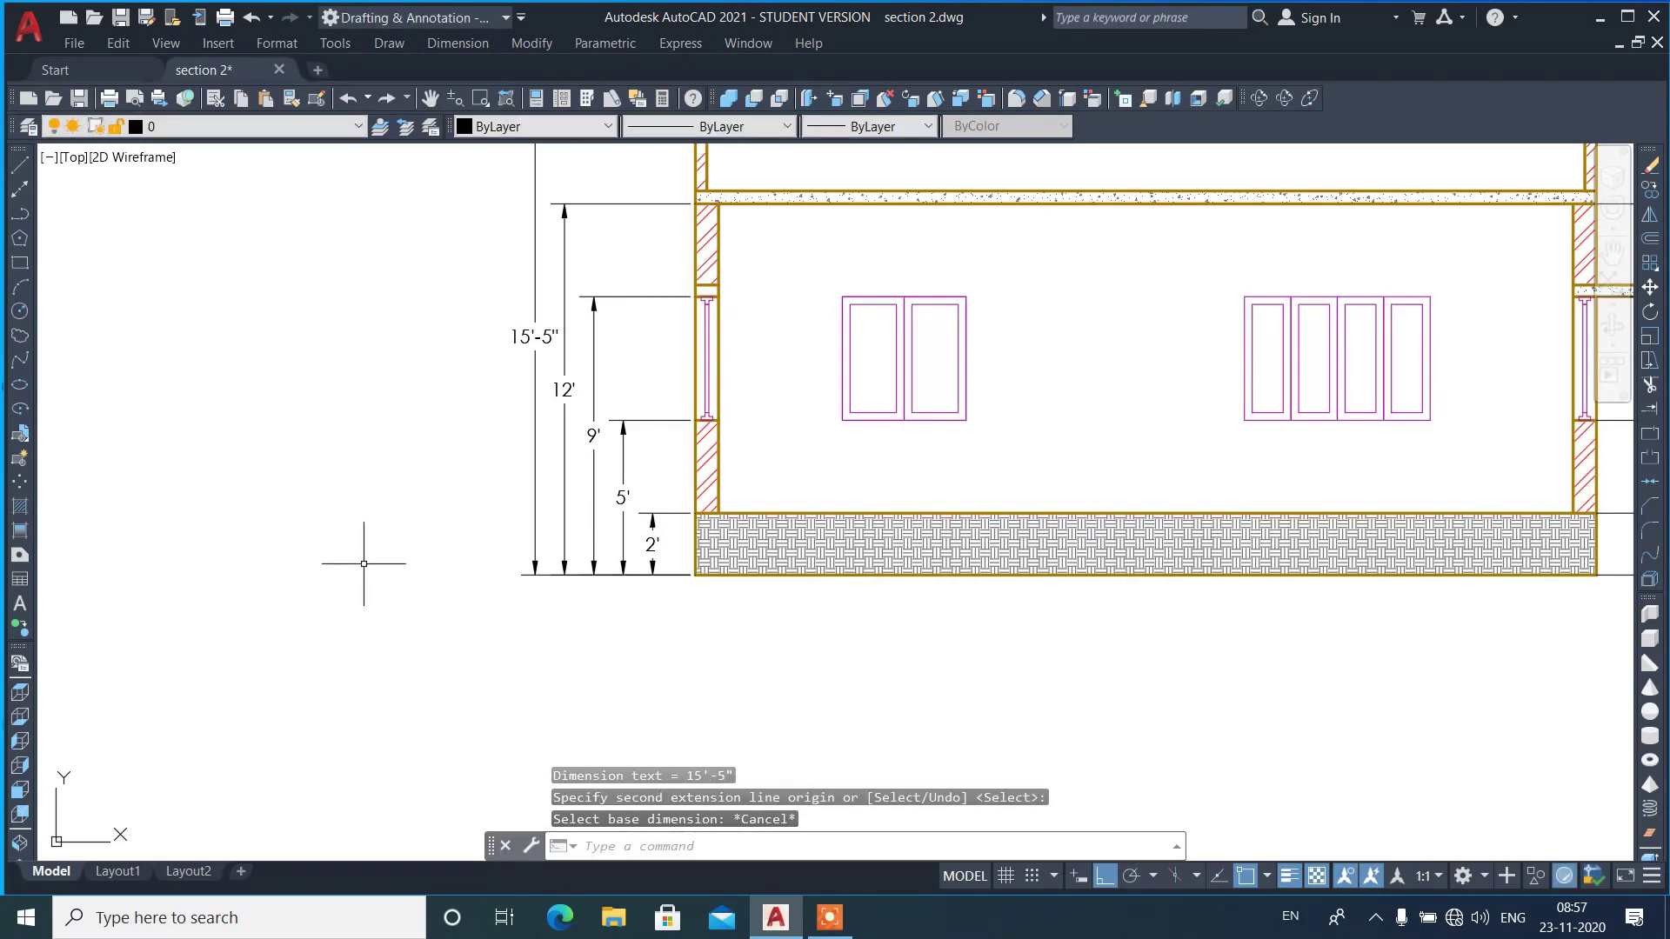
pyautogui.scroll(-2, 360, 561)
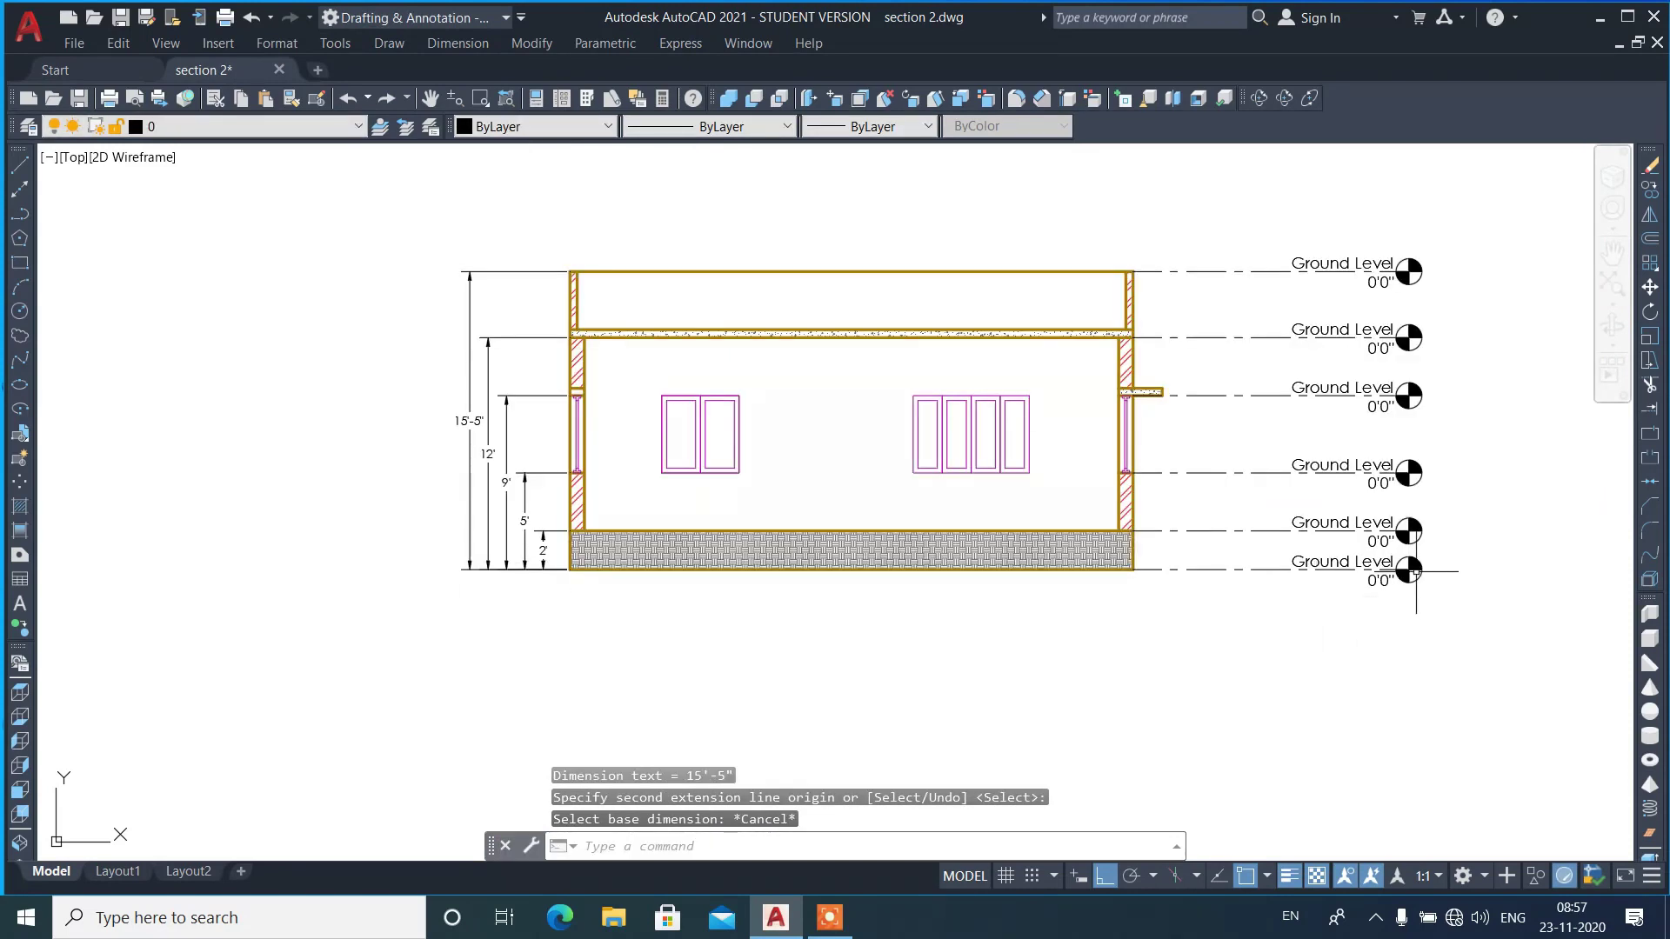
# - Edit the second-lowest level label, replacing 'Ground' with 'Pl' toward Plinth
pyautogui.scroll(2, 1431, 583)
pyautogui.doubleClick(1204, 507)
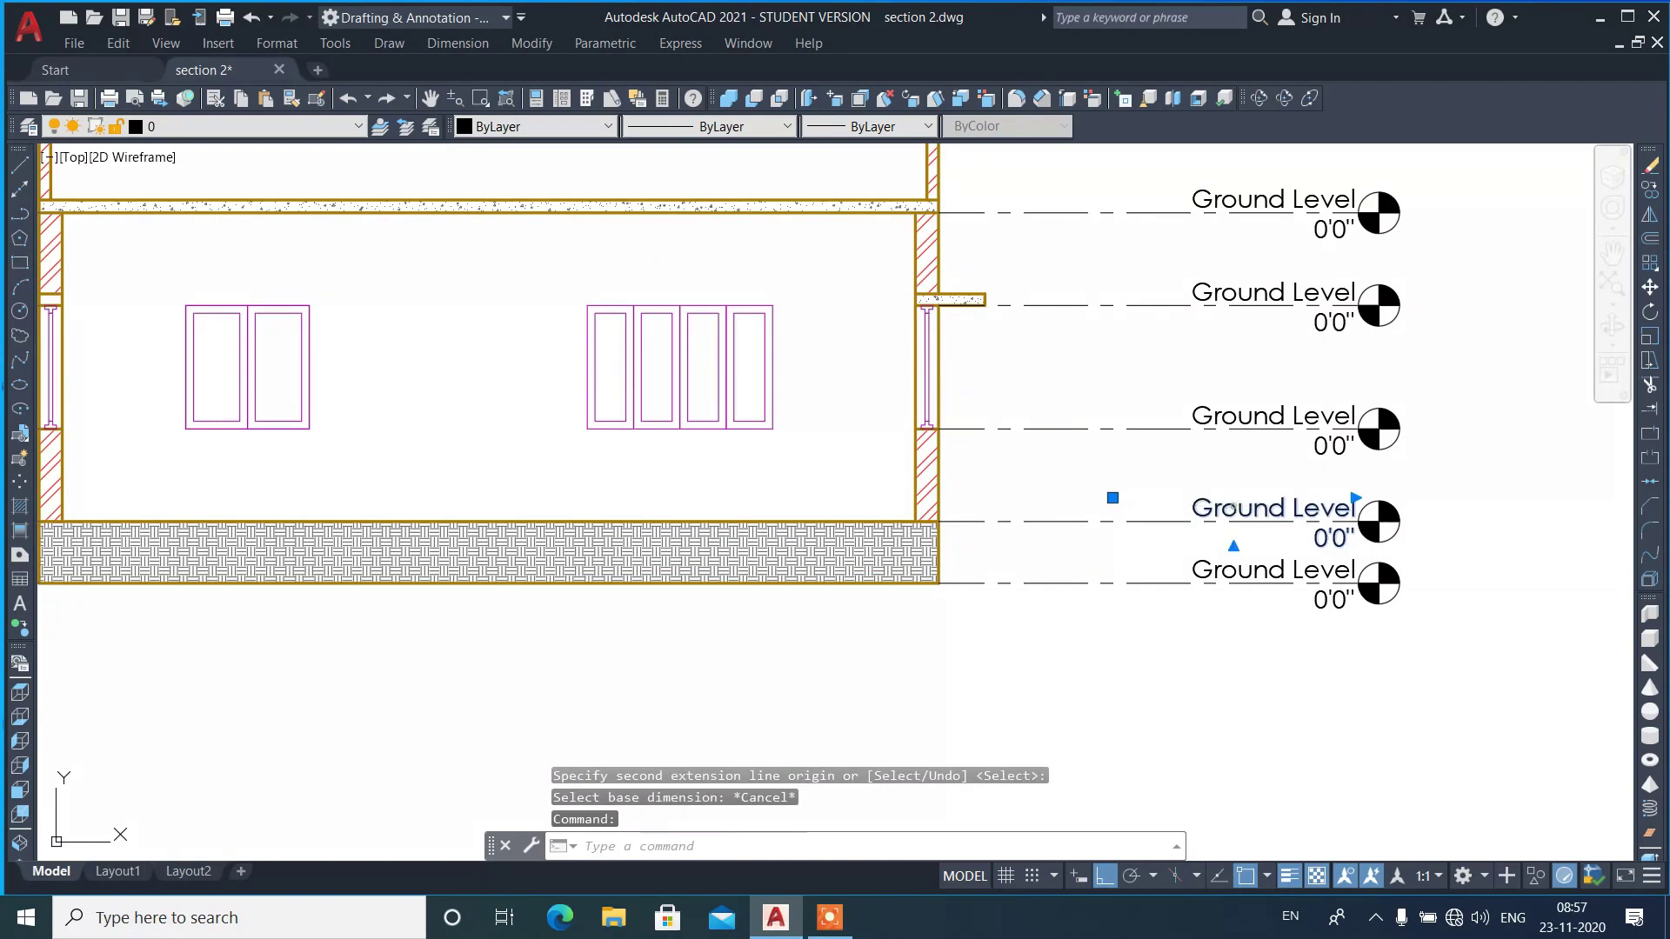
pyautogui.moveTo(1194, 508)
pyautogui.mouseDown()
pyautogui.moveTo(1354, 506)
pyautogui.moveTo(1198, 517)
pyautogui.mouseUp()
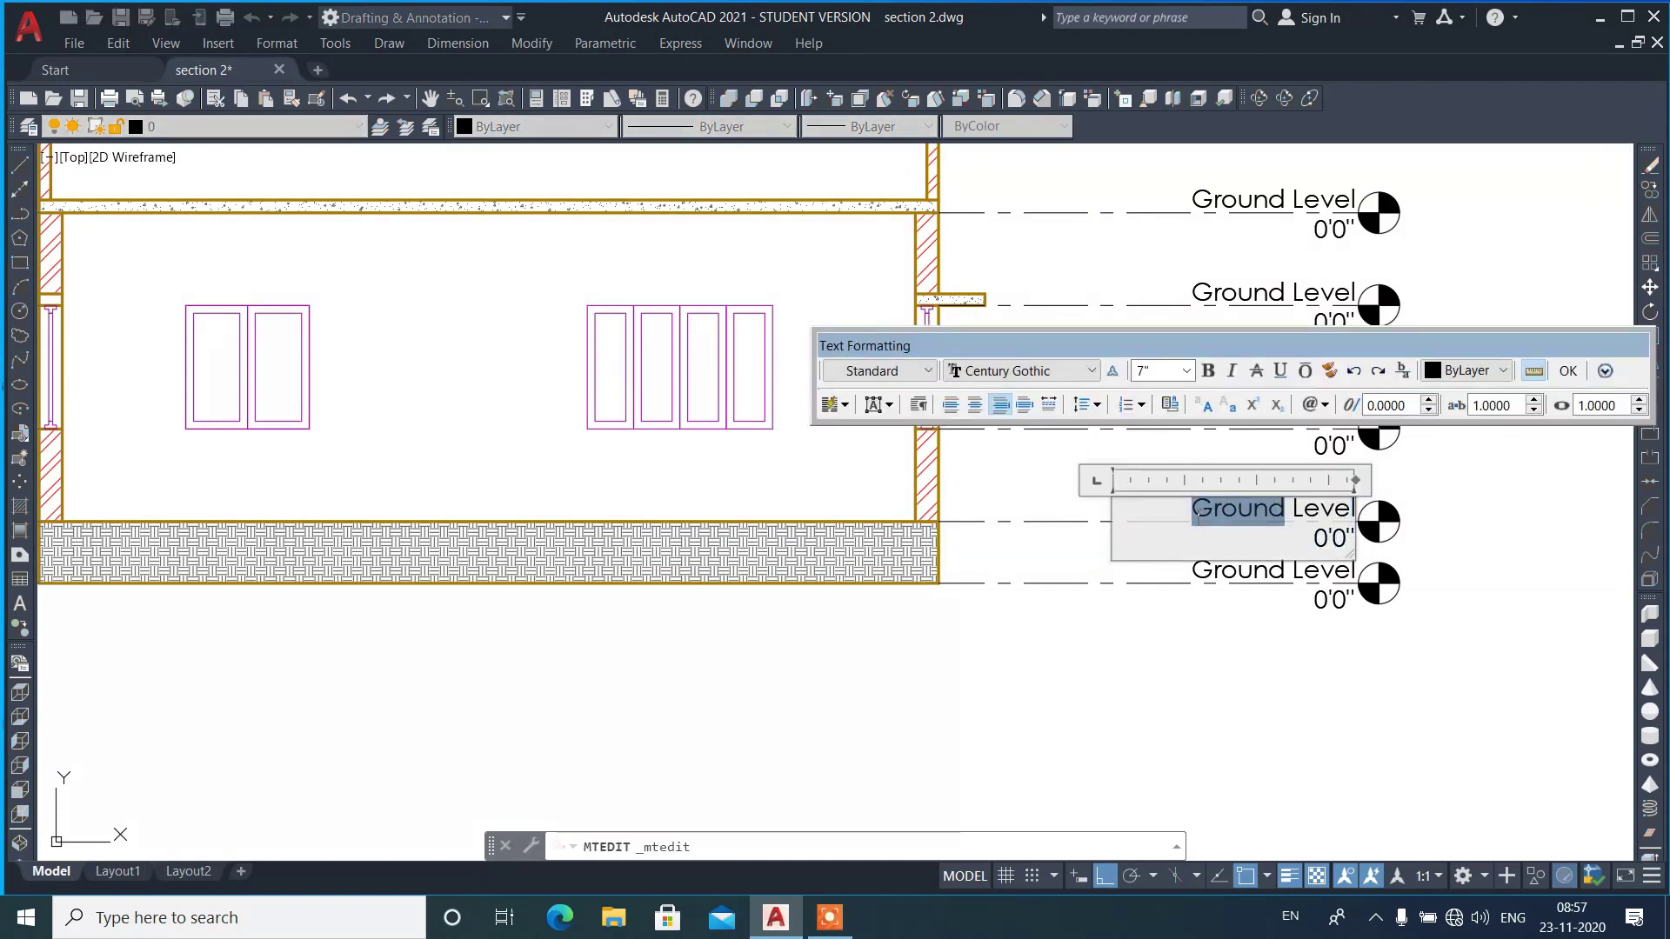
pyautogui.write('Plinth')
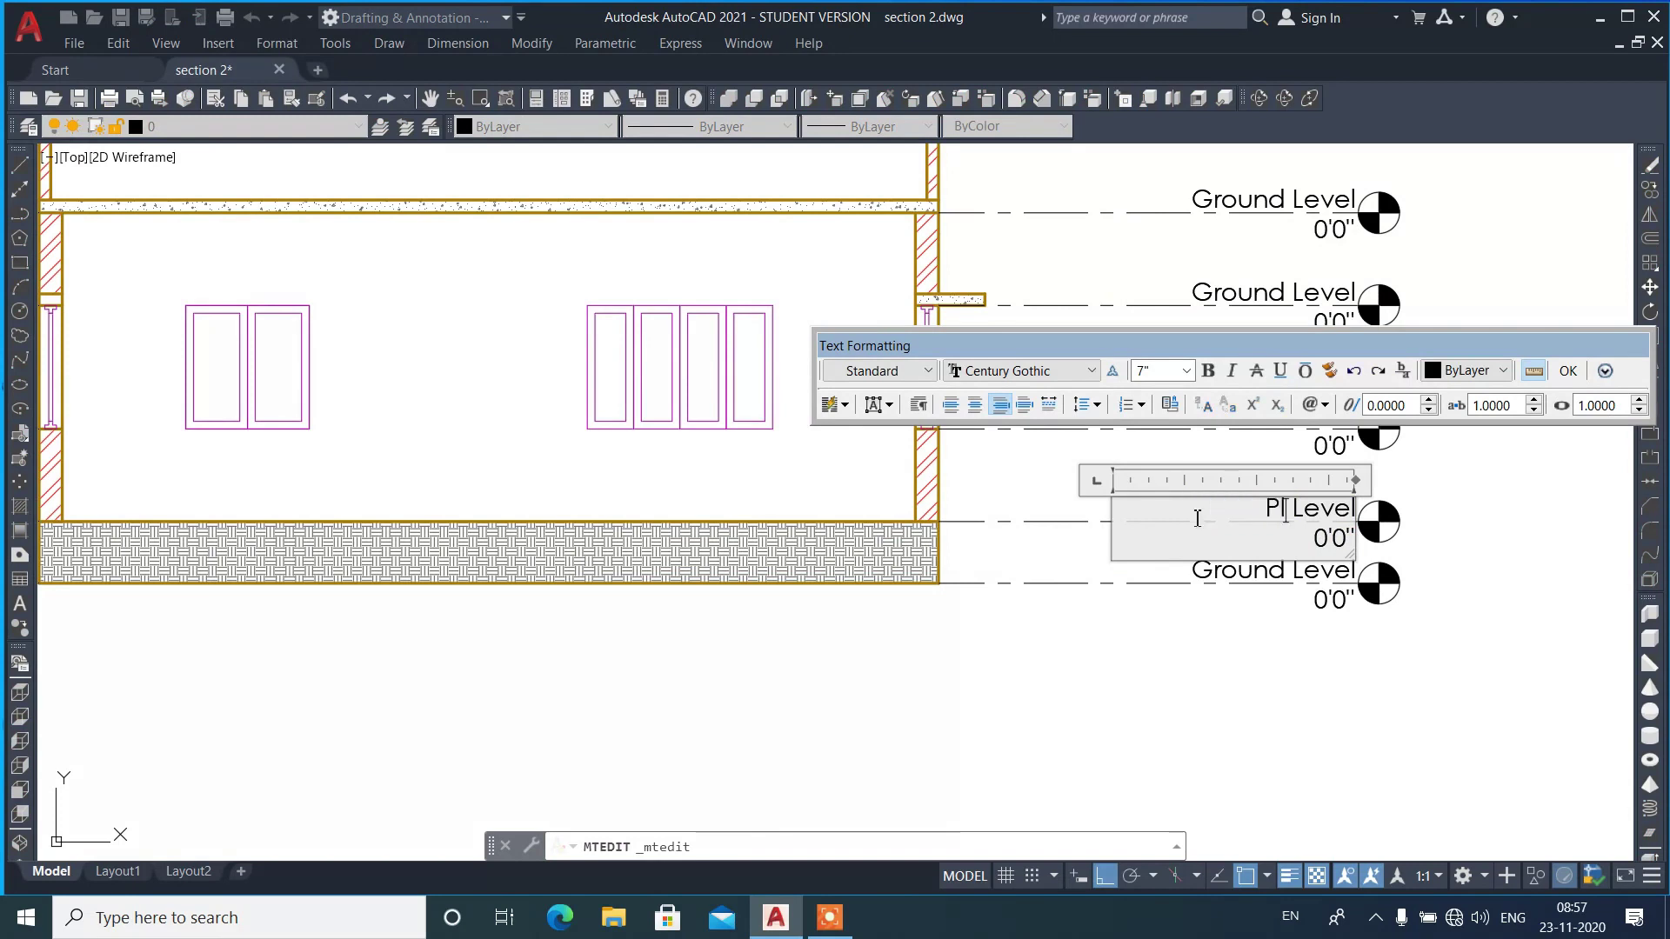
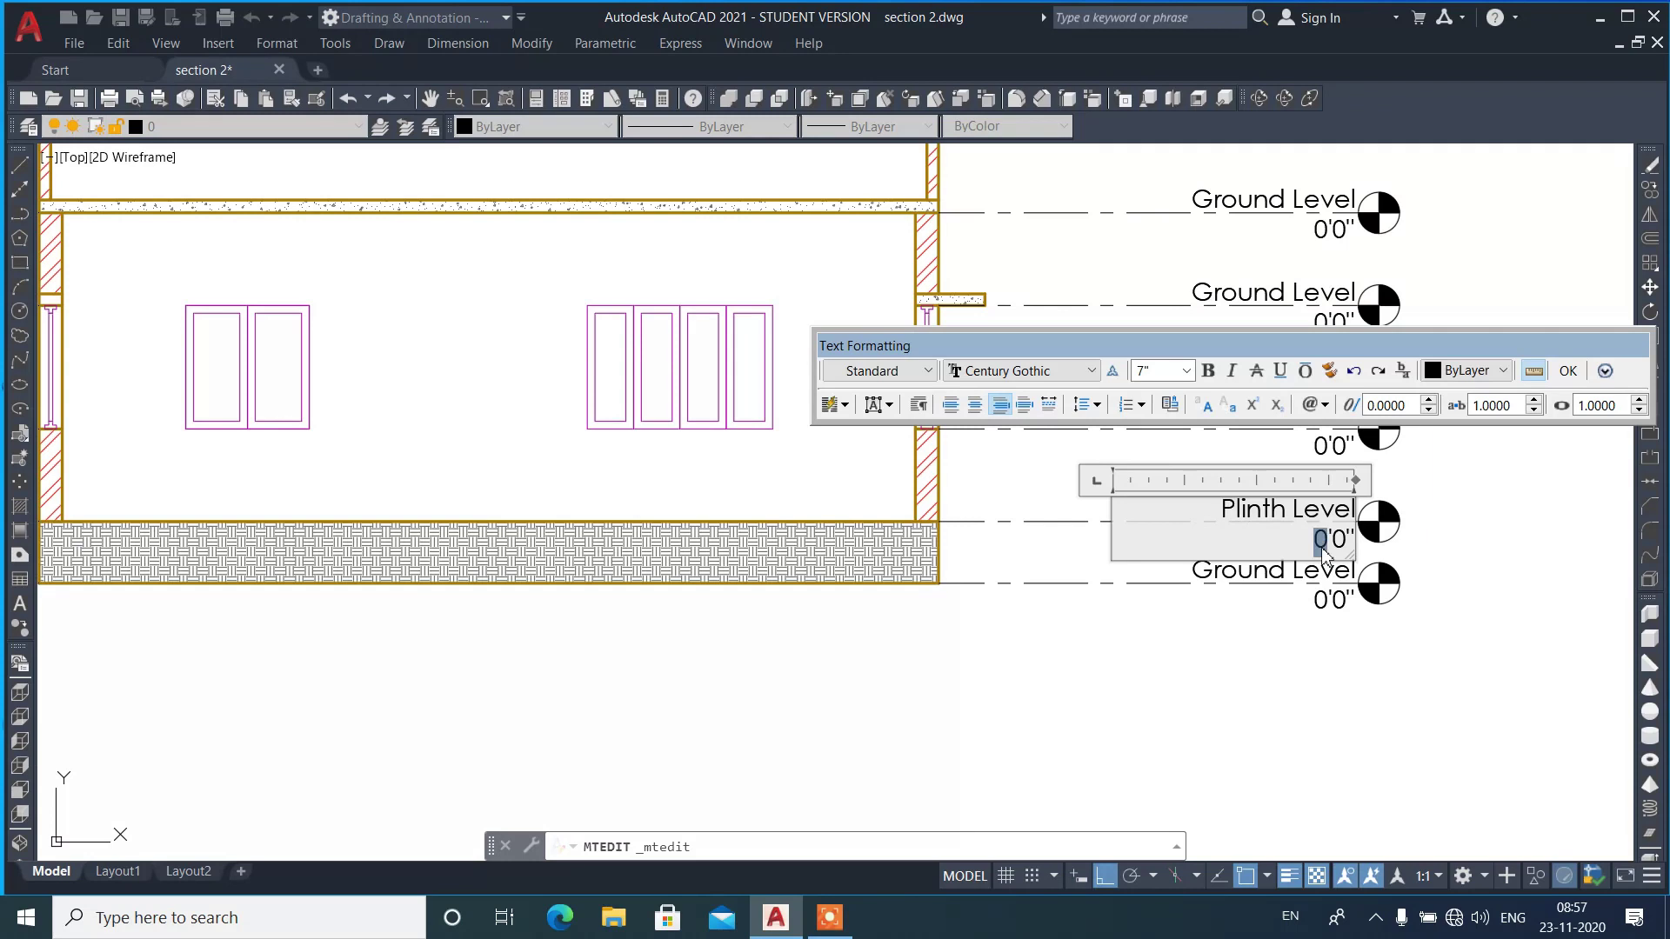
# - Relabel the middle Ground Level marker as Sill Level 5'0"
pyautogui.click(1325, 675)
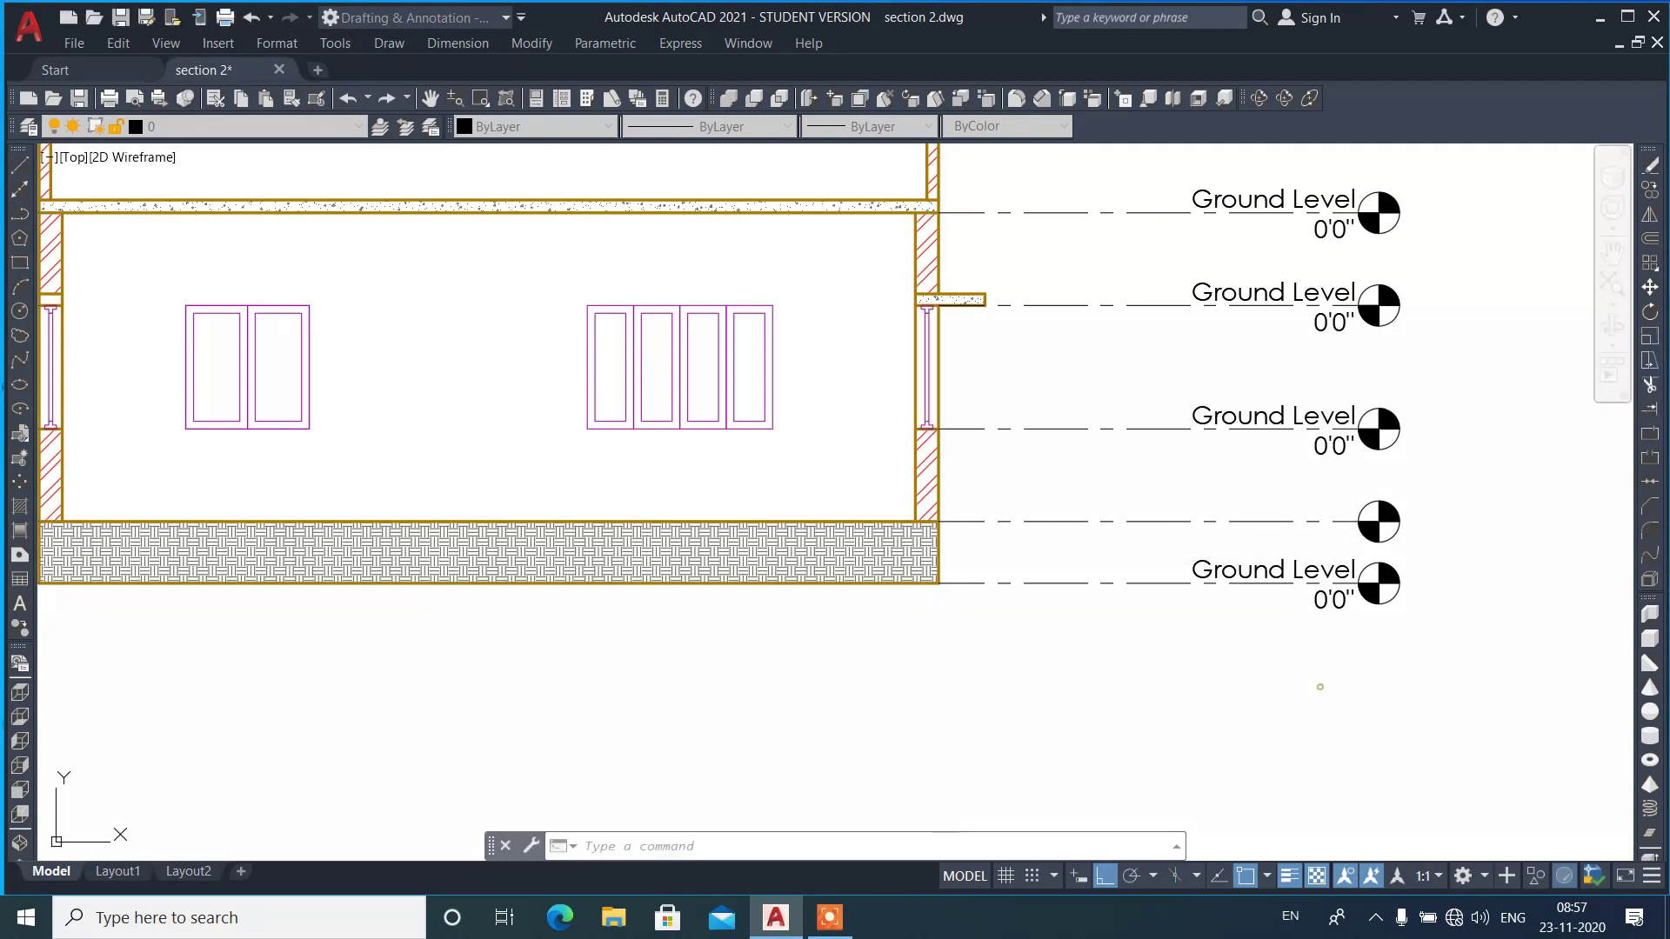
pyautogui.click(1284, 417)
pyautogui.doubleClick(1284, 417)
pyautogui.moveTo(1284, 417); pyautogui.dragTo(1192, 417)
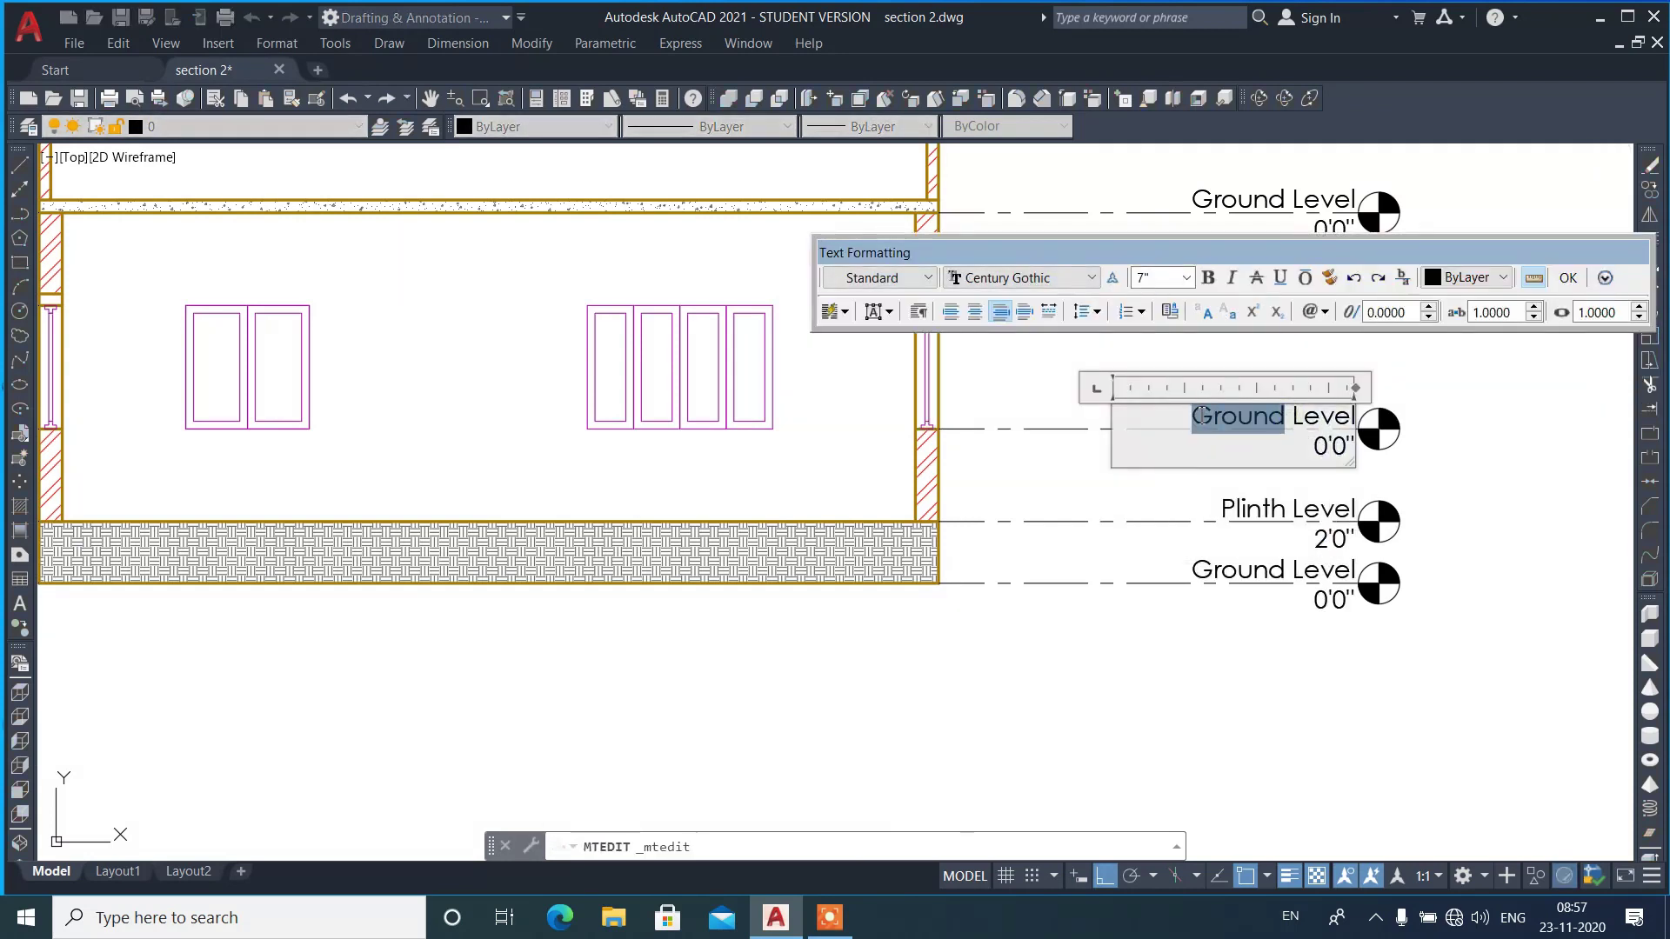
pyautogui.write('Sill')
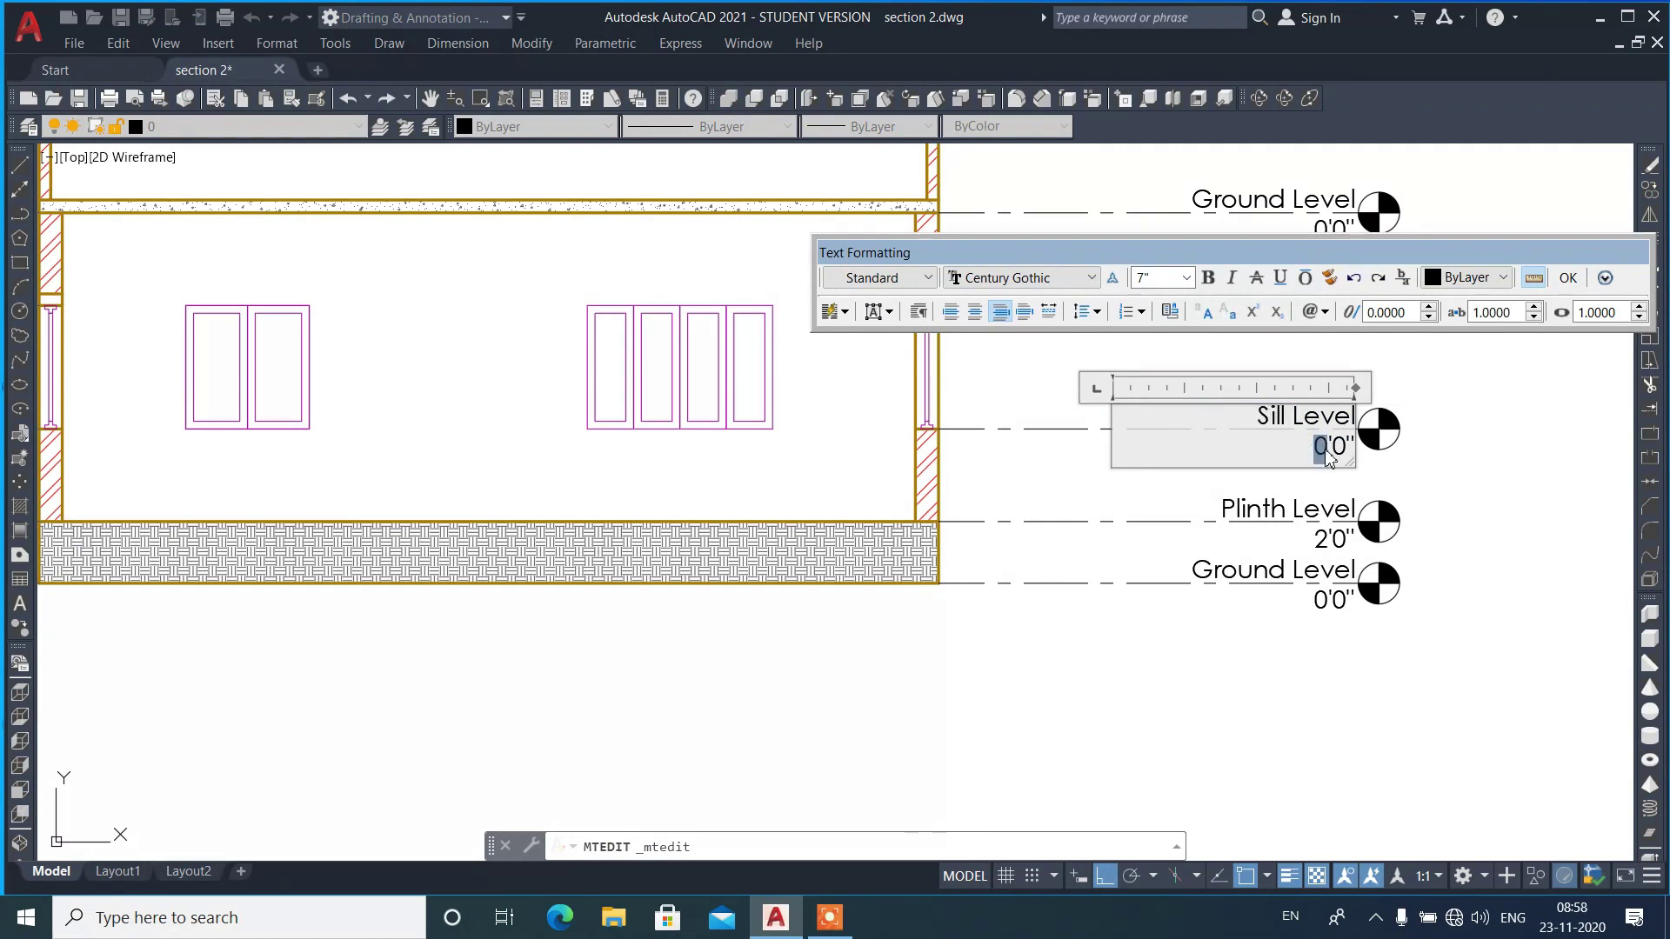
pyautogui.click(1188, 485)
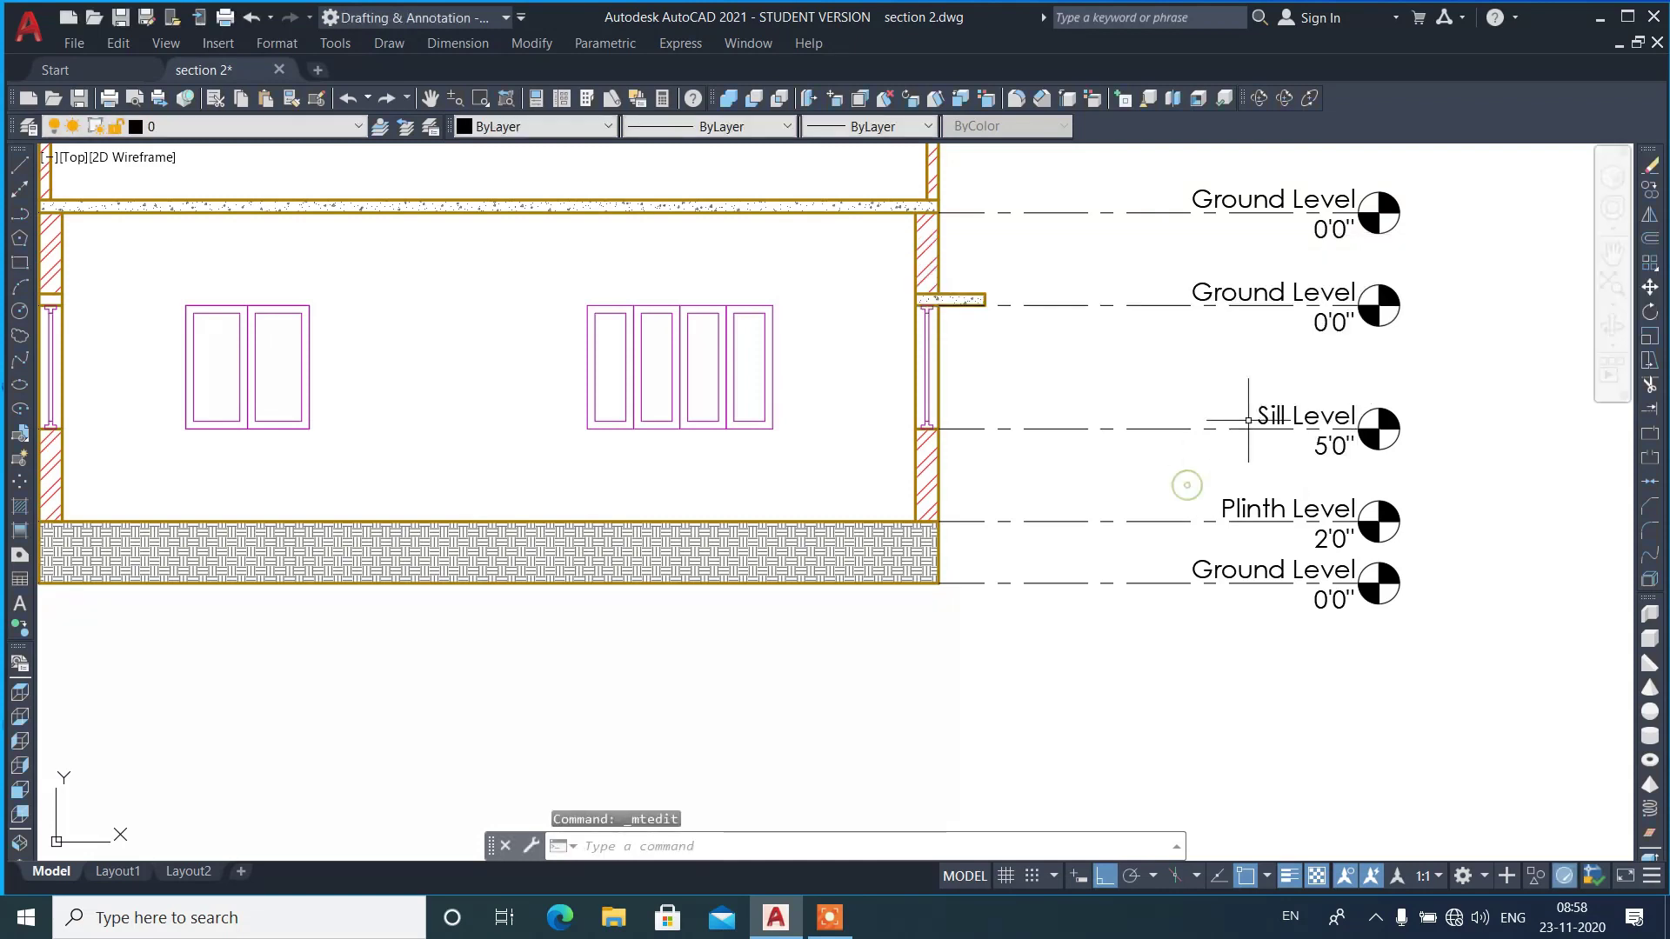
# - Relabel the next Ground Level marker as Lintel Level 9'0"
pyautogui.doubleClick(1257, 311)
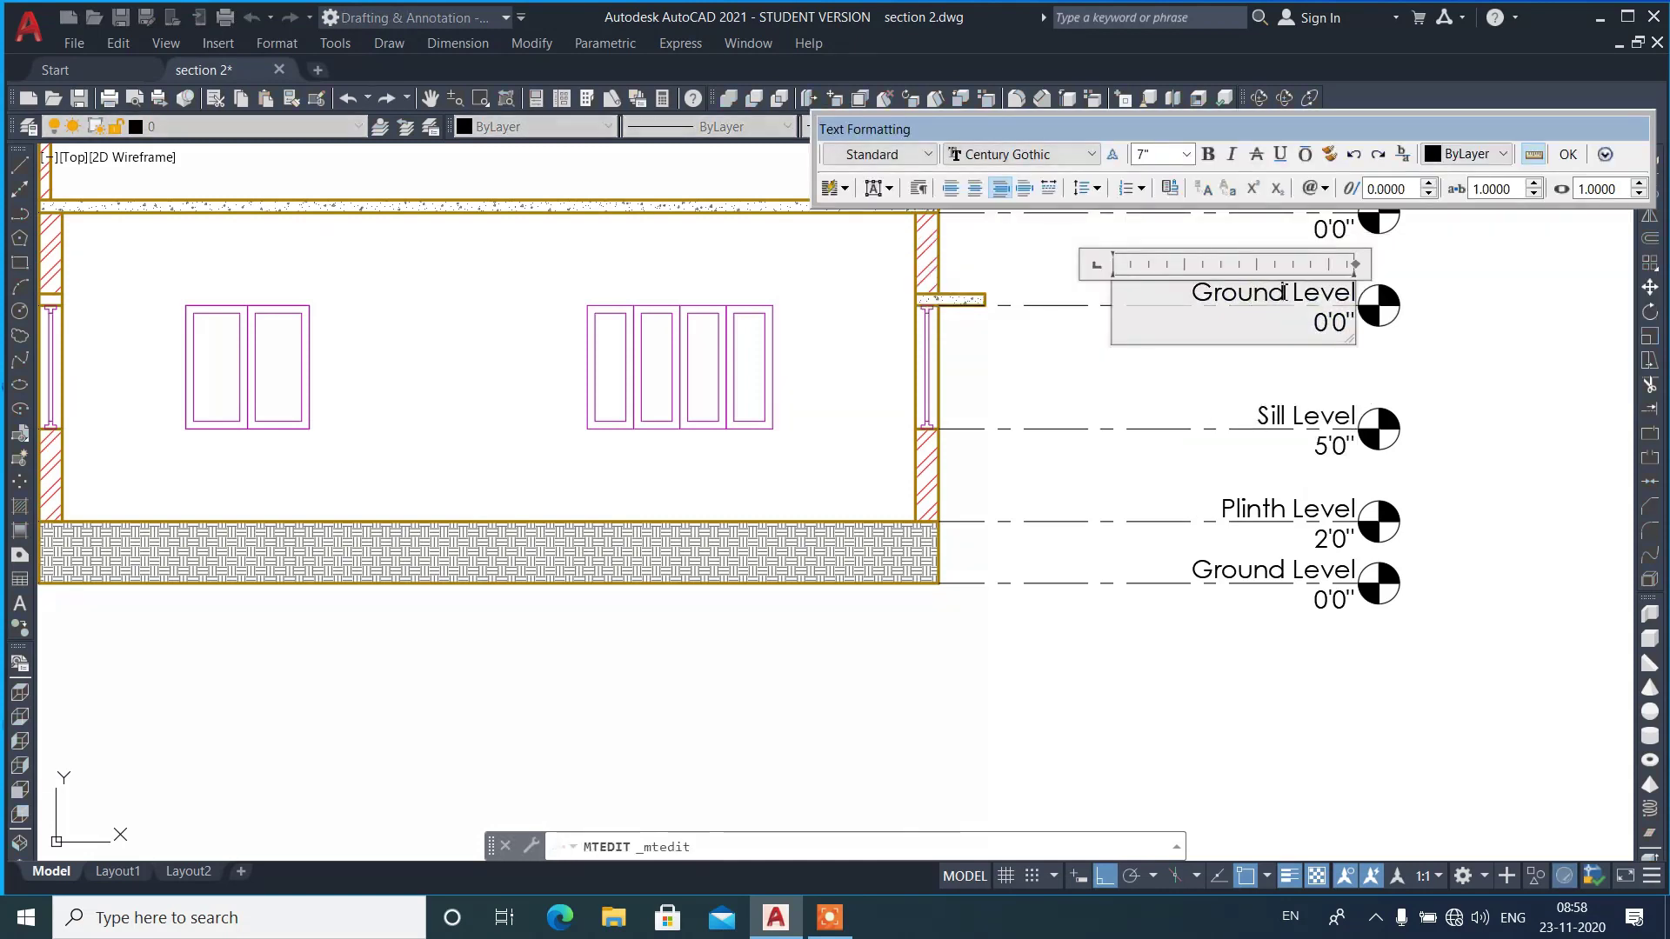
pyautogui.moveTo(1284, 294); pyautogui.dragTo(1205, 294)
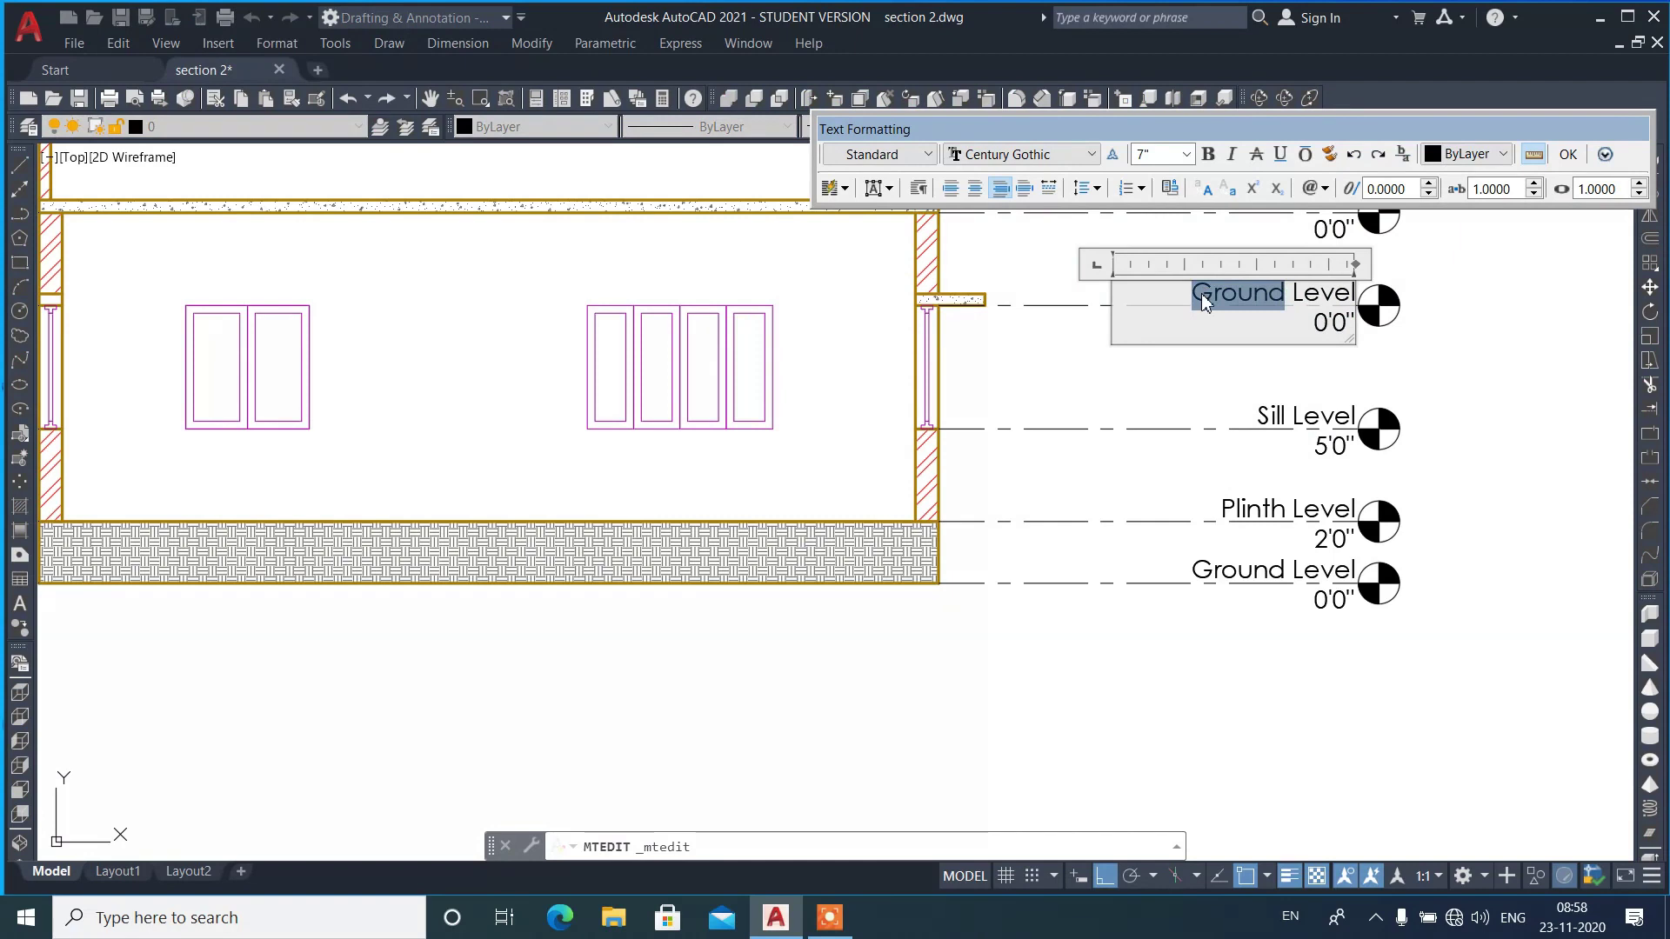
pyautogui.write('Lintel')
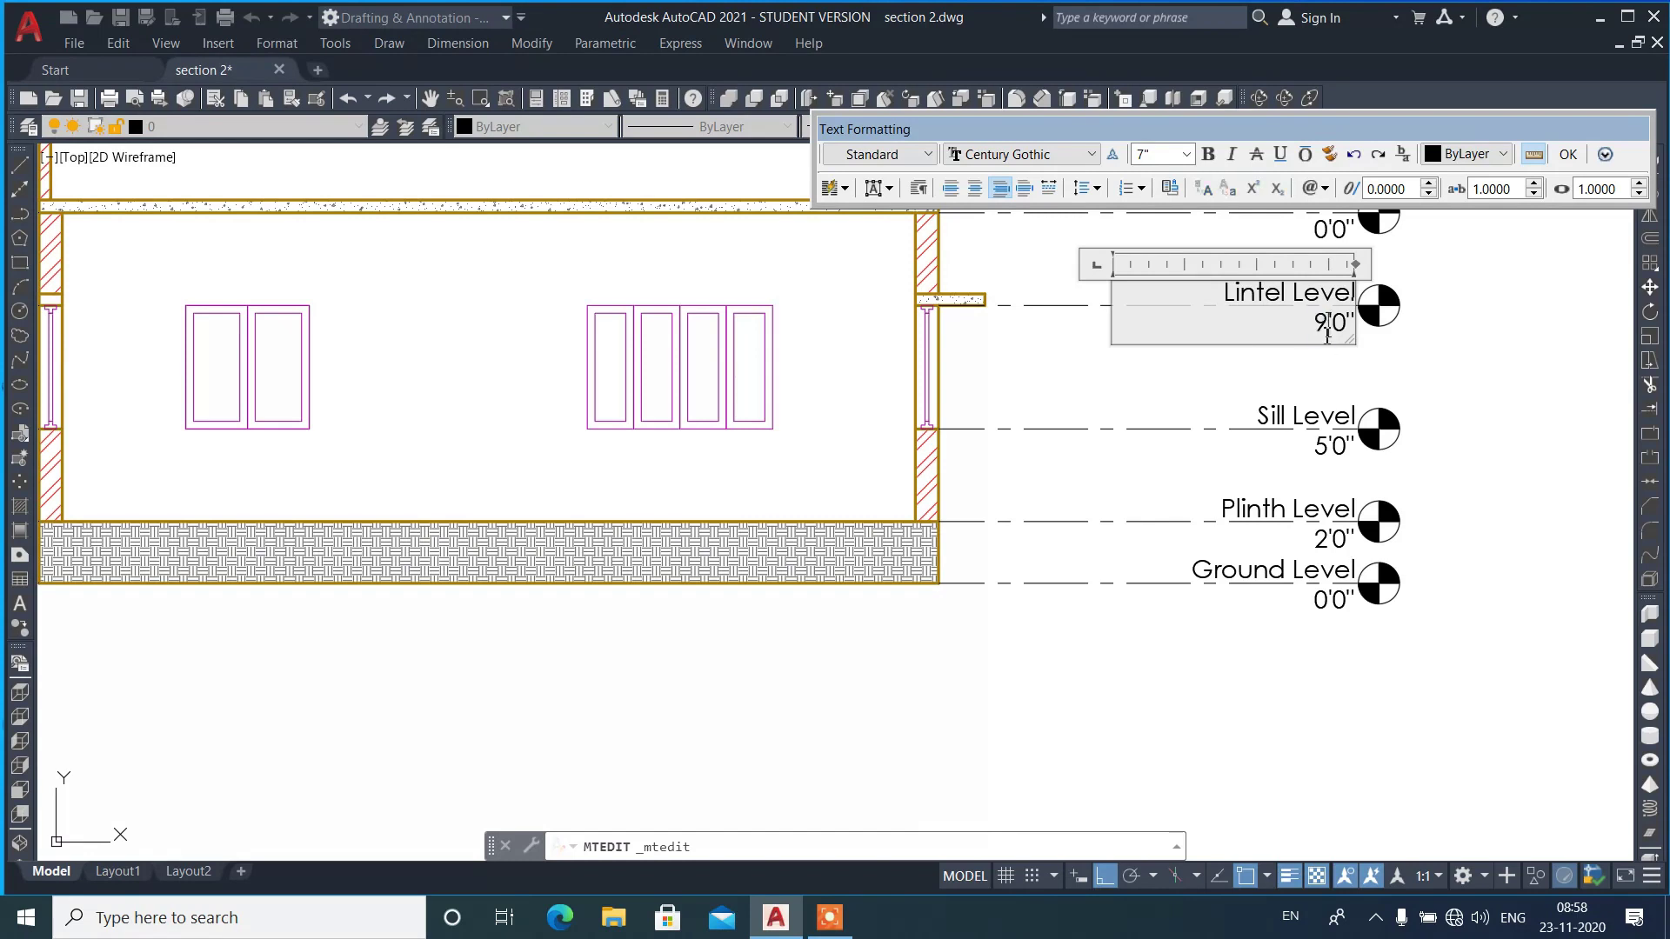
pyautogui.click(1240, 385)
# - Relabel the slab-height marker as Slab Level 12'0"
pyautogui.scroll(-3, 1244, 435)
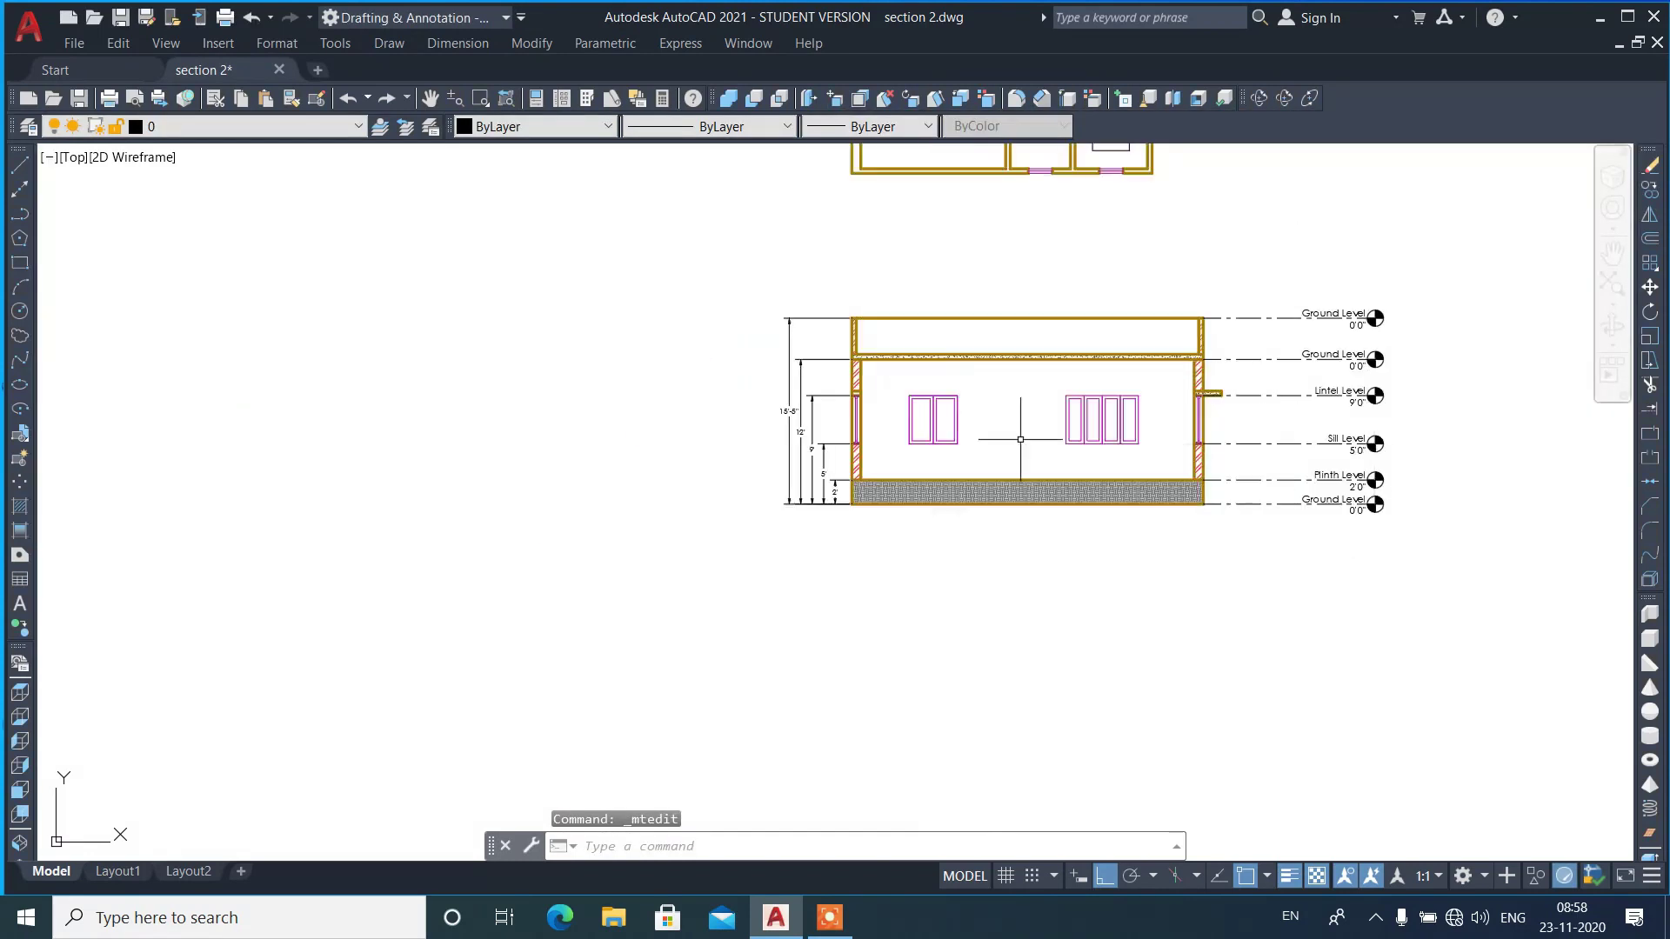
pyautogui.scroll(4, 824, 383)
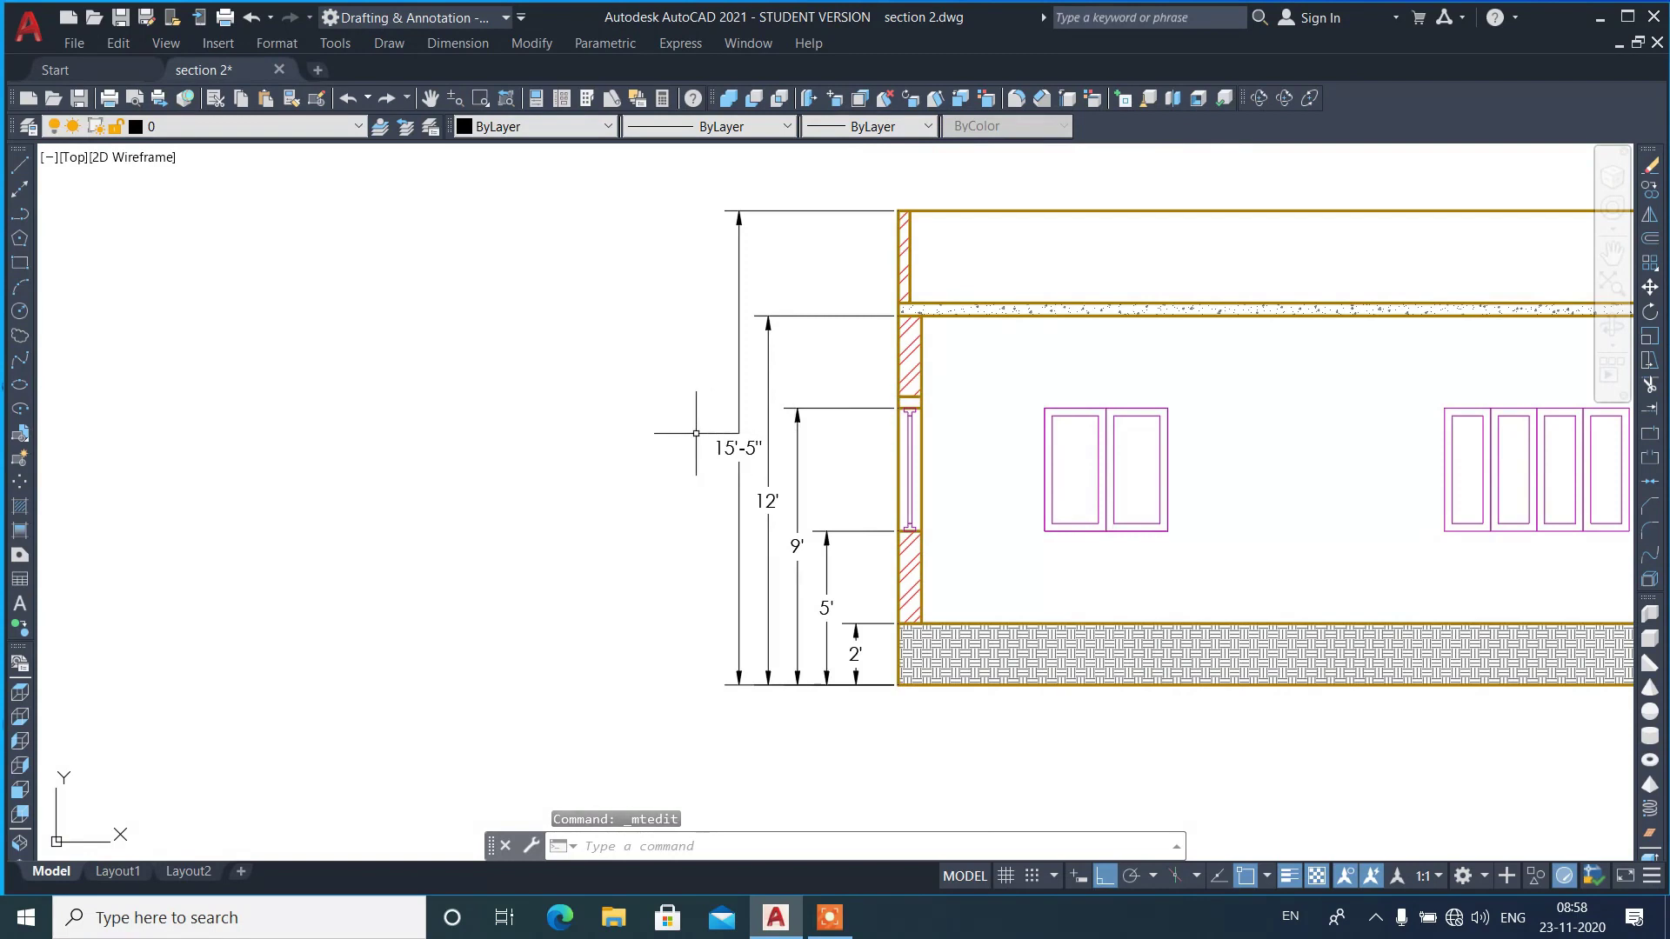
pyautogui.scroll(-4, 867, 407)
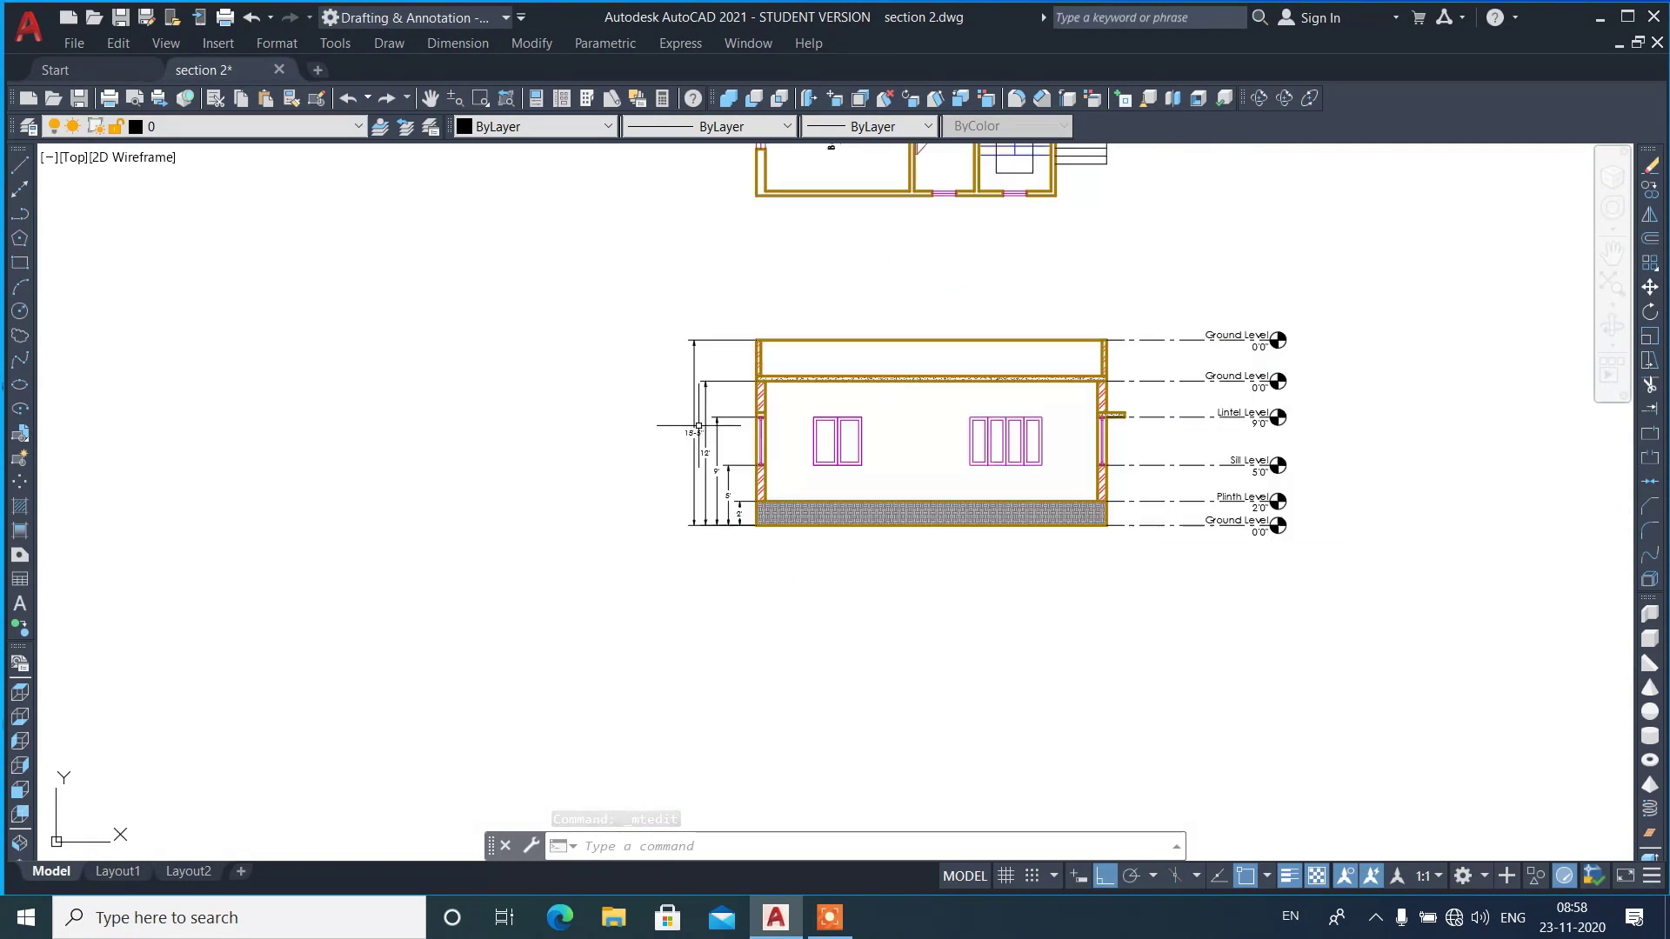
pyautogui.scroll(5, 1222, 350)
pyautogui.doubleClick(1222, 350)
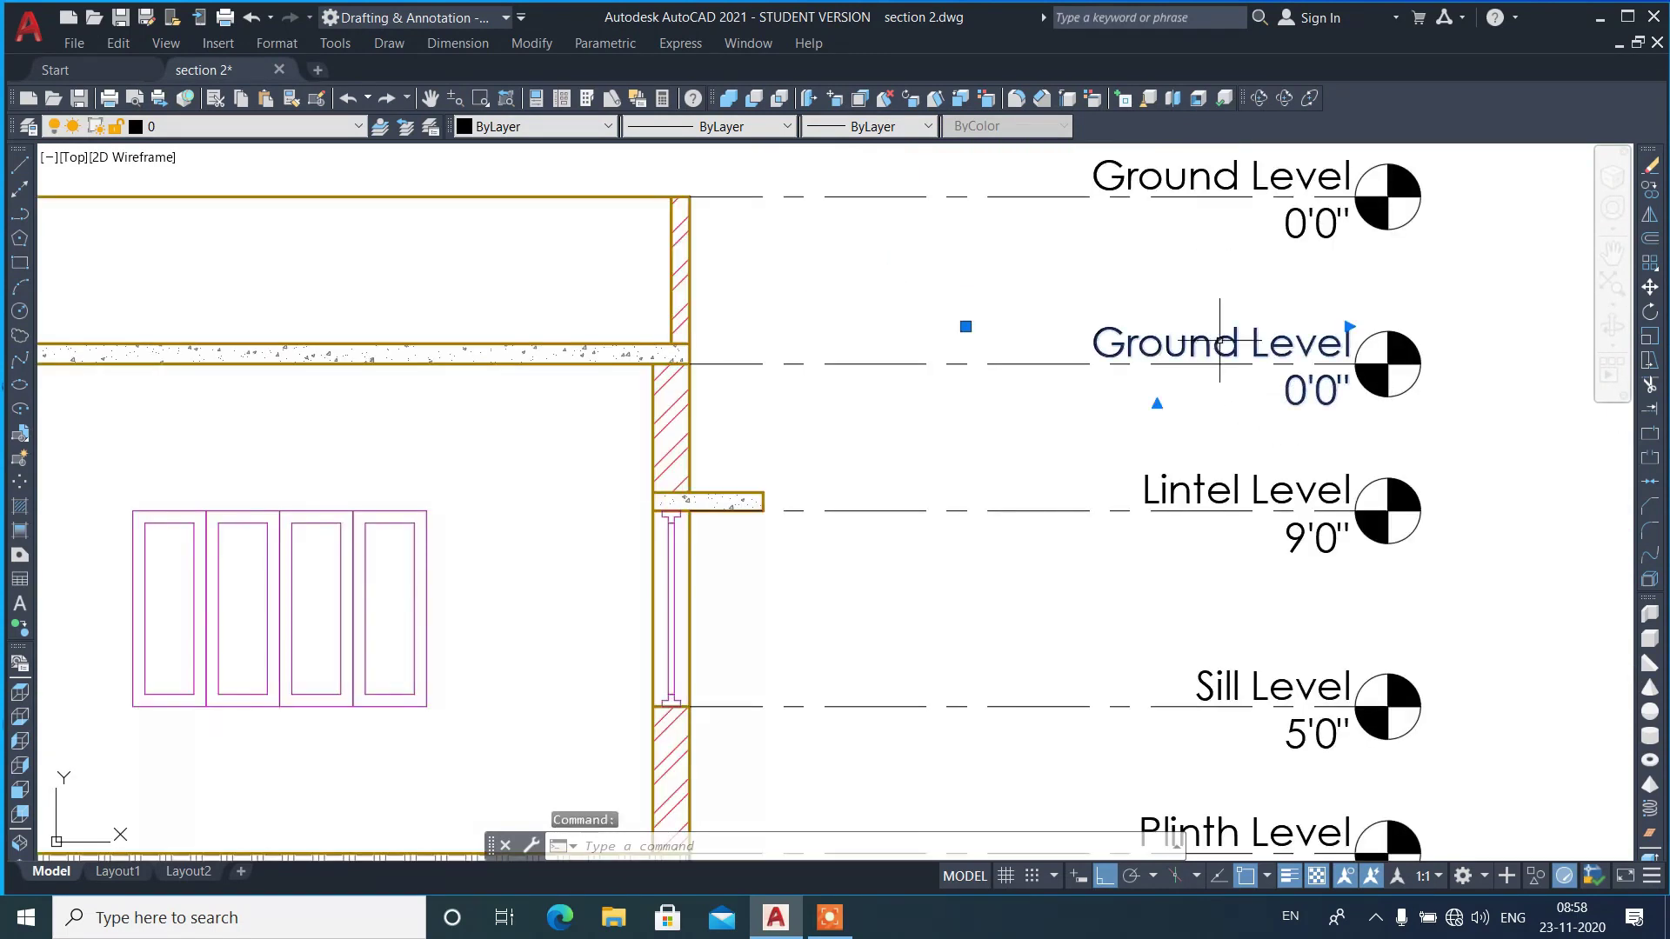
pyautogui.doubleClick(1103, 347)
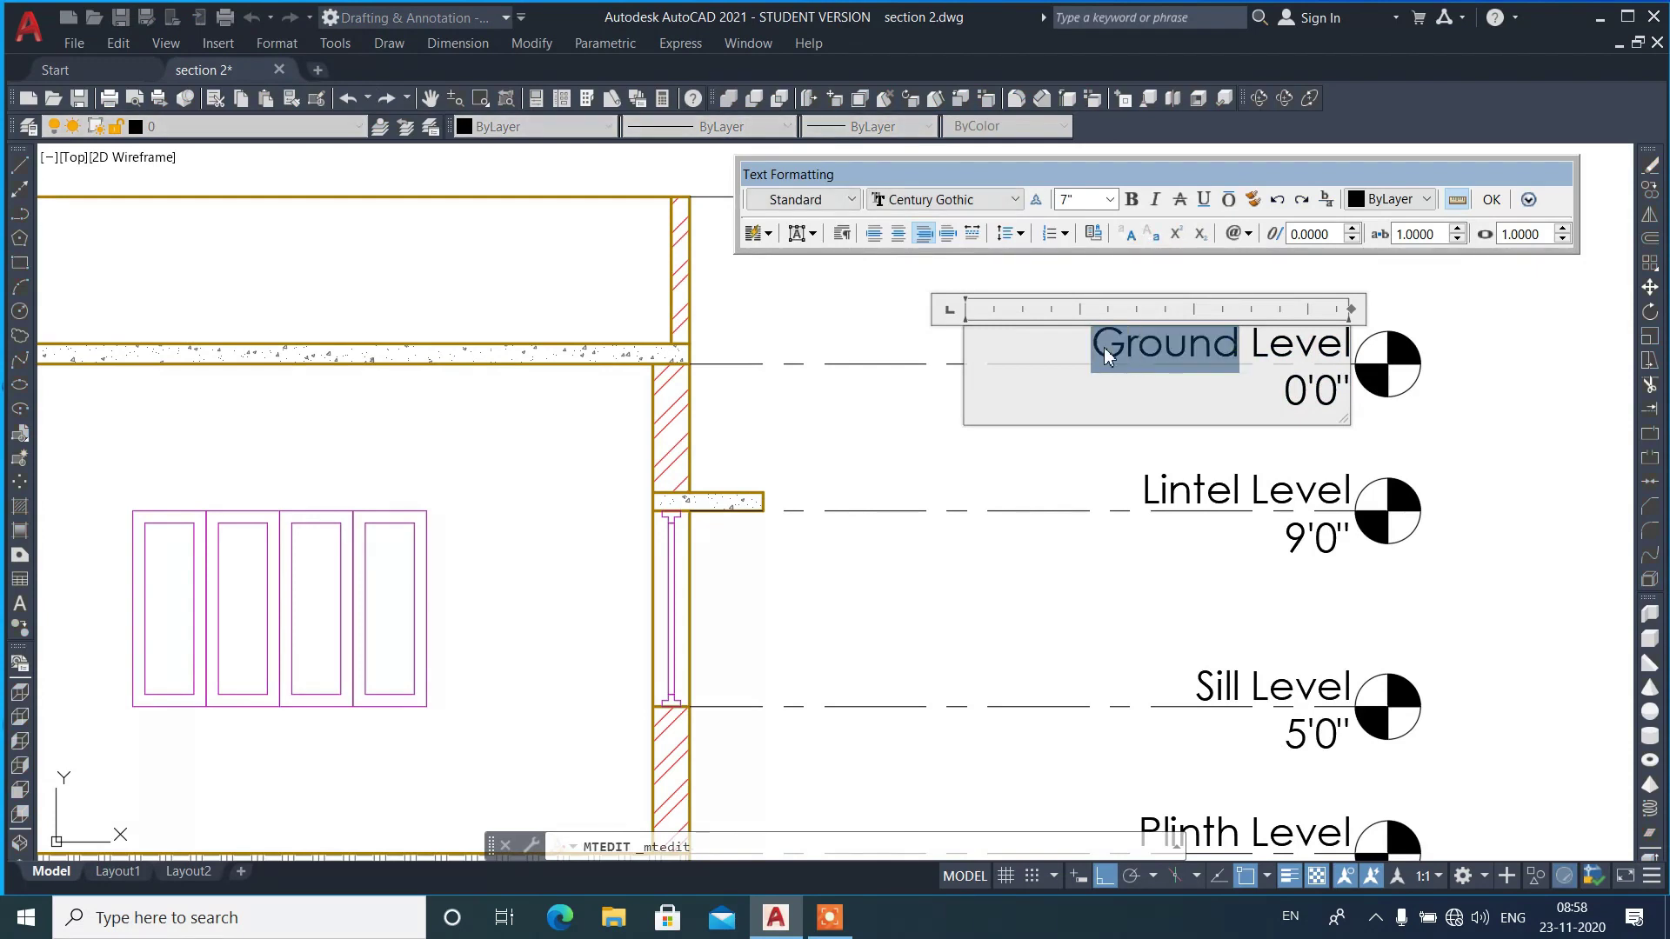
pyautogui.write('Slab')
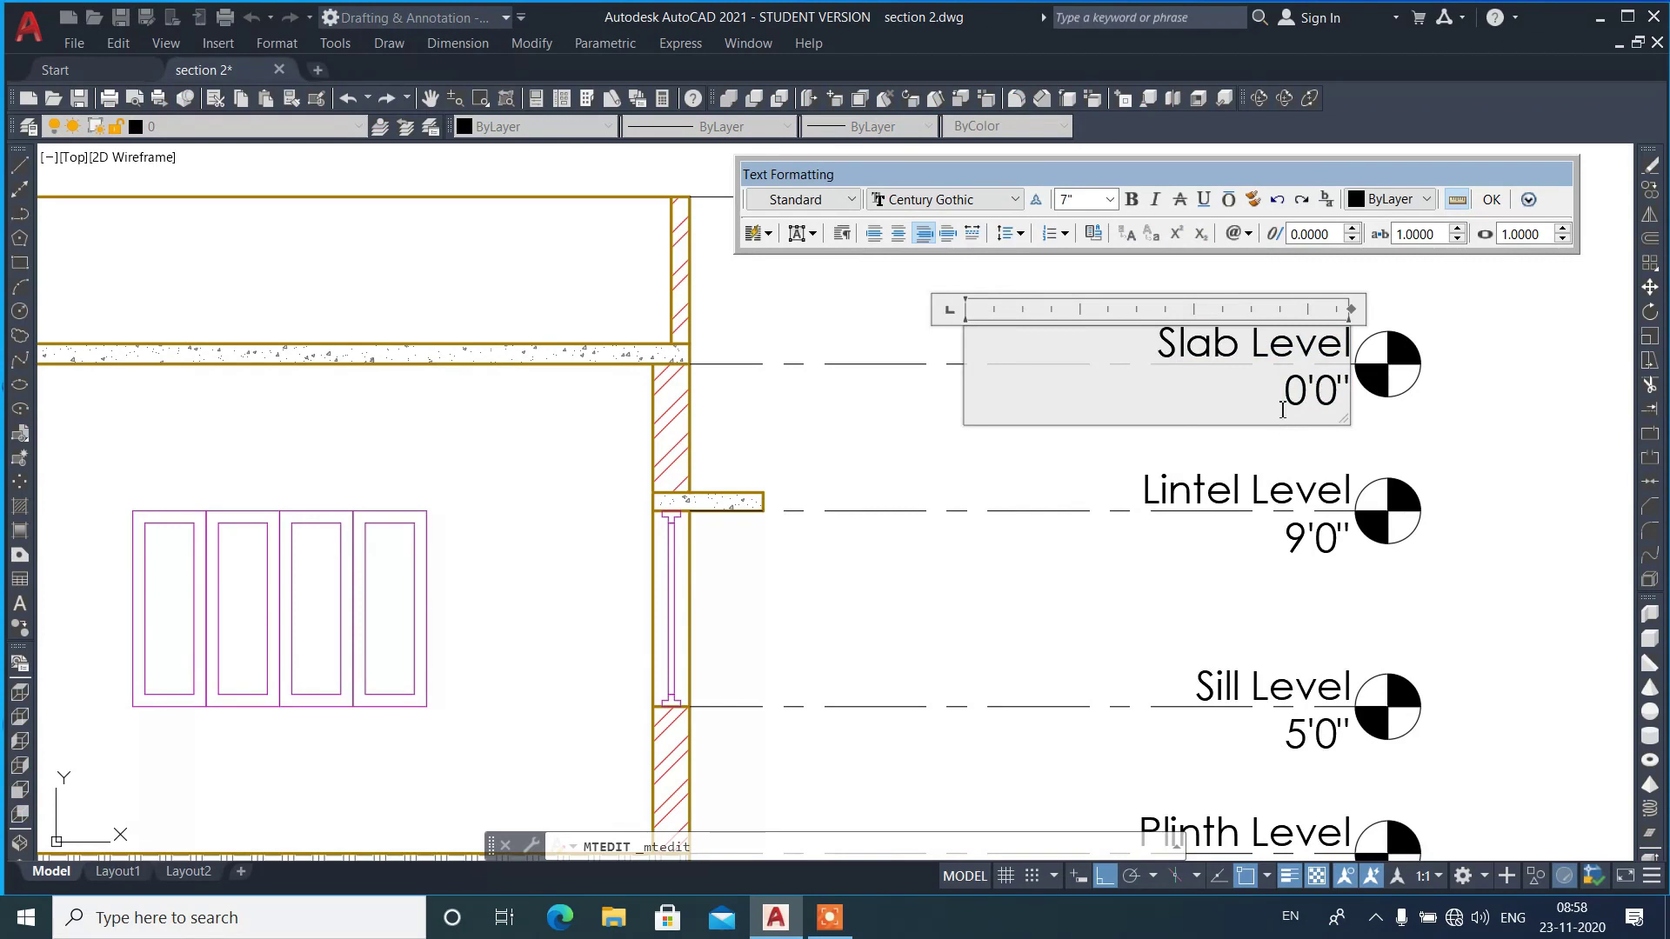
pyautogui.write('12')
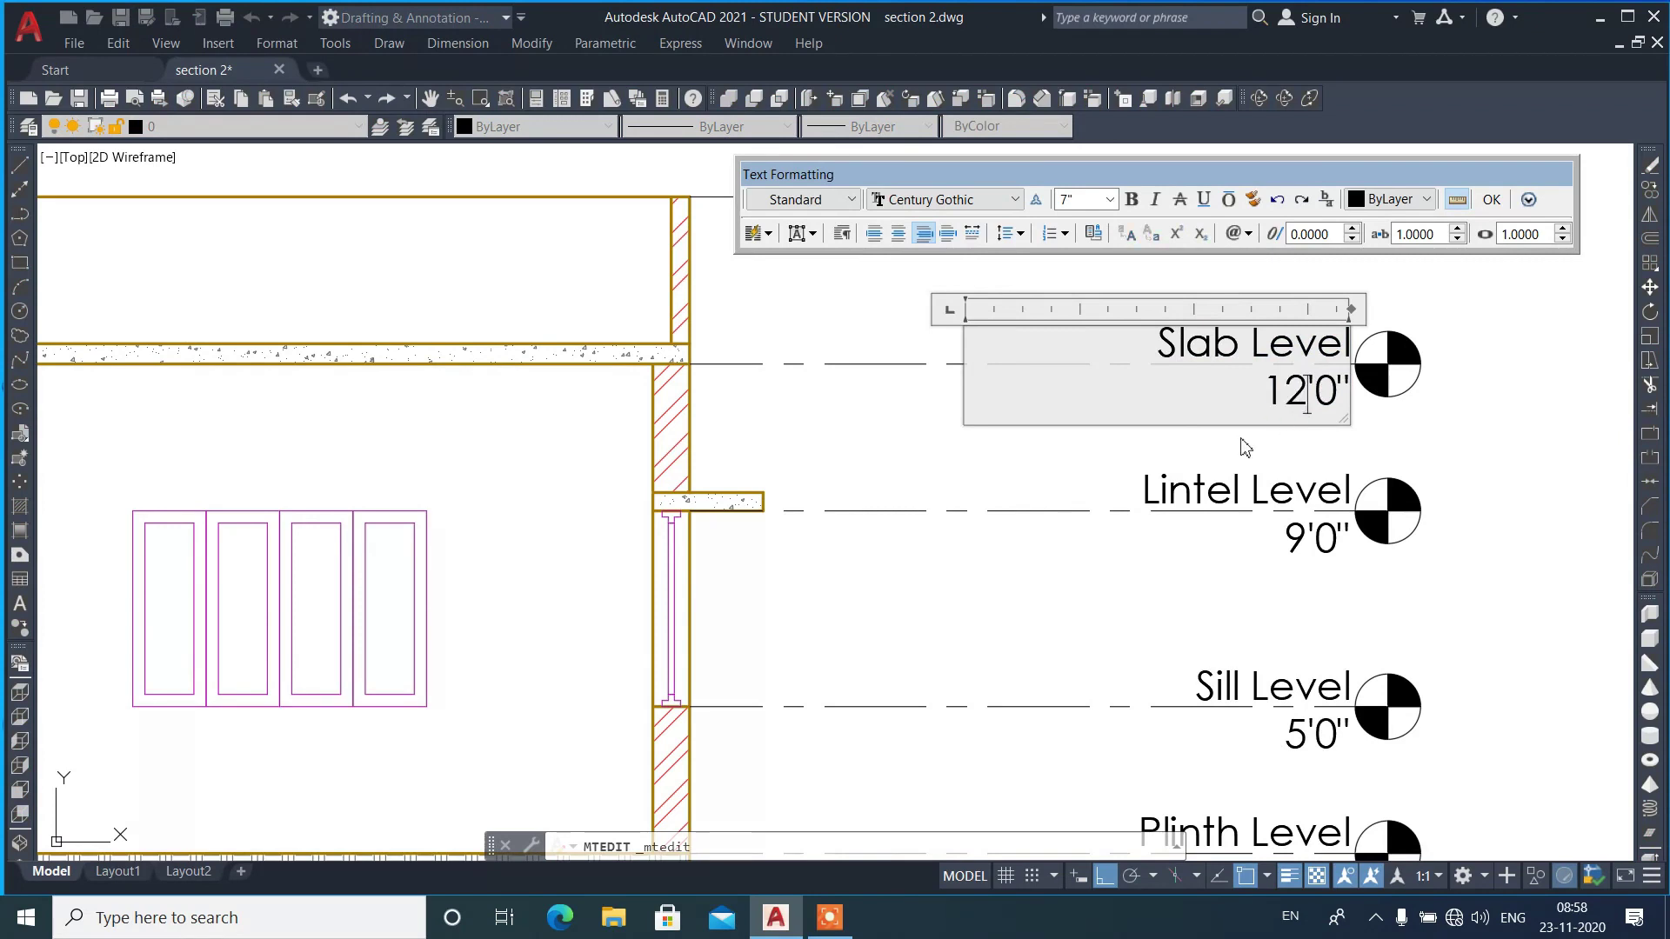
pyautogui.click(1156, 464)
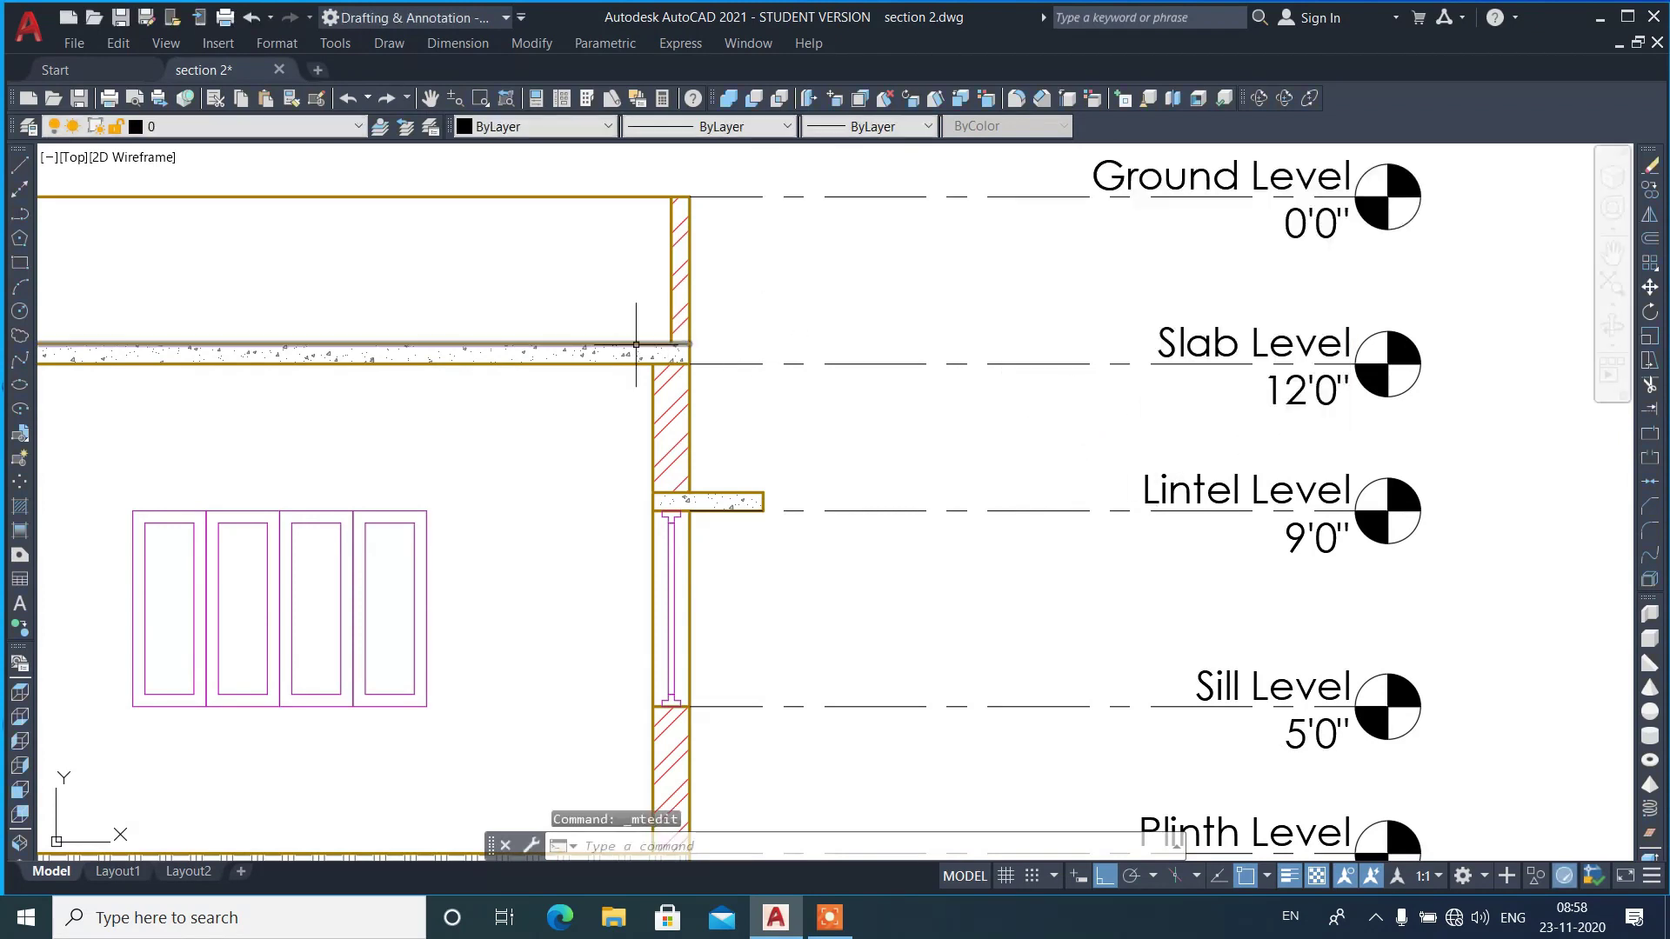
# - Rename the topmost marker Parapet Level with a 15'5" height value
pyautogui.doubleClick(1095, 188)
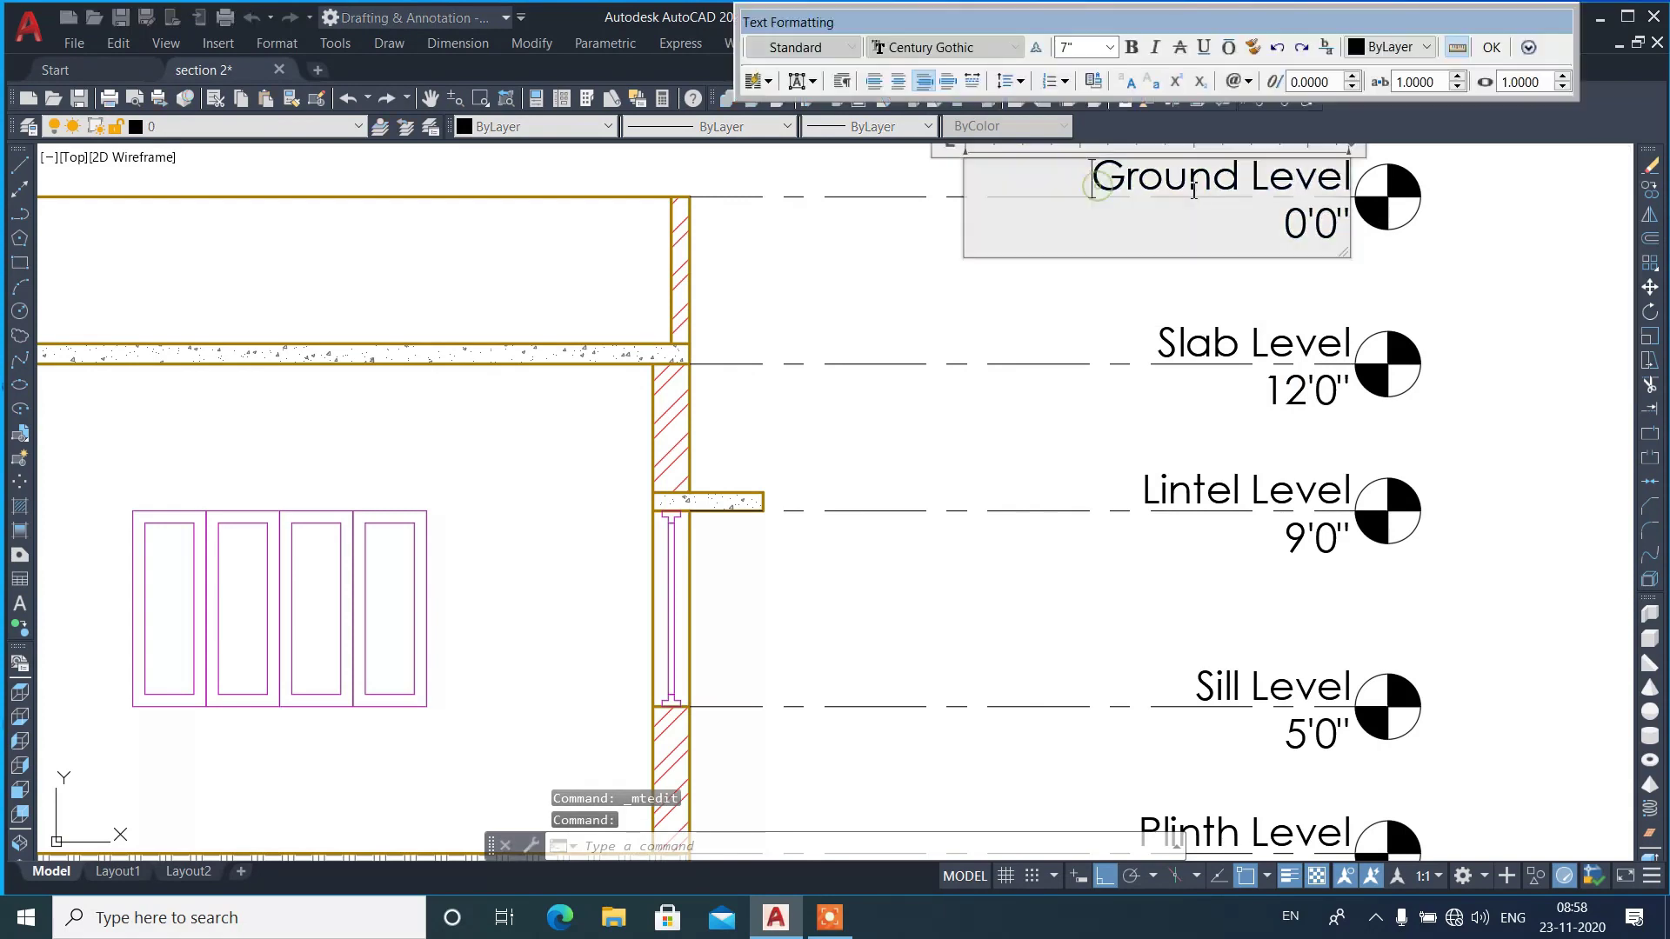
pyautogui.moveTo(1238, 178); pyautogui.dragTo(1104, 177)
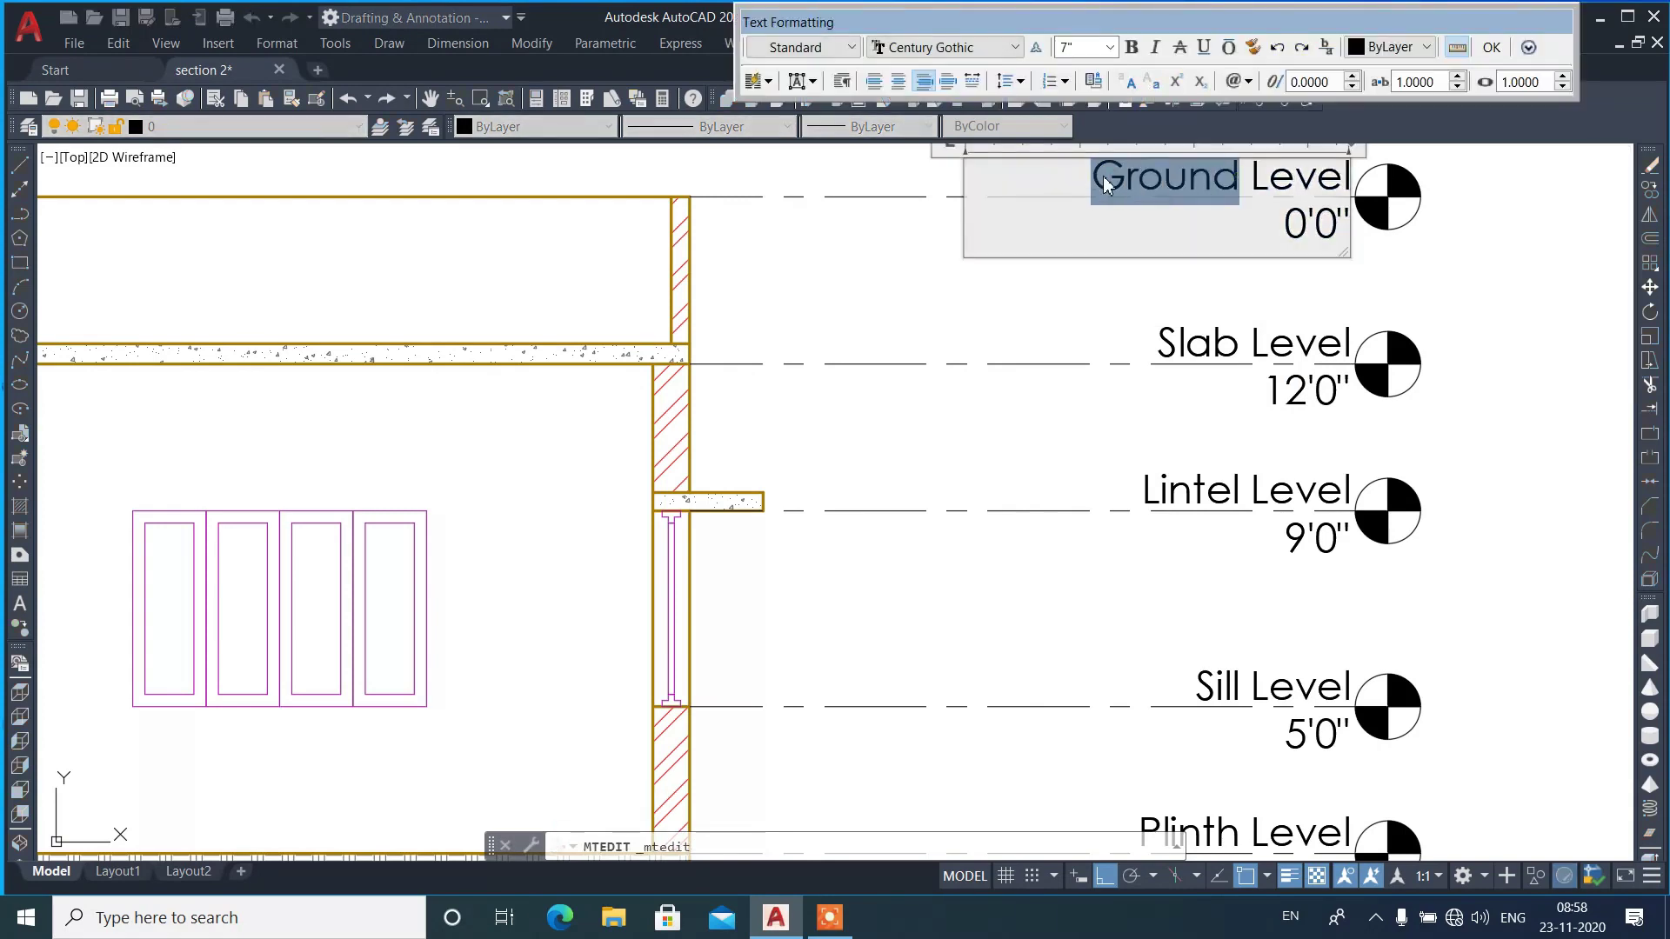
pyautogui.write('Parp')
pyautogui.press('BackSpace')
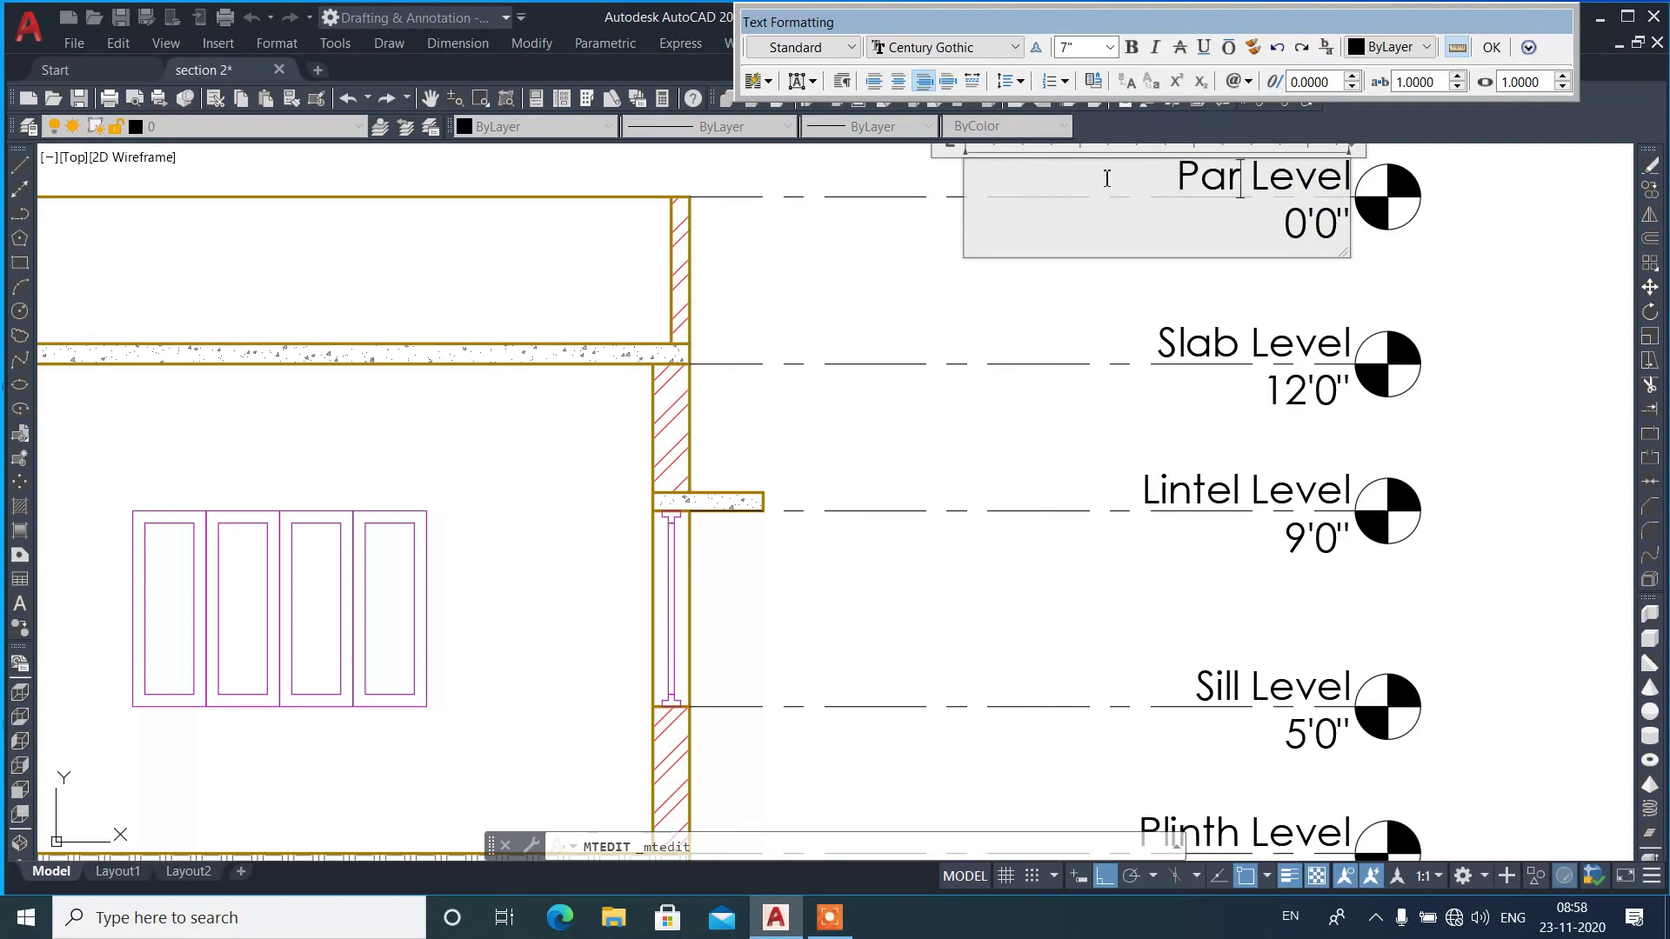
pyautogui.write('apet')
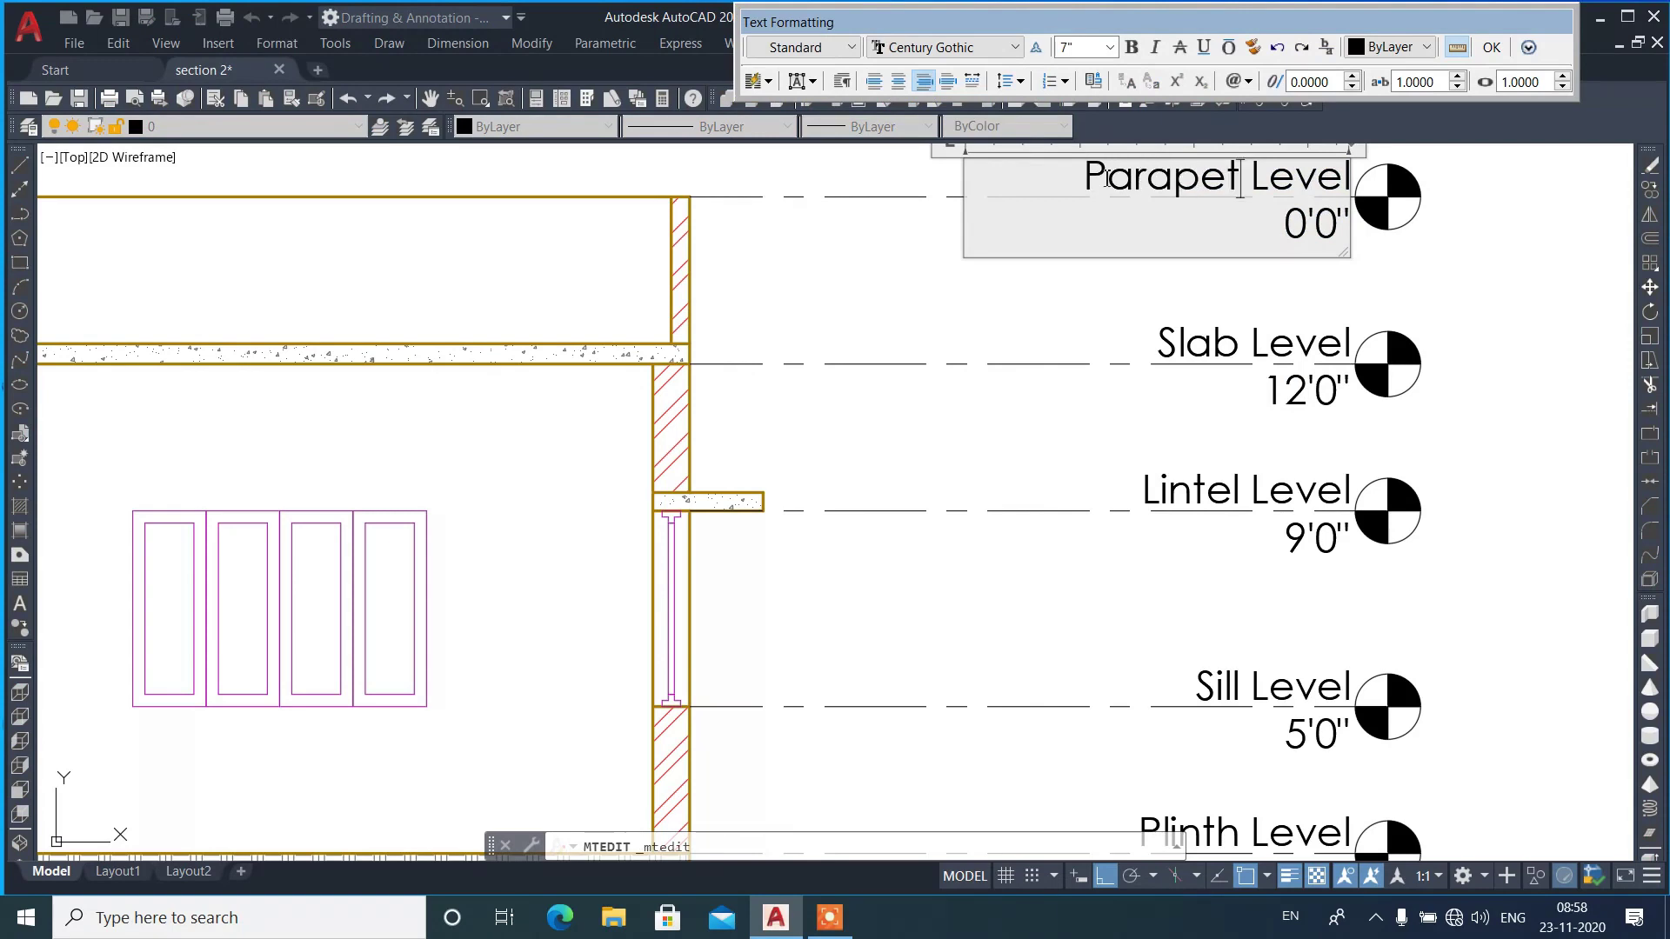
pyautogui.click(1076, 297)
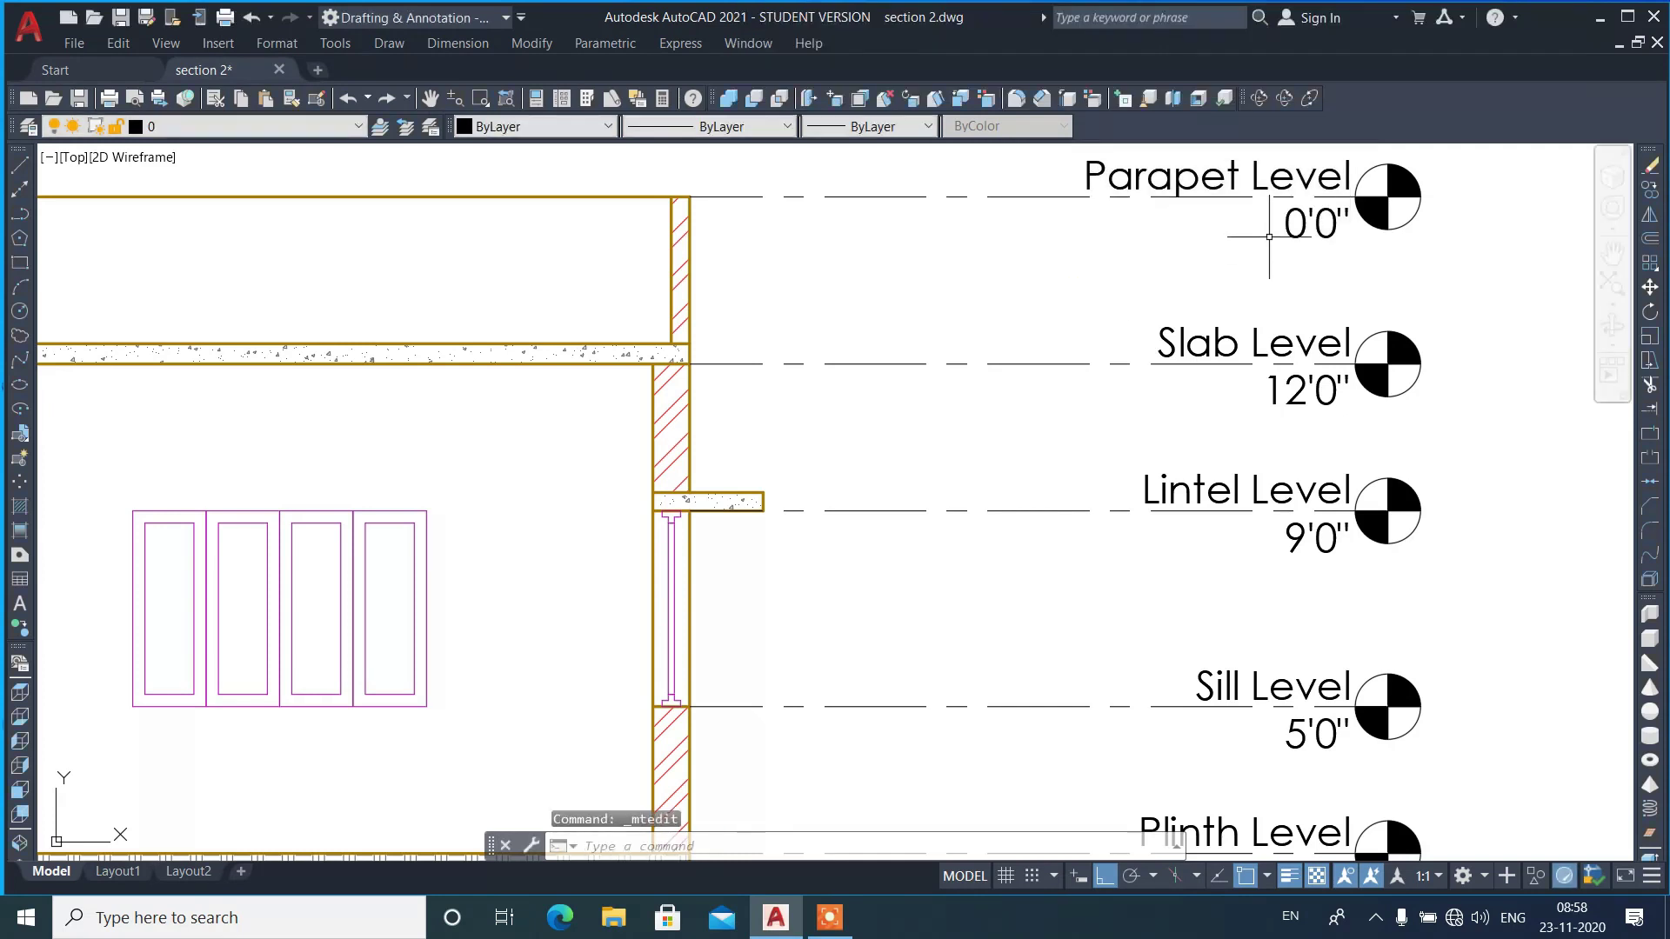
pyautogui.doubleClick(1285, 228)
pyautogui.moveTo(1285, 228); pyautogui.dragTo(1342, 225)
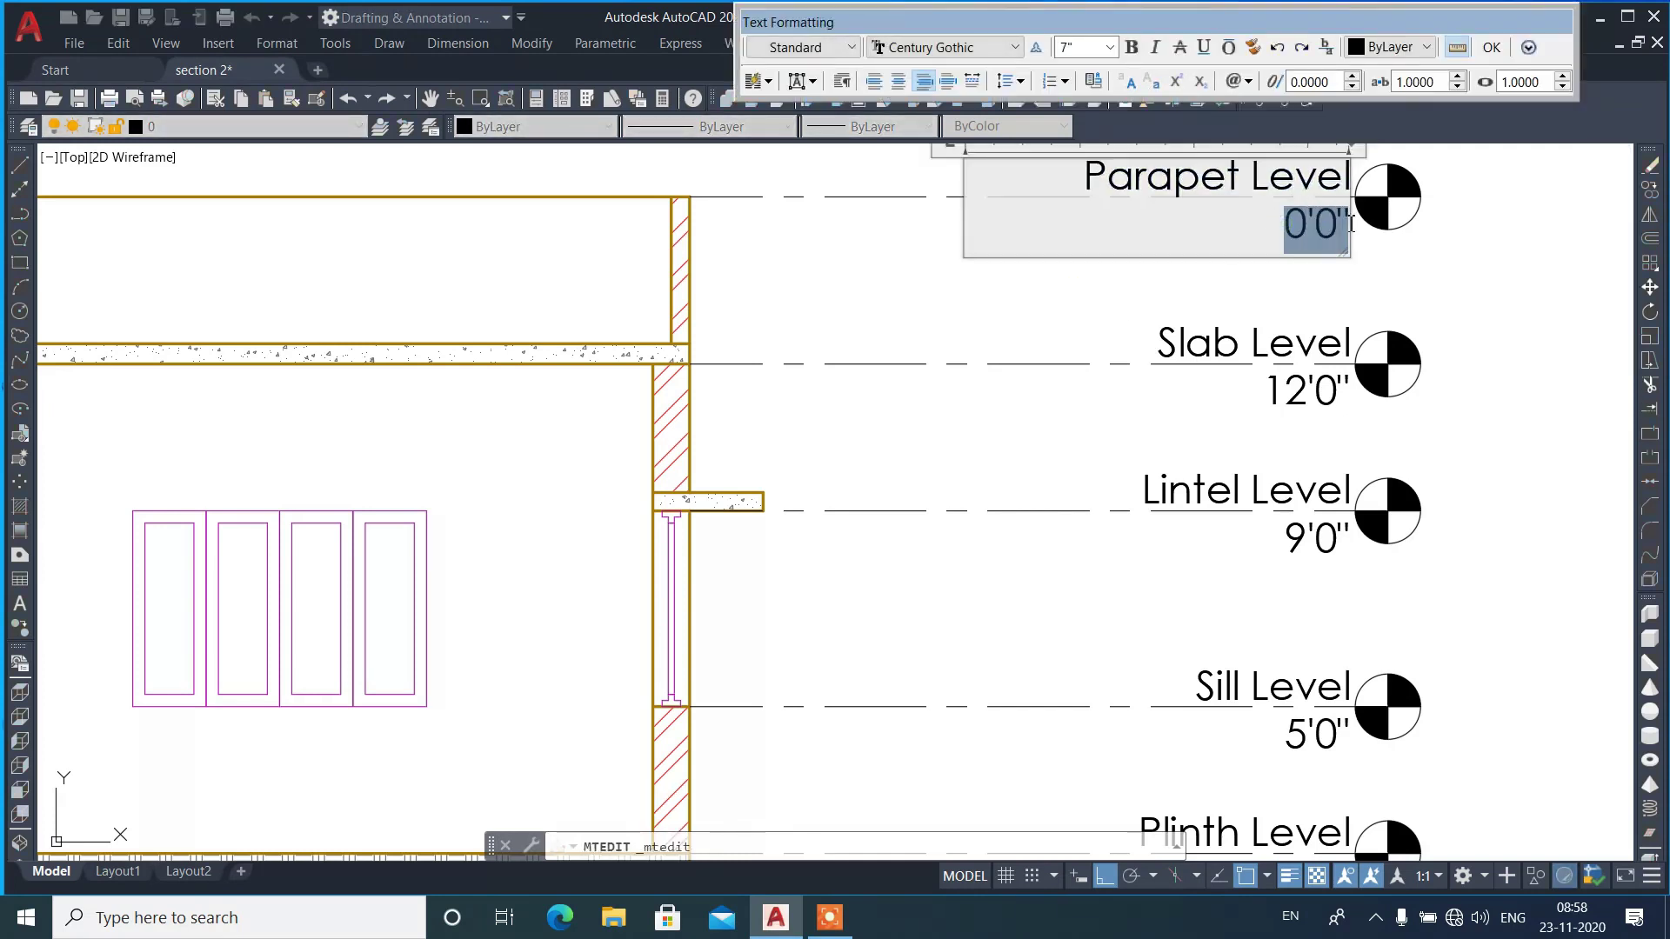
pyautogui.write('15\'5"')
# - Place vertical construction lines along the middle partition wall
pyautogui.click(1222, 274)
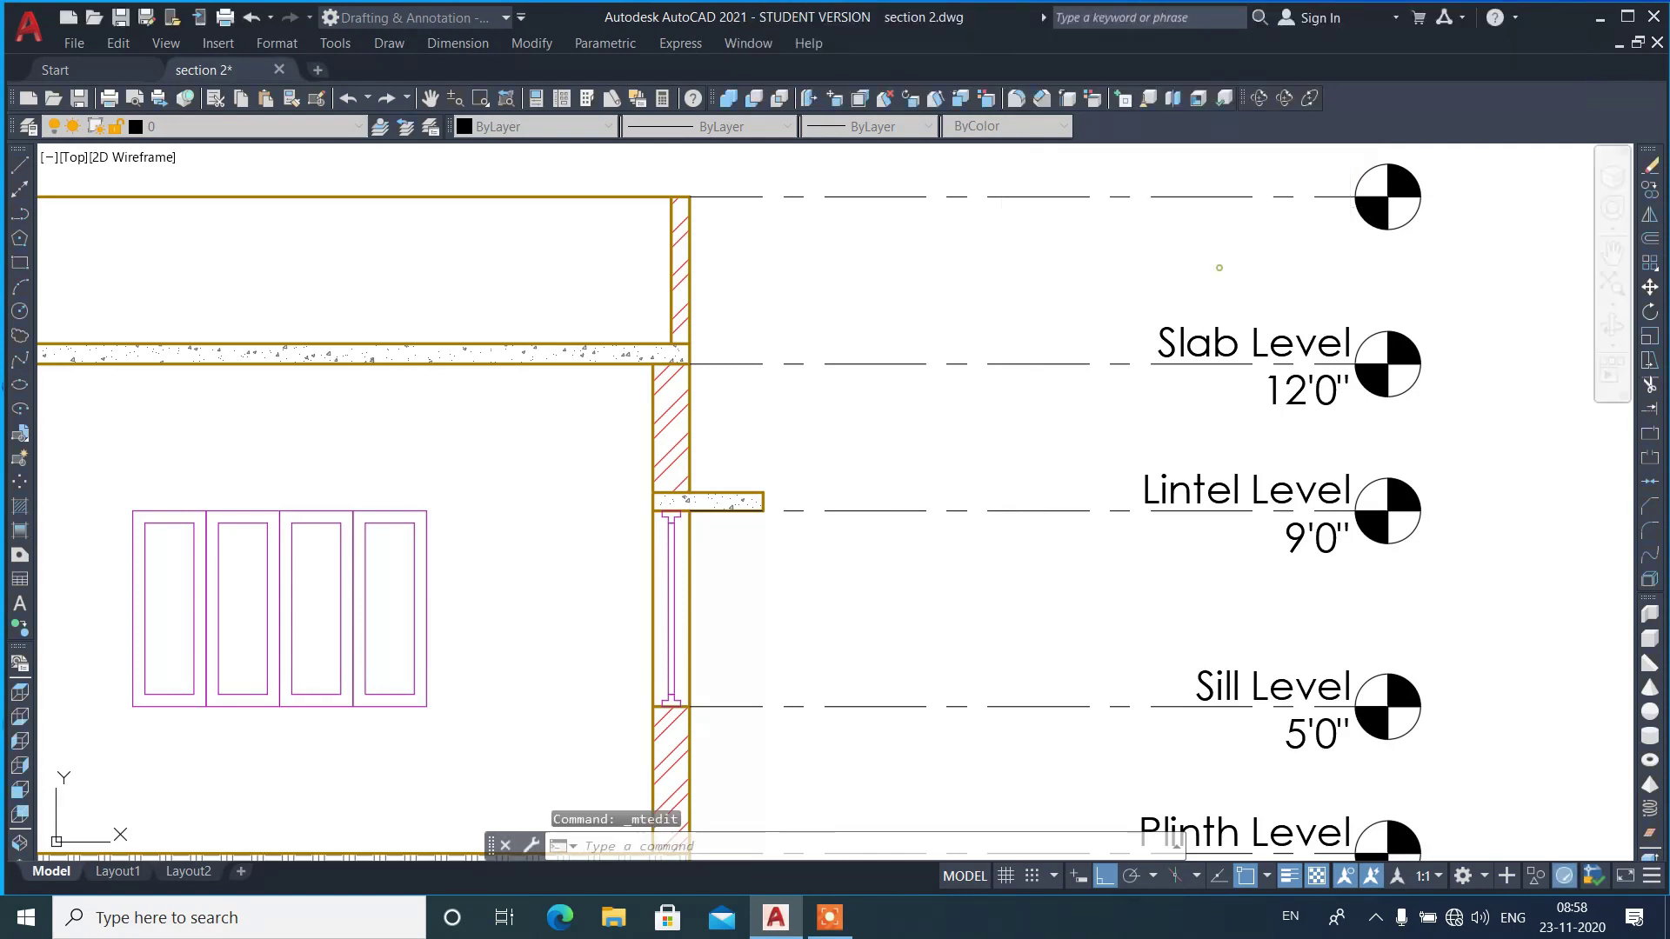
pyautogui.scroll(-5, 1391, 287)
pyautogui.scroll(2, 529, 416)
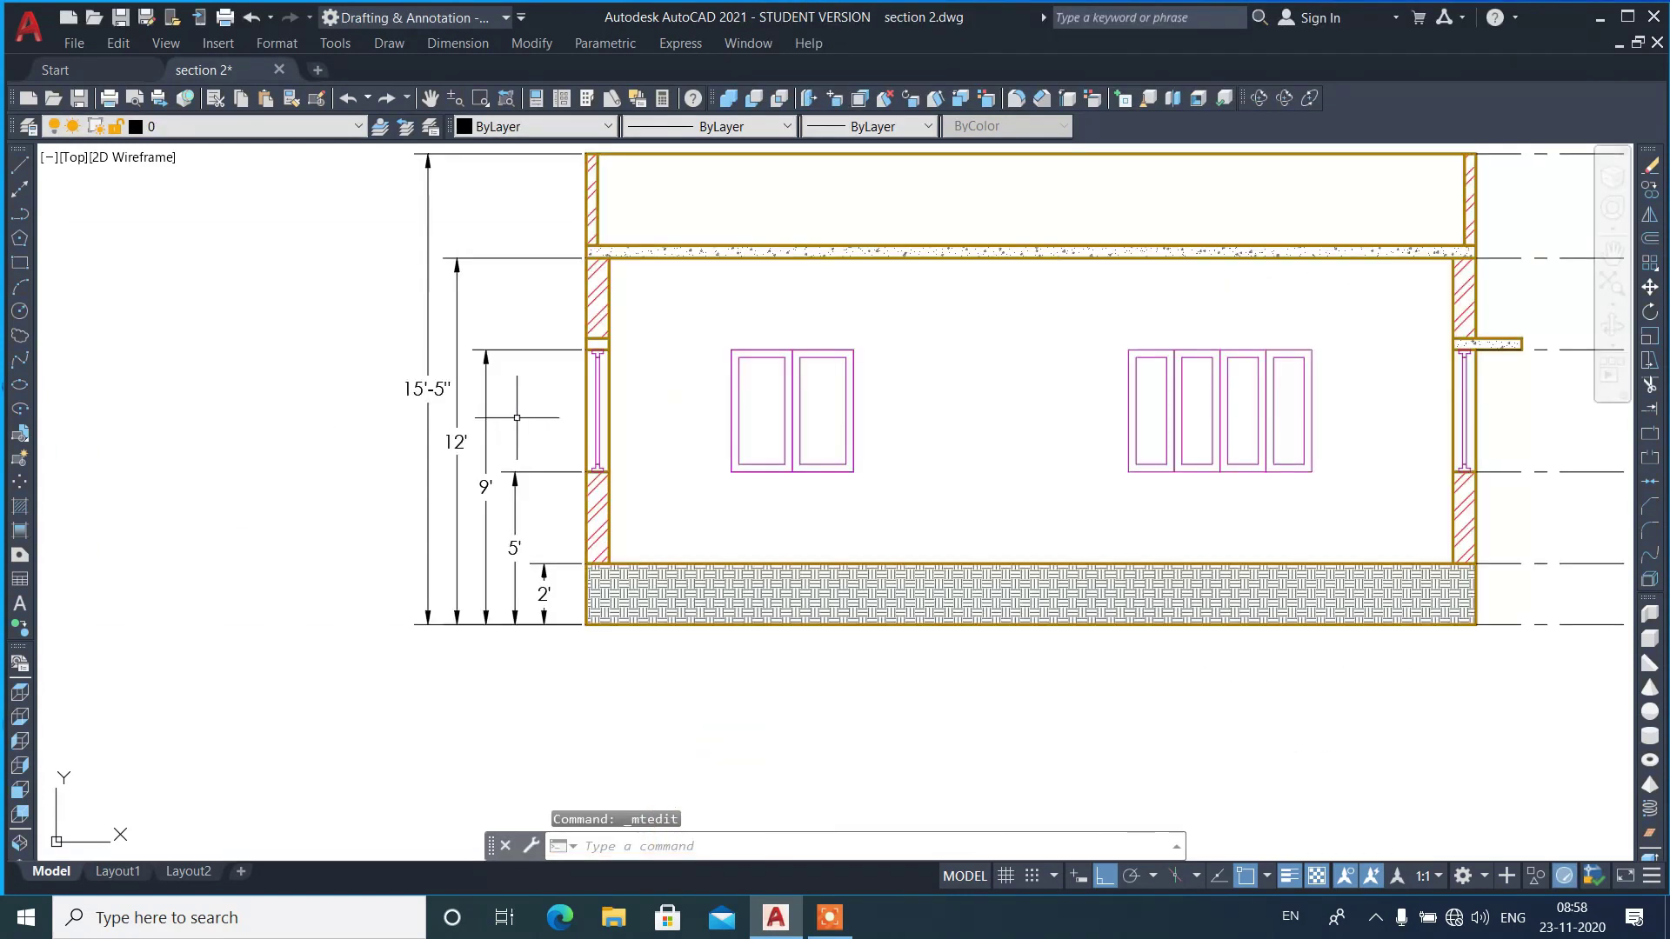
pyautogui.scroll(-4, 371, 430)
pyautogui.scroll(2, 596, 400)
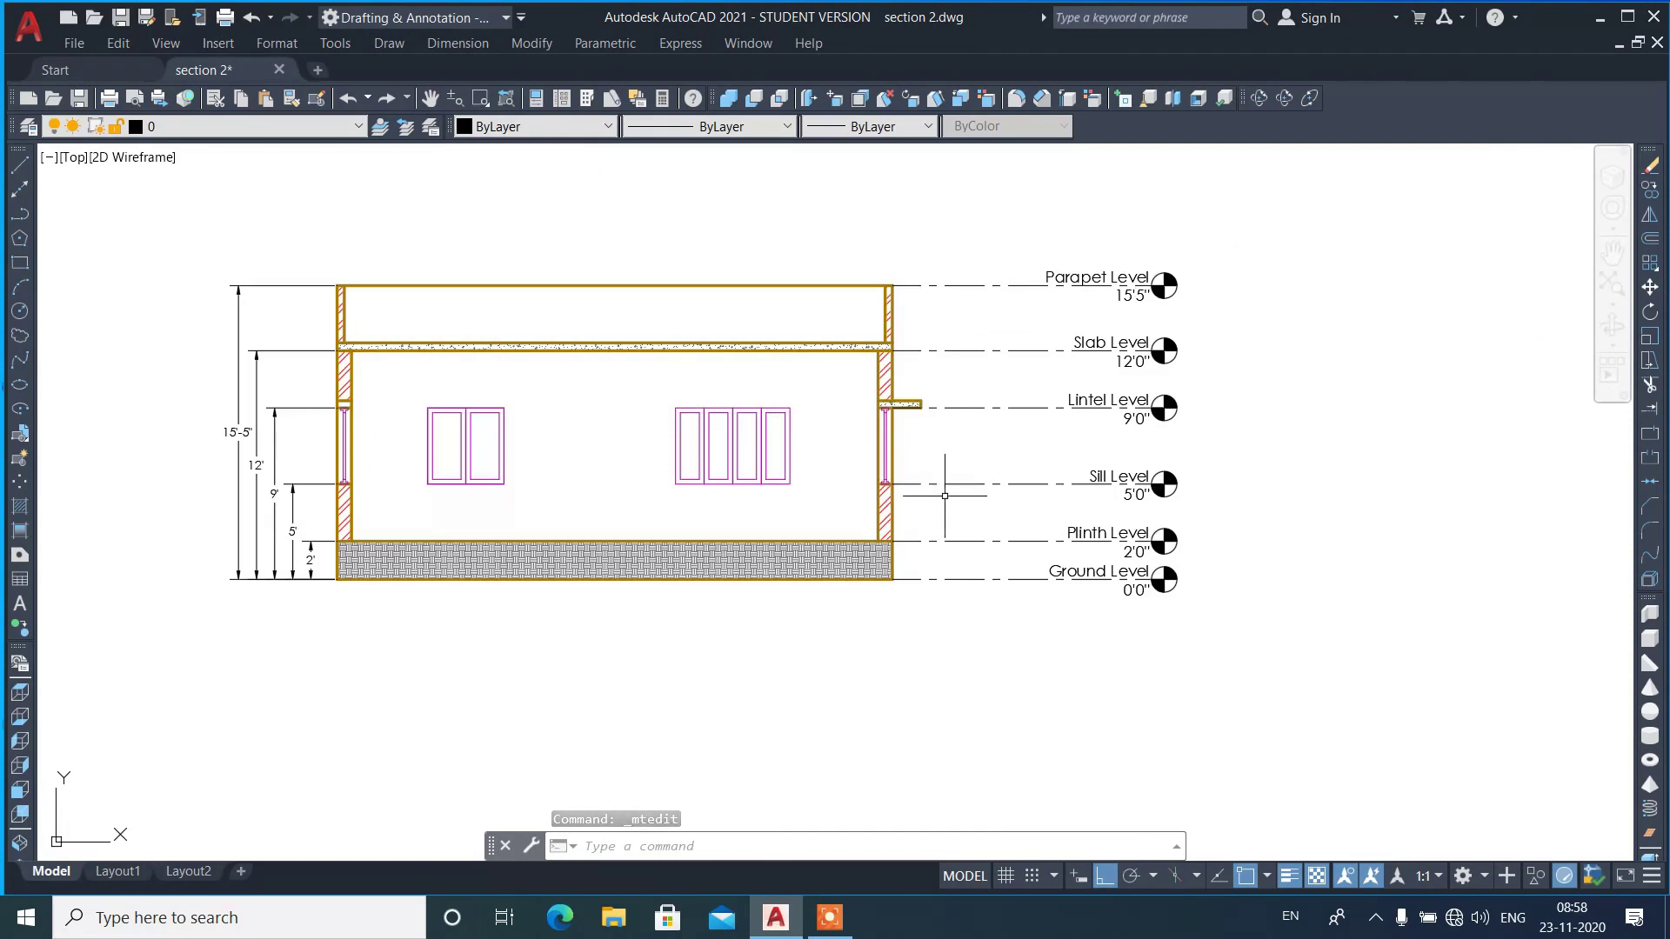
pyautogui.scroll(-2, 948, 478)
pyautogui.scroll(-4, 921, 504)
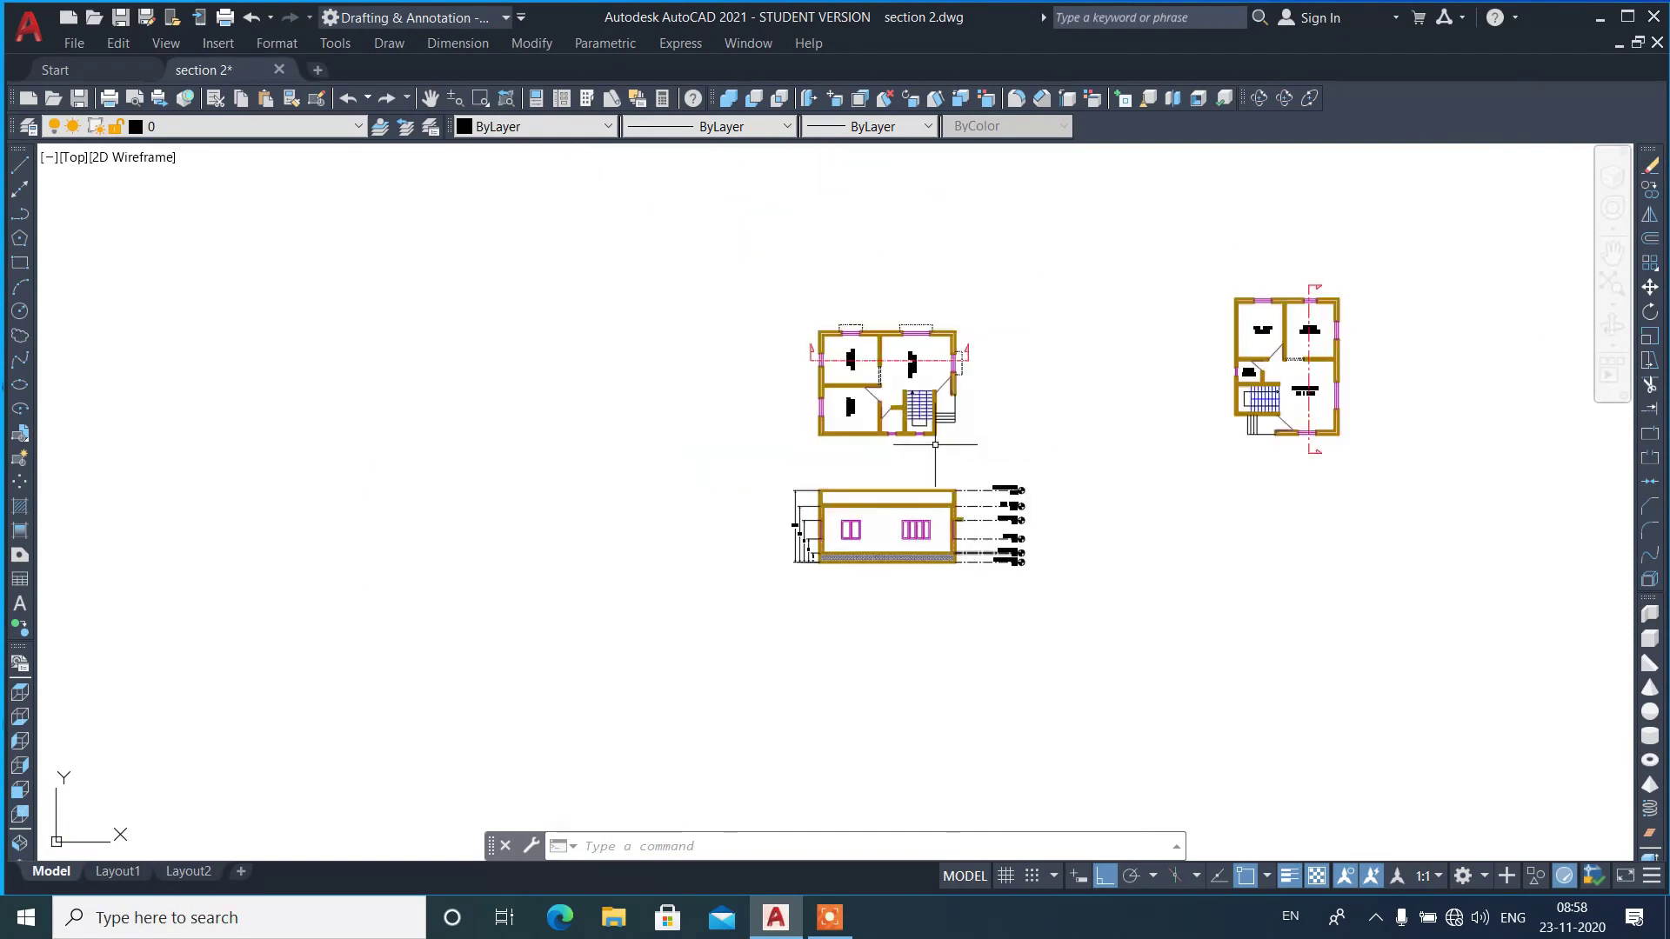
pyautogui.scroll(5, 890, 351)
pyautogui.scroll(2, 512, 399)
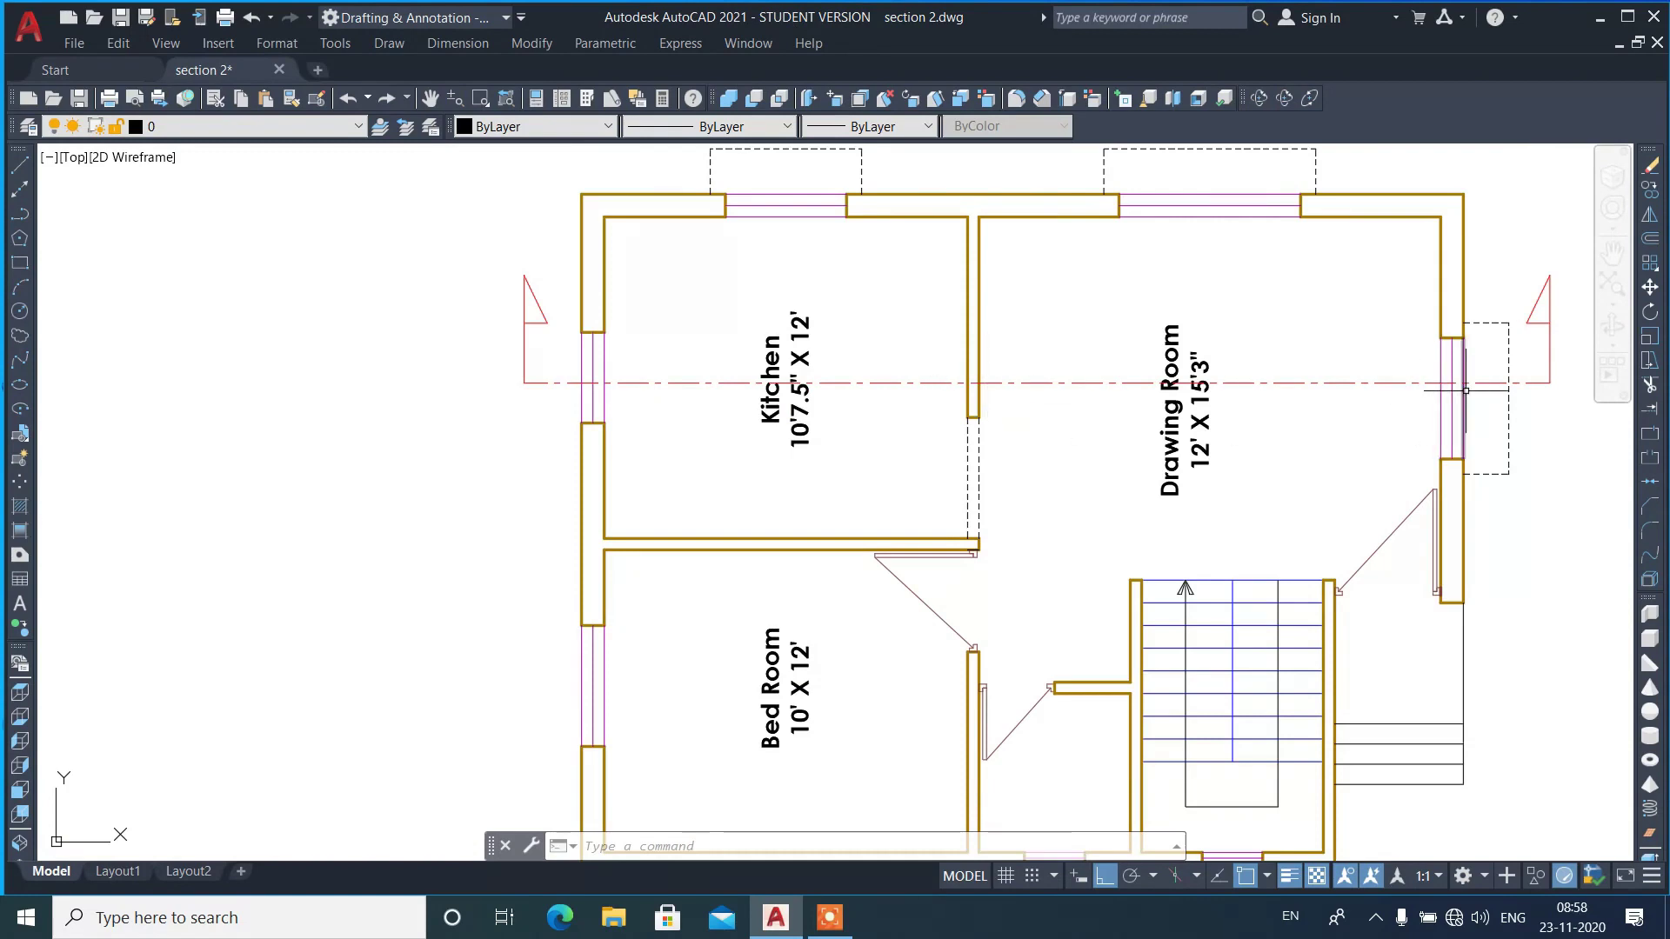
pyautogui.scroll(-4, 969, 278)
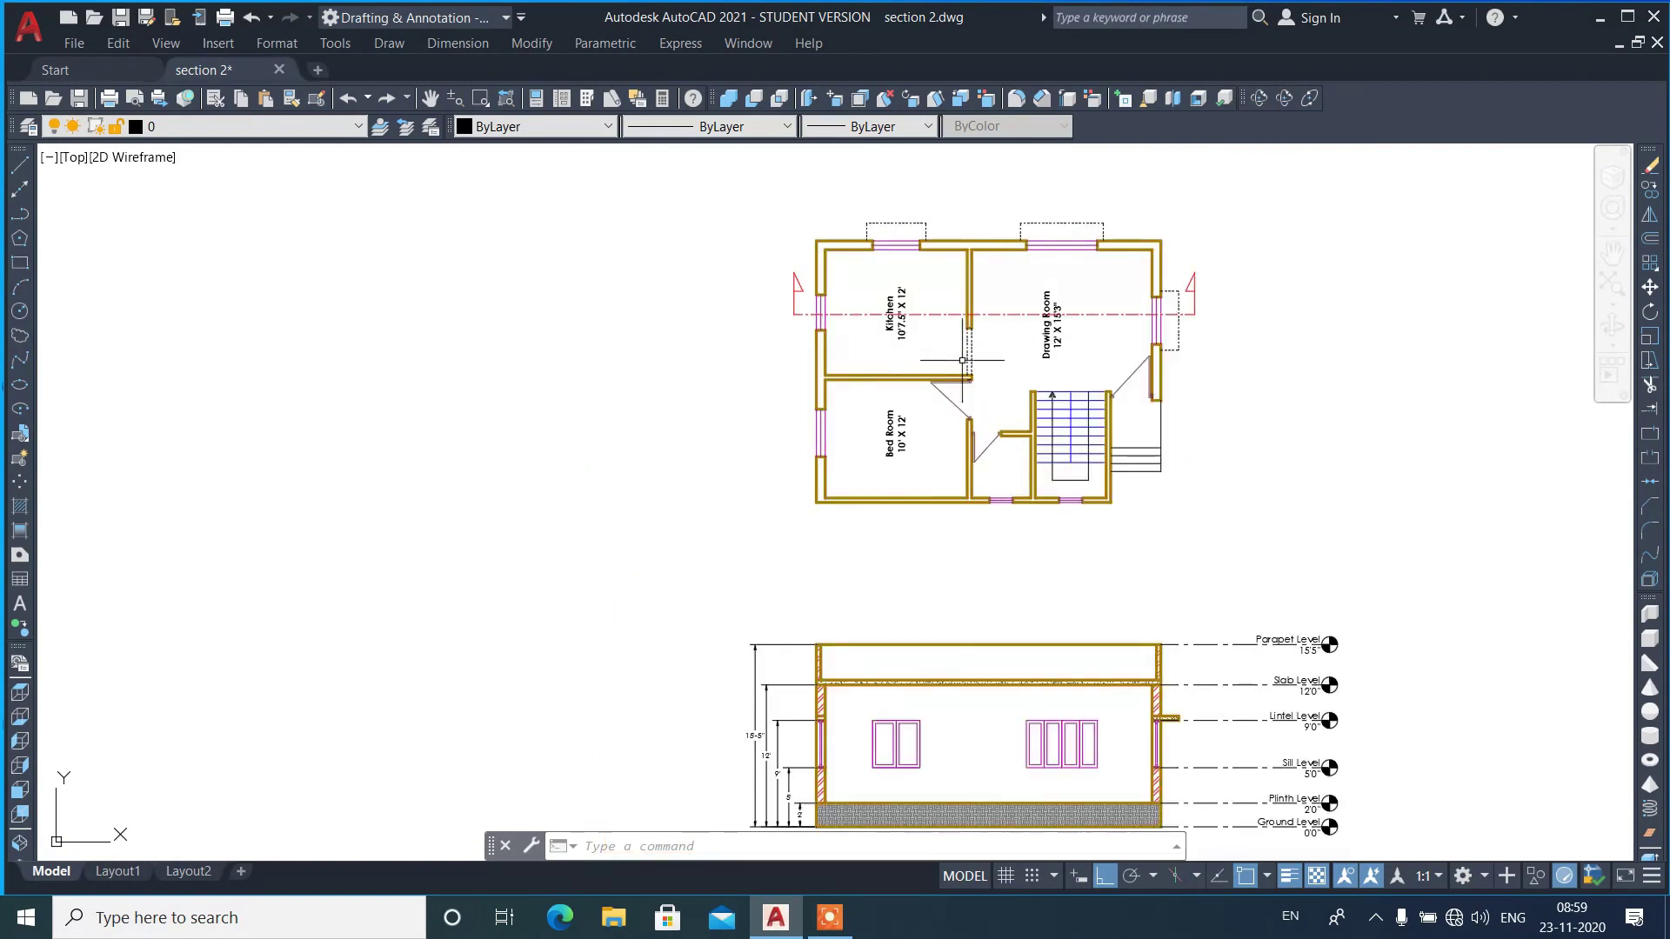
pyautogui.write('xl')
pyautogui.press('Return')
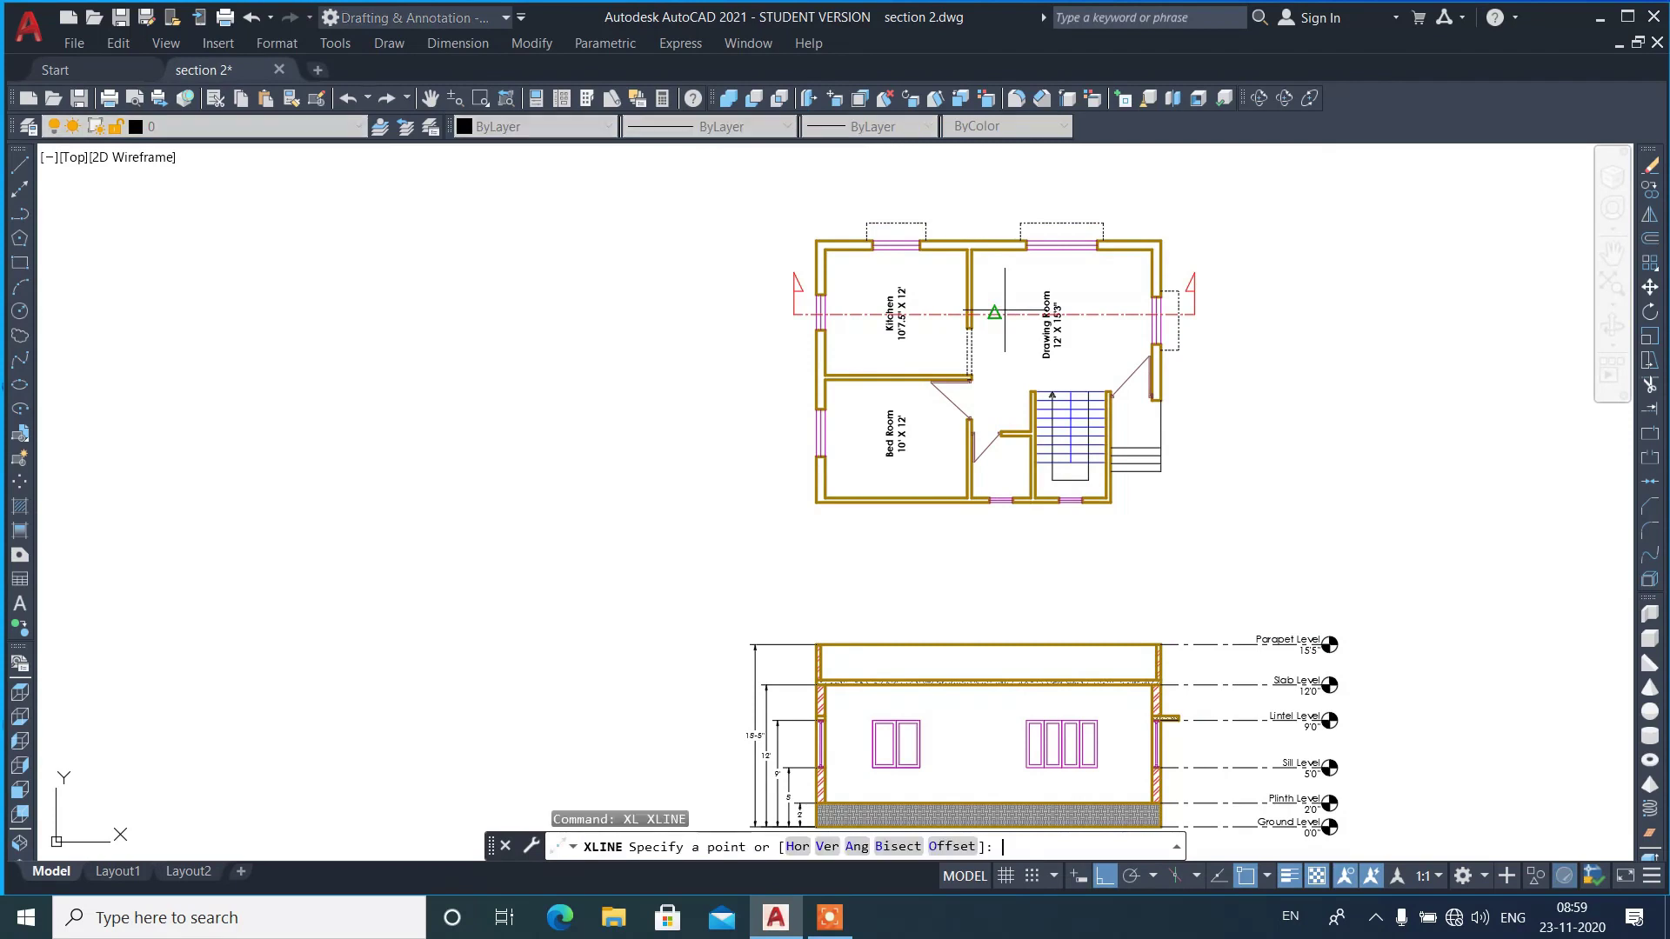
pyautogui.write('v')
pyautogui.press('Return')
pyautogui.scroll(4, 987, 319)
pyautogui.click(933, 331)
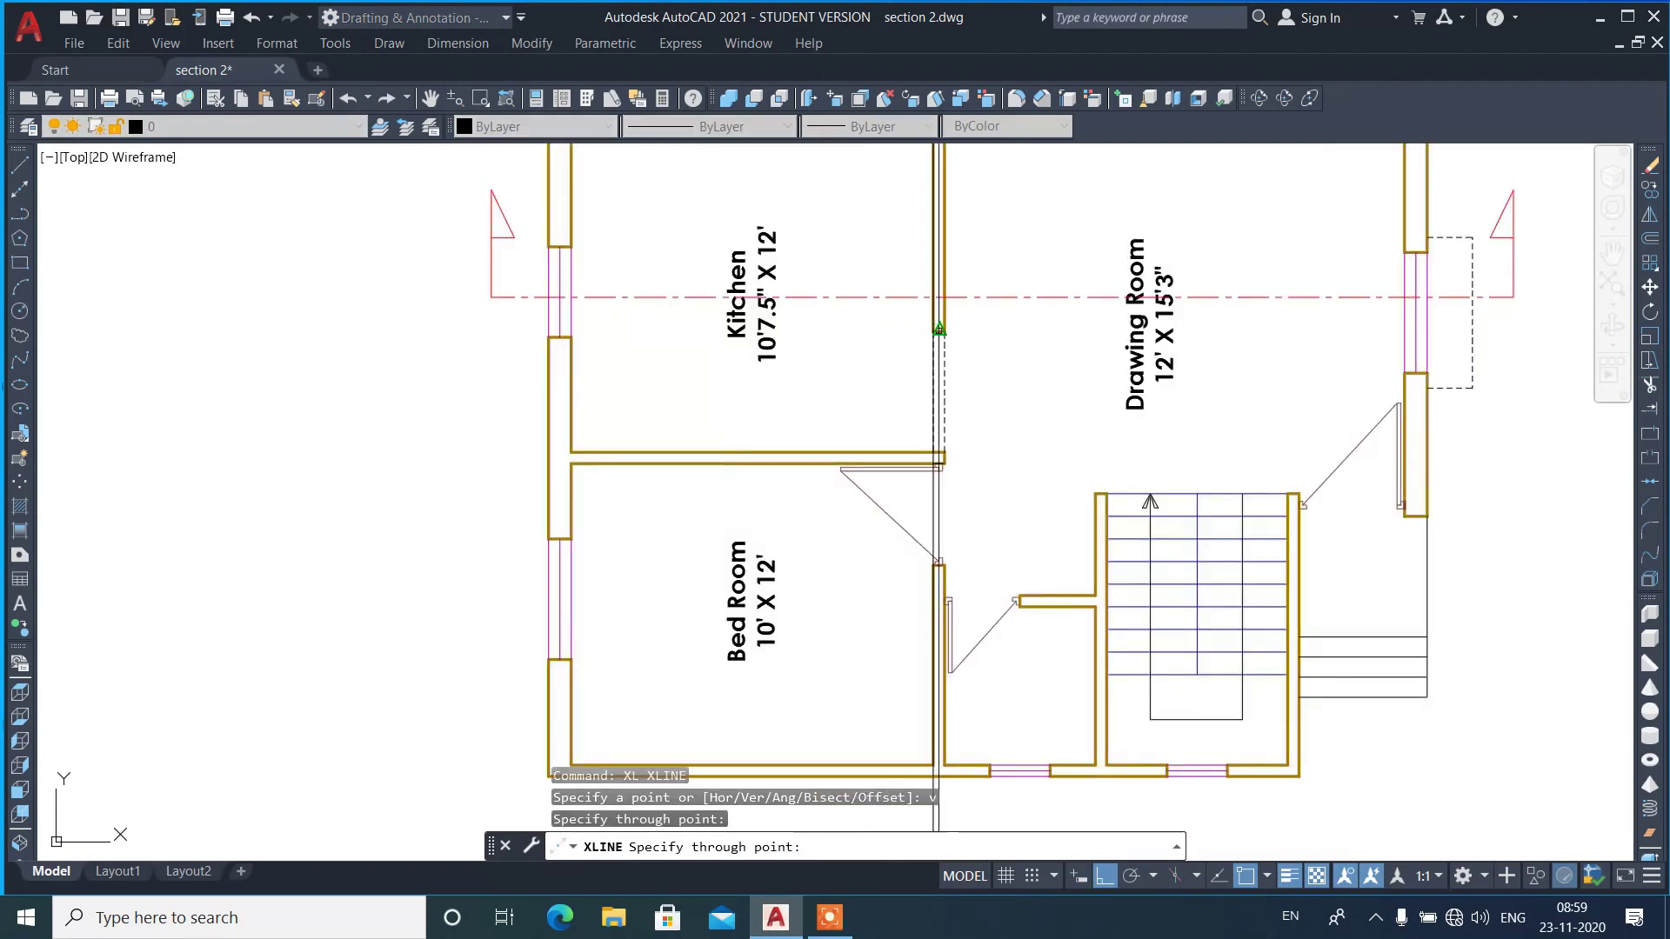
pyautogui.scroll(-4, 944, 392)
pyautogui.press('Return')
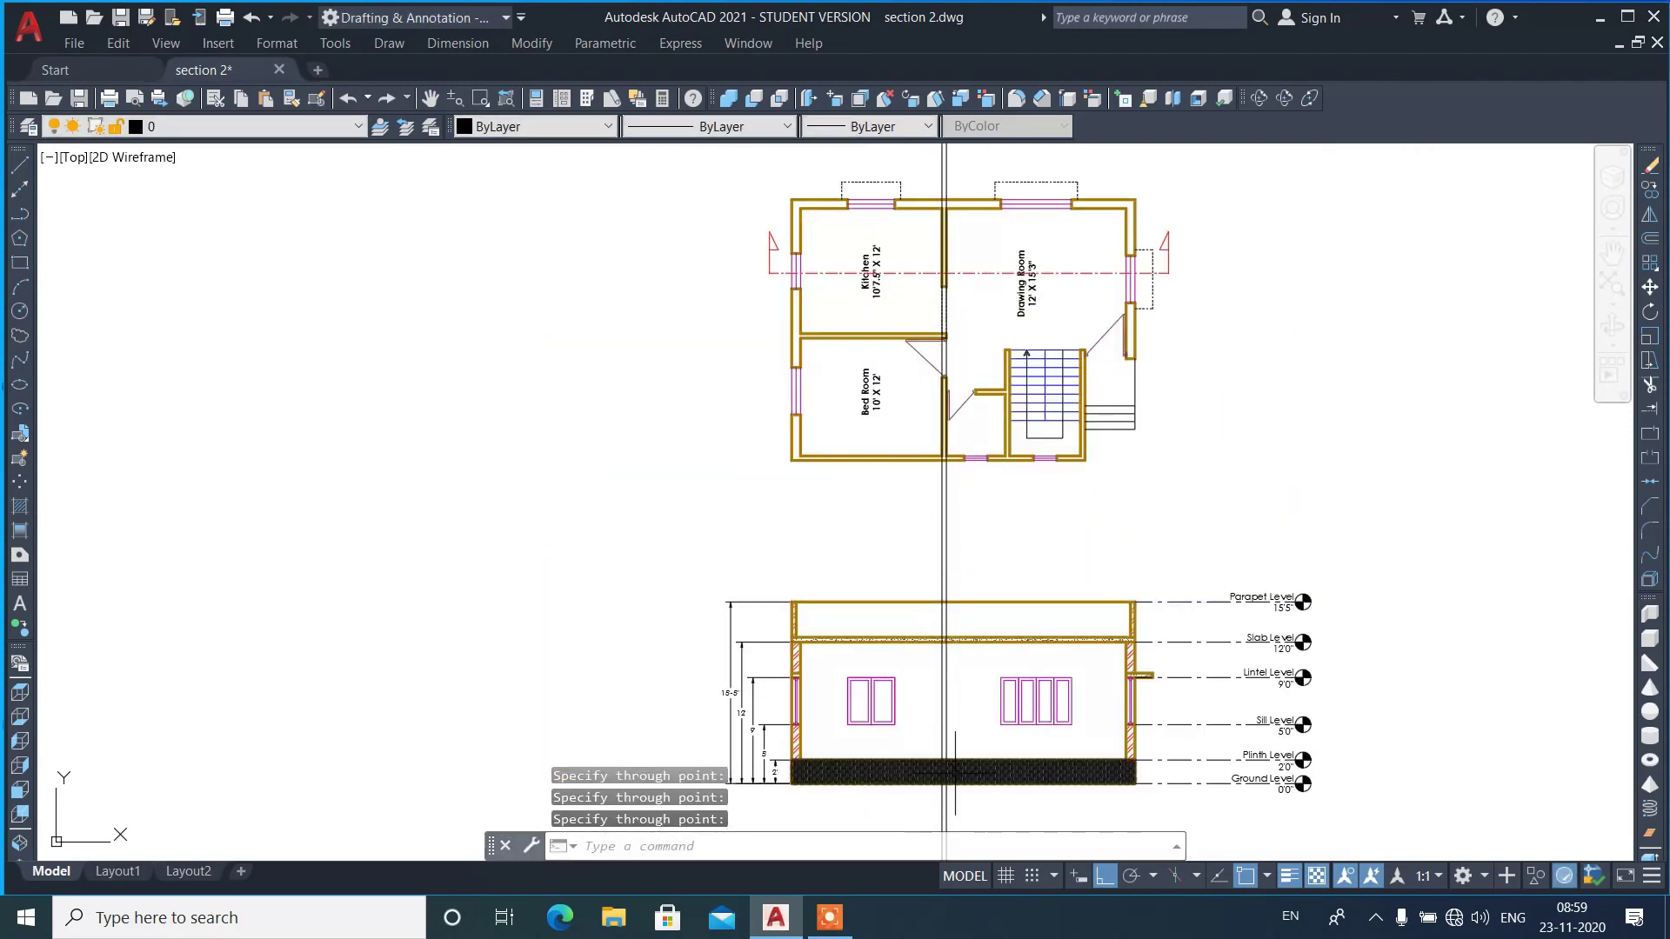
# - Trim the construction lines to run between the plinth top and slab underside
pyautogui.scroll(6, 949, 774)
pyautogui.write('tr')
pyautogui.press('Return')
pyautogui.click(976, 696)
pyautogui.click(931, 265)
pyautogui.click(938, 703)
pyautogui.click(984, 227)
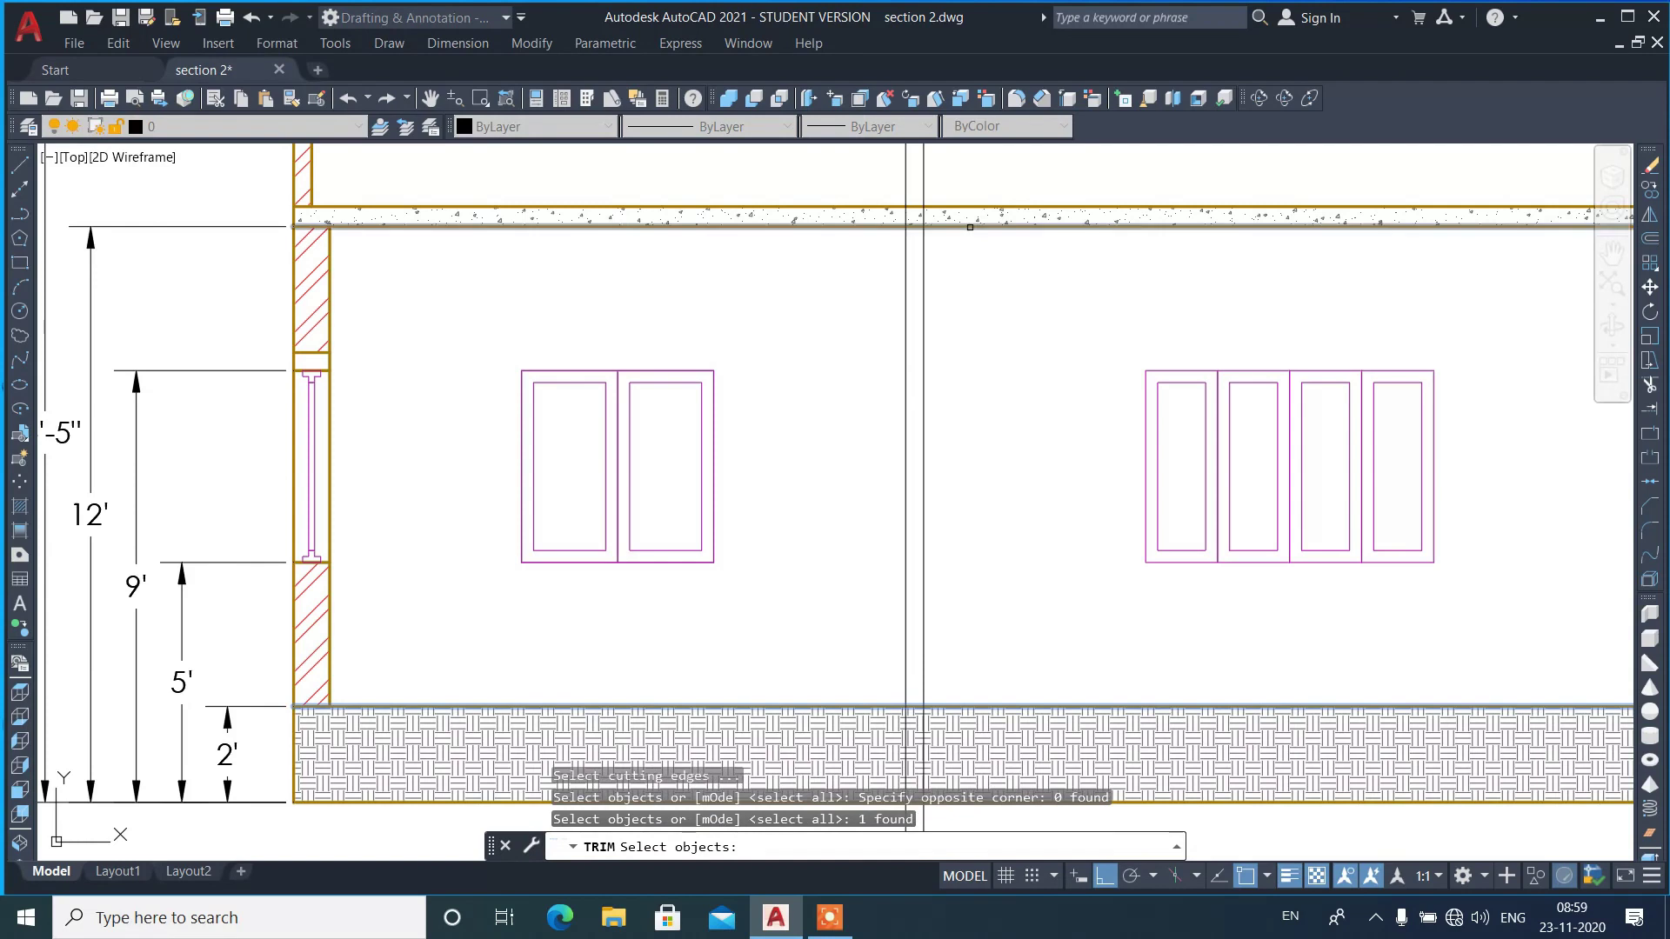
pyautogui.press('Return')
pyautogui.click(932, 171)
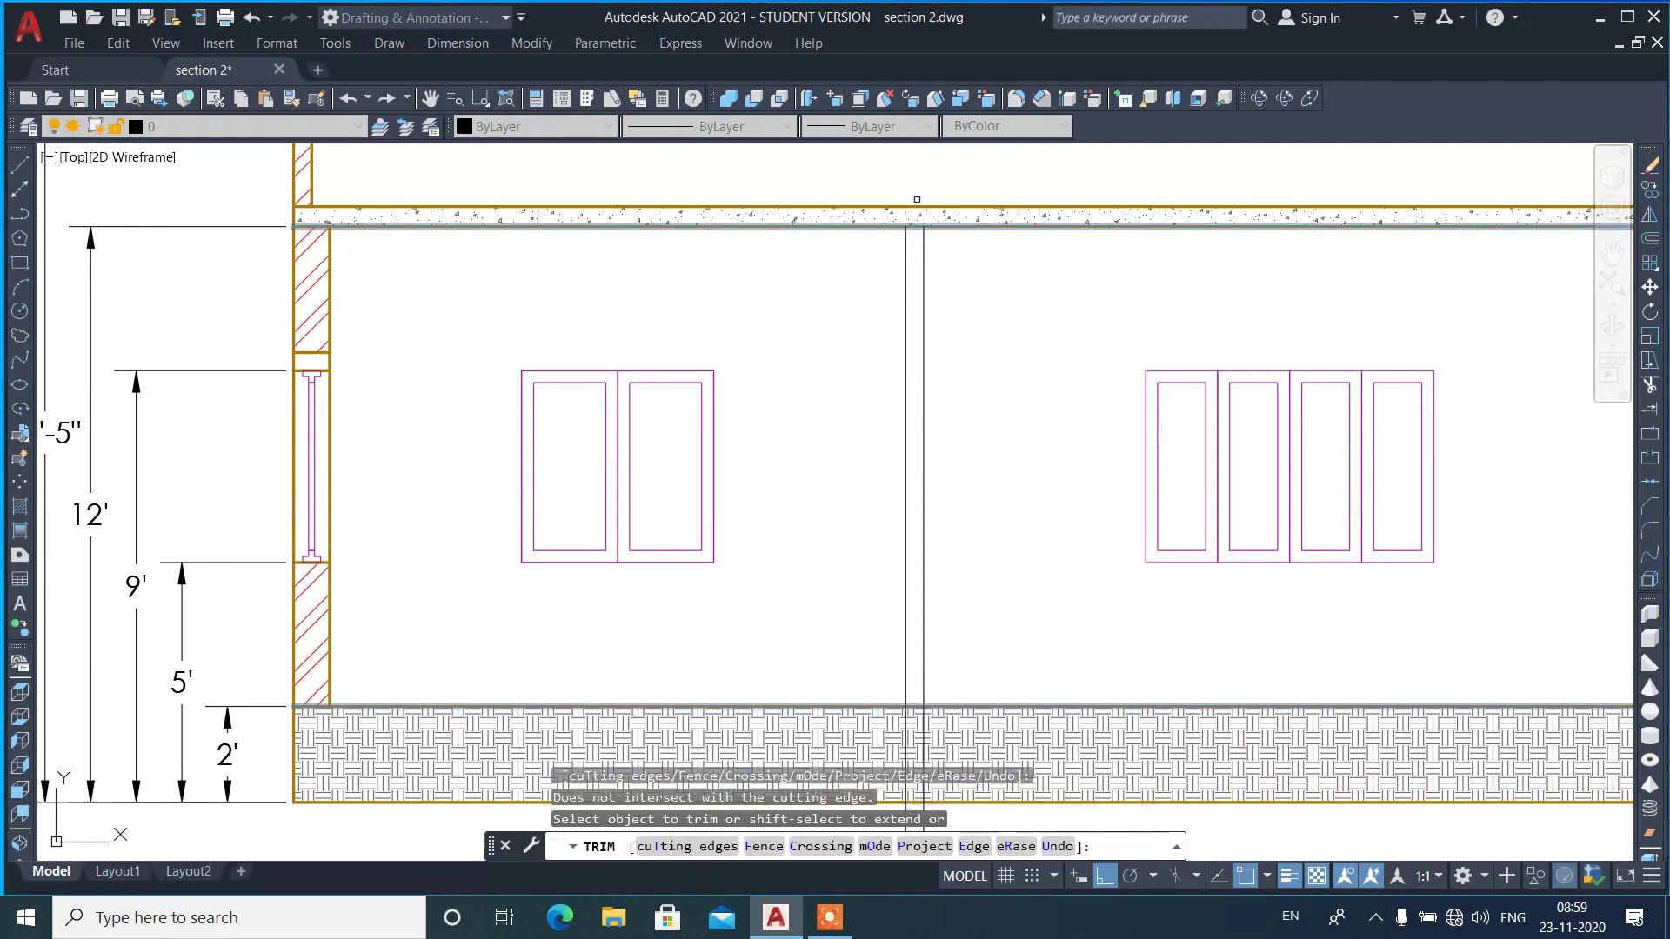
pyautogui.scroll(-4, 915, 201)
pyautogui.click(999, 604)
pyautogui.click(820, 540)
pyautogui.press('Return')
# - Draw two lintel lines from the left wall across past the middle wall
pyautogui.scroll(3, 961, 190)
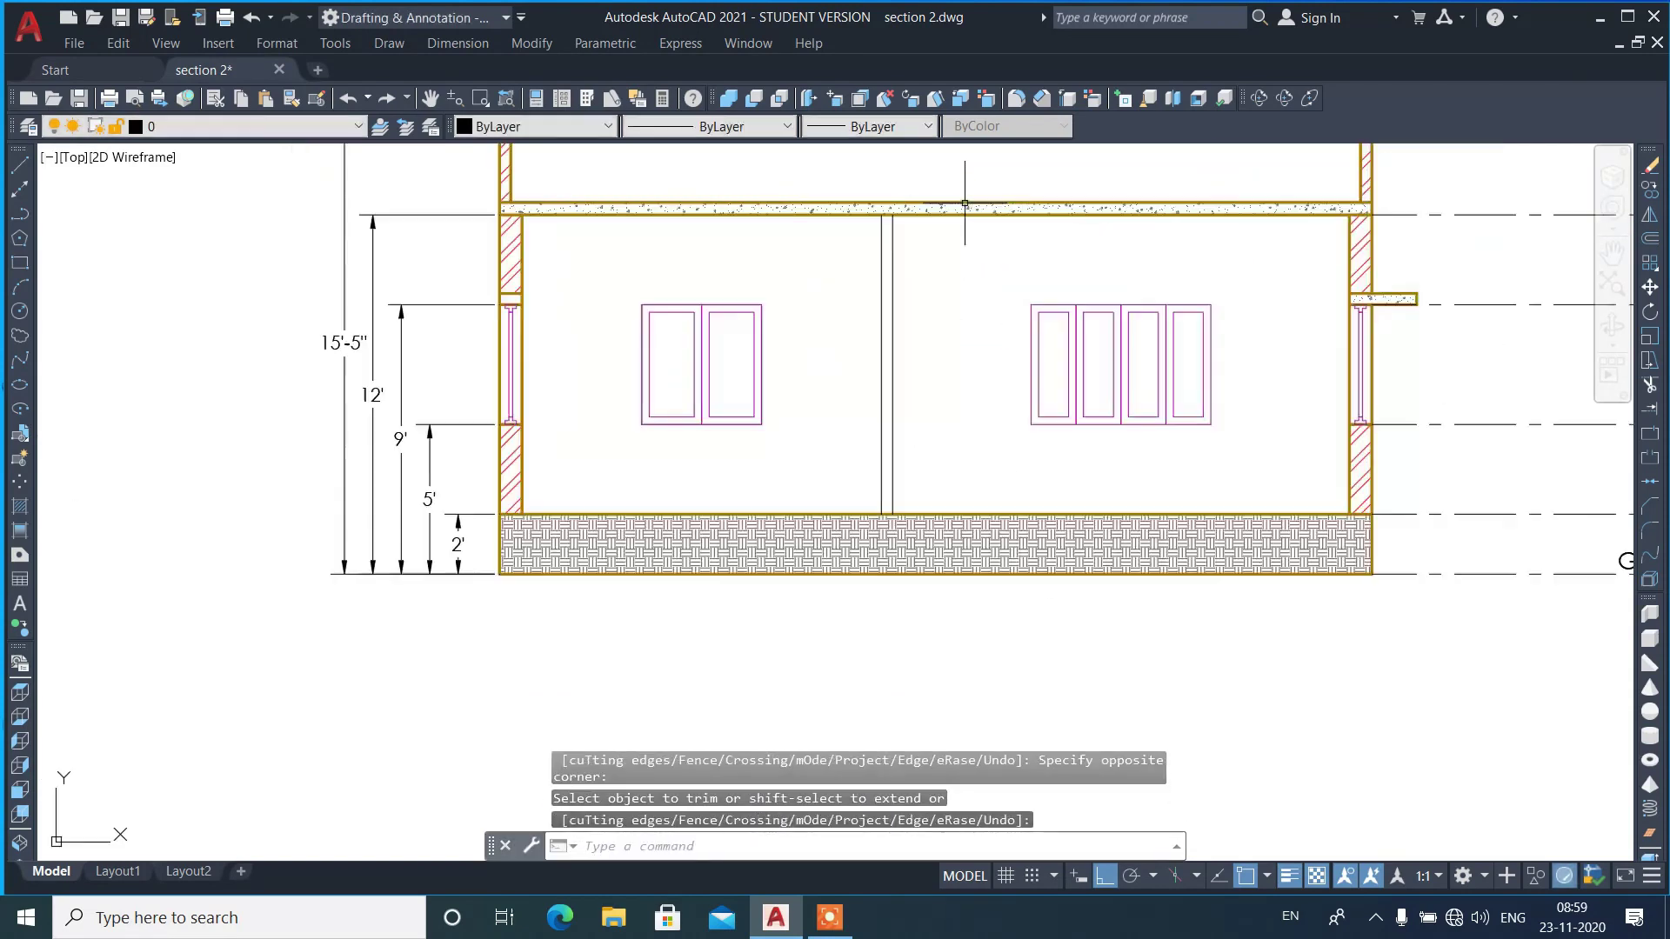
pyautogui.scroll(1, 964, 204)
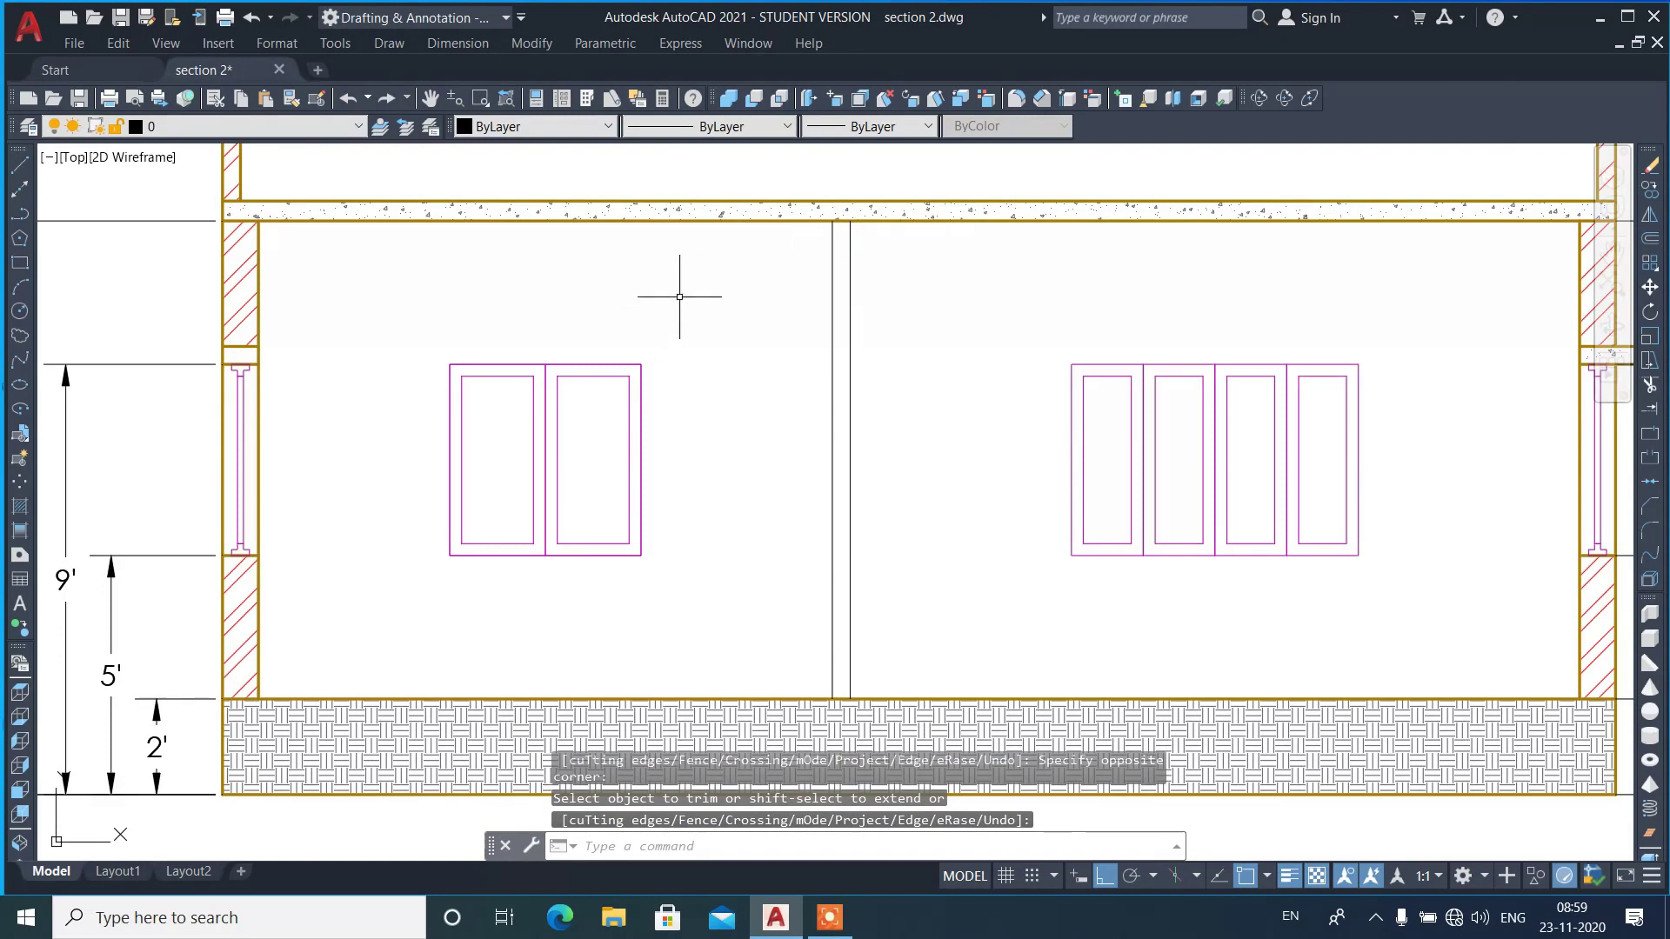
pyautogui.write('l')
pyautogui.press('Return')
pyautogui.click(258, 365)
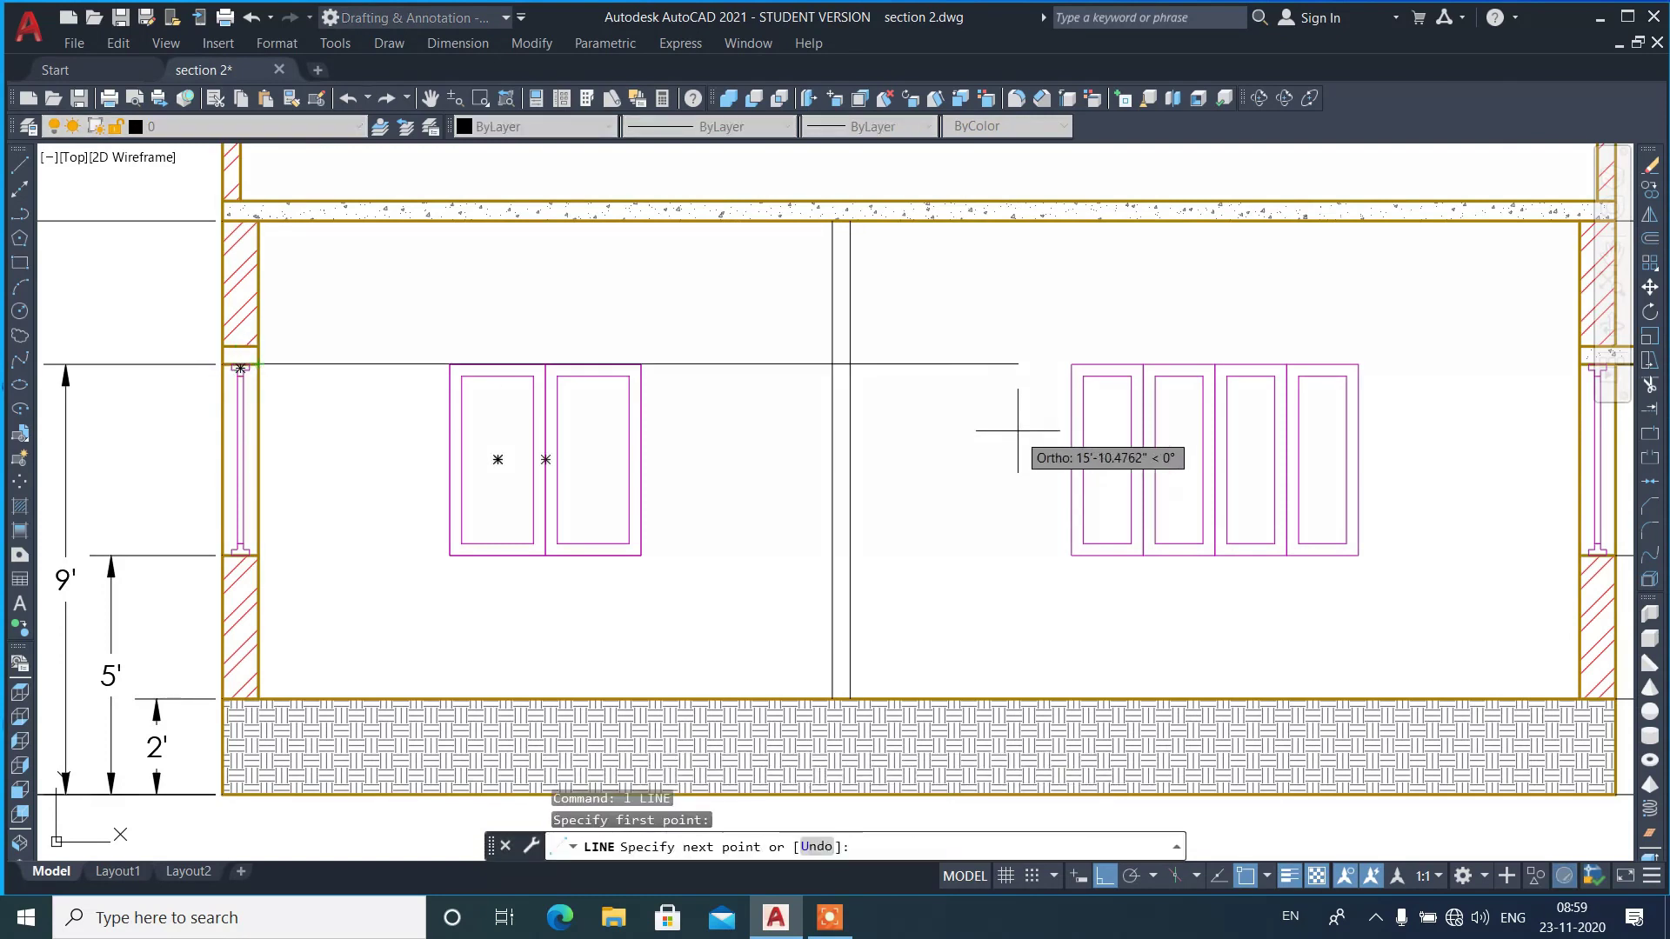
pyautogui.click(1003, 408)
pyautogui.press('Return')
# - Trim the lintel lines so the band spans only the middle wall
pyautogui.press('Return')
pyautogui.click(259, 345)
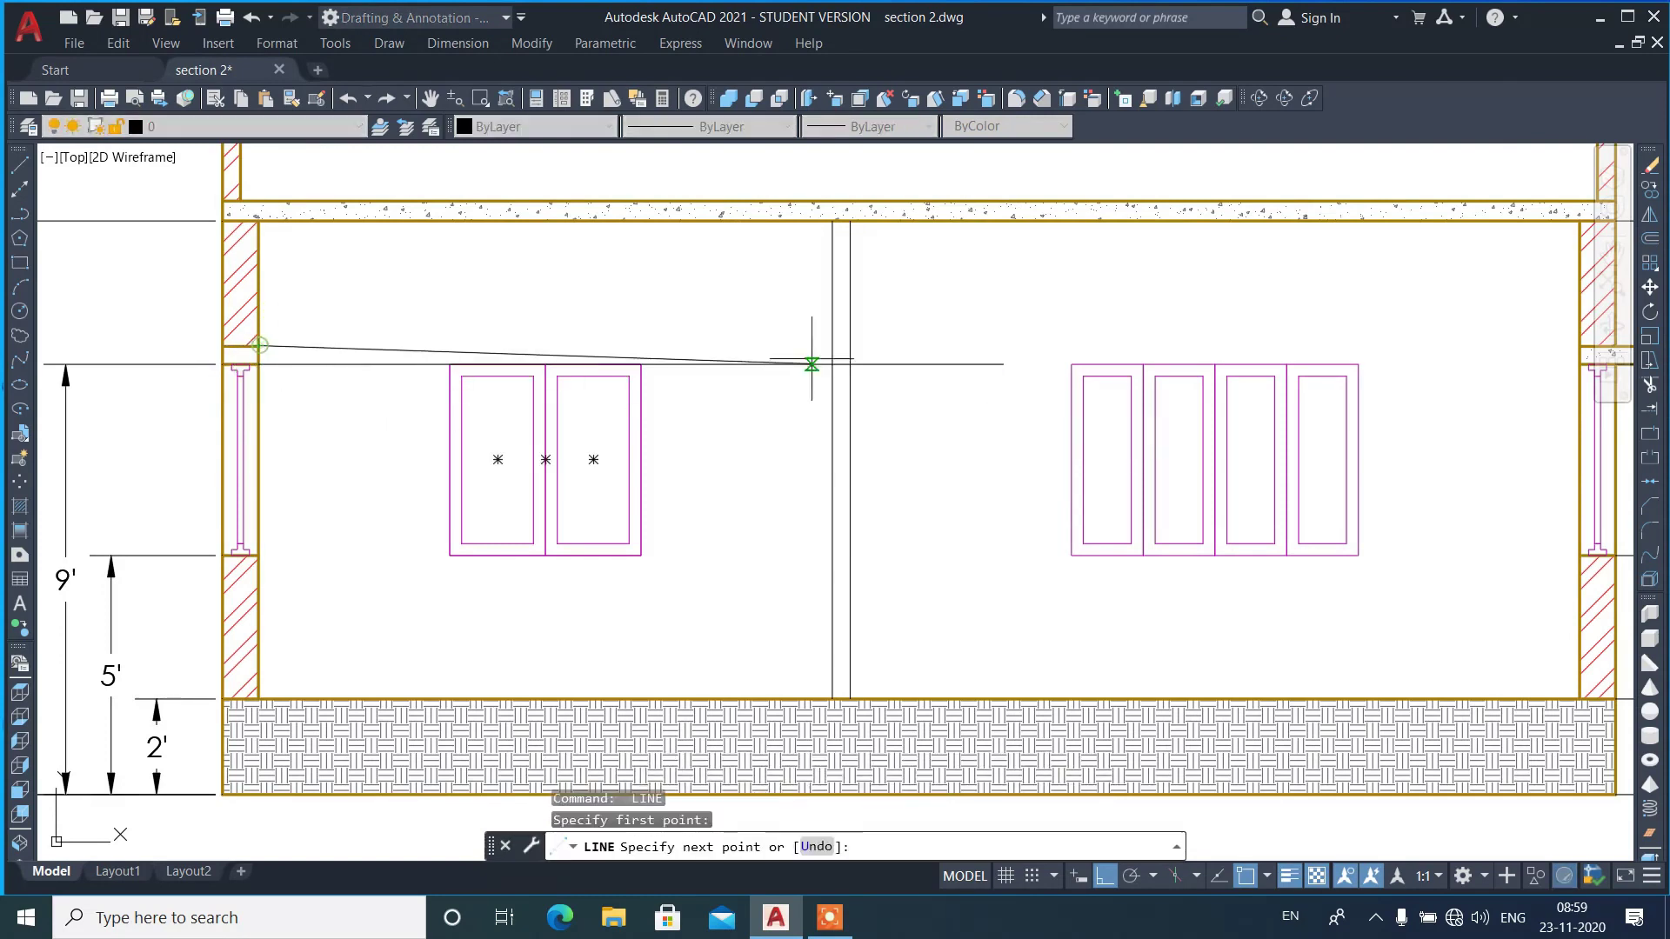
pyautogui.click(945, 345)
pyautogui.write('t')
pyautogui.press('Return')
pyautogui.click(896, 320)
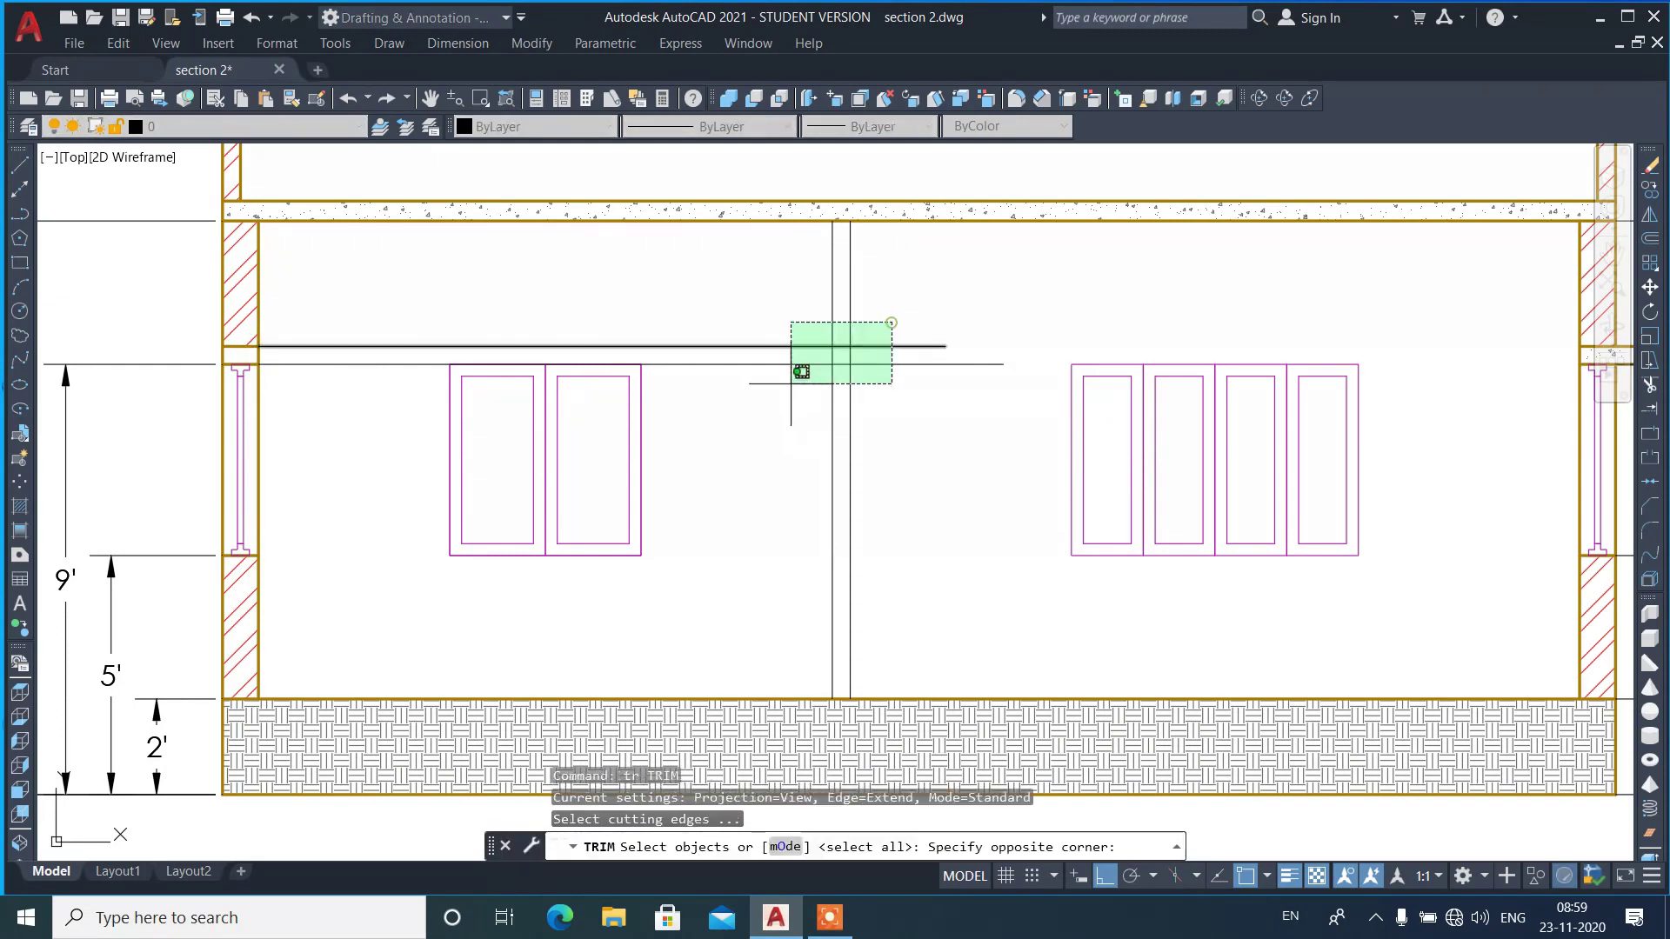
pyautogui.click(787, 381)
pyautogui.press('Return')
pyautogui.moveTo(757, 387); pyautogui.dragTo(716, 298)
pyautogui.click(923, 311)
pyautogui.click(920, 363)
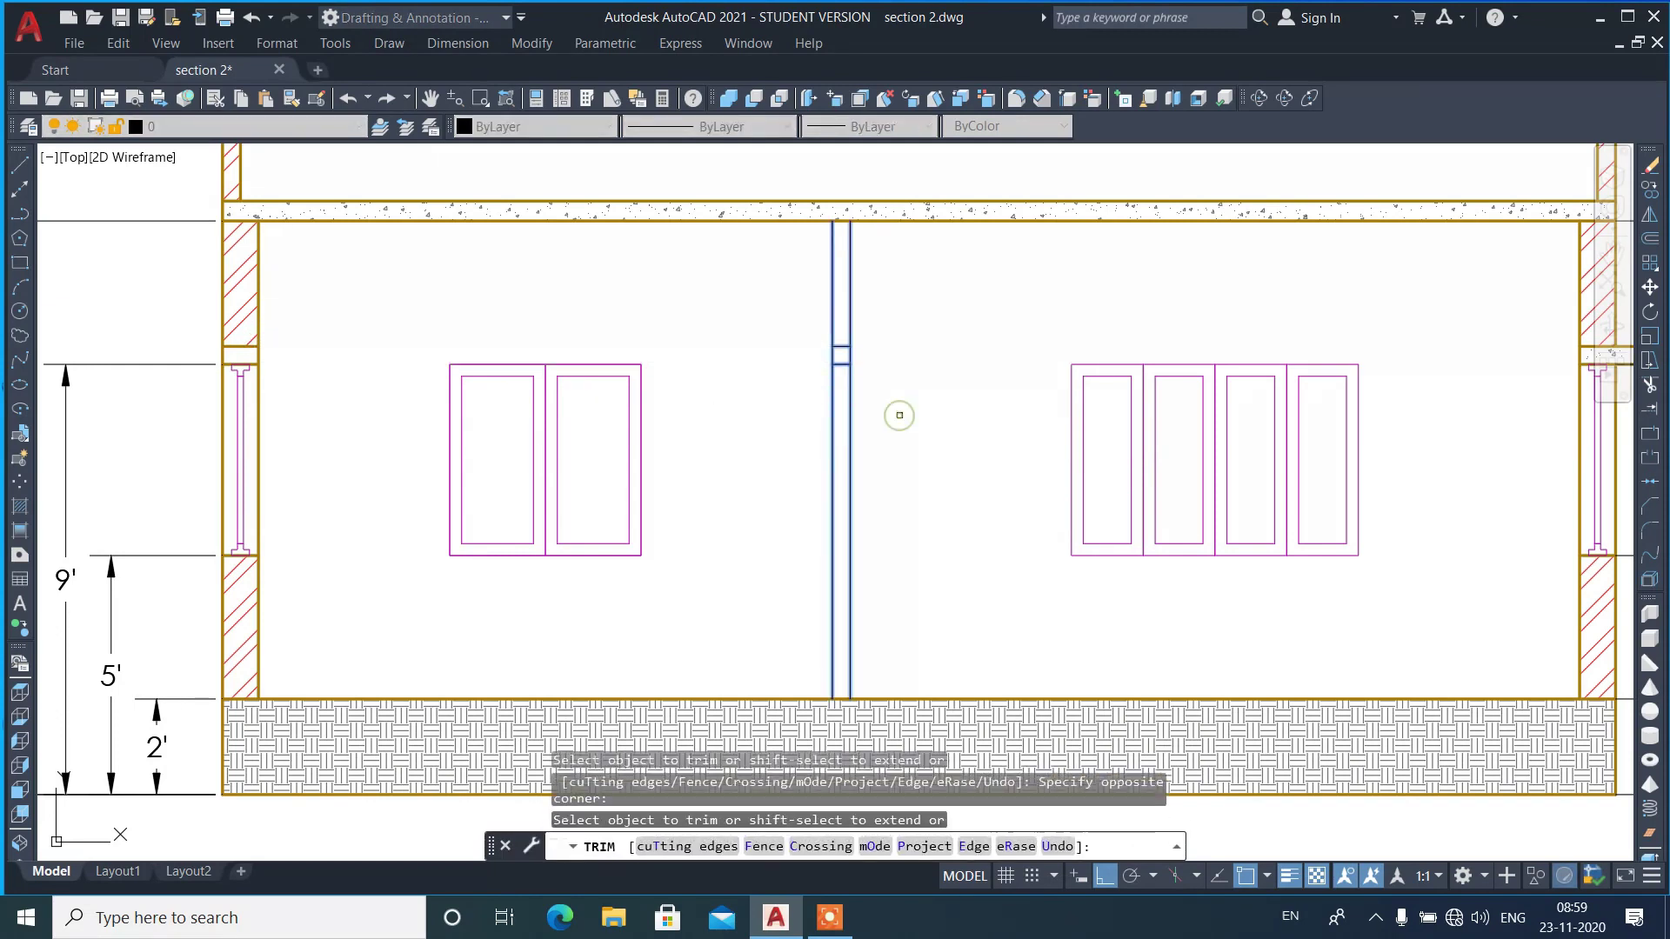
pyautogui.press('Escape')
pyautogui.write('ma')
pyautogui.press('Return')
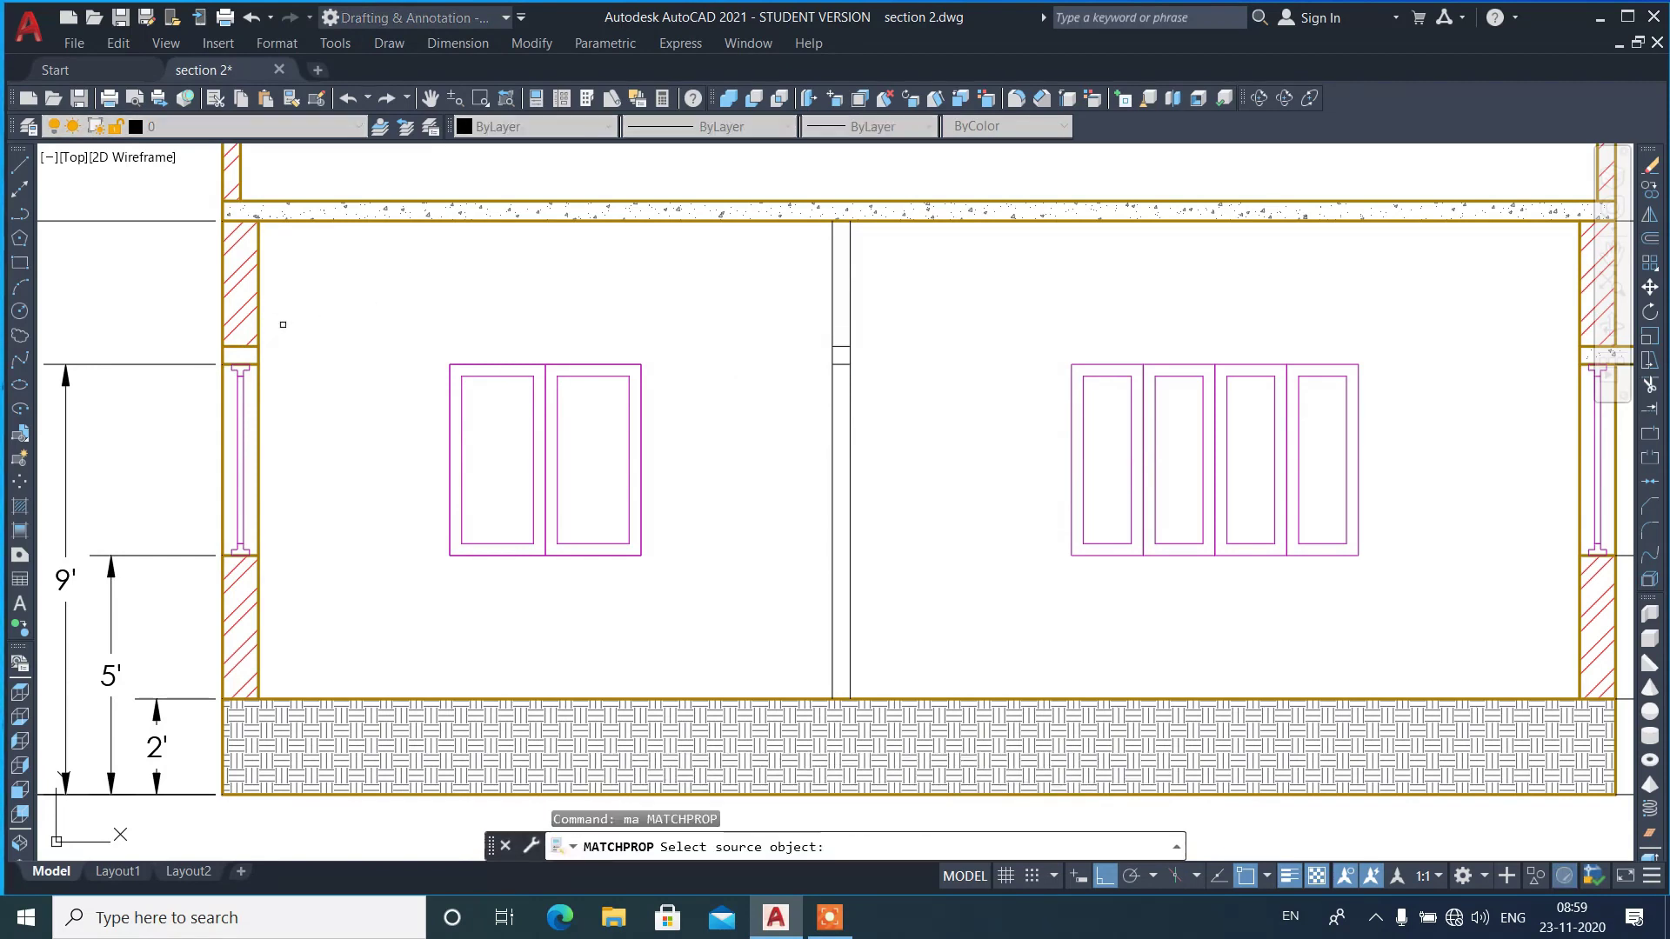
# - Match the middle wall lines to the outer wall's gold line style
pyautogui.click(261, 331)
pyautogui.click(956, 430)
pyautogui.click(745, 293)
pyautogui.press('Return')
# - Hatch the middle wall with the left wall's red ANSI32 hatch using Inherit Properties
pyautogui.write('h')
pyautogui.press('Return')
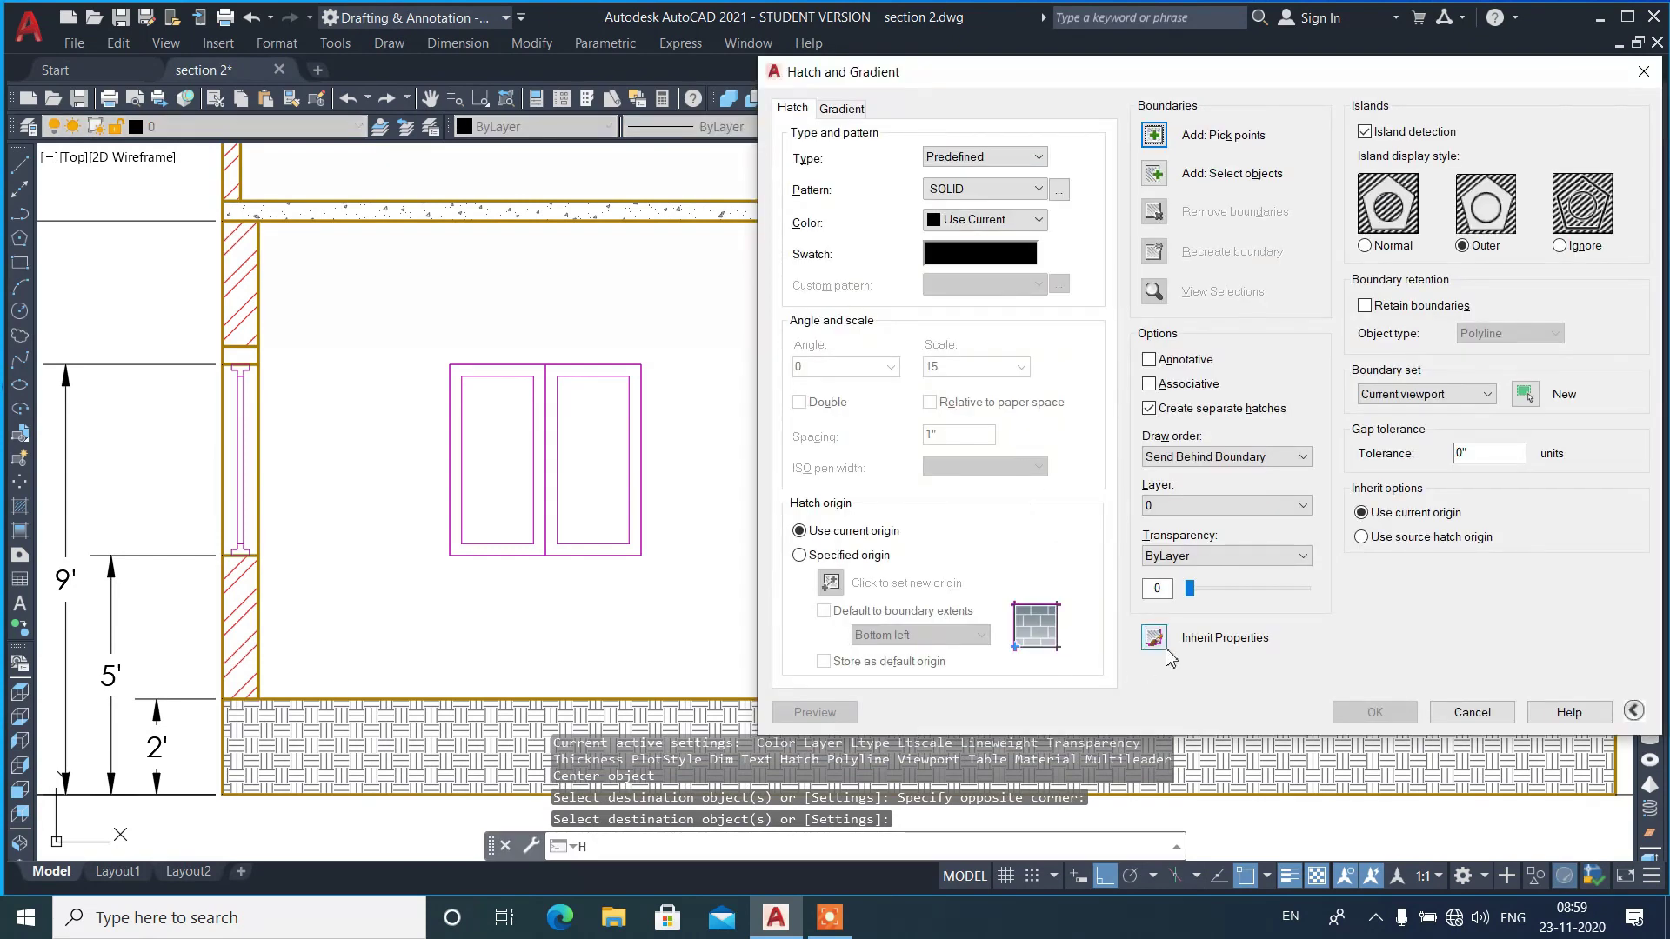
pyautogui.click(1166, 648)
pyautogui.click(246, 308)
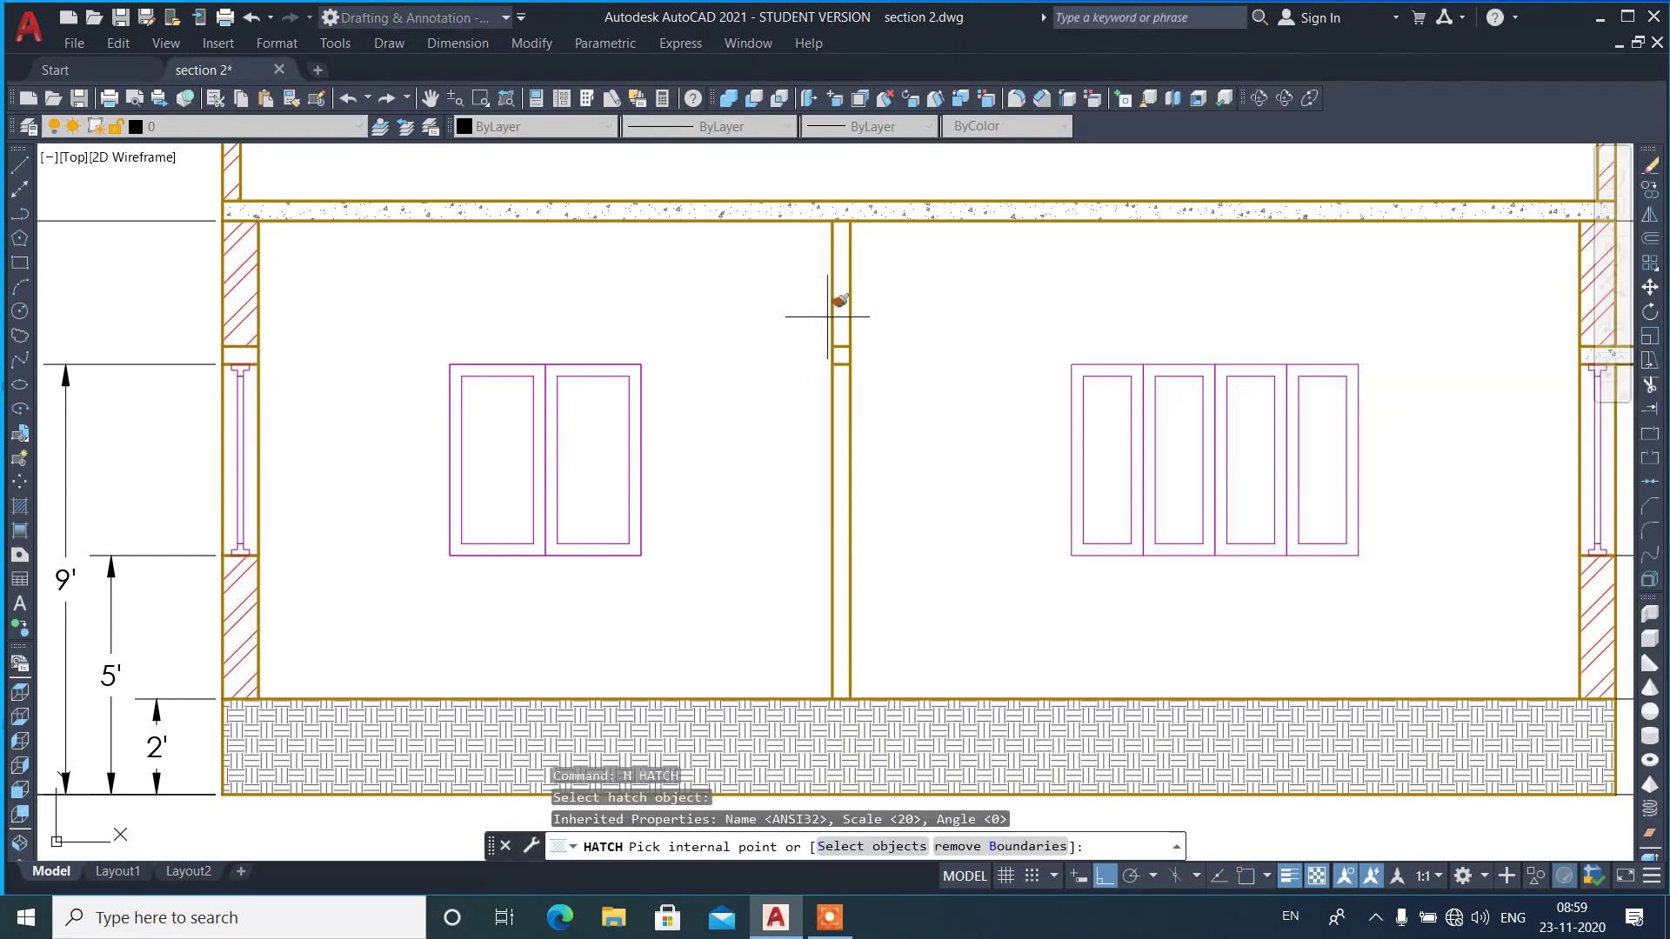
pyautogui.click(841, 382)
pyautogui.press('Return')
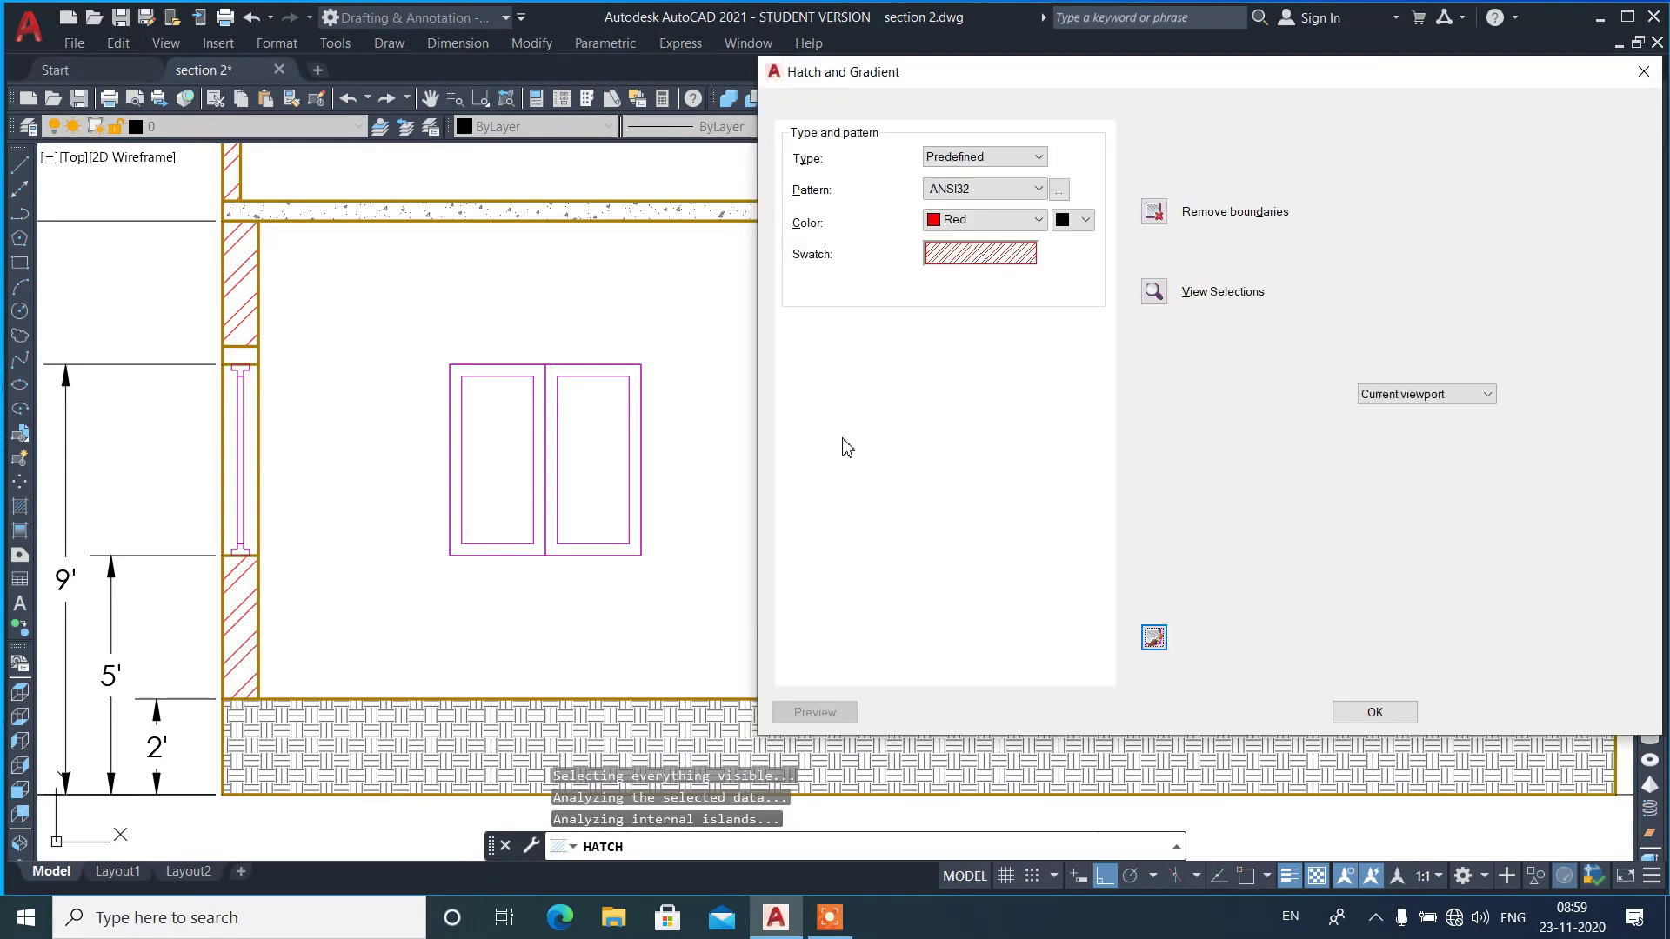
pyautogui.press('Return')
pyautogui.press('Return')
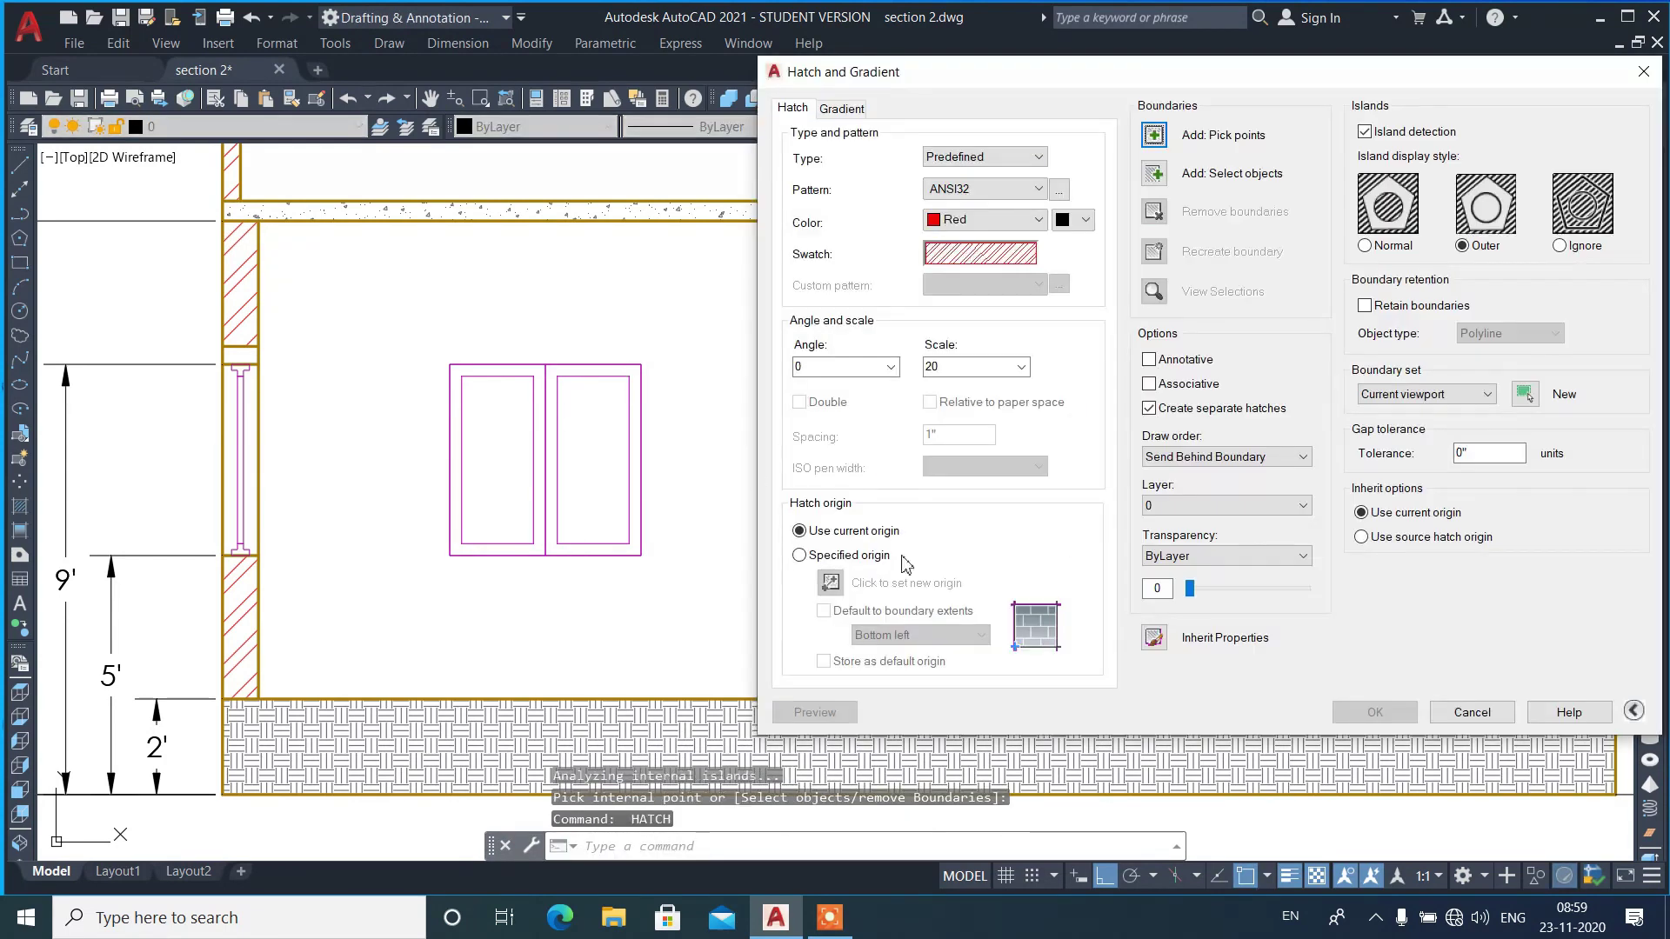
# - Fill the lintel band with the existing AR-CONC concrete hatch
pyautogui.click(1146, 642)
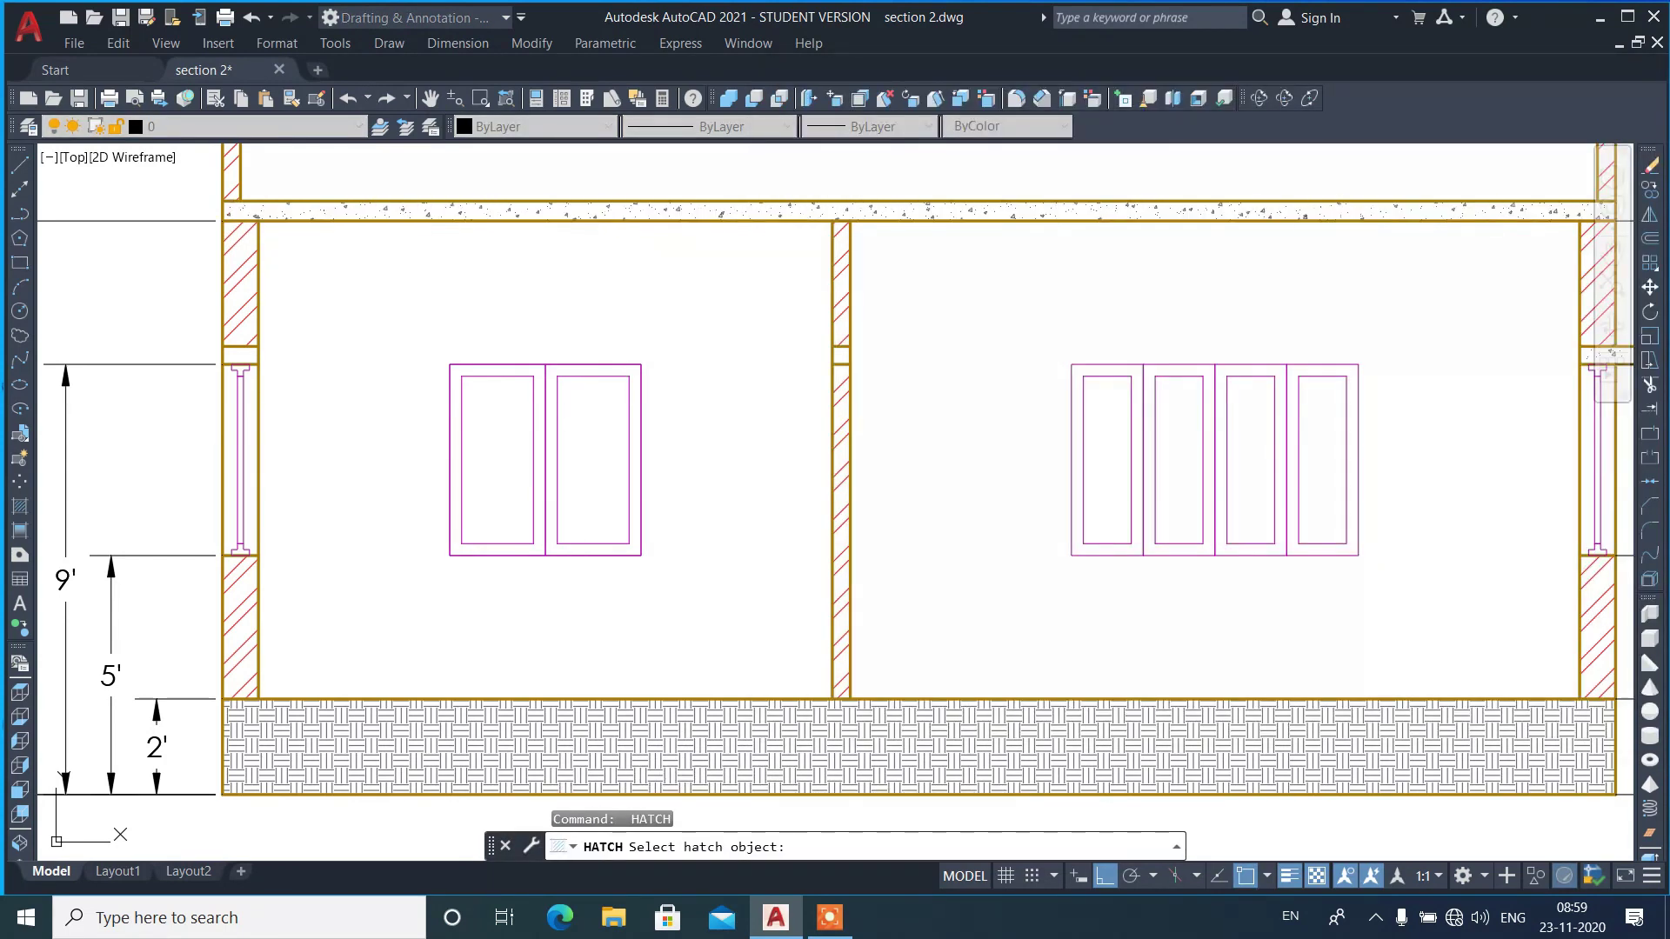
pyautogui.click(606, 215)
pyautogui.click(252, 356)
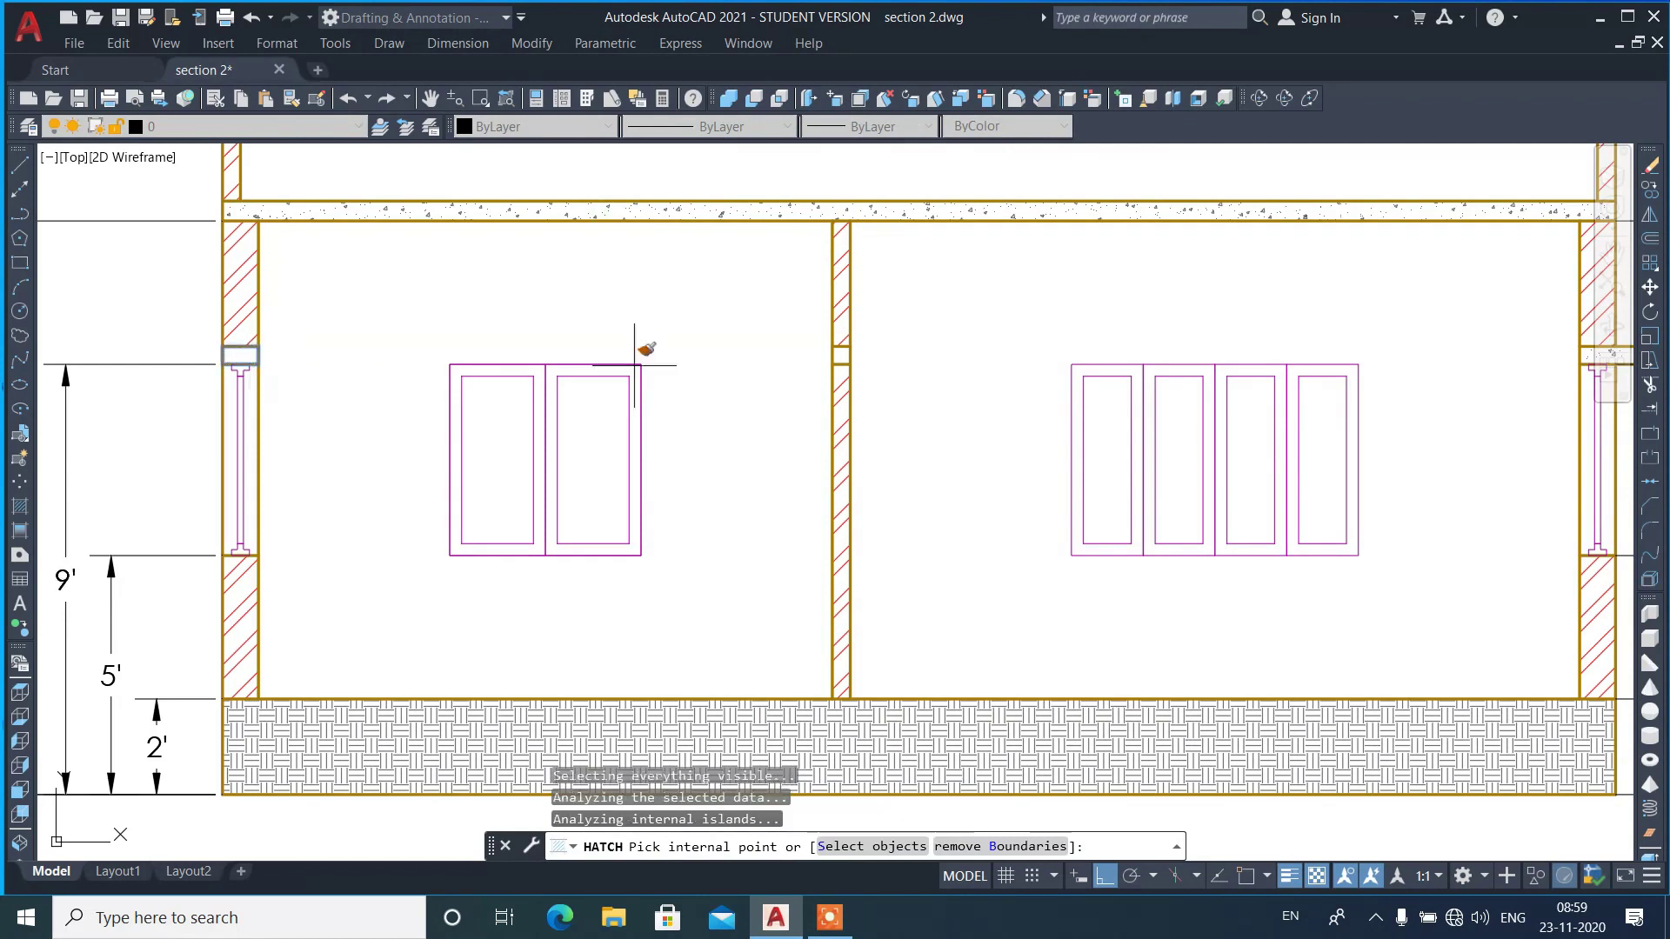
pyautogui.scroll(-2, 842, 355)
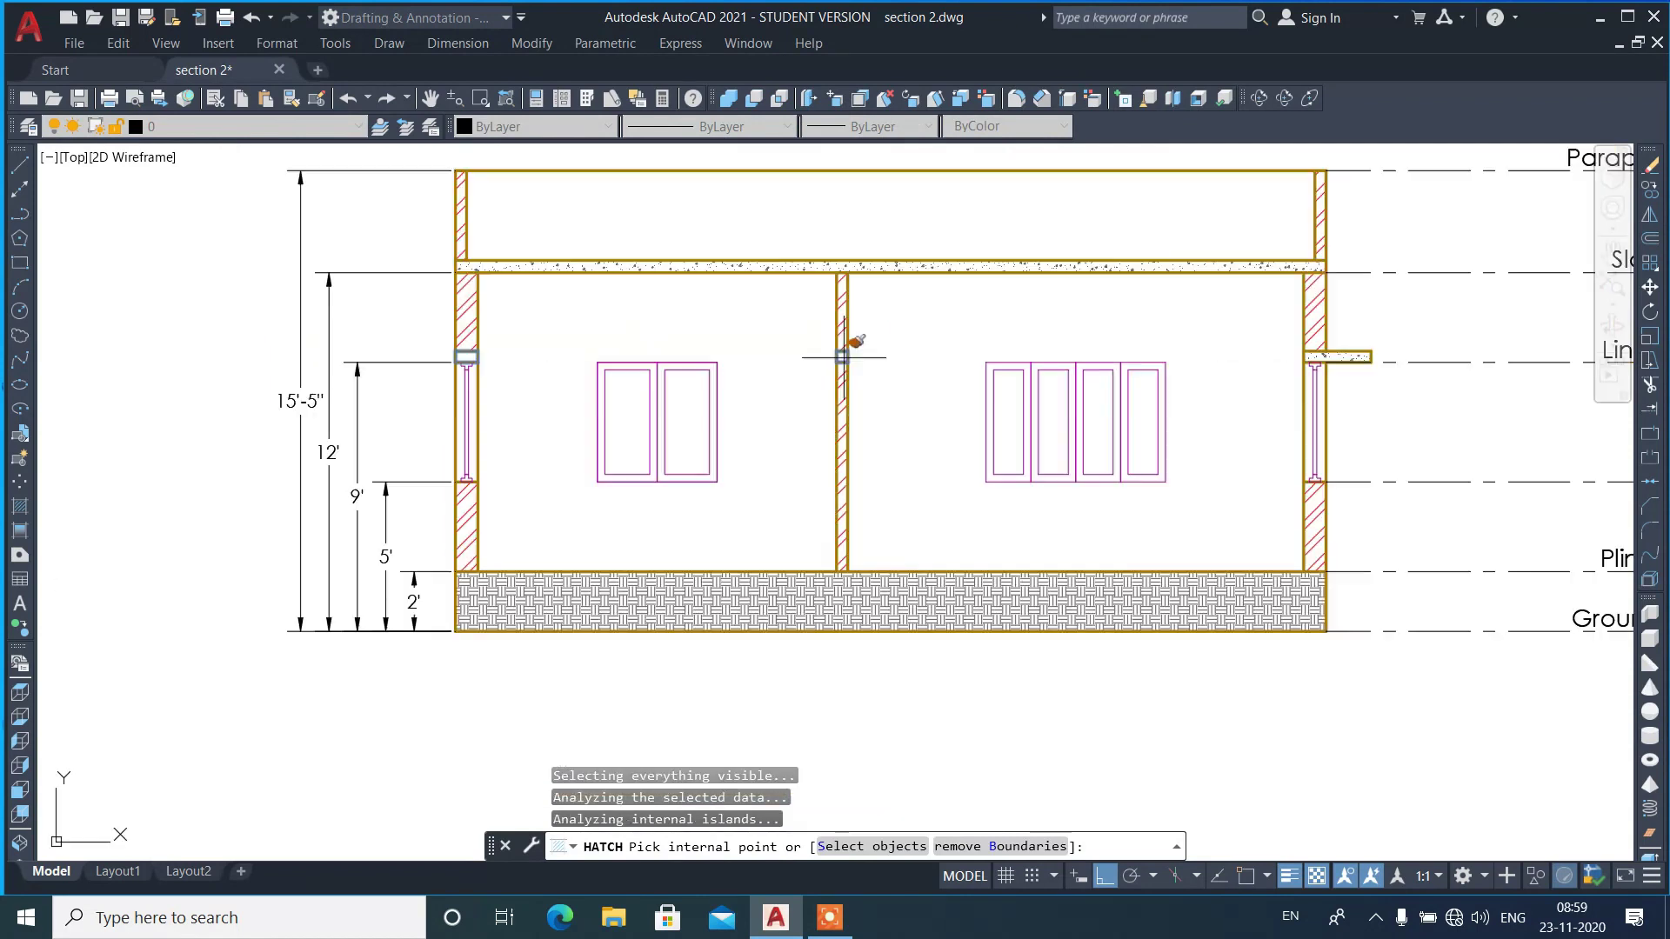
pyautogui.press('Return')
pyautogui.press('Return')
pyautogui.scroll(5, 870, 359)
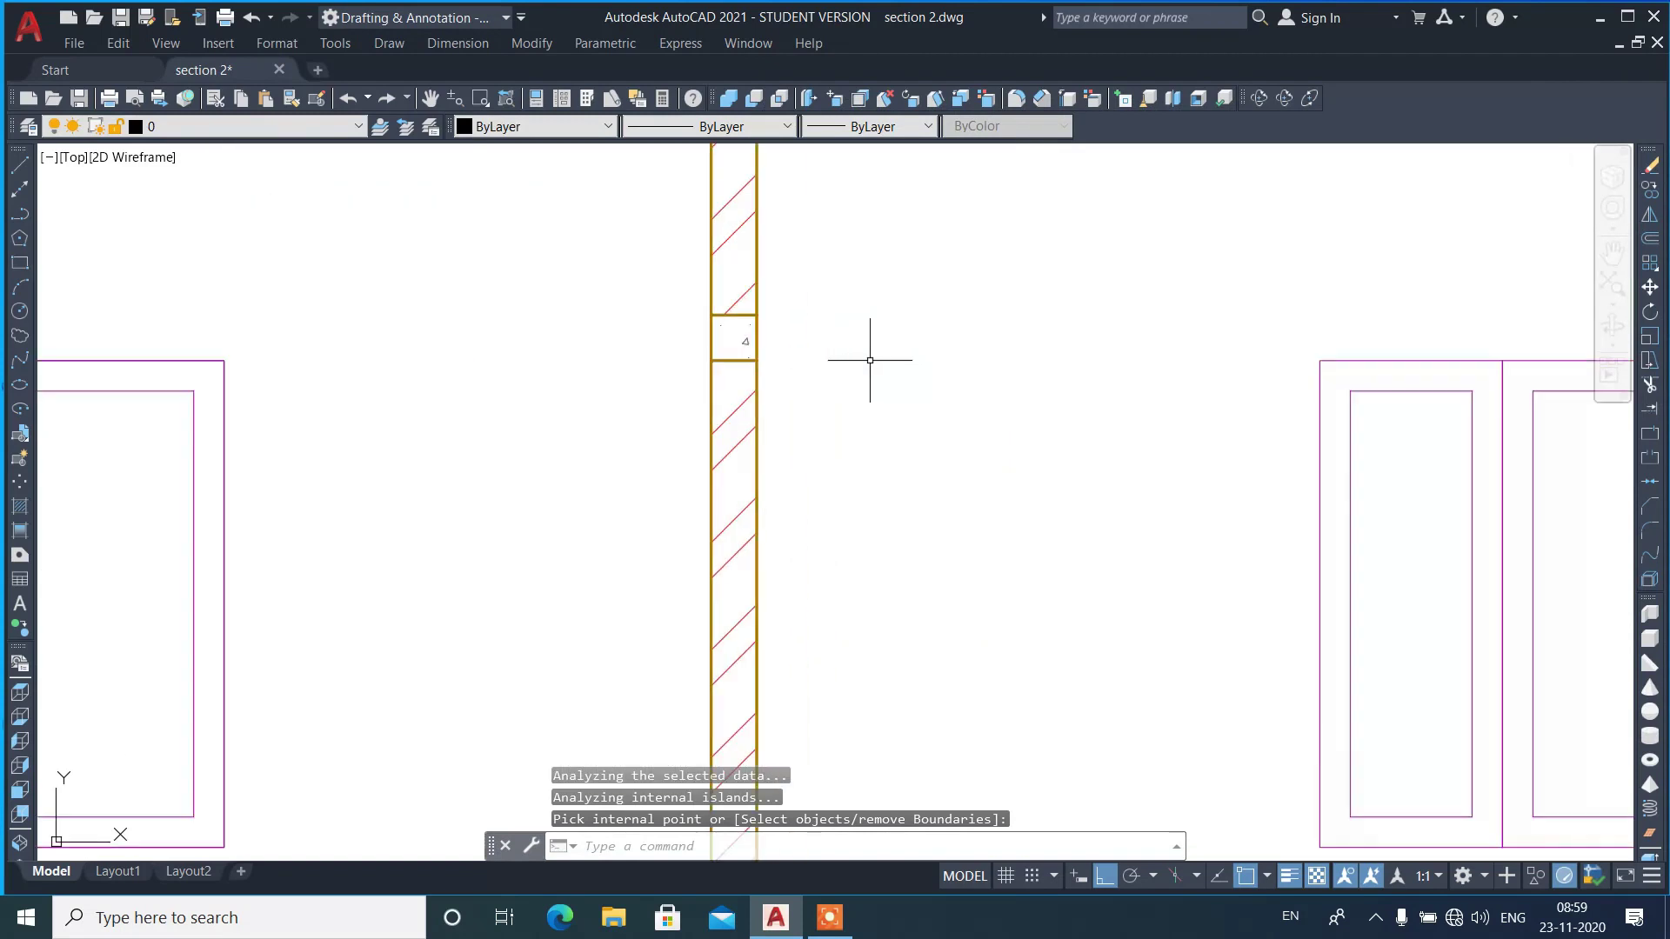
pyautogui.scroll(-5, 747, 377)
pyautogui.scroll(-3, 860, 395)
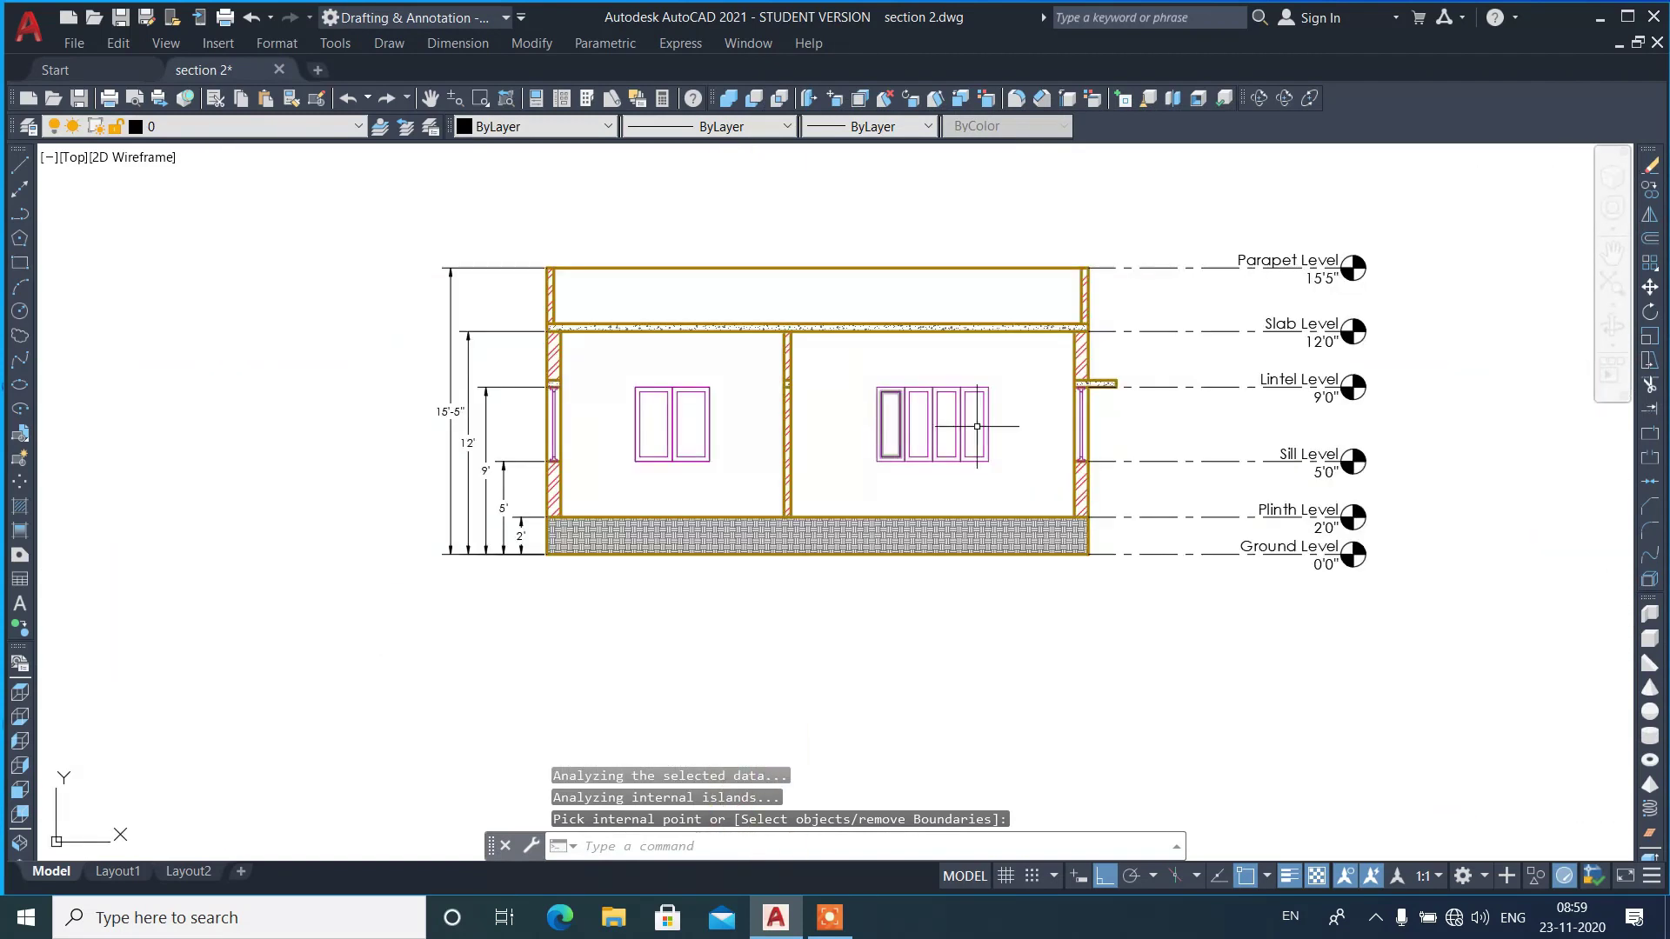
pyautogui.scroll(3, 1211, 384)
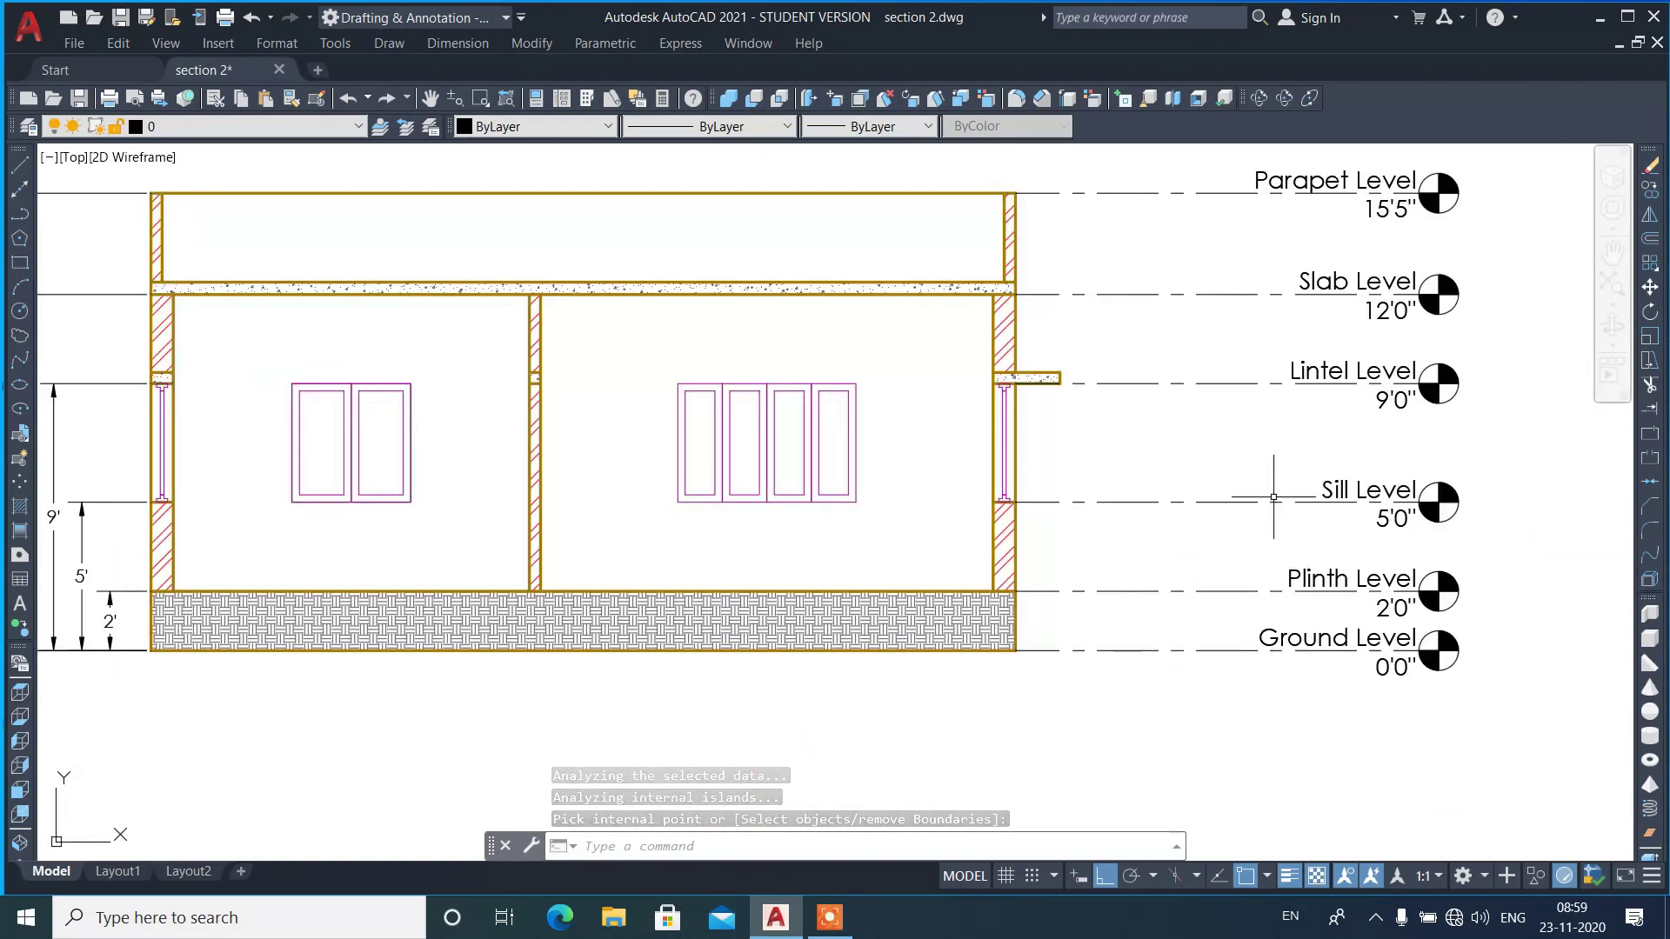
pyautogui.scroll(-2, 1229, 487)
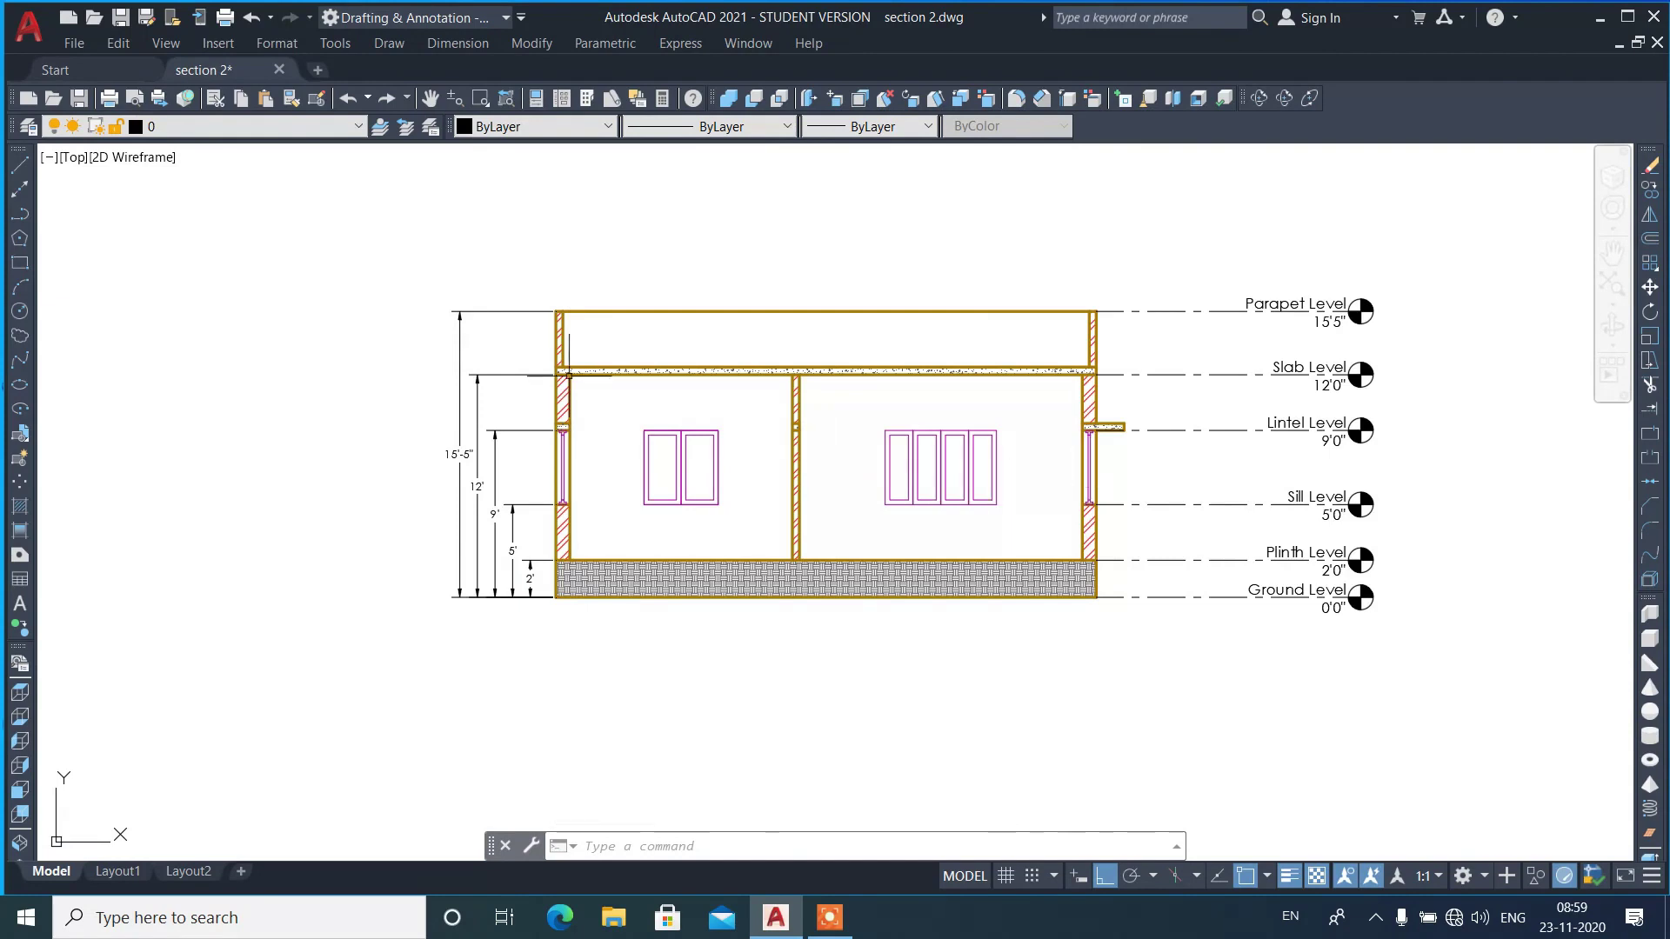
pyautogui.scroll(-2, 331, 320)
pyautogui.scroll(3, 710, 365)
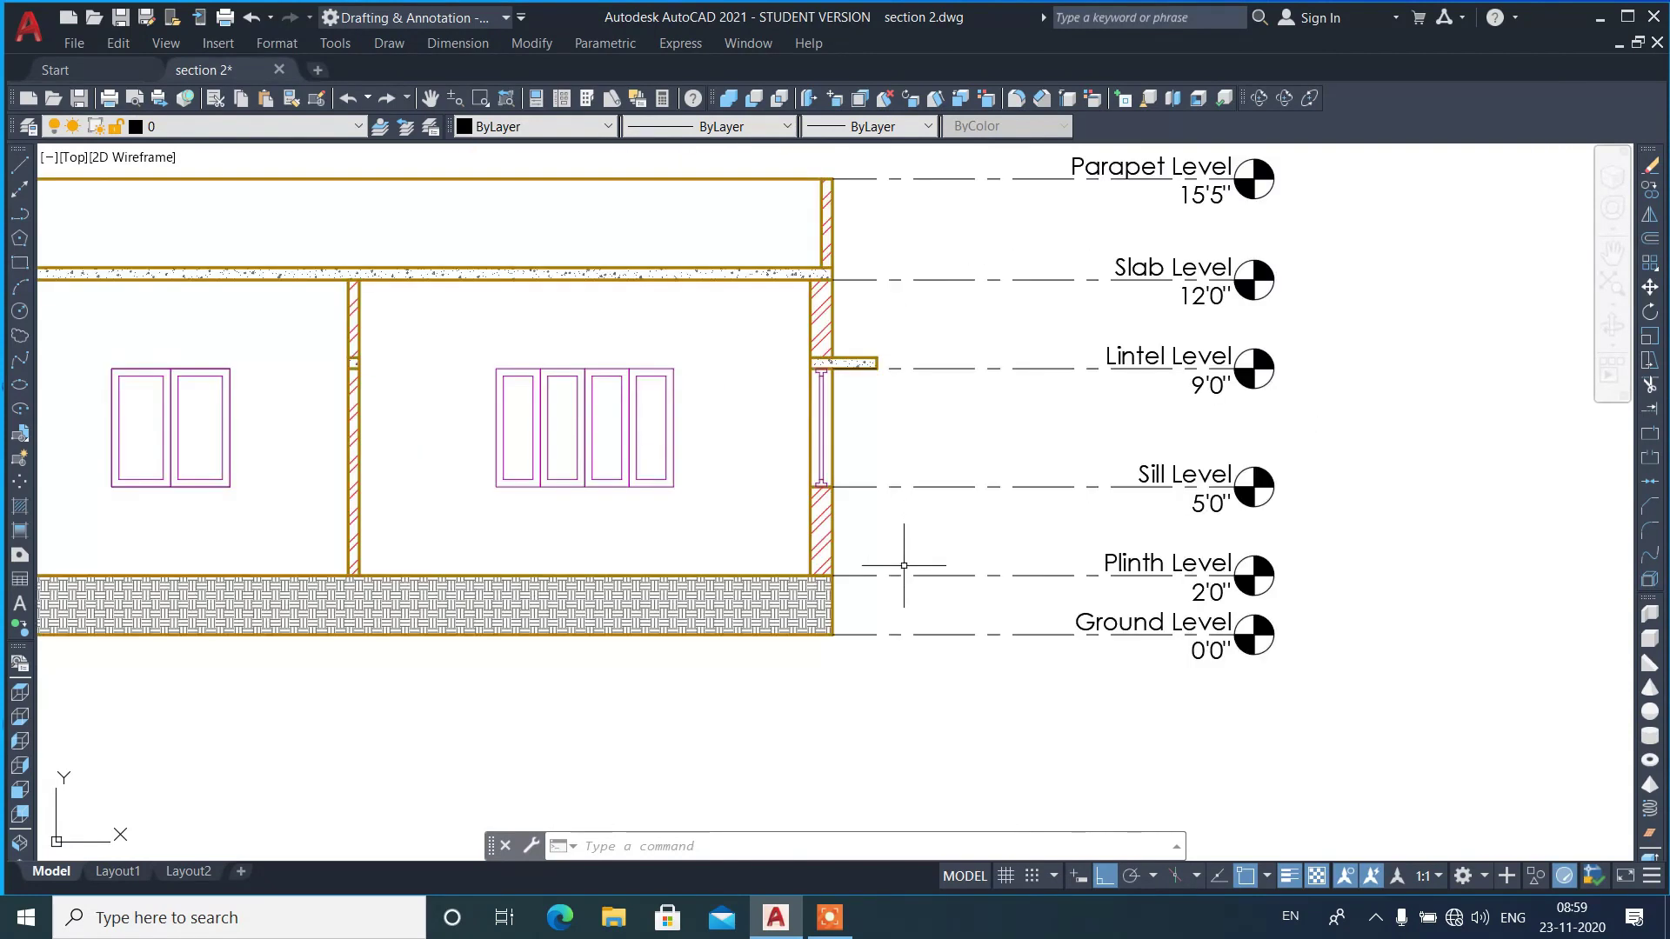
pyautogui.scroll(3, 896, 567)
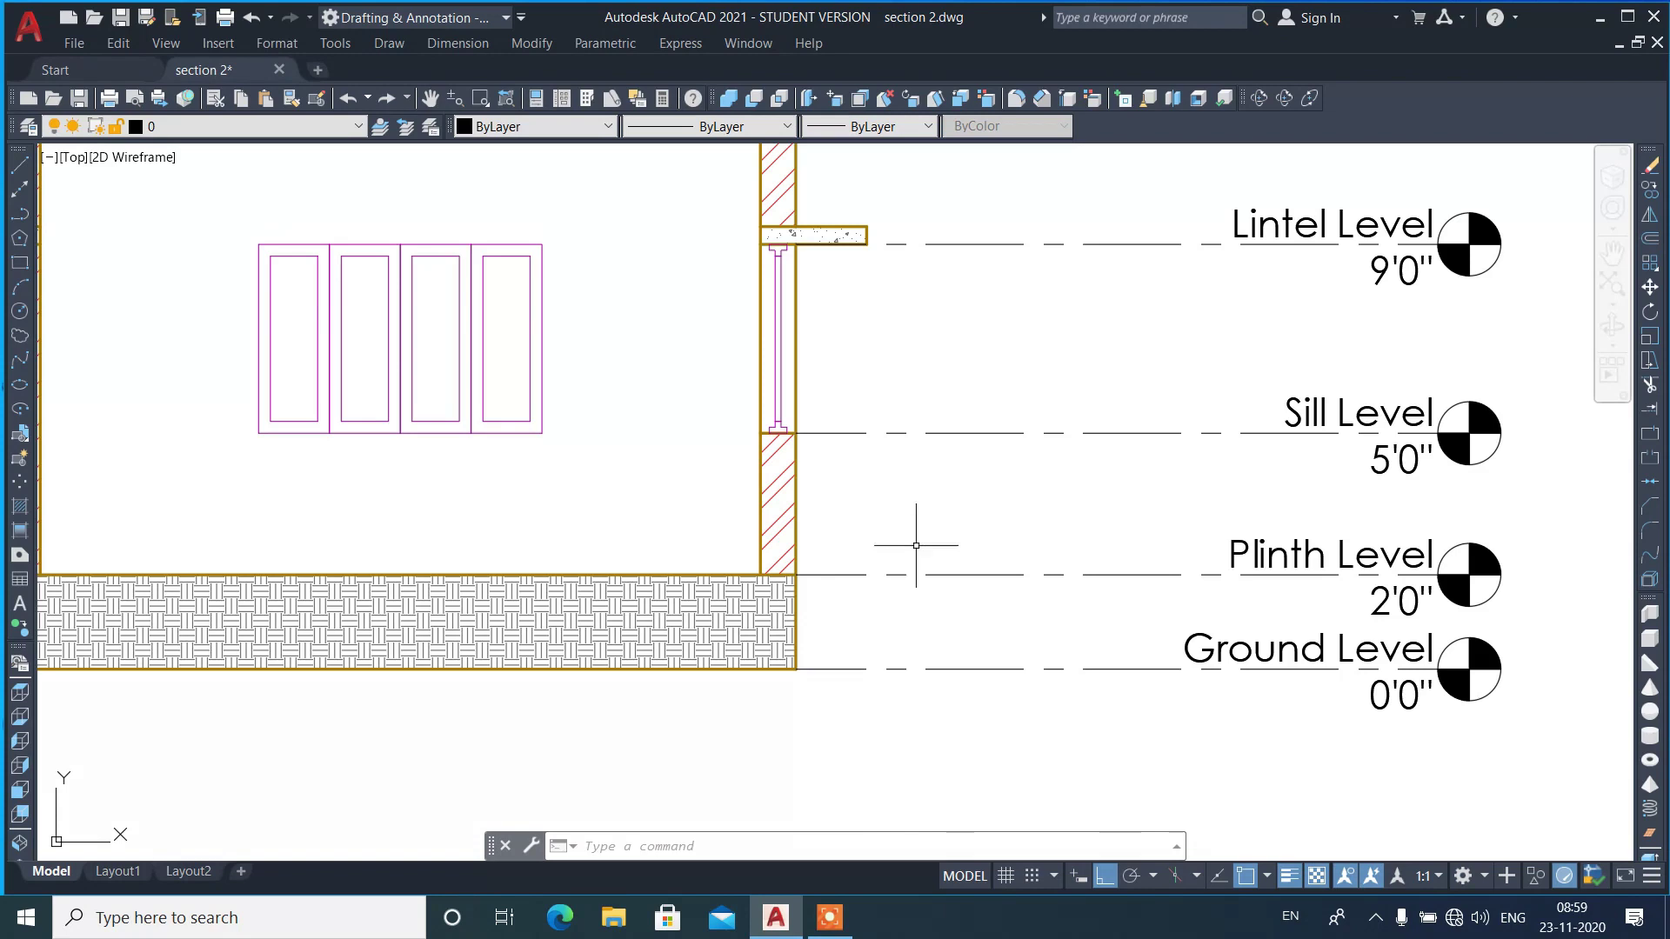
pyautogui.scroll(-2, 916, 545)
pyautogui.scroll(3, 915, 371)
# - Add a multileader at the lintel projection noting 1'6" Projected RCC Chhajja
pyautogui.write('ml')
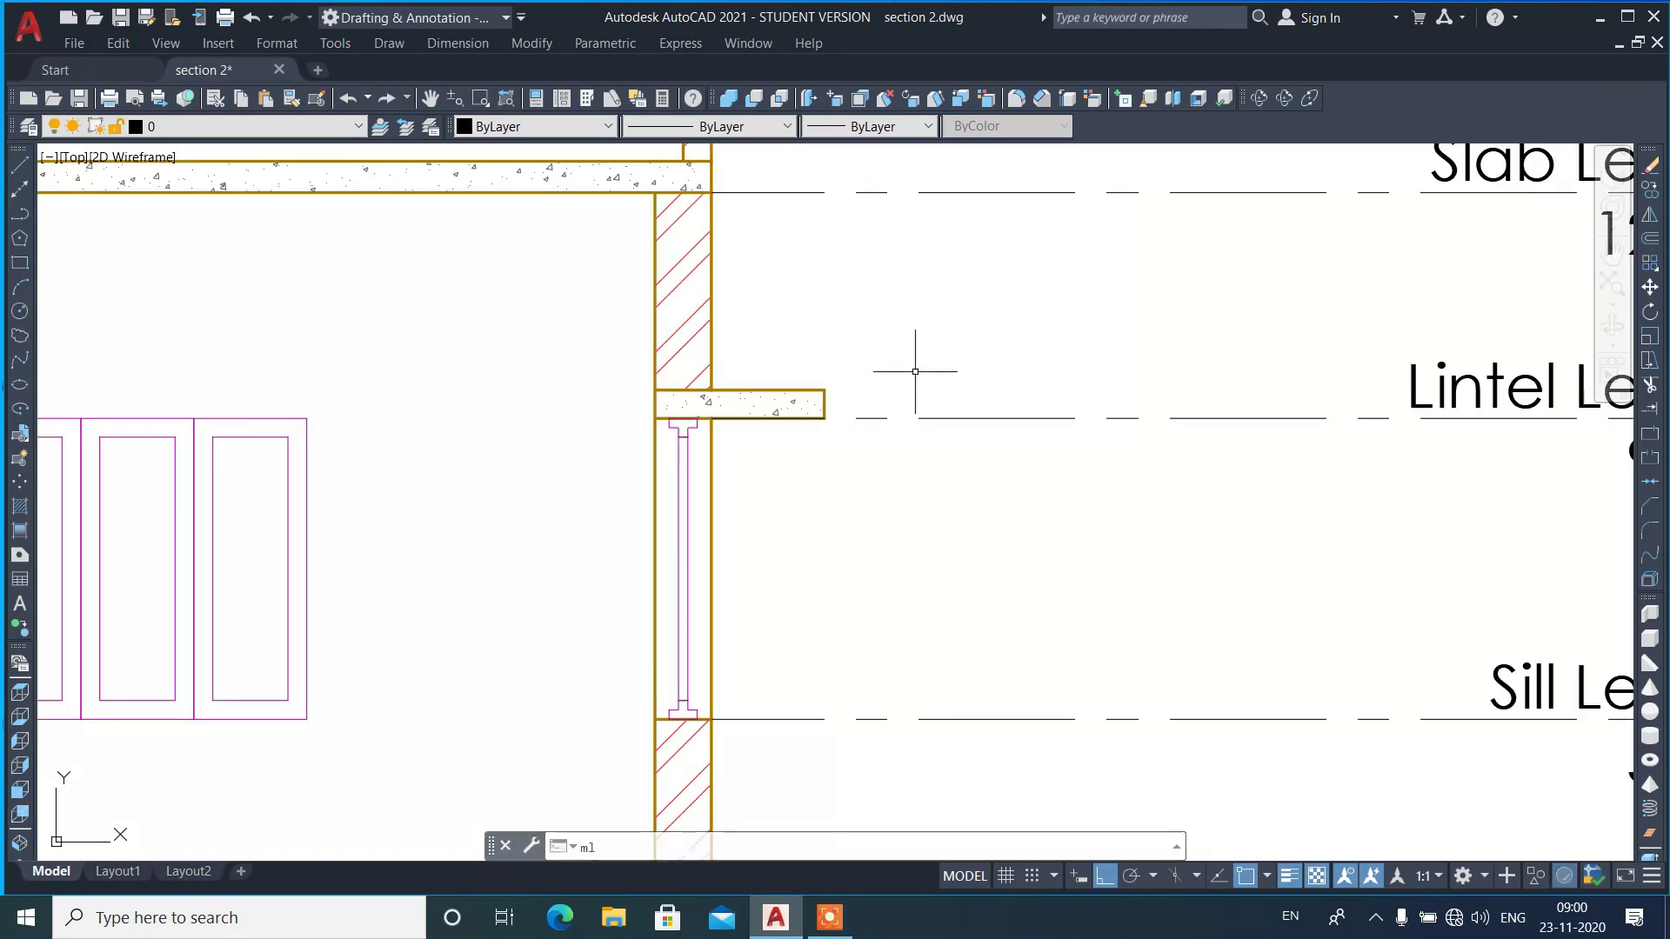
pyautogui.press('Return')
pyautogui.click(768, 401)
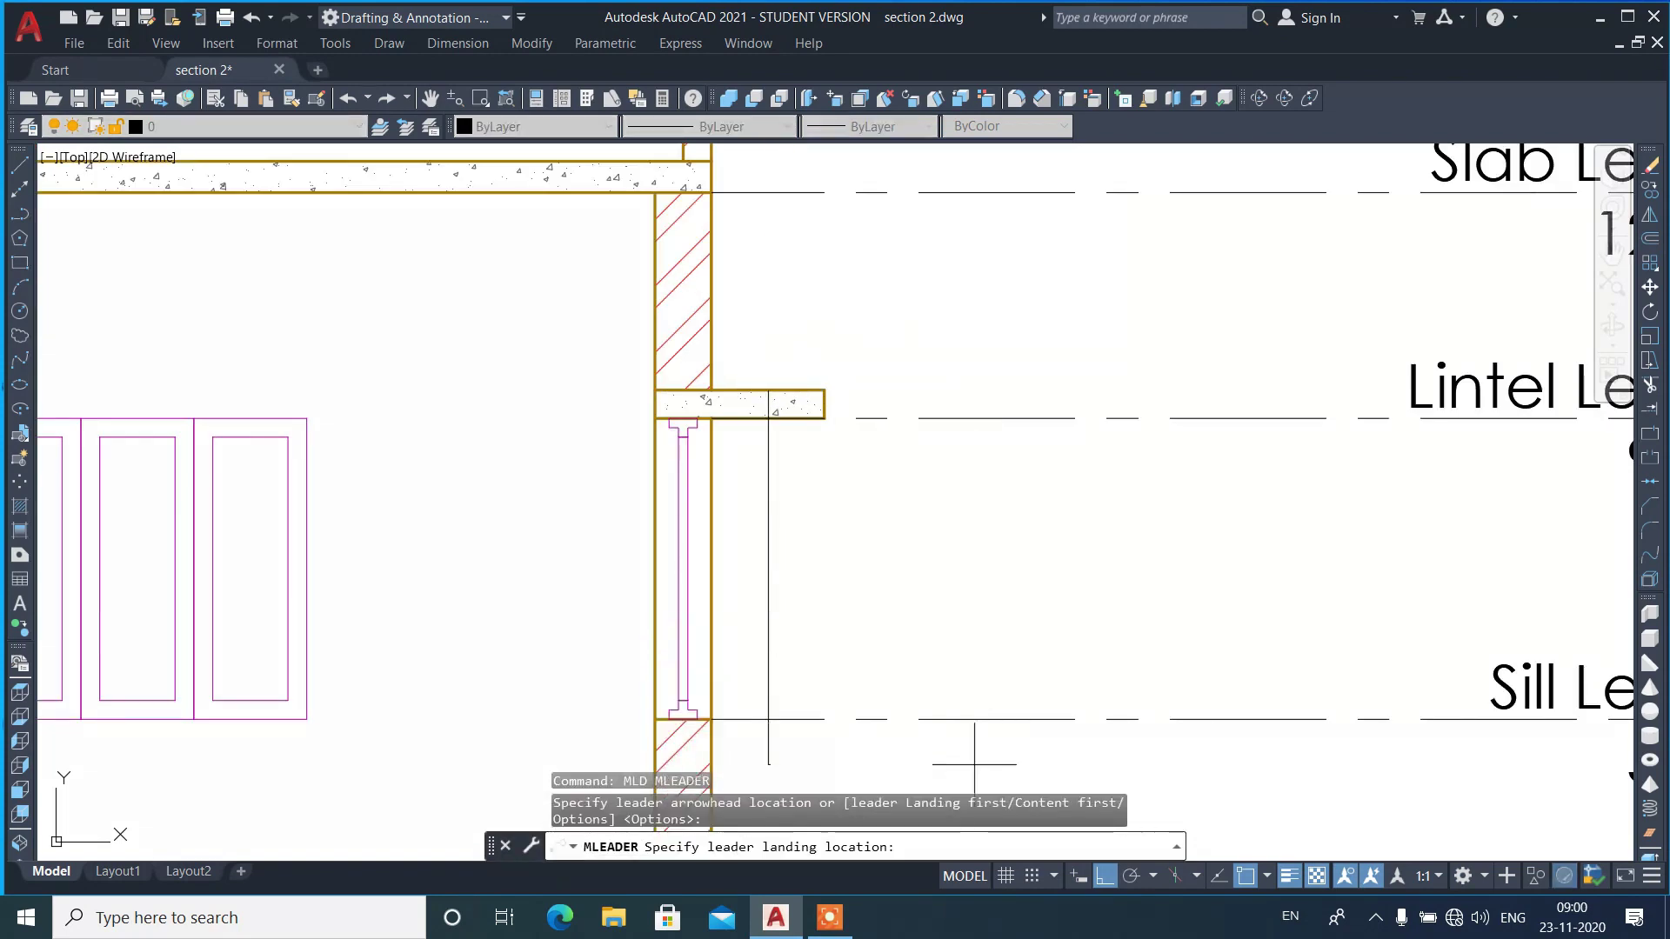
pyautogui.press('F8')
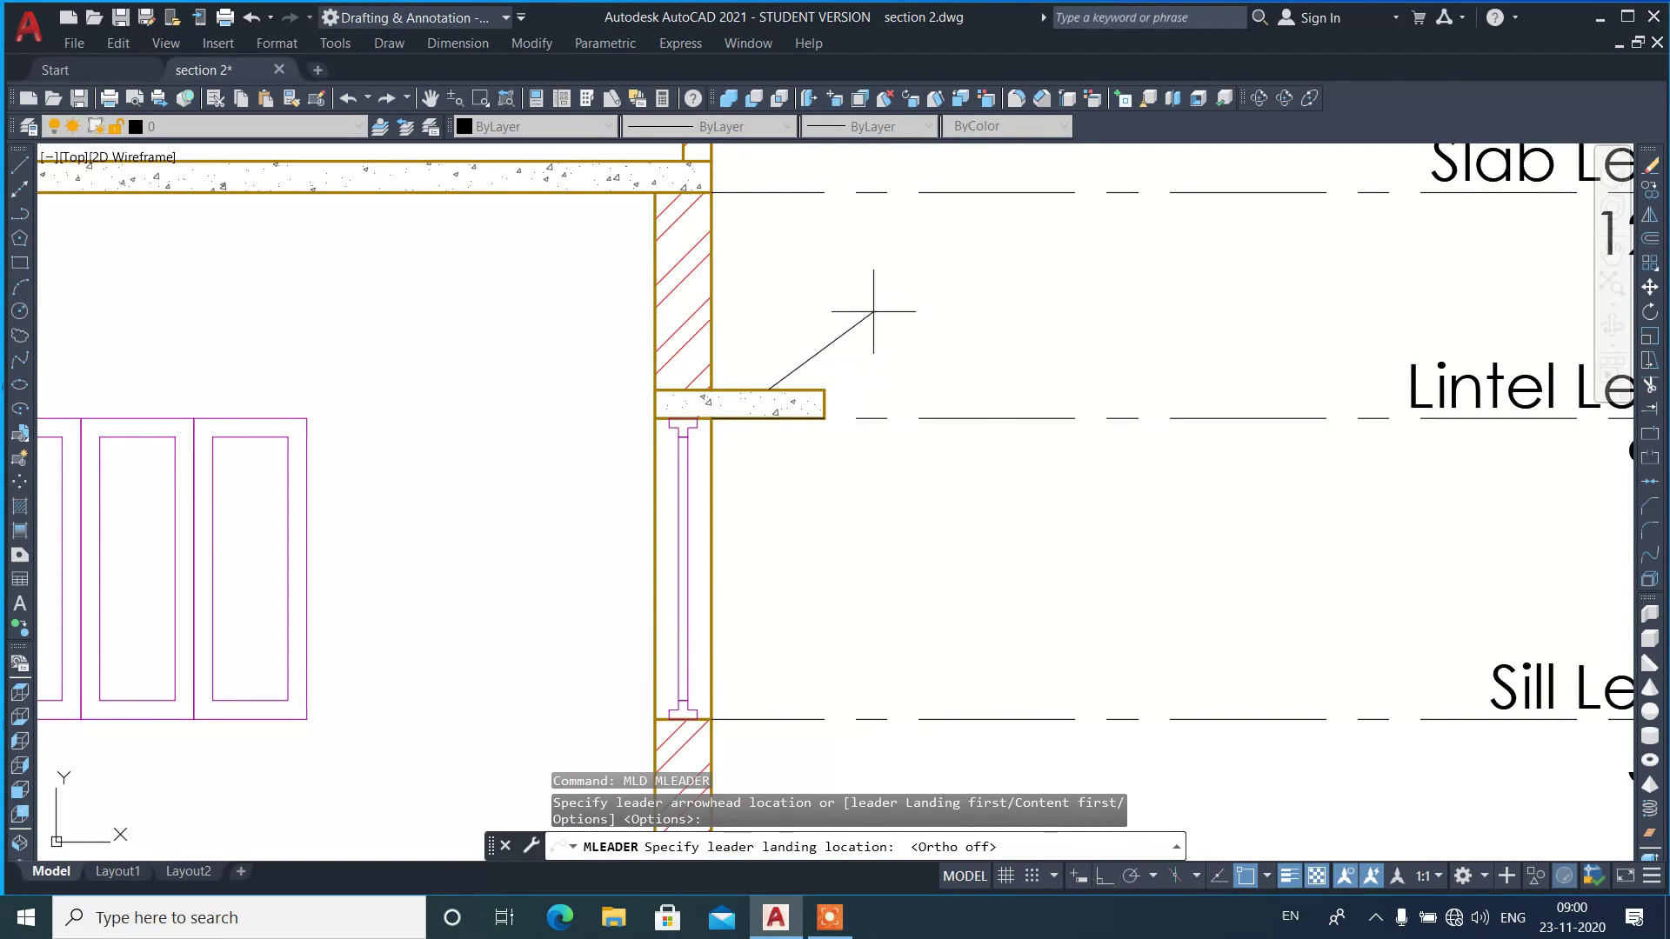
pyautogui.click(873, 310)
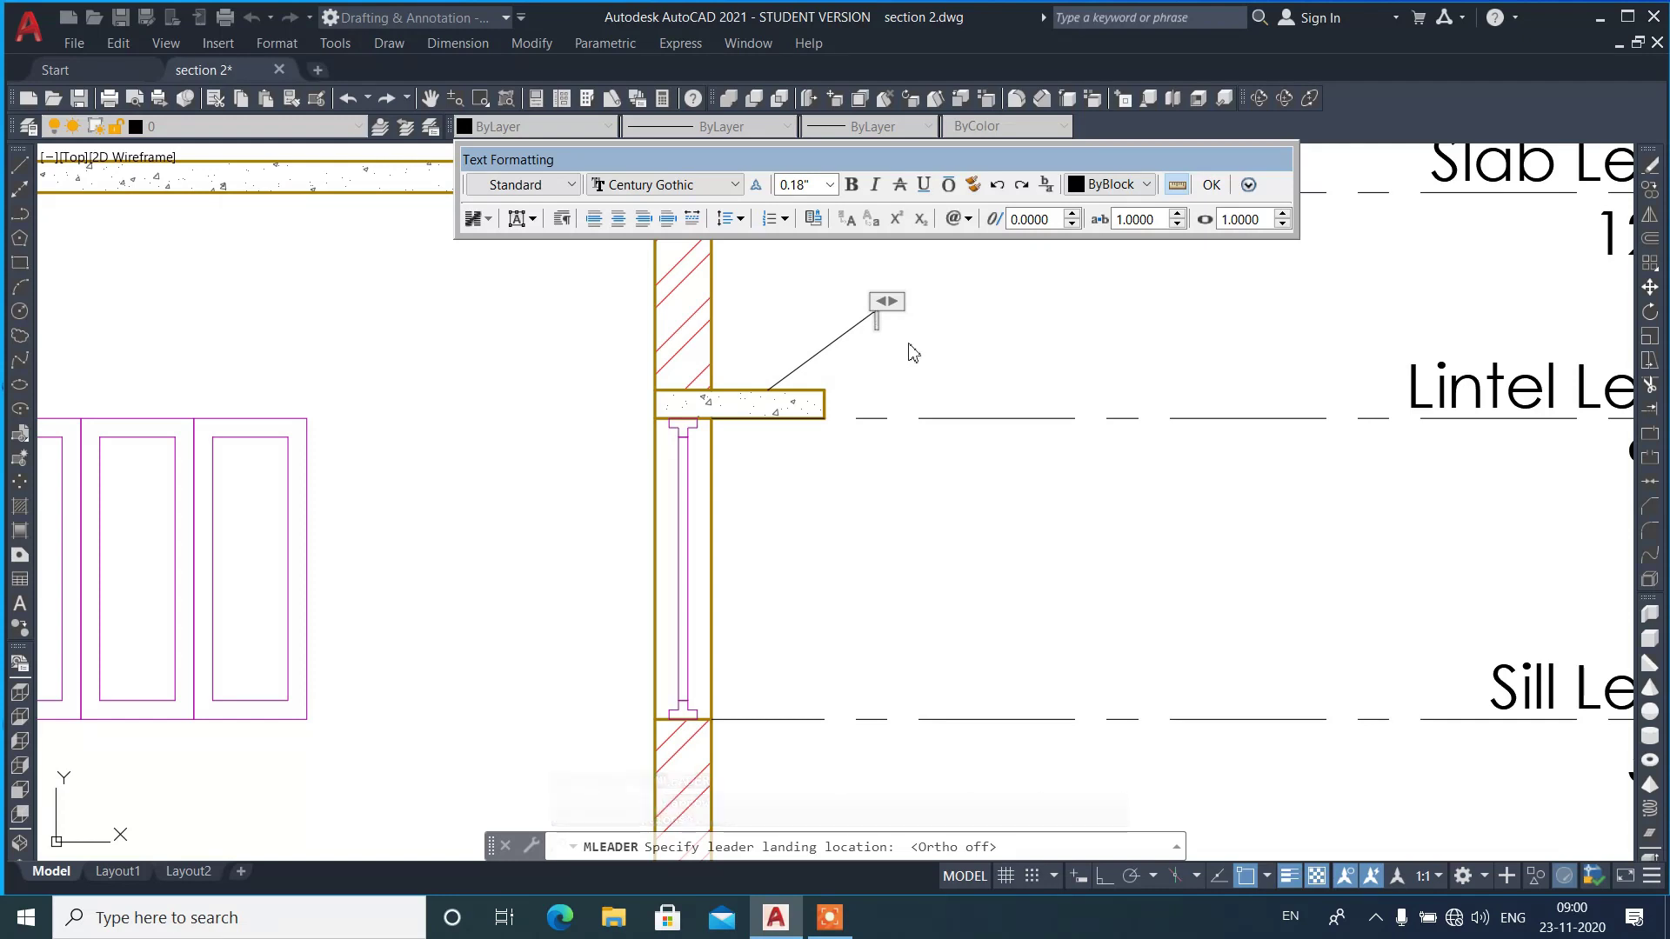
pyautogui.scroll(4, 852, 290)
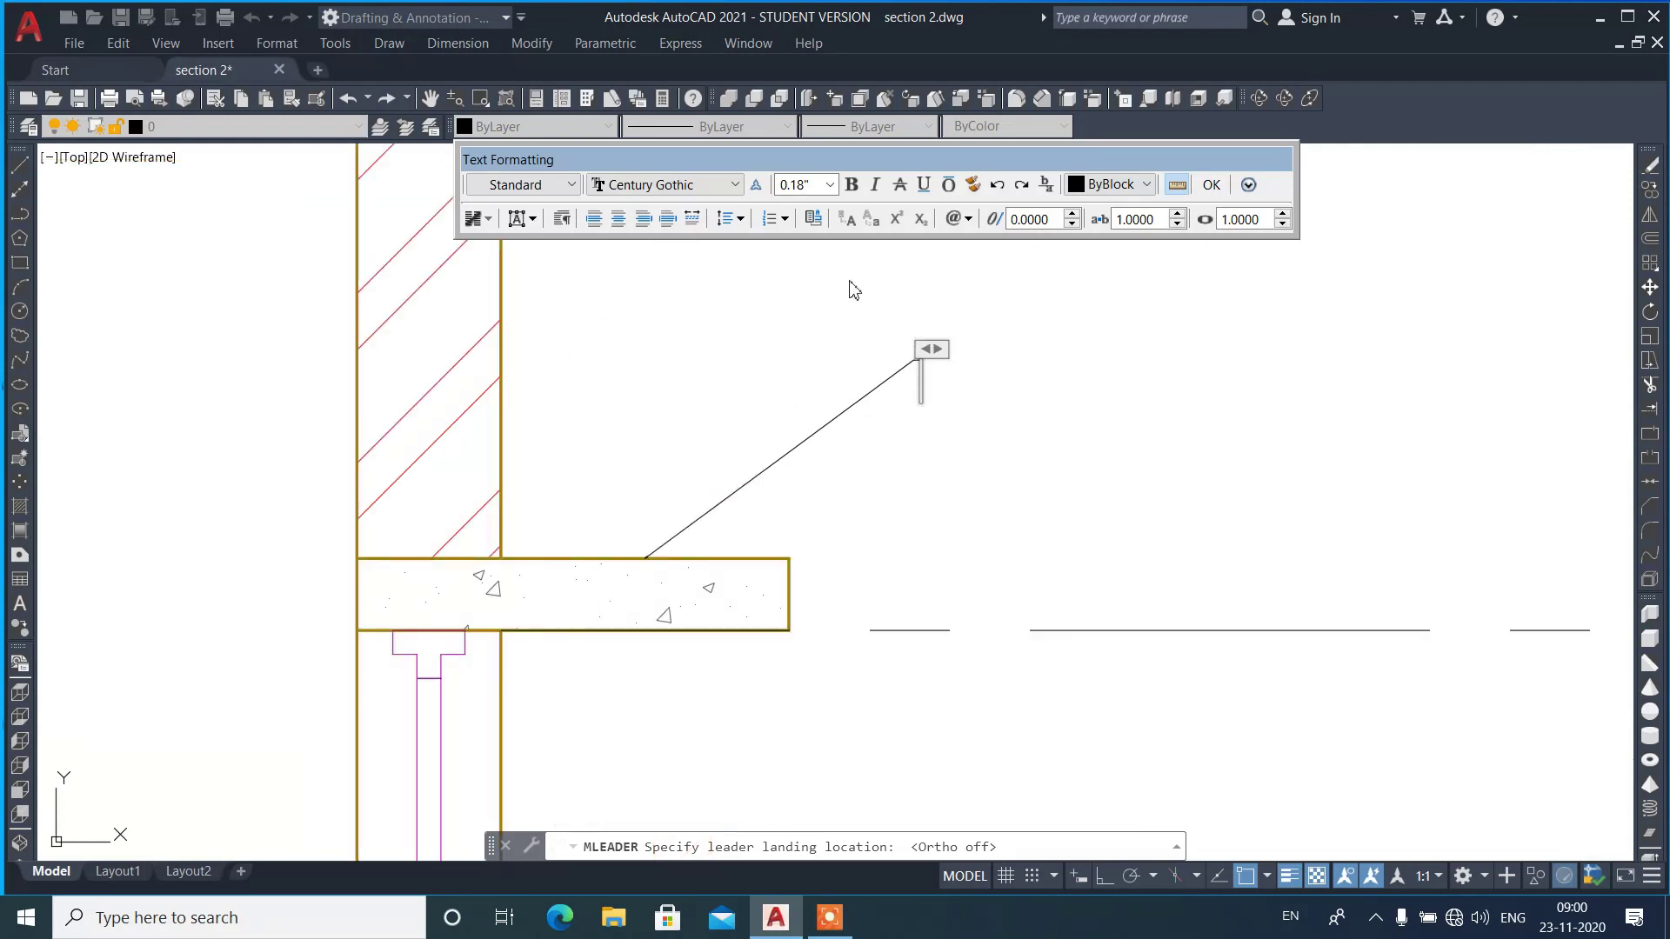
pyautogui.write('1\'6"')
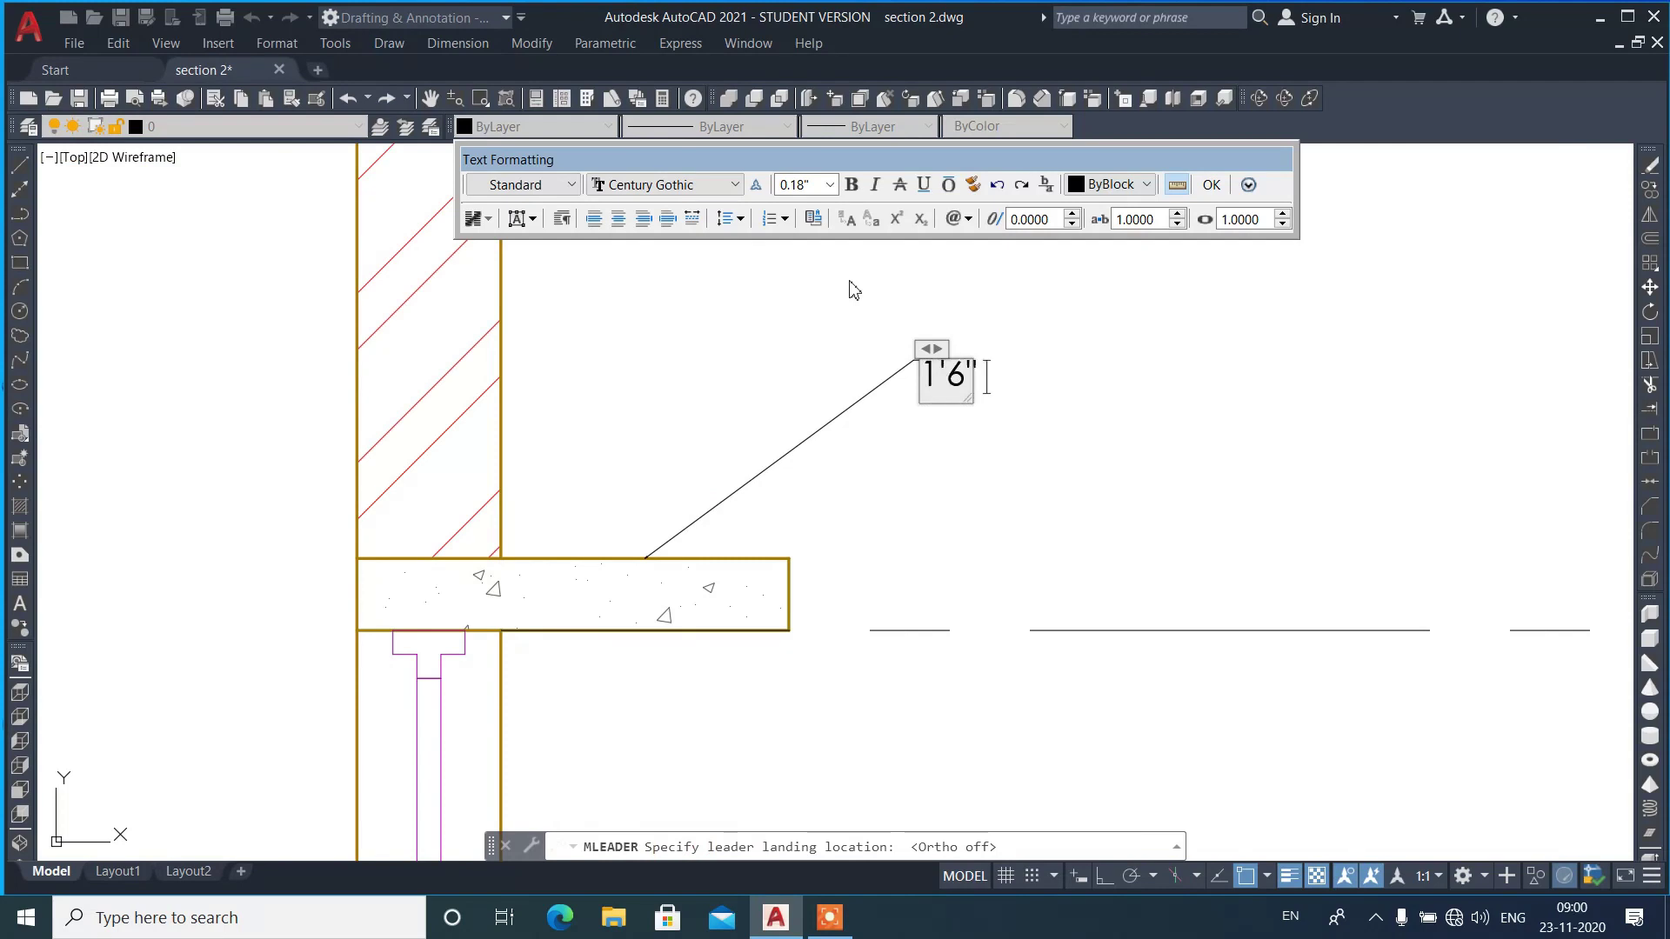
pyautogui.write('P')
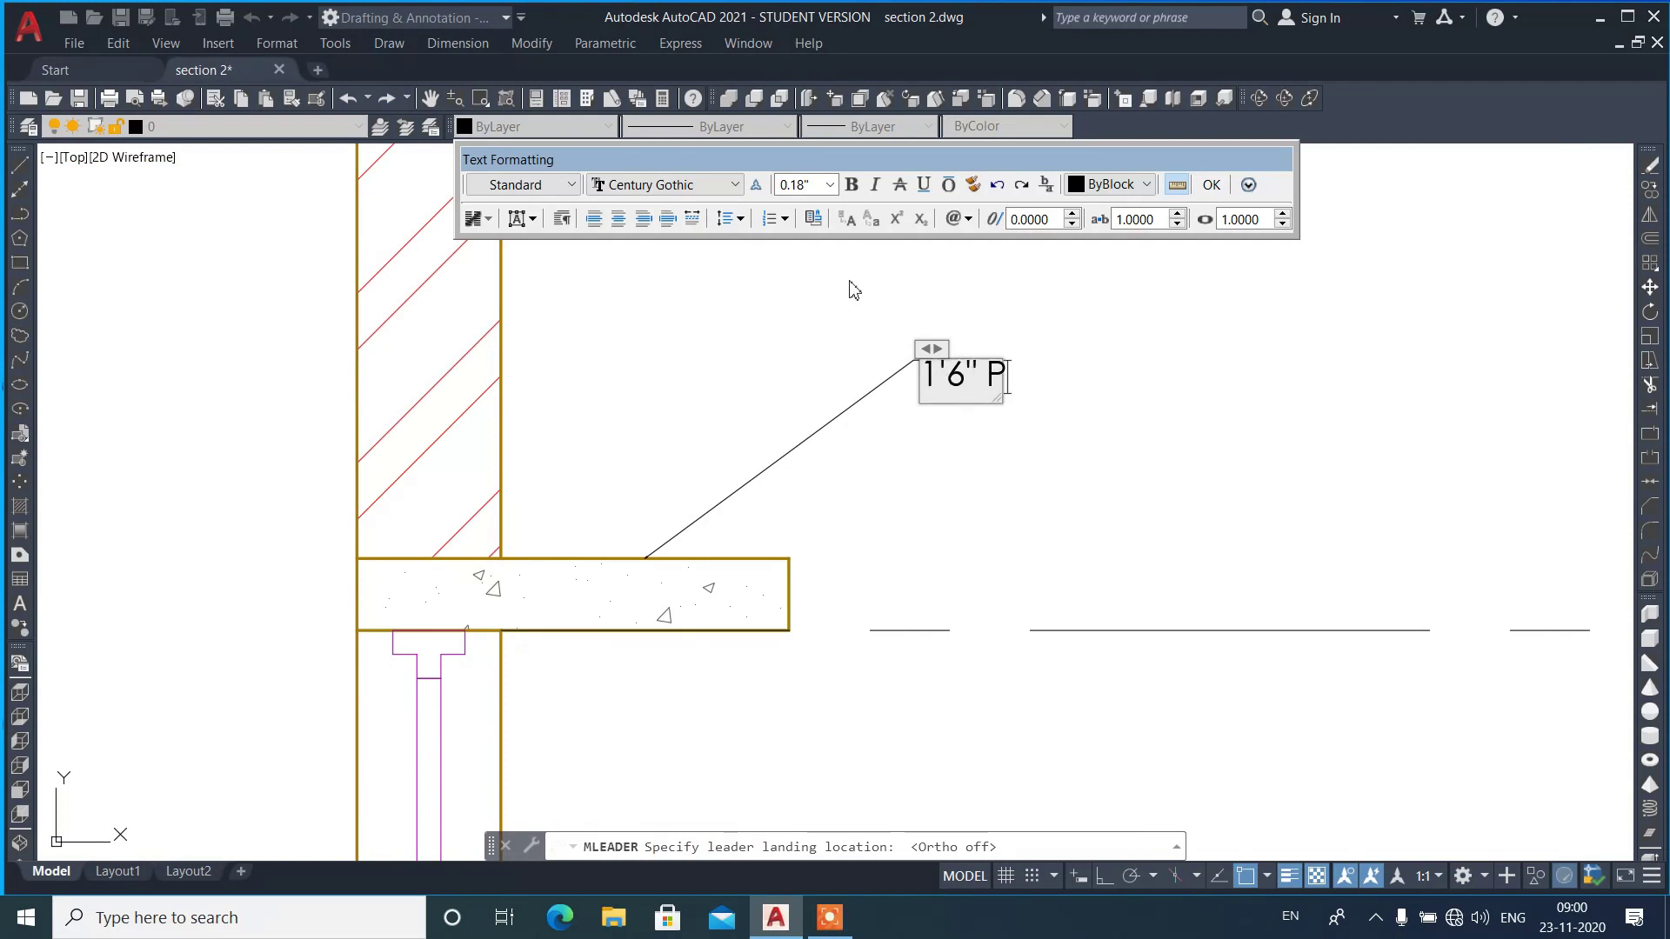
pyautogui.write('rojected')
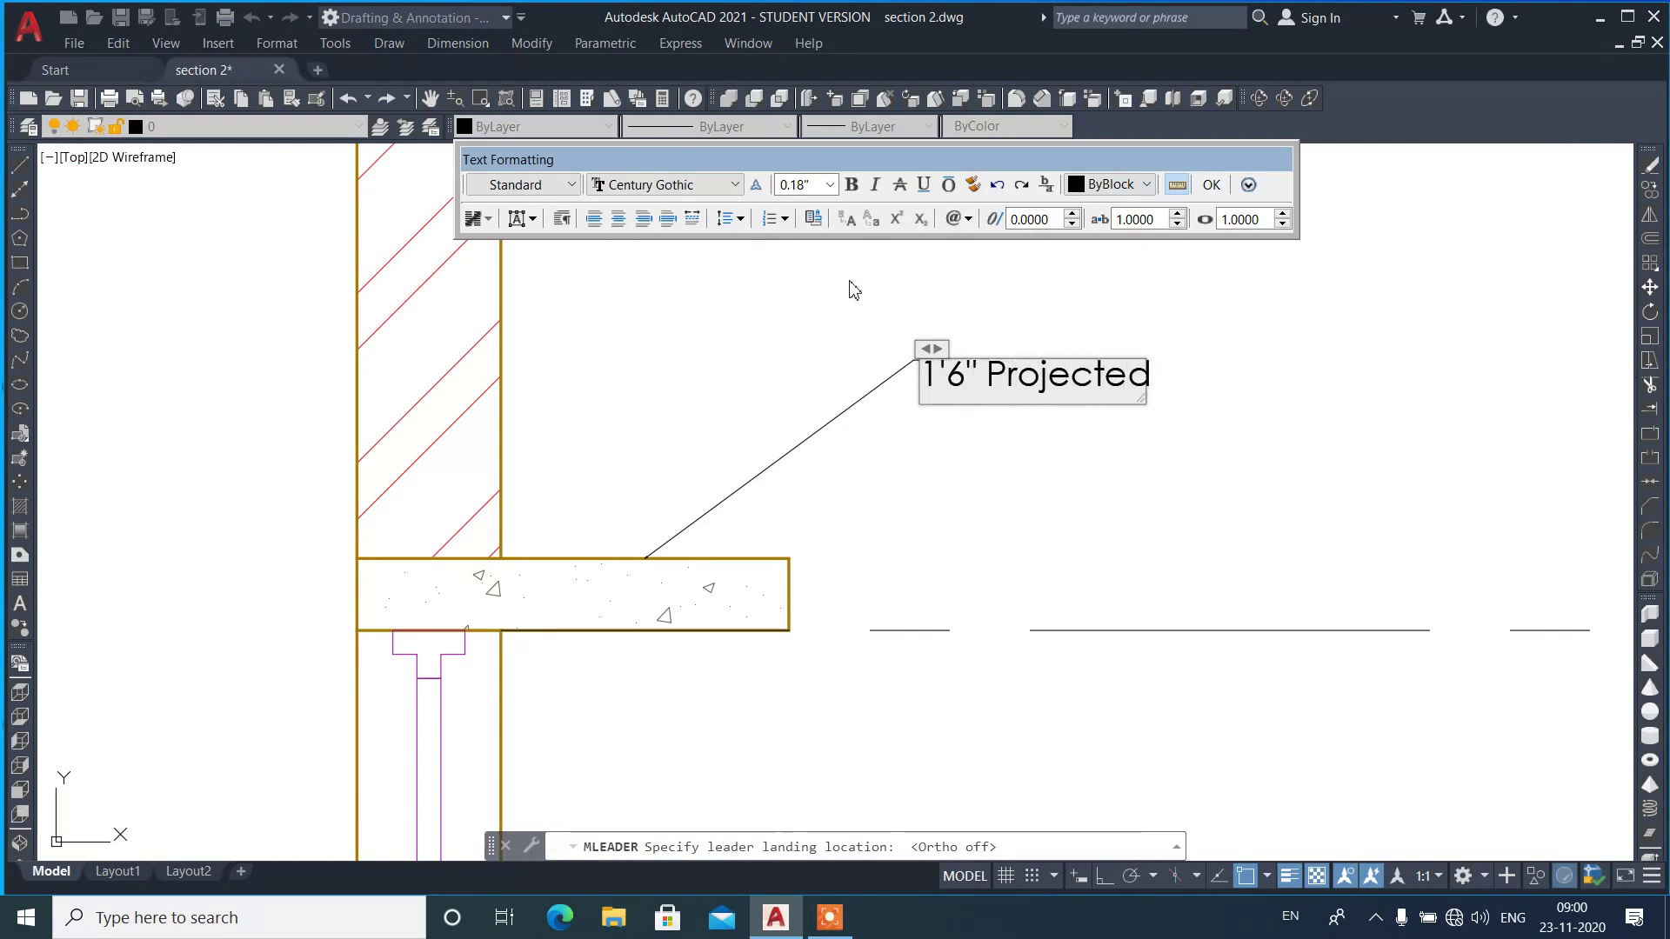
pyautogui.write(' RCC Cha')
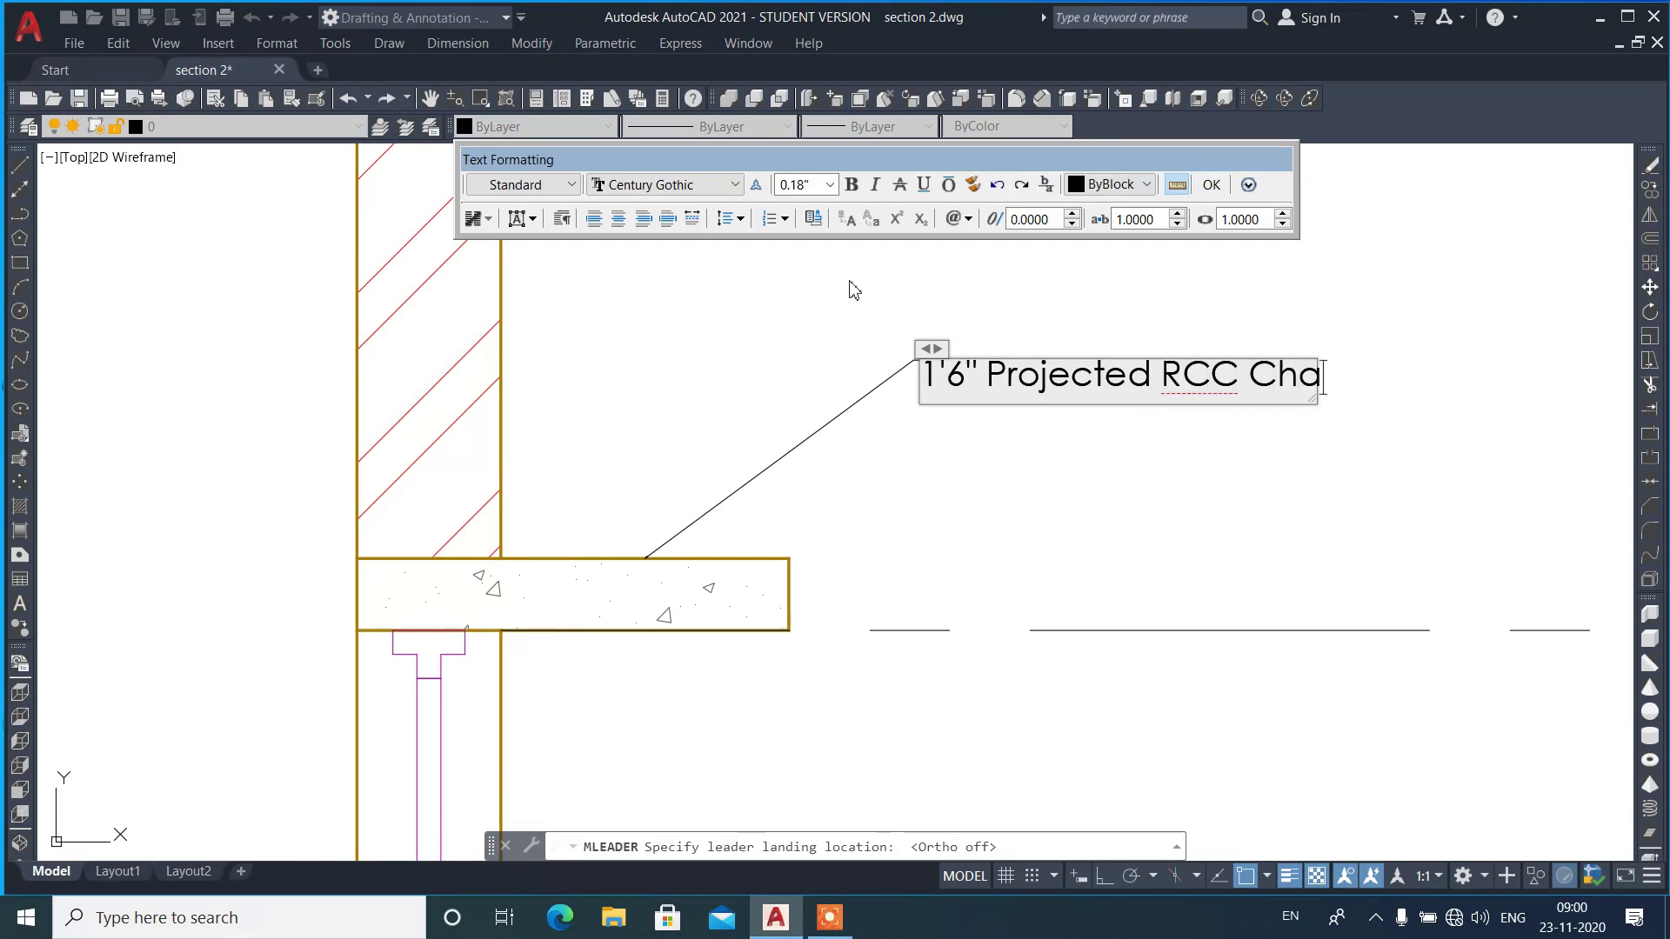
pyautogui.press('BackSpace')
pyautogui.write('kk')
pyautogui.press('BackSpace')
pyautogui.press('BackSpace')
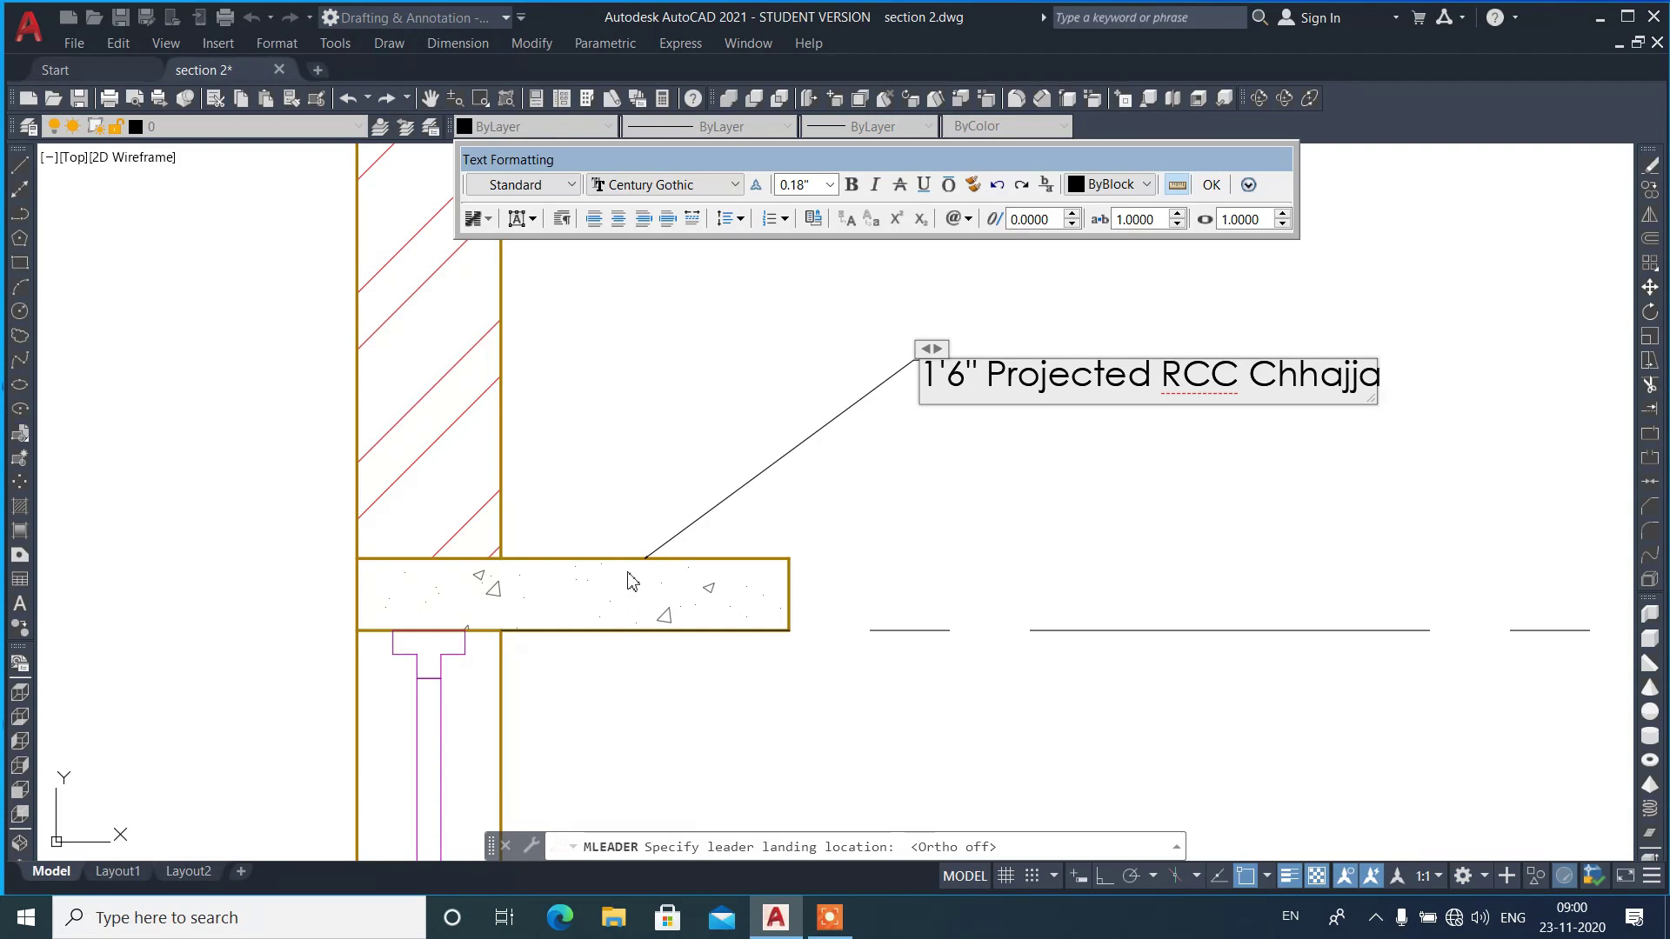
# - Set the Chhajja leader's overall scale to 25 in Properties
pyautogui.click(1200, 515)
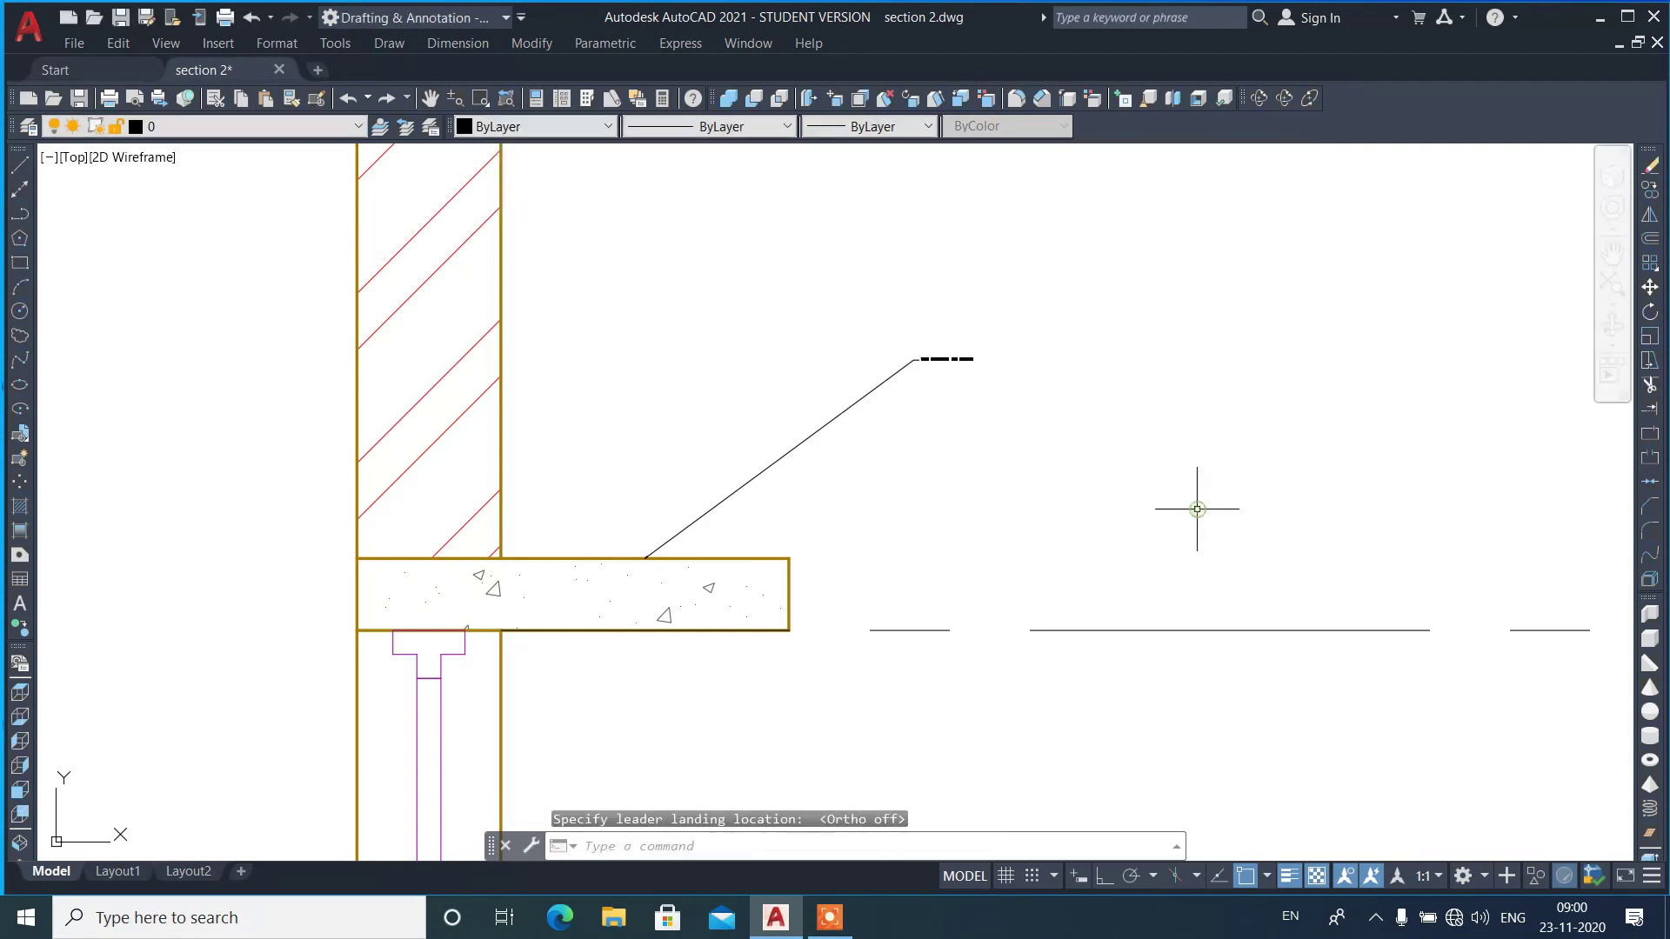
pyautogui.click(999, 455)
pyautogui.click(855, 319)
pyautogui.rightClick(1152, 264)
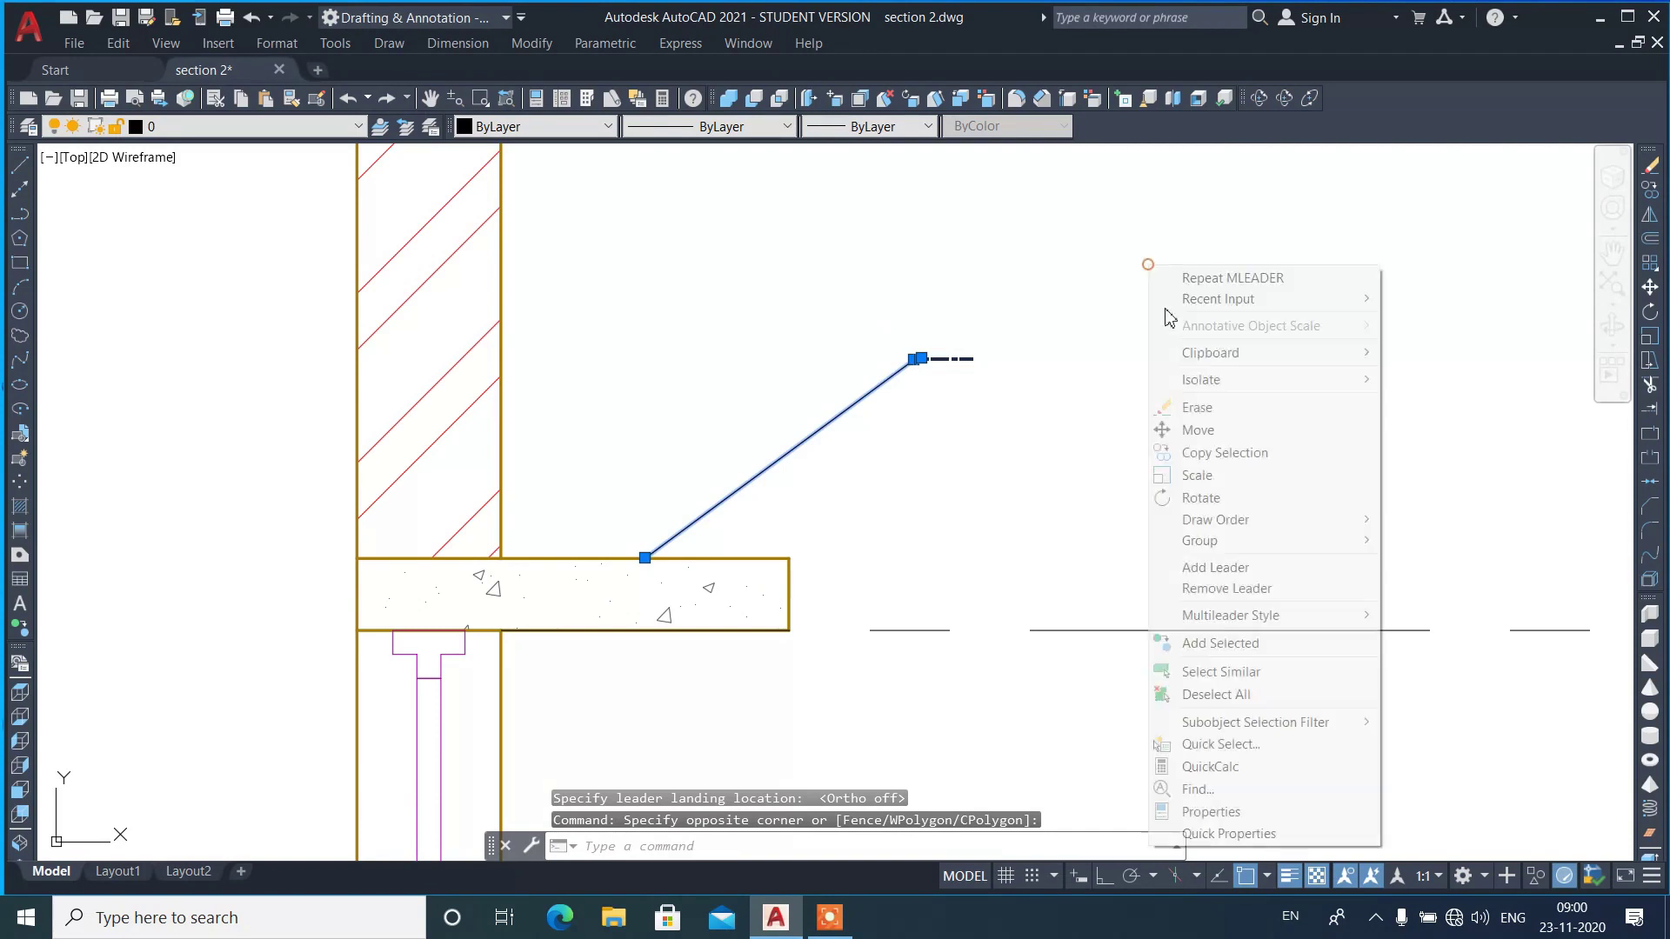
pyautogui.click(1251, 813)
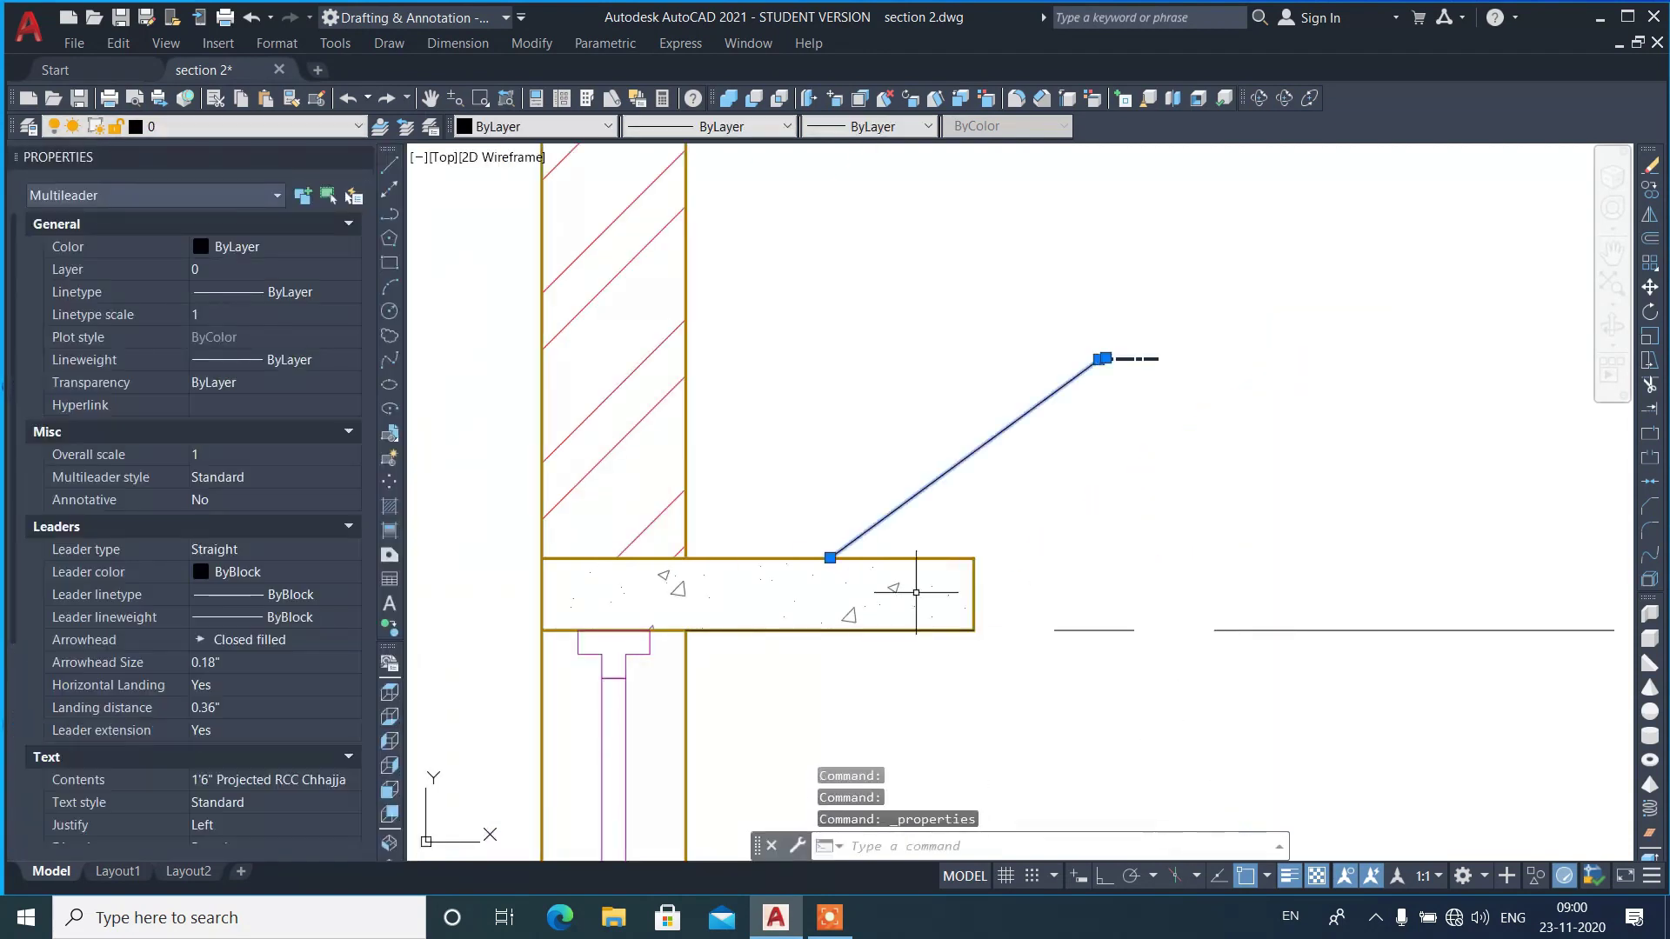
pyautogui.click(231, 455)
pyautogui.write('20')
pyautogui.press('Return')
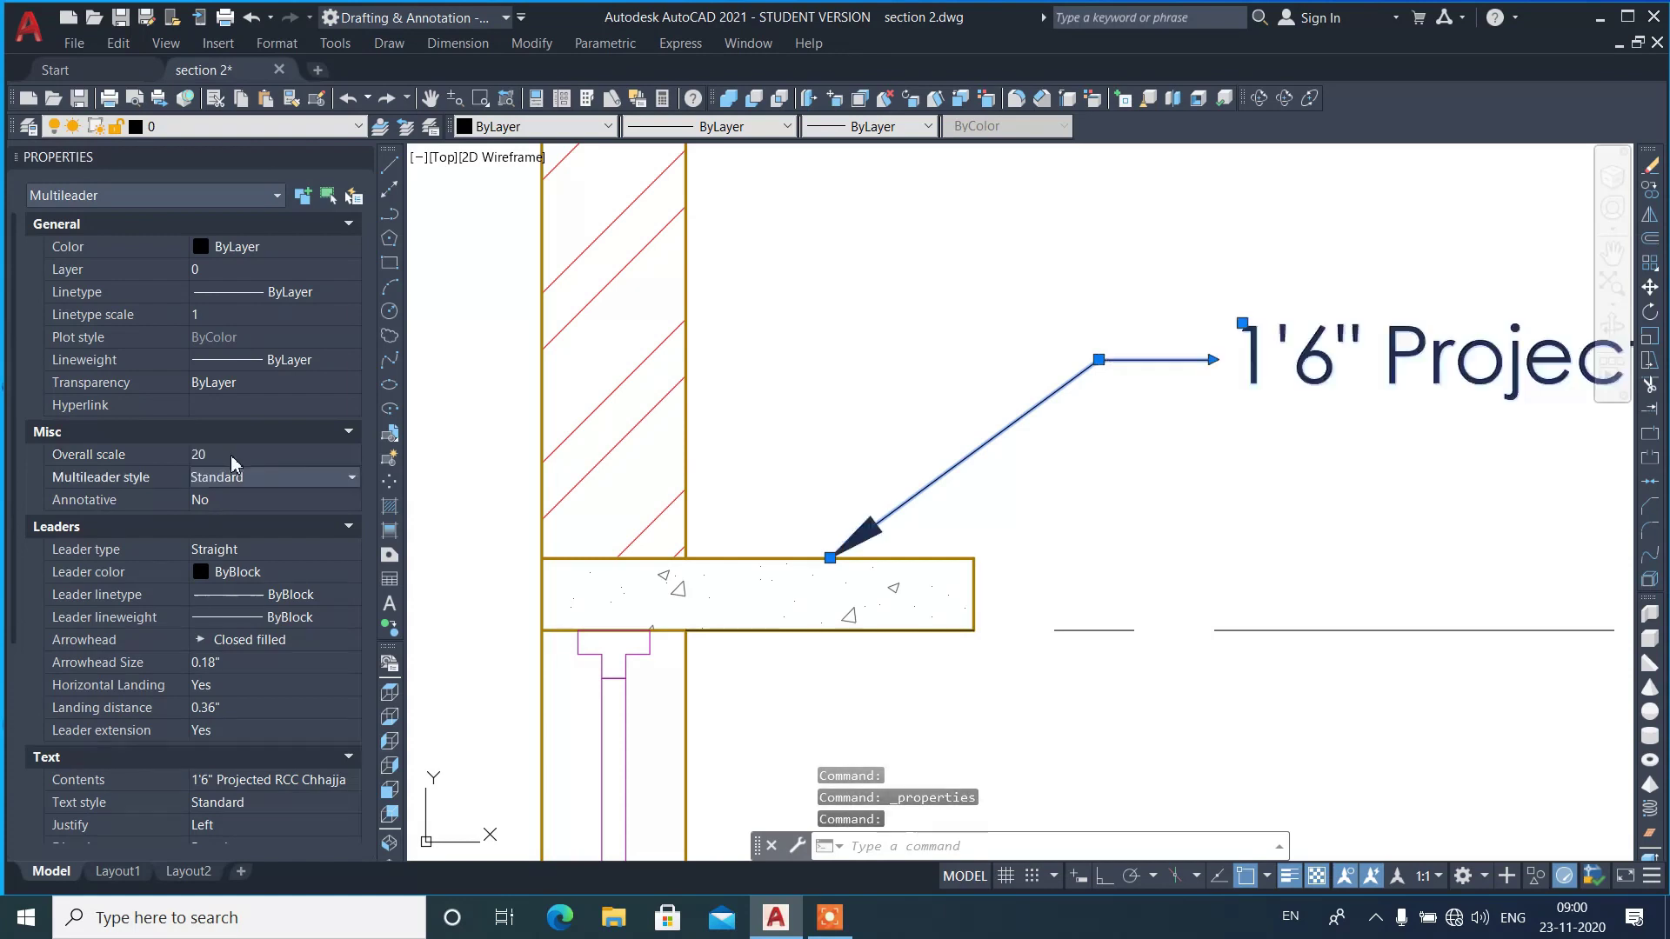
pyautogui.scroll(-6, 807, 451)
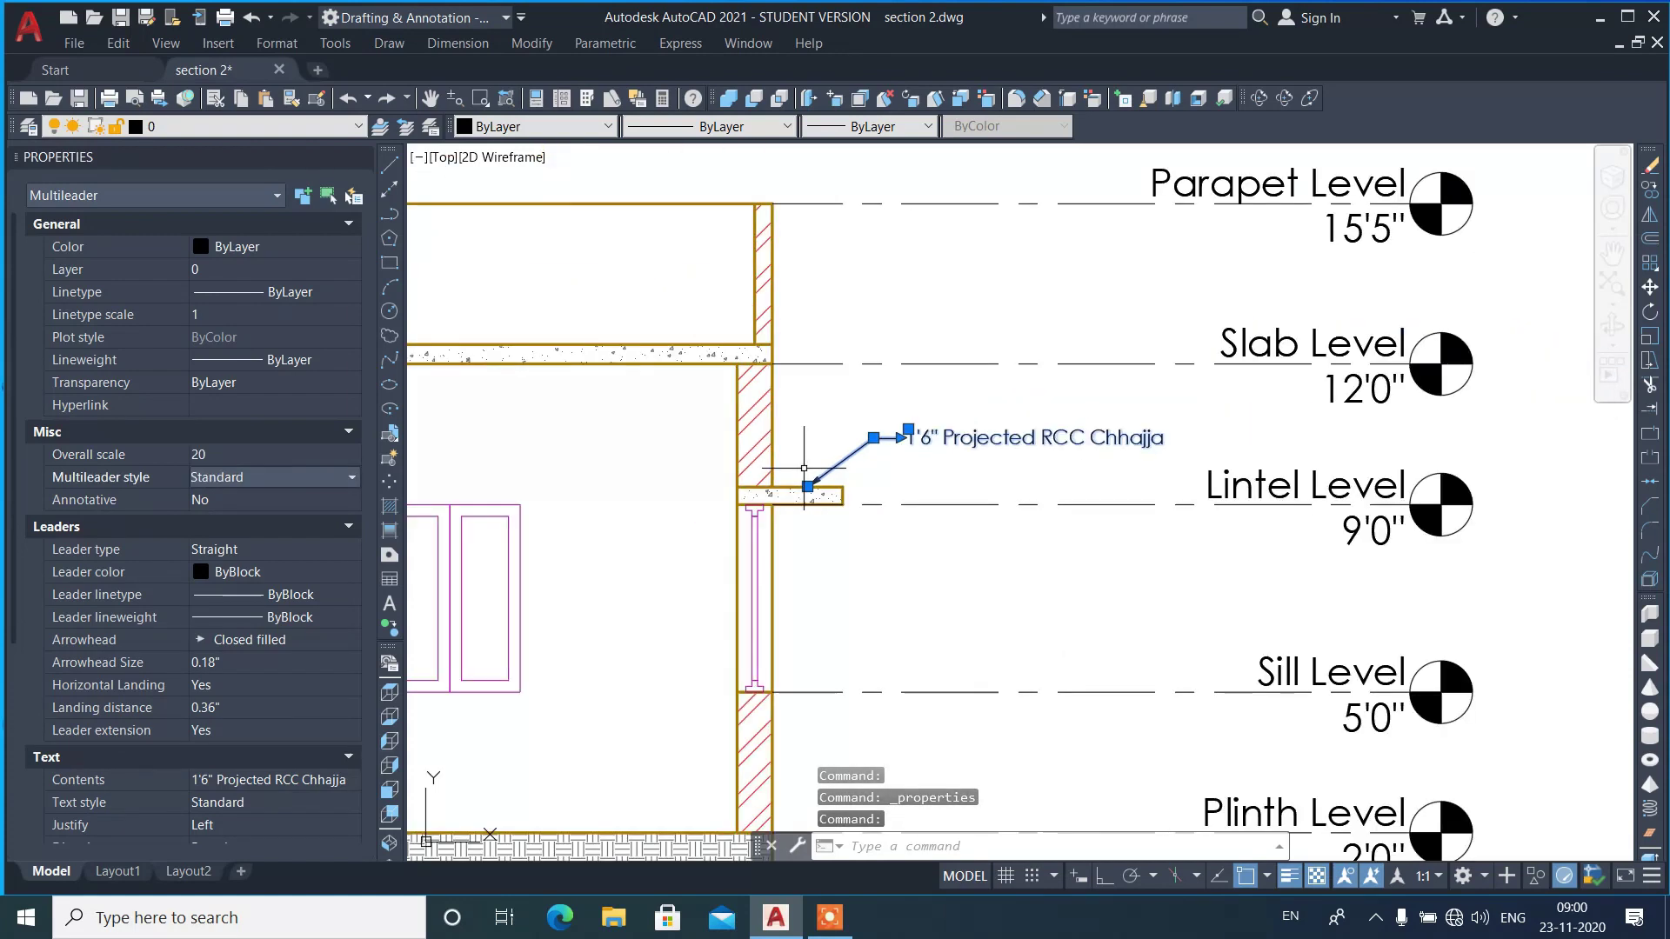
pyautogui.click(285, 454)
pyautogui.press('Return')
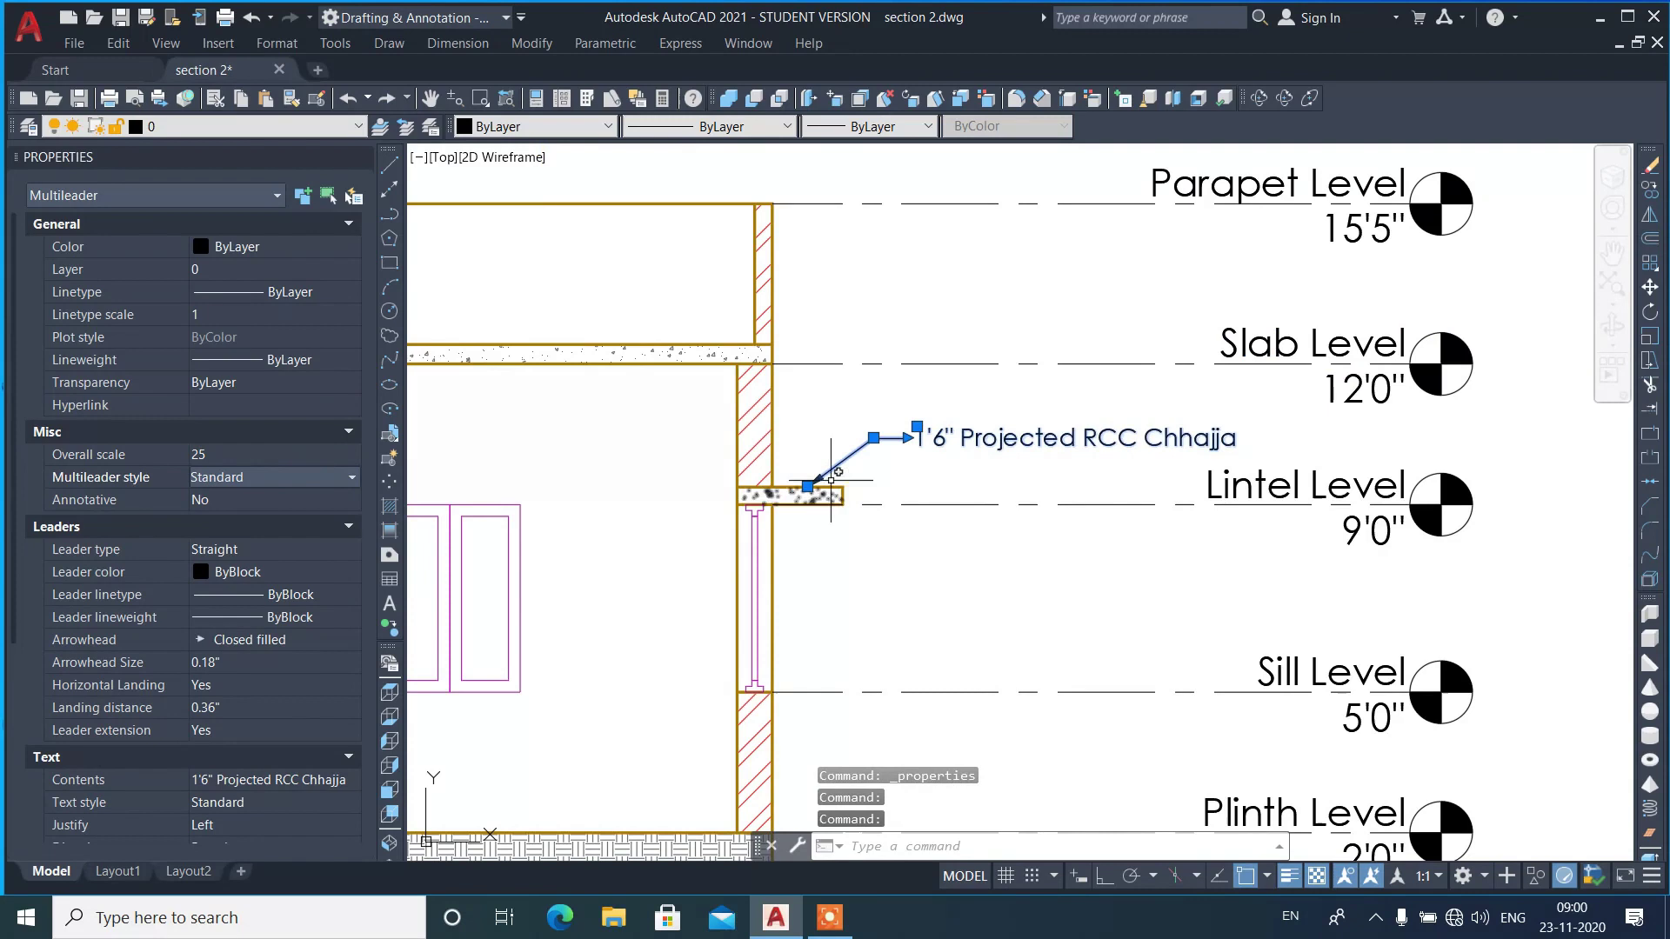
pyautogui.scroll(4, 879, 451)
# - Move the leader text up-left and break it onto two lines before RCC
pyautogui.click(855, 409)
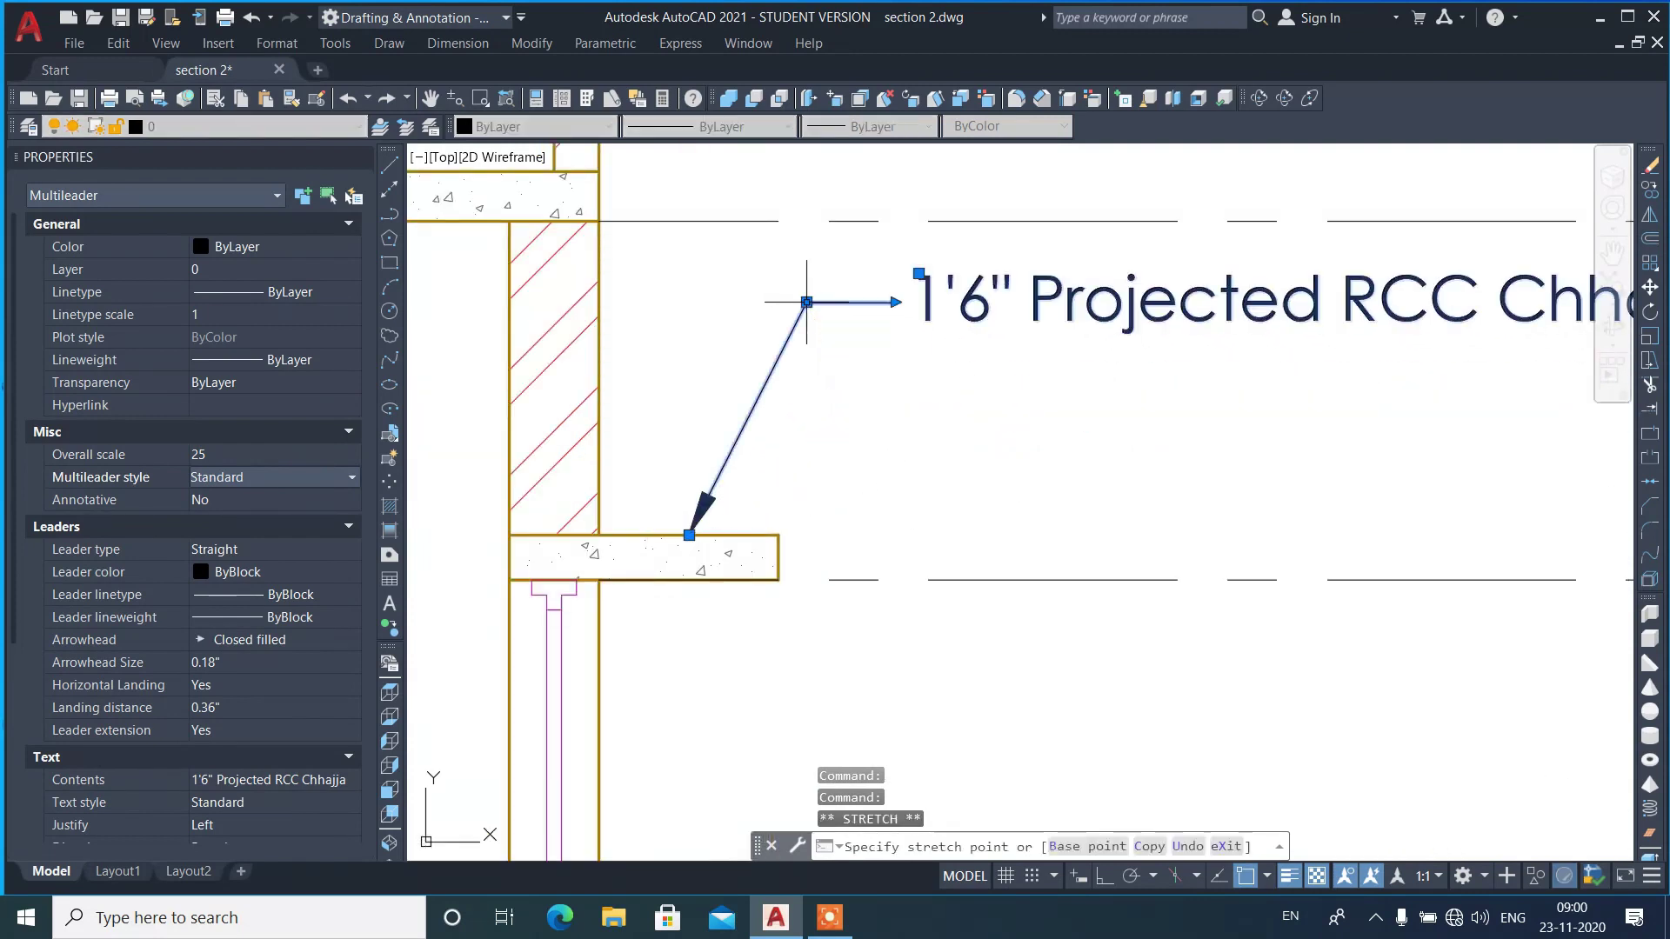
pyautogui.click(806, 302)
pyautogui.doubleClick(1445, 314)
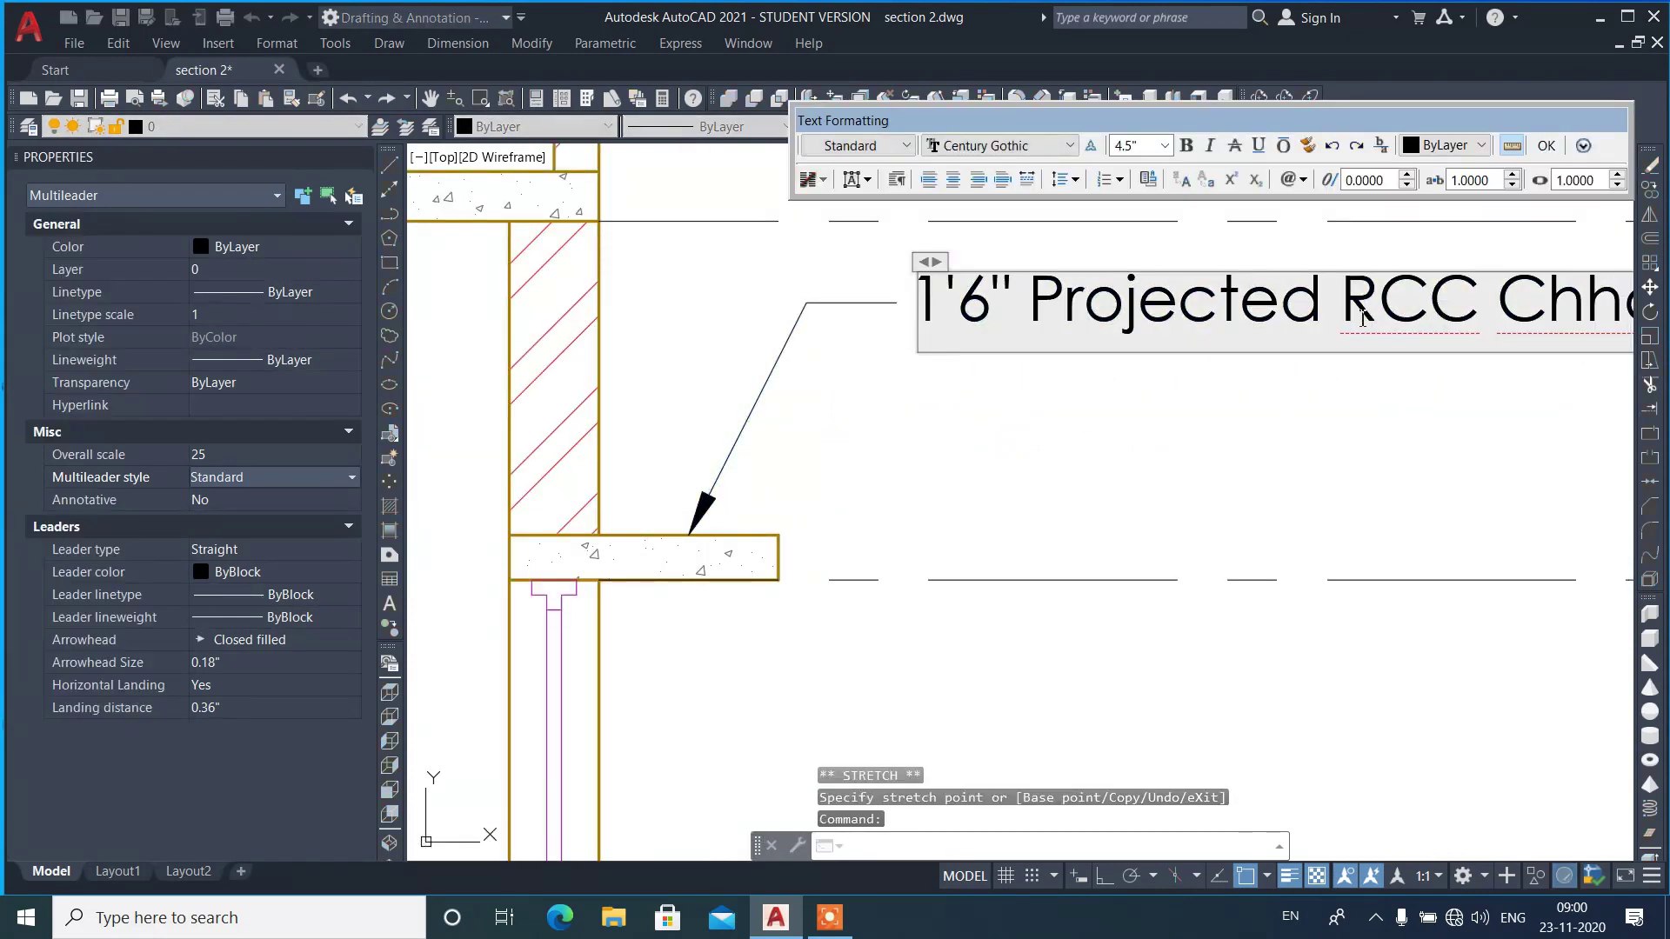
pyautogui.press('Return')
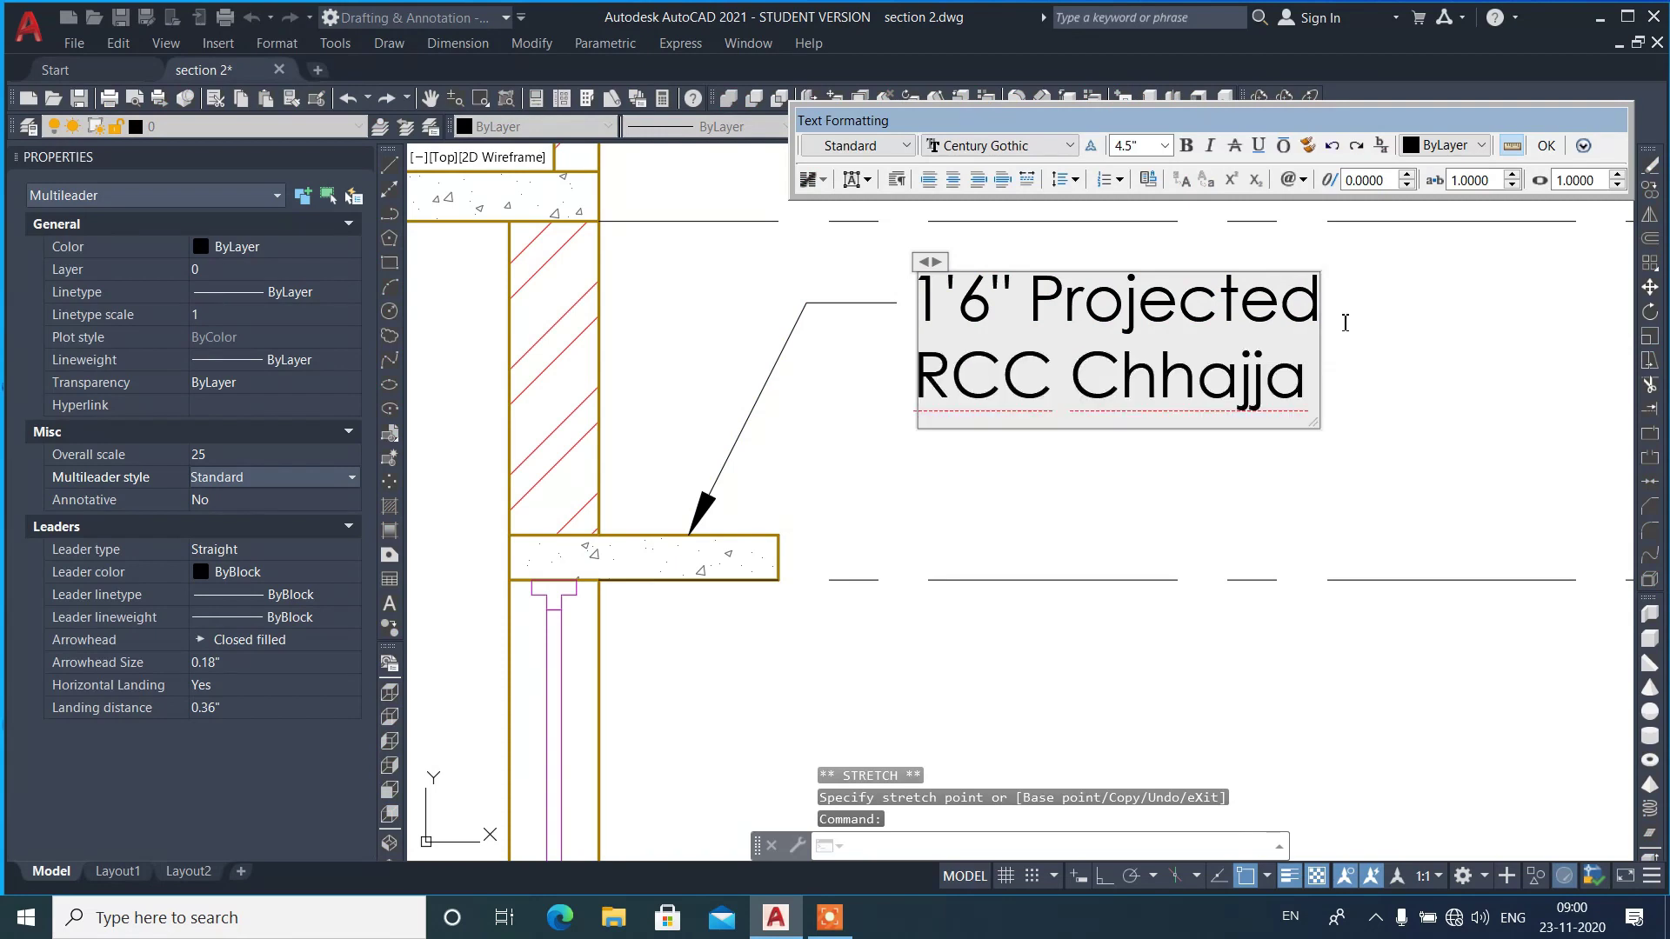
pyautogui.click(1250, 437)
# - Raise the Chhajja leader's overall scale to 30
pyautogui.moveTo(1089, 429); pyautogui.dragTo(870, 361)
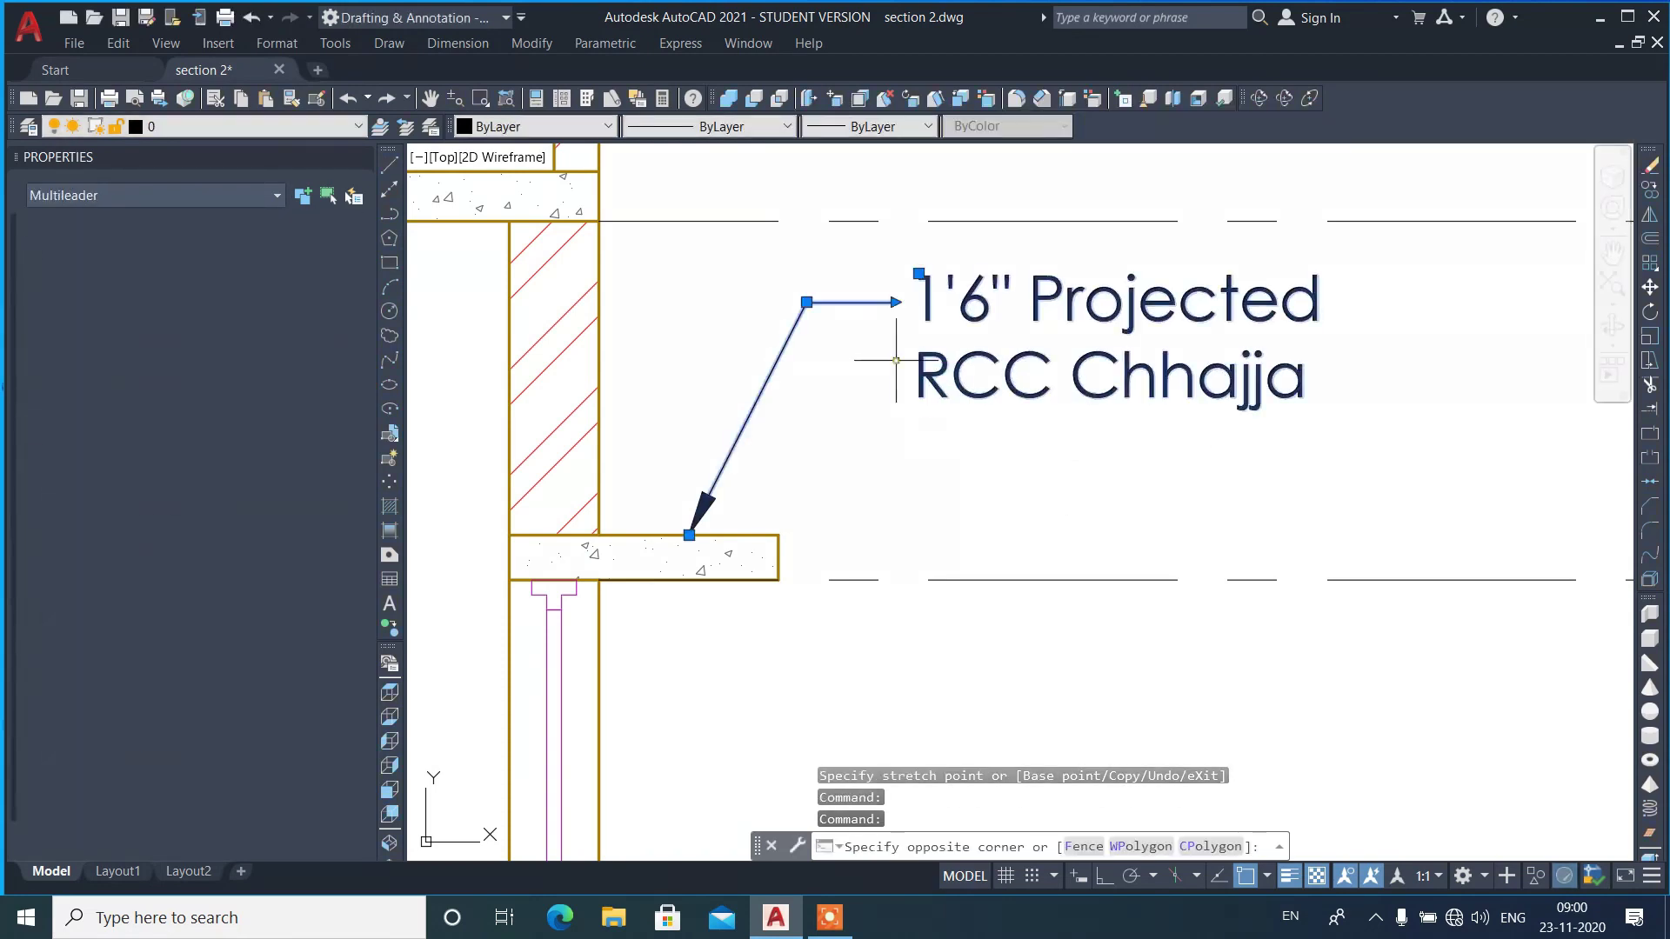
pyautogui.click(315, 455)
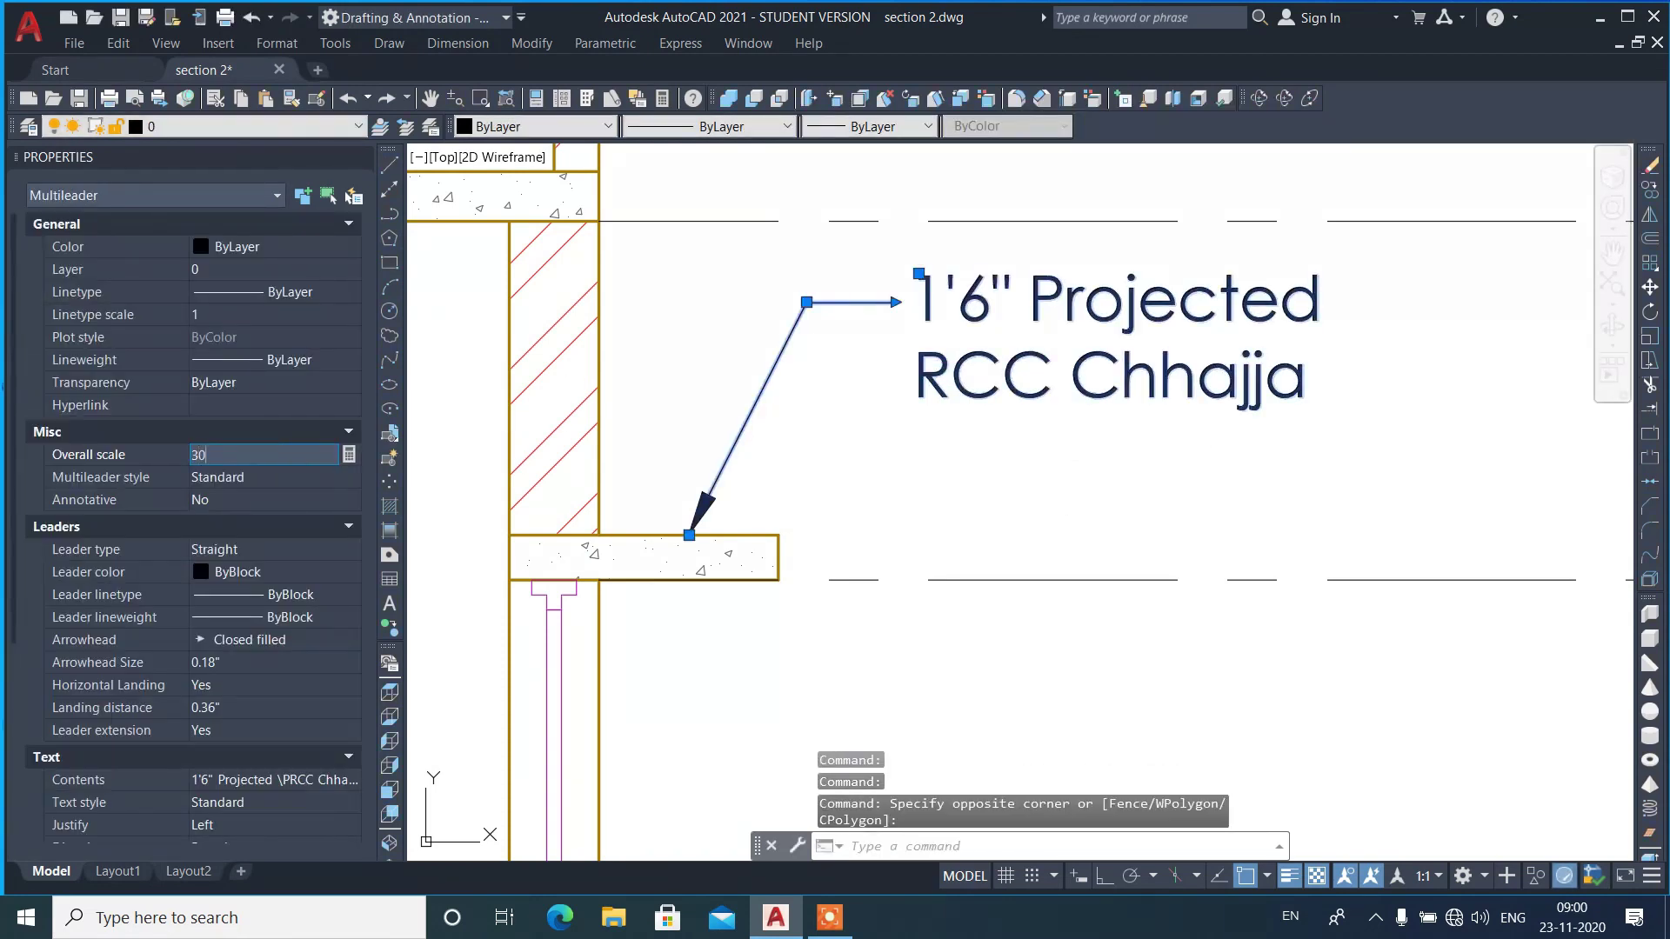
pyautogui.press('Return')
pyautogui.scroll(-4, 1224, 537)
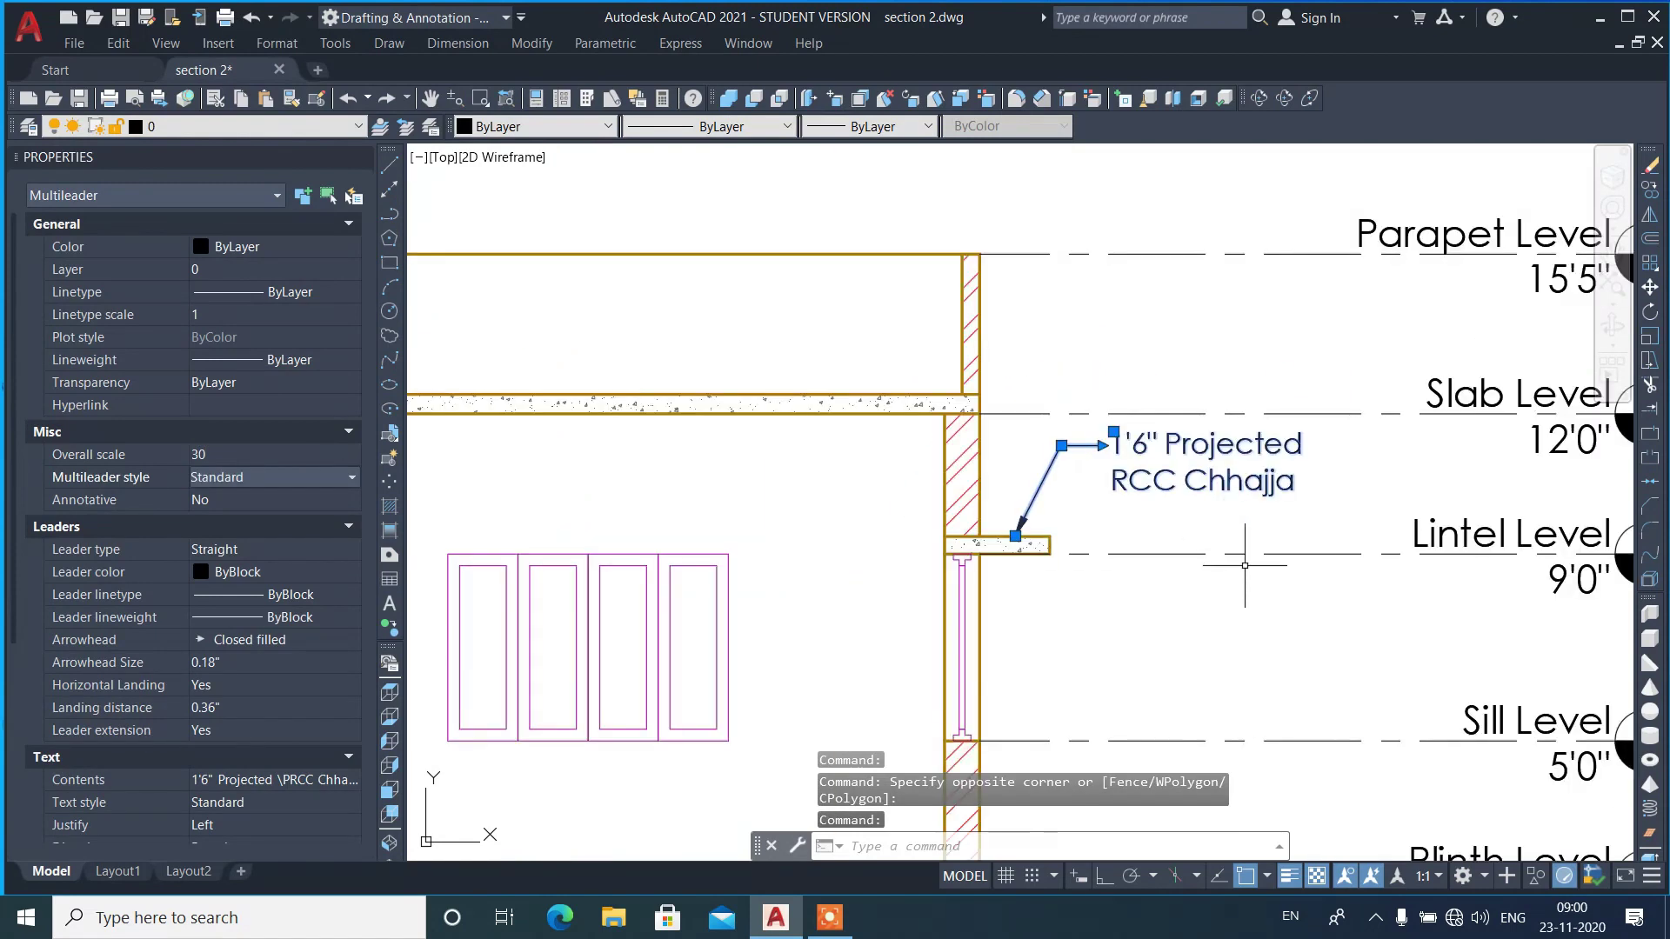
pyautogui.press('Escape')
pyautogui.write('mleader')
pyautogui.press('Return')
# - Add a leader from the slab-wall corner labelled 5" Thick RCC Slab
pyautogui.scroll(5, 977, 403)
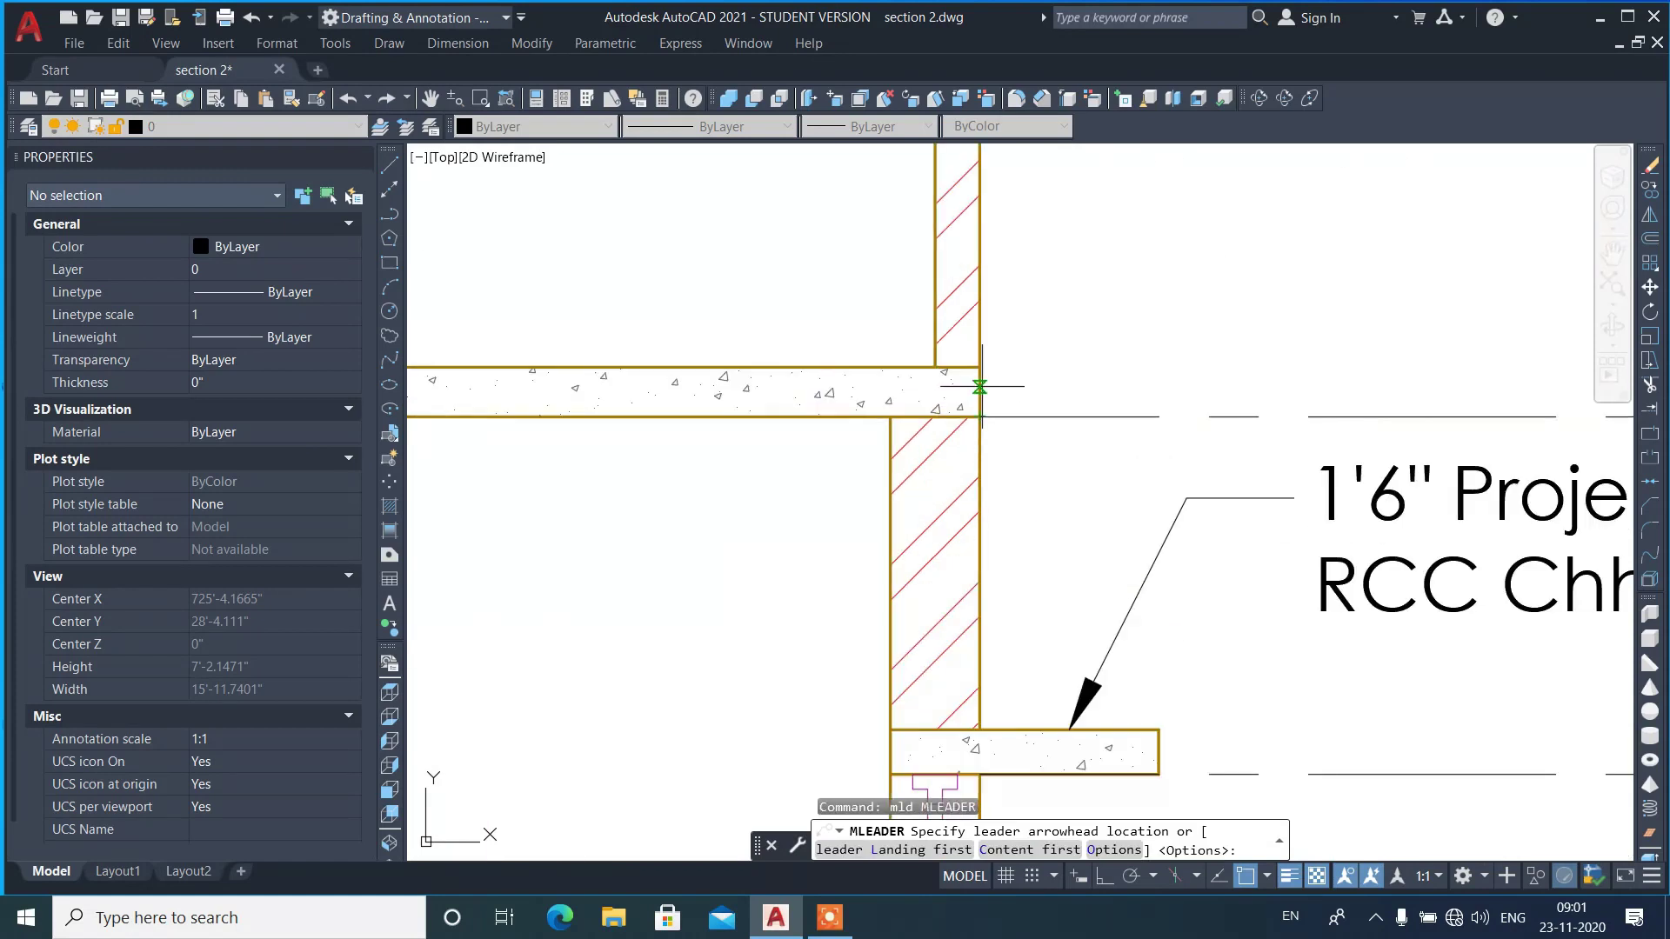
pyautogui.click(979, 400)
pyautogui.click(1188, 209)
pyautogui.write('5"')
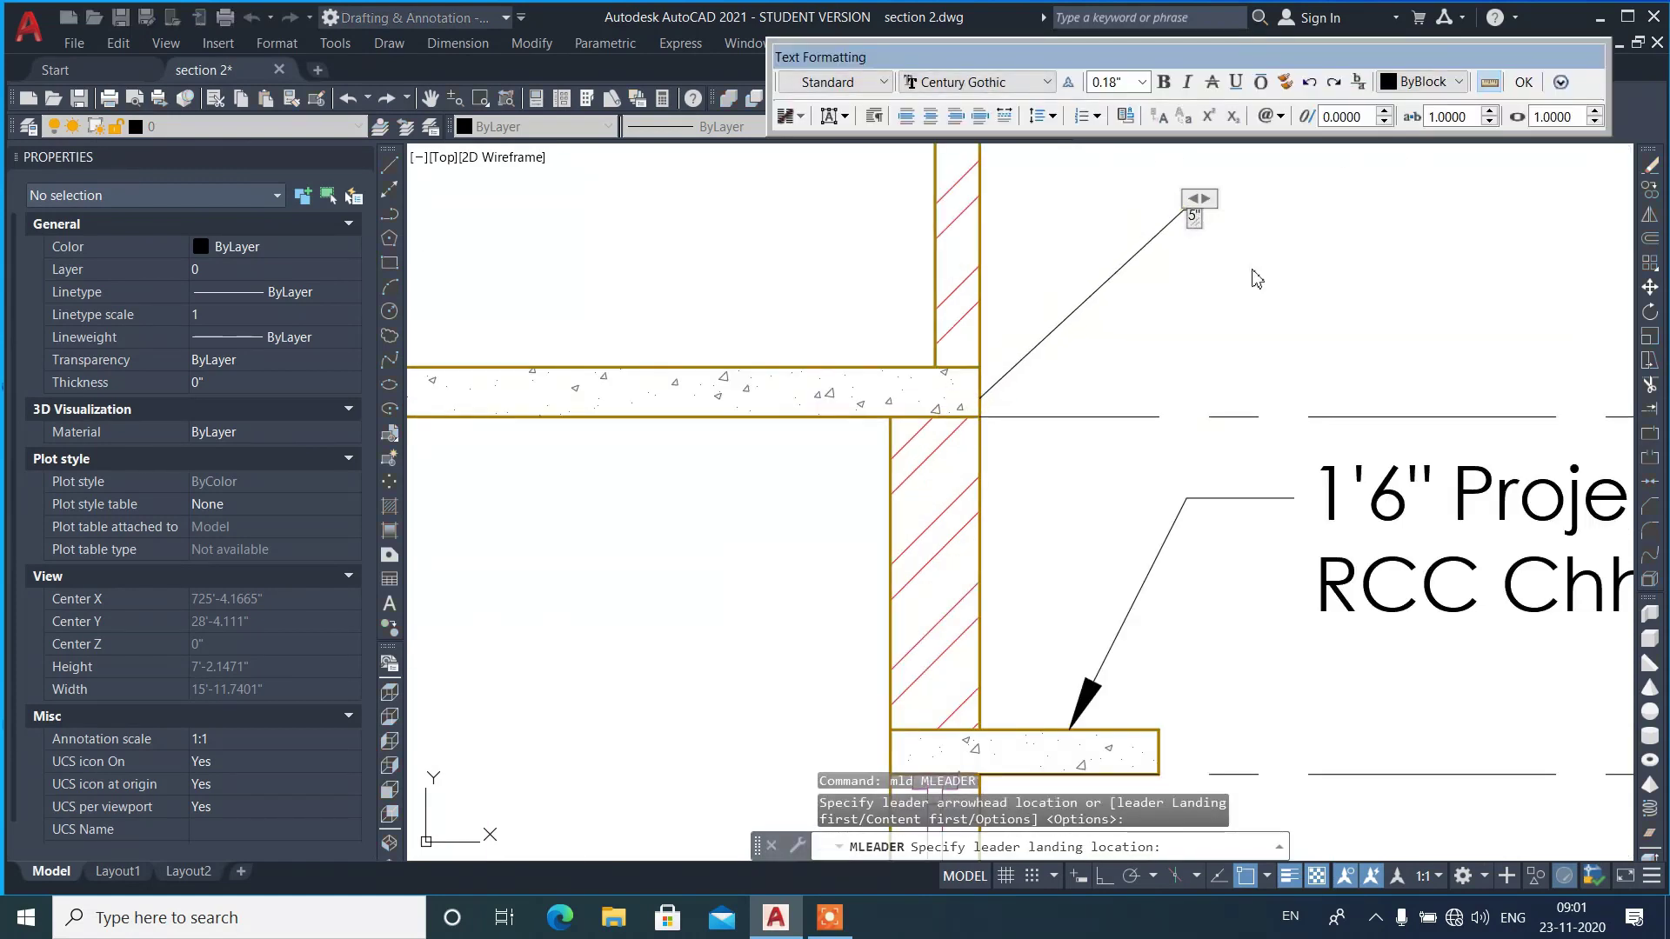
pyautogui.write(' Thick')
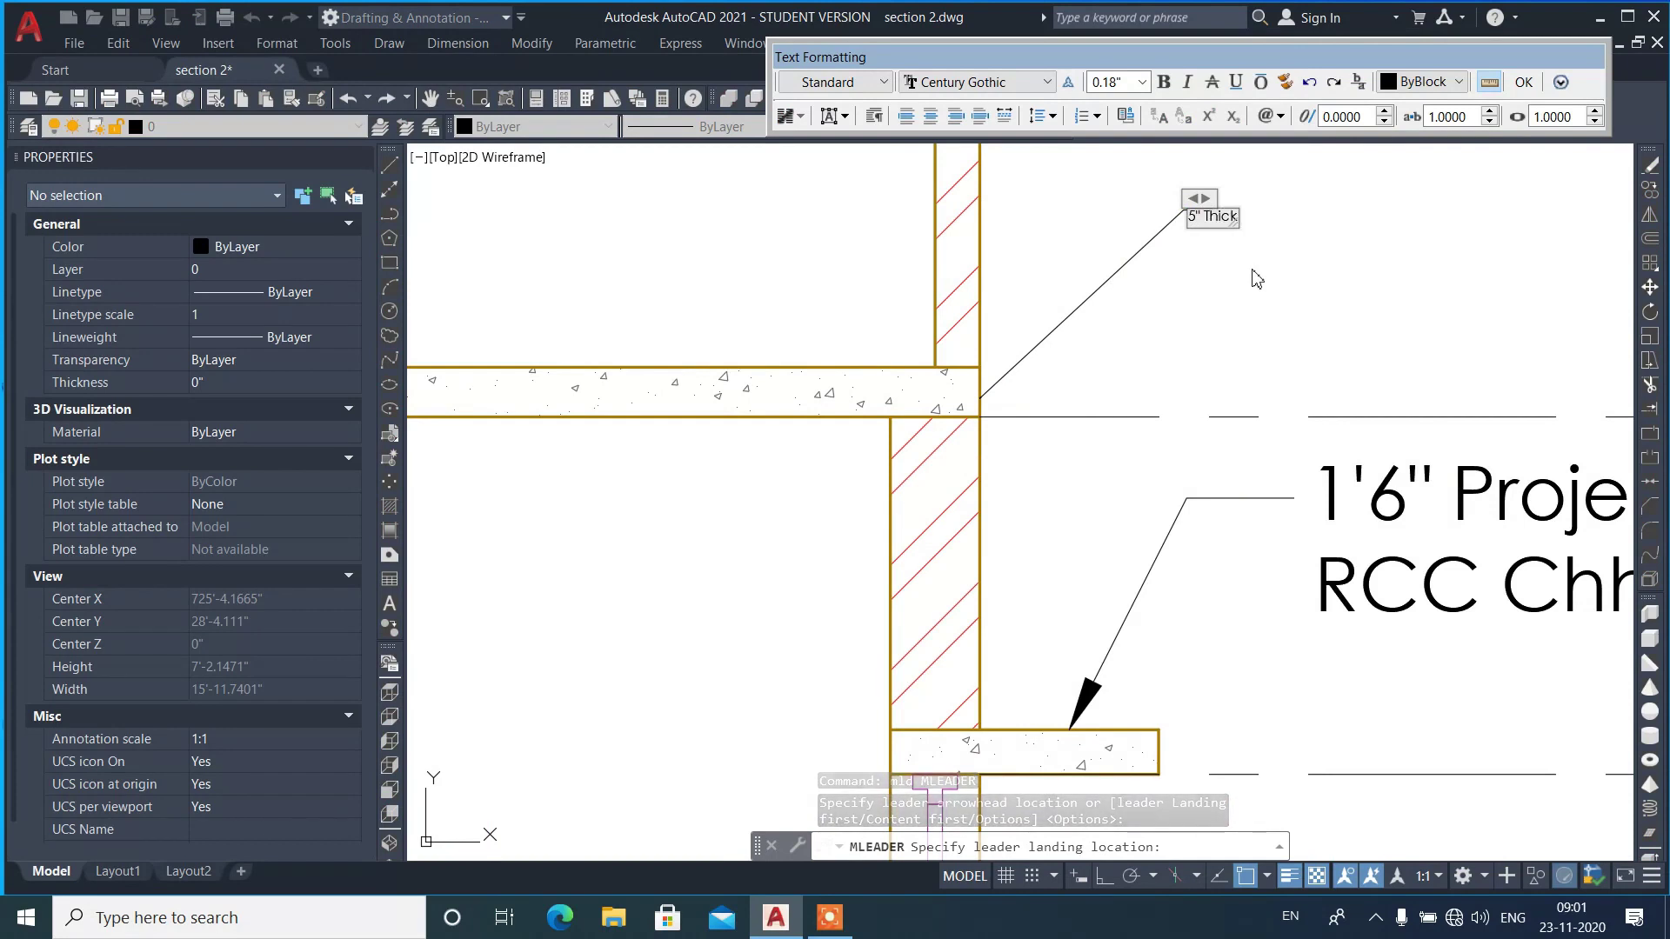
pyautogui.write(' RCC Slab')
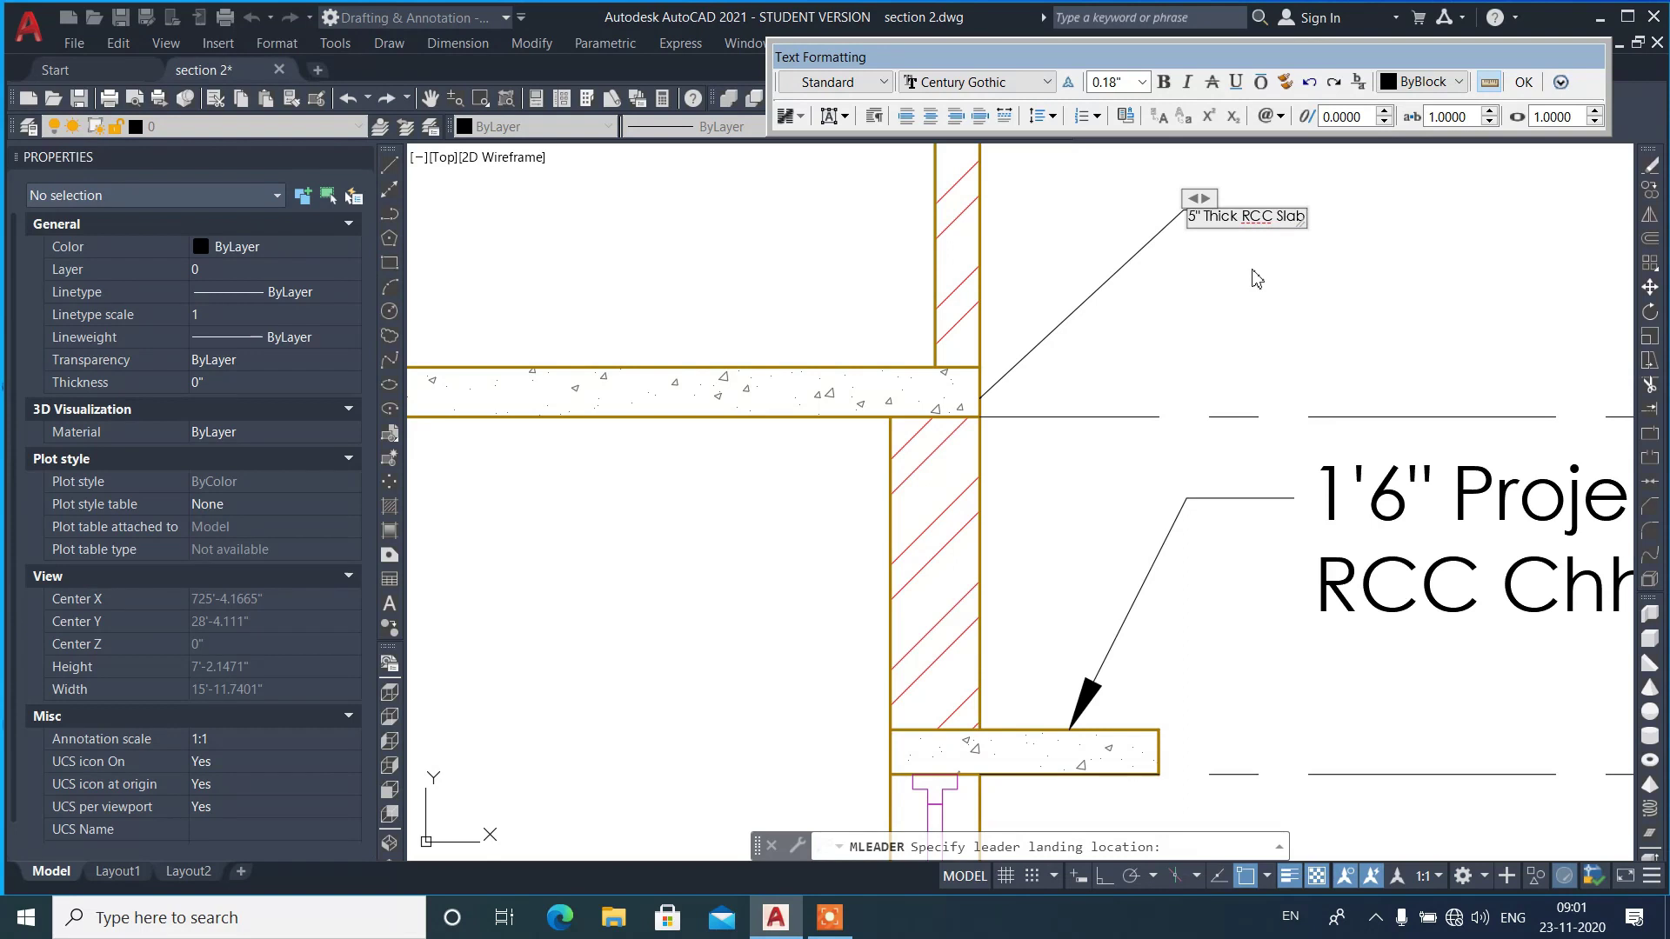
pyautogui.click(1287, 287)
# - Match the slab leader's size to the Chhajja leader with MATCHPROP
pyautogui.write('m')
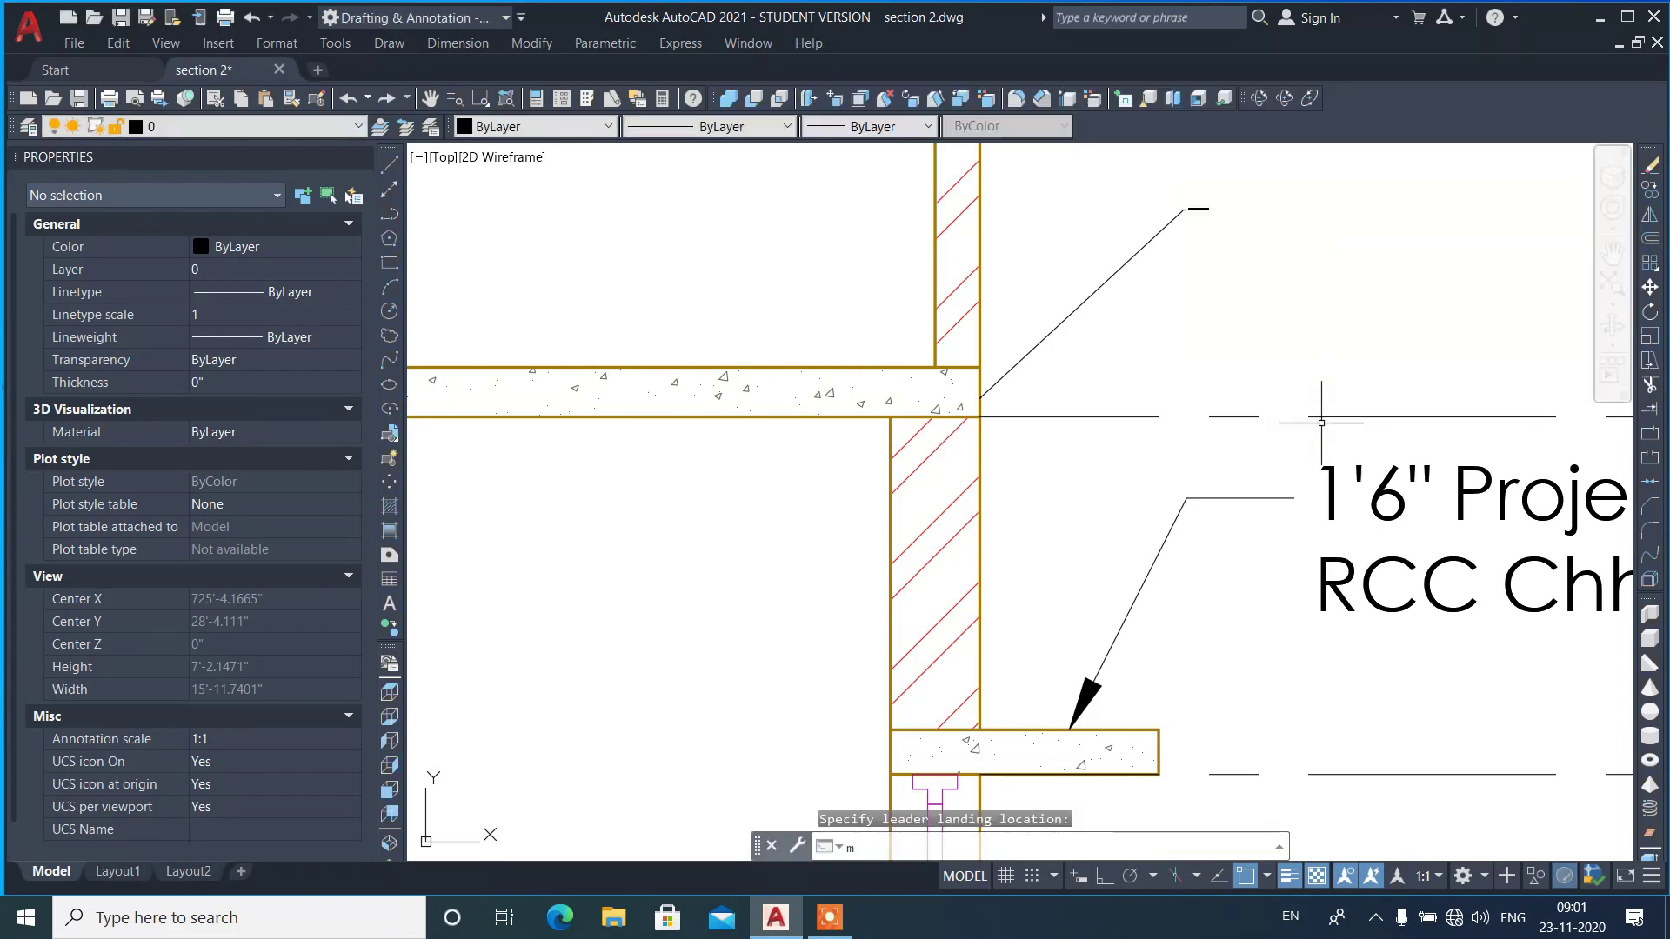
pyautogui.write('a')
pyautogui.press('Return')
pyautogui.click(1136, 600)
pyautogui.click(1196, 281)
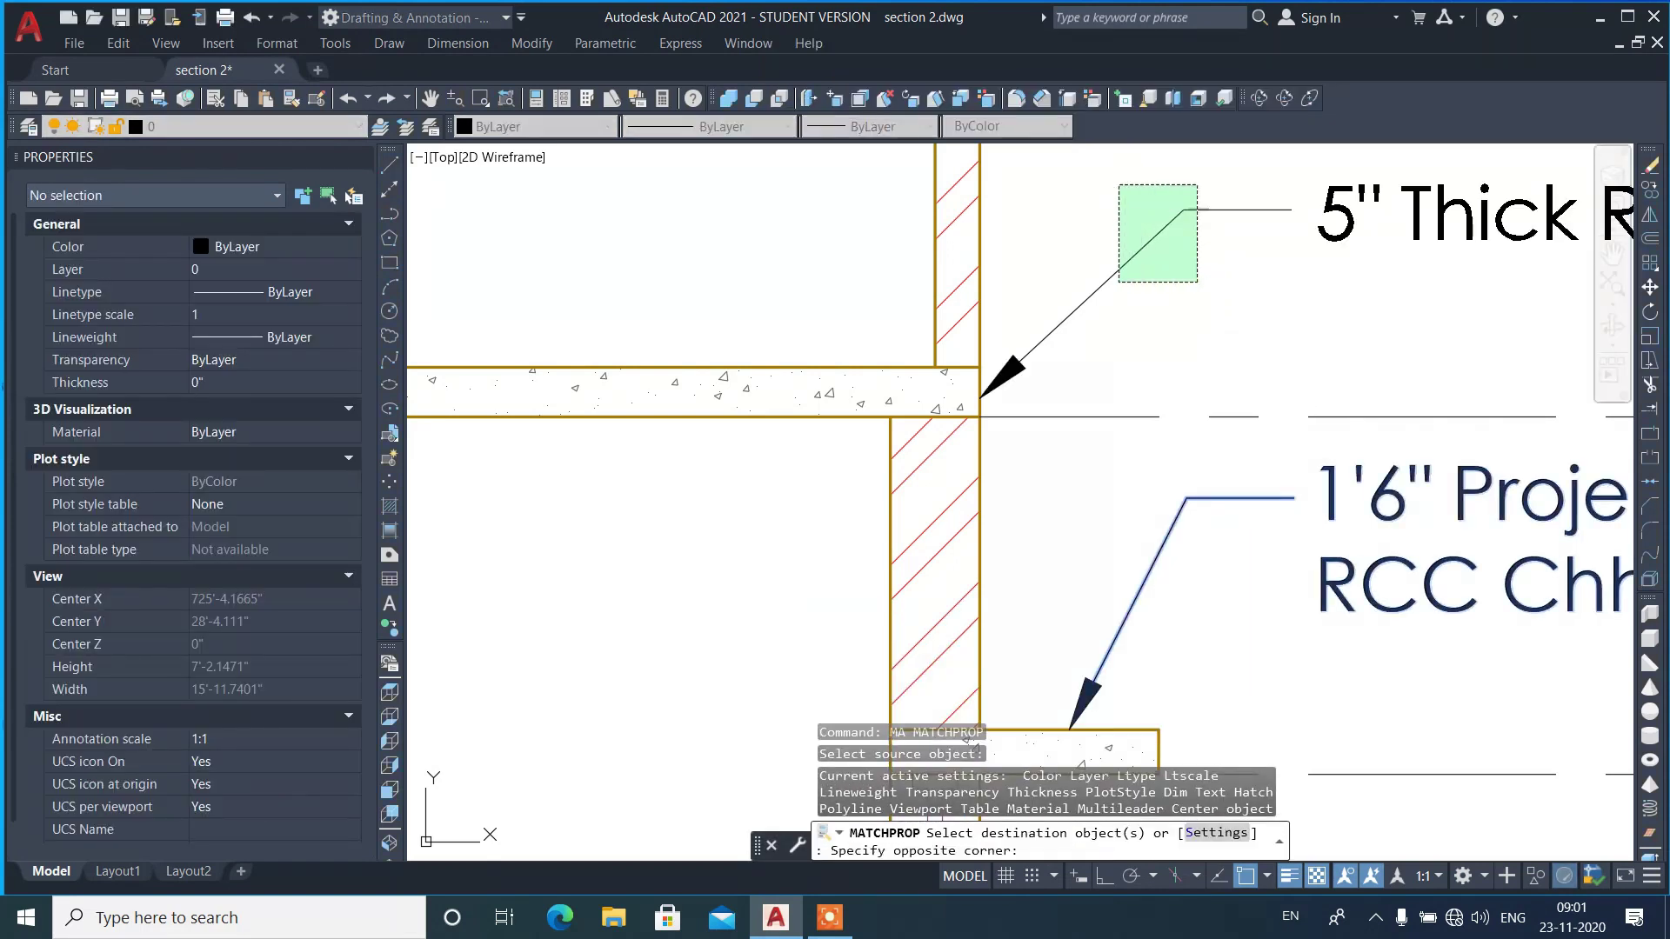
pyautogui.click(1119, 185)
pyautogui.scroll(-4, 1087, 364)
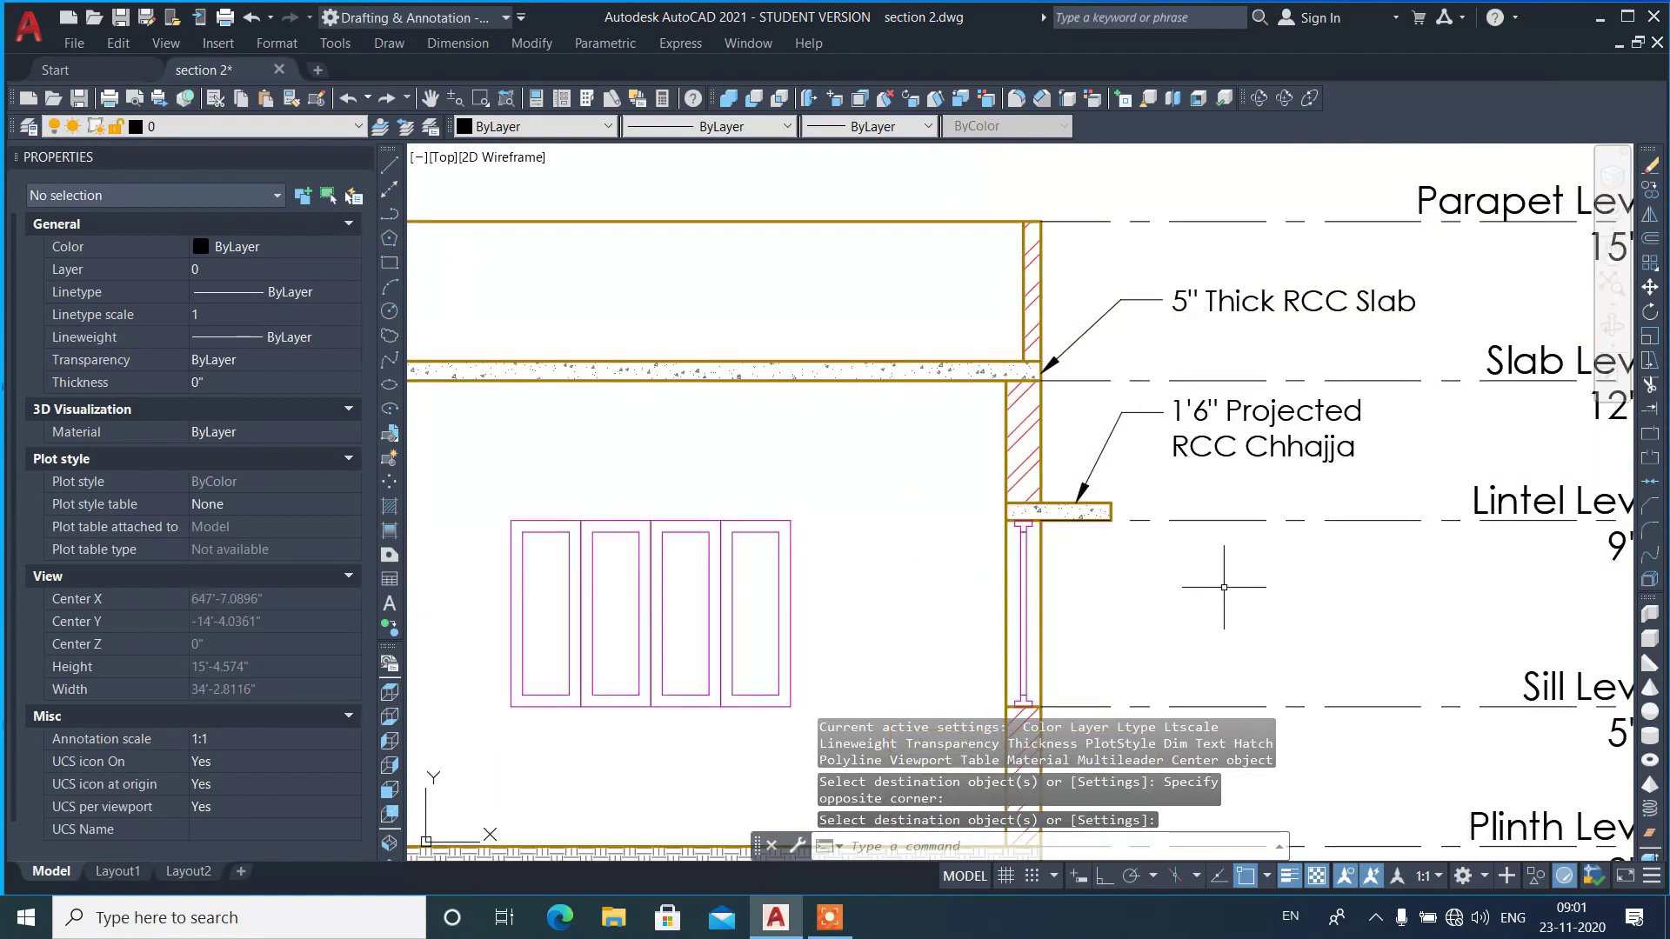
pyautogui.scroll(-2, 1200, 522)
pyautogui.scroll(2, 1185, 383)
# - Add a leader at the brick wall labelled 9" Thick Brick Masonry Wall
pyautogui.write('mld')
pyautogui.press('Return')
pyautogui.click(1002, 624)
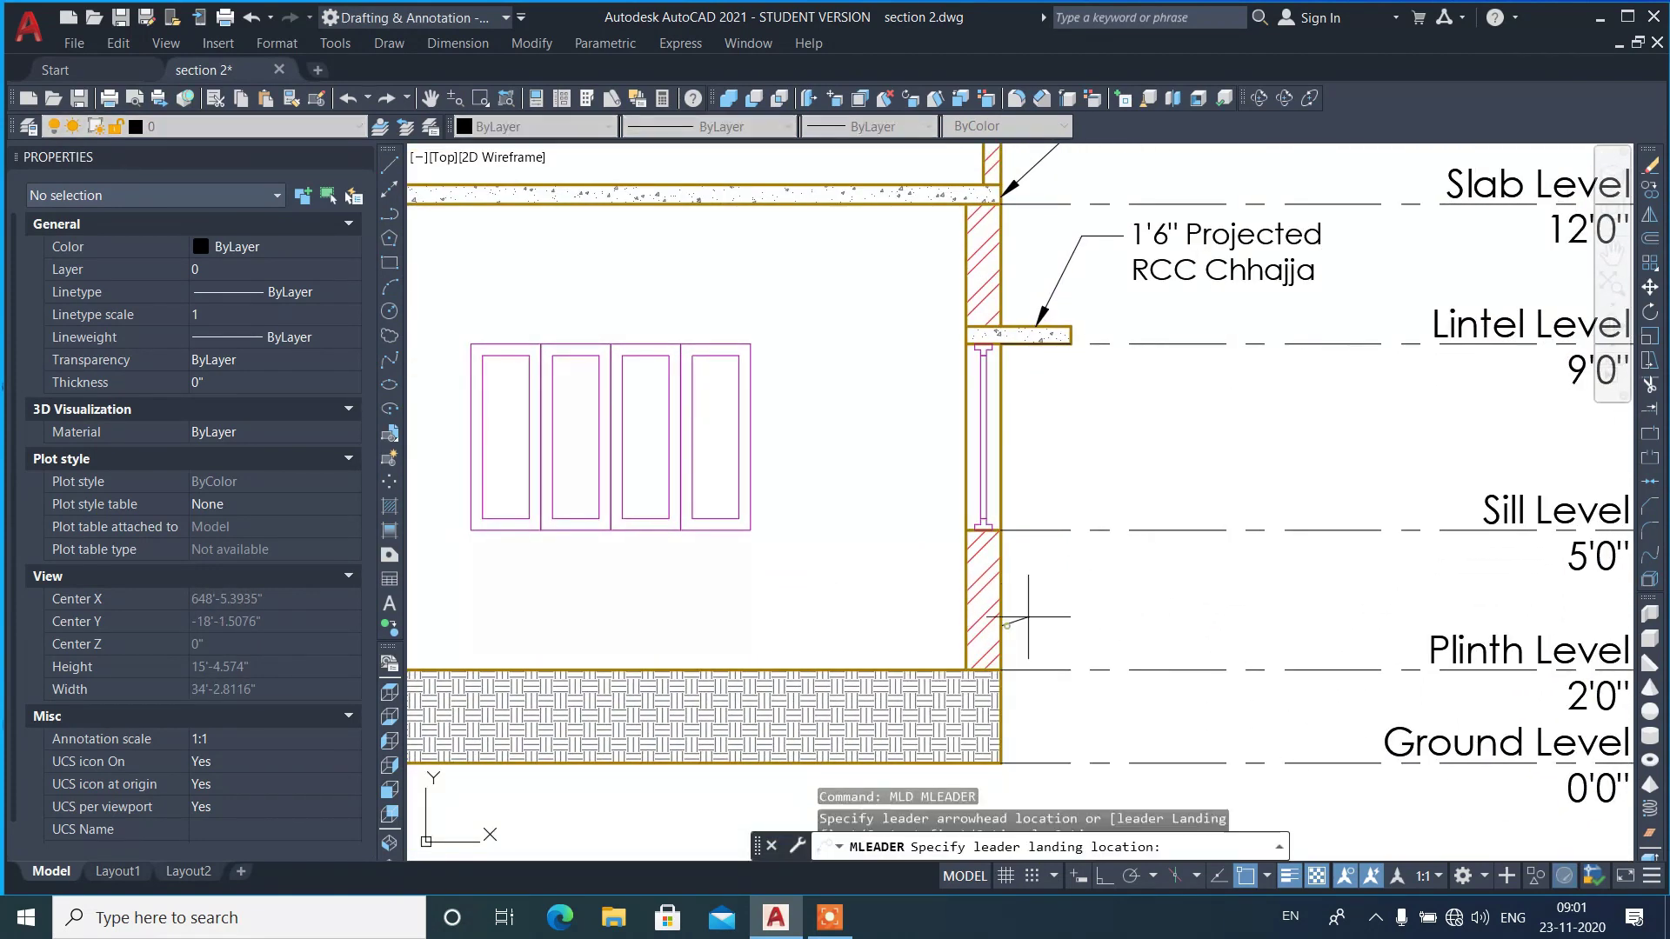
pyautogui.click(1063, 589)
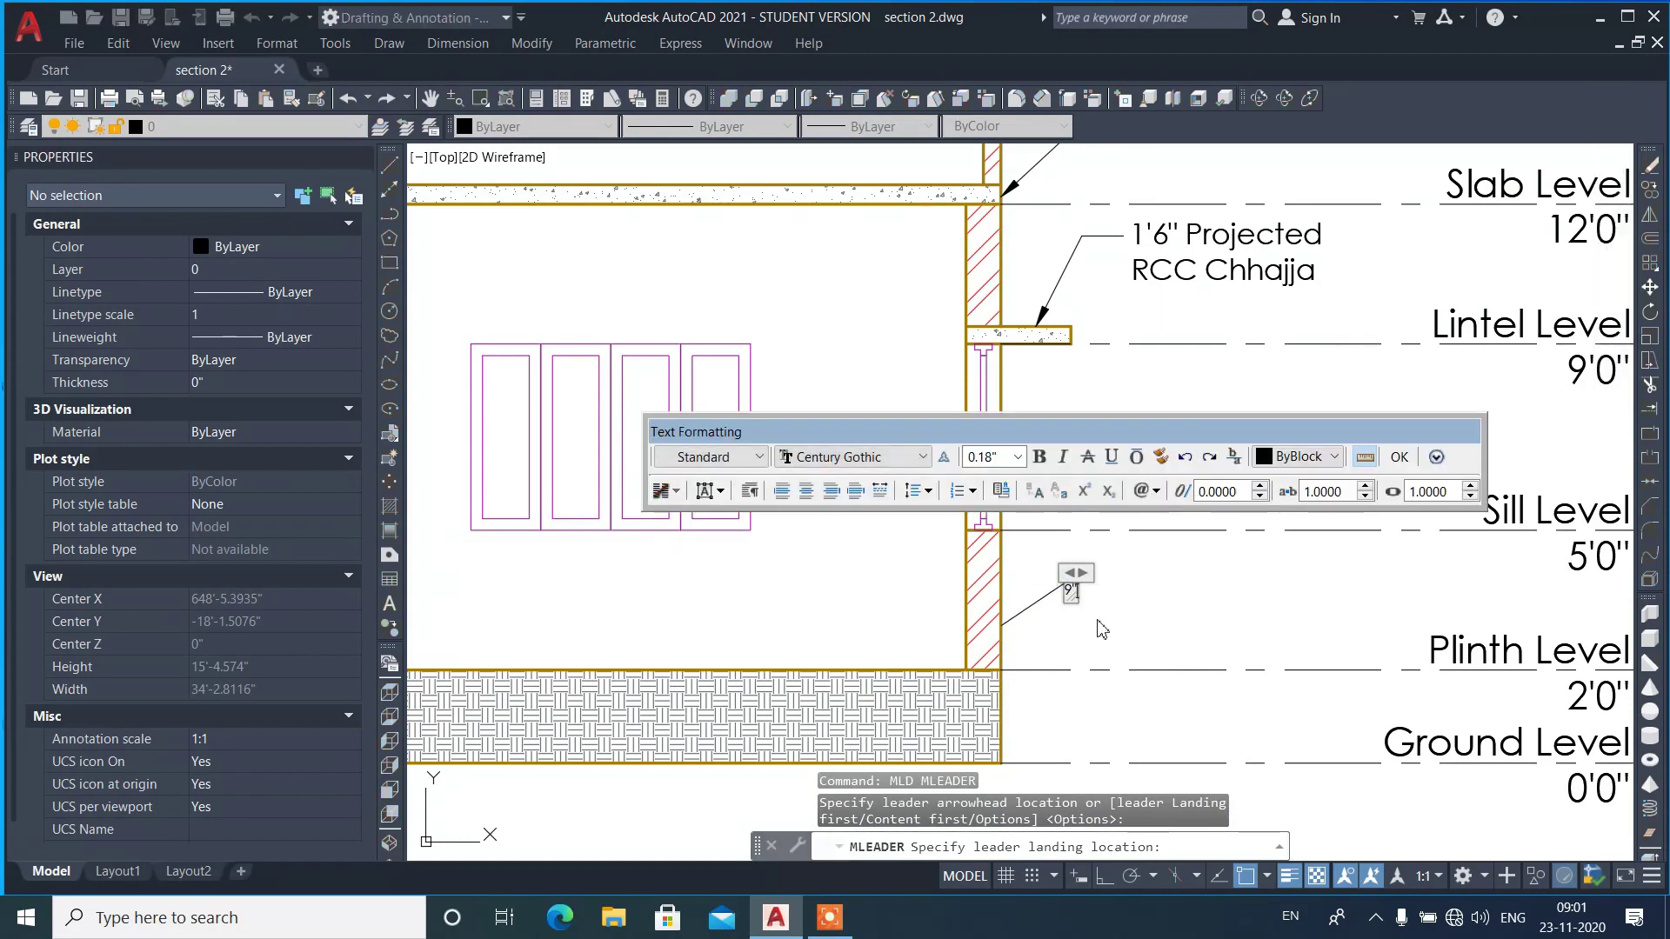
pyautogui.write(' Thick')
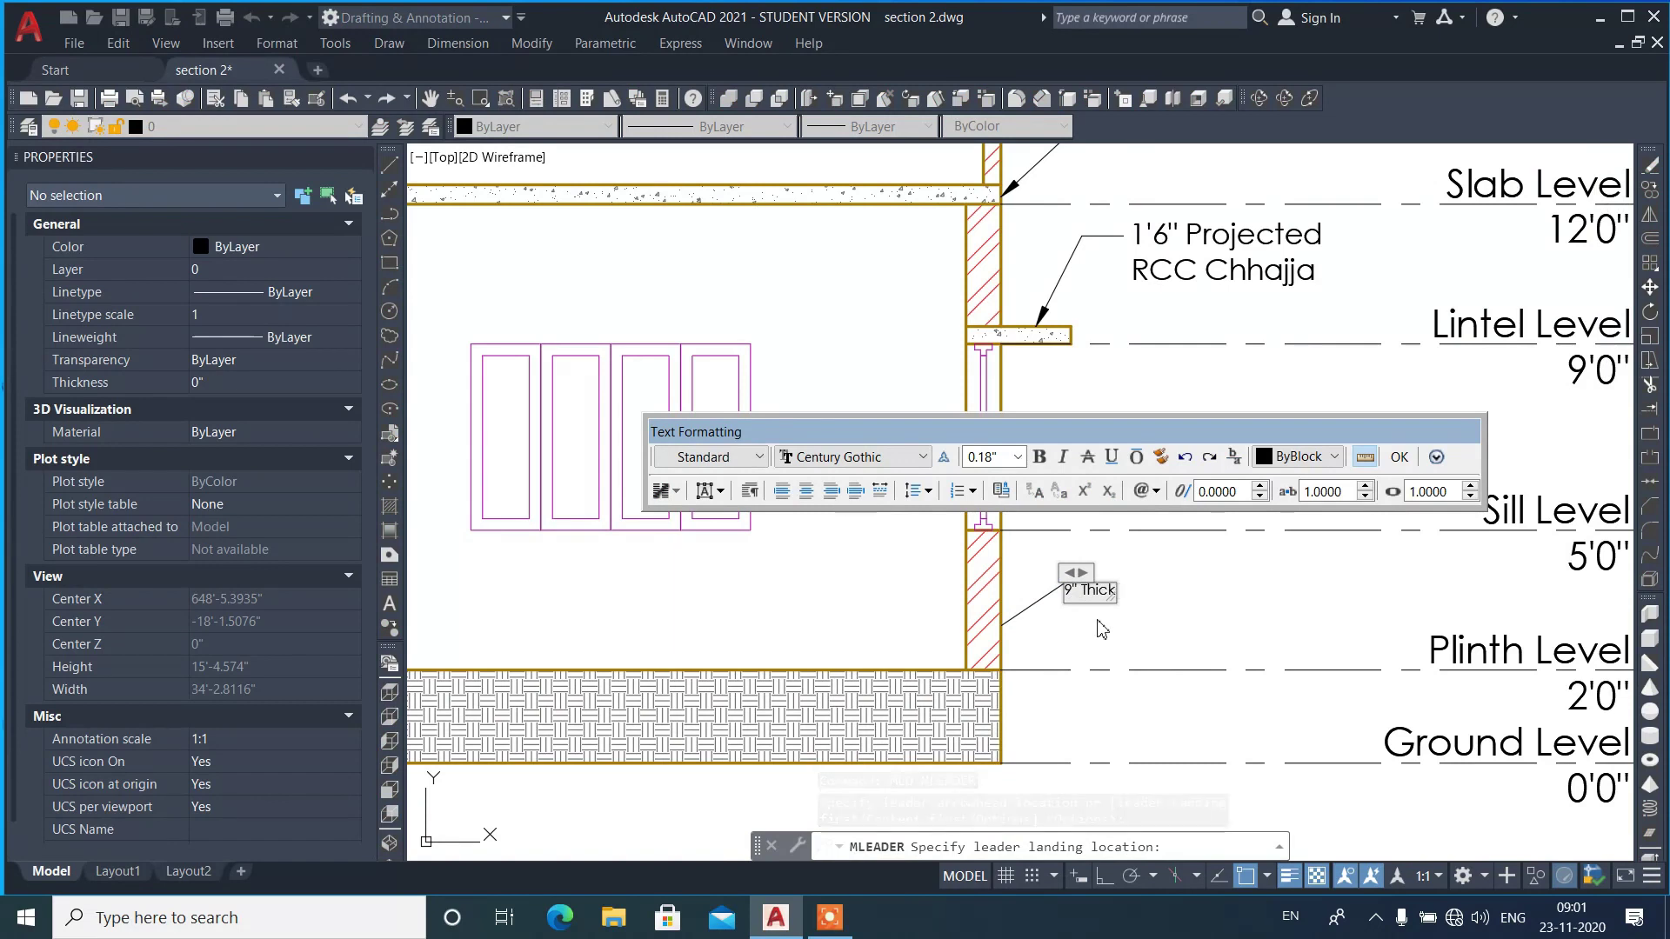
pyautogui.write(' Brick')
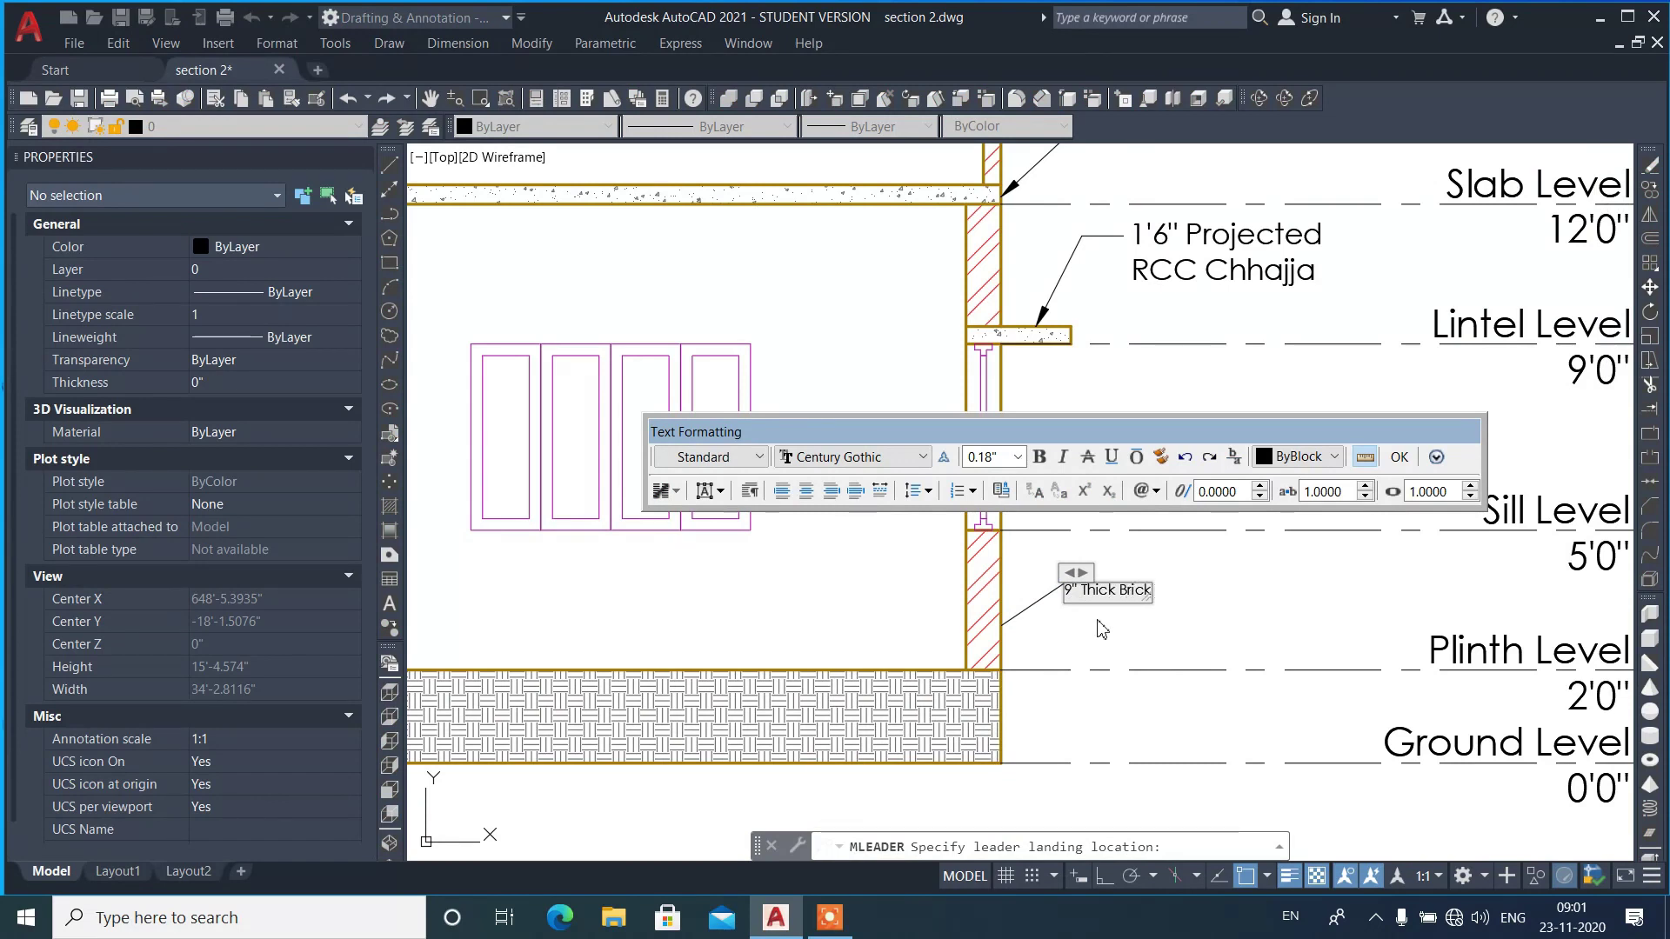
pyautogui.write(' Masonry Wall')
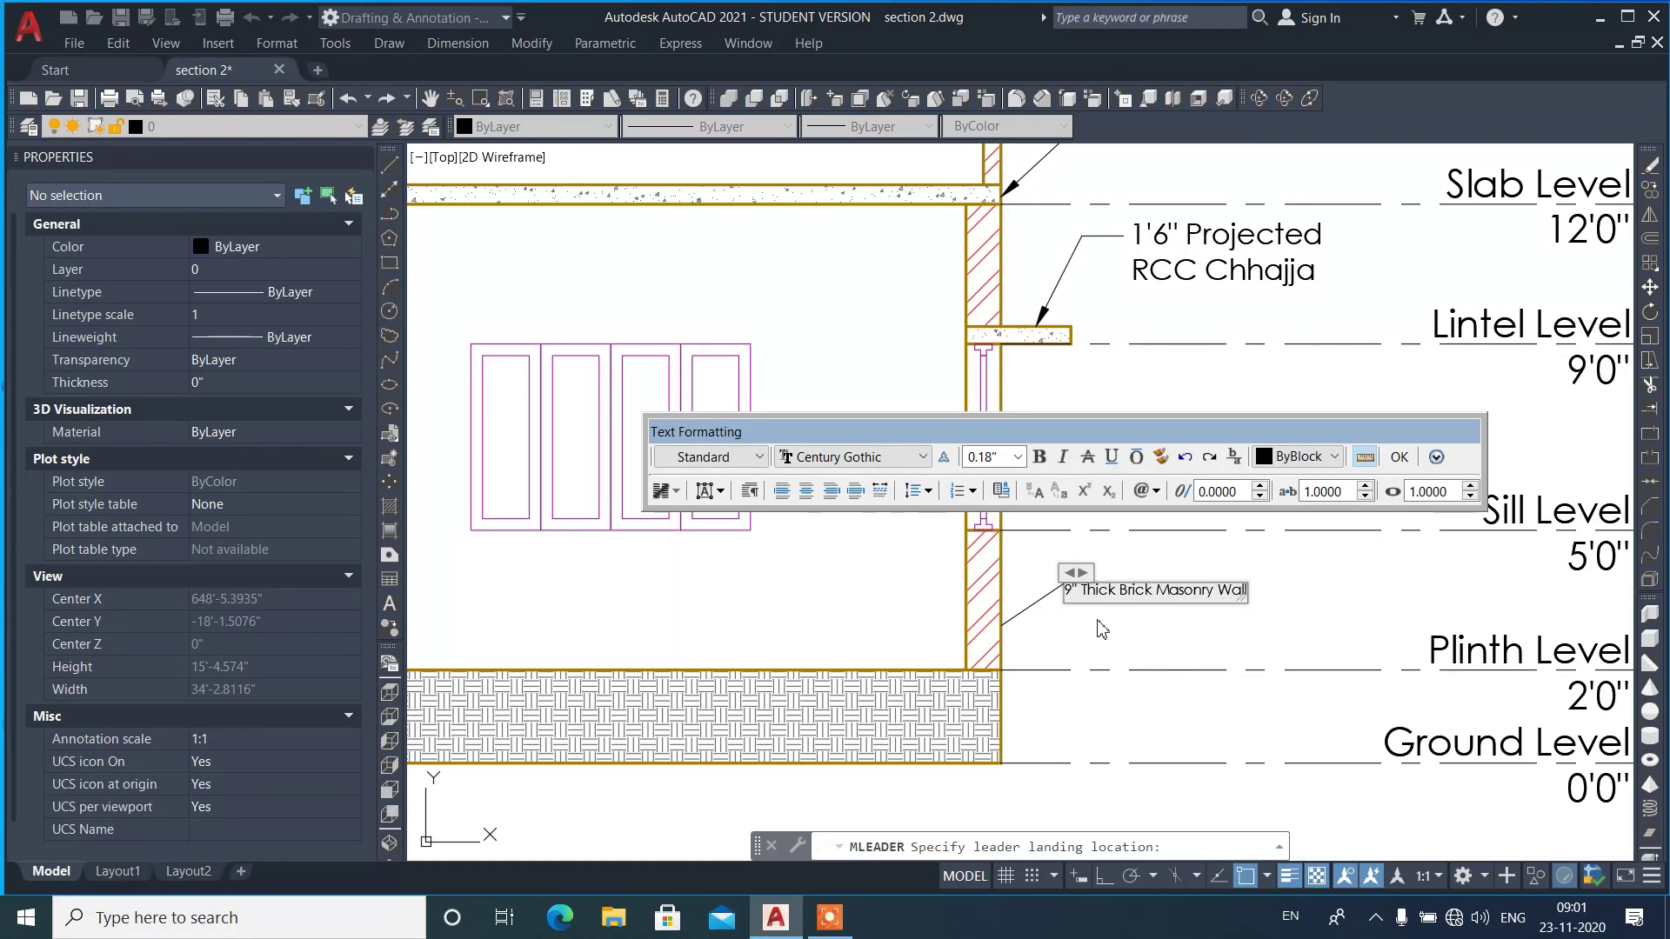
pyautogui.click(1346, 567)
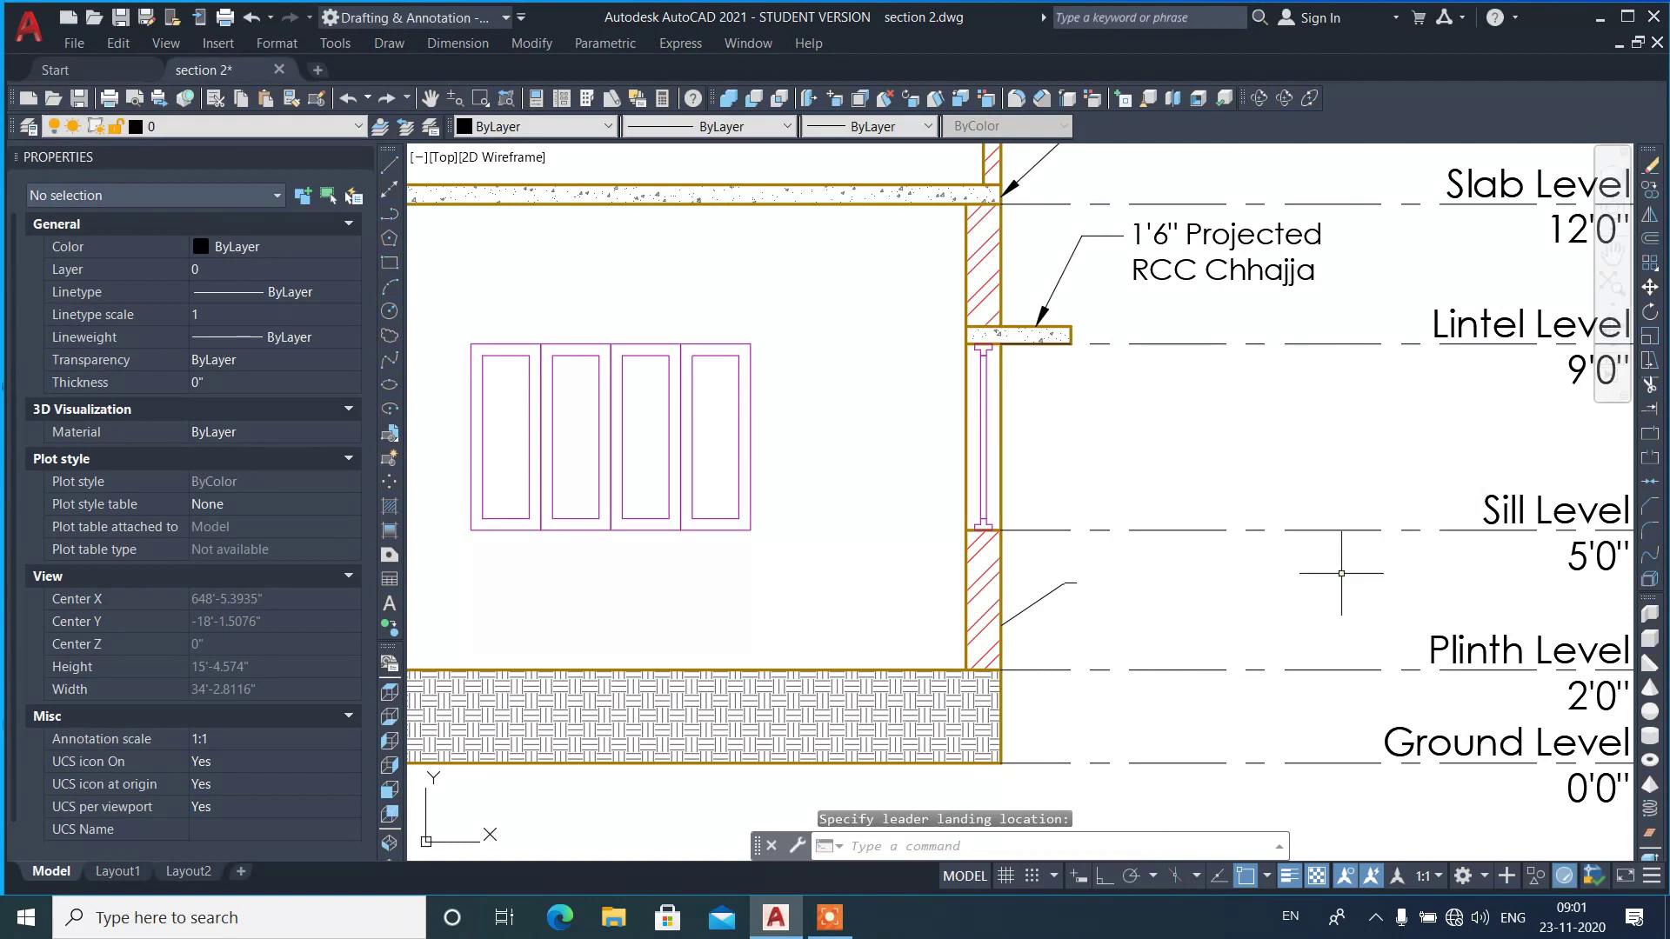
# - Match the wall leader's style to an existing leader
pyautogui.write('ma')
pyautogui.press('Return')
pyautogui.click(1066, 266)
pyautogui.moveTo(1094, 601); pyautogui.dragTo(1017, 532)
pyautogui.press('Return')
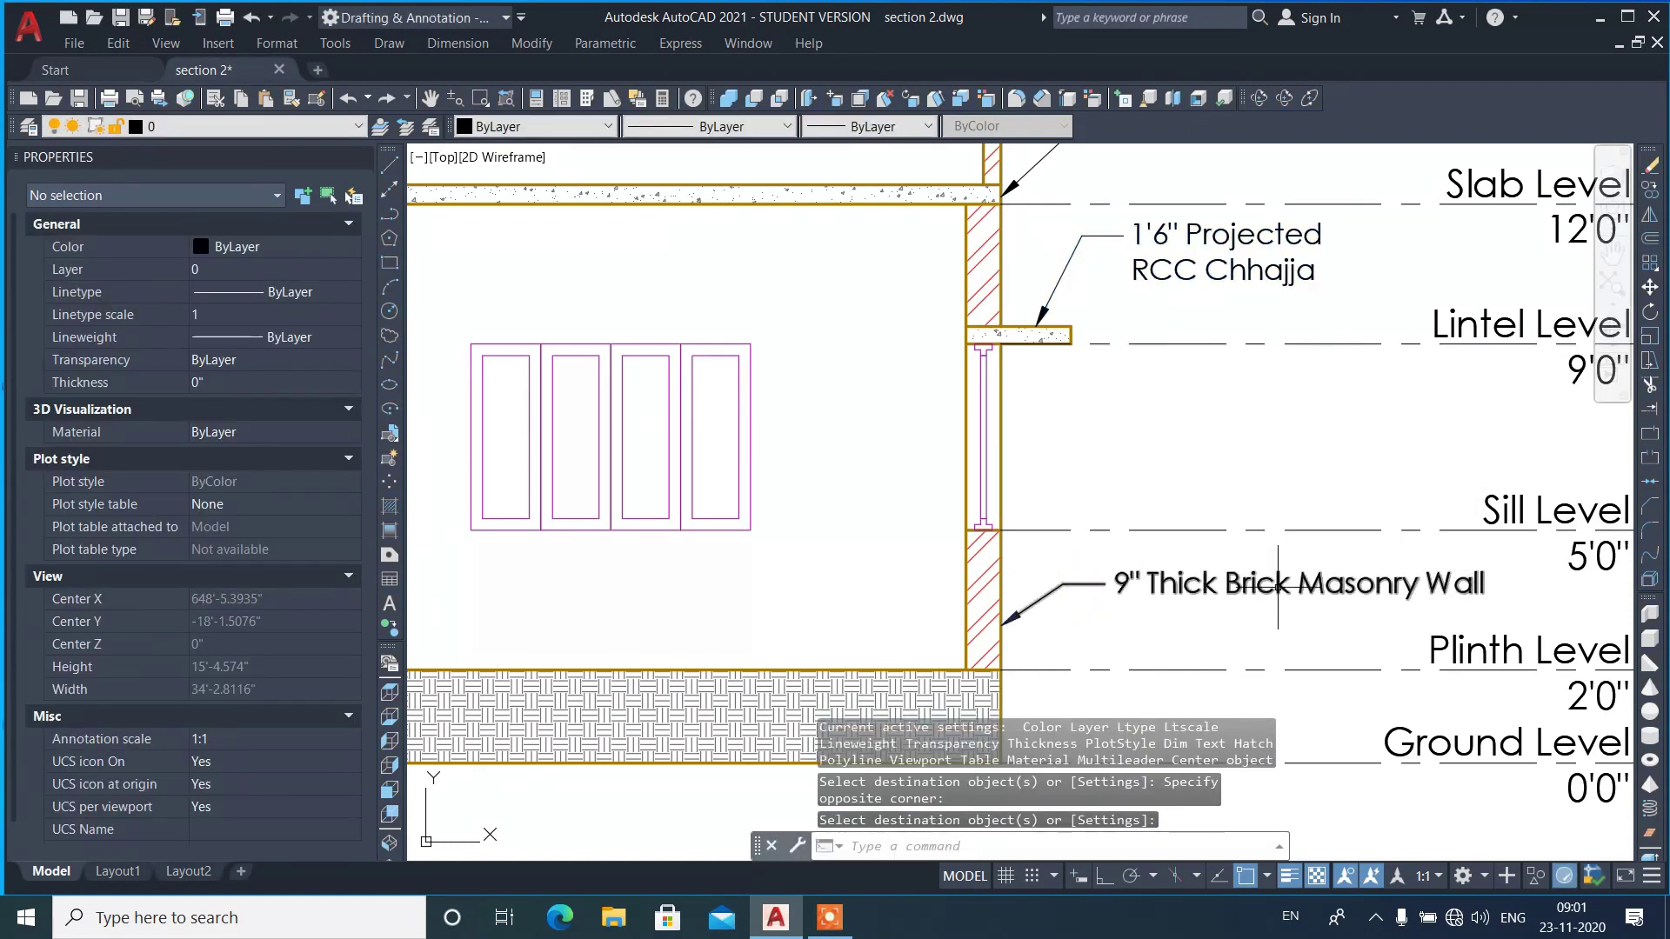
# - Edit the wall leader's label so it wraps onto two lines
pyautogui.doubleClick(1278, 587)
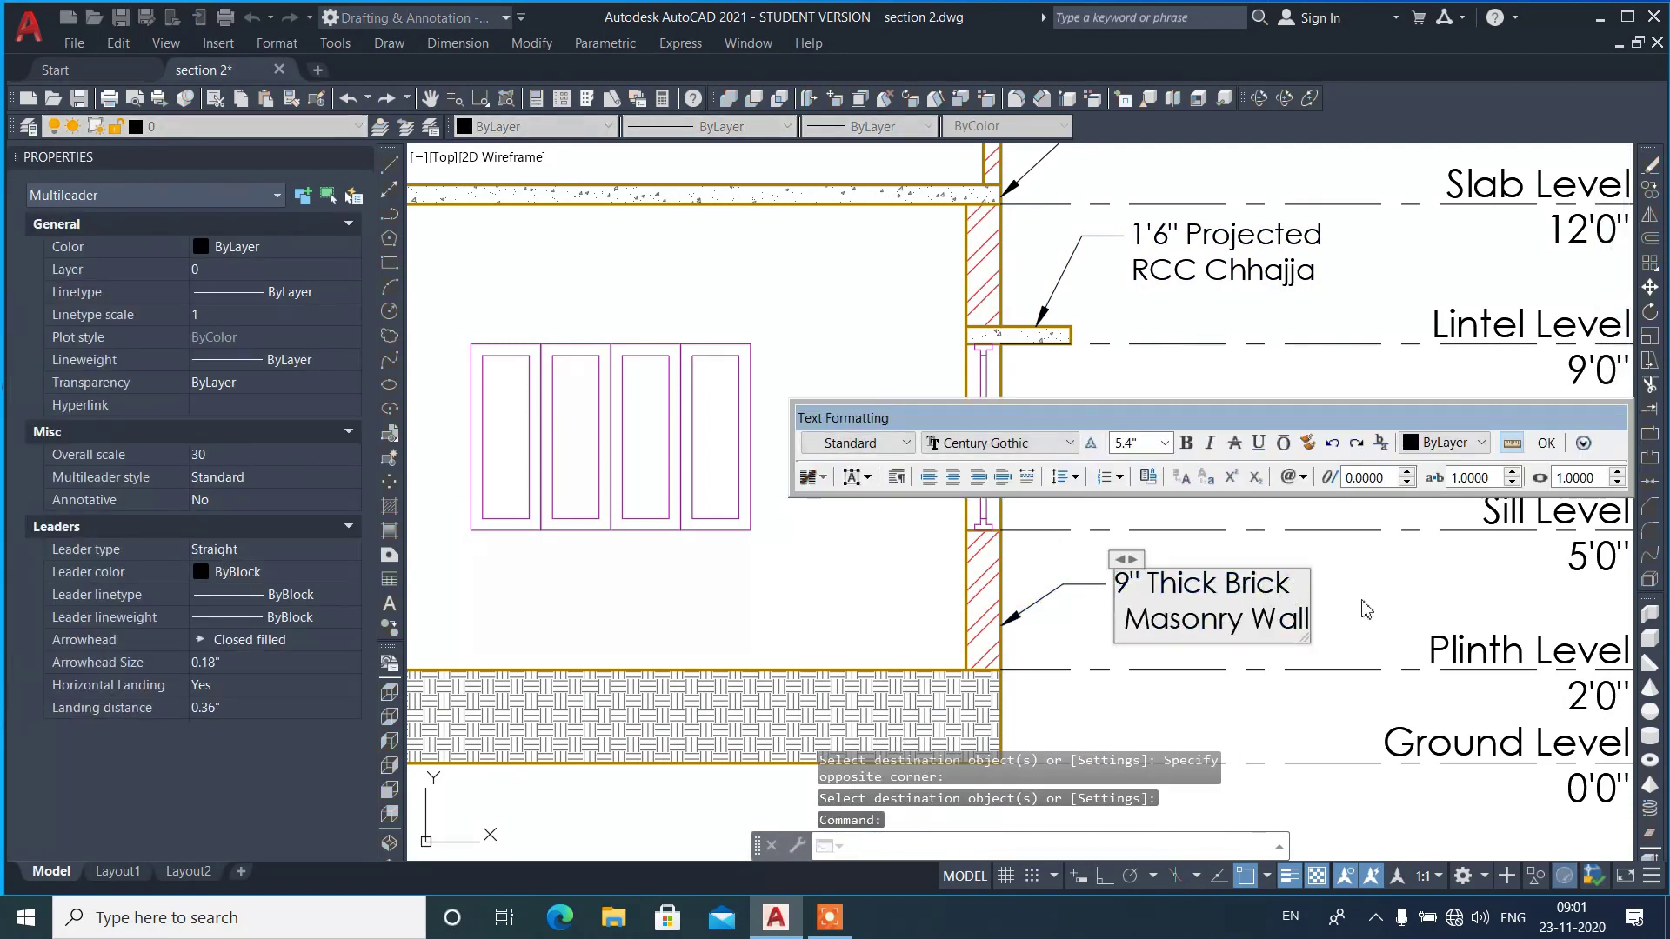
pyautogui.click(1366, 609)
pyautogui.scroll(-4, 819, 487)
pyautogui.scroll(2, 1046, 643)
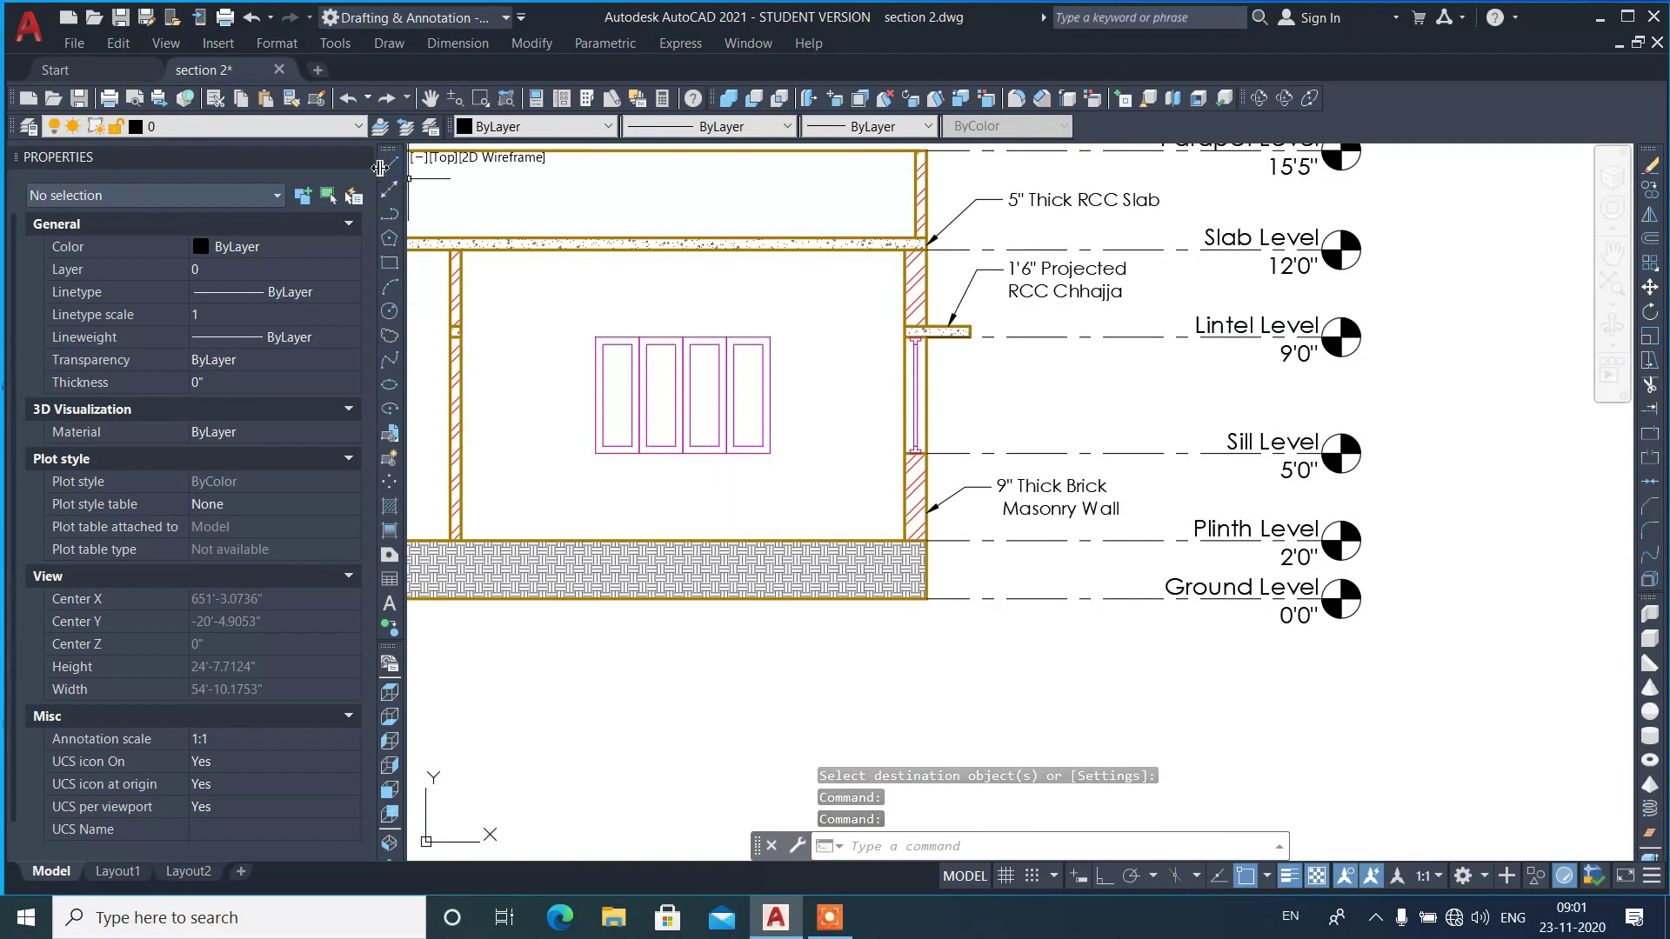
# - Window-select the whole section and copy it to the right
pyautogui.hotkey('ctrl', '1')
pyautogui.scroll(-4, 585, 319)
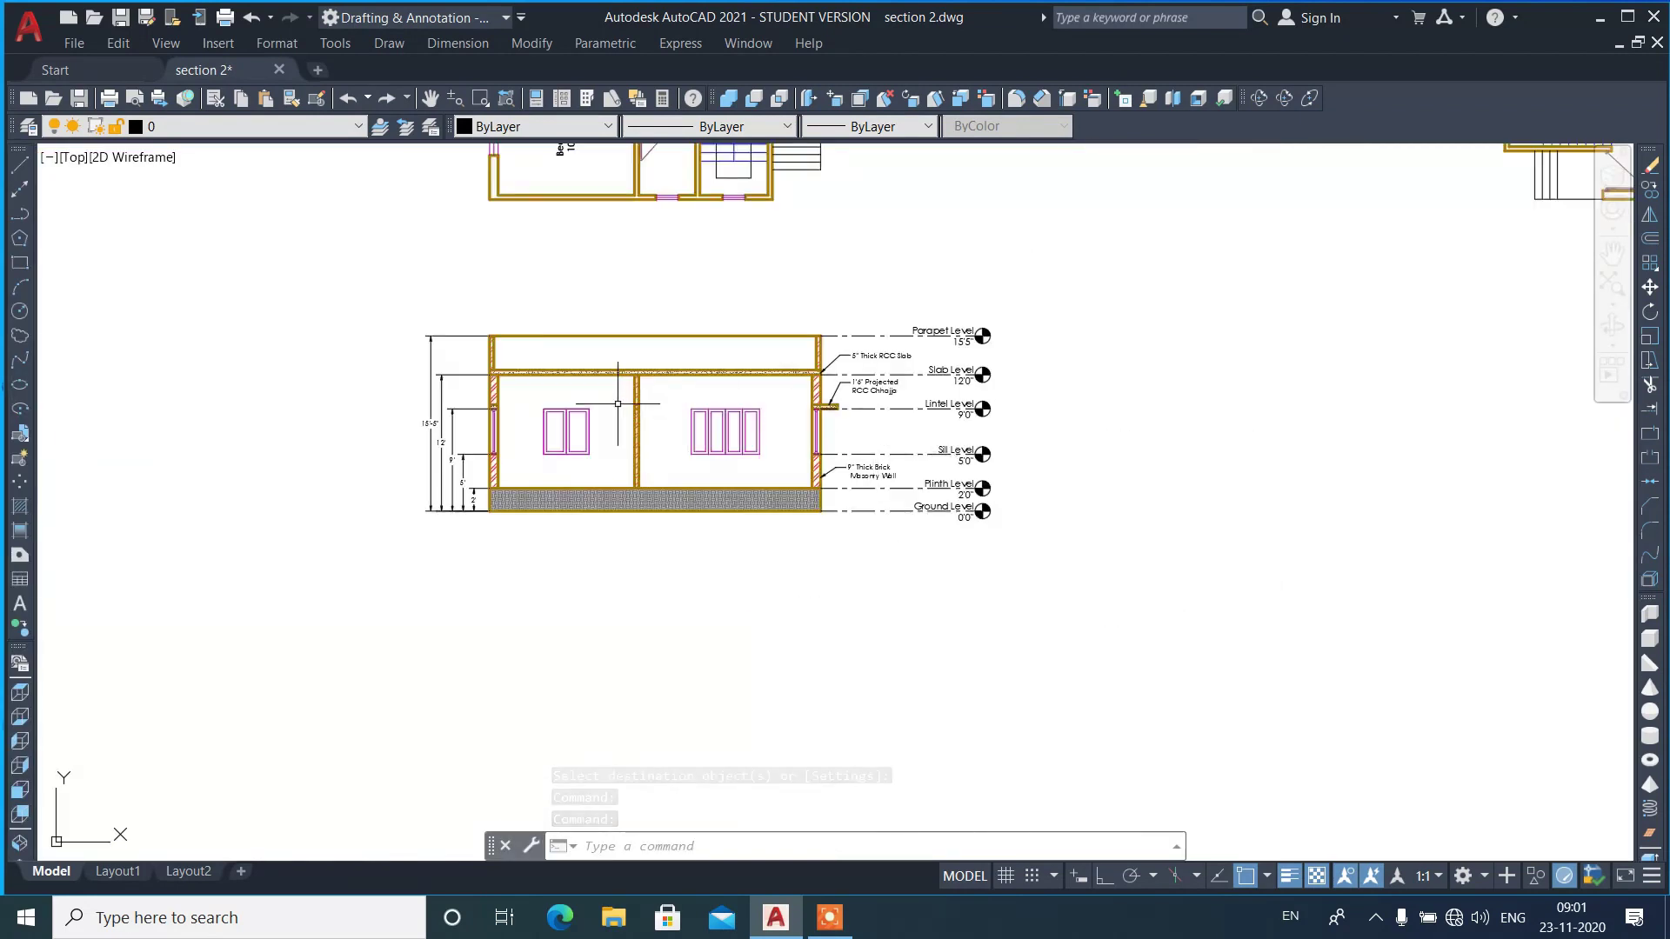
pyautogui.scroll(2, 600, 387)
pyautogui.click(242, 244)
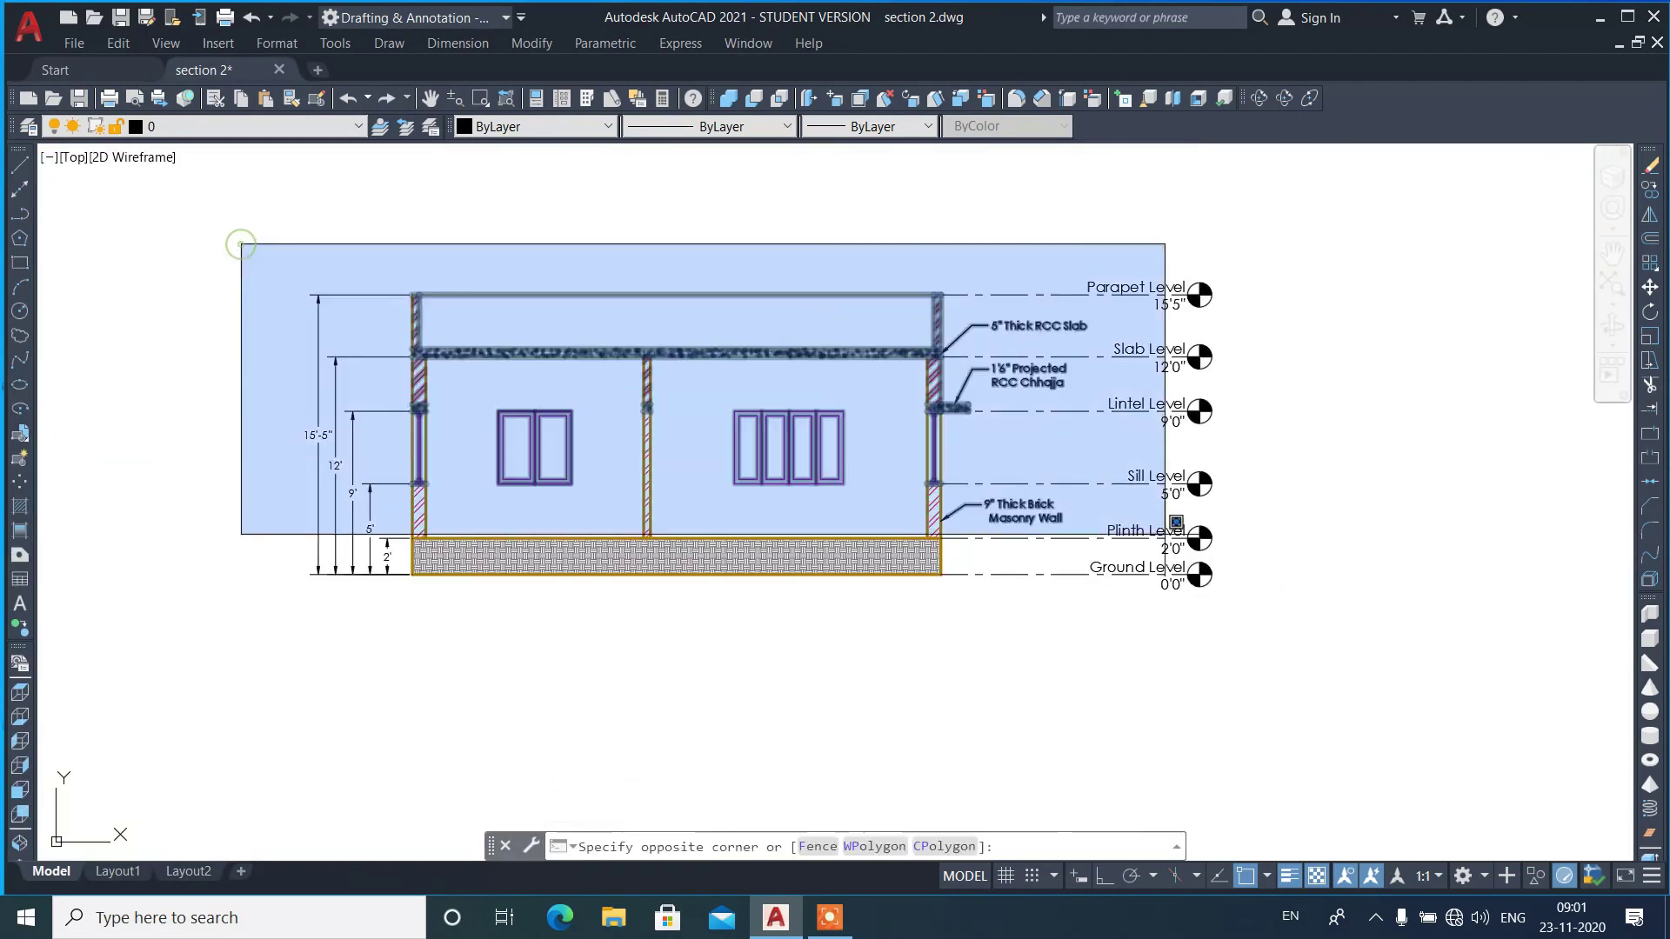
pyautogui.click(1267, 608)
pyautogui.scroll(-2, 695, 404)
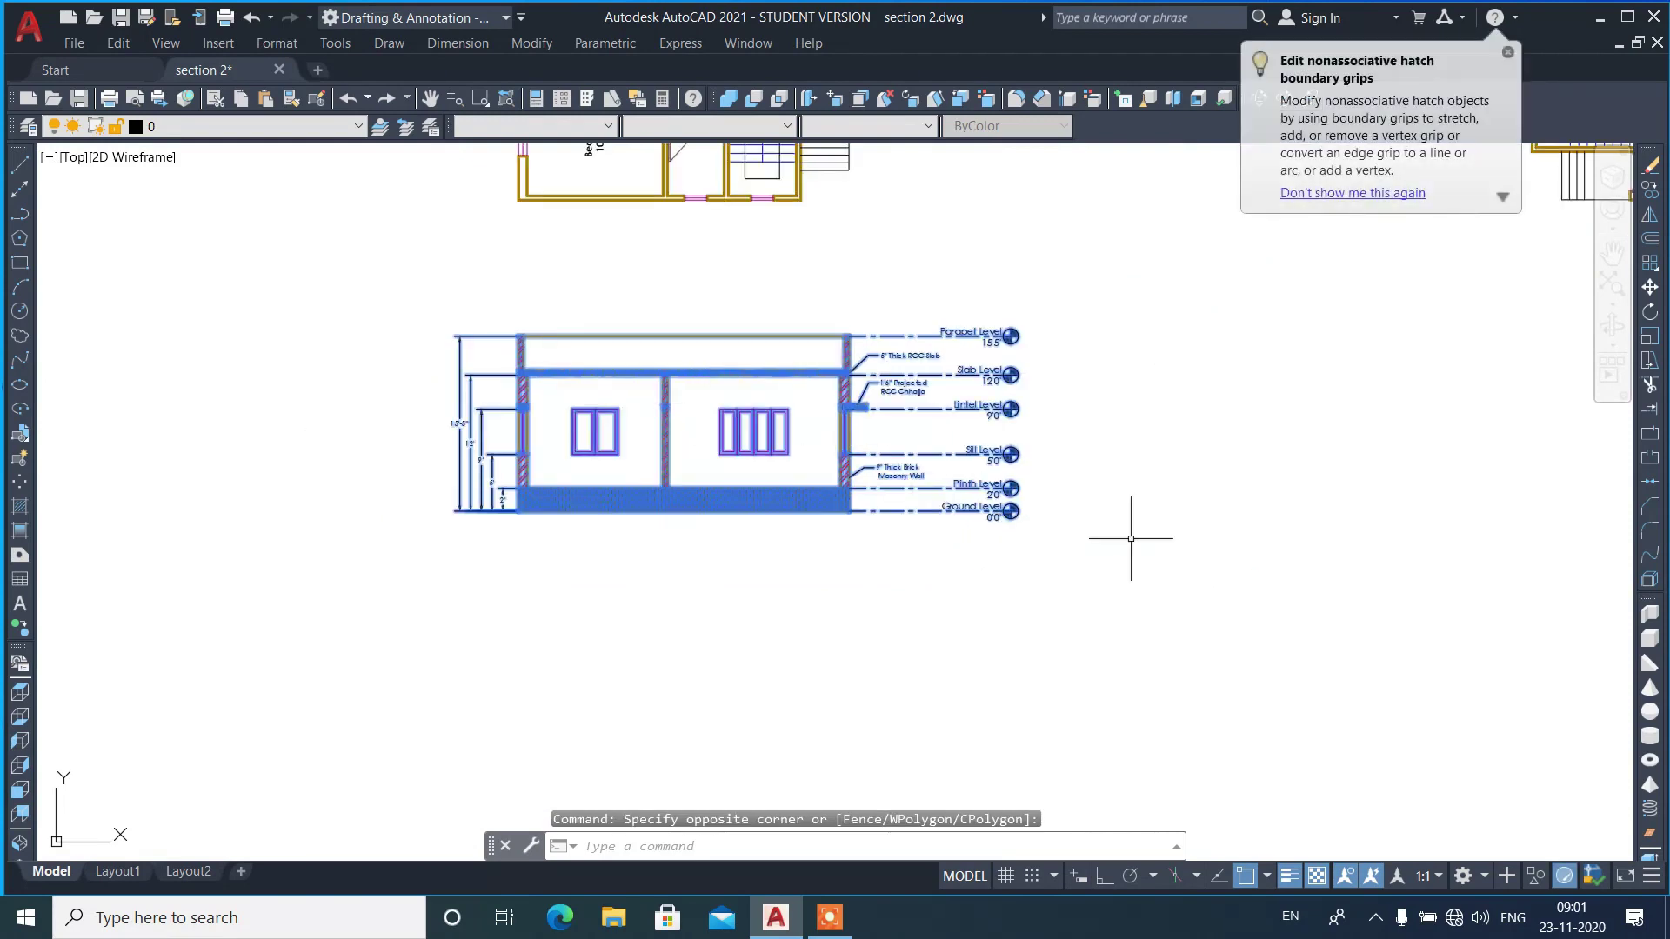
pyautogui.write('cp')
pyautogui.press('Return')
pyautogui.click(687, 612)
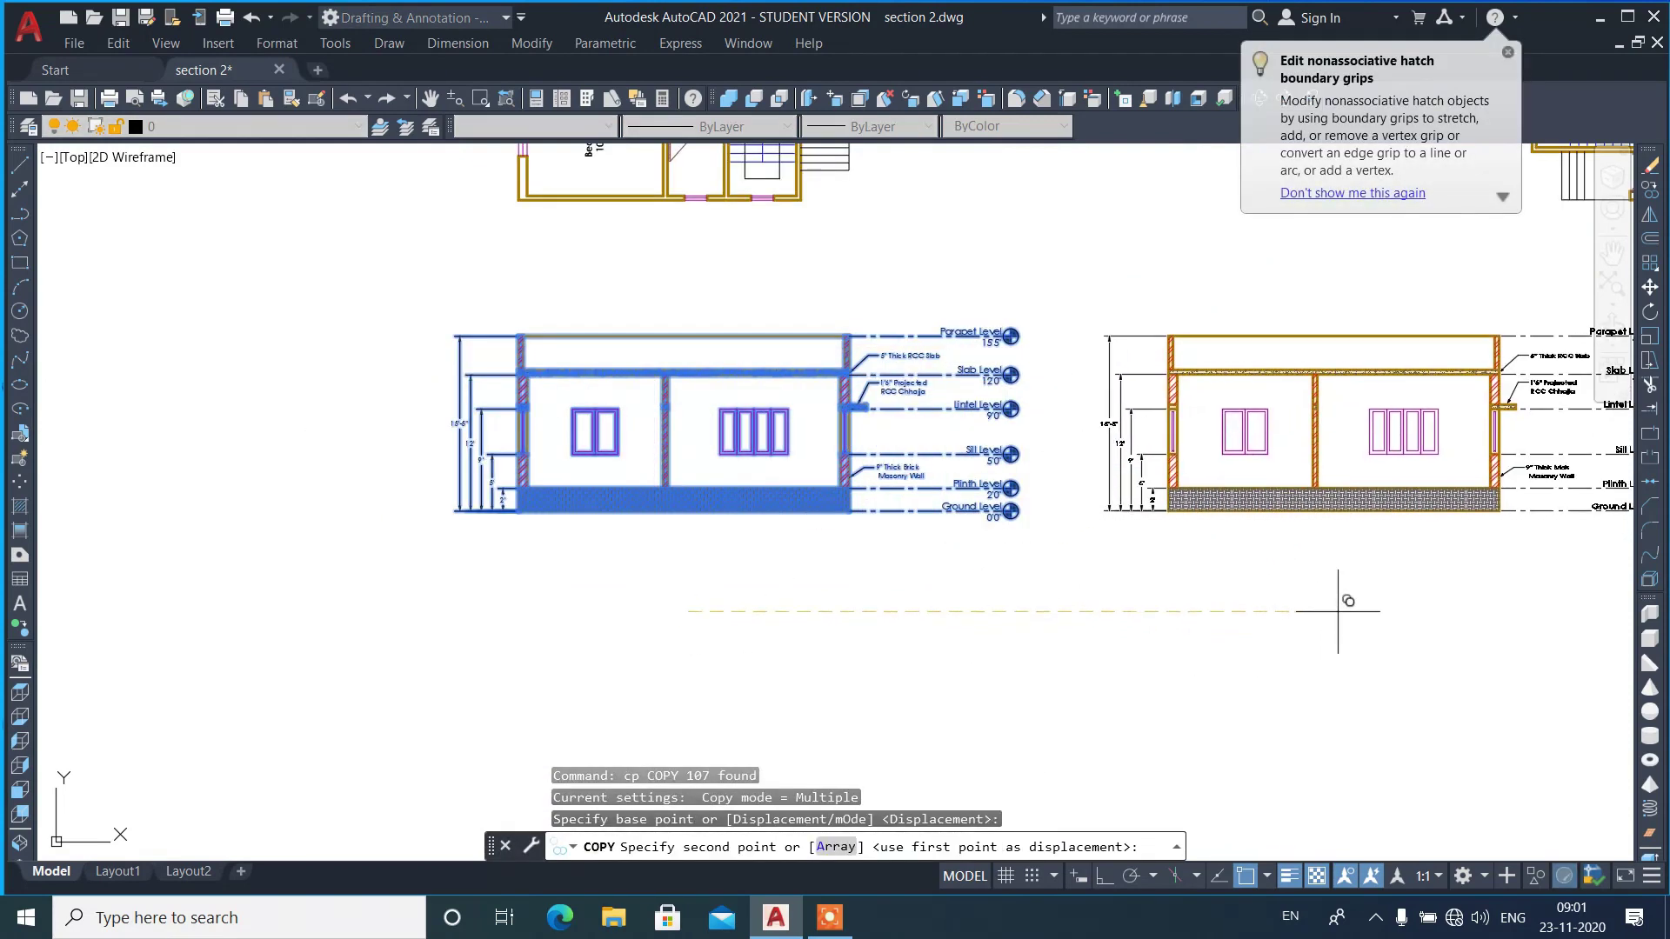
pyautogui.click(1359, 584)
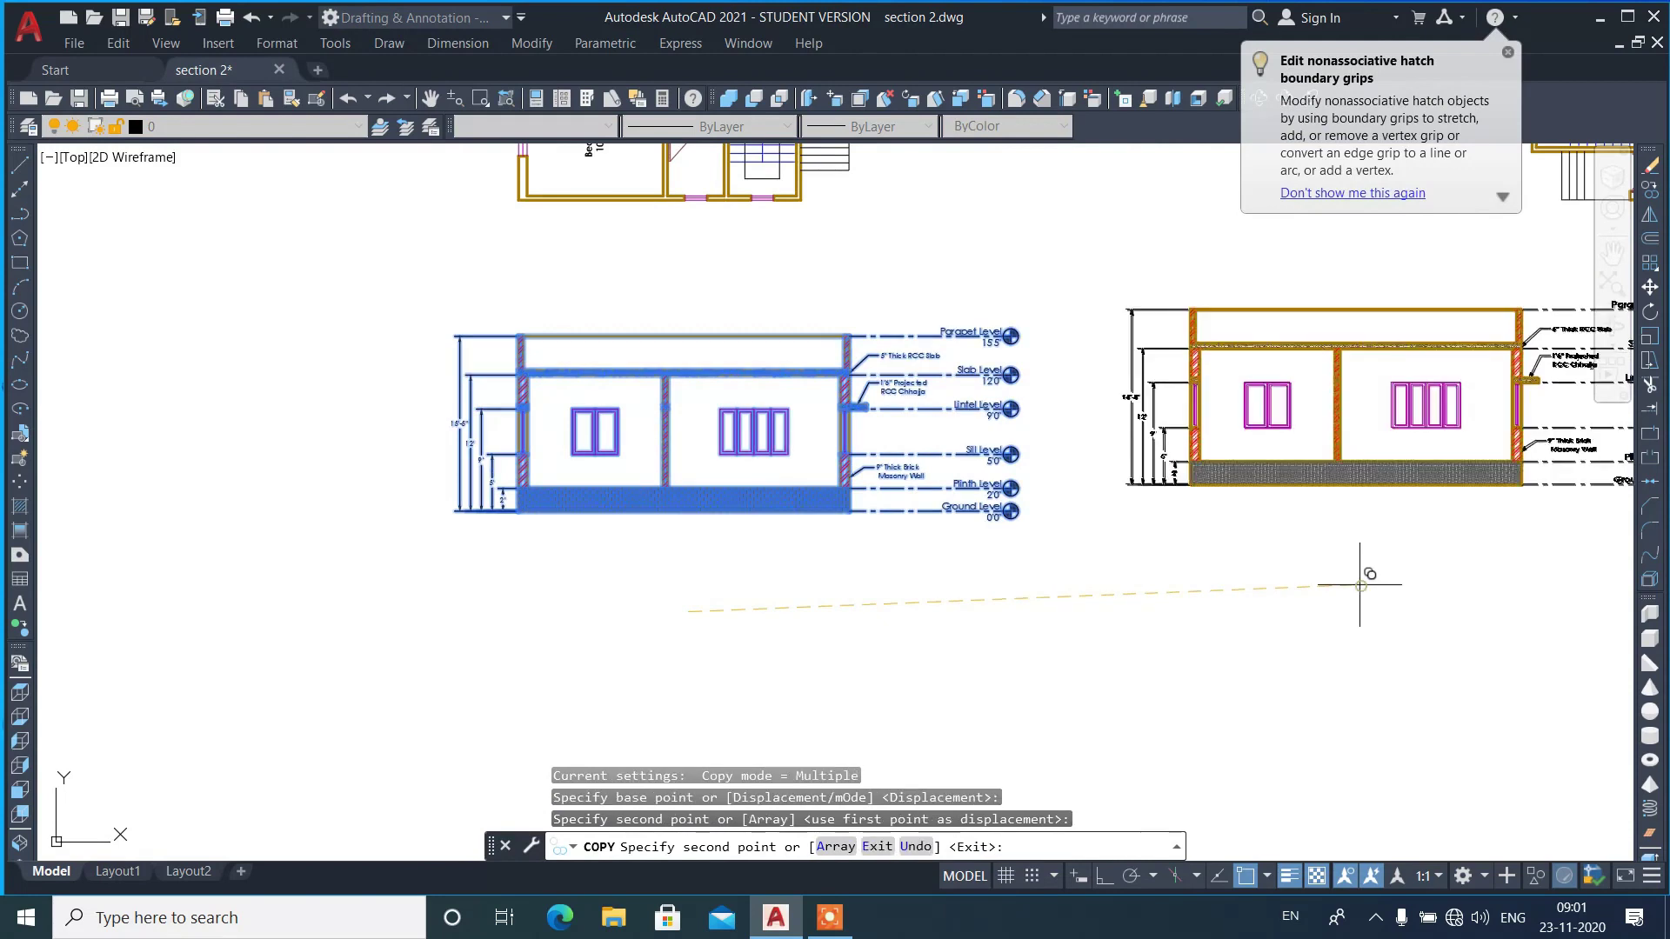
pyautogui.press('Return')
# - Erase the plinth hatch in the copied section
pyautogui.scroll(4, 1178, 459)
pyautogui.scroll(2, 1166, 514)
pyautogui.click(1271, 477)
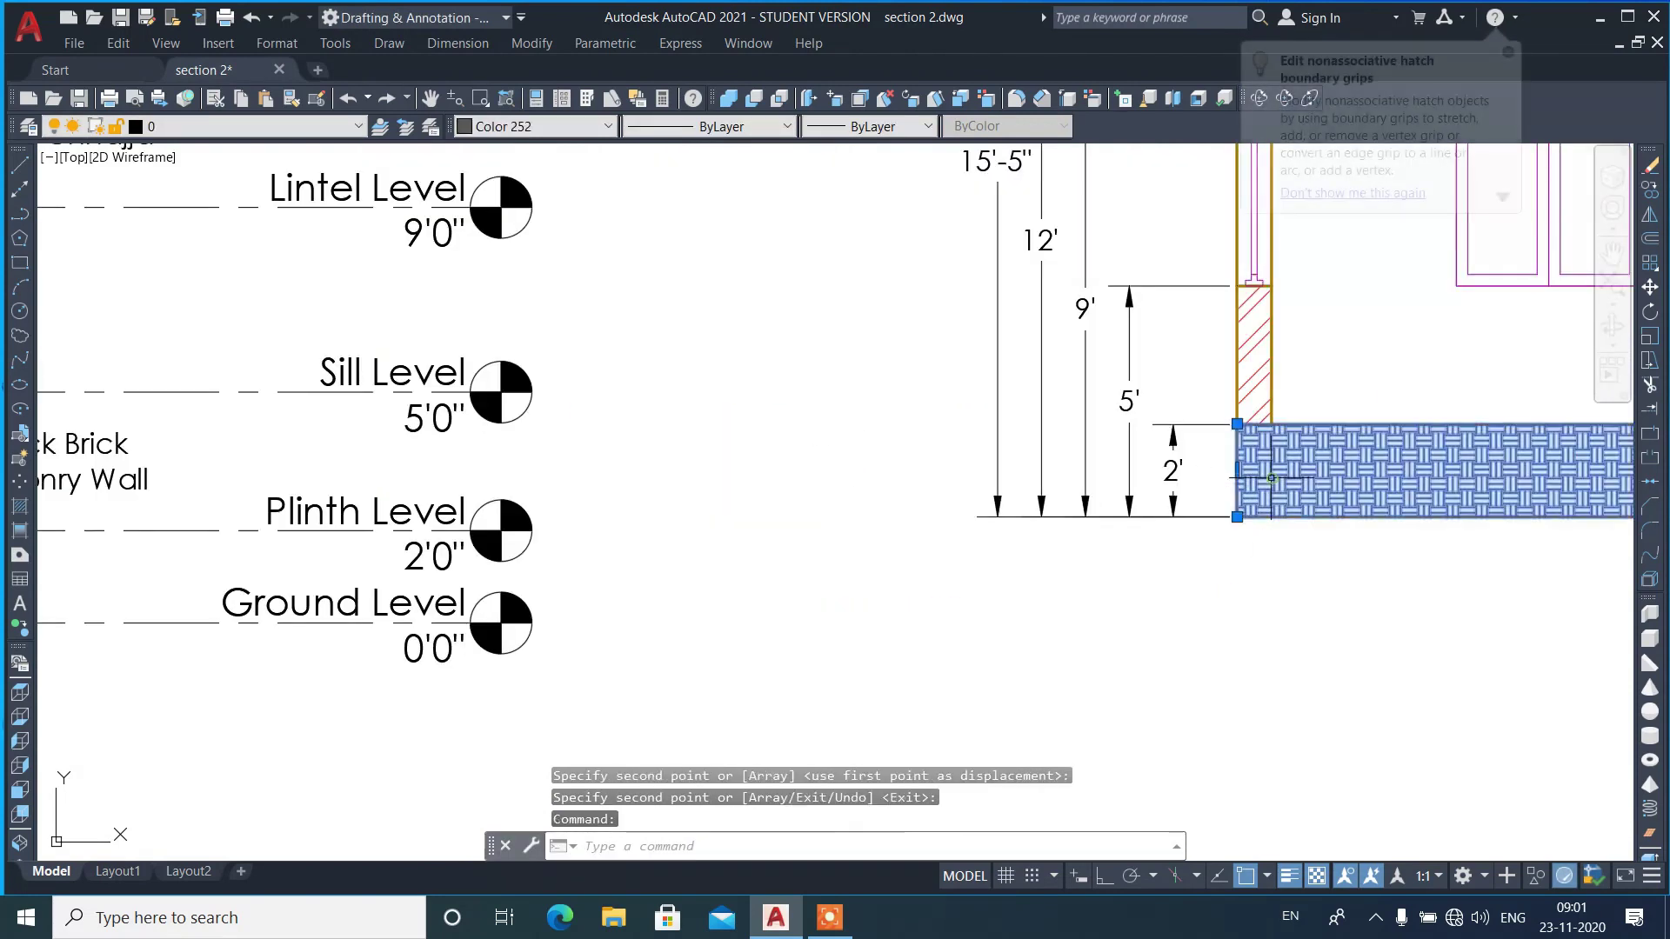
pyautogui.write('e')
pyautogui.press('Return')
pyautogui.click(1263, 424)
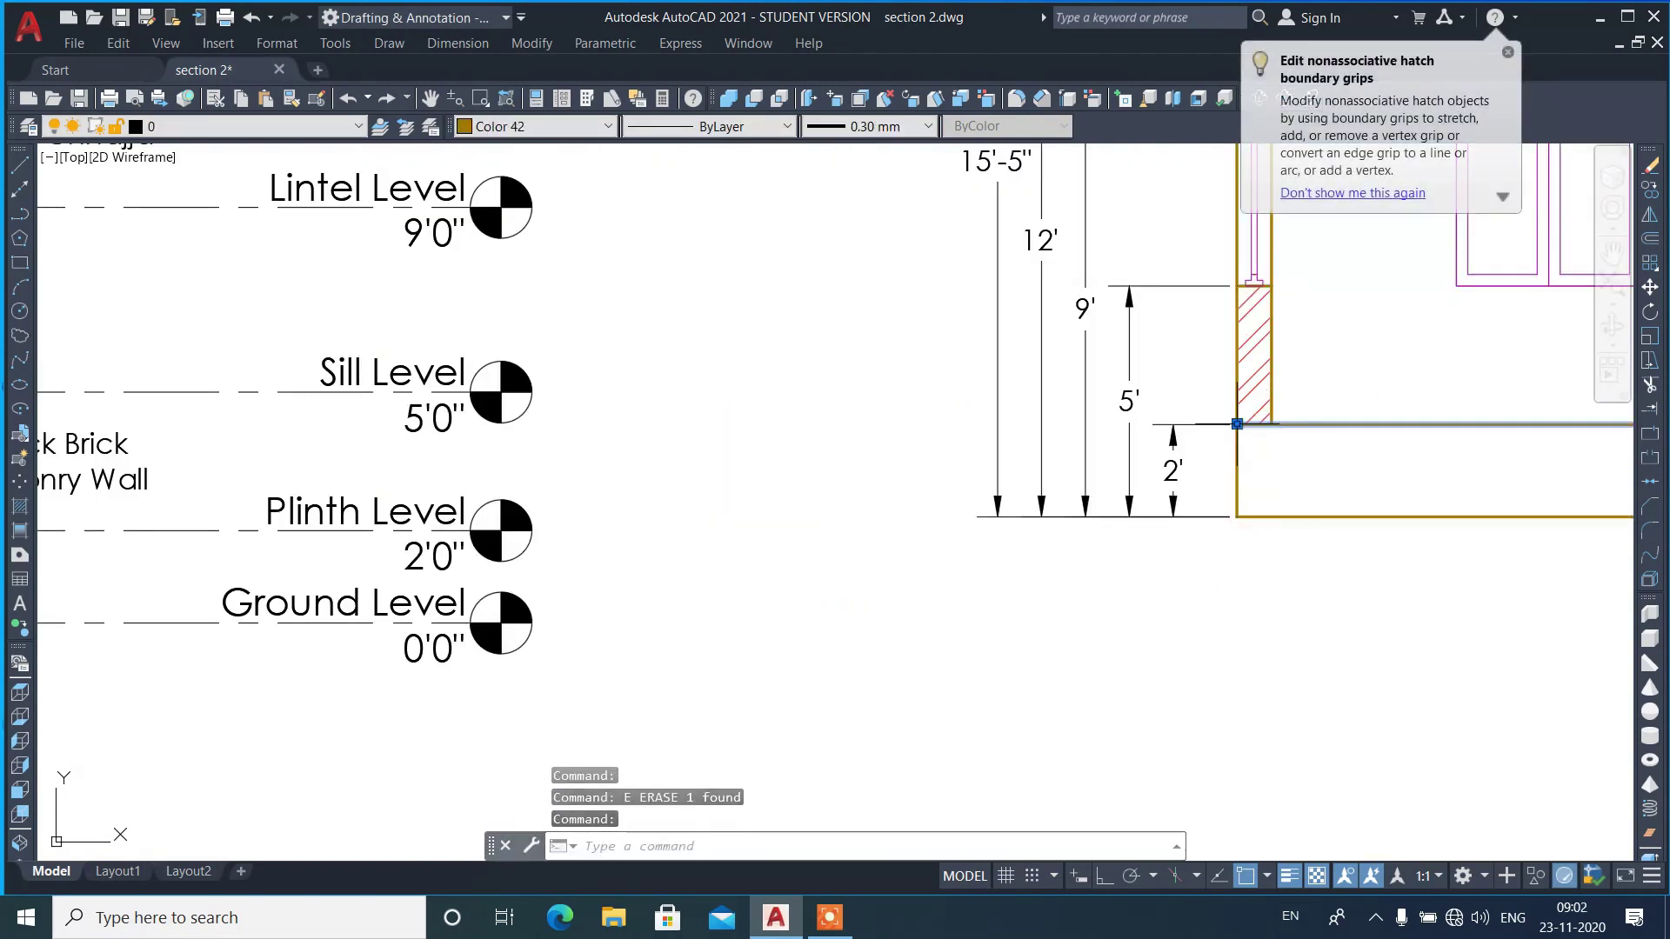
pyautogui.click(1236, 424)
pyautogui.press('Escape')
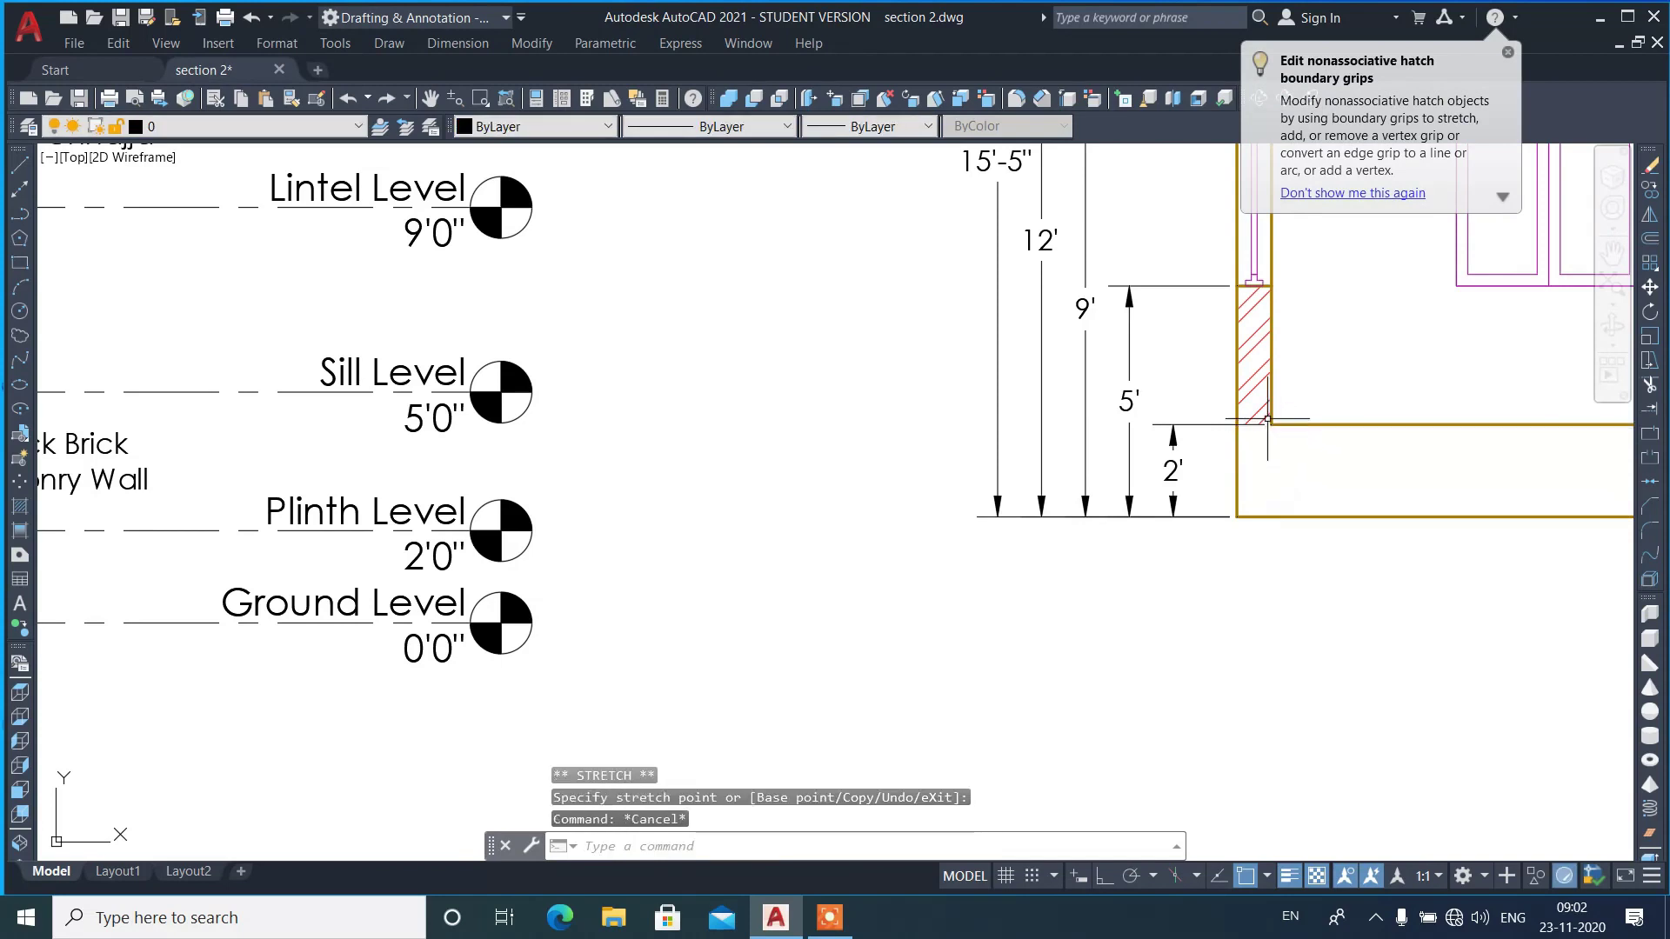
# - Erase the copy's 2' plinth dimension and the wall hatch below the sill
pyautogui.click(1209, 425)
pyautogui.write('e')
pyautogui.press('Return')
pyautogui.click(1261, 409)
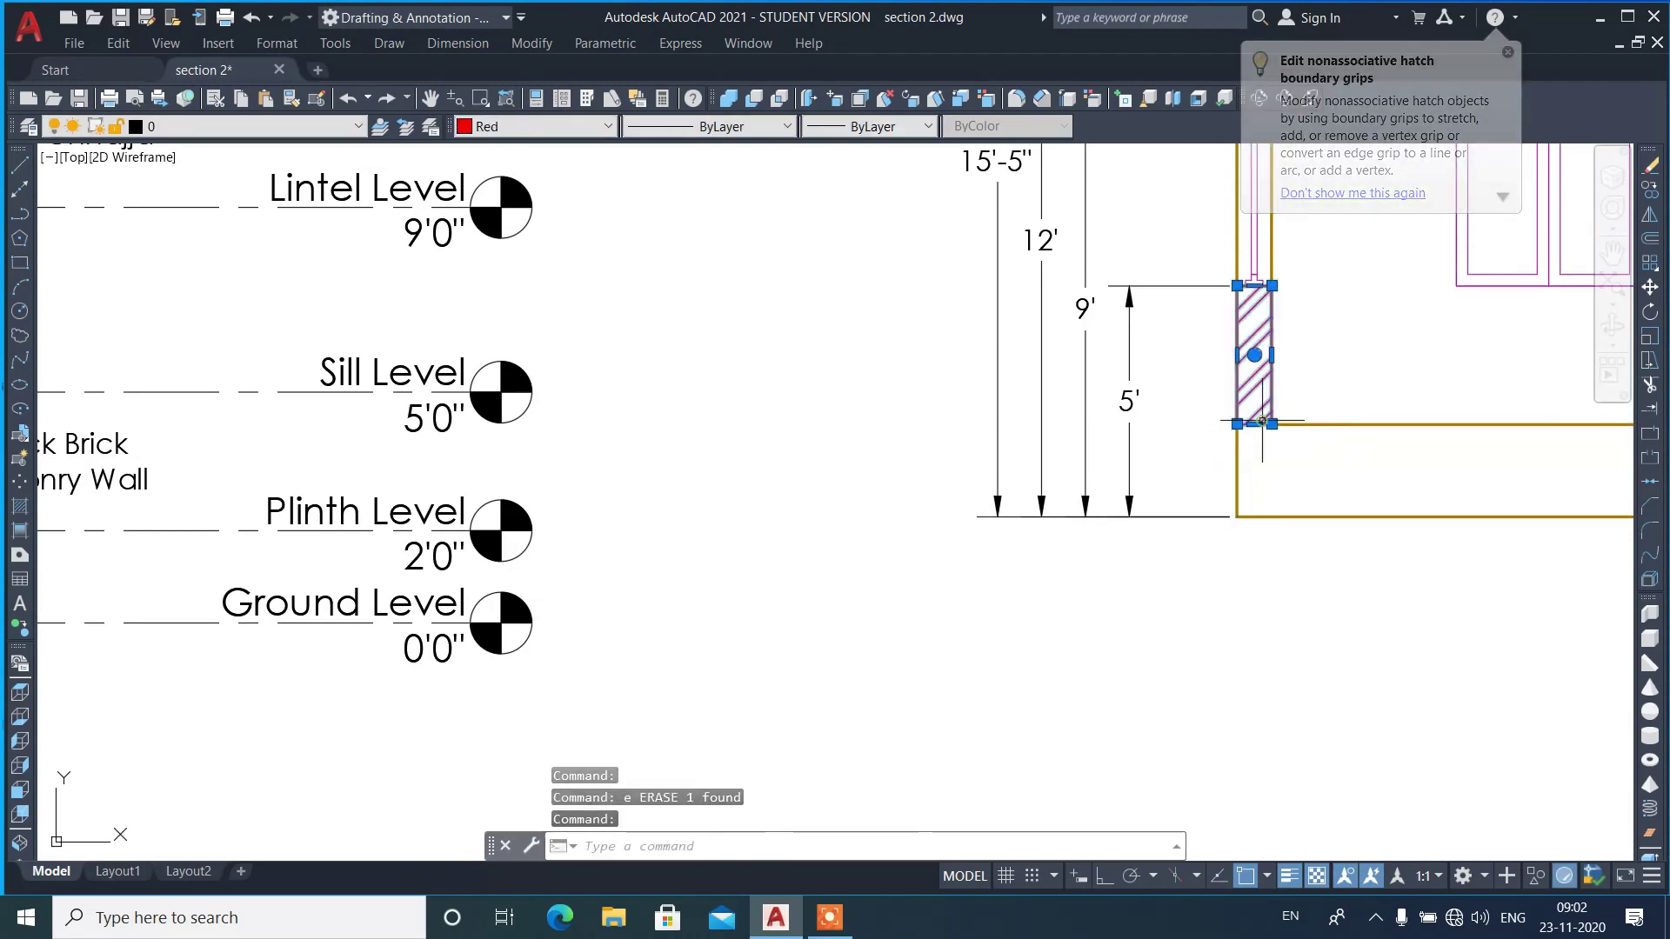
pyautogui.write('e')
pyautogui.press('Return')
# - Extend the copy's wall line down to the ground line
pyautogui.write('ex')
pyautogui.press('Return')
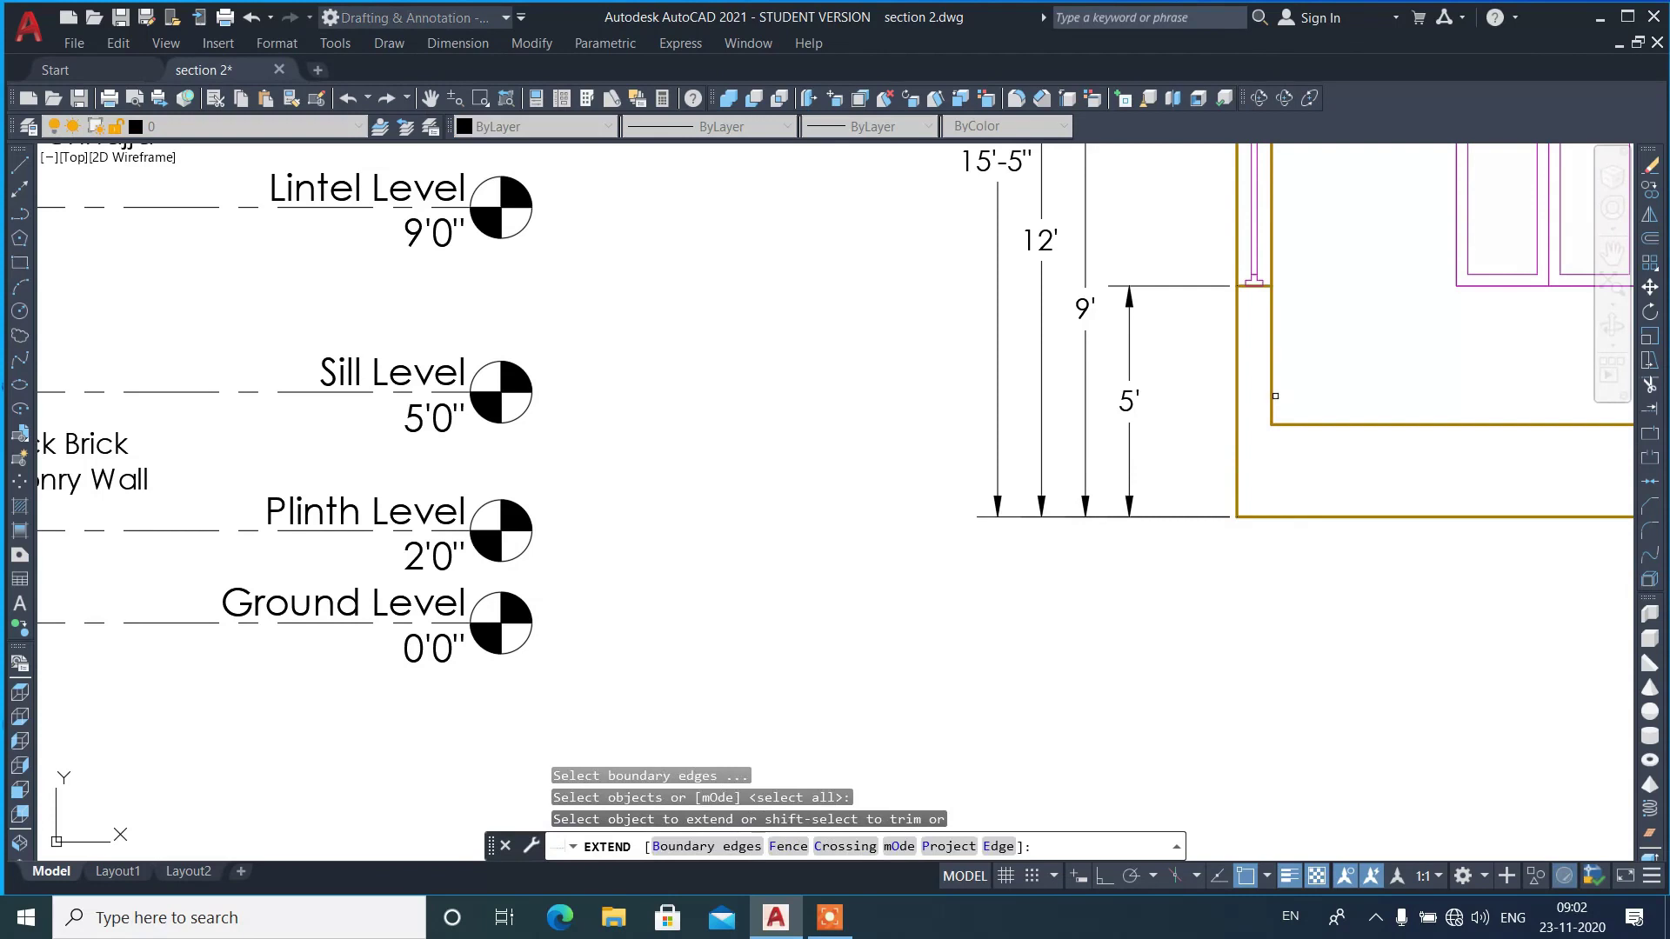
pyautogui.click(1271, 394)
pyautogui.press('Return')
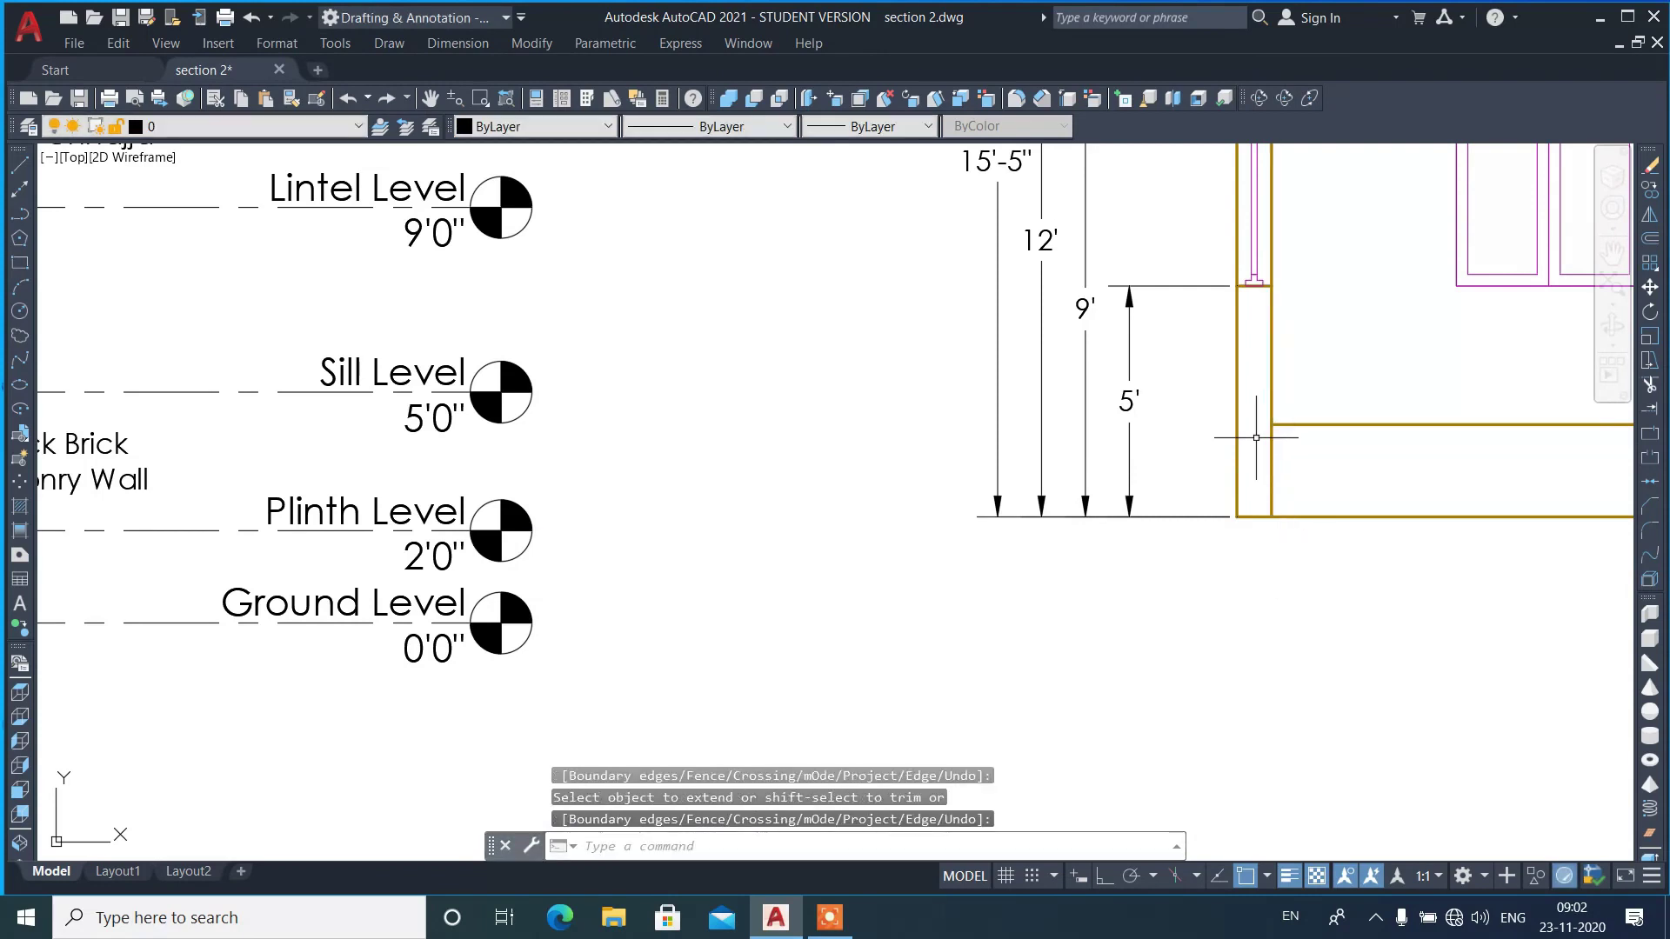
pyautogui.scroll(2, 1268, 578)
pyautogui.scroll(4, 1339, 544)
pyautogui.scroll(-2, 1047, 457)
# - With Ortho on, draw a 1.5 line down from the wall's bottom corner
pyautogui.scroll(2, 1047, 456)
pyautogui.write('l')
pyautogui.press('Return')
pyautogui.click(928, 419)
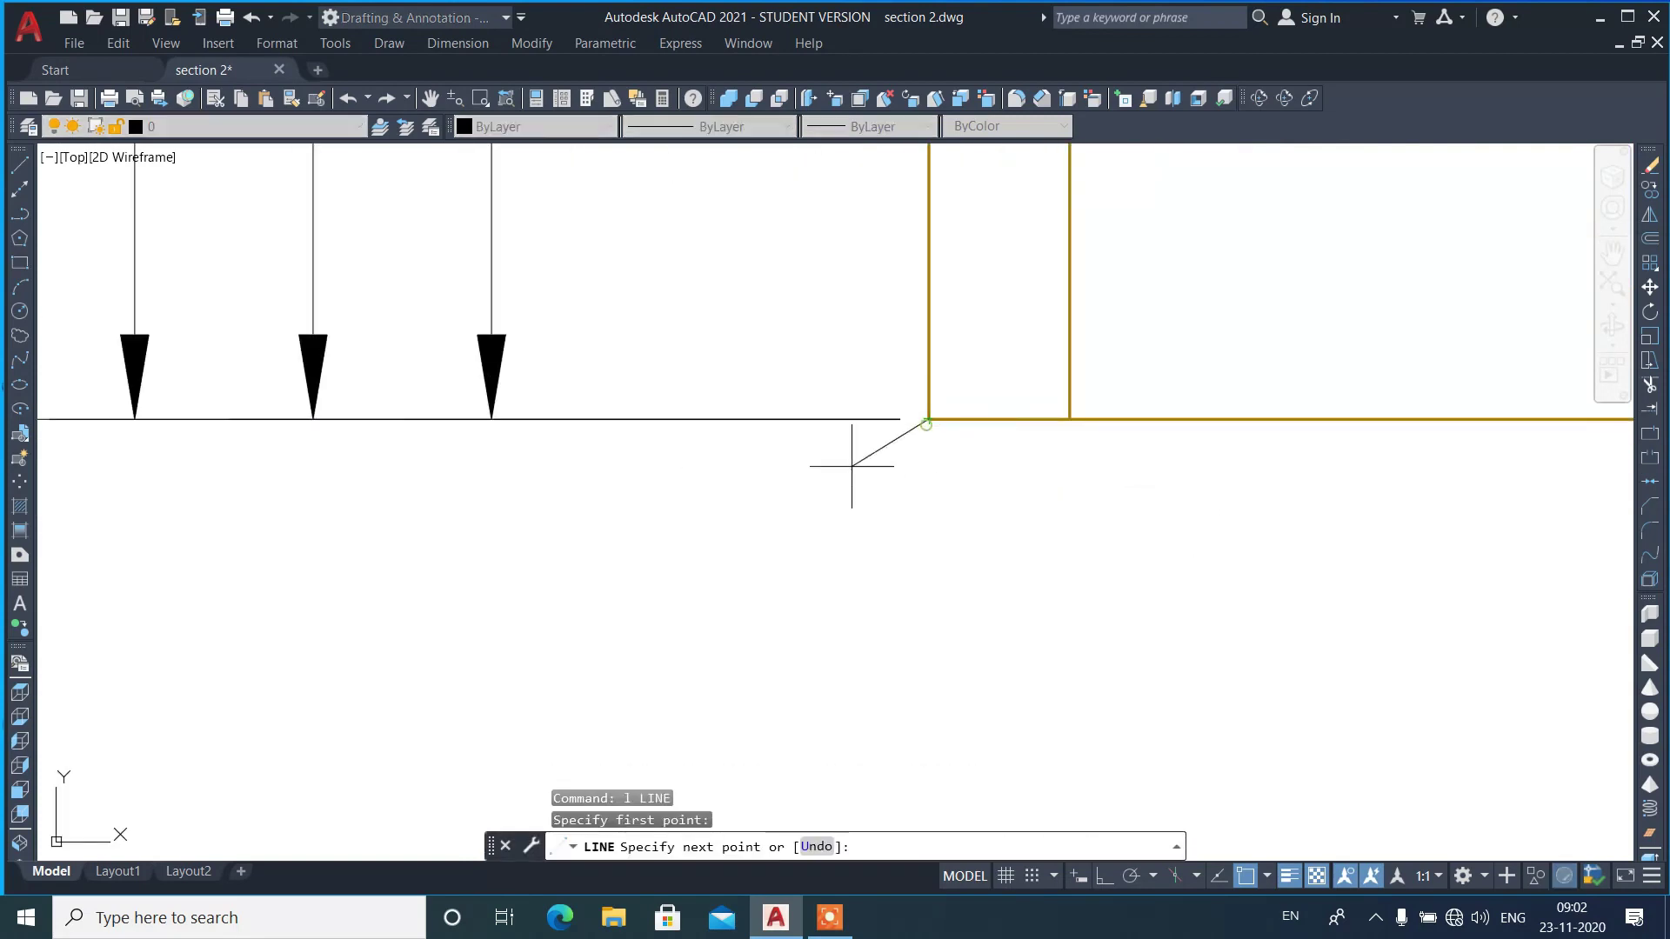
pyautogui.click(1105, 876)
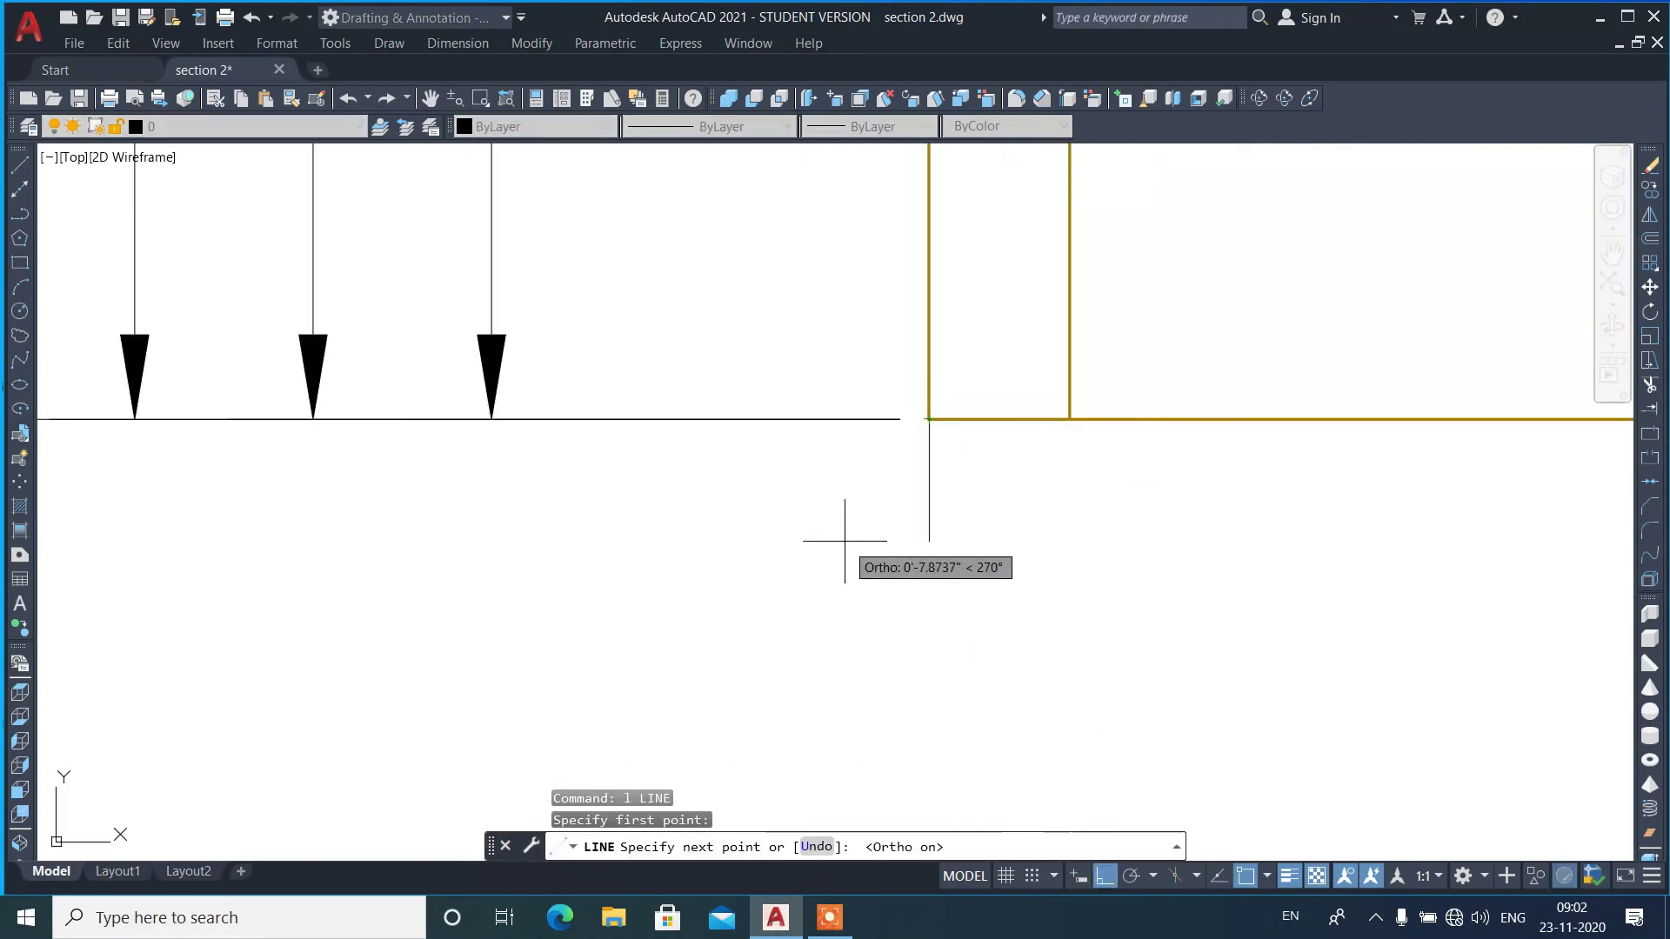
pyautogui.write('1.5')
pyautogui.press('Return')
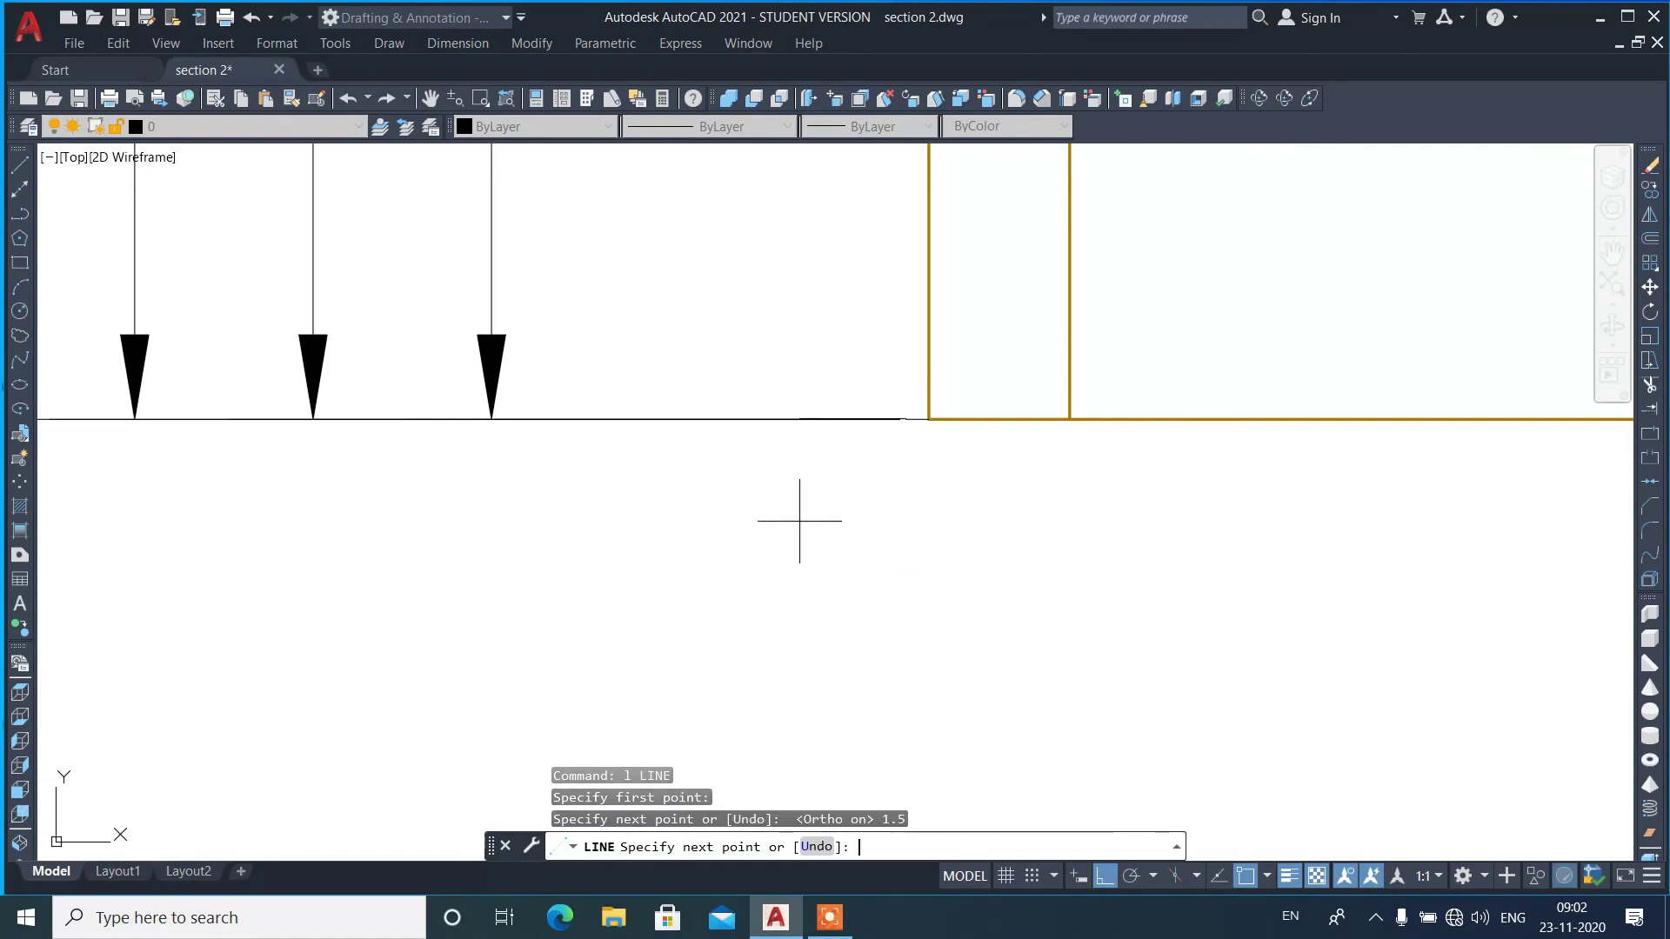
pyautogui.press('Return')
# - Start the footing outline at the wall corner: 1.5 down, 1' out, then a 3 step
pyautogui.press('Return')
pyautogui.click(1069, 419)
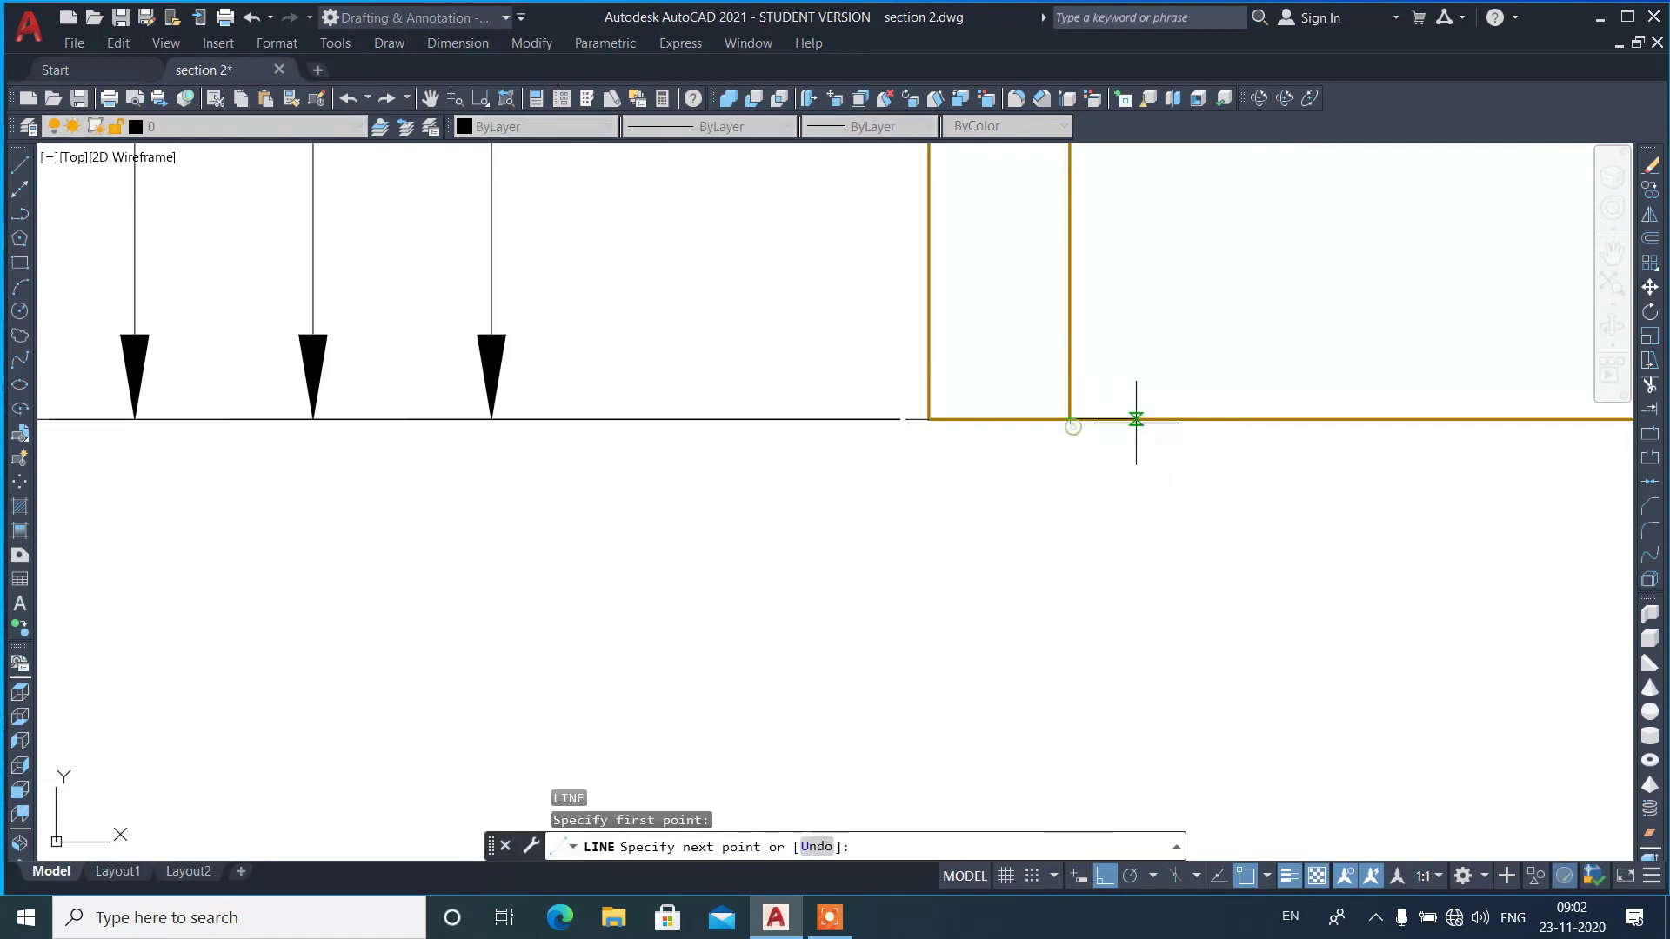
pyautogui.write('1.5')
pyautogui.press('Return')
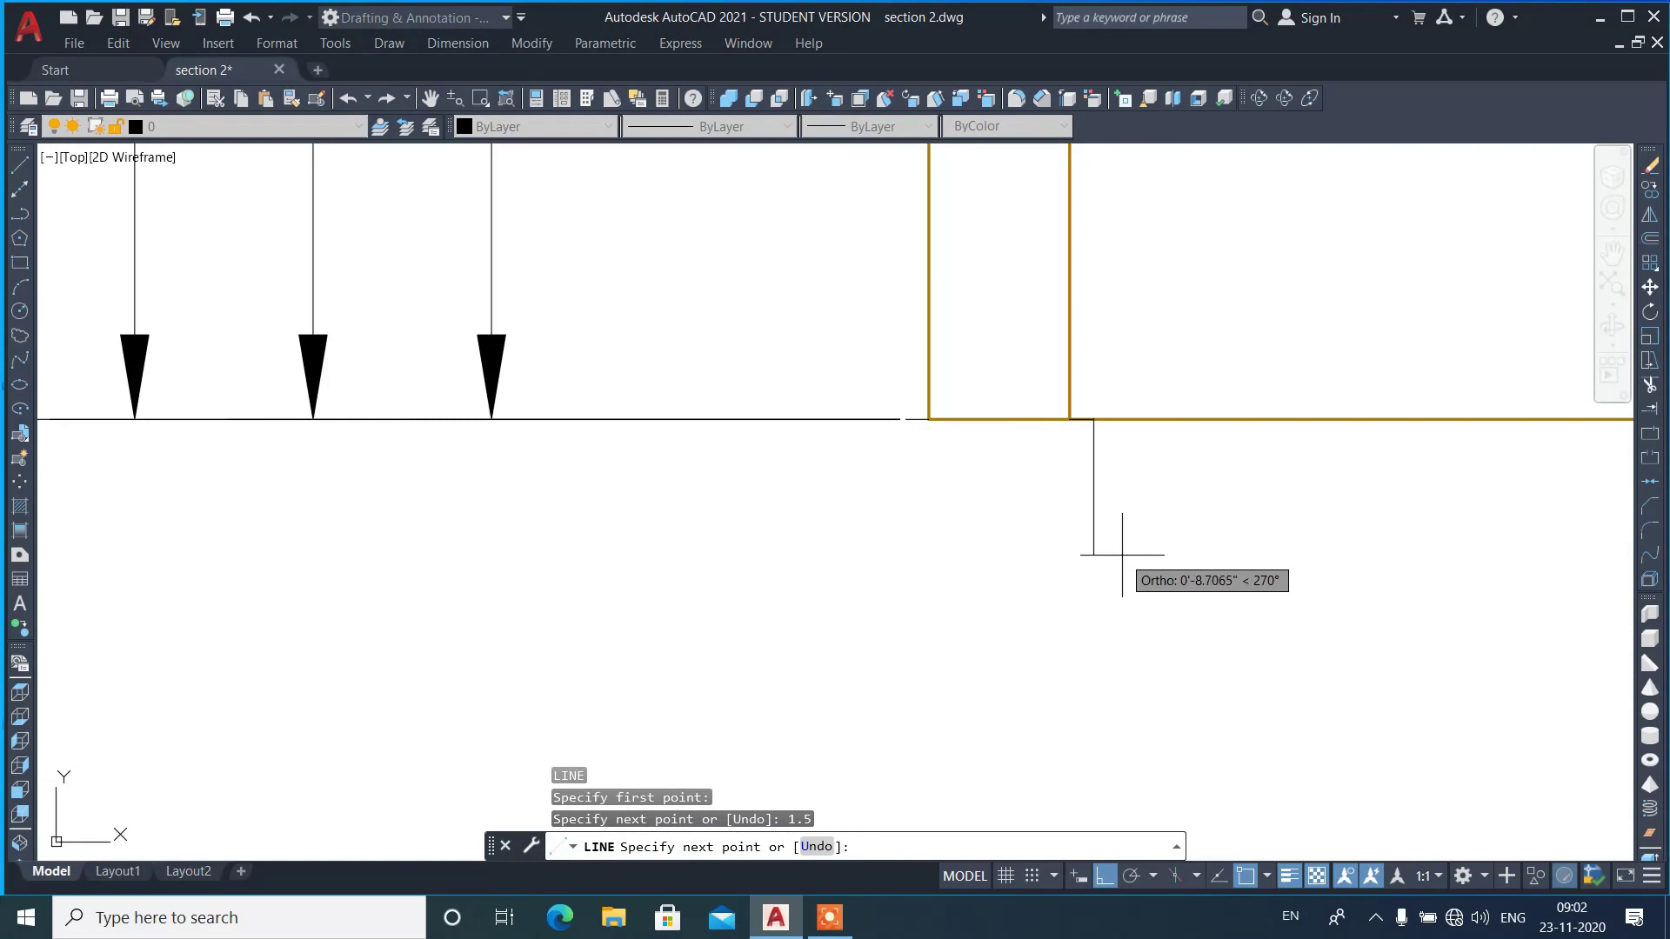
pyautogui.write("1'")
pyautogui.press('Return')
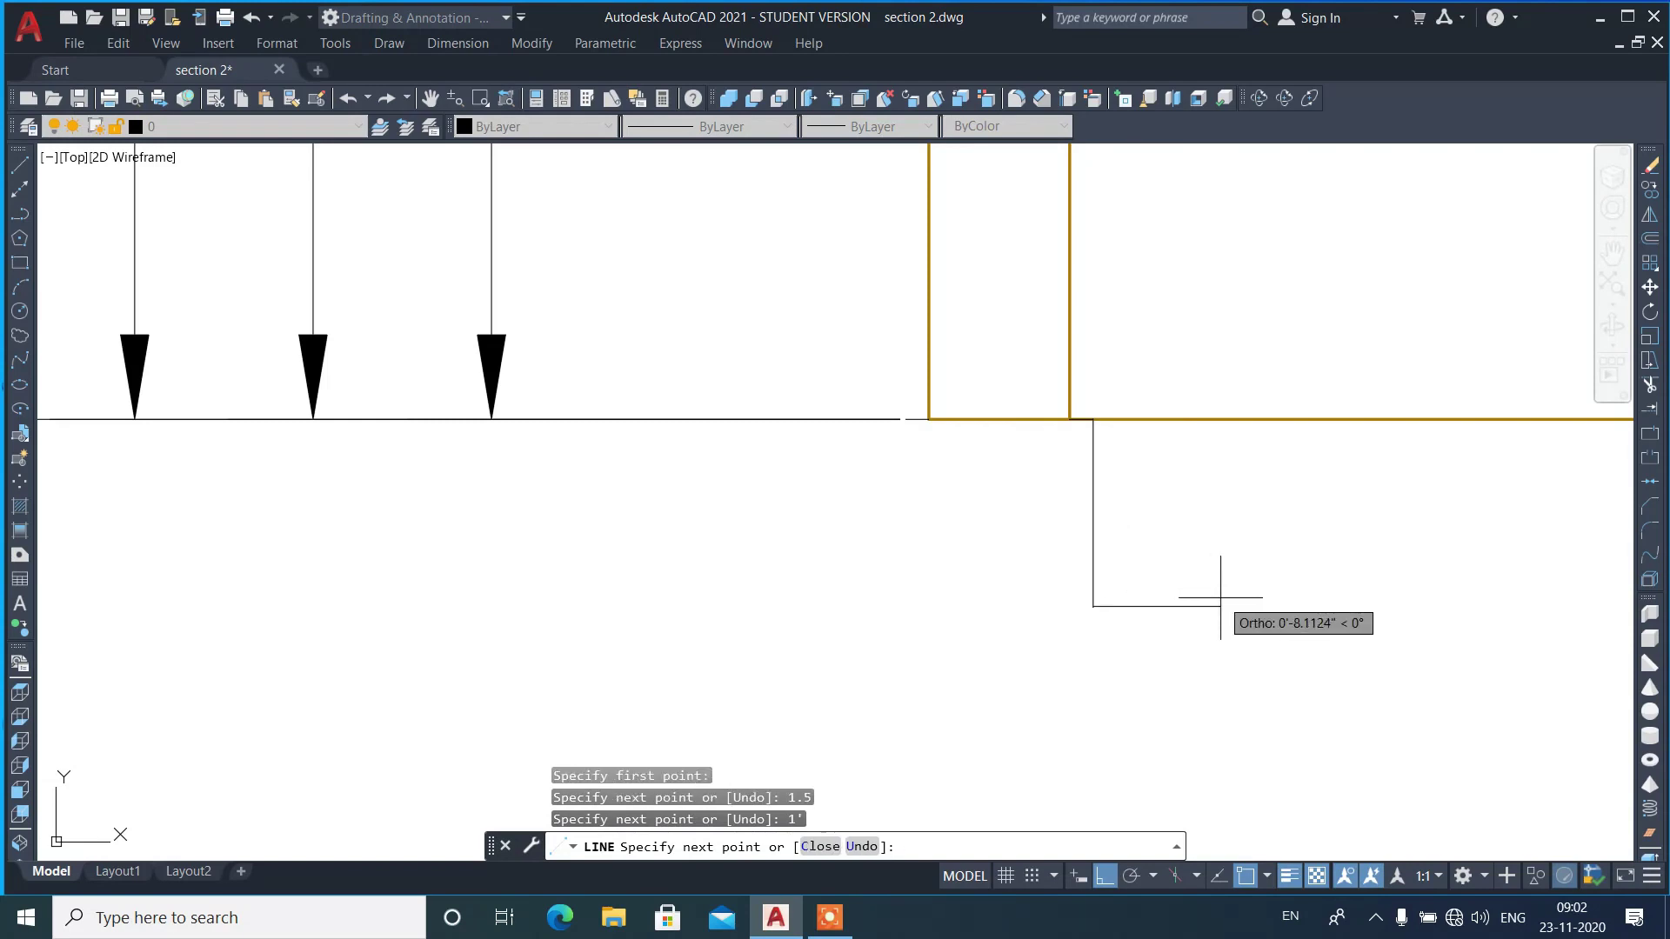
pyautogui.press('Return')
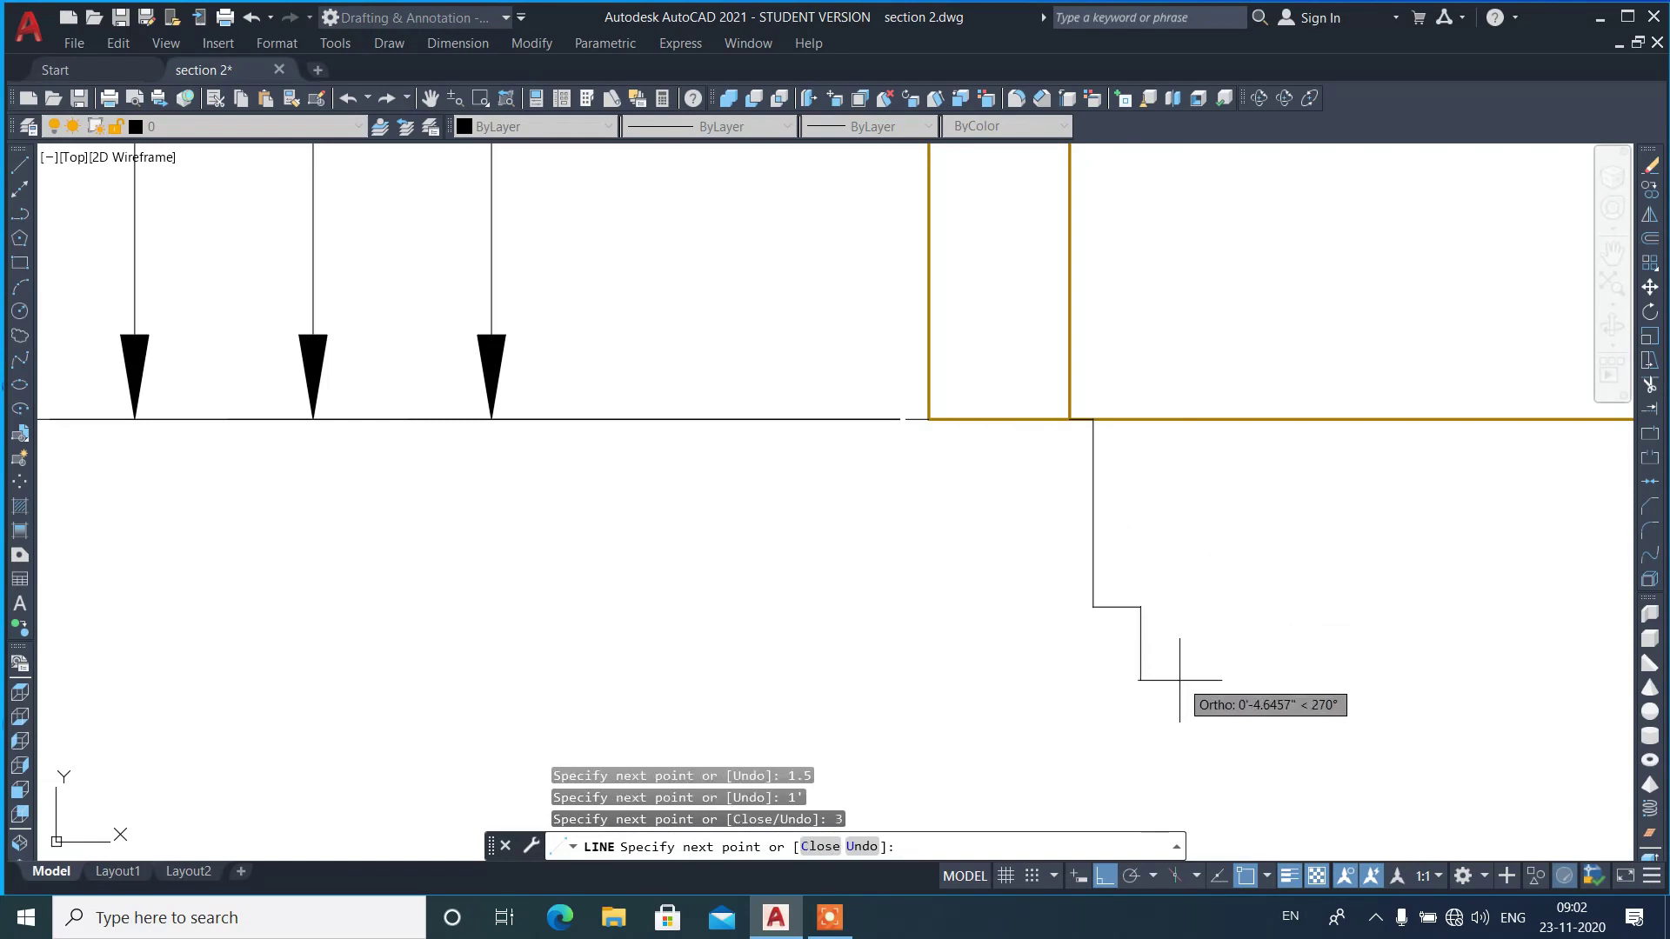
pyautogui.write('6')
# - Continue the footing with 6-down, 3-across steps, ending with a 6 drop
pyautogui.press('Return')
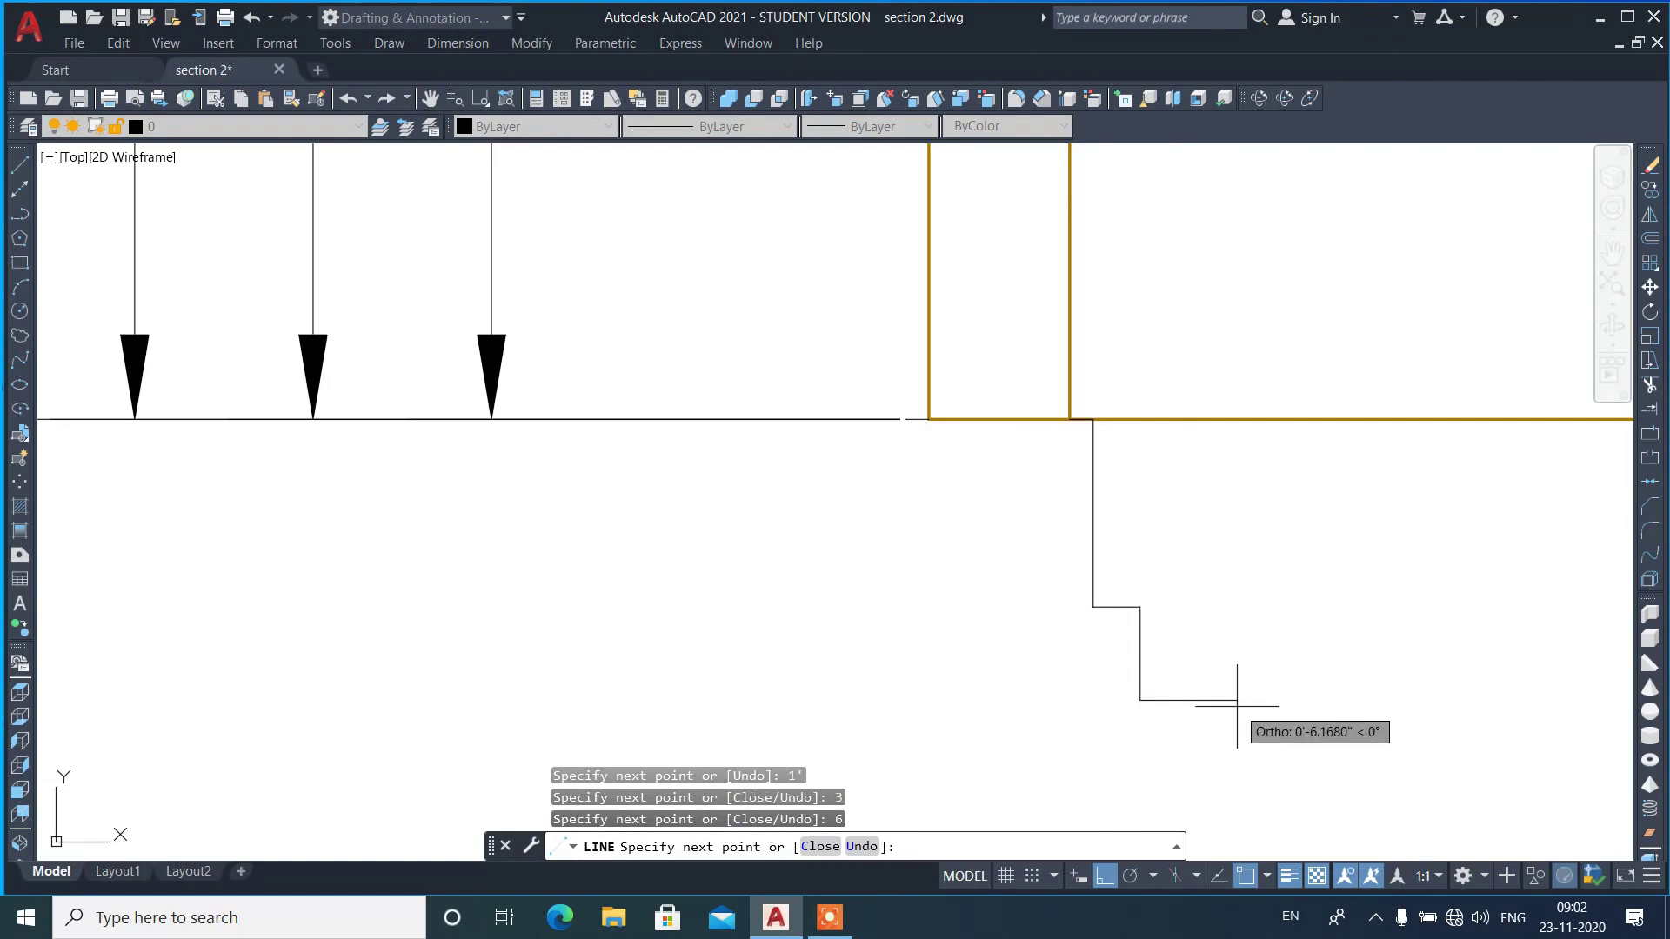
pyautogui.write('3')
pyautogui.press('Return')
pyautogui.write('6')
pyautogui.press('Return')
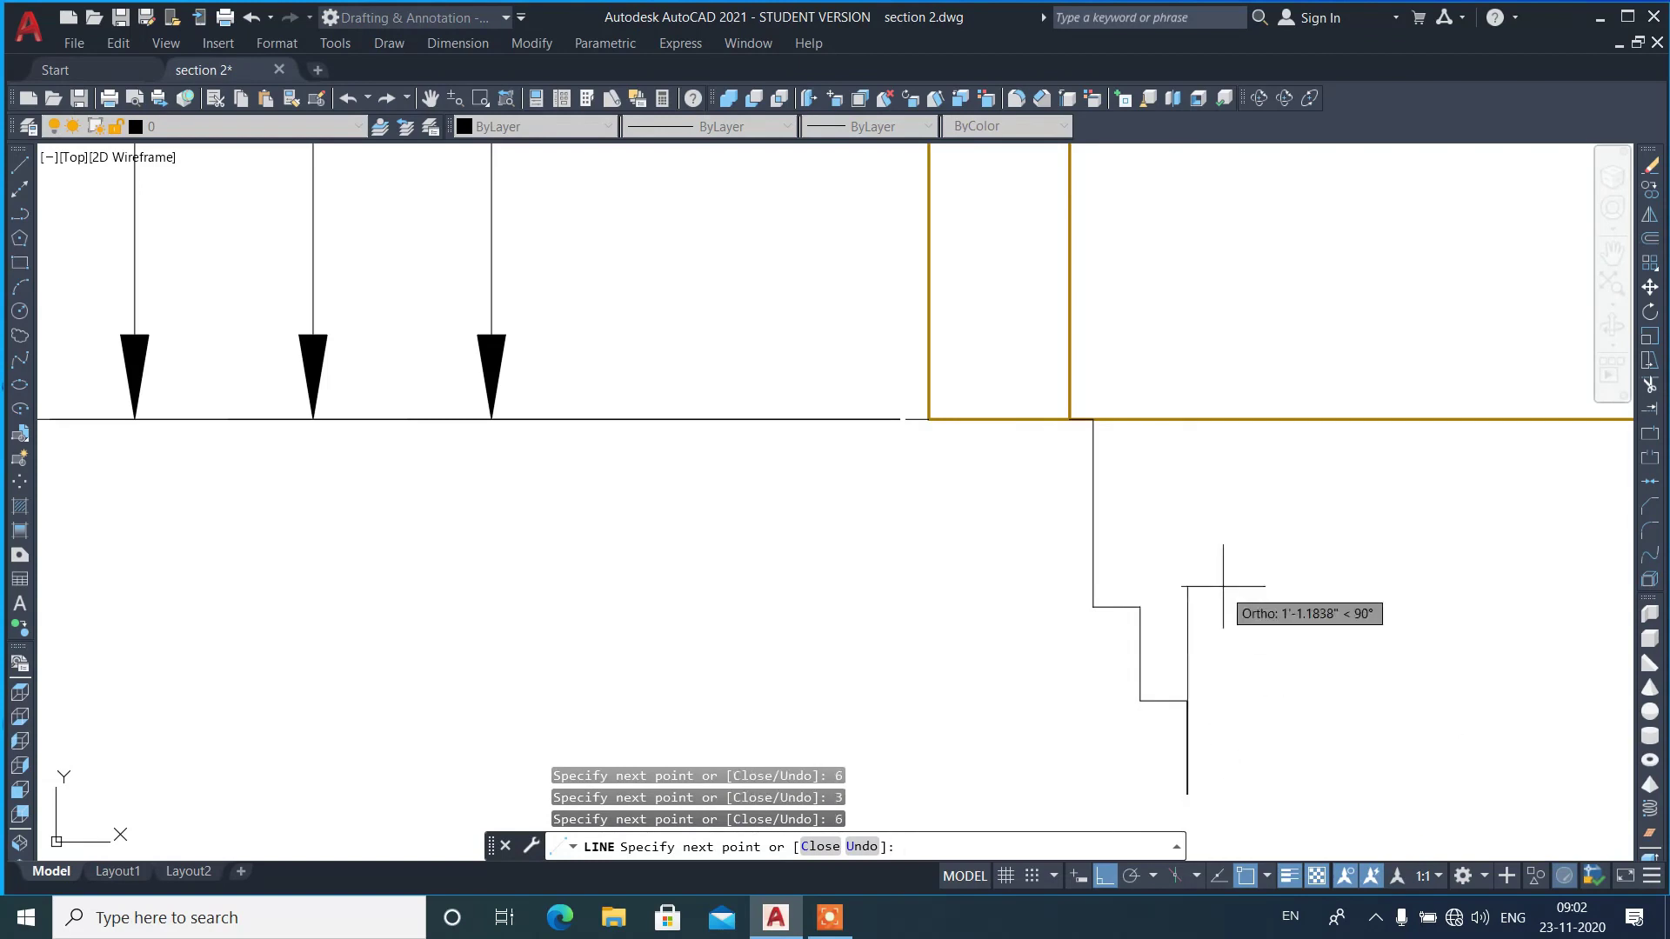
pyautogui.scroll(-2, 1223, 587)
pyautogui.write('3')
pyautogui.press('Return')
pyautogui.write('6')
pyautogui.press('Return')
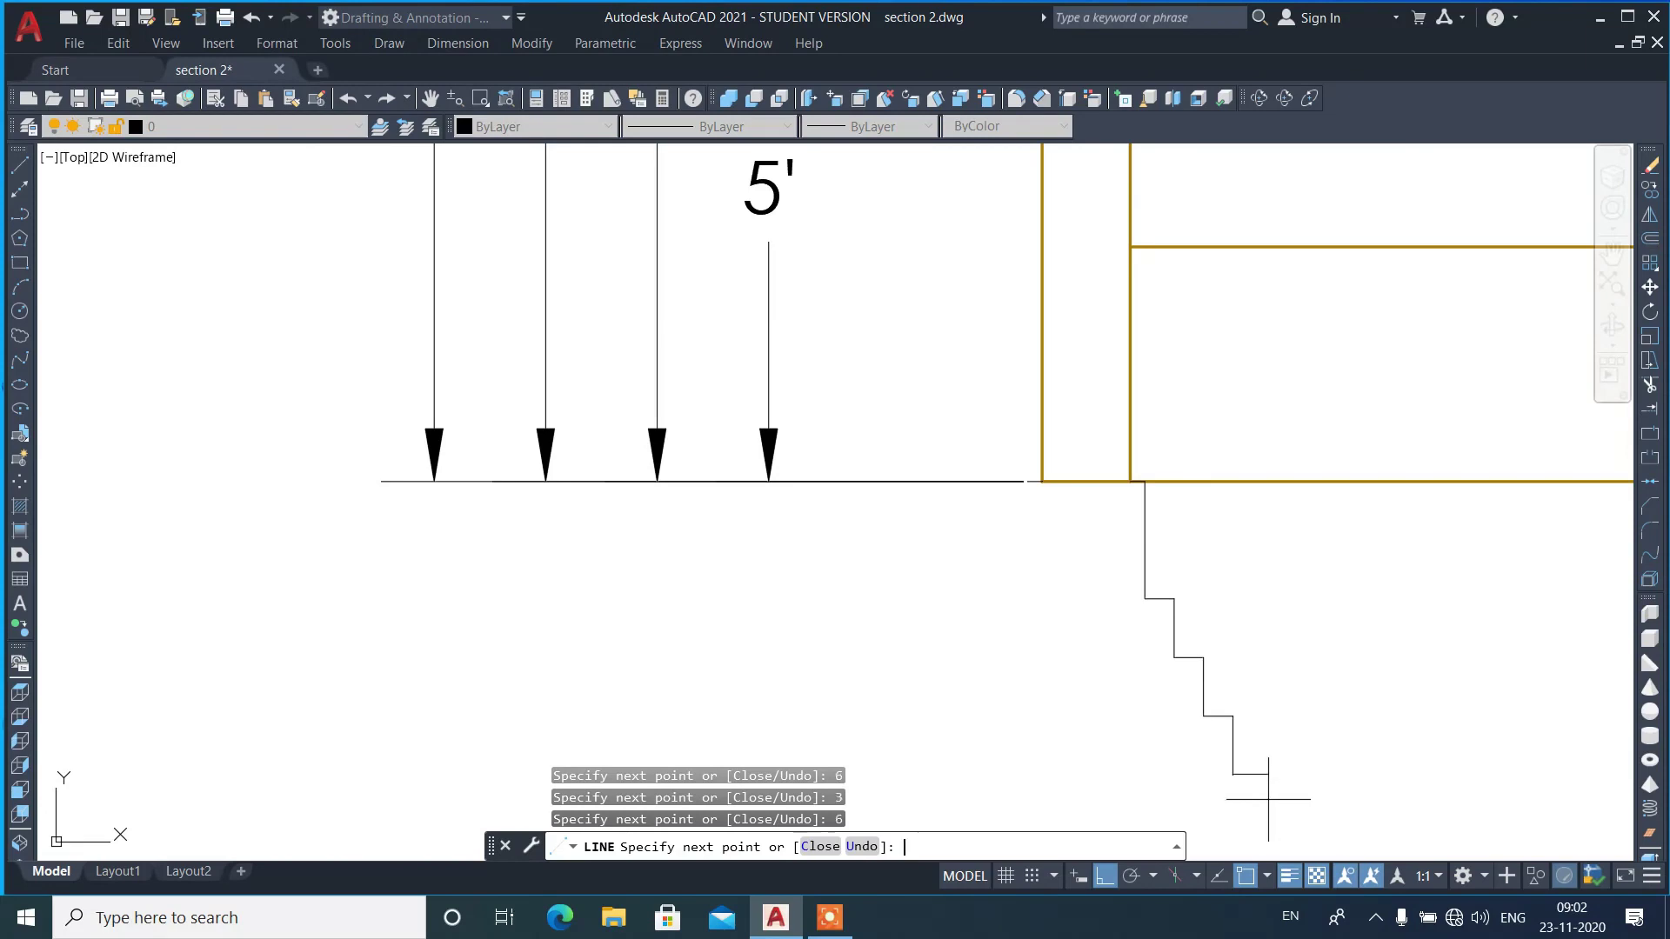
# - Window-select the stepped footing outline for mirroring
pyautogui.press('Return')
pyautogui.click(1312, 793)
pyautogui.click(1113, 583)
pyautogui.write('mi')
pyautogui.press('Return')
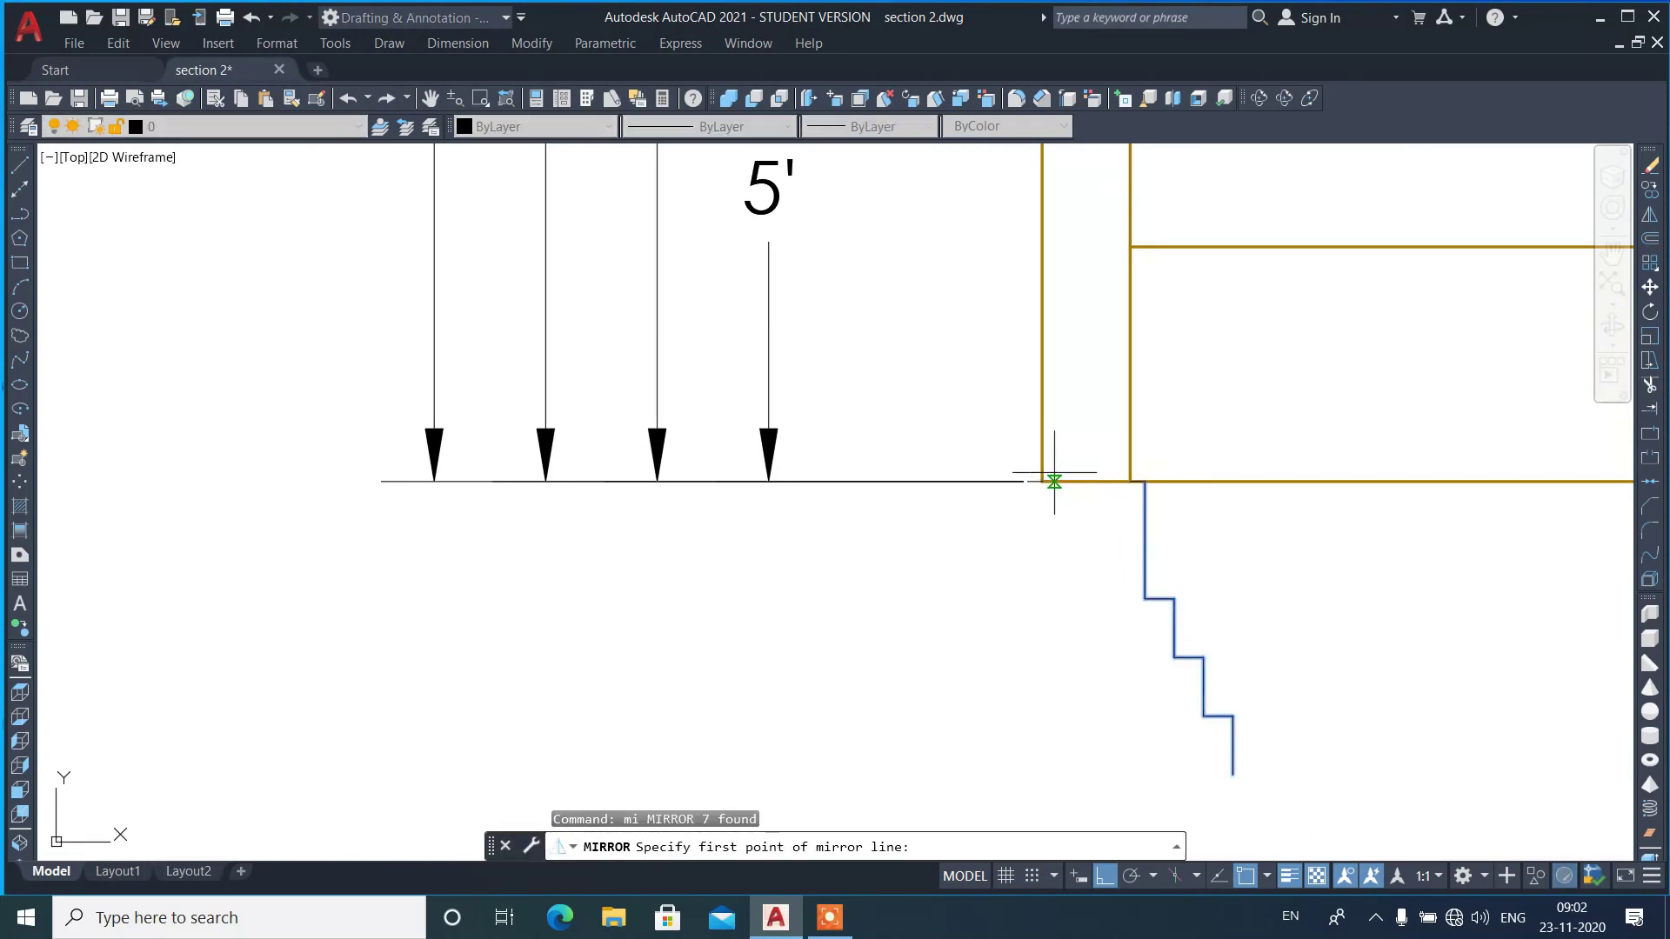
# - Mirror the steps across a vertical axis, then undo the misplaced result
pyautogui.scroll(-2, 1078, 512)
pyautogui.click(409, 512)
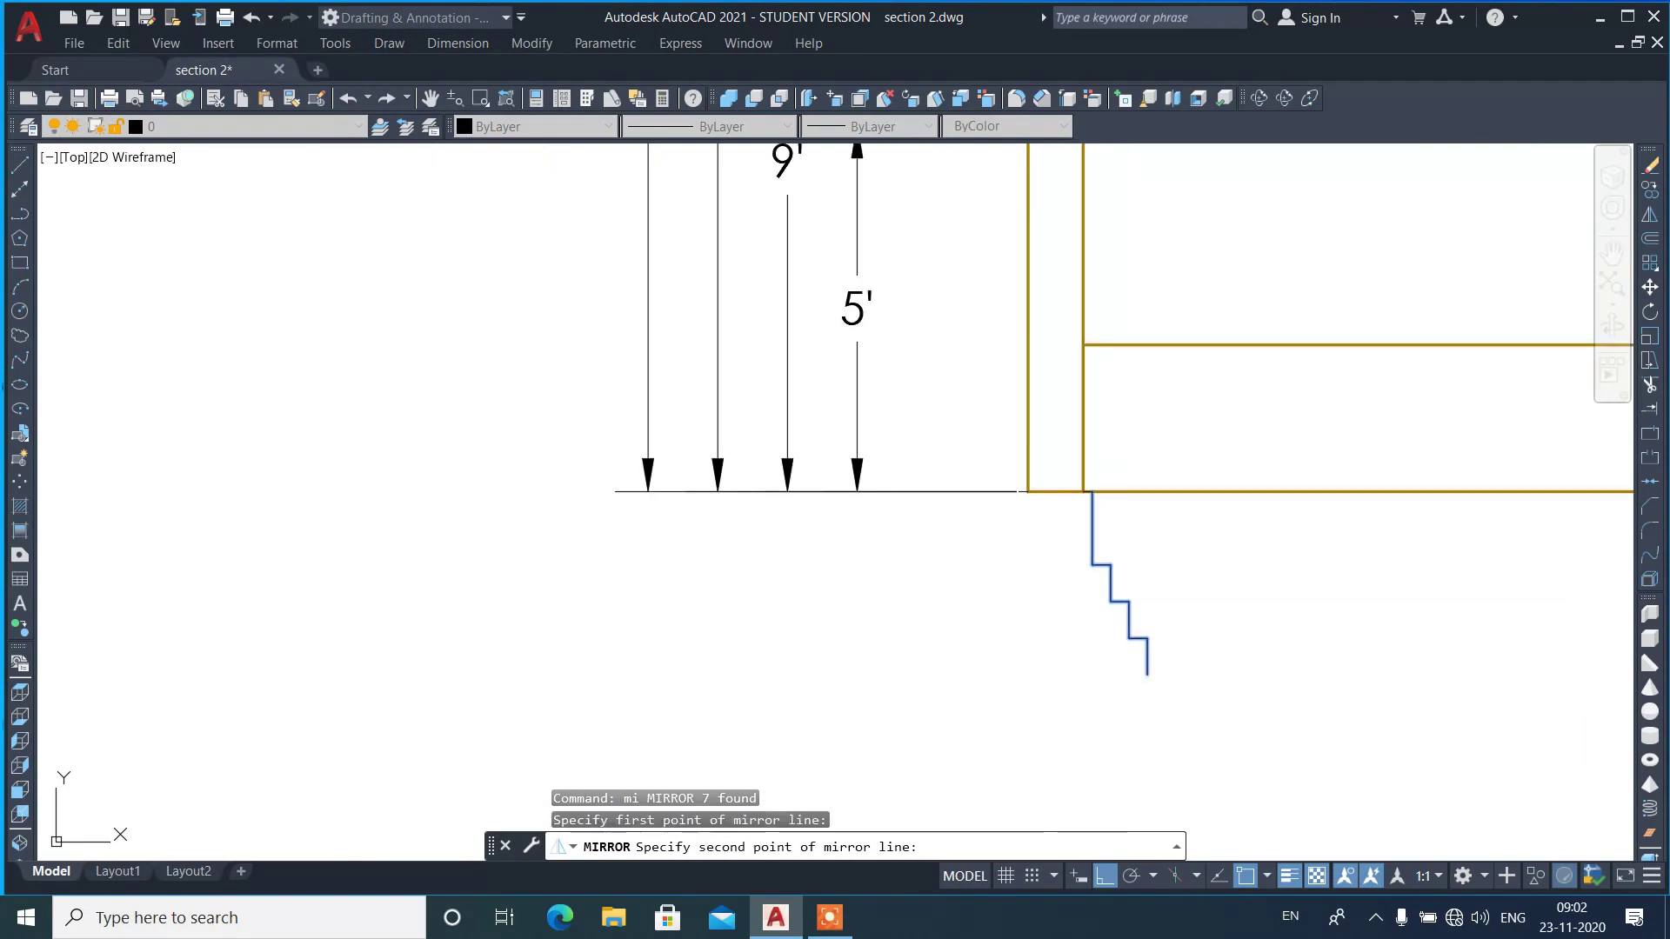
pyautogui.click(392, 690)
pyautogui.press('Return')
pyautogui.scroll(-2, 671, 660)
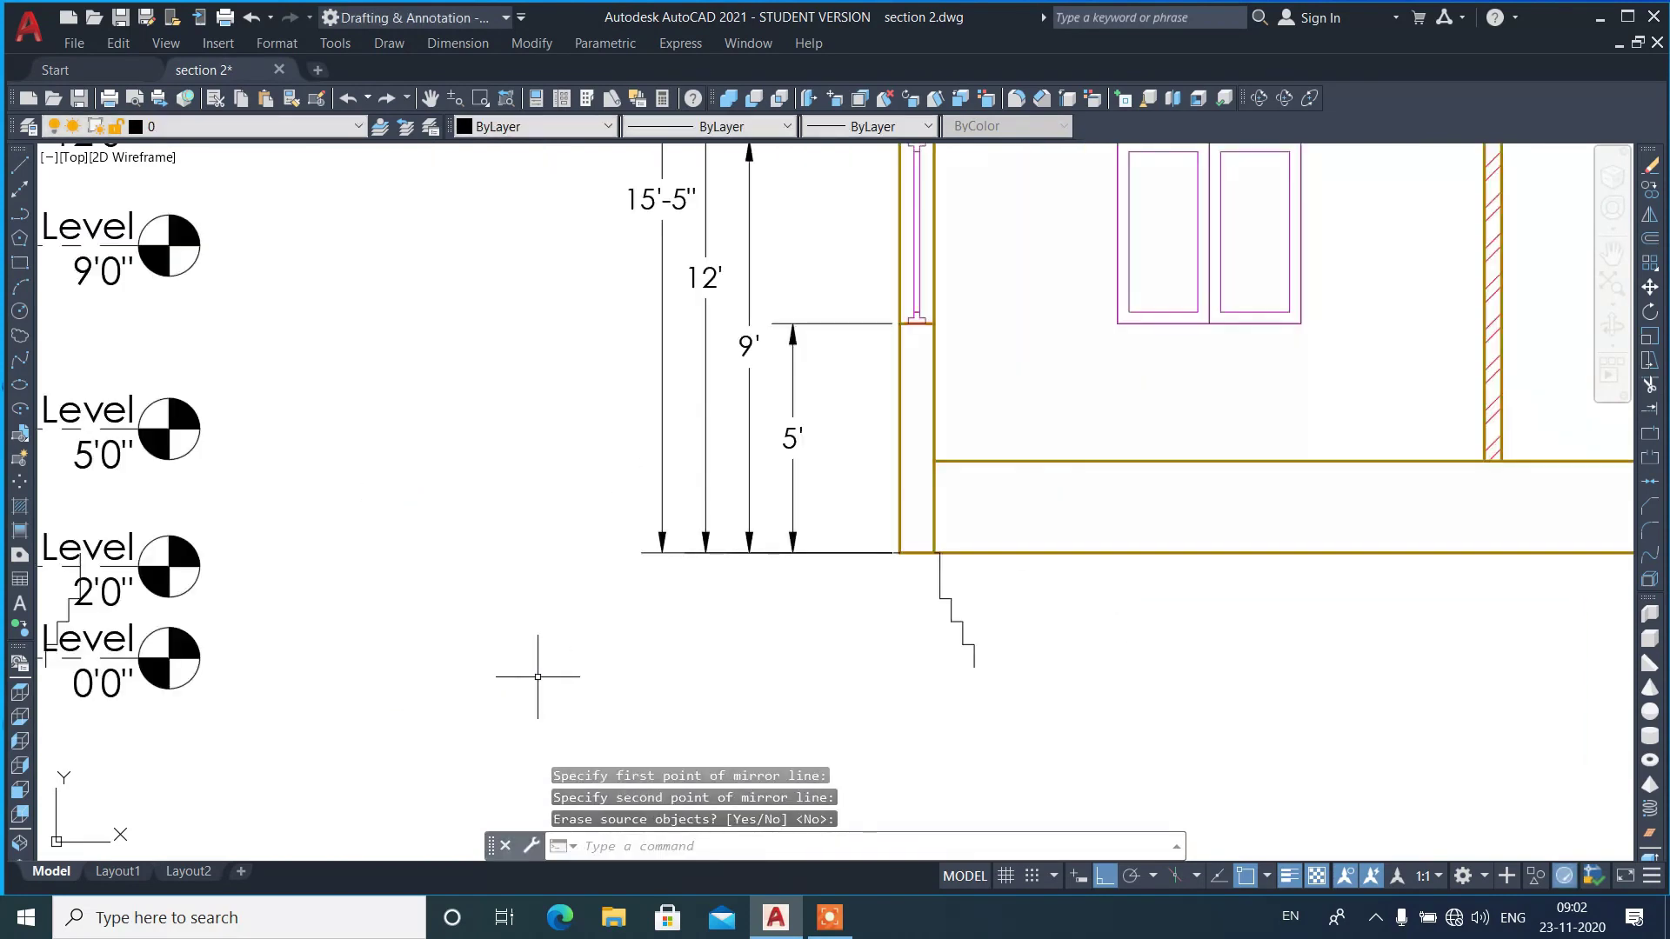
pyautogui.scroll(-2, 544, 670)
pyautogui.scroll(3, 392, 650)
pyautogui.scroll(3, 392, 651)
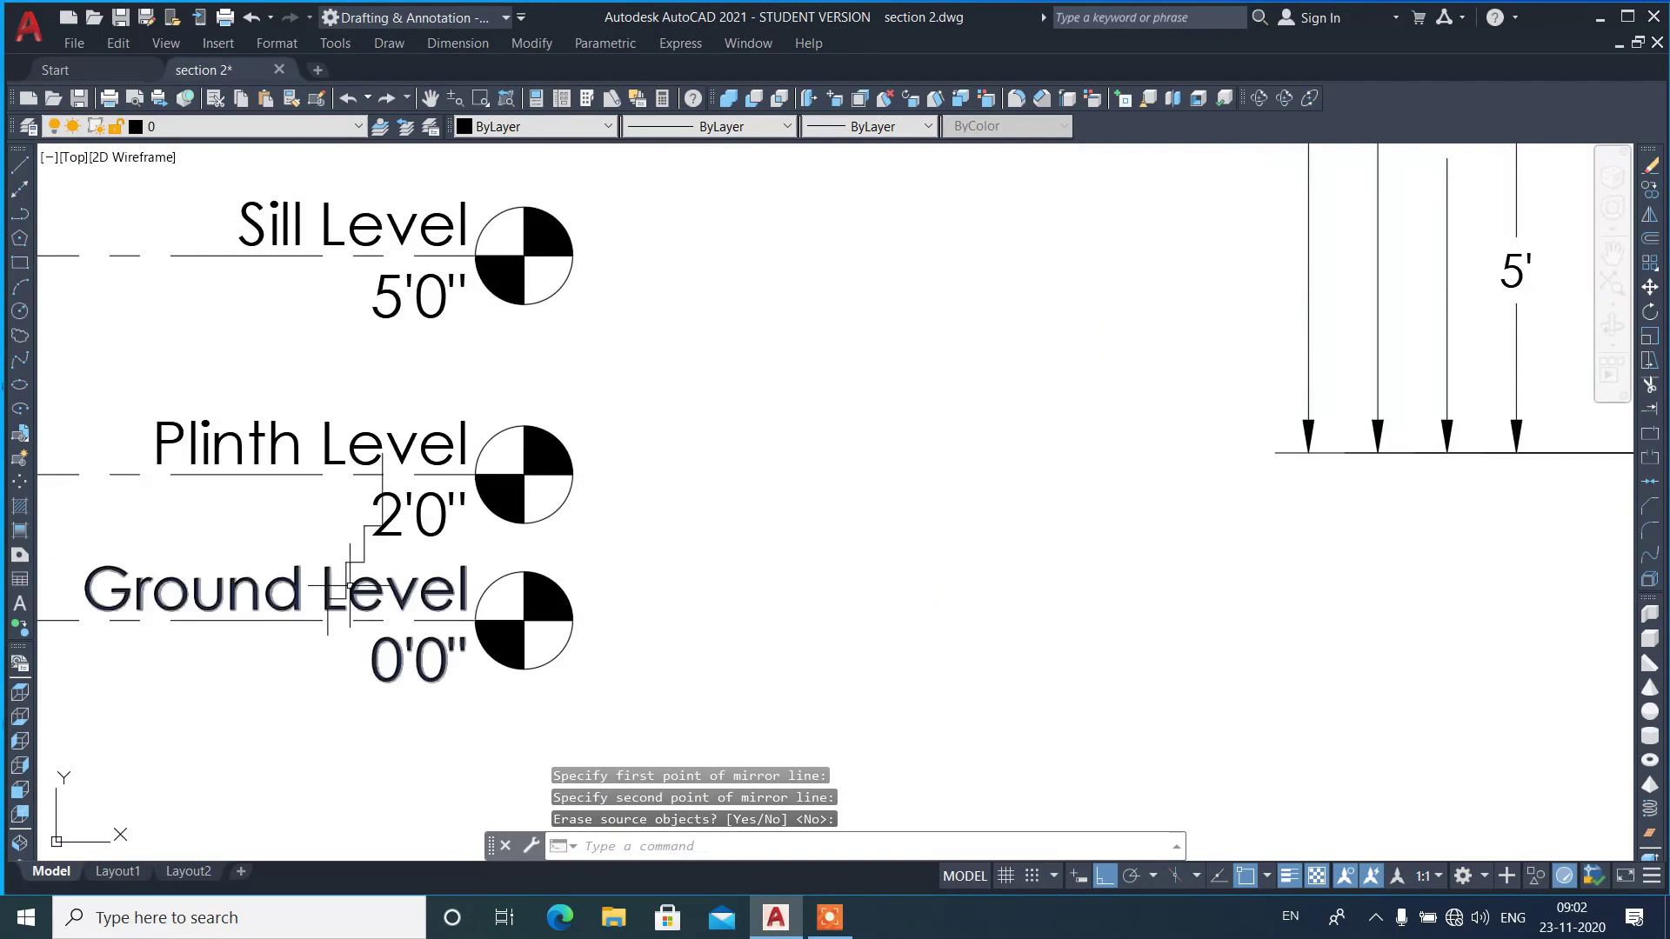
pyautogui.hotkey('ctrl', 'z')
# - Reselect the stepped outline and mirror it again, keeping the original
pyautogui.click(1212, 714)
pyautogui.click(1056, 530)
pyautogui.write('mi')
pyautogui.press('Return')
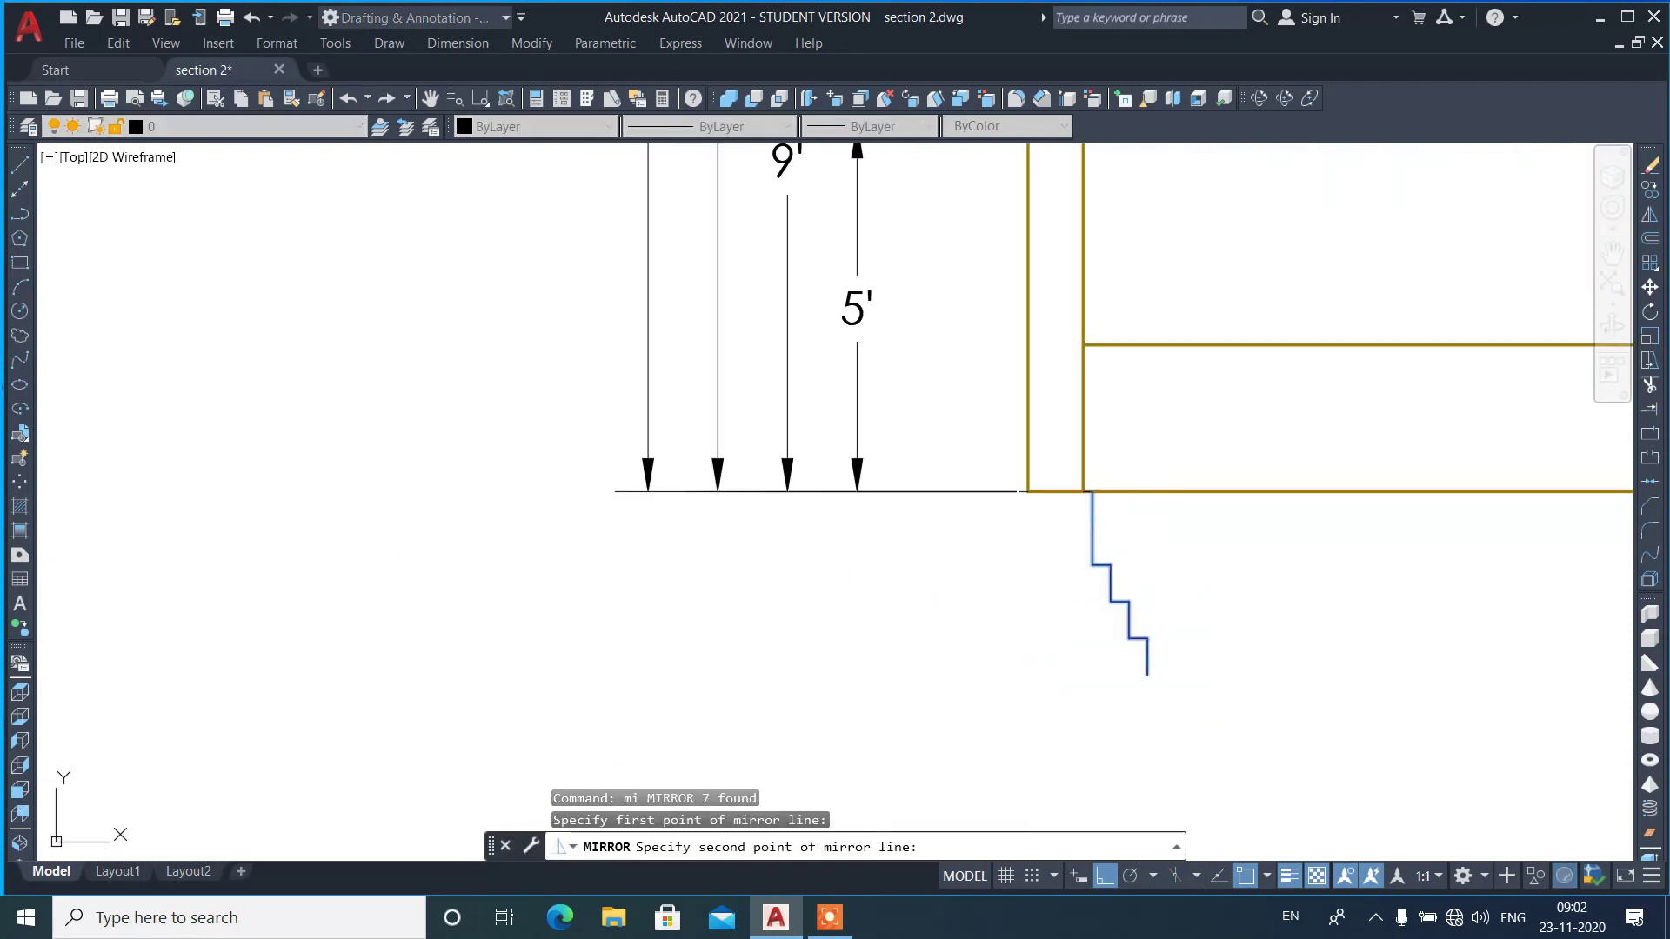
pyautogui.click(951, 627)
pyautogui.press('Return')
# - Move the mirrored step profile against the wall's left face
pyautogui.click(757, 475)
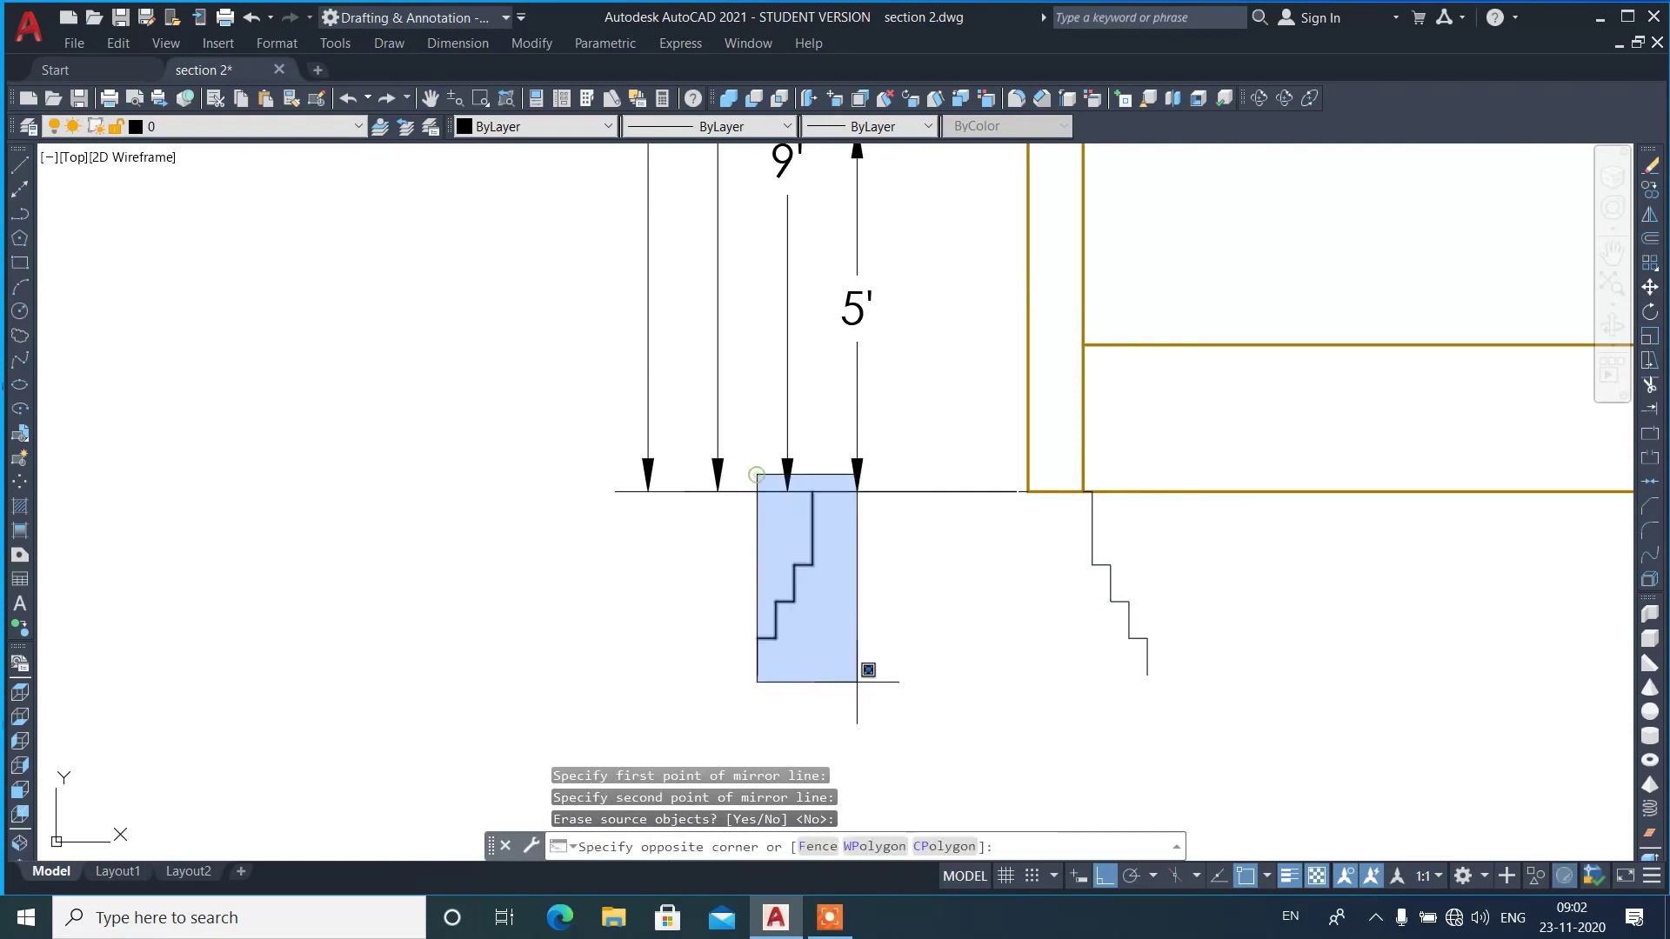
pyautogui.click(870, 683)
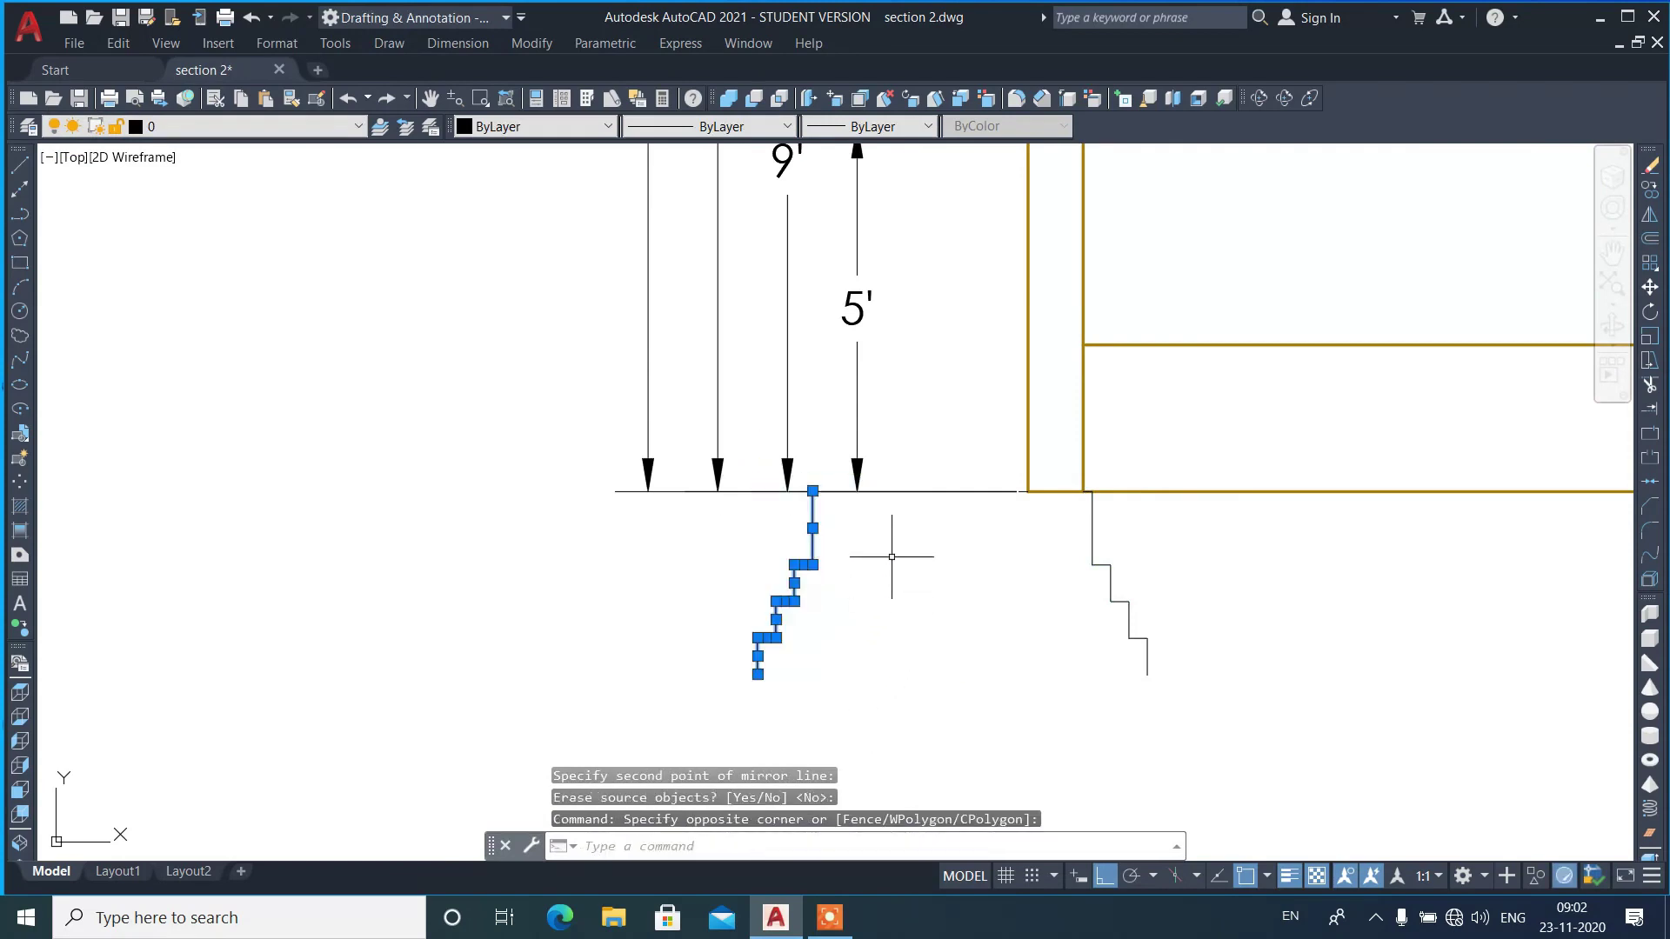
pyautogui.write('m')
pyautogui.press('Return')
pyautogui.click(813, 491)
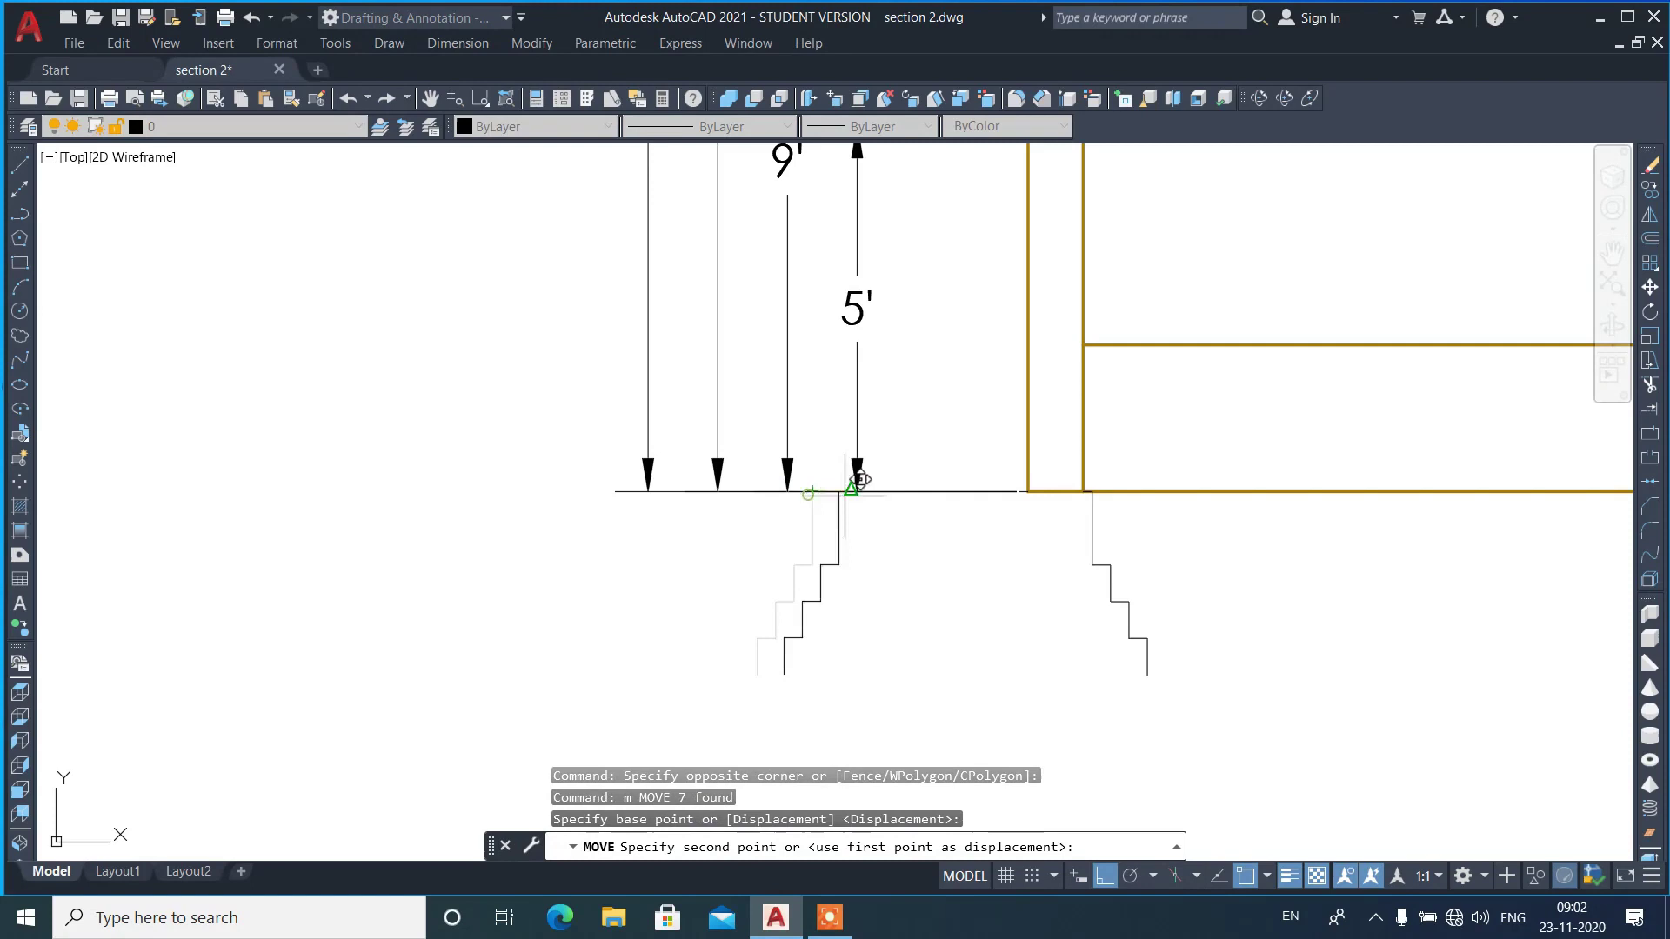
pyautogui.click(1014, 493)
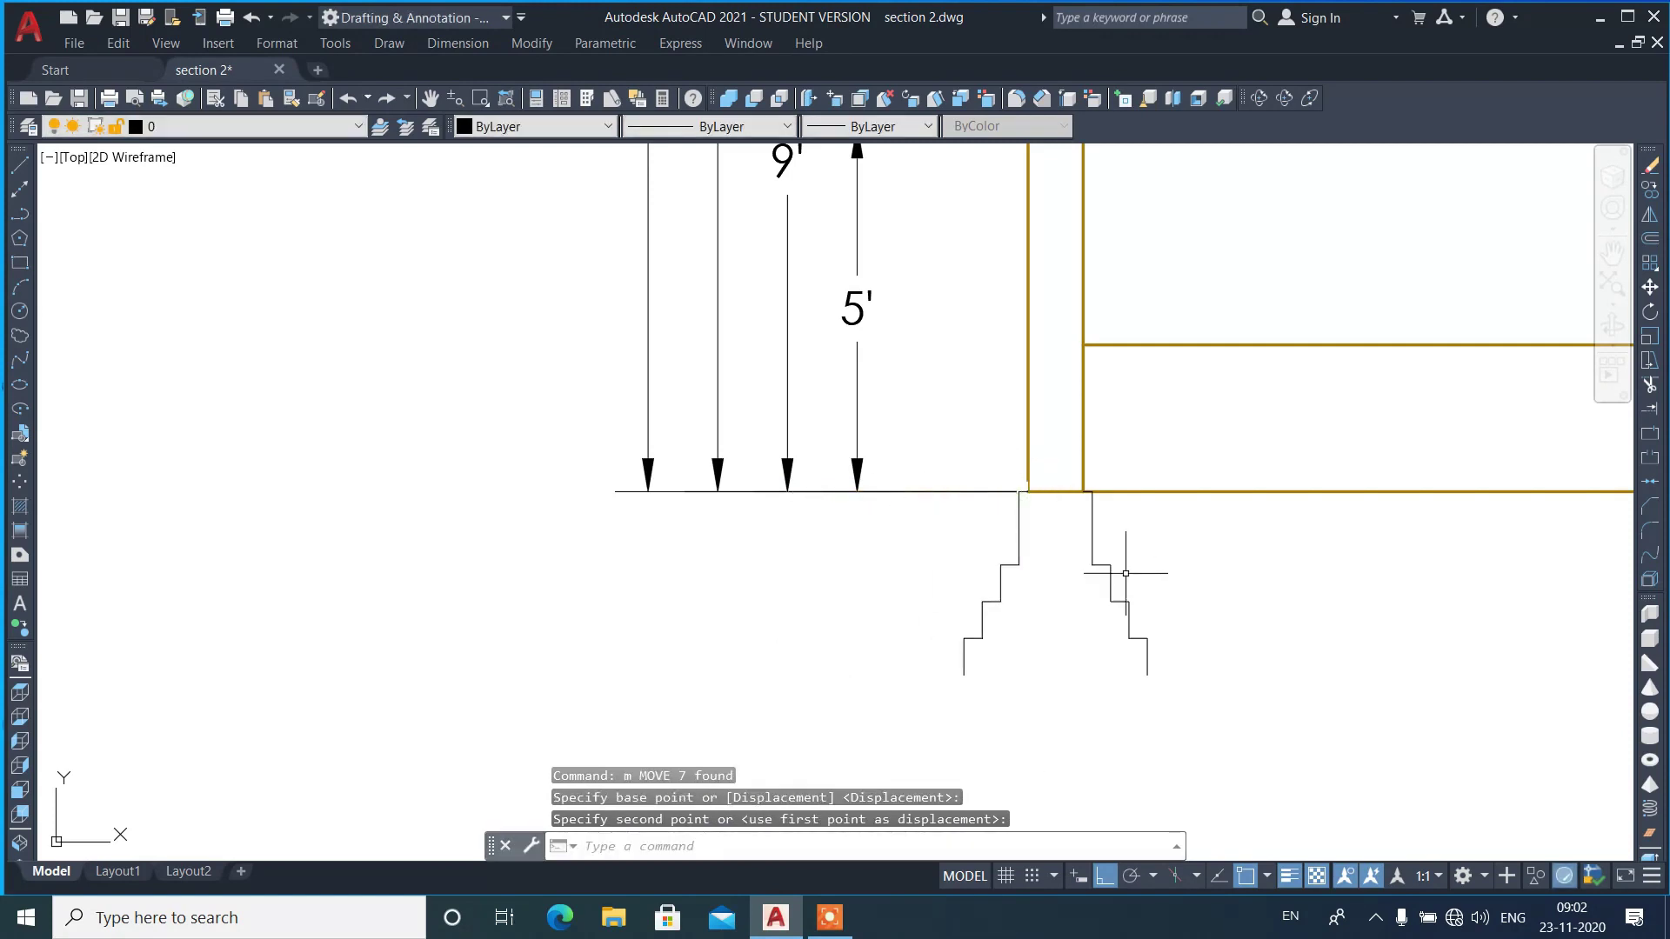
pyautogui.scroll(1, 1113, 581)
pyautogui.scroll(1, 1088, 566)
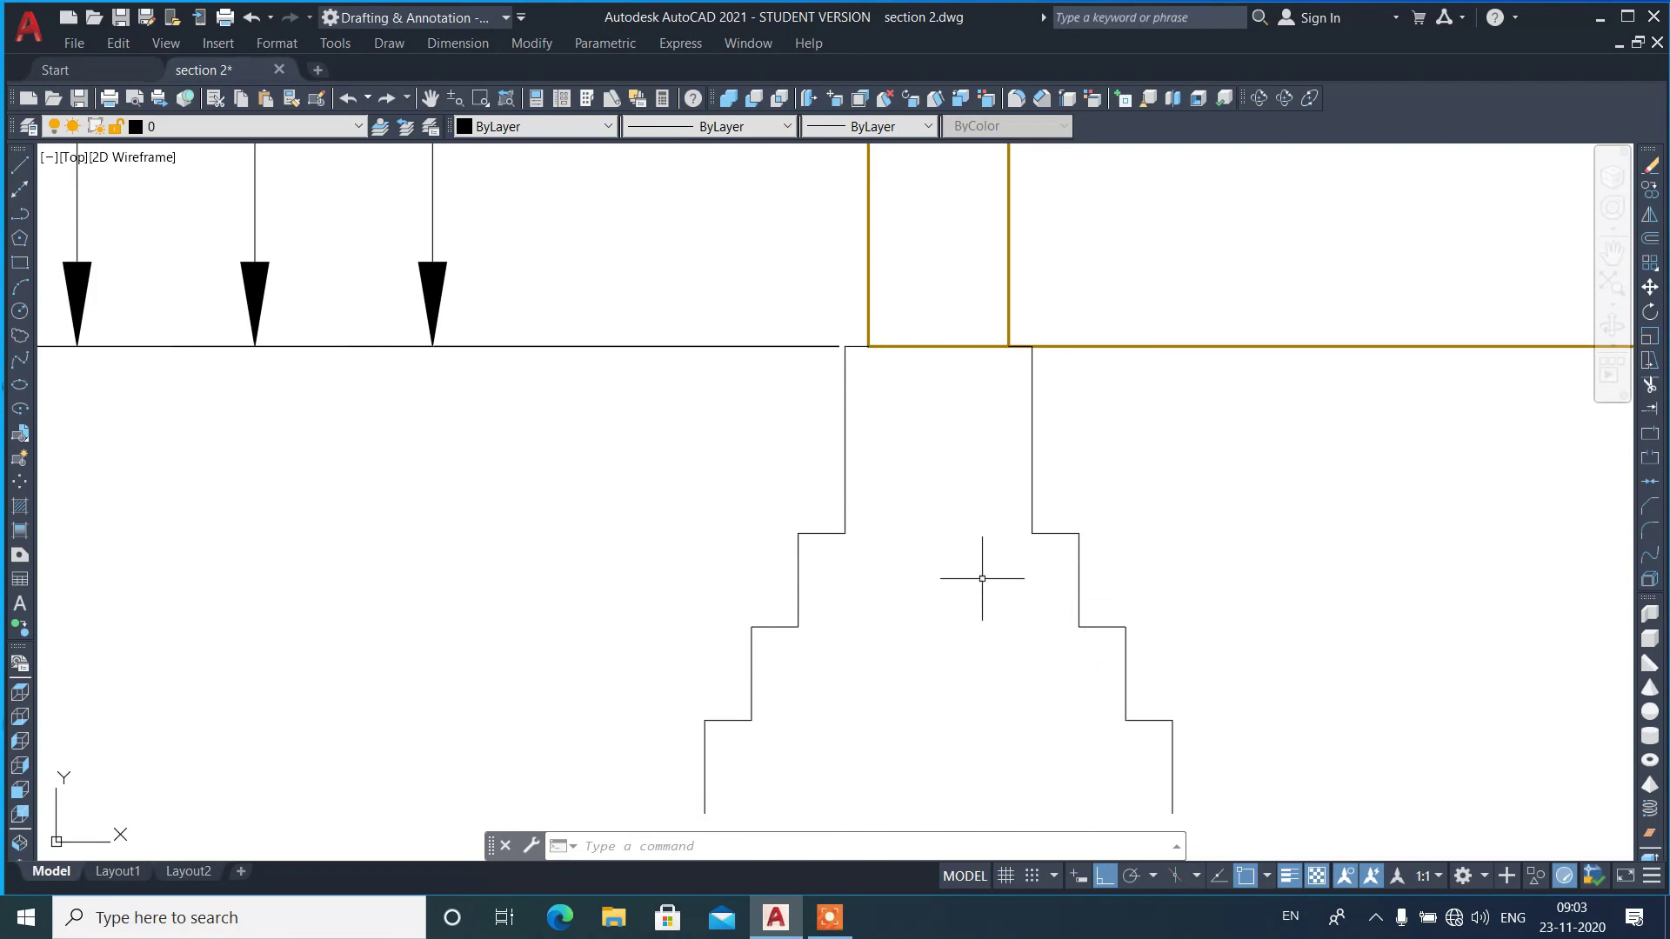
# - Draw the base's right side from the right step: 3 outward, 9" down
pyautogui.scroll(-2, 1019, 567)
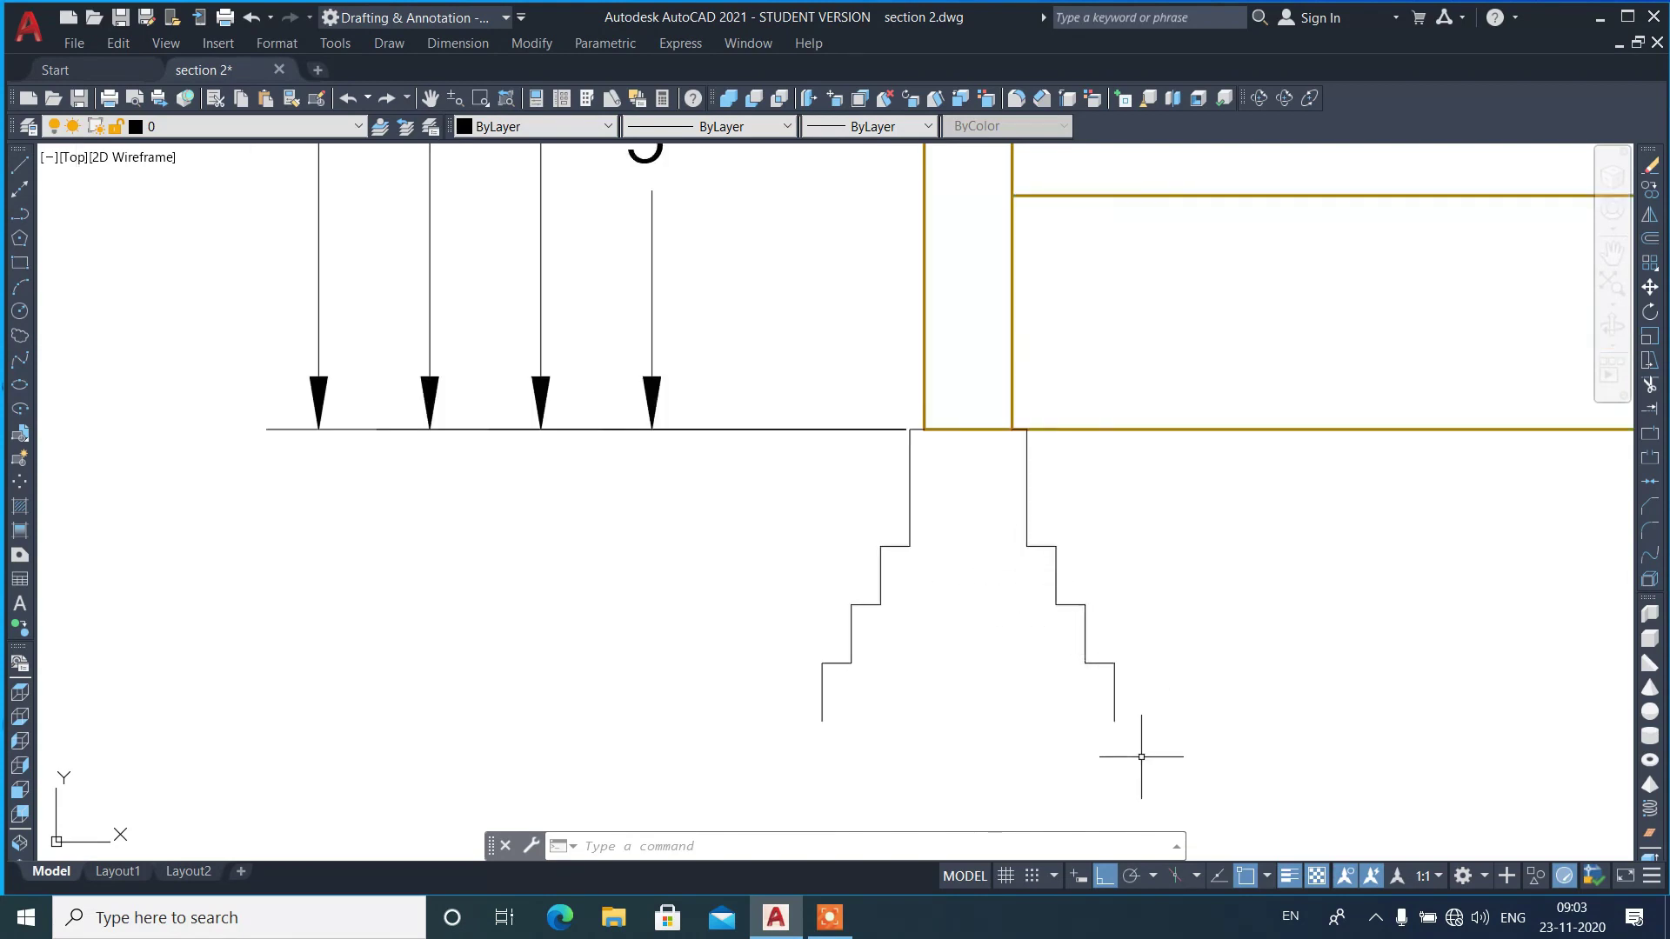
pyautogui.write('l')
pyautogui.press('Return')
pyautogui.click(1114, 720)
pyautogui.write('3')
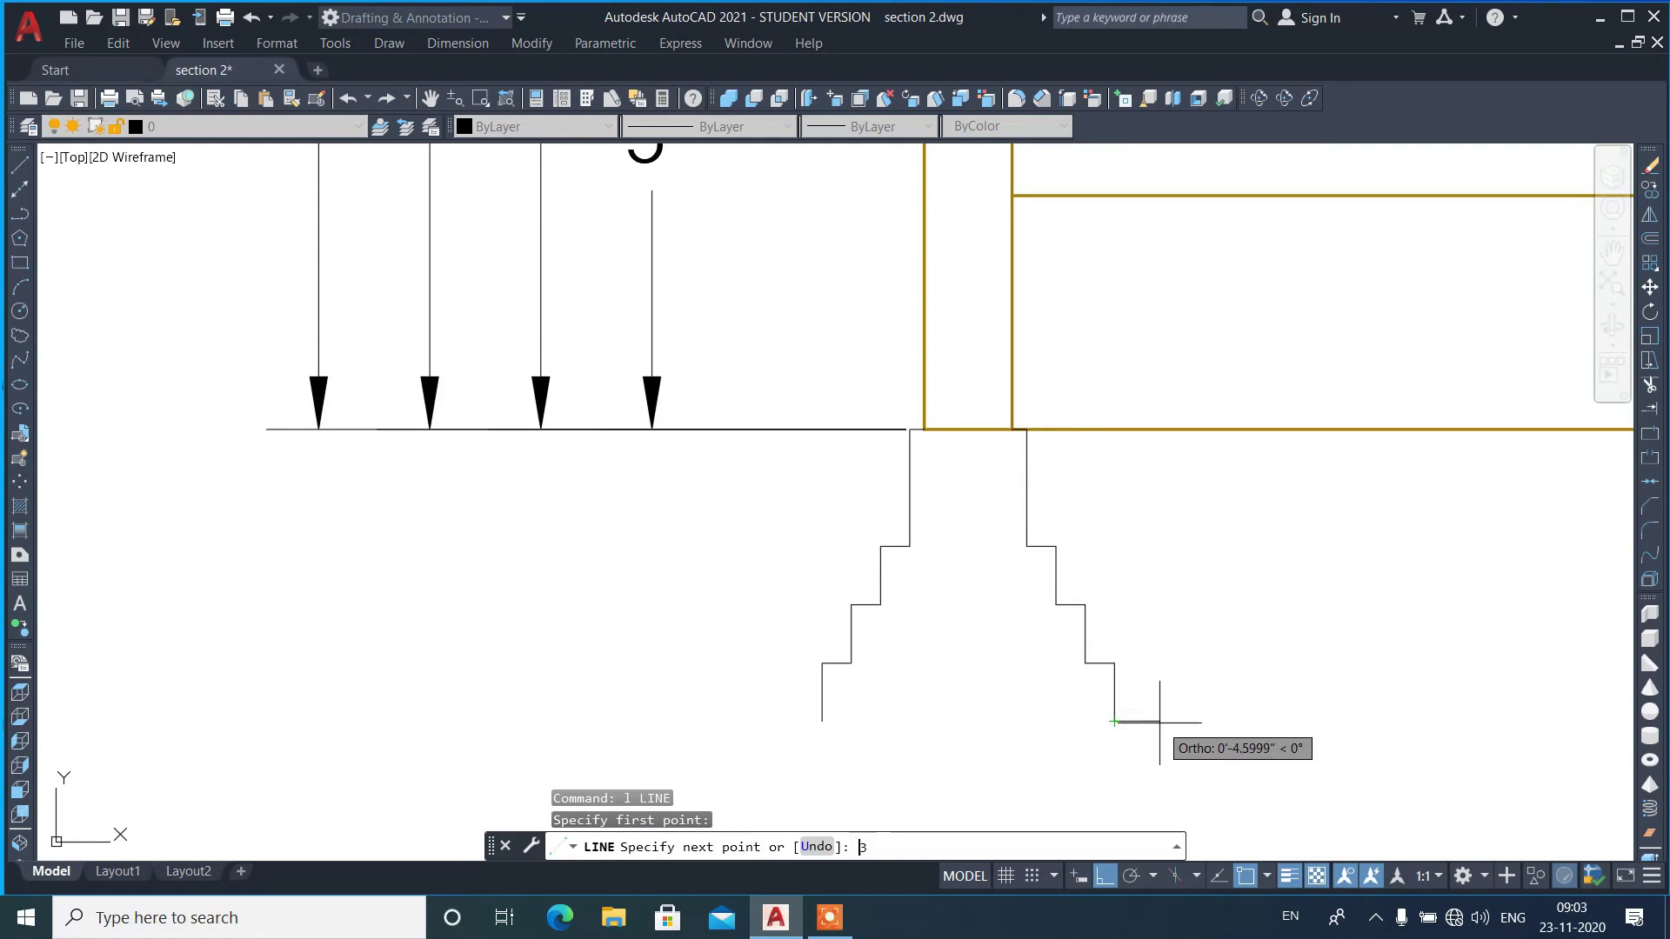
pyautogui.press('Return')
pyautogui.write('9')
pyautogui.press('Return')
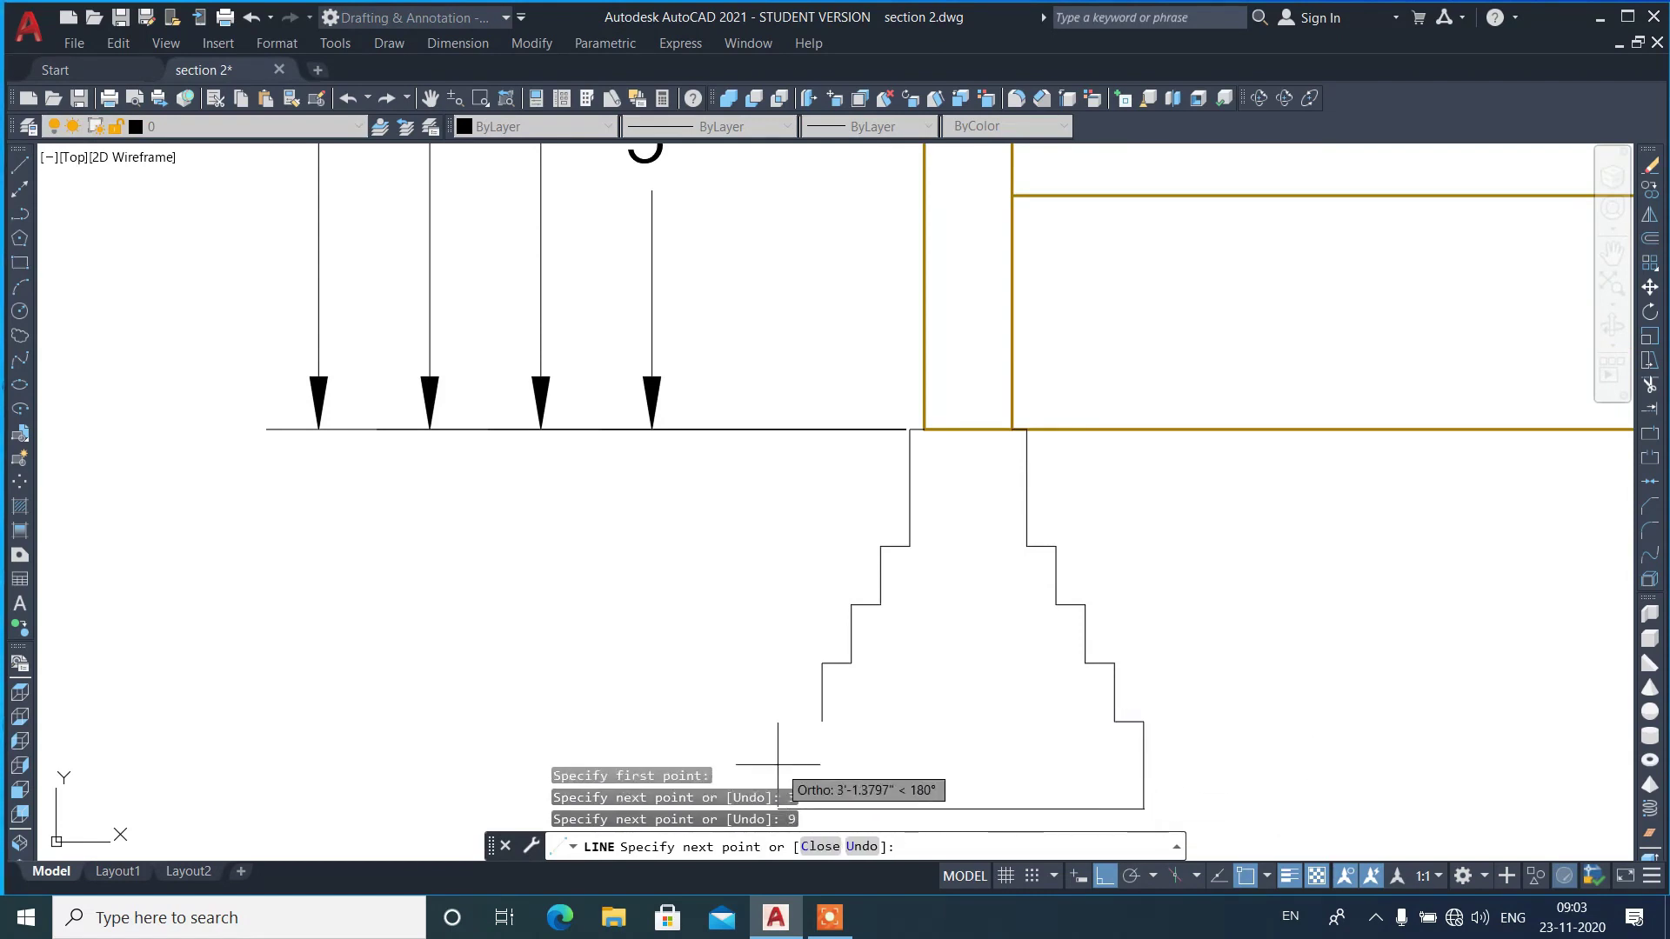
pyautogui.press('Return')
# - Draw the base's left side (3 out, 9" down), bottom edge and top line
pyautogui.write('l')
pyautogui.press('Return')
pyautogui.click(822, 721)
pyautogui.write('3')
pyautogui.press('Return')
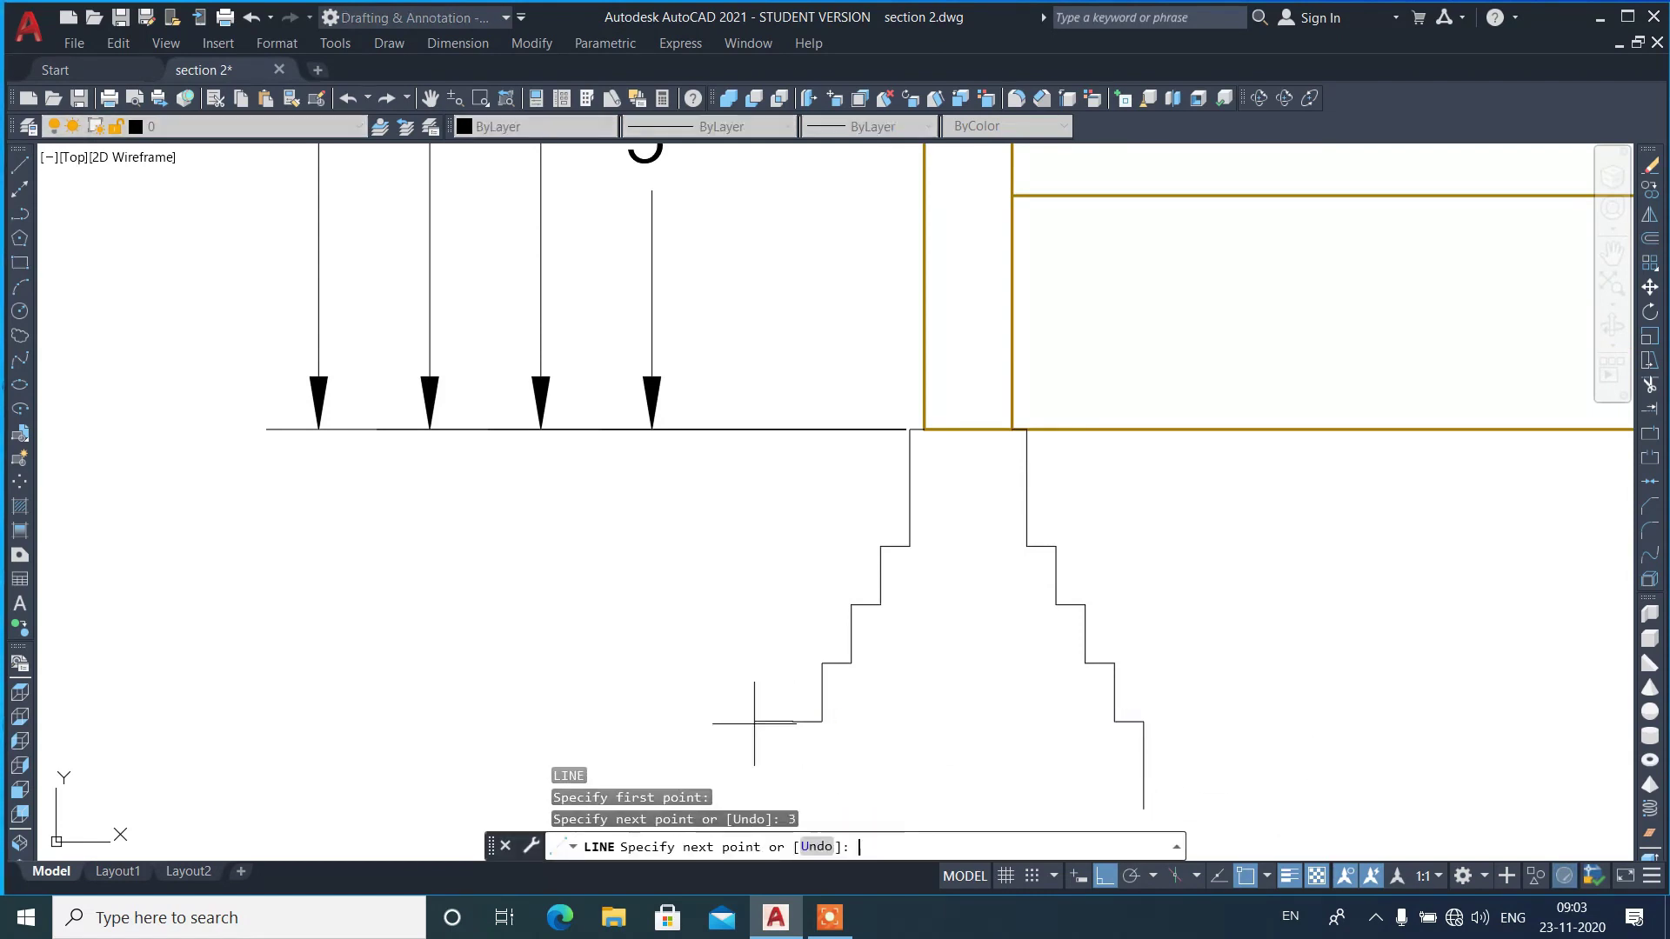
pyautogui.press('Return')
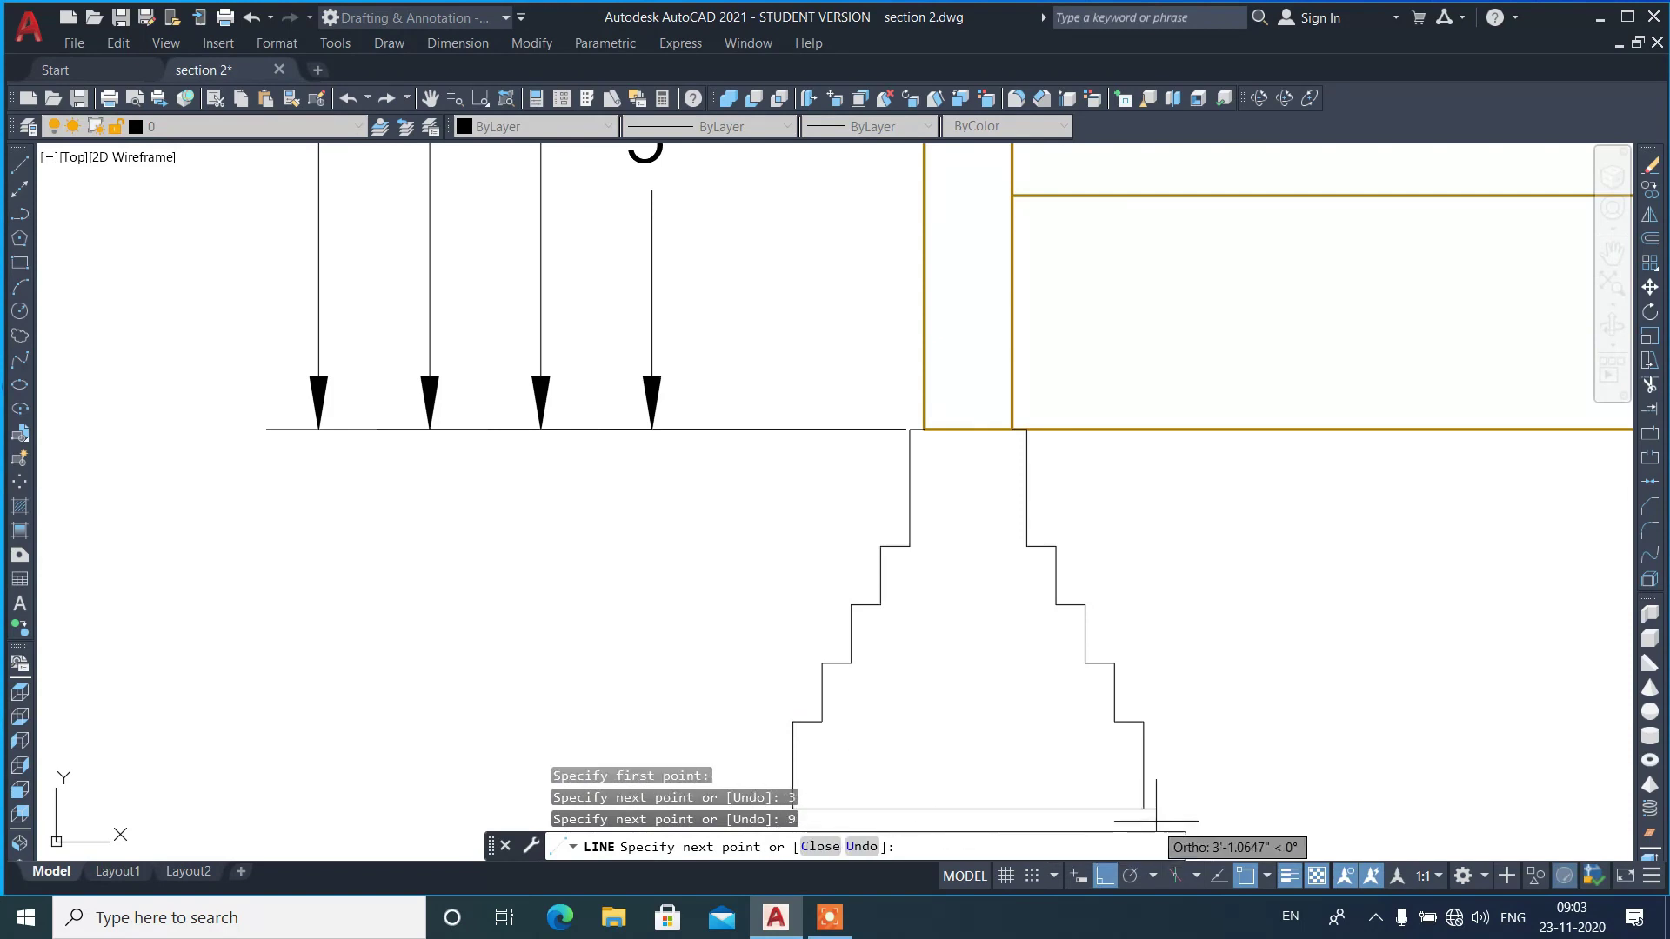
pyautogui.click(1086, 808)
pyautogui.press('Return')
pyautogui.press('Return')
pyautogui.click(822, 720)
pyautogui.click(1114, 721)
pyautogui.press('Return')
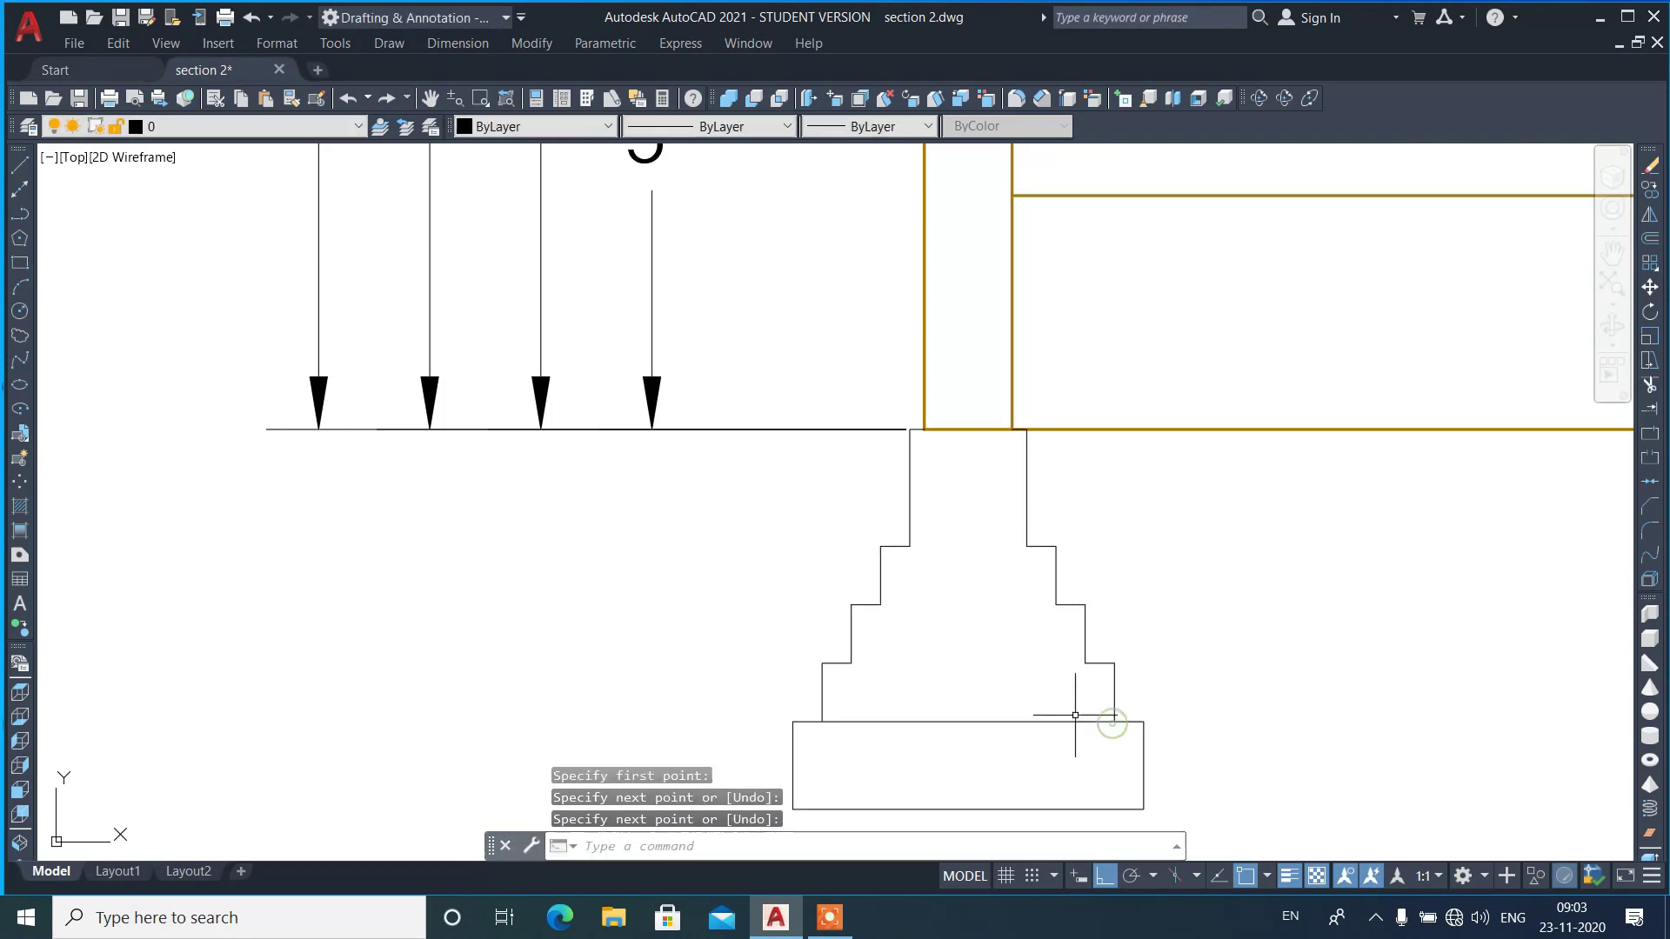
# - Pull the golden floor line back to the wall's inner face and pick it as a Match Properties source
pyautogui.click(973, 429)
pyautogui.click(925, 428)
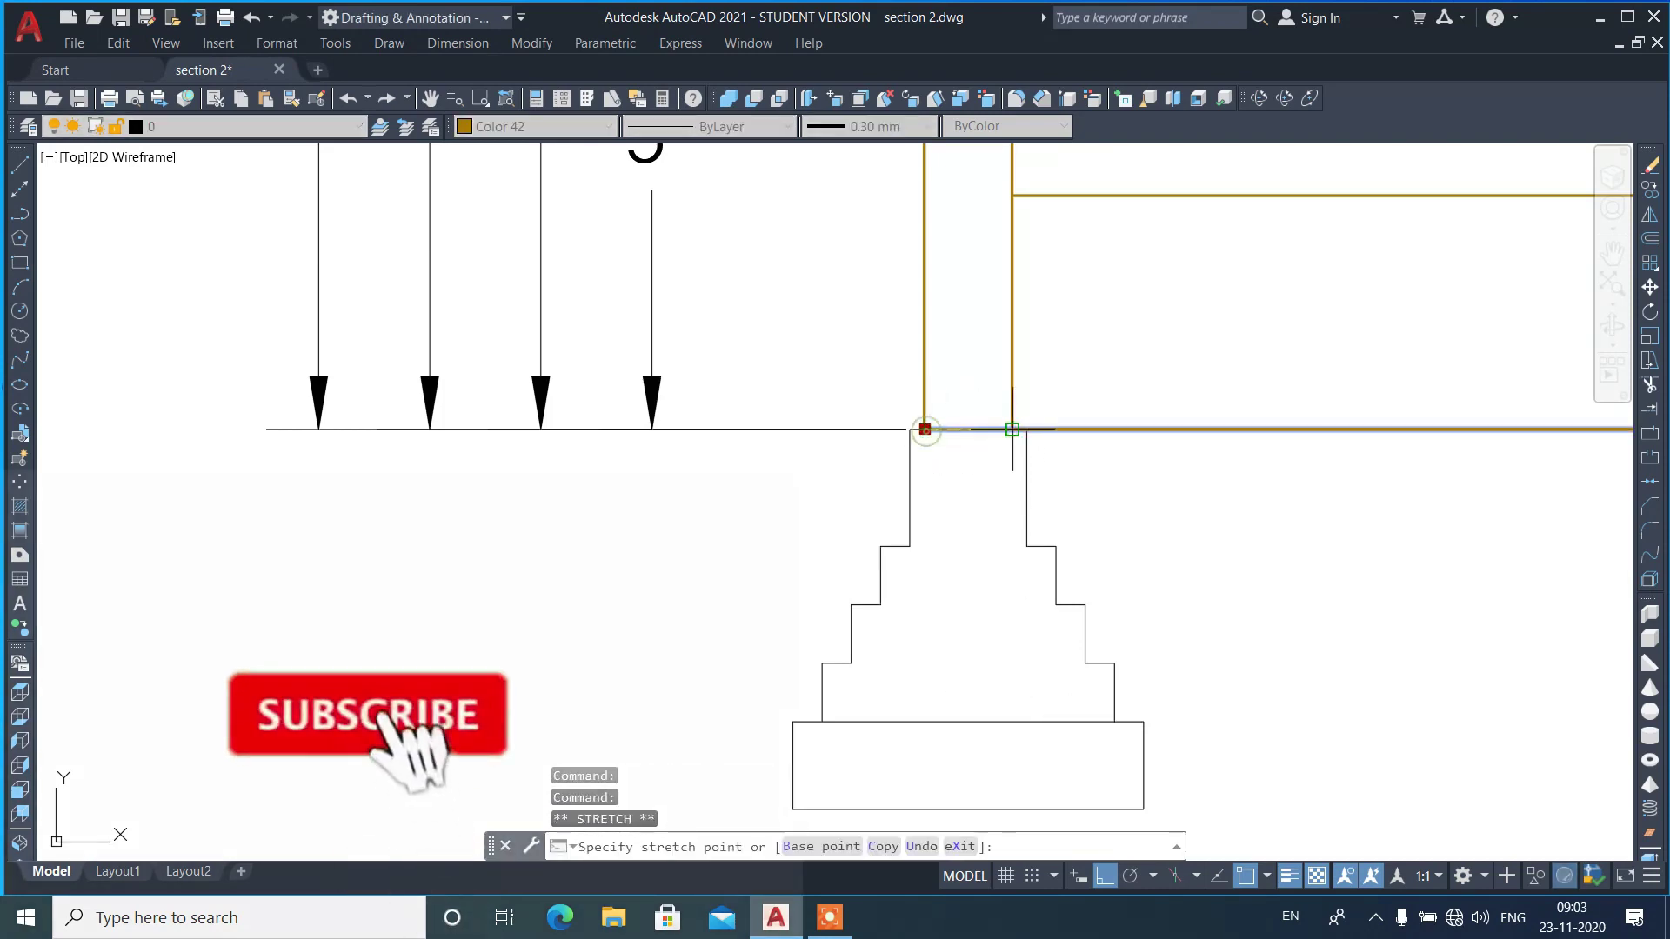
pyautogui.click(1076, 459)
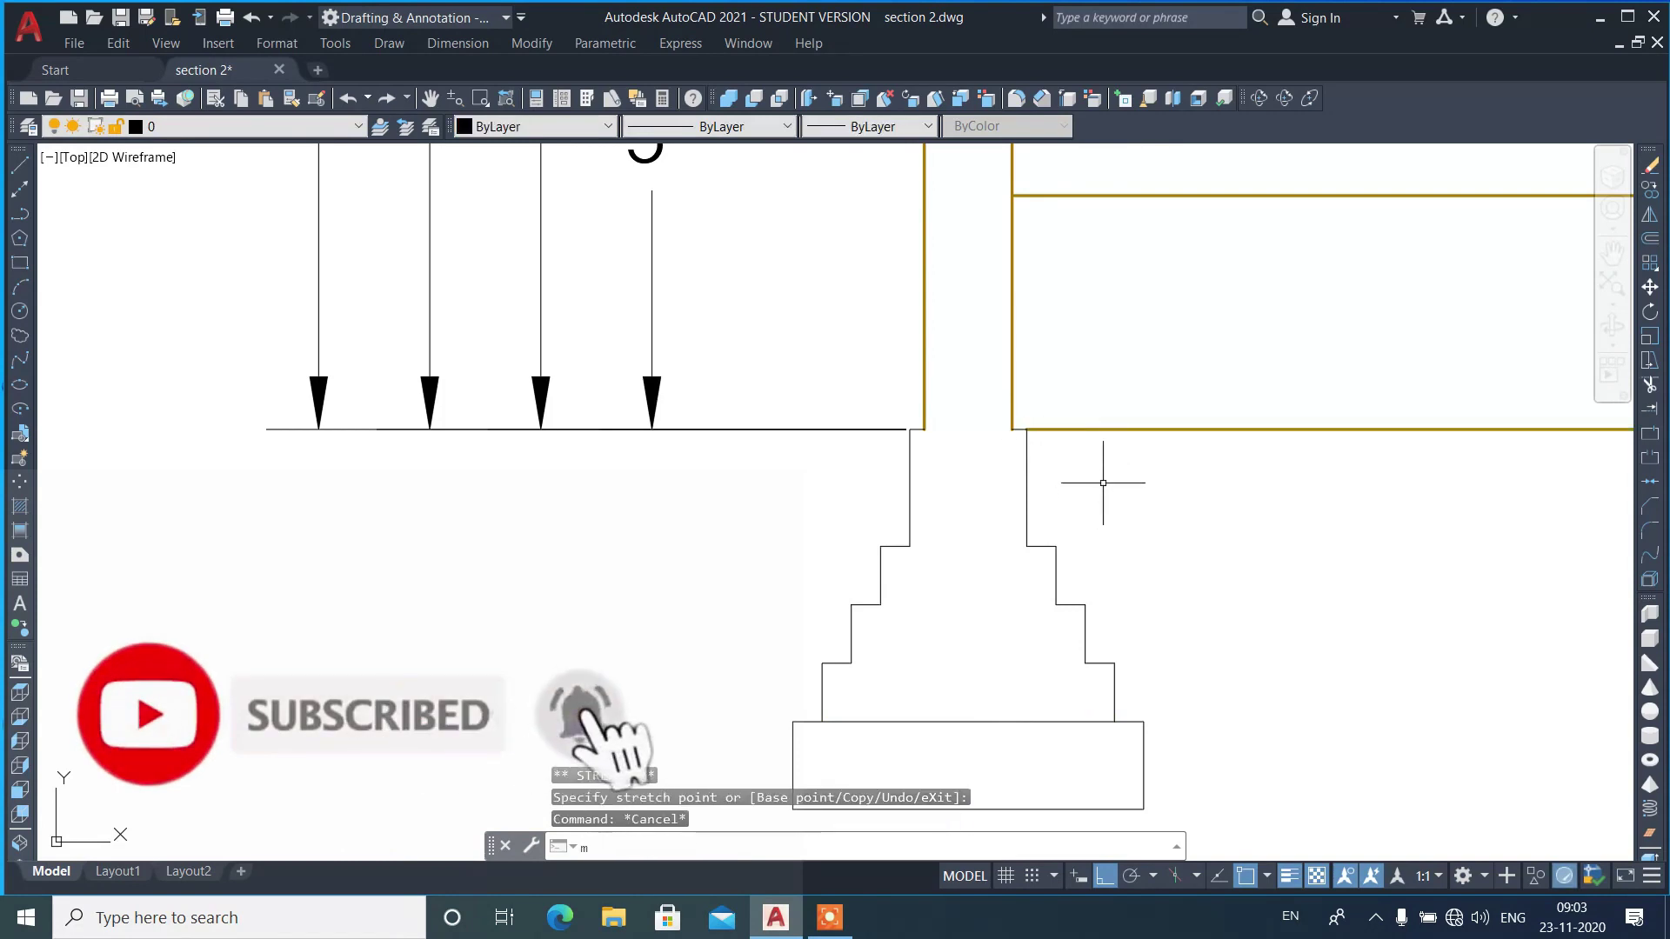
pyautogui.write('ma')
pyautogui.press('Return')
pyautogui.click(1036, 429)
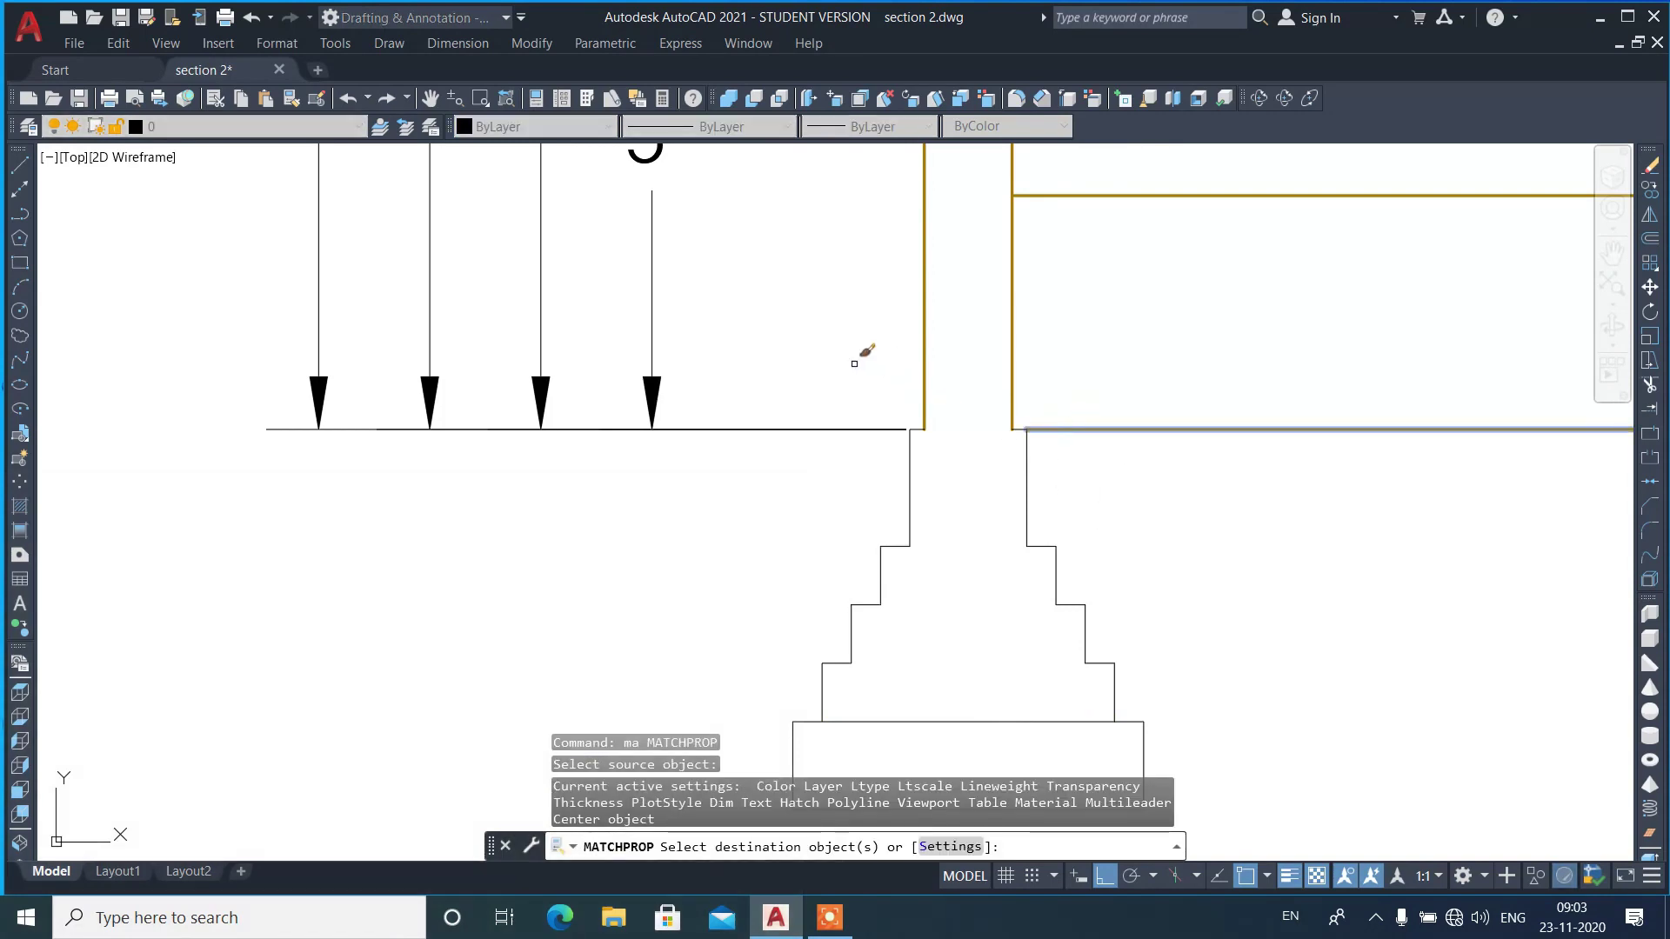
# - Window-select the footing lines to give them the golden wall linework
pyautogui.scroll(-2, 816, 357)
pyautogui.click(772, 354)
pyautogui.click(1077, 693)
pyautogui.click(783, 615)
pyautogui.press('Return')
pyautogui.scroll(-7, 648, 522)
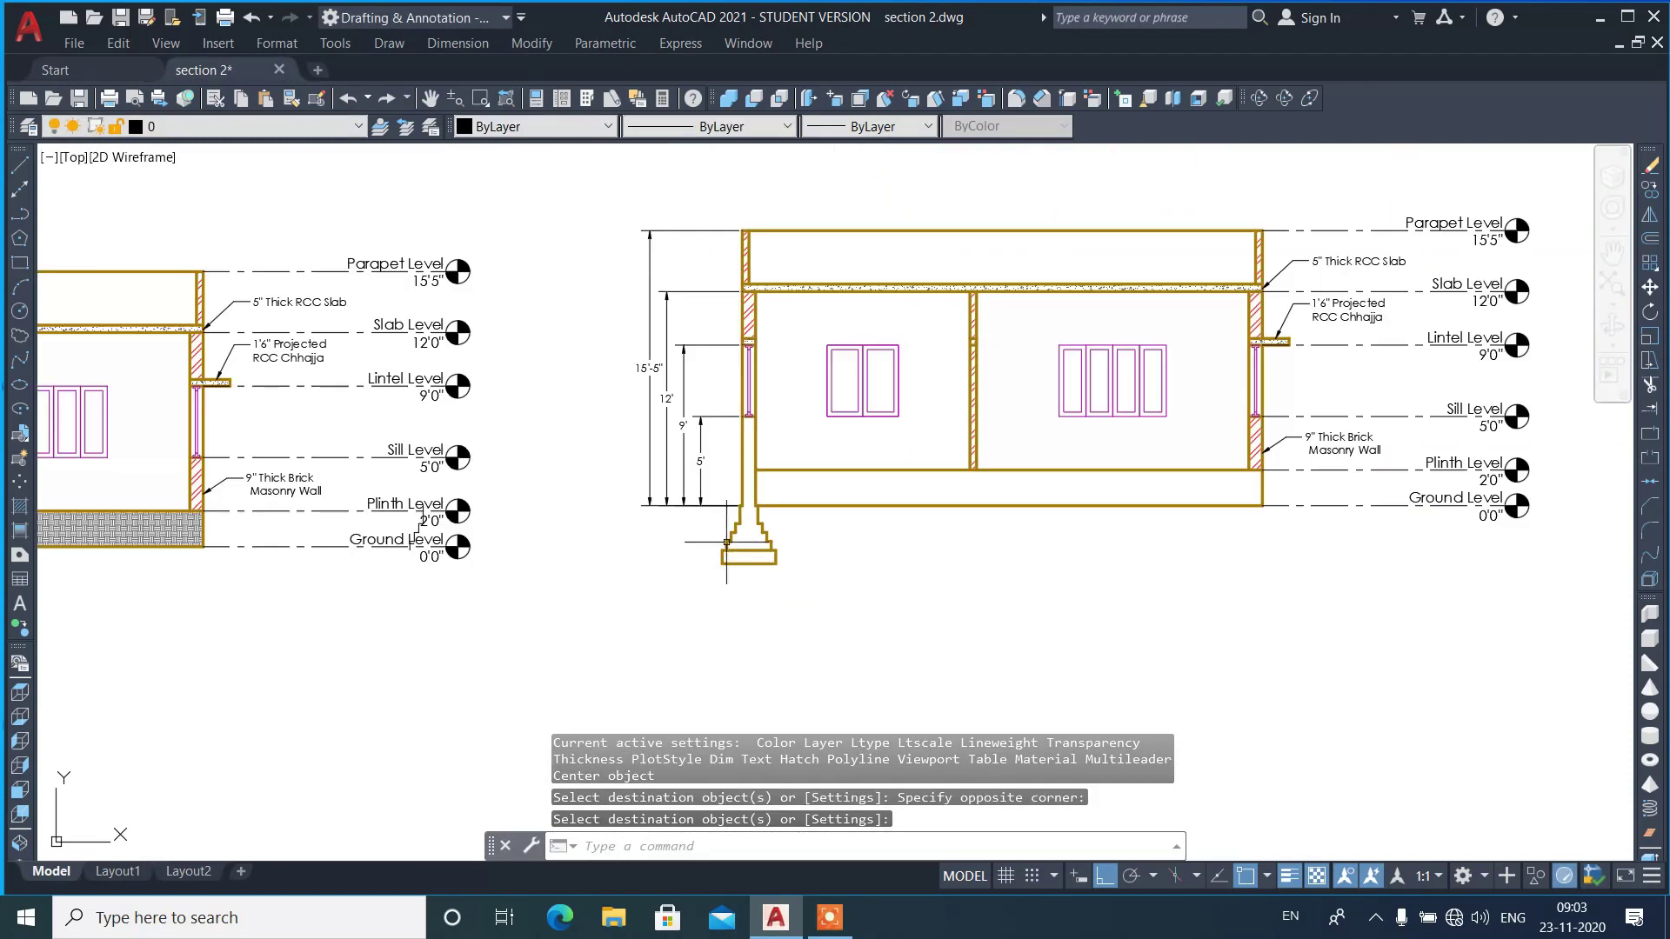
pyautogui.scroll(7, 679, 522)
pyautogui.scroll(-3, 1057, 642)
# - Fill the stepped footing with the wall's red diagonal hatch via Inherit Properties
pyautogui.write('h')
pyautogui.press('Return')
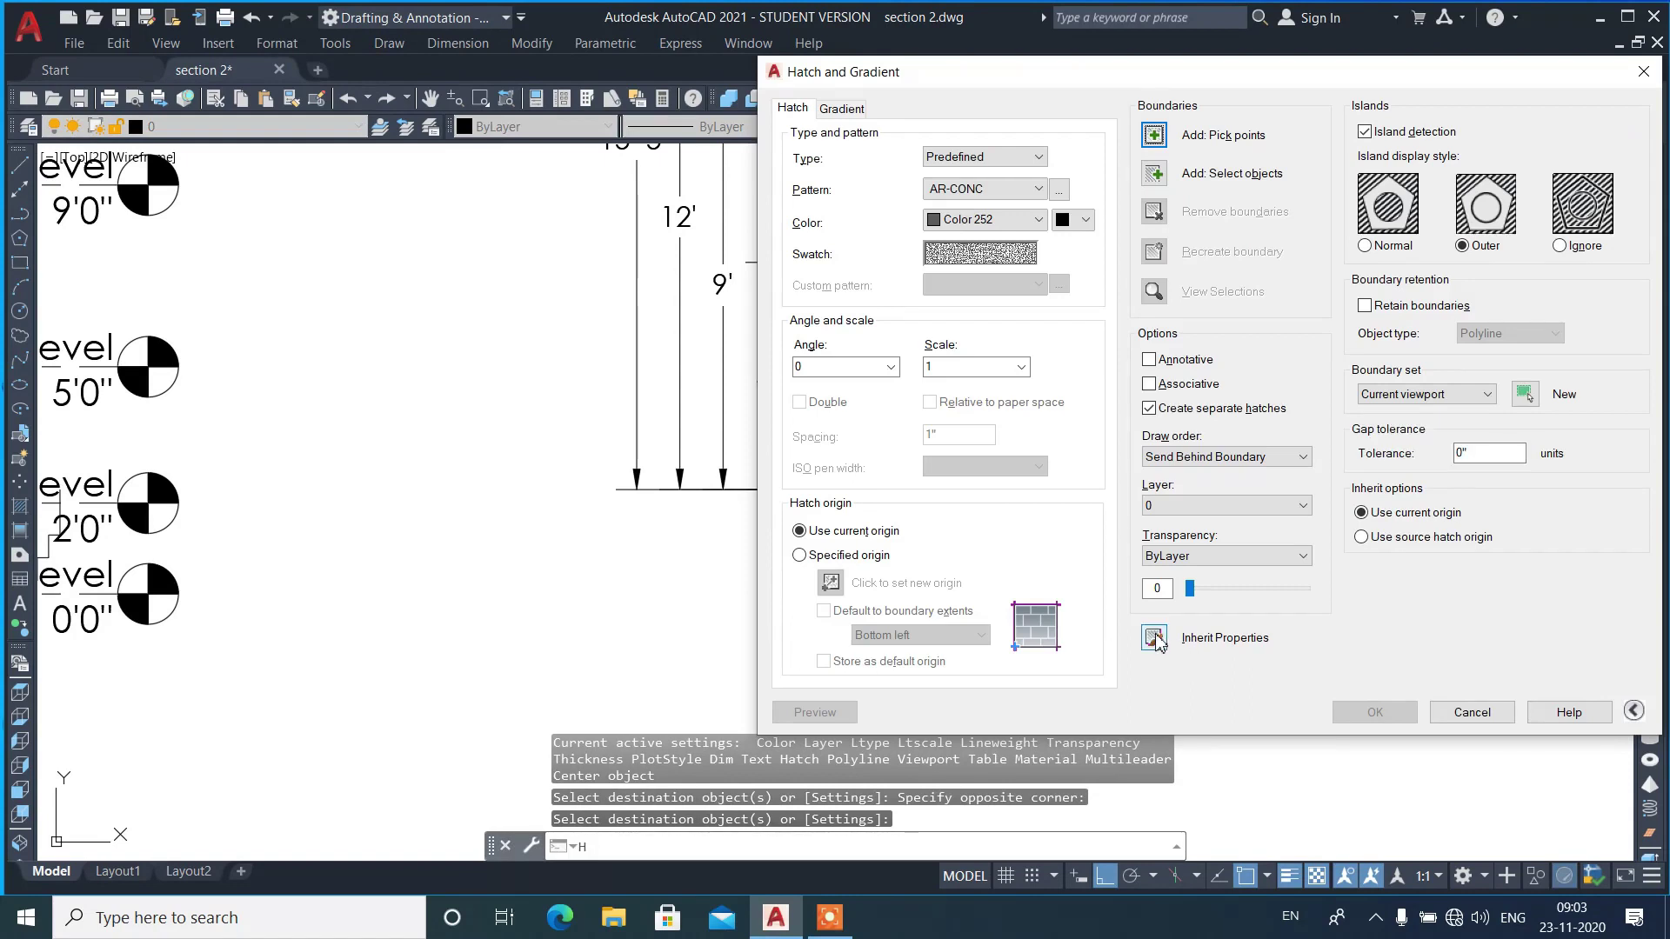
pyautogui.click(1154, 640)
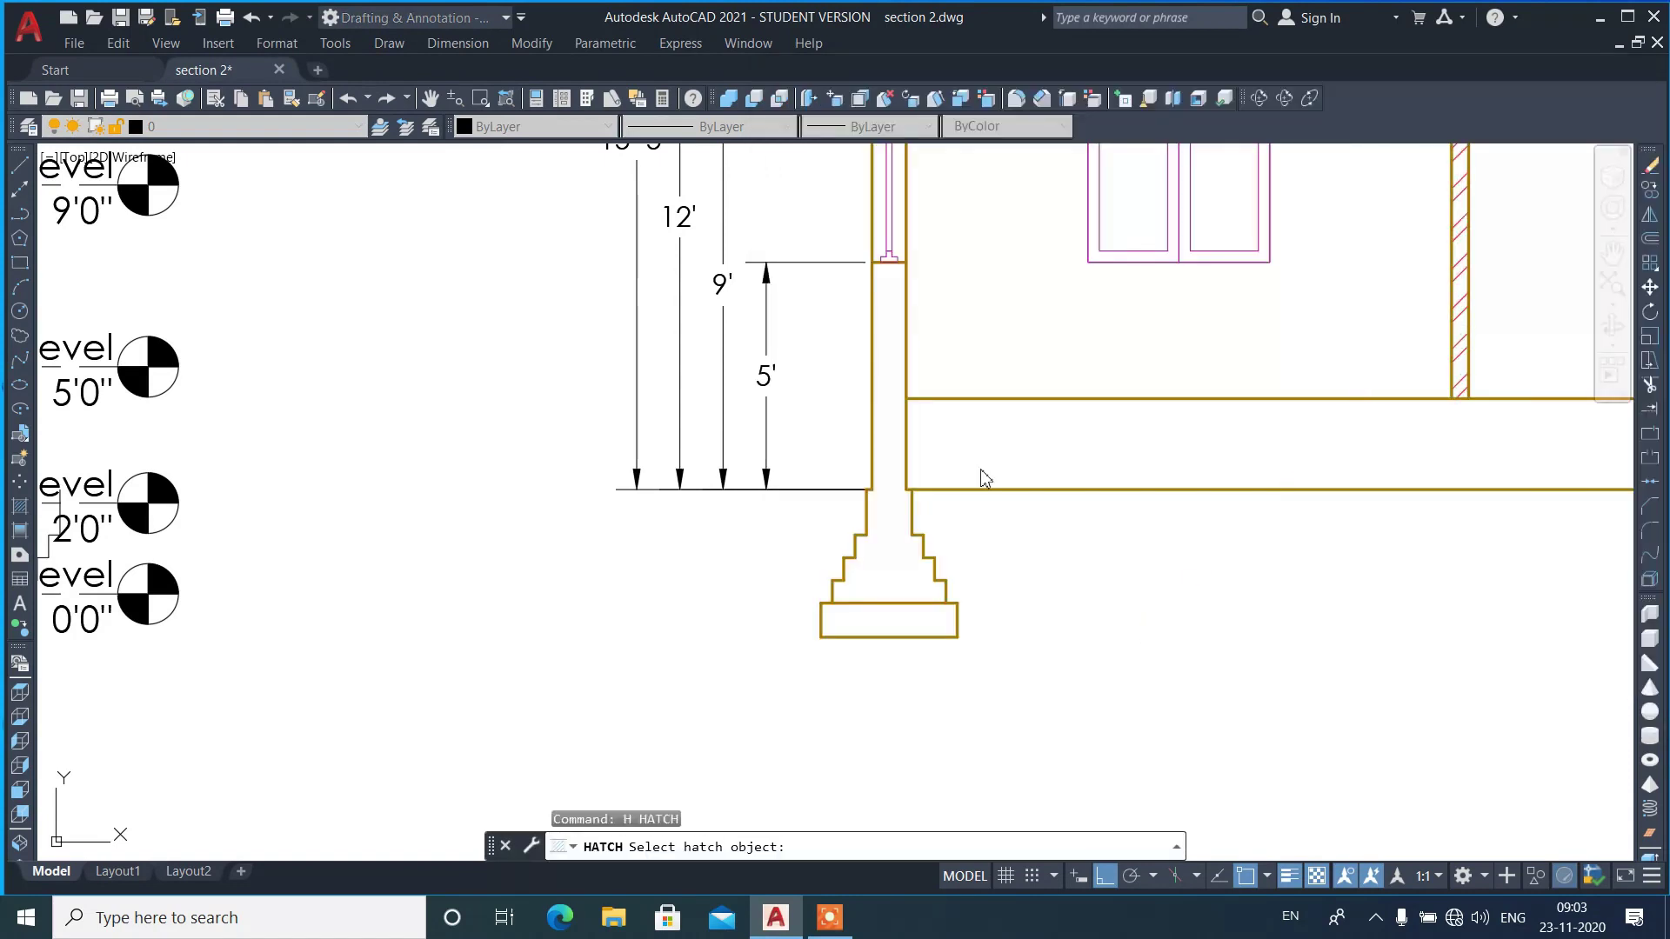
pyautogui.click(890, 511)
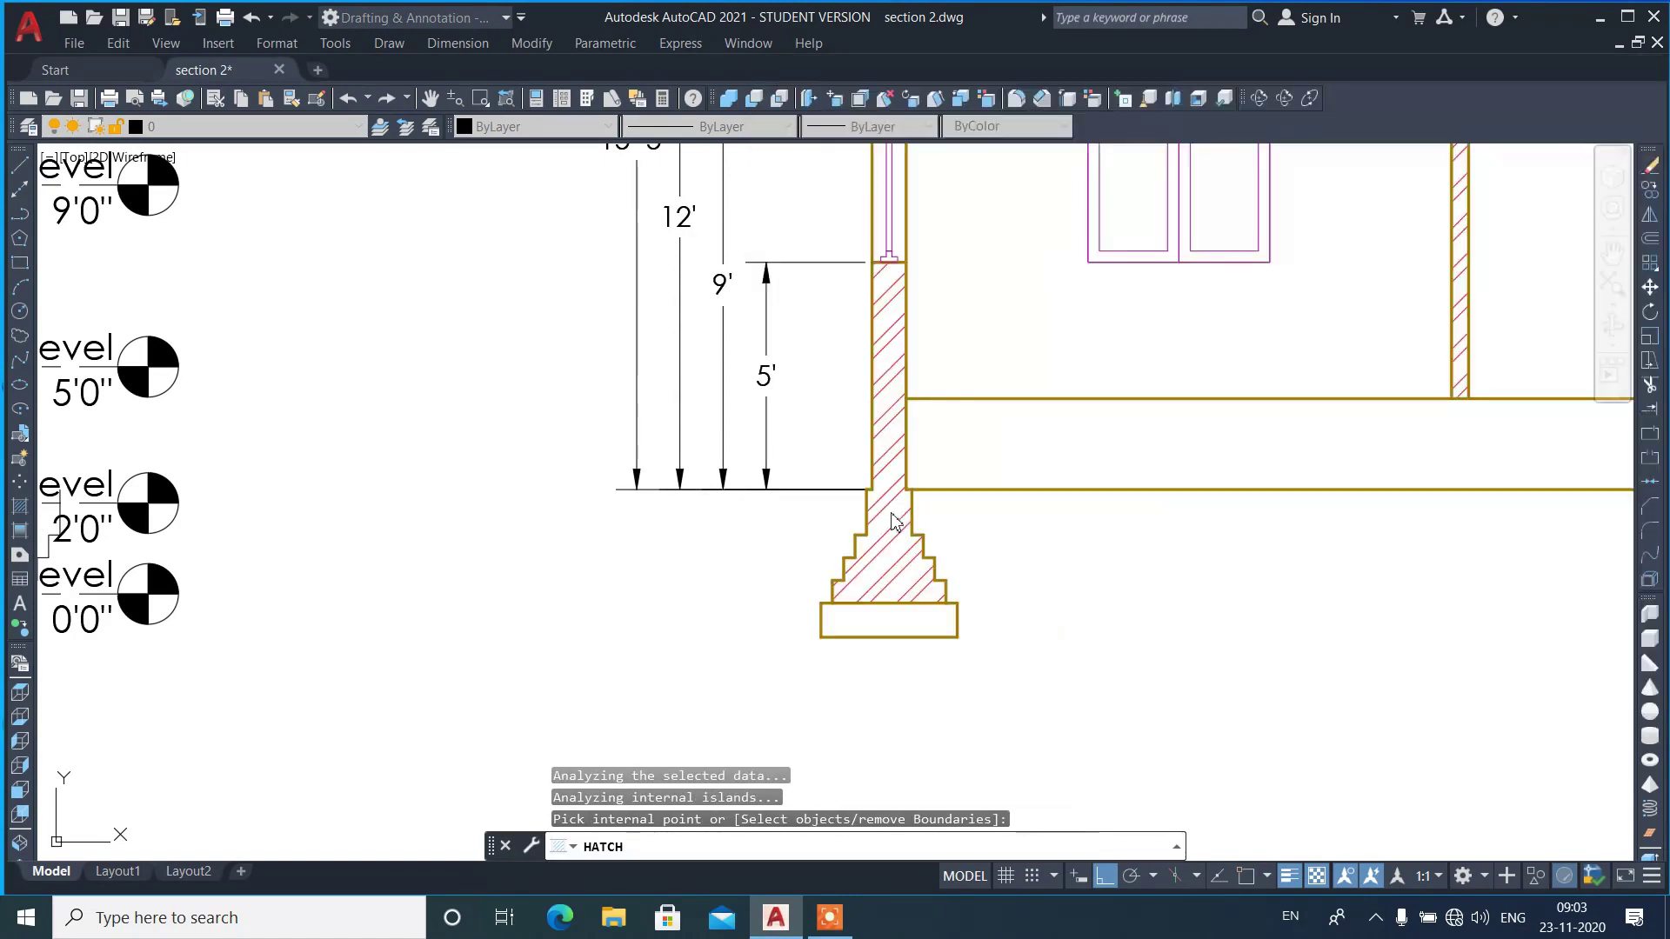
pyautogui.press('Return')
pyautogui.scroll(-2, 1000, 652)
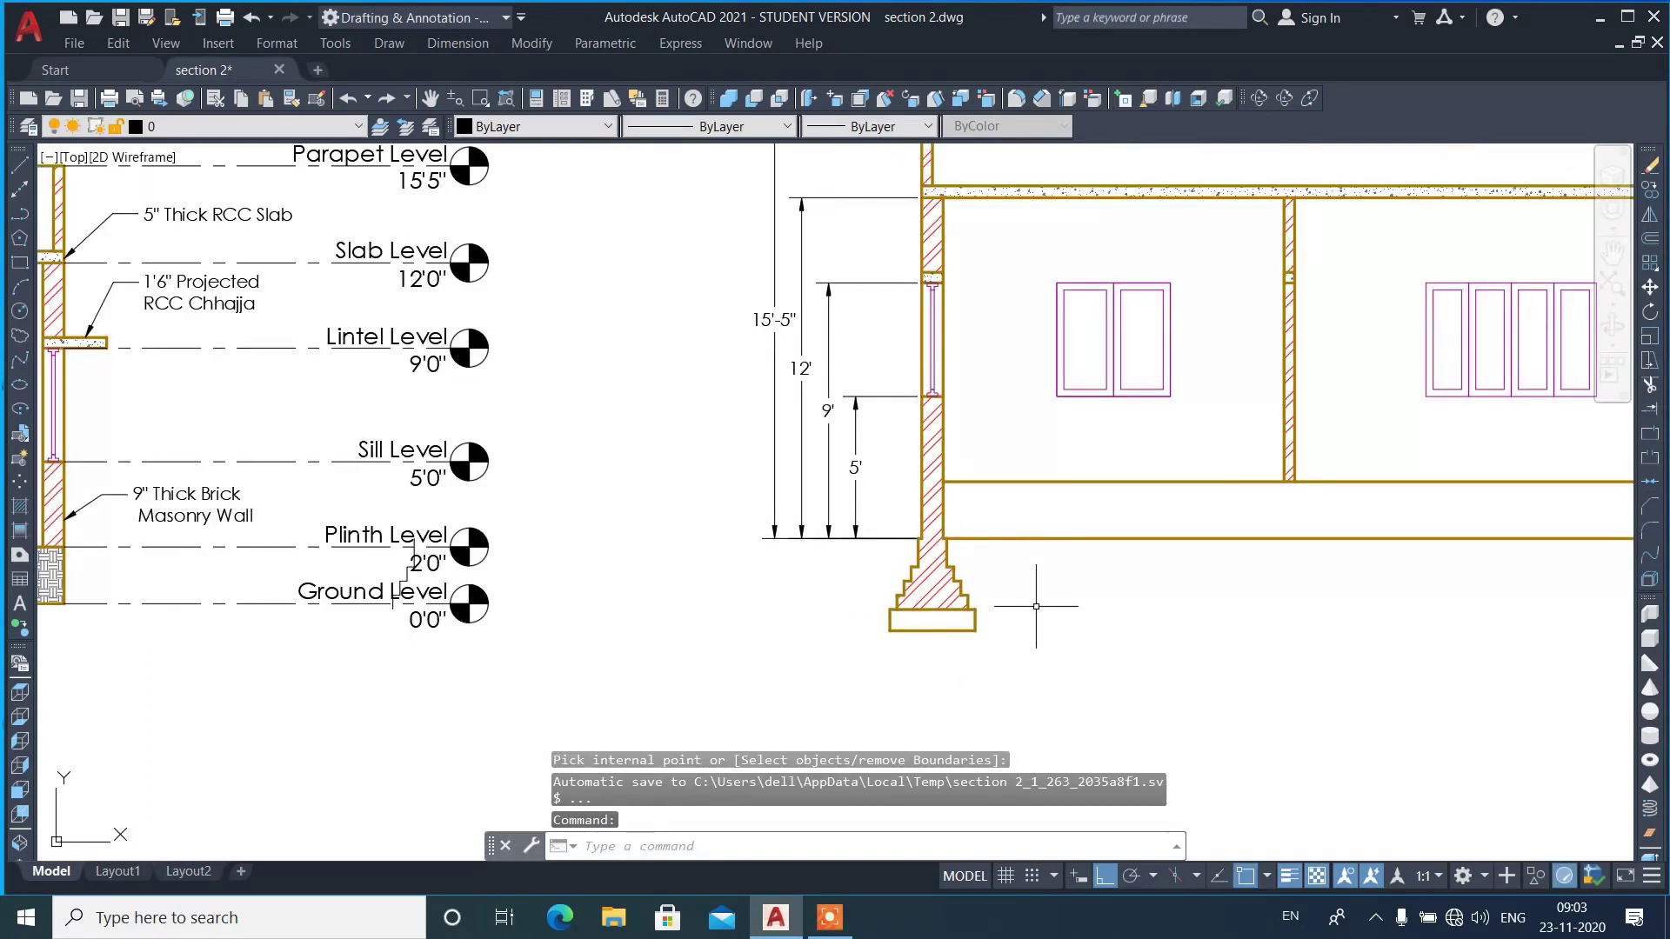
# - Fill the footing base with the slab's AR-CONC concrete hatch
pyautogui.write('h')
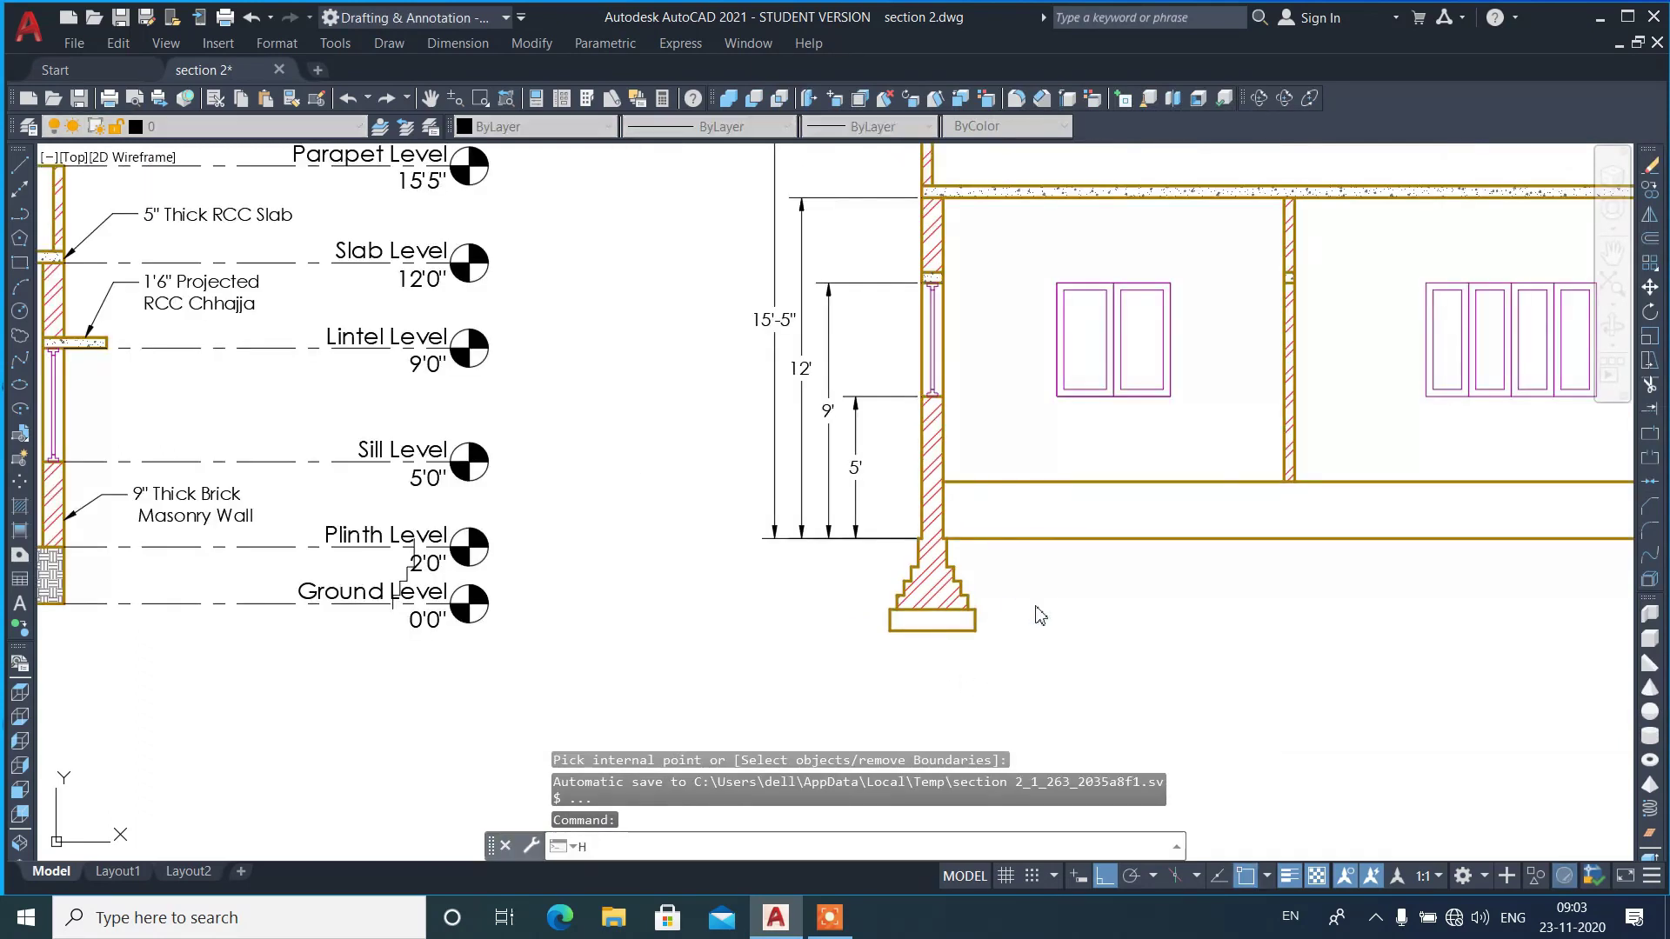
pyautogui.press('Return')
pyautogui.click(1152, 644)
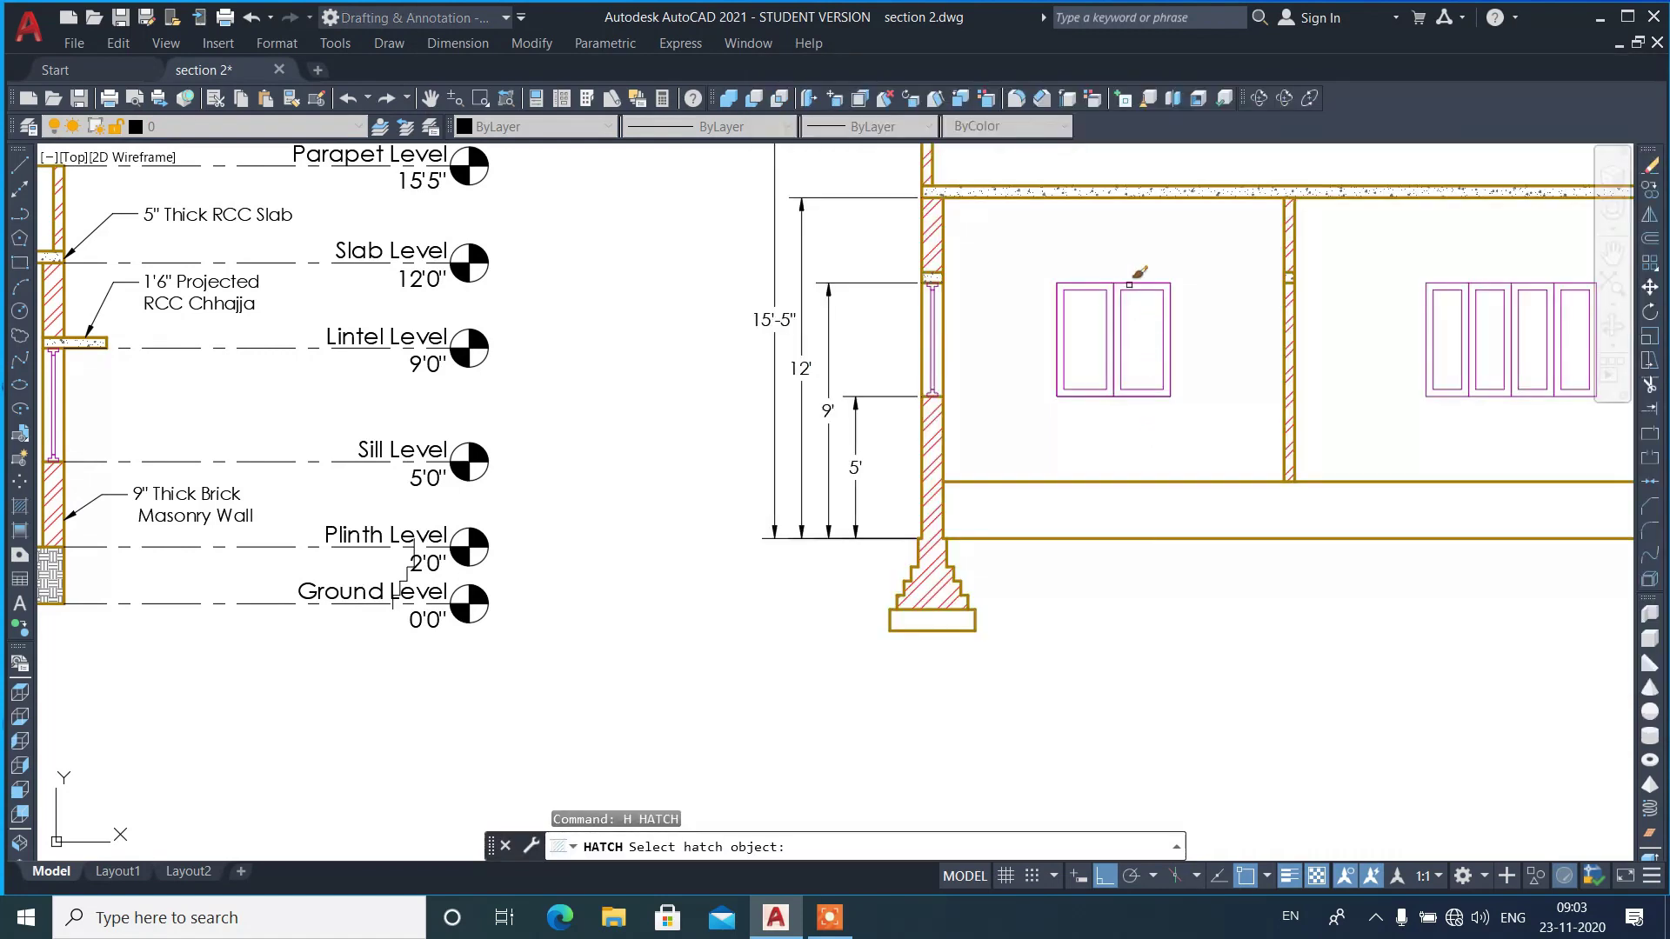
pyautogui.click(1052, 191)
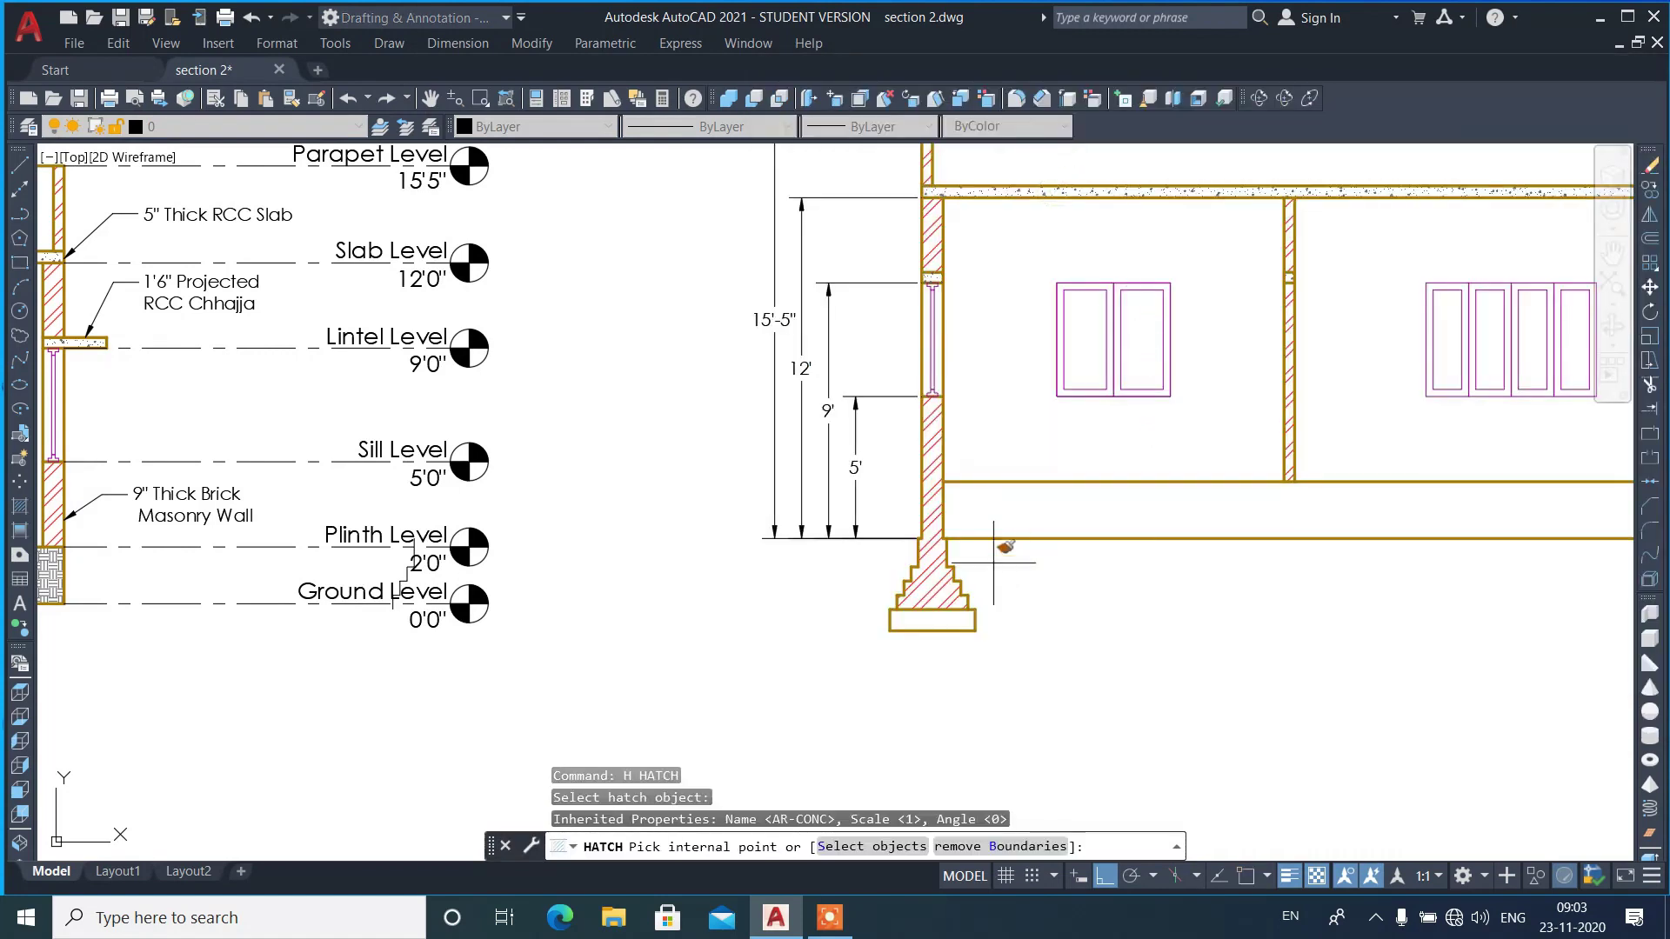
pyautogui.click(945, 621)
pyautogui.press('Return')
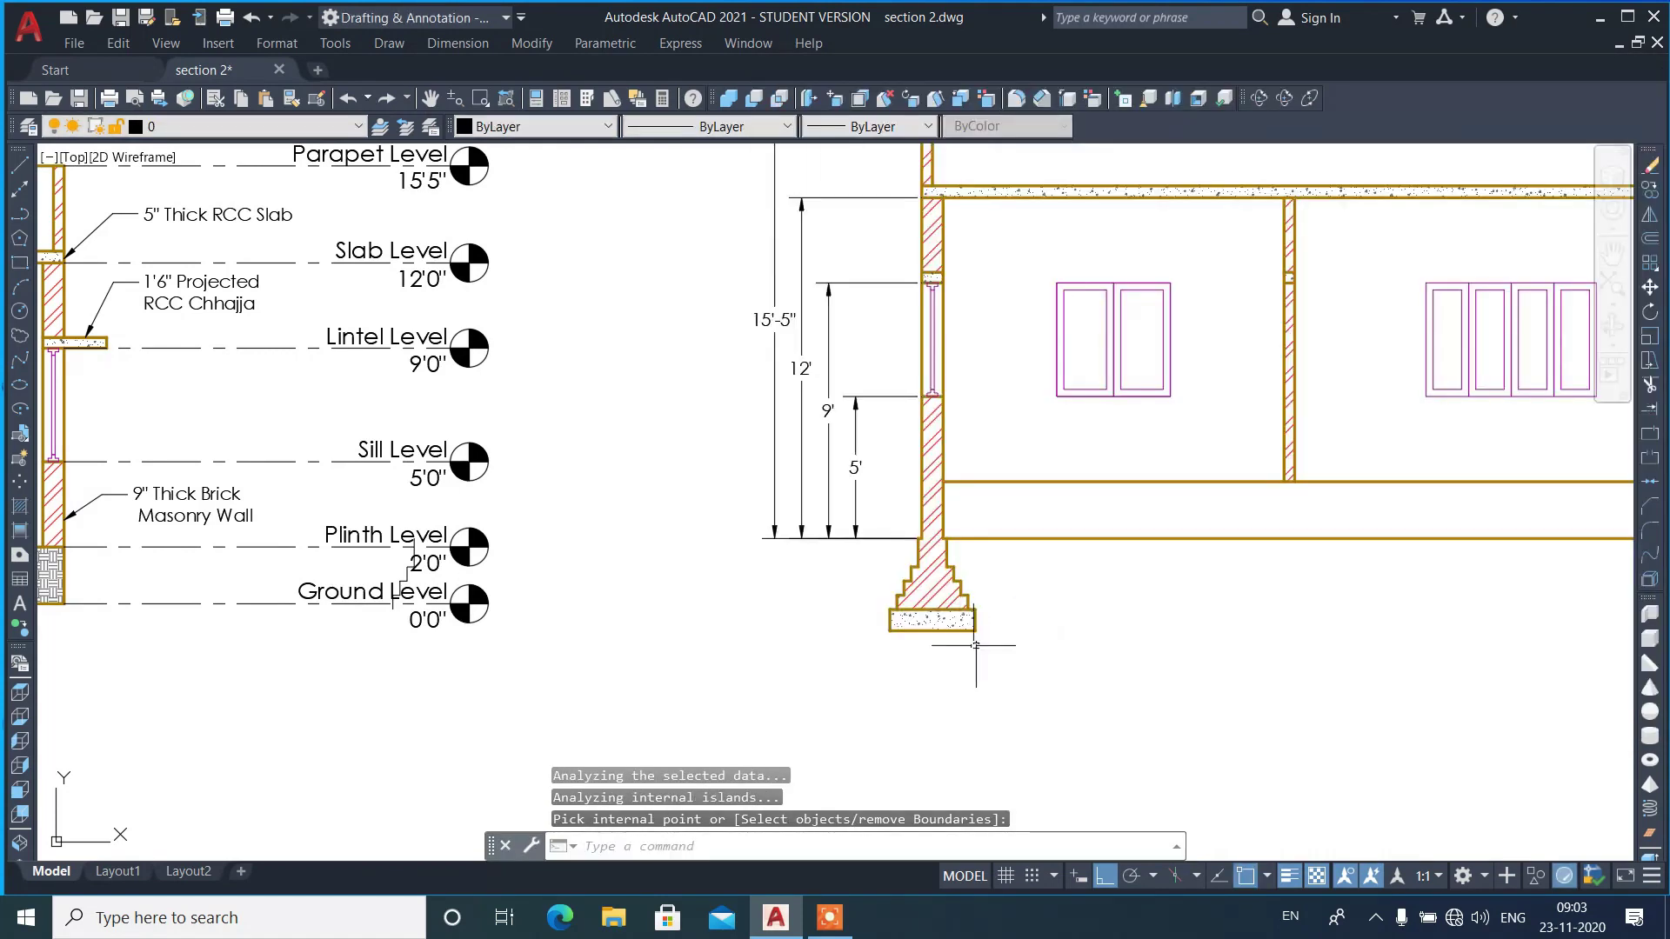
pyautogui.scroll(5, 999, 651)
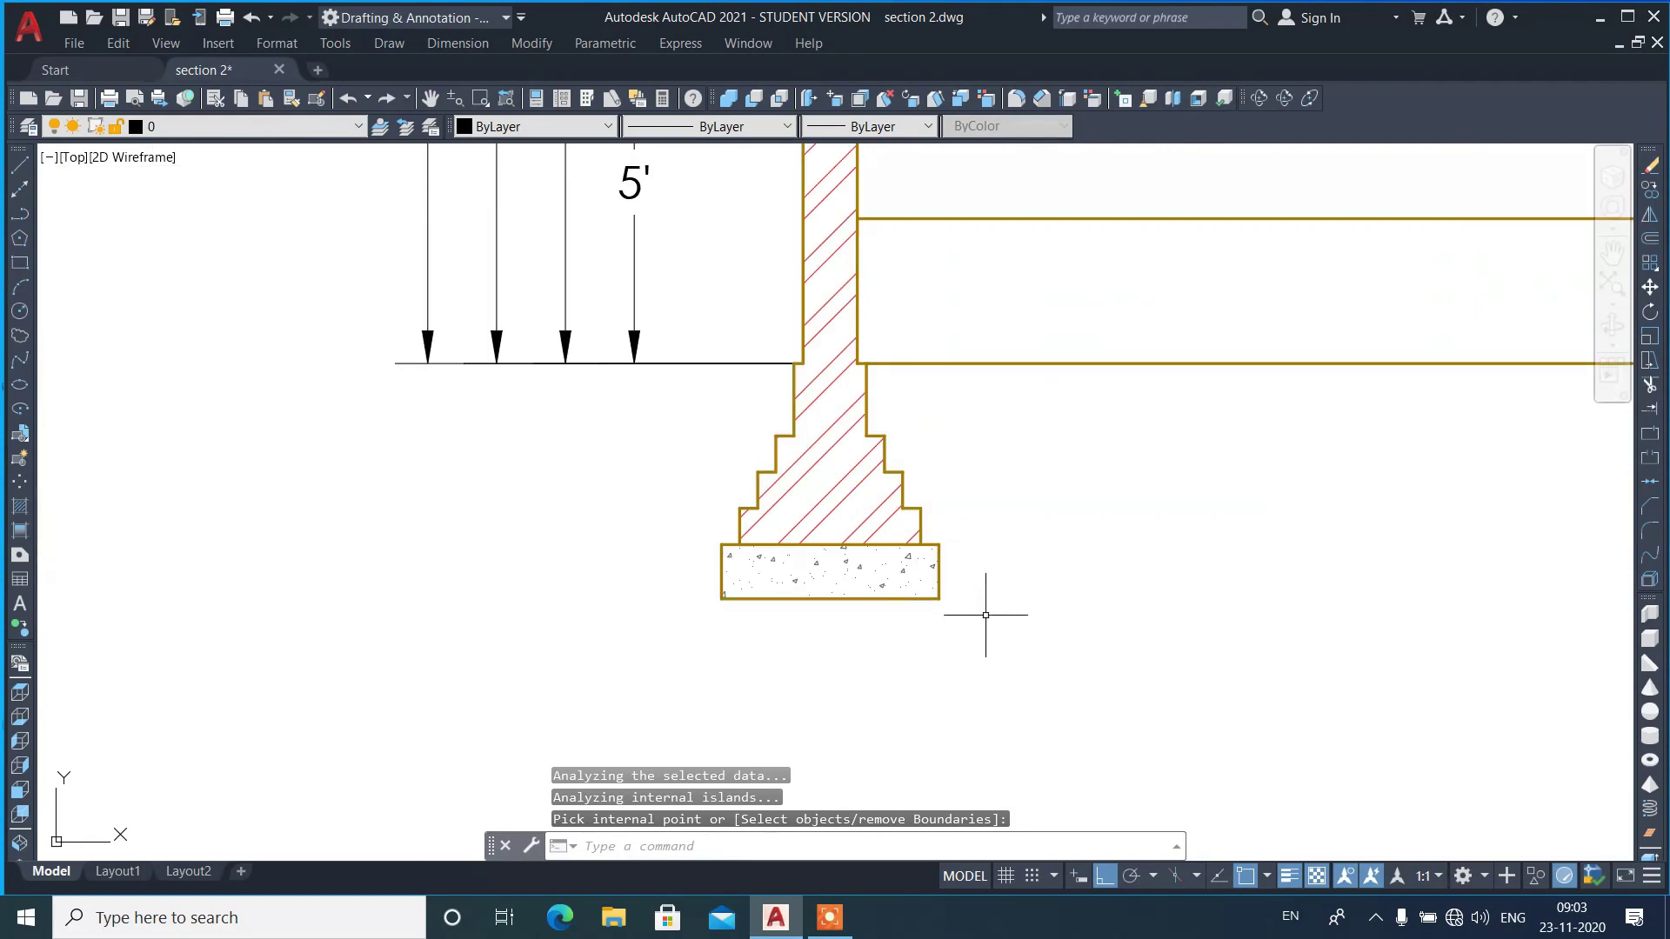
# - Place a 3' linear dimension across the concrete base's two bottom corners, below it
pyautogui.click(458, 42)
pyautogui.click(490, 99)
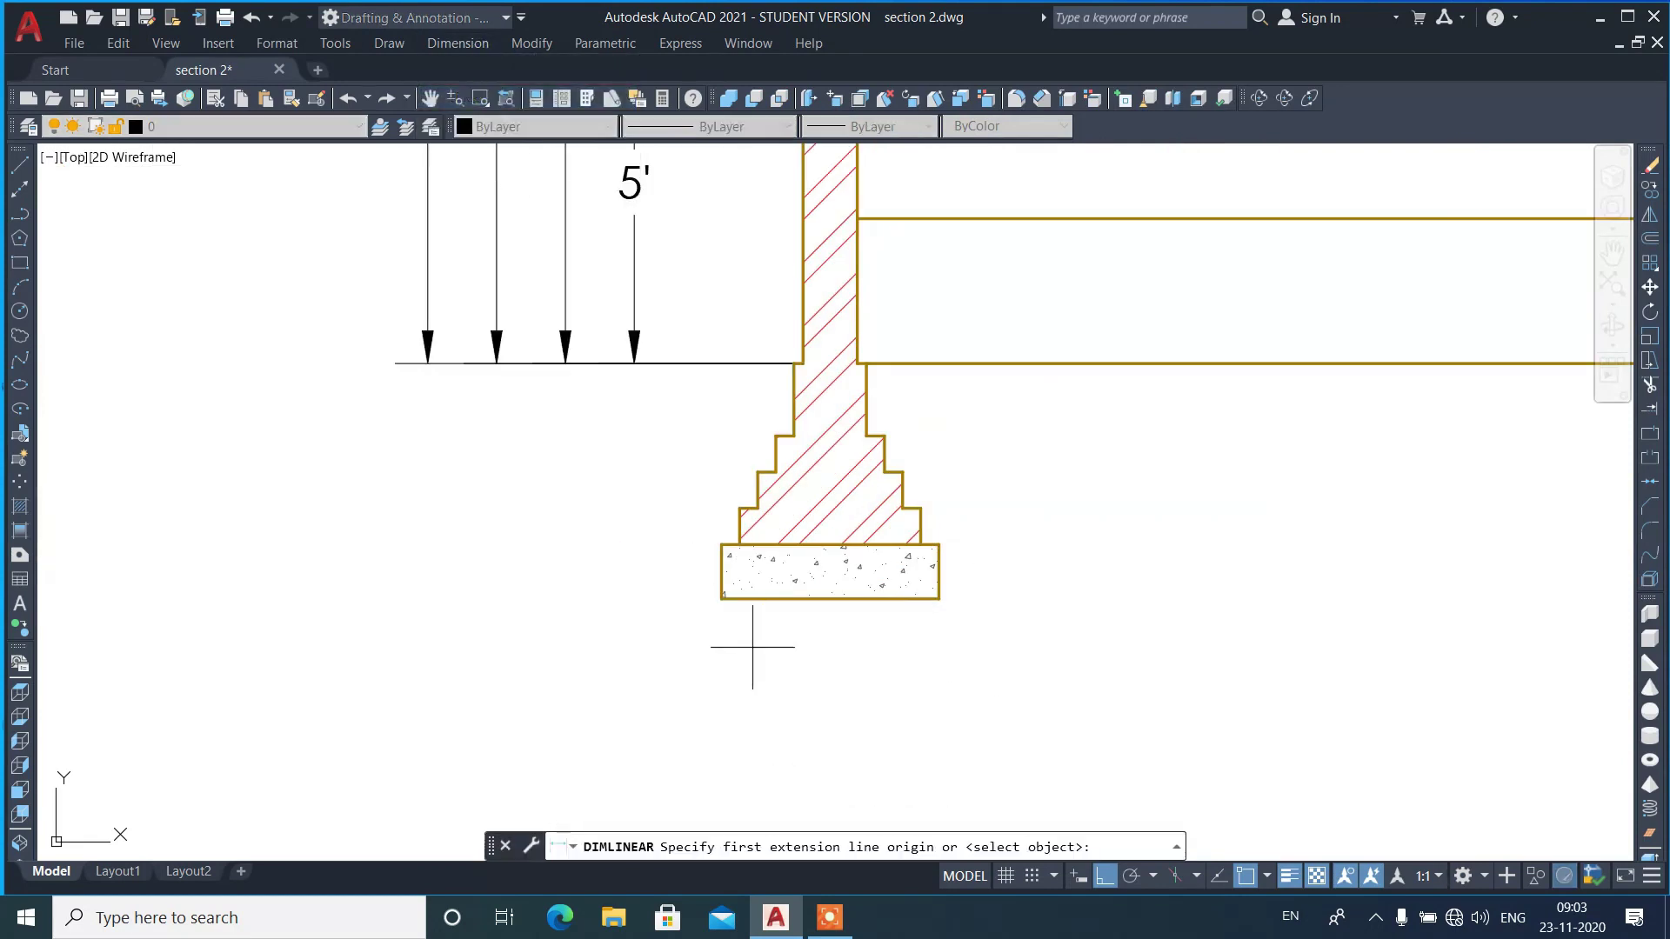
pyautogui.click(714, 607)
pyautogui.click(939, 596)
pyautogui.click(928, 635)
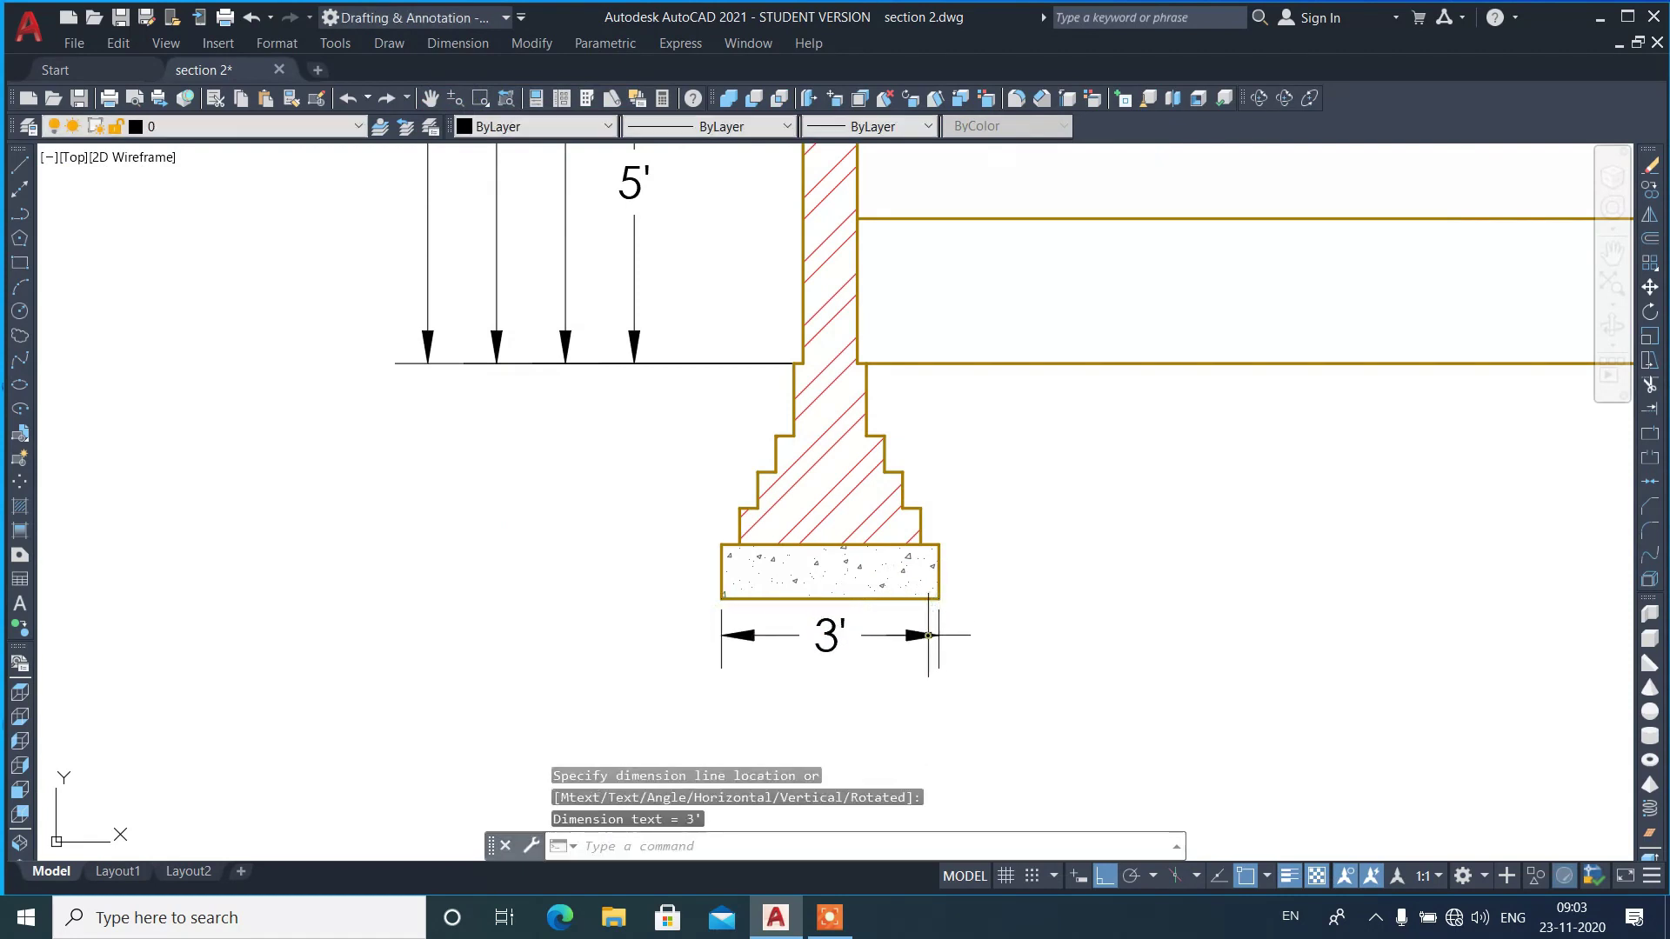
pyautogui.scroll(-2, 599, 632)
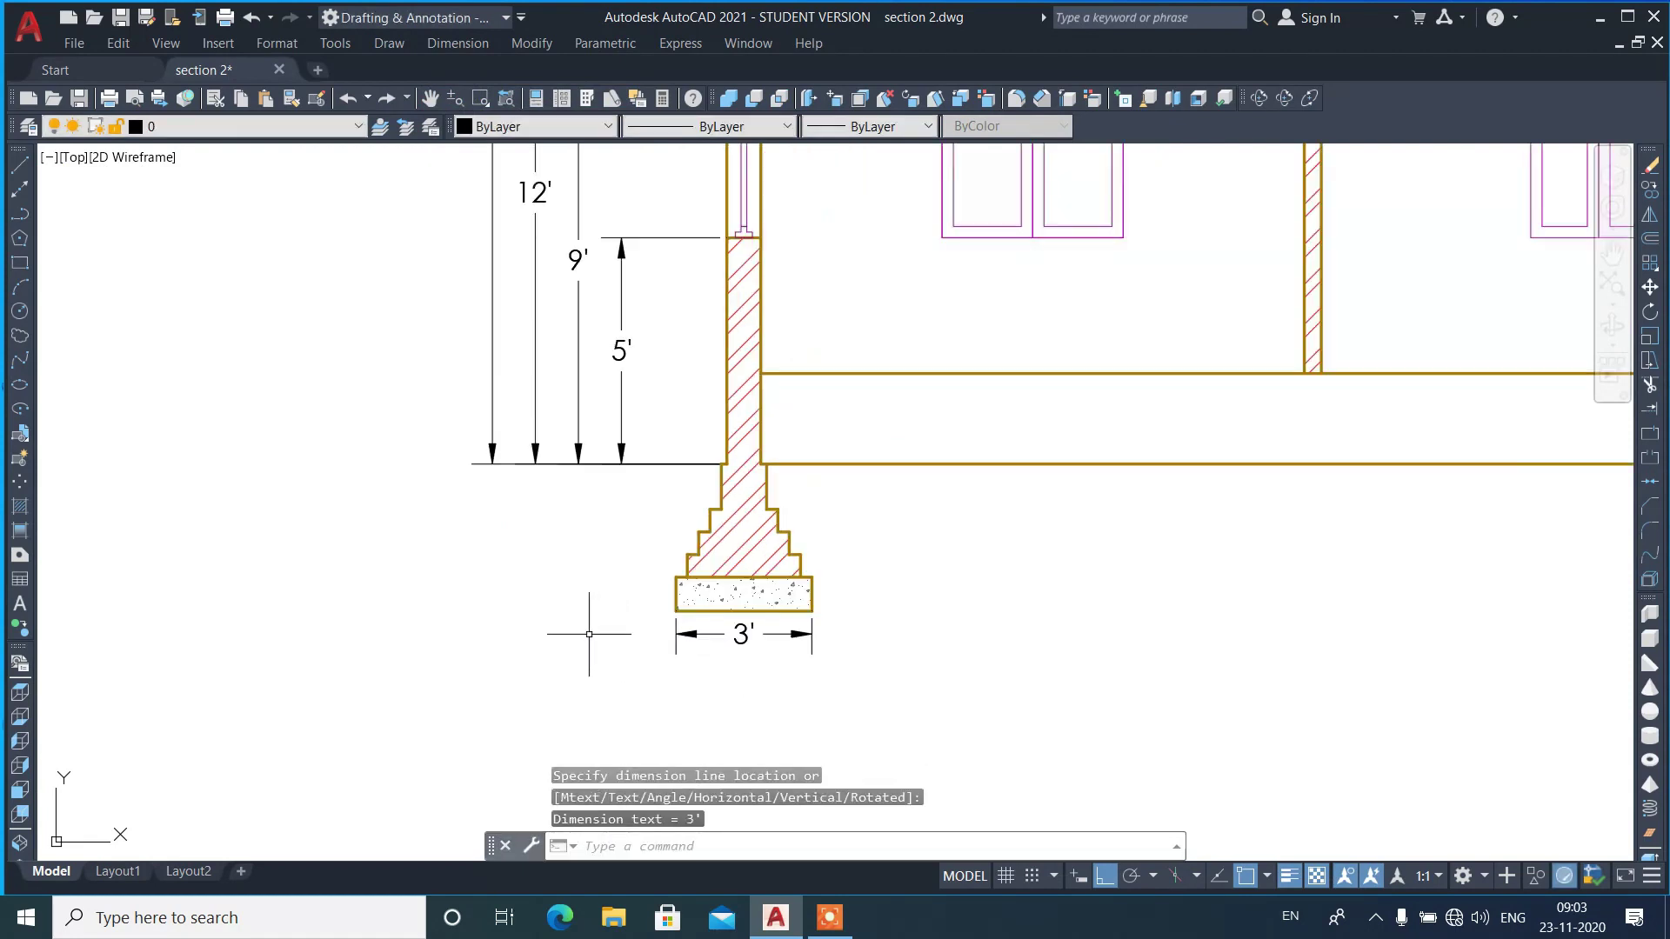
pyautogui.scroll(-2, 592, 633)
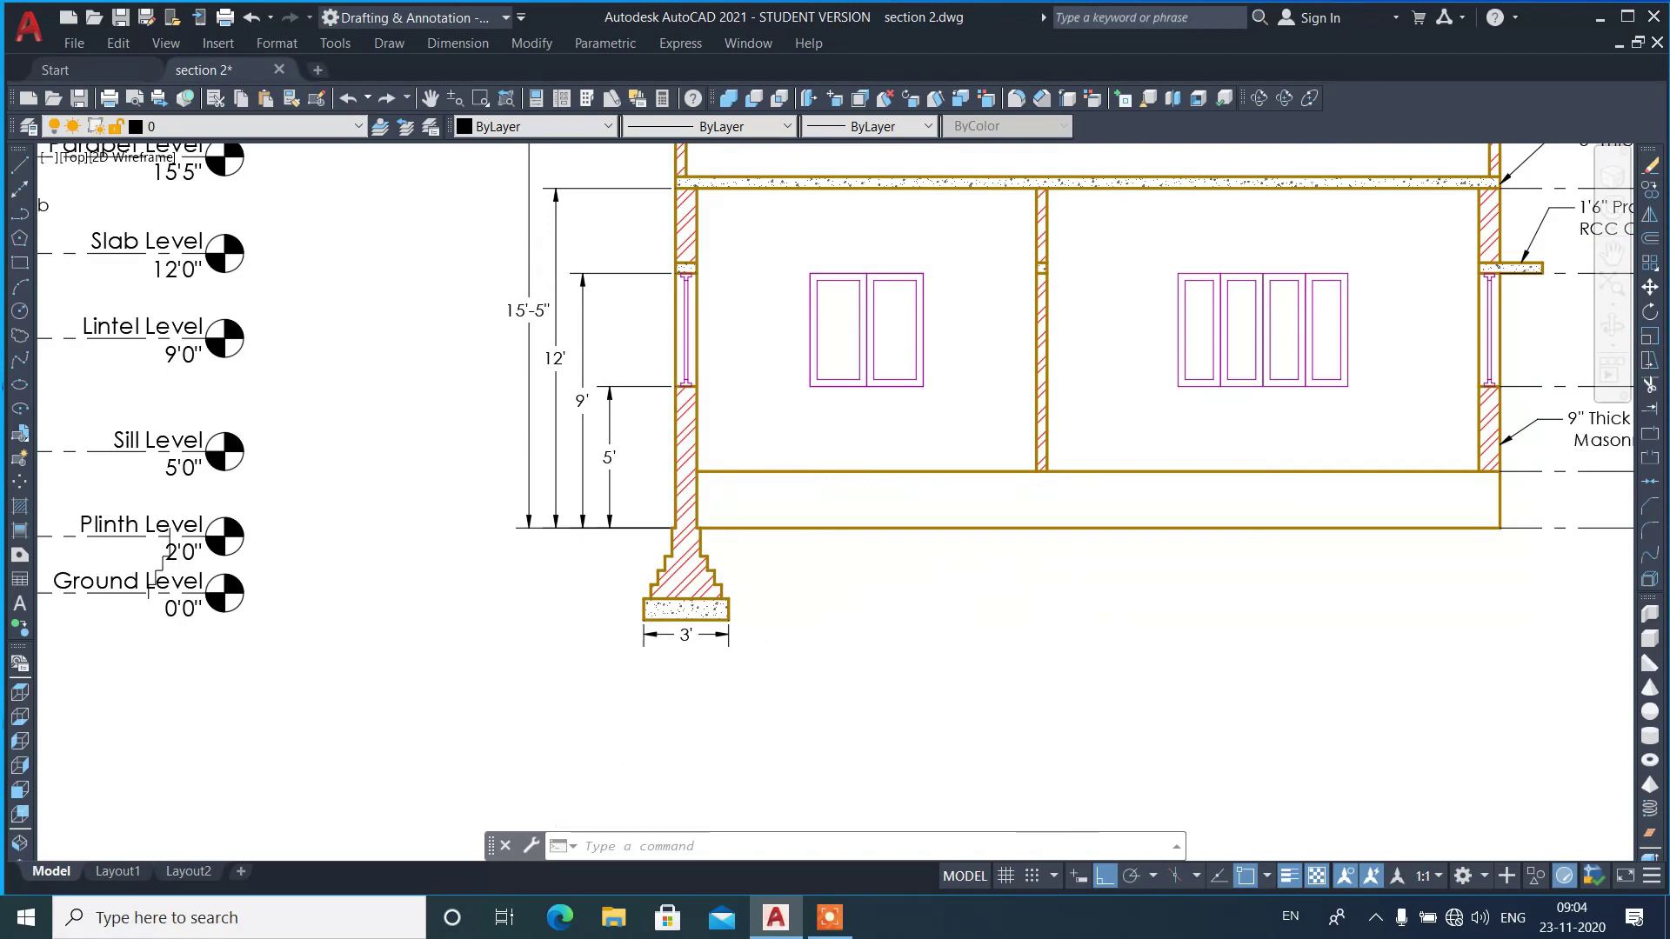
pyautogui.scroll(-3, 1087, 587)
pyautogui.scroll(-3, 1029, 576)
pyautogui.scroll(-1, 1029, 577)
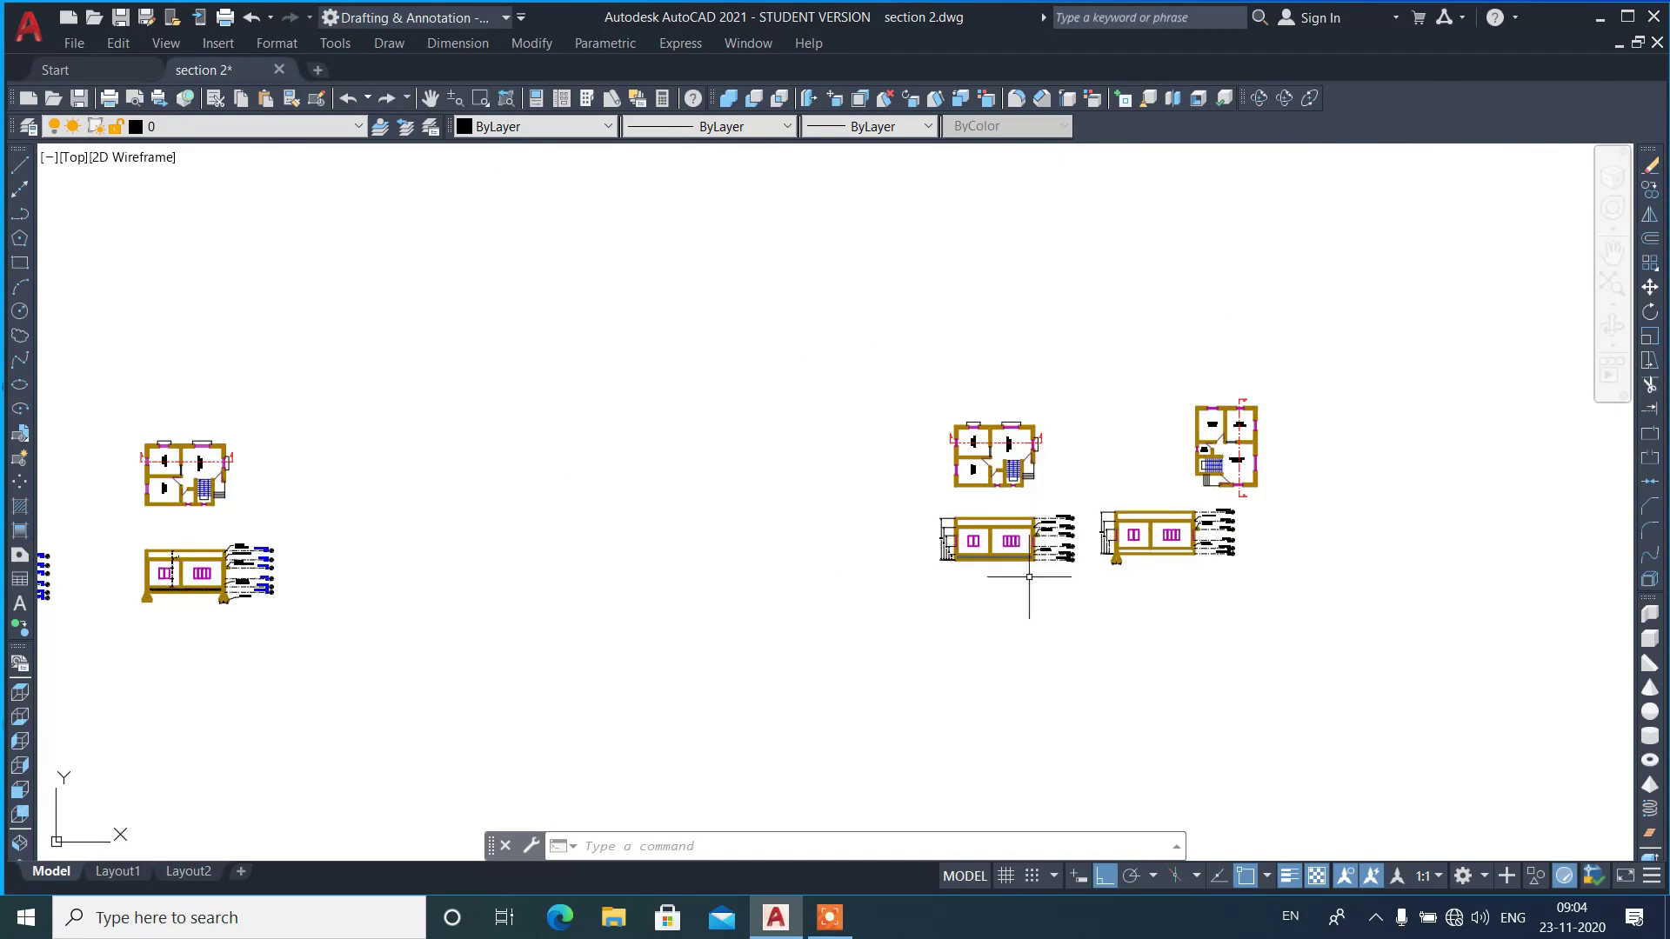
pyautogui.scroll(2, 170, 622)
pyautogui.scroll(3, 157, 600)
pyautogui.scroll(3, 153, 596)
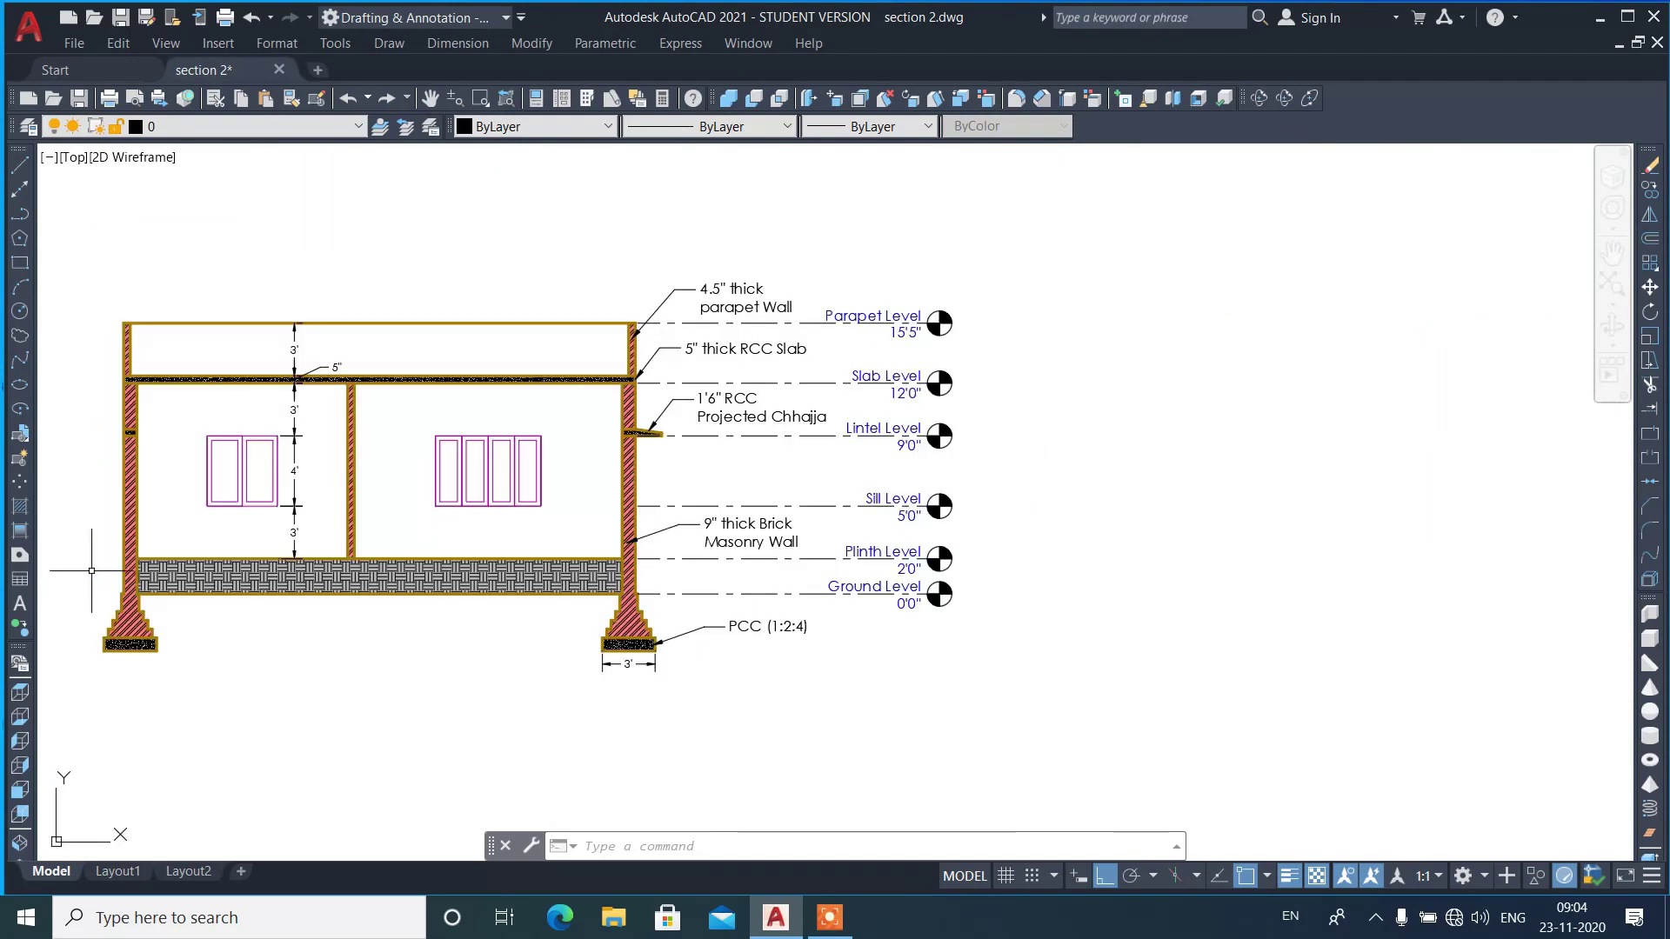
pyautogui.scroll(2, 528, 470)
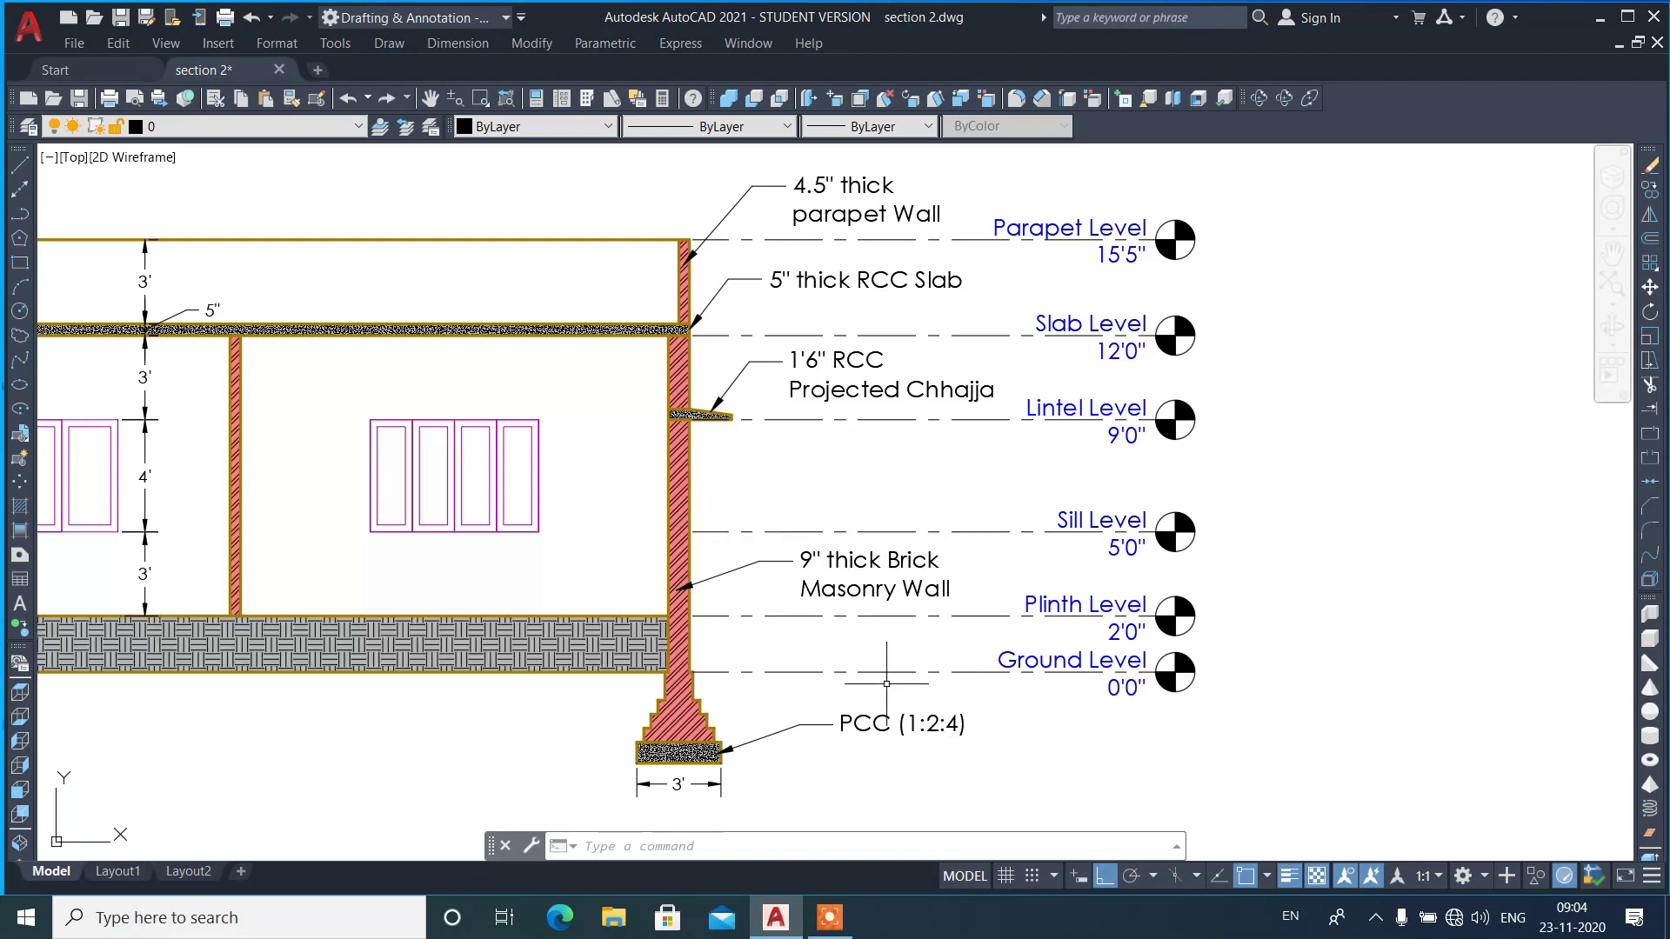
pyautogui.scroll(-2, 1058, 477)
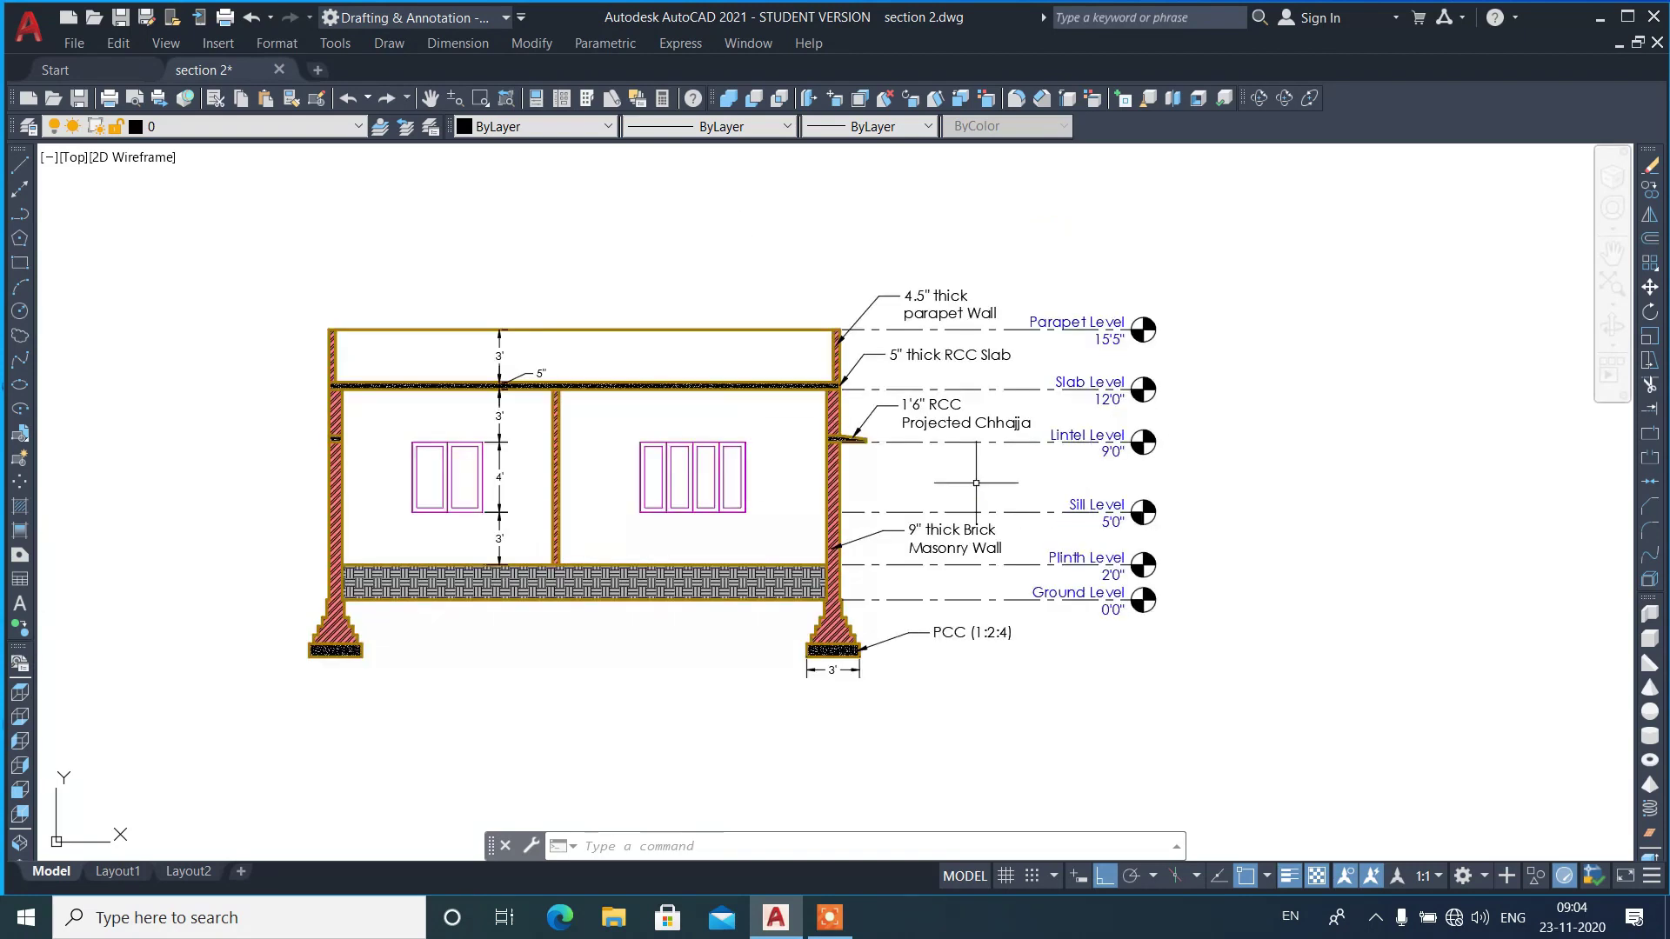
pyautogui.scroll(2, 465, 519)
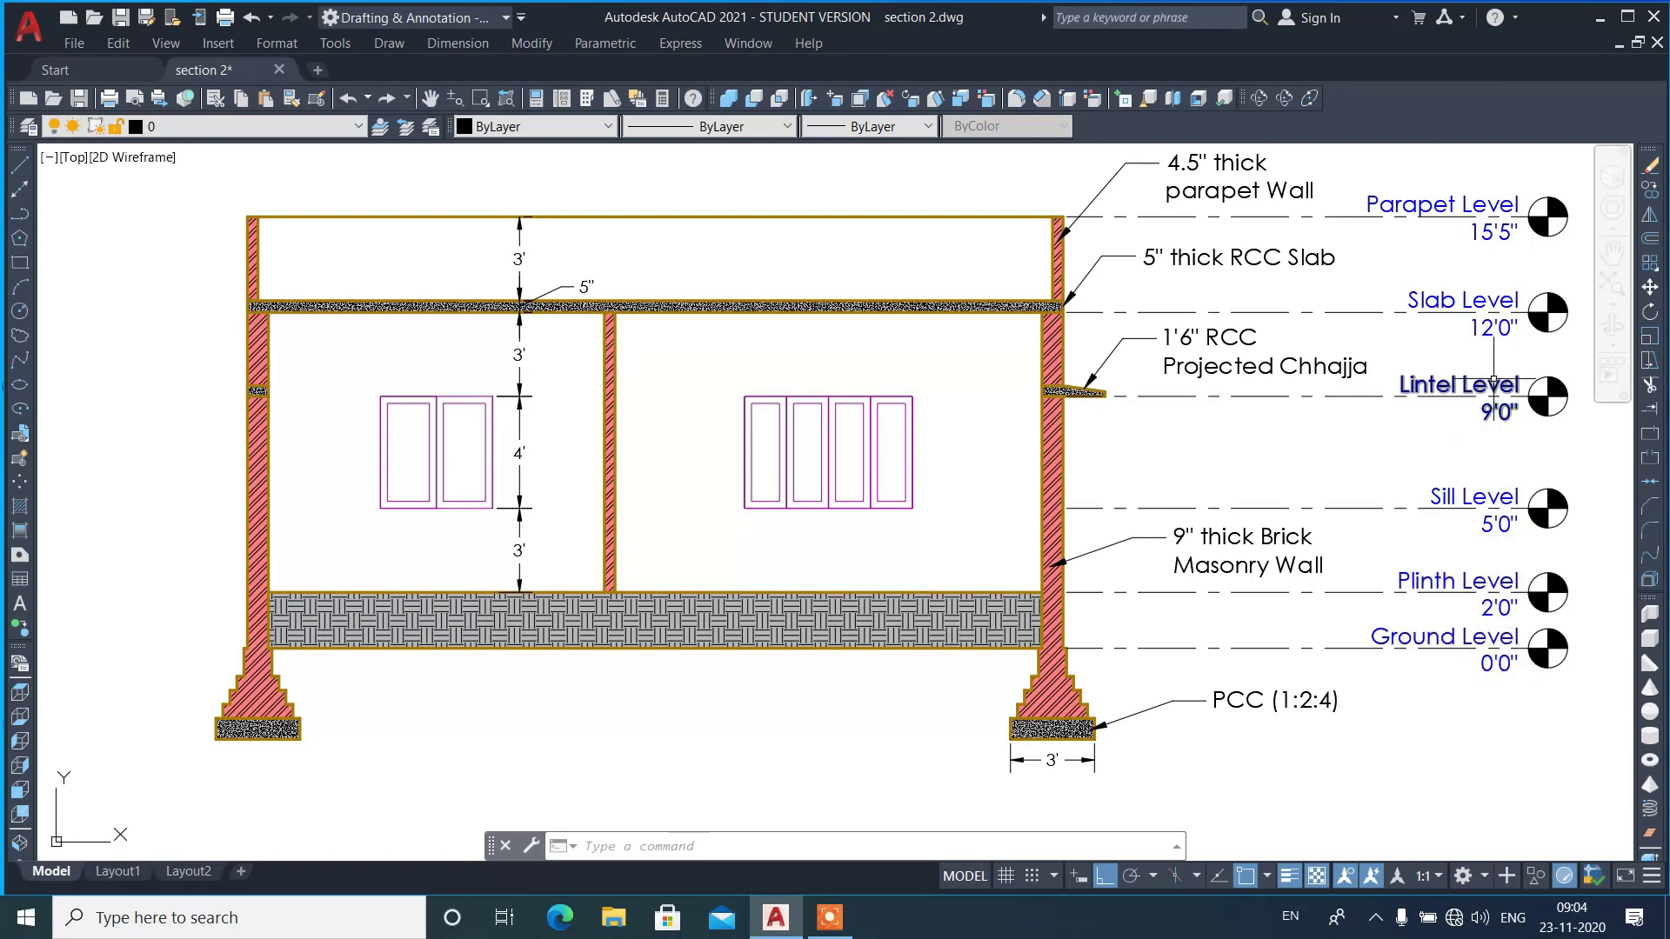
pyautogui.scroll(-2, 649, 500)
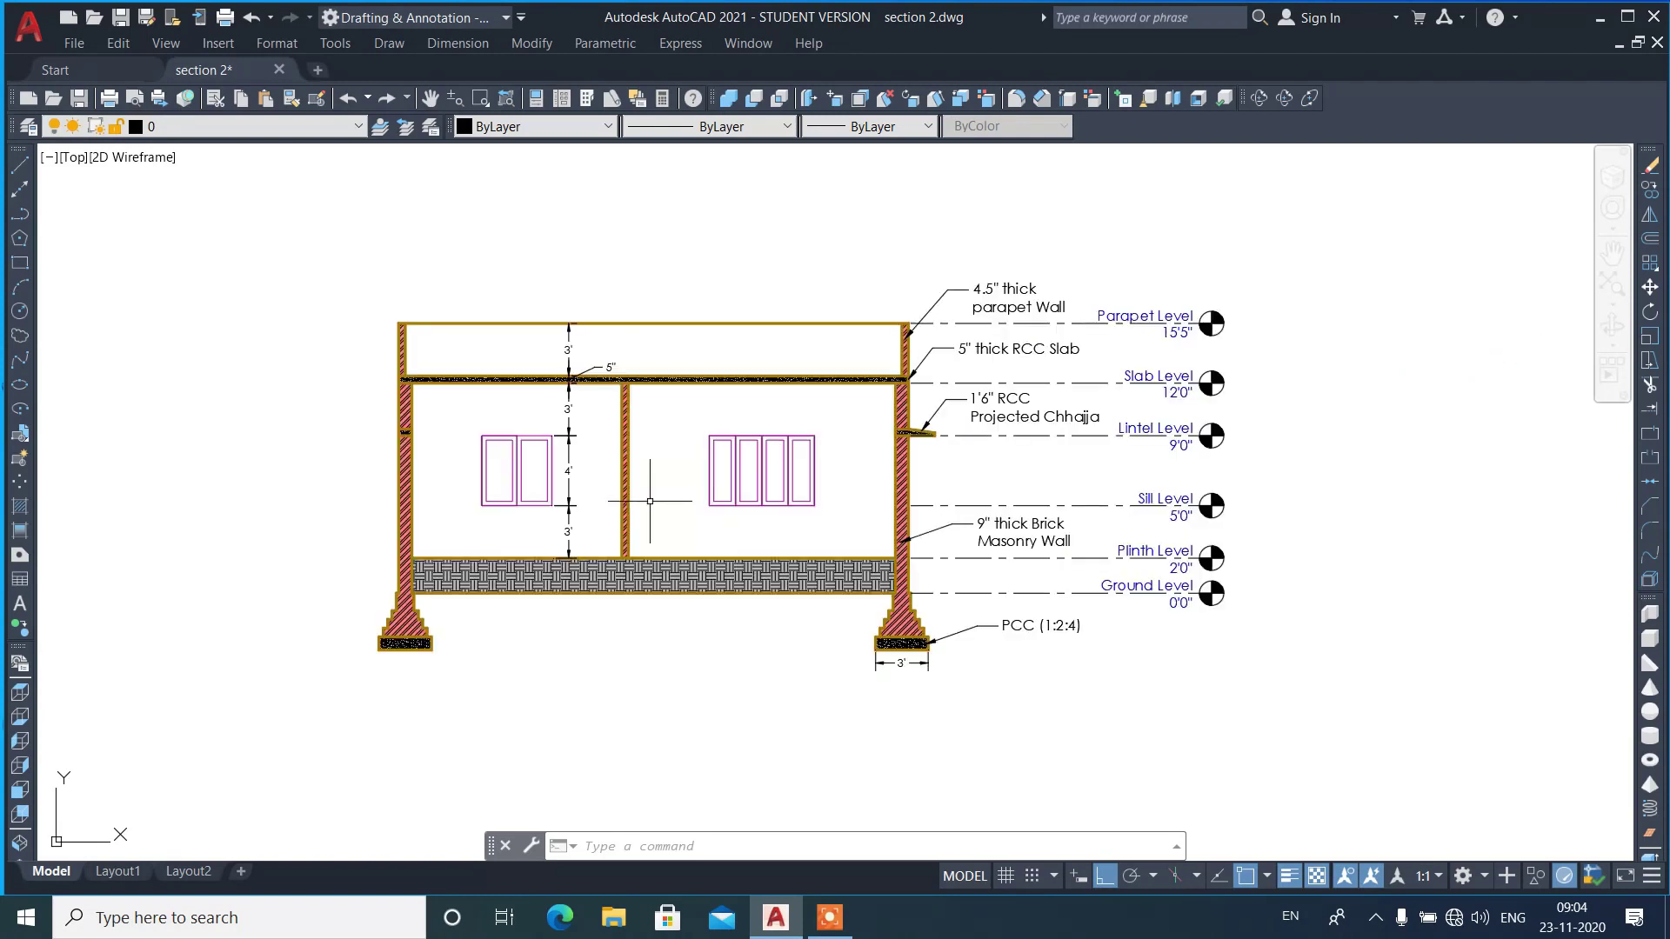
pyautogui.scroll(-5, 649, 500)
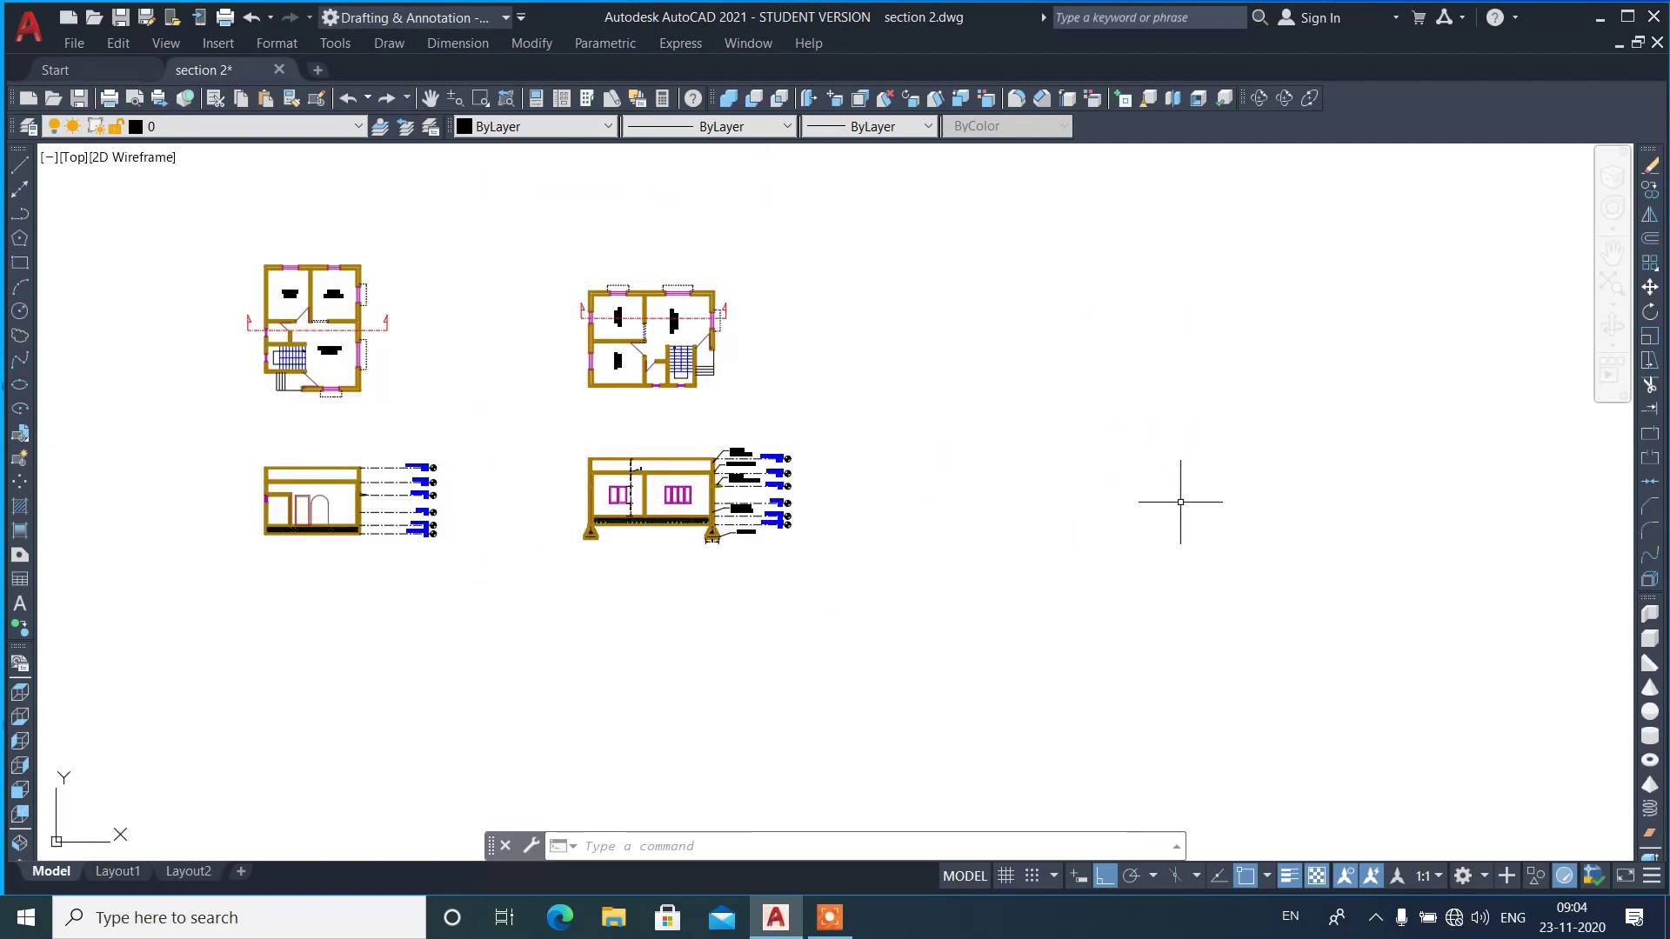
pyautogui.scroll(4, 165, 301)
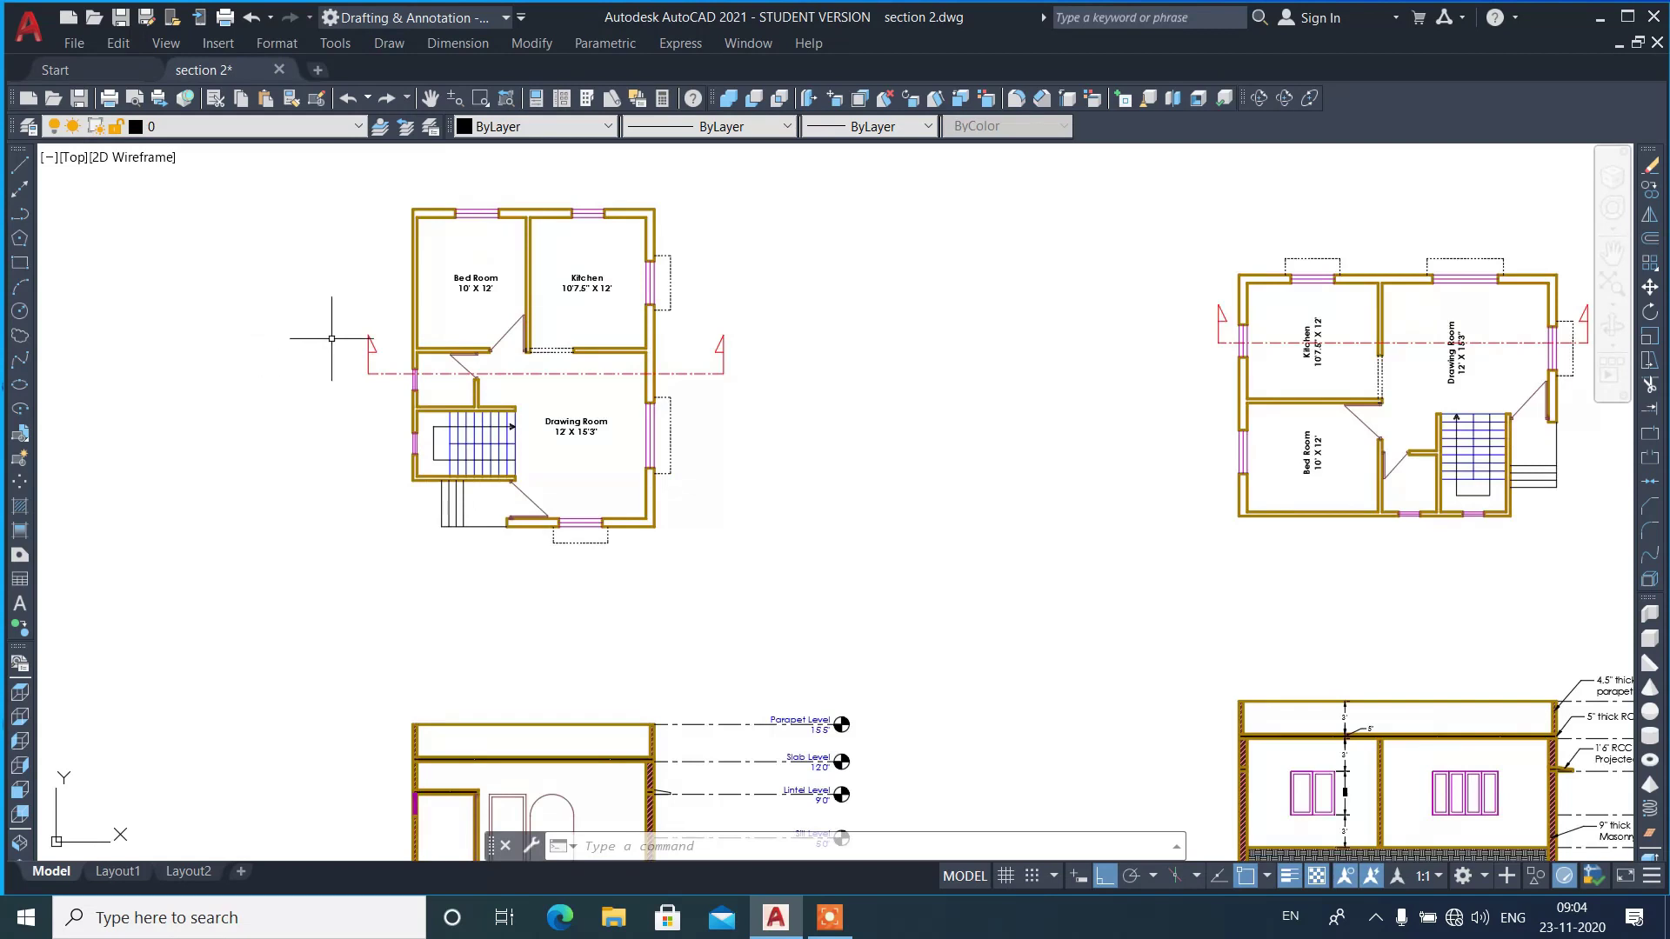
pyautogui.scroll(2, 331, 338)
pyautogui.scroll(2, 324, 357)
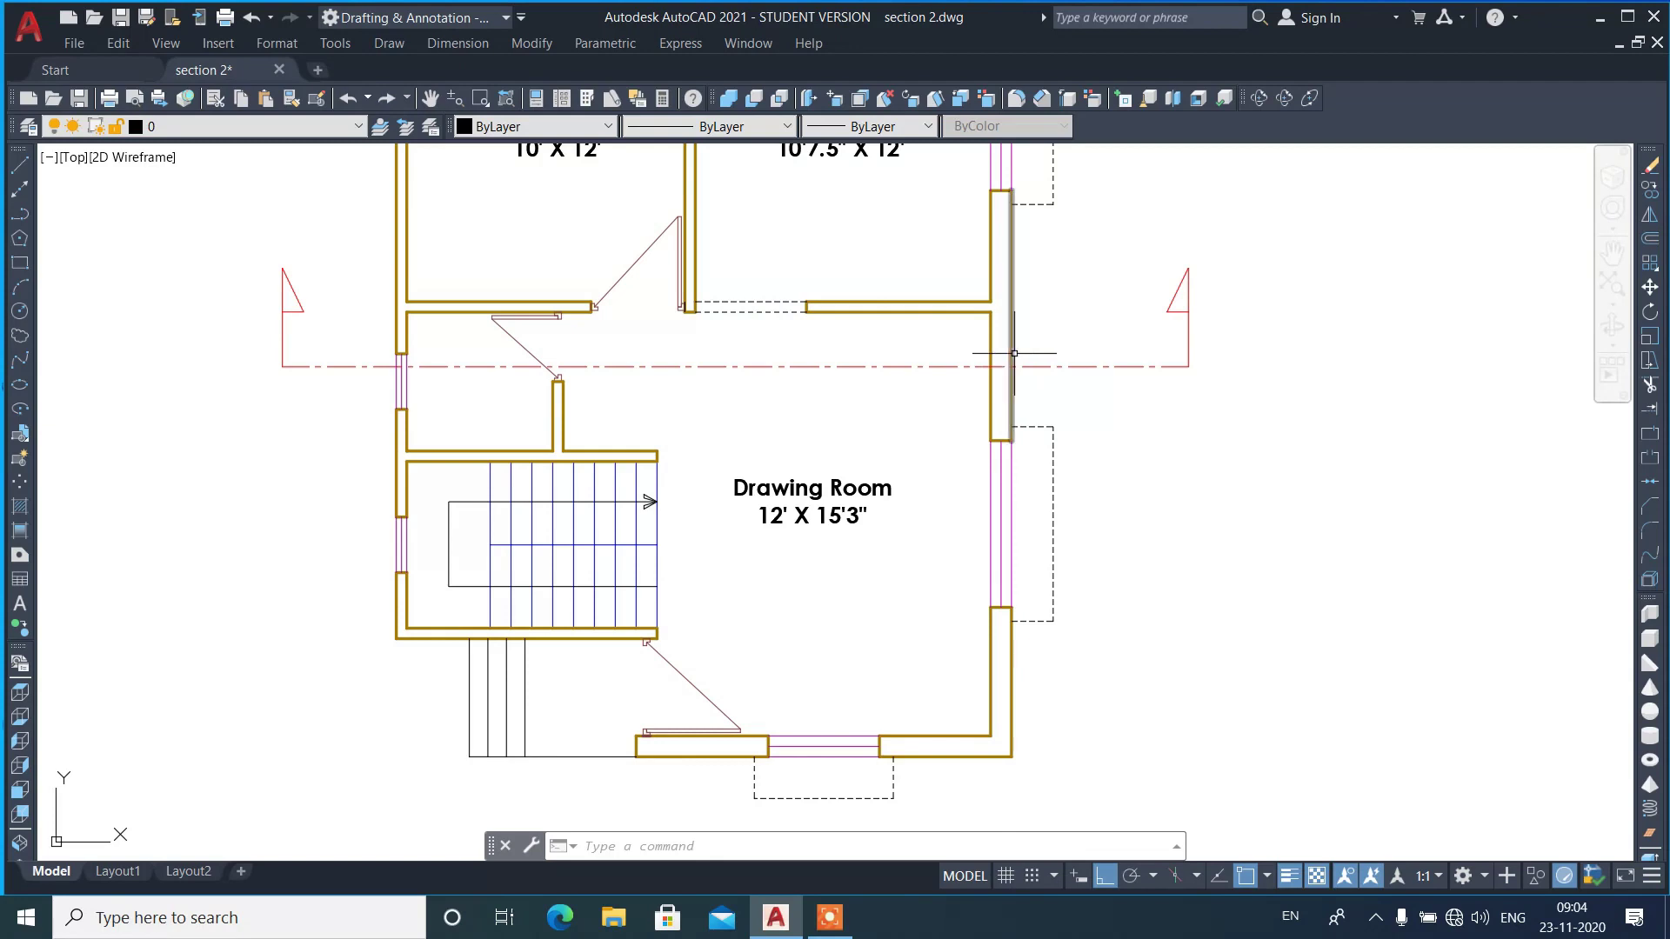
pyautogui.scroll(-4, 795, 337)
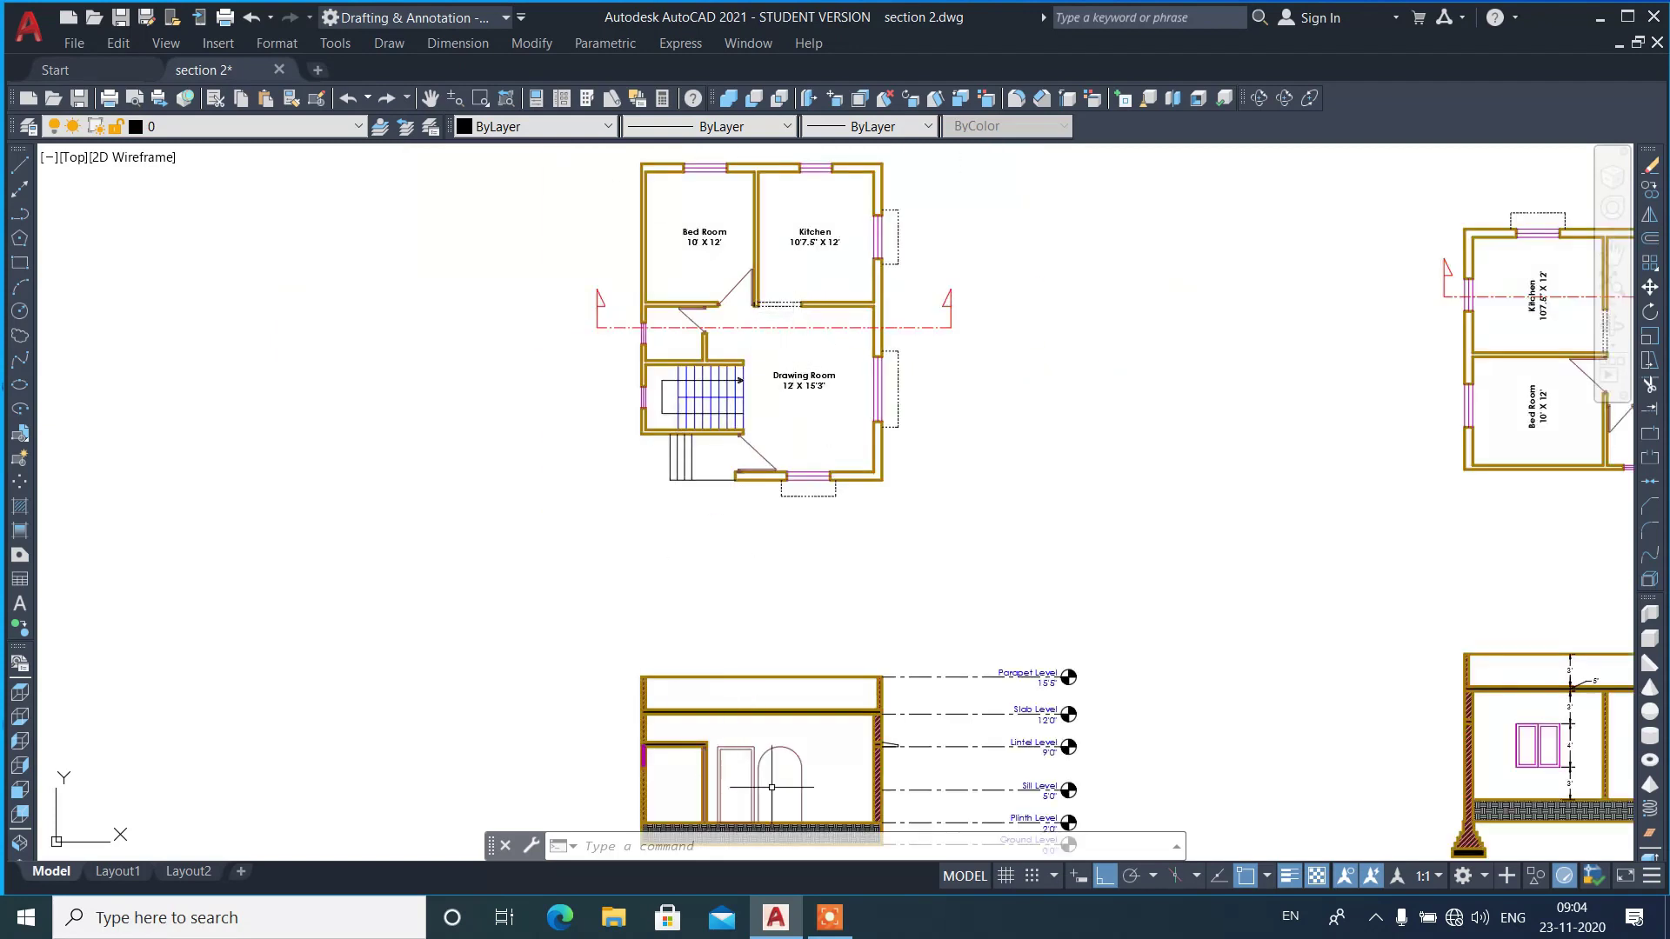
pyautogui.scroll(2, 772, 787)
pyautogui.moveTo(701, 764); pyautogui.dragTo(727, 516, button='middle')
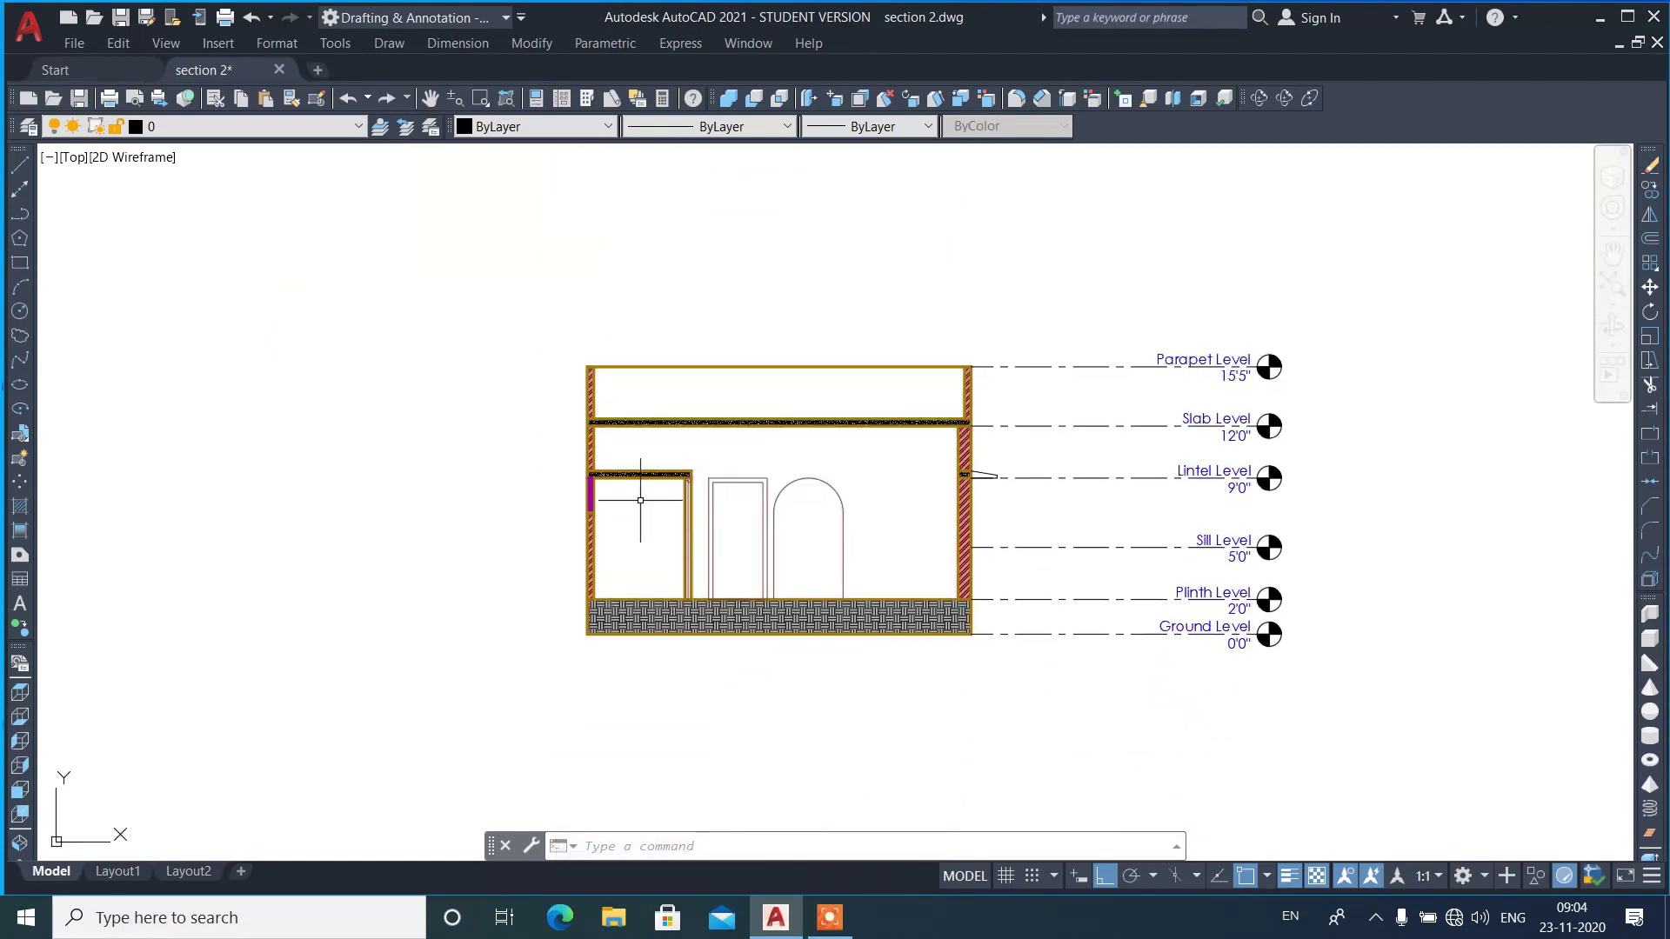
pyautogui.scroll(4, 640, 500)
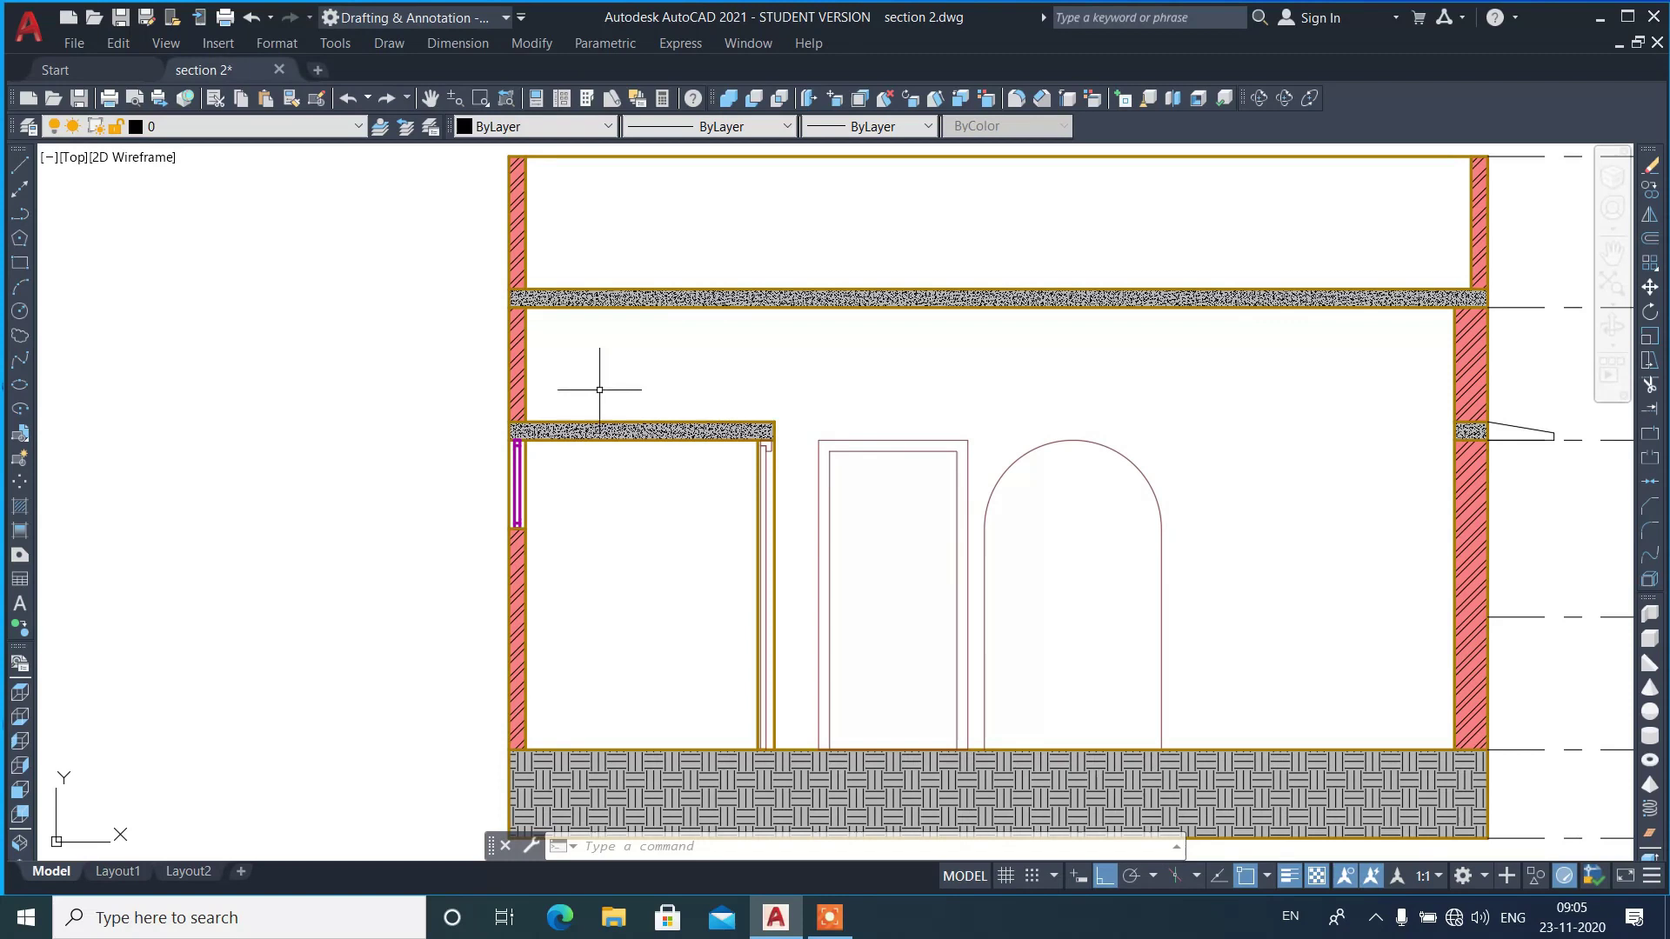
pyautogui.scroll(2, 548, 445)
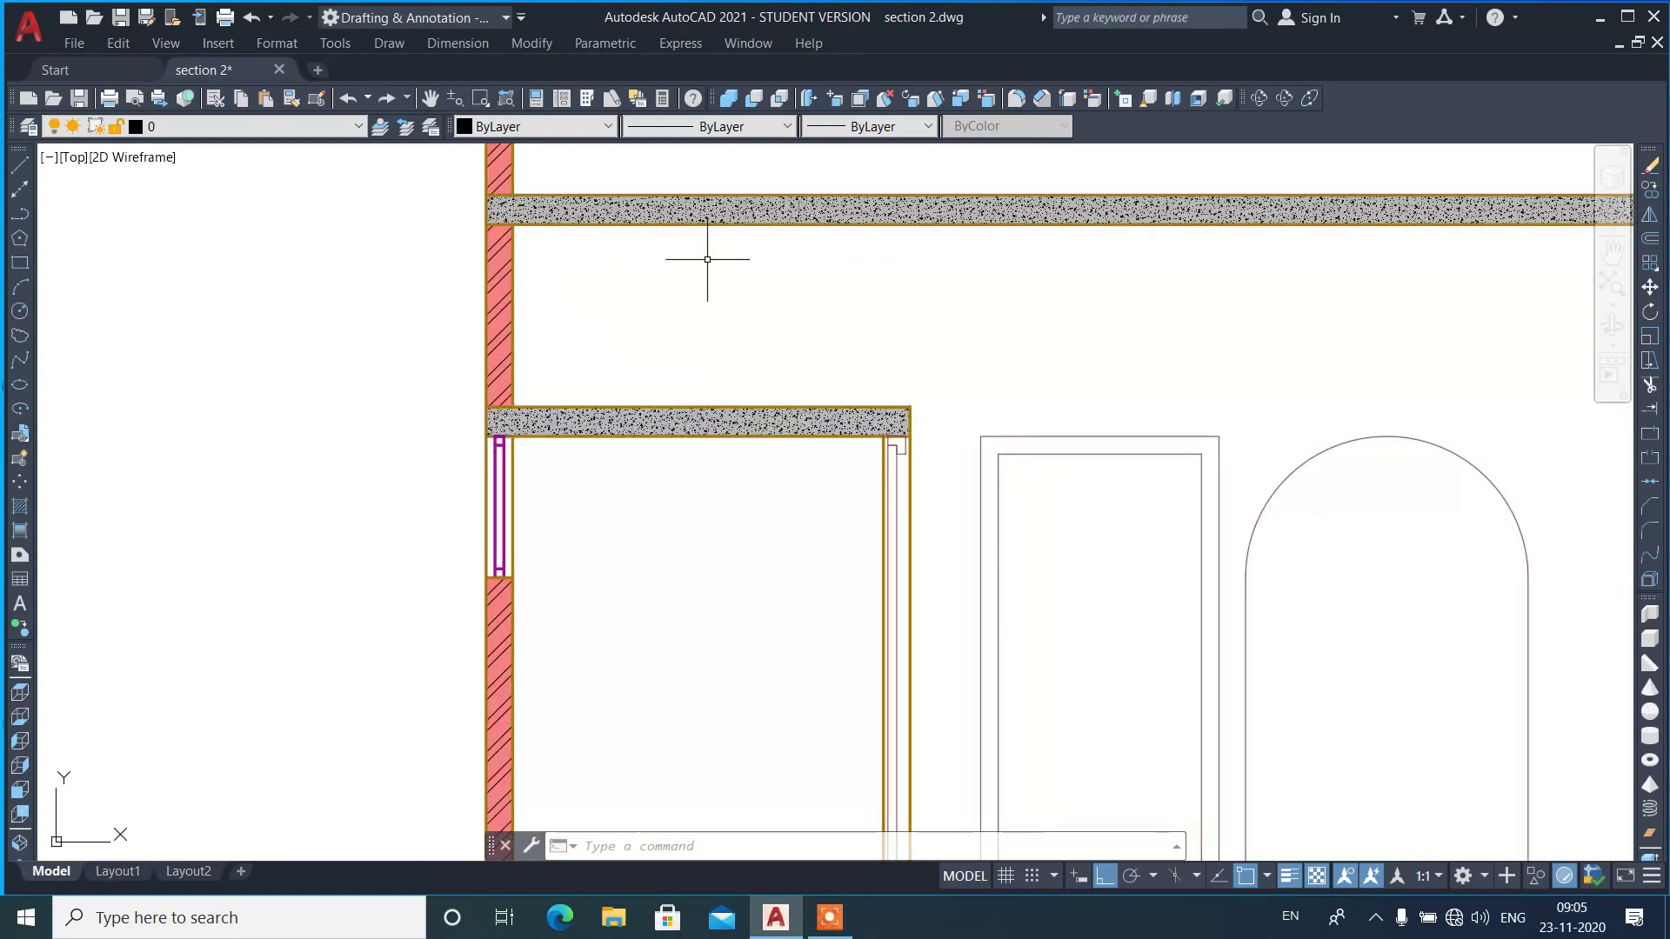
pyautogui.scroll(-2, 620, 292)
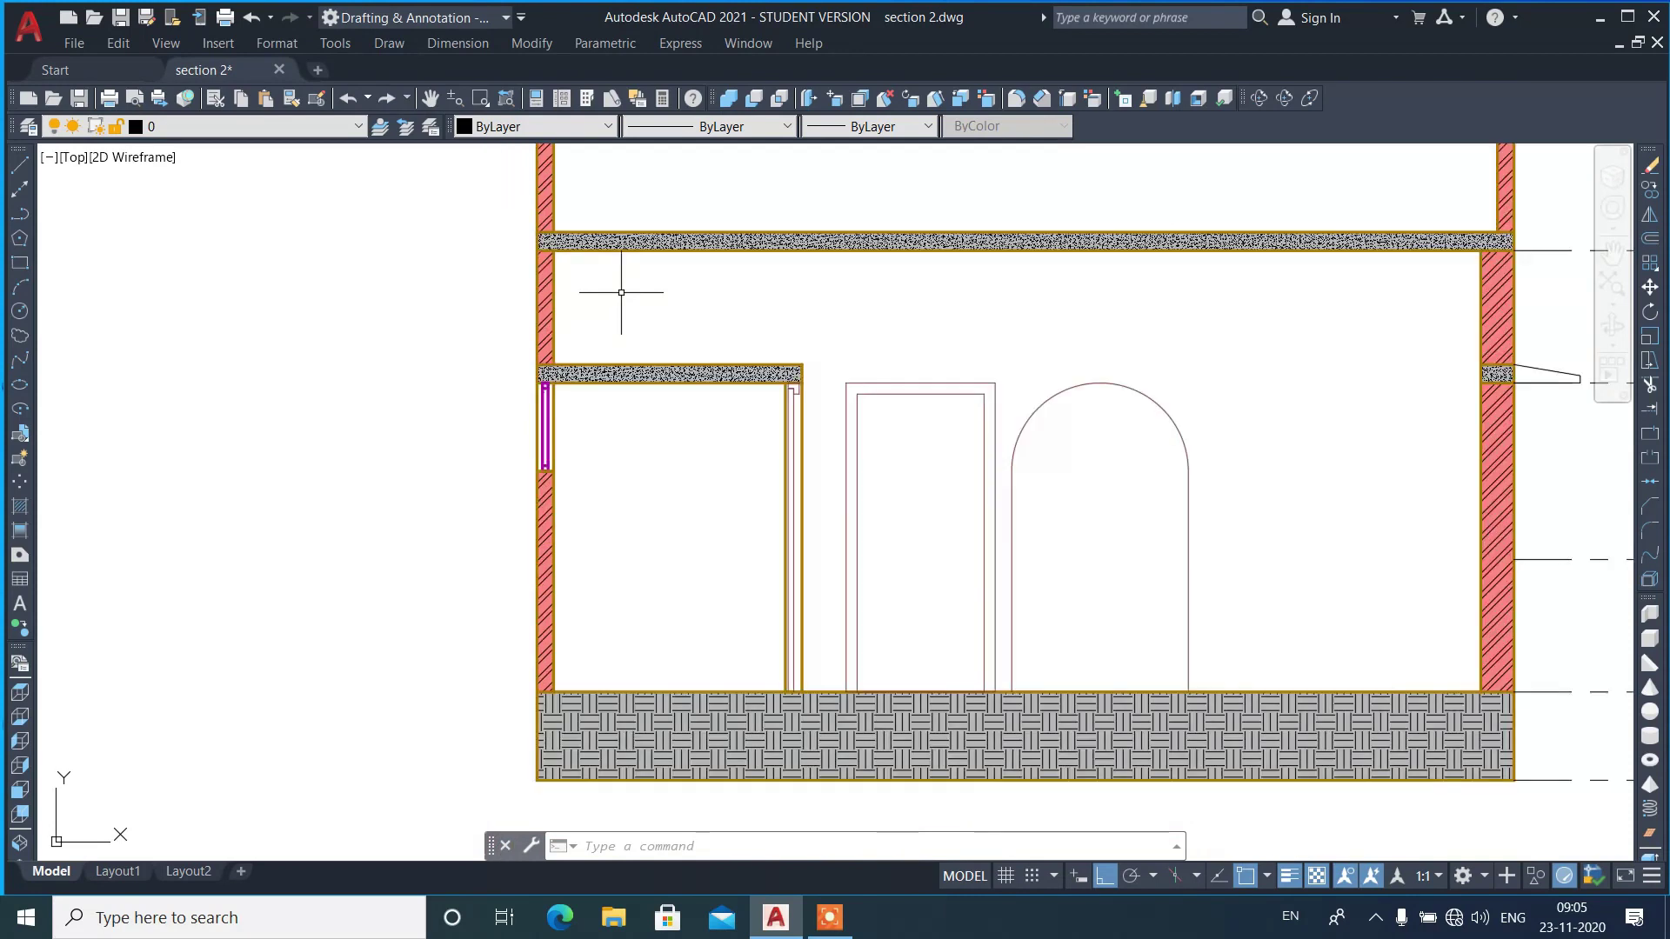
pyautogui.scroll(4, 558, 451)
pyautogui.scroll(-2, 487, 393)
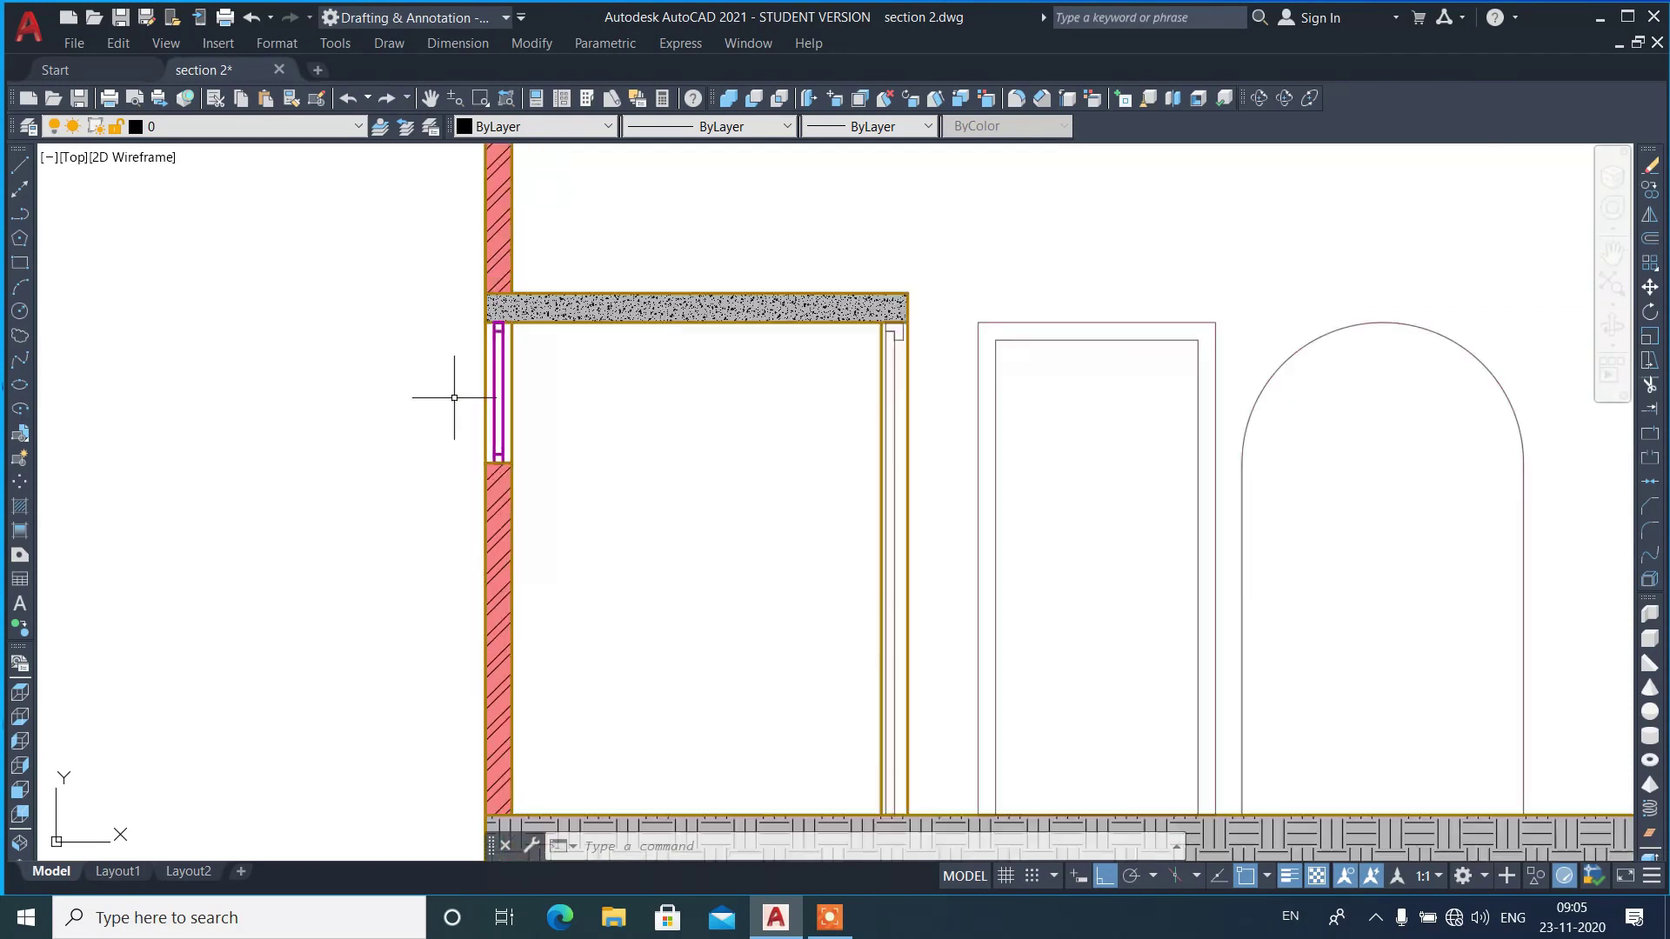
pyautogui.scroll(-2, 608, 470)
pyautogui.scroll(4, 757, 483)
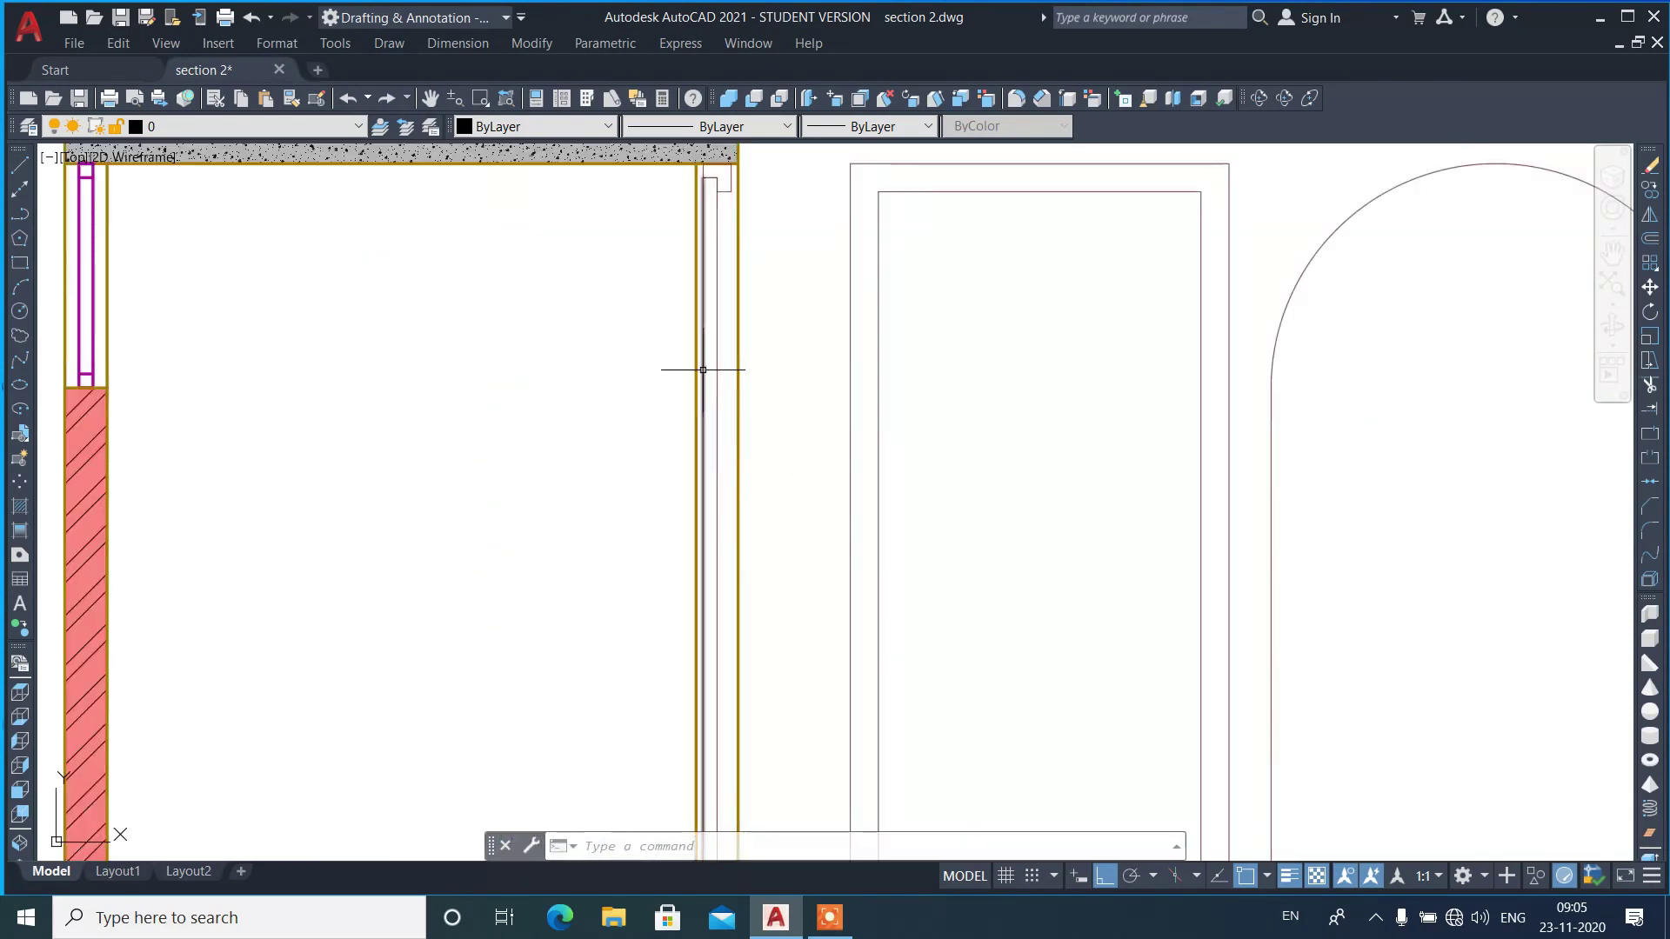
pyautogui.scroll(-4, 565, 409)
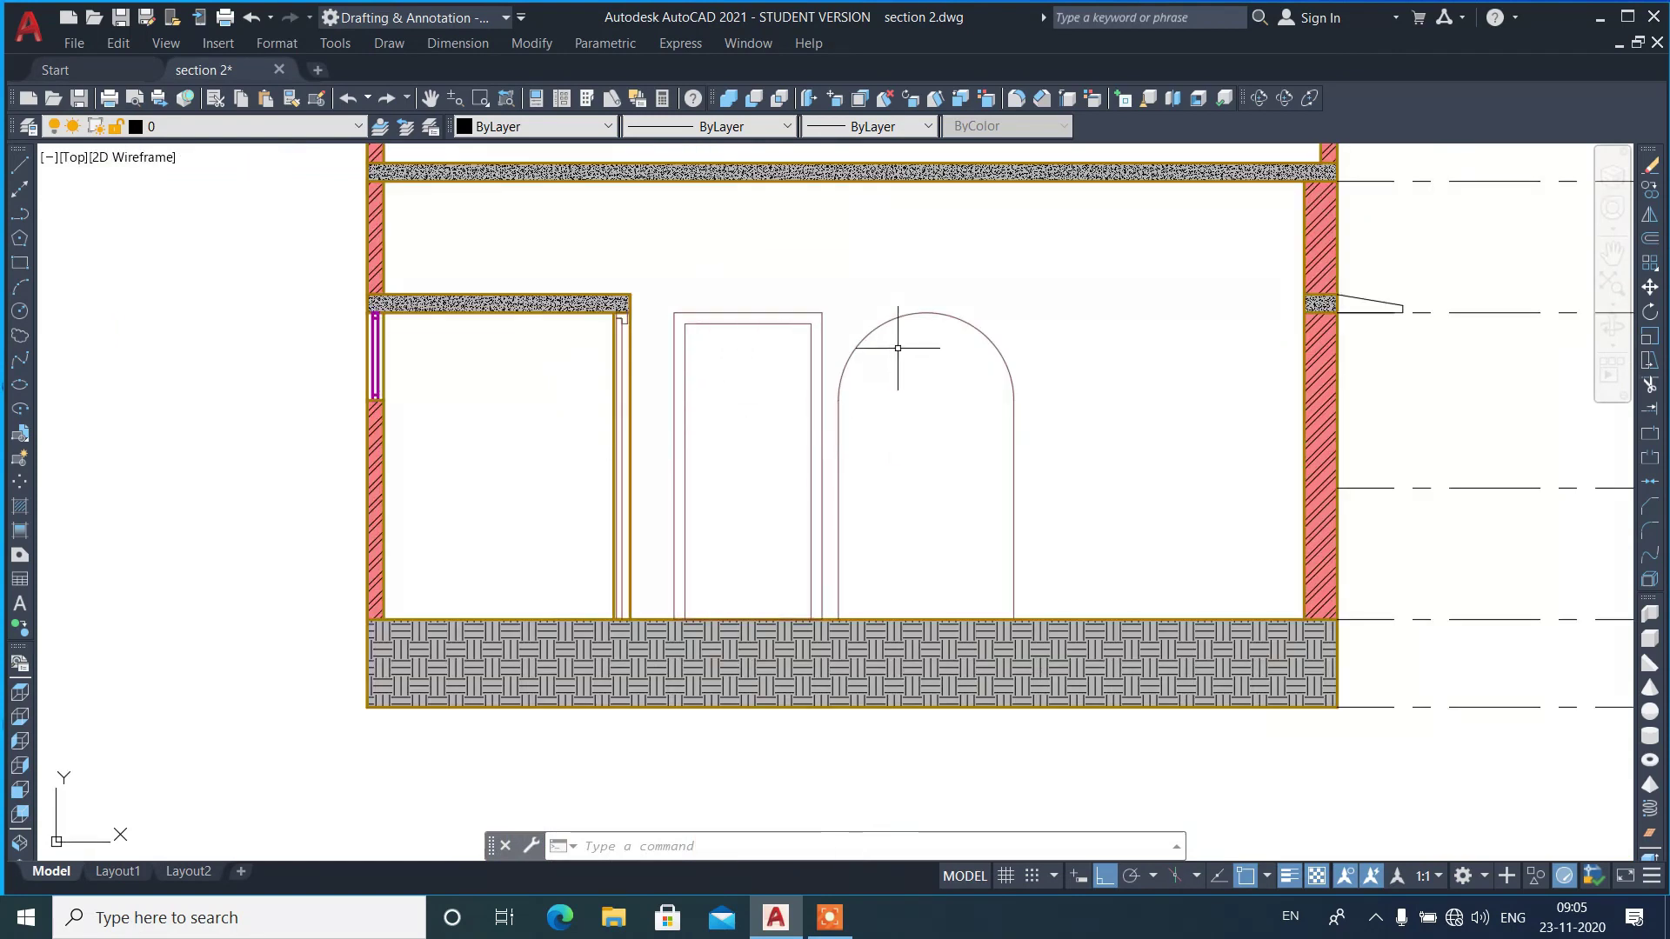
pyautogui.scroll(-2, 855, 526)
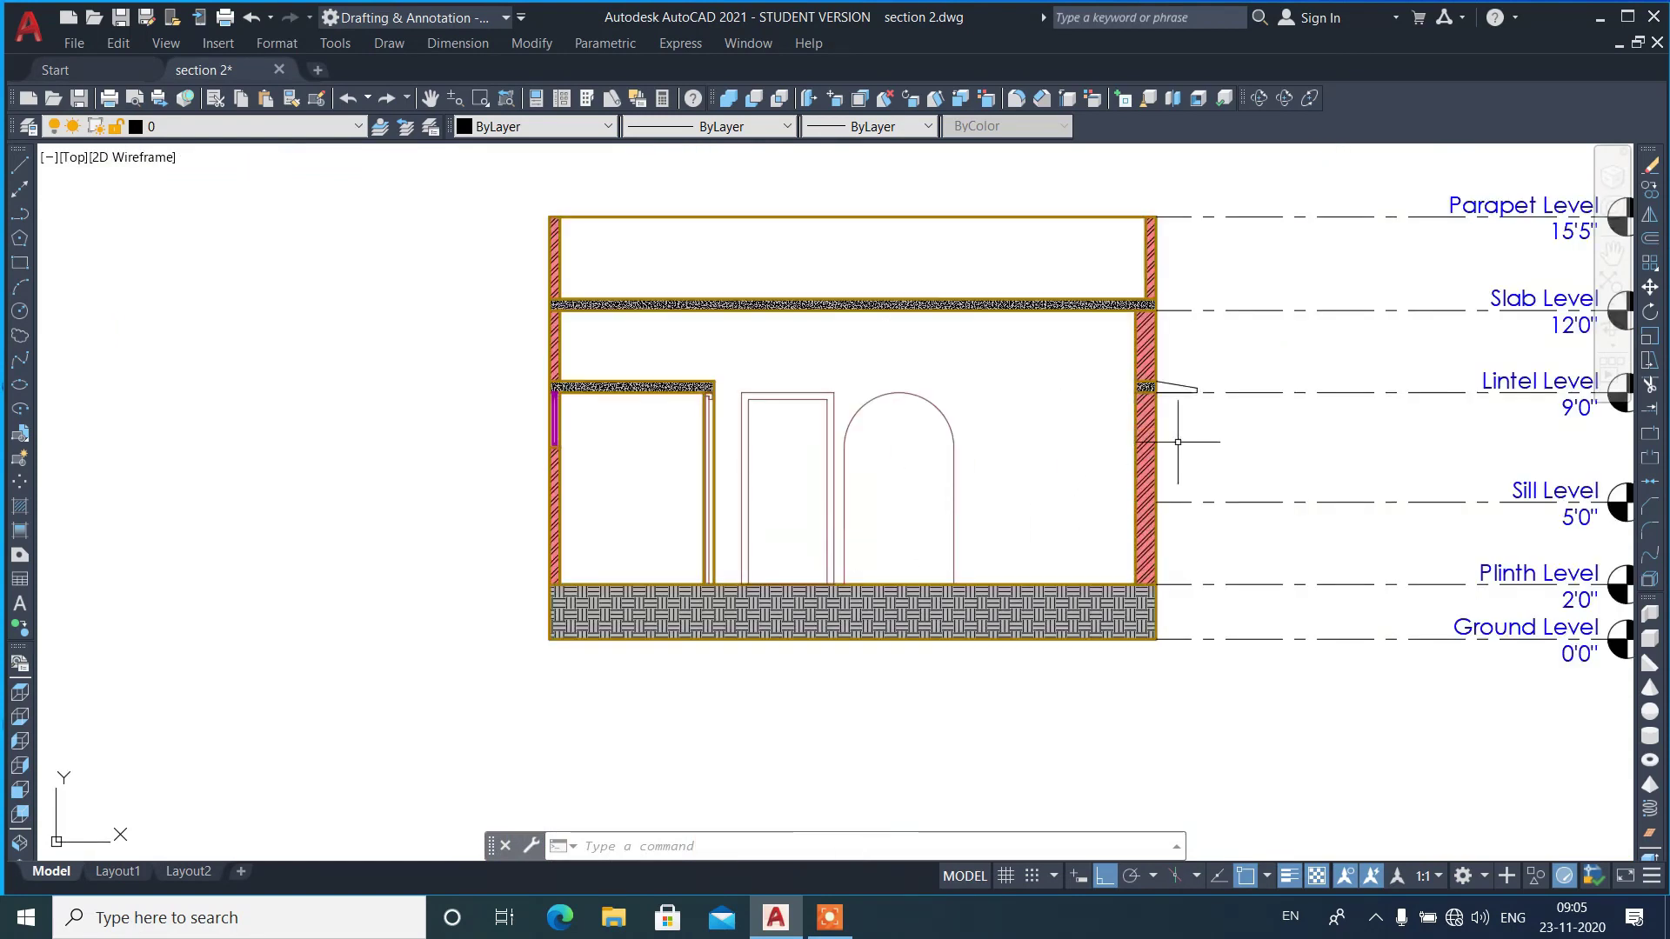
pyautogui.scroll(2, 1166, 400)
pyautogui.scroll(2, 1139, 418)
pyautogui.scroll(-4, 1115, 597)
pyautogui.scroll(-2, 1118, 599)
pyautogui.scroll(-2, 1068, 440)
pyautogui.scroll(3, 1089, 204)
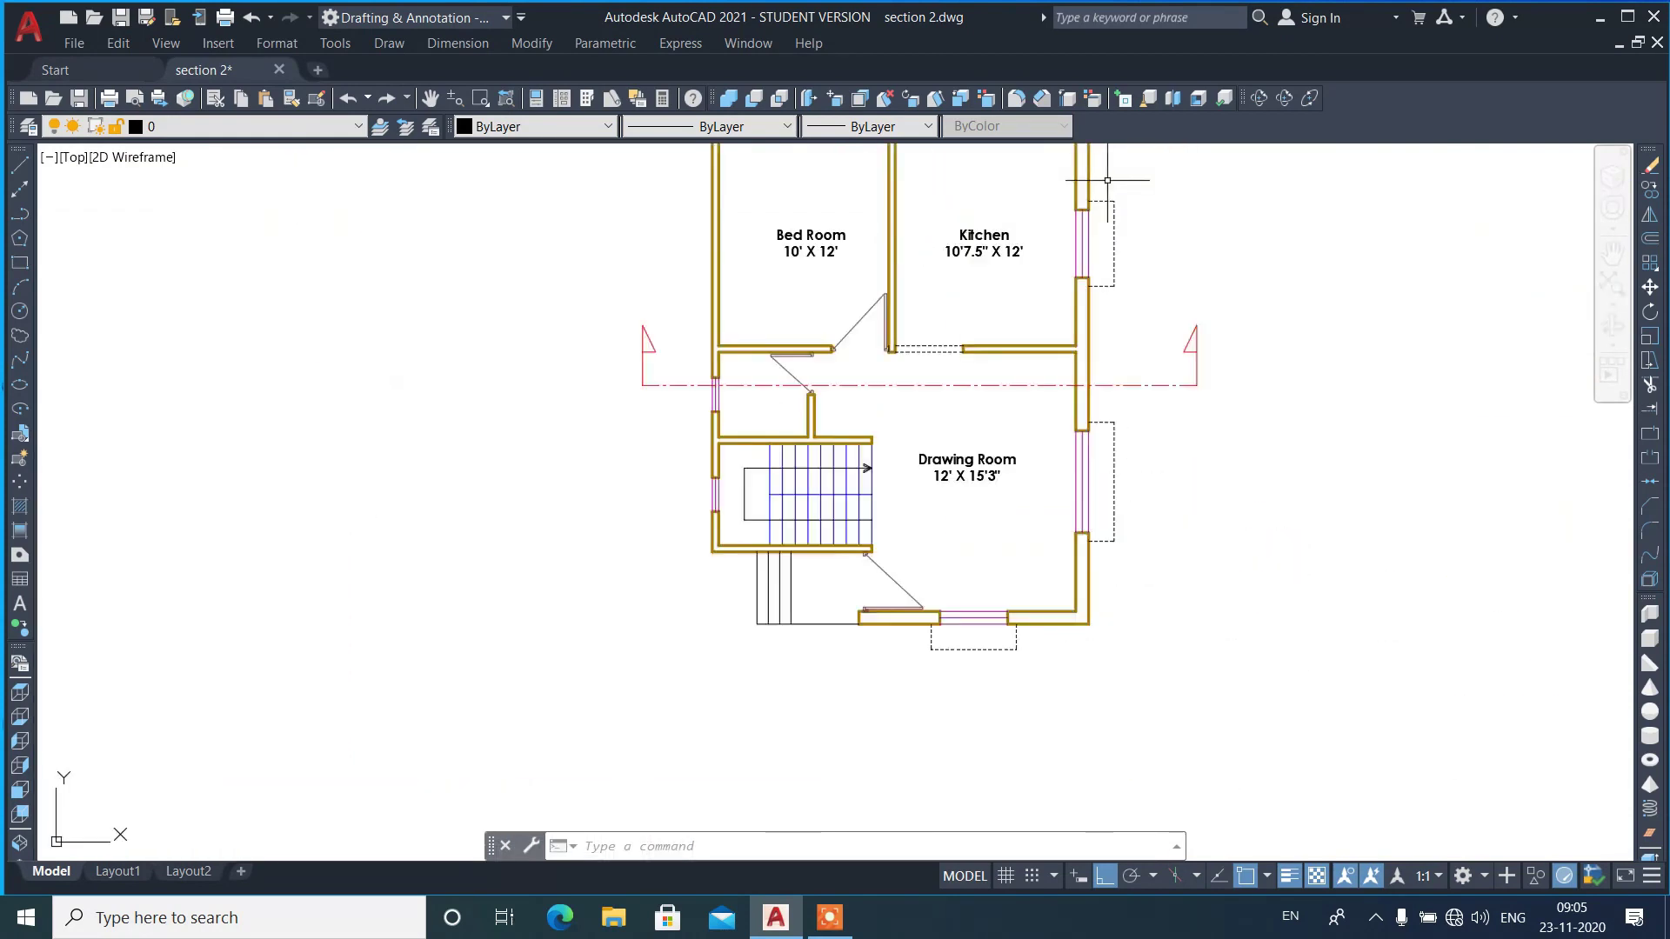
pyautogui.scroll(4, 1126, 290)
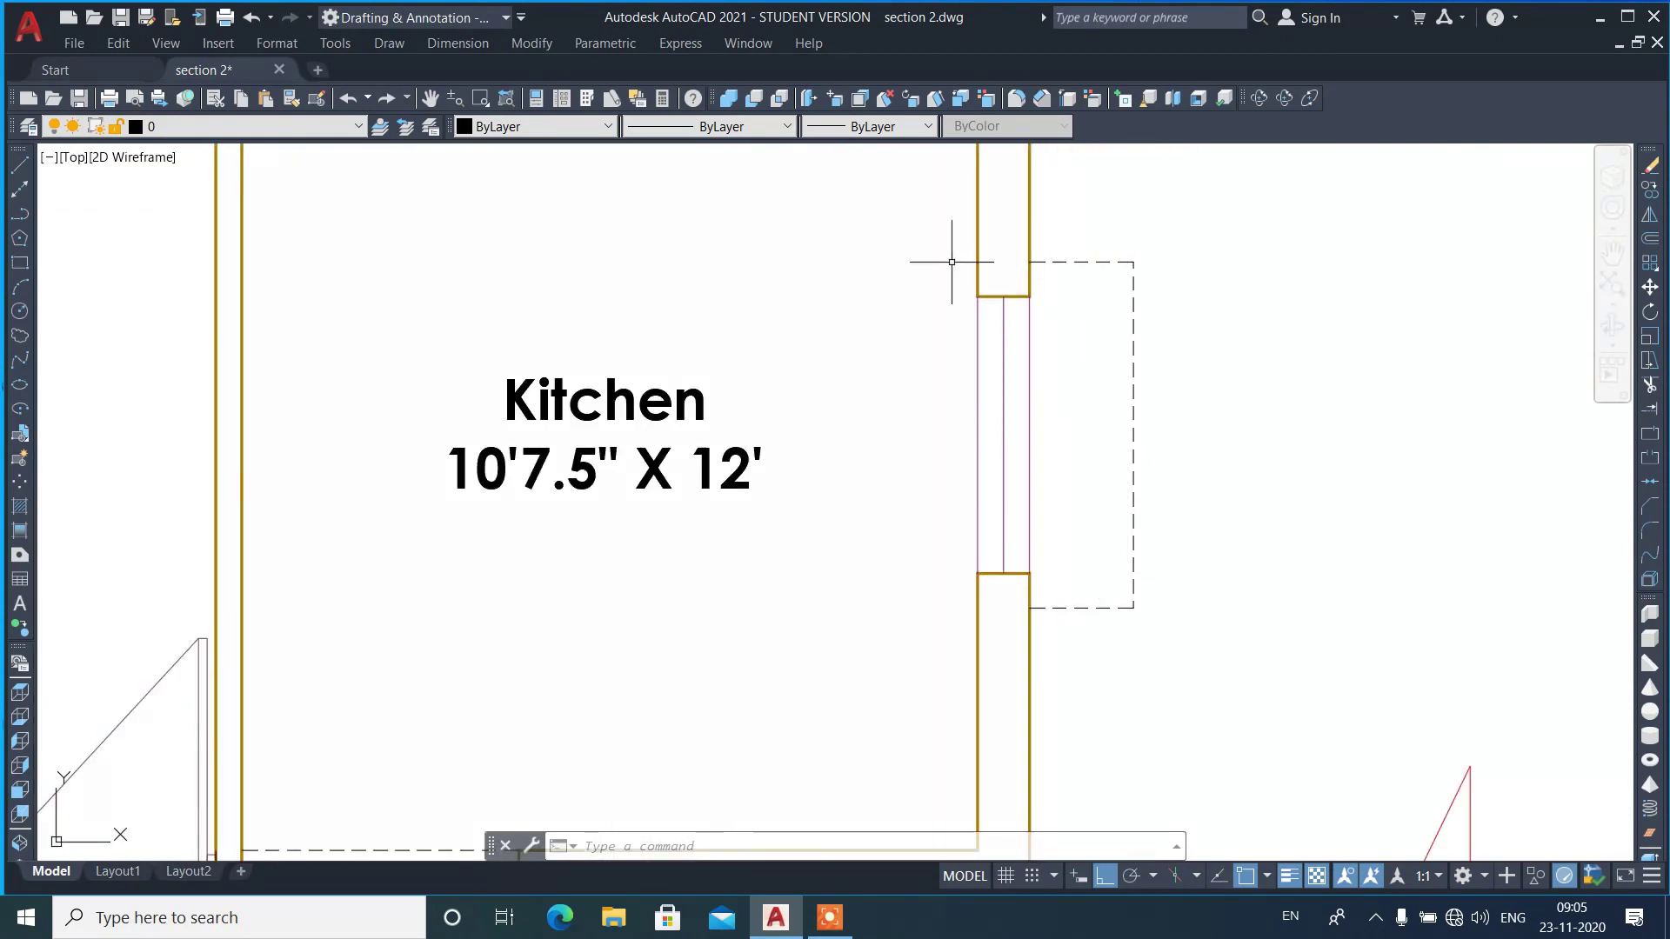
pyautogui.scroll(-5, 961, 253)
pyautogui.scroll(-2, 952, 451)
pyautogui.scroll(4, 955, 588)
pyautogui.scroll(3, 951, 600)
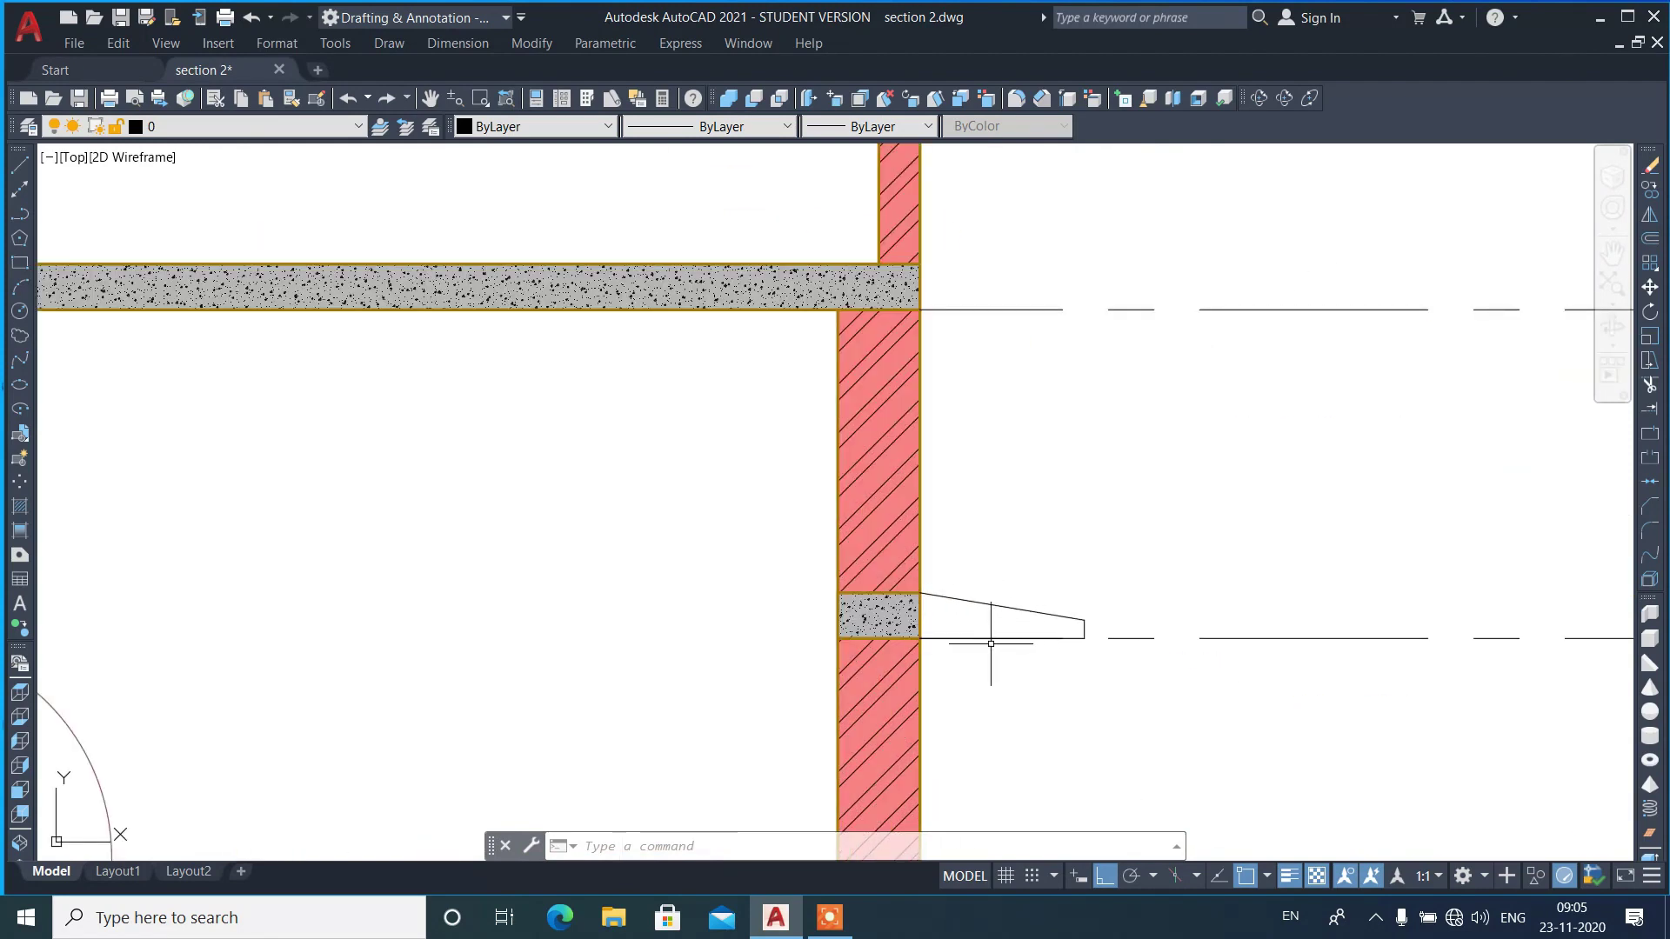
pyautogui.scroll(-1, 1095, 591)
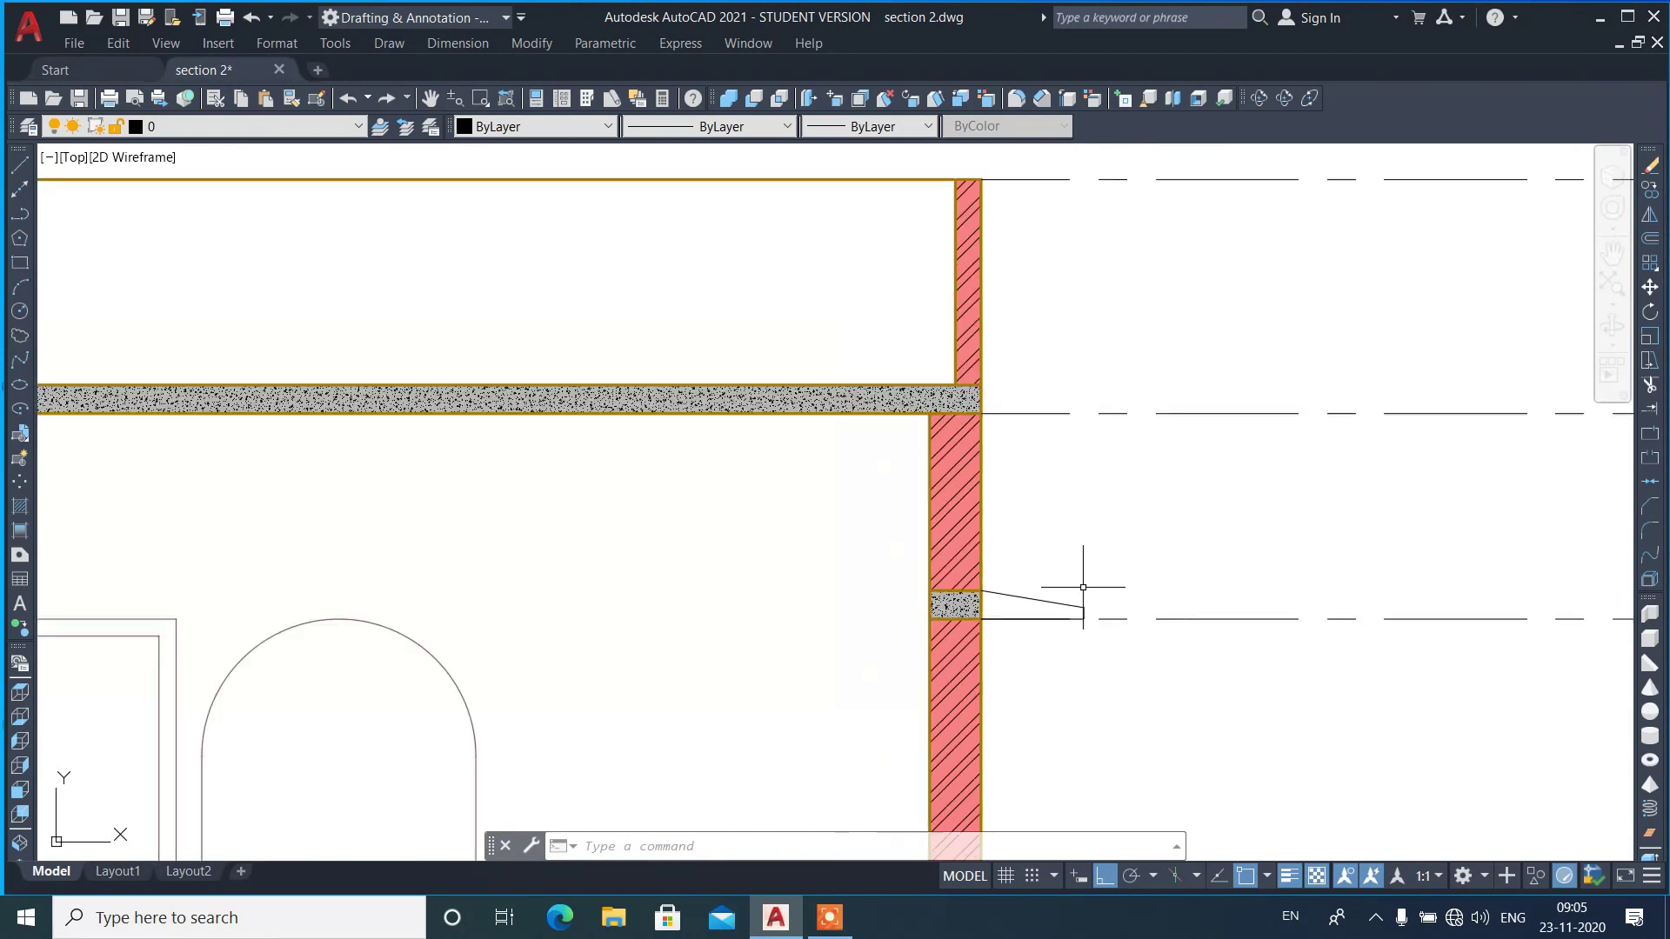
pyautogui.scroll(-5, 1081, 583)
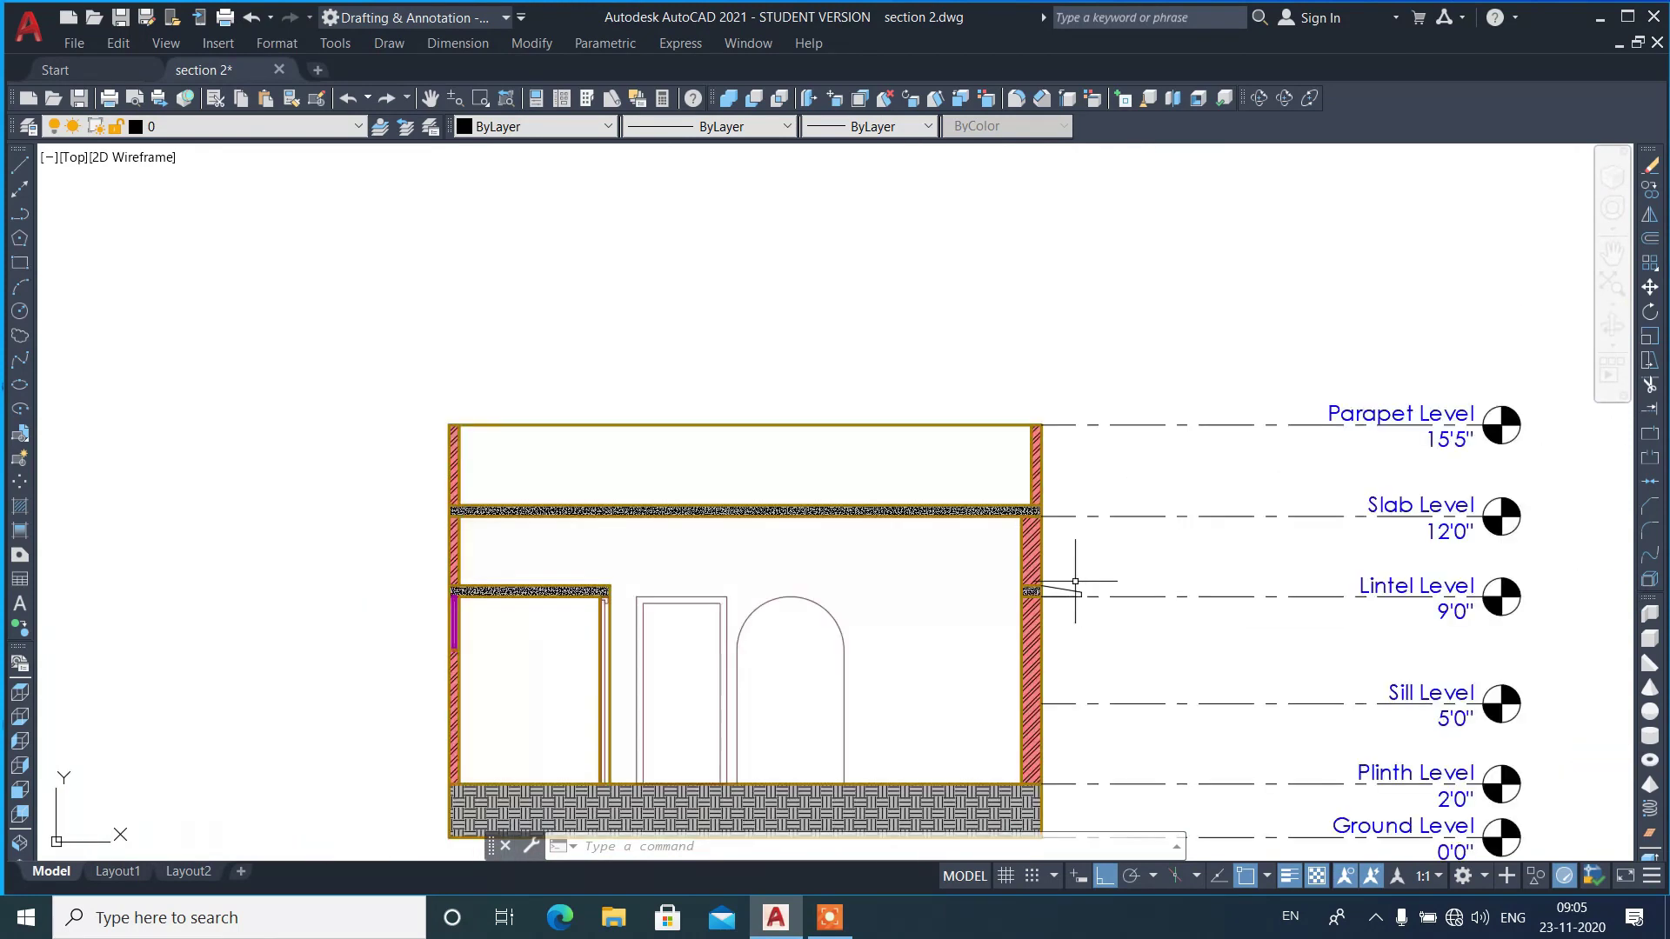
pyautogui.scroll(5, 868, 533)
pyautogui.scroll(3, 850, 510)
pyautogui.scroll(-3, 850, 511)
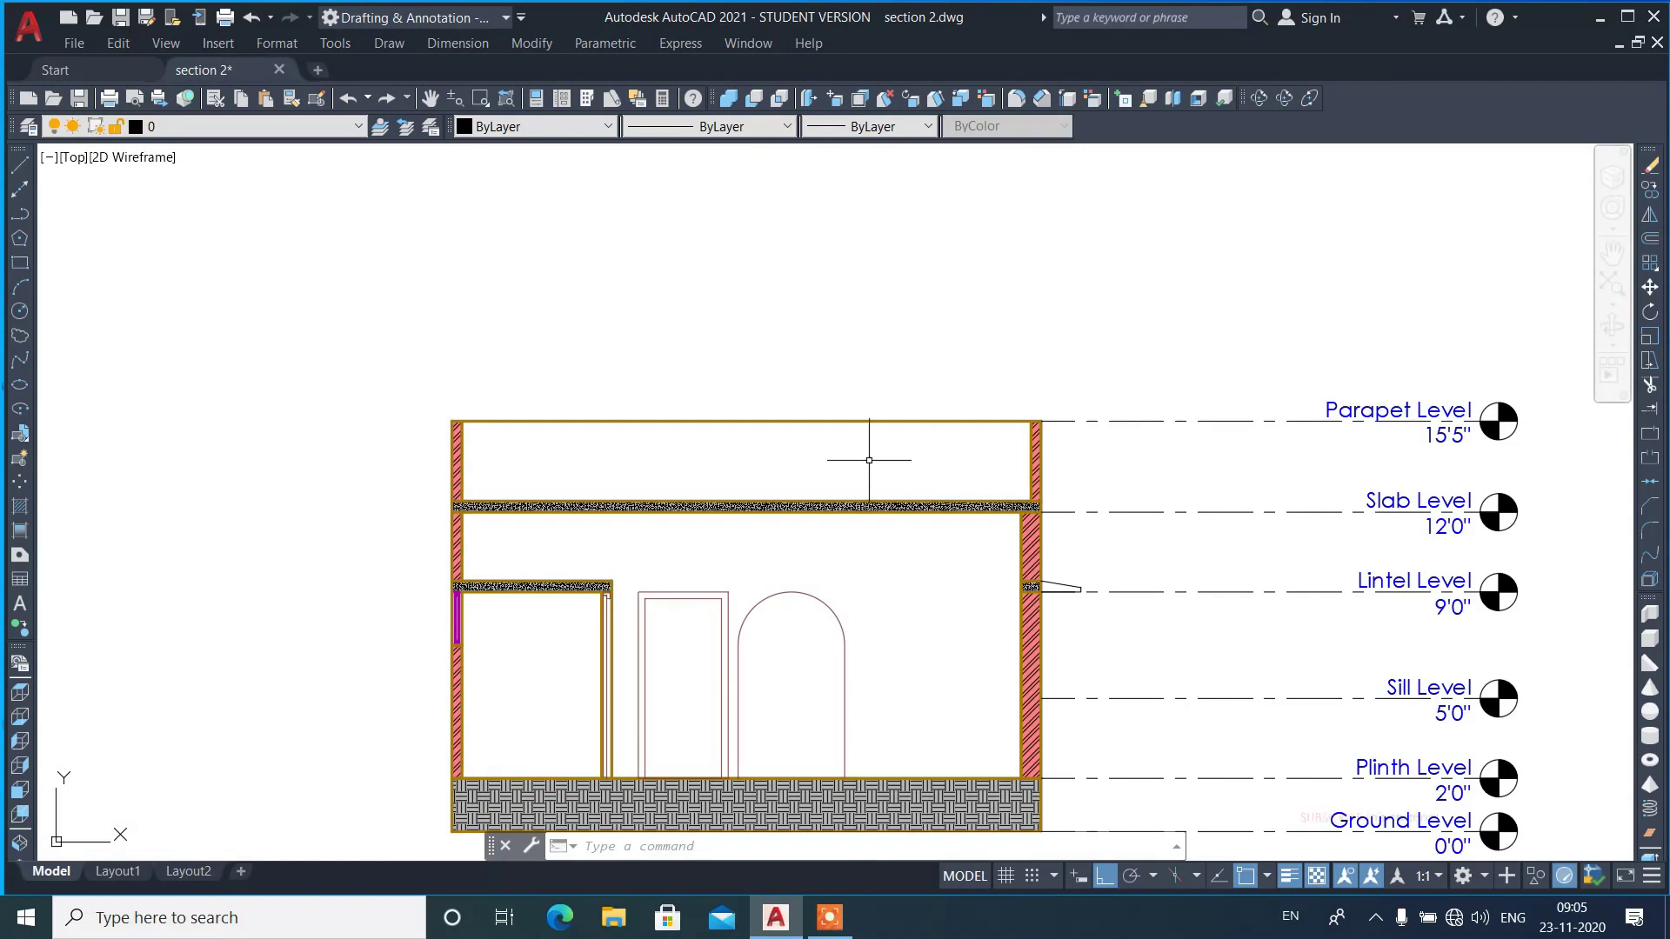
pyautogui.scroll(-2, 870, 457)
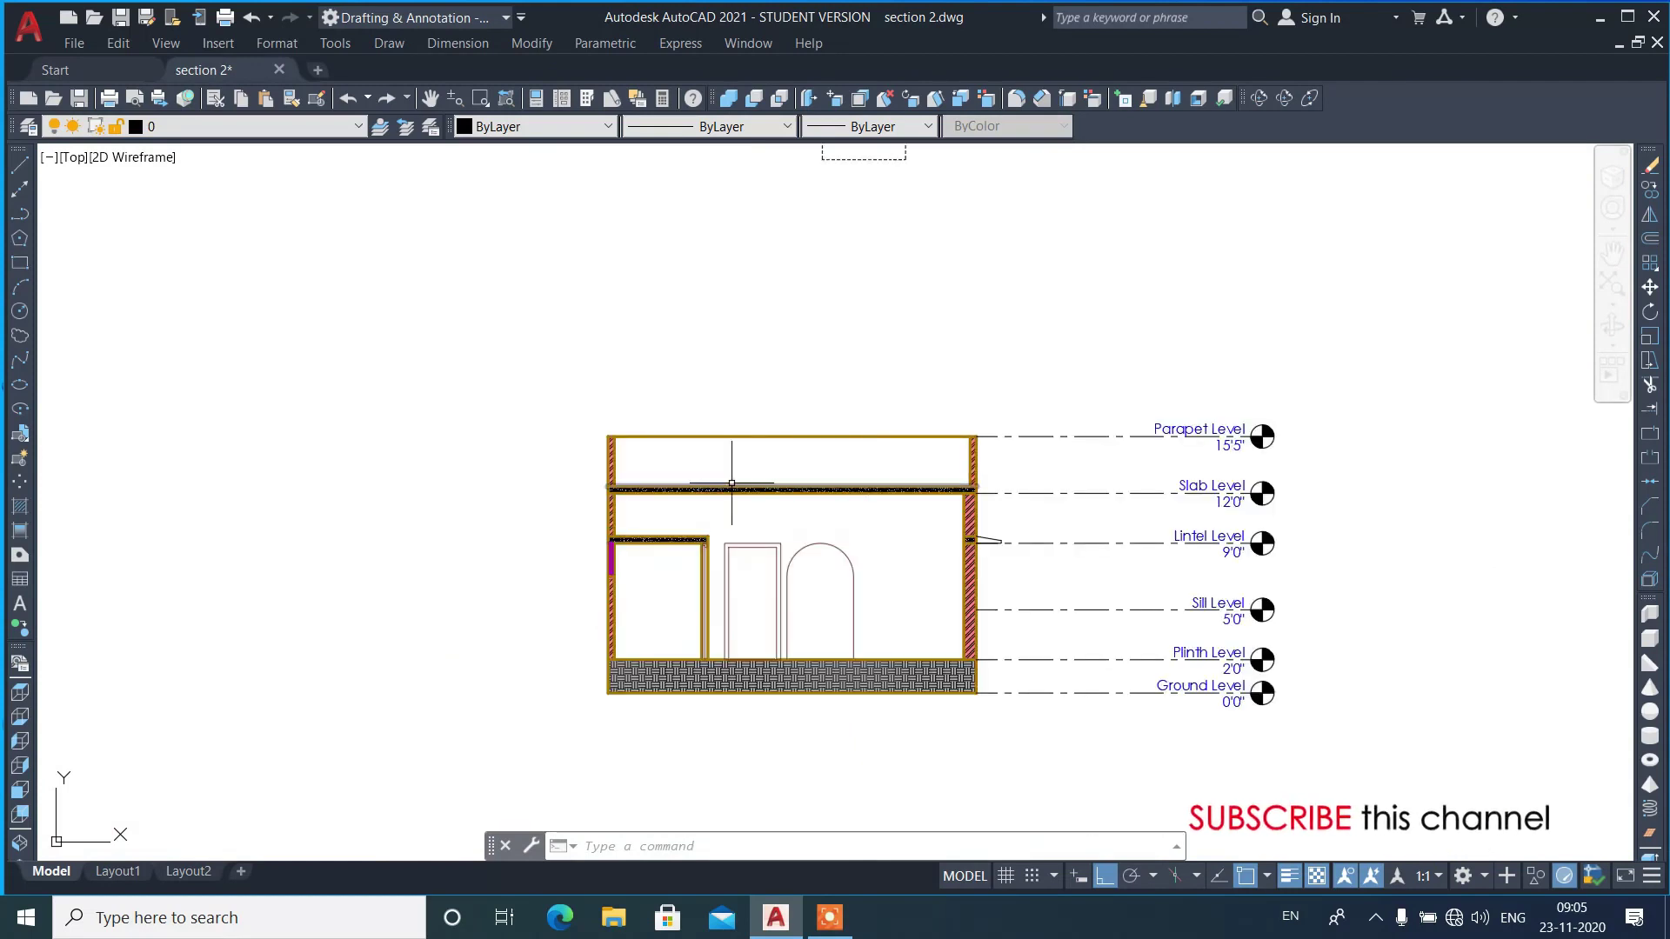
pyautogui.moveTo(732, 485)
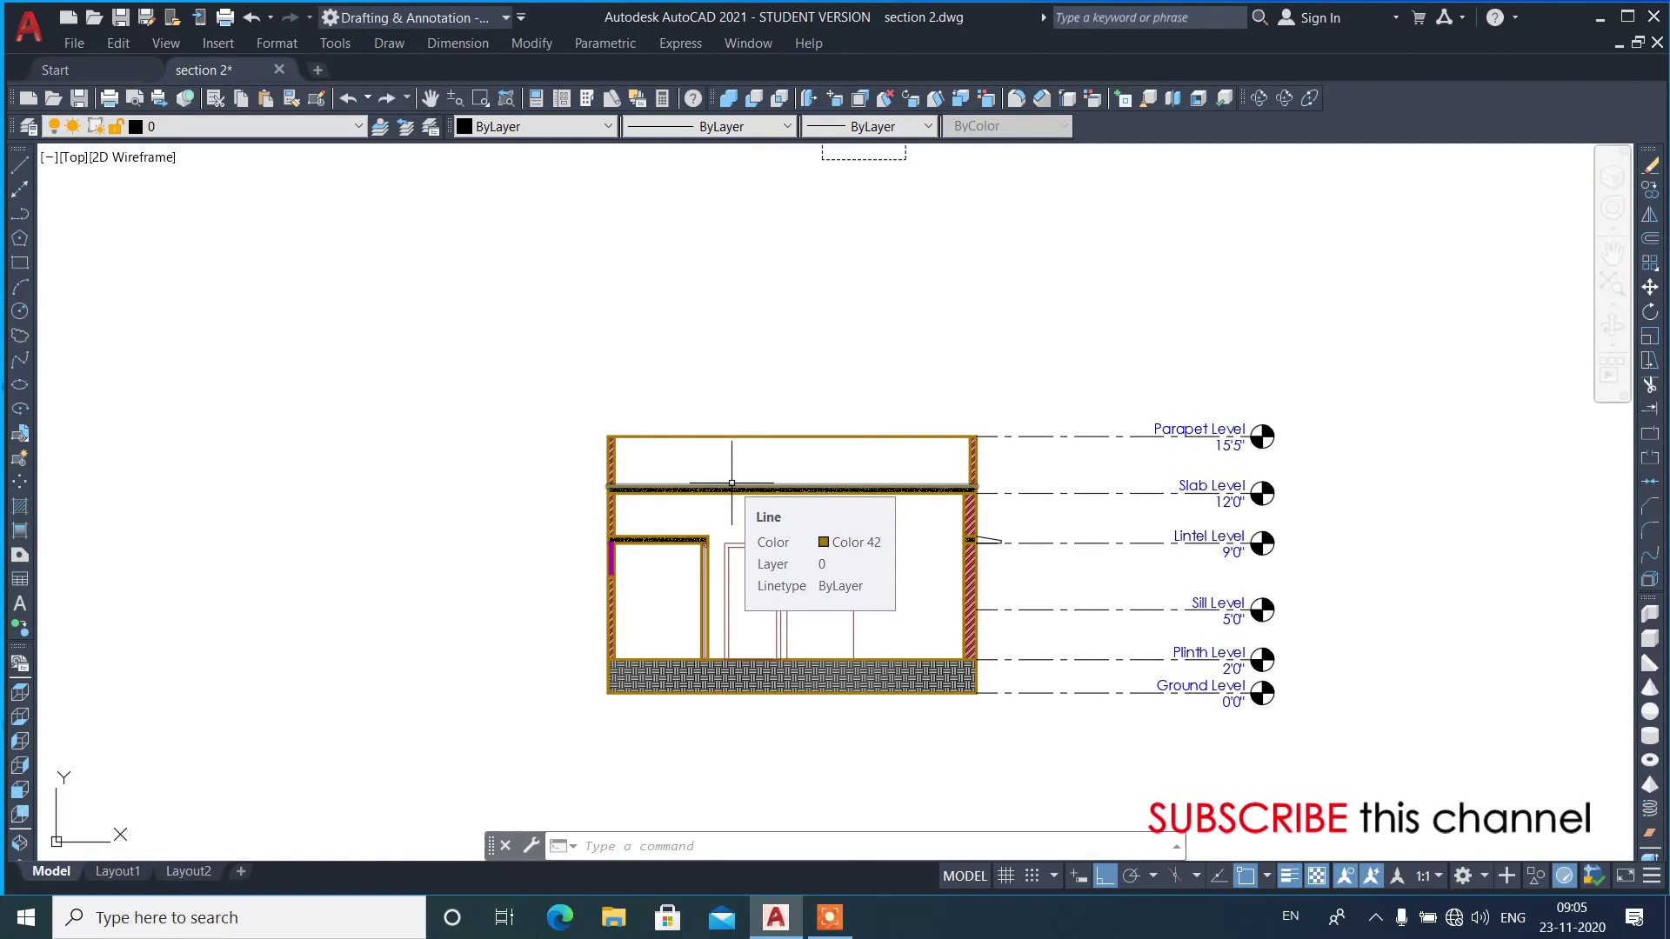
pyautogui.scroll(-5, 735, 488)
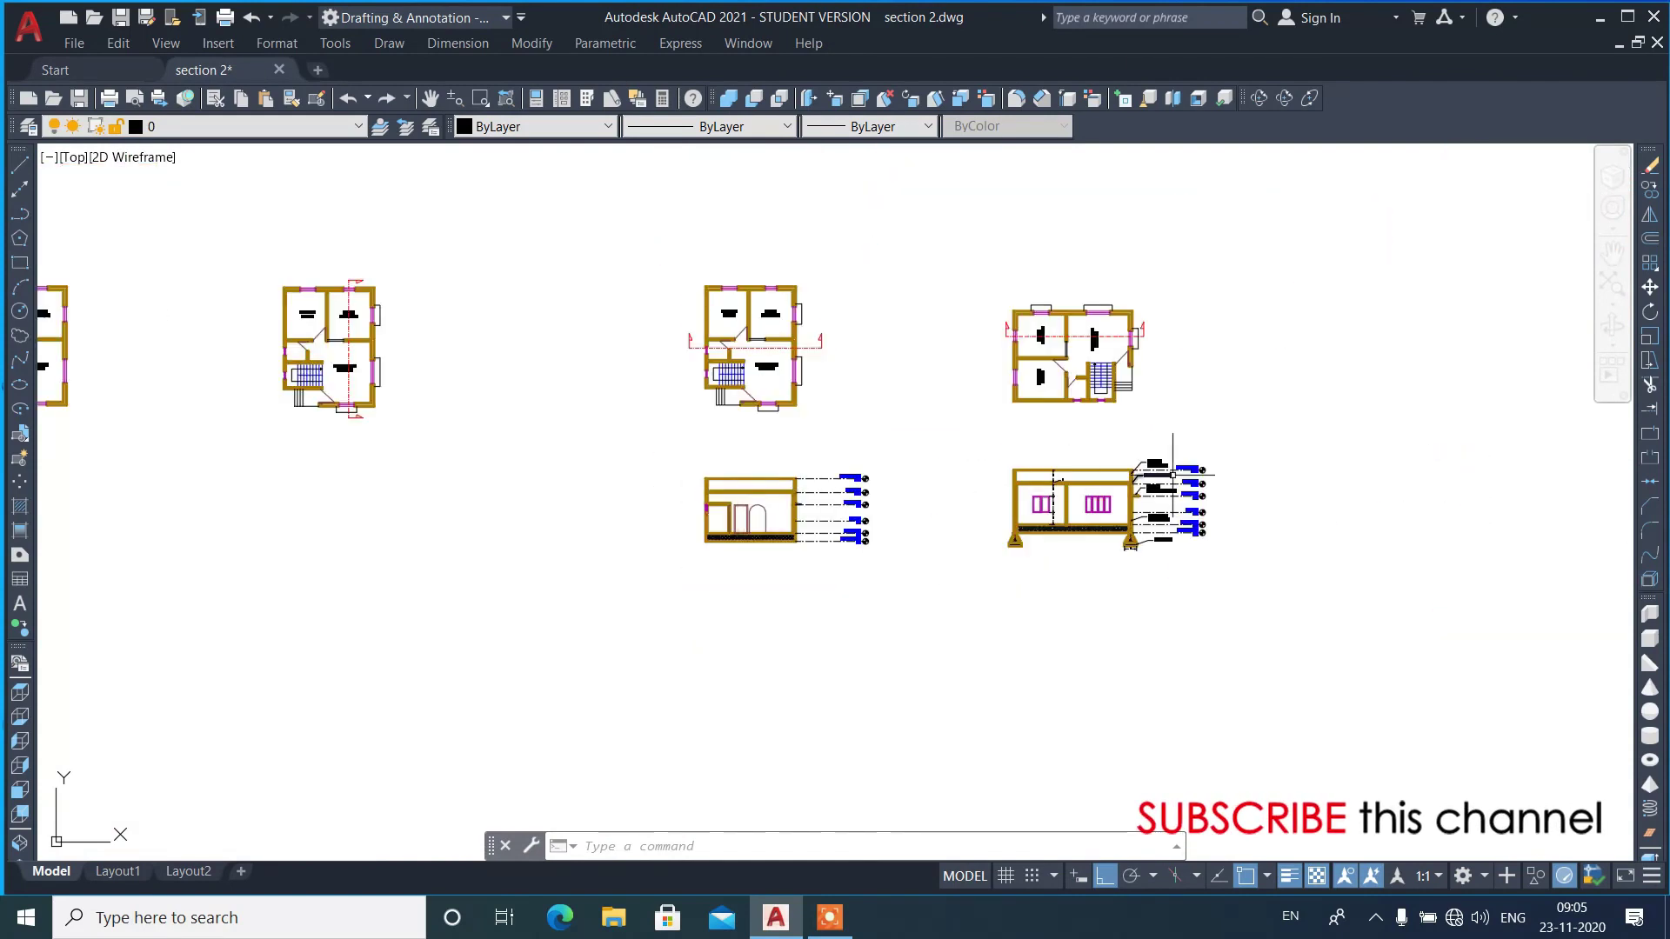
pyautogui.scroll(2, 1204, 462)
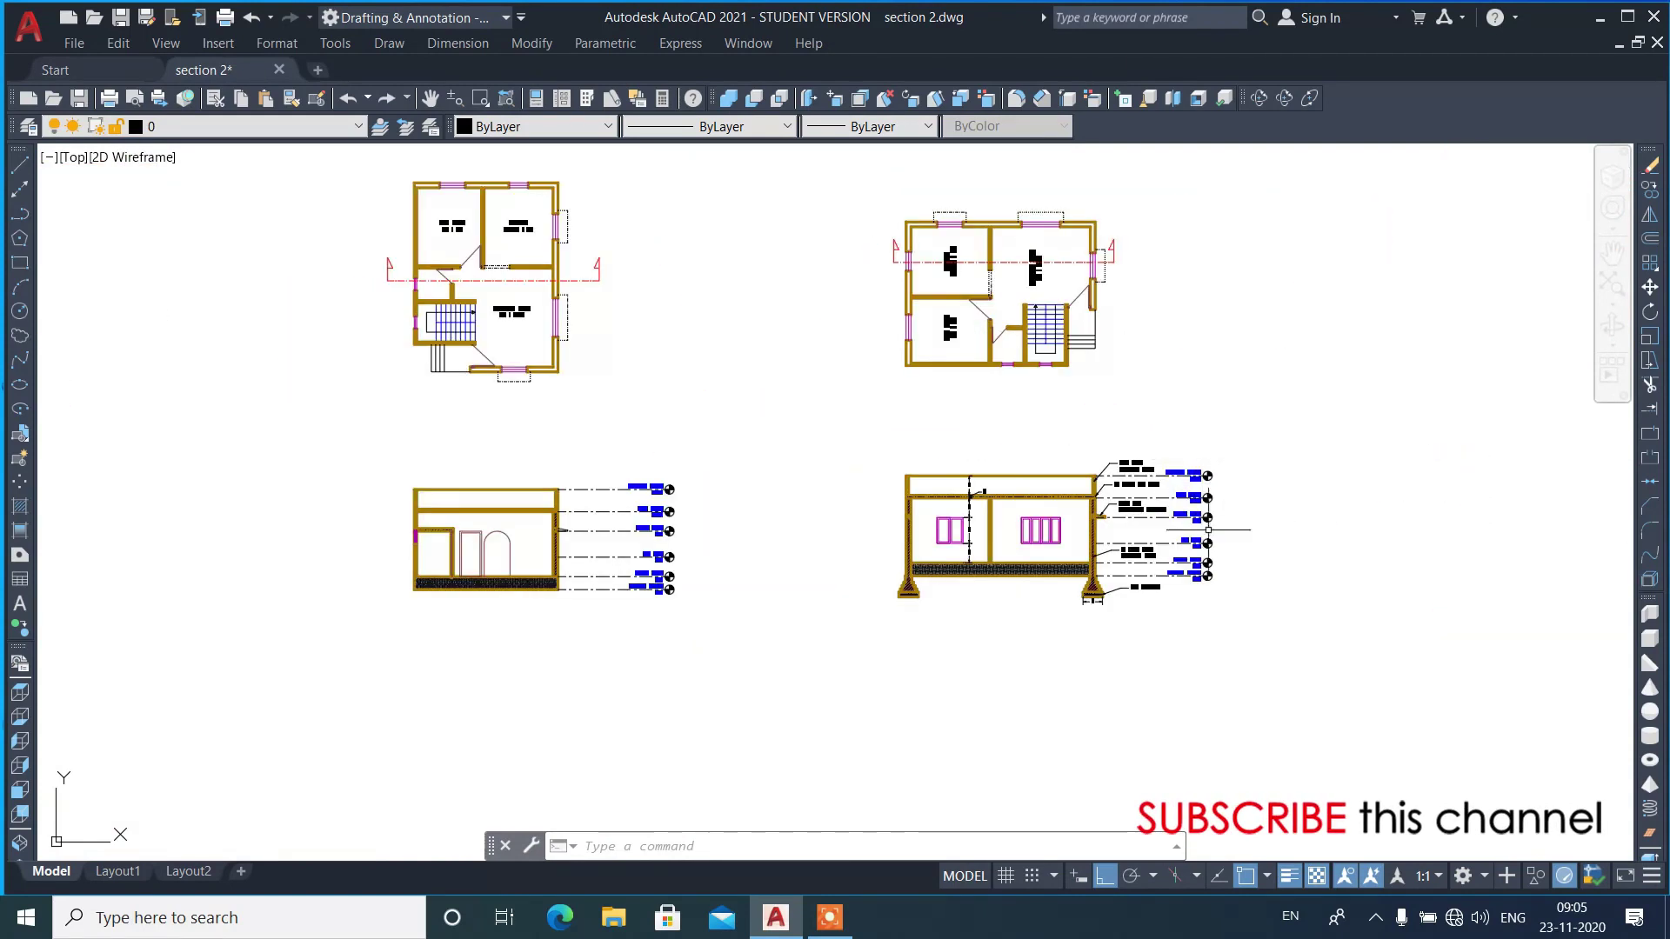
pyautogui.scroll(2, 1156, 534)
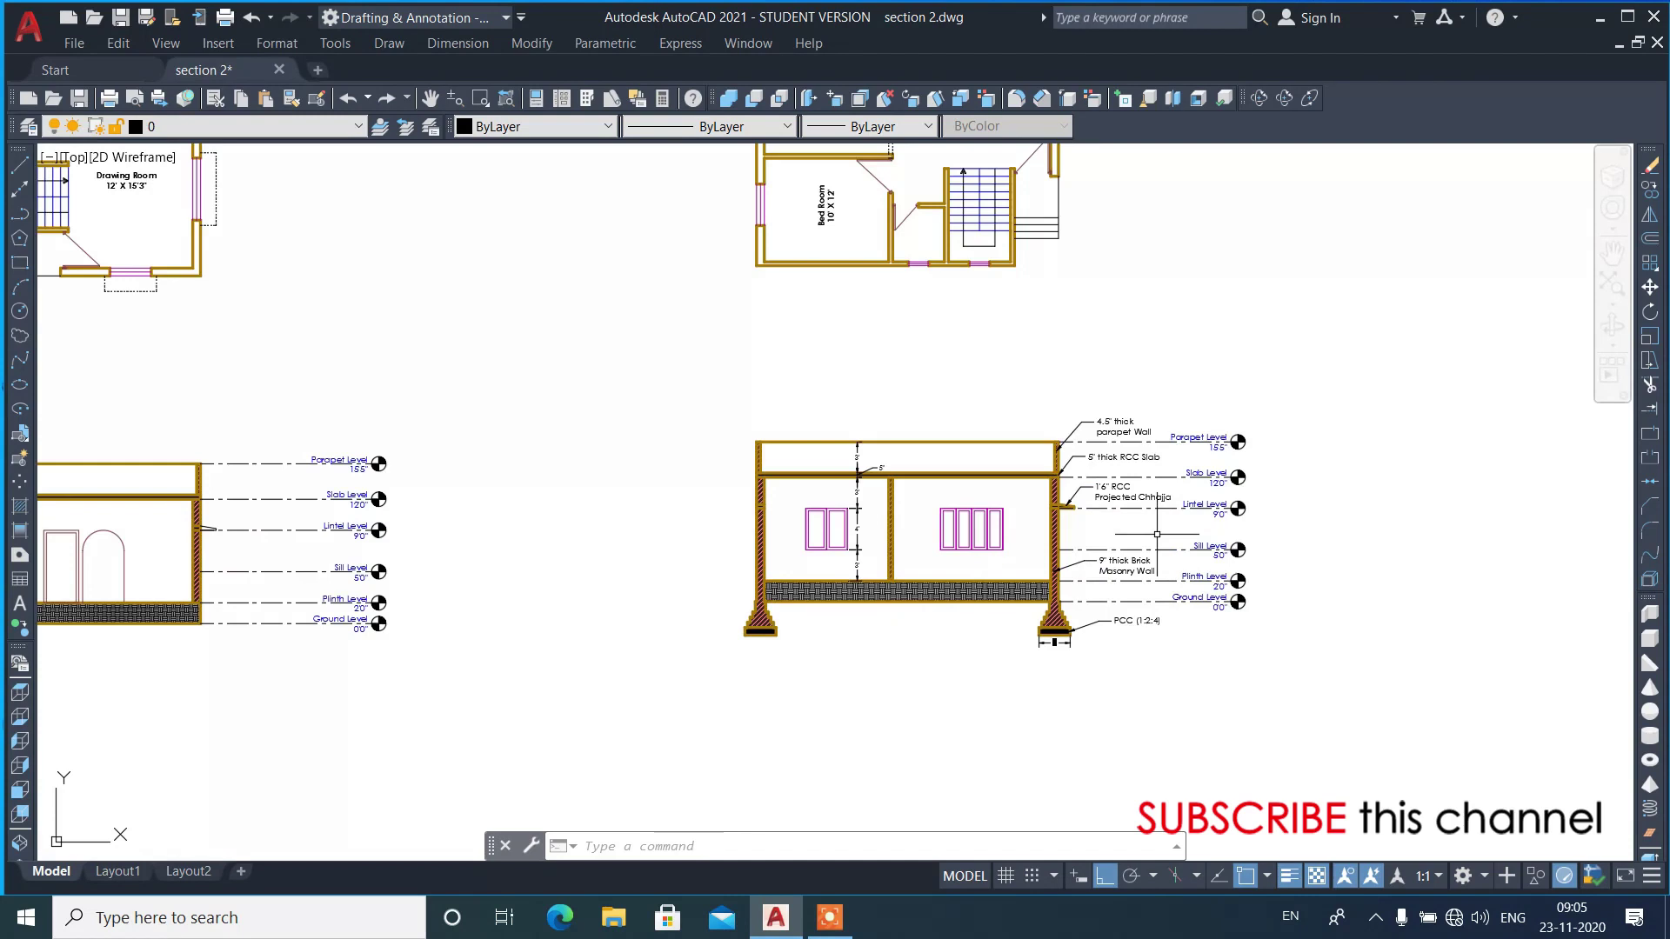